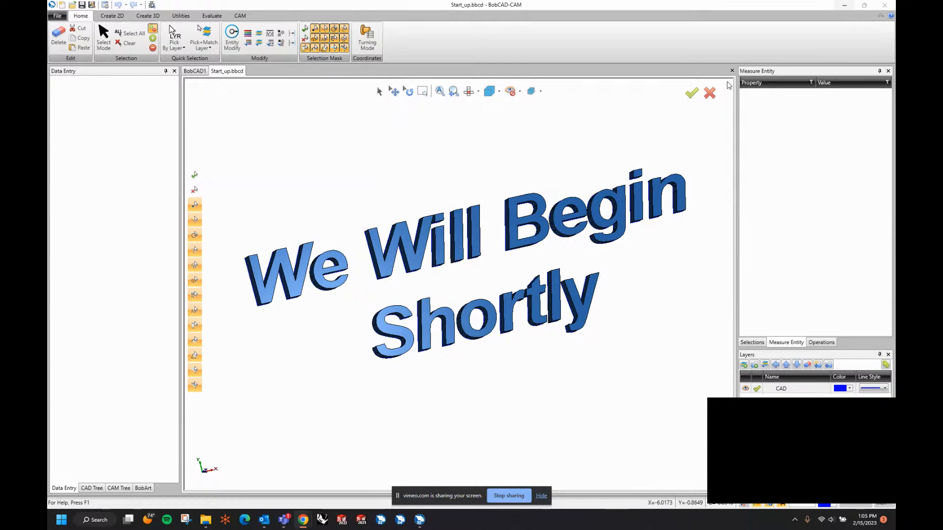
# - Close the Start_up document and turn on Turning Mode in the blank BobCAD1 document
pyautogui.click(732, 71)
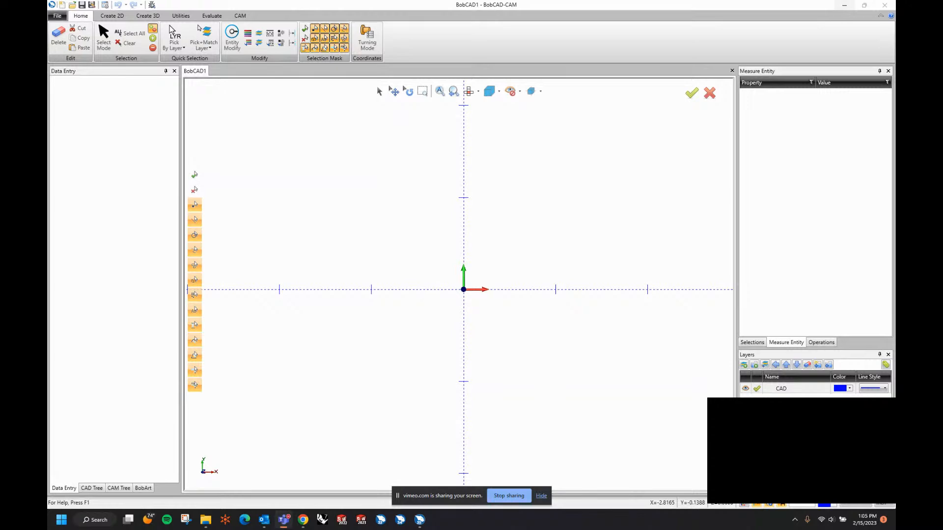
pyautogui.press('super+d')
pyautogui.press('super+d')
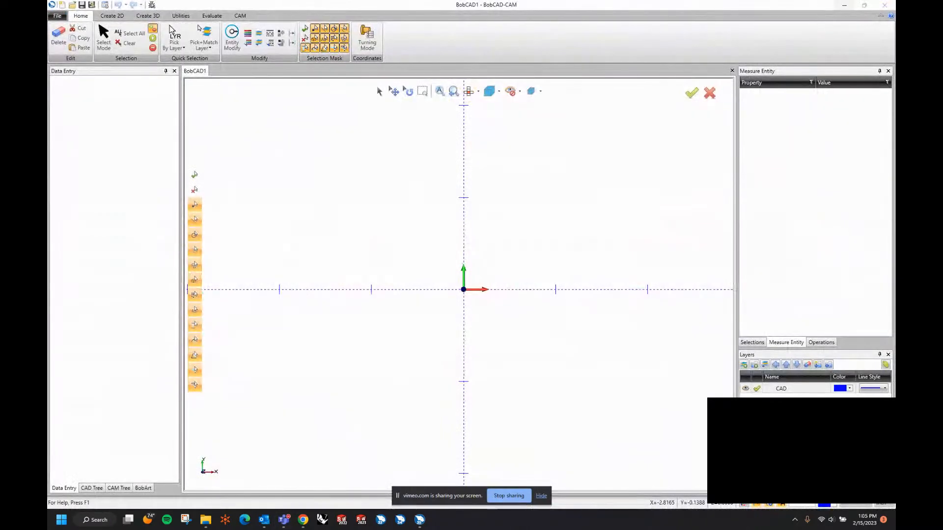
pyautogui.click(370, 40)
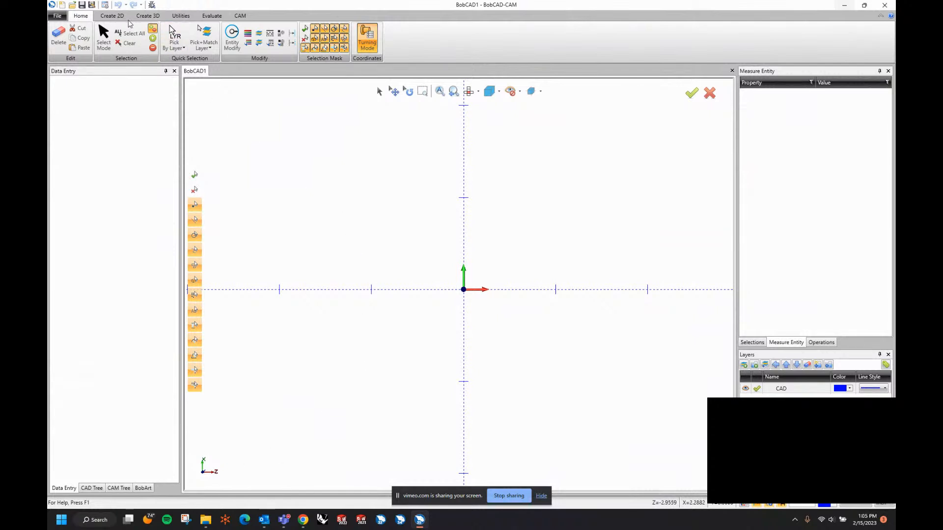
# - Start the Line command and compare its coordinate axes with Turning Mode switched off and back on
pyautogui.click(113, 16)
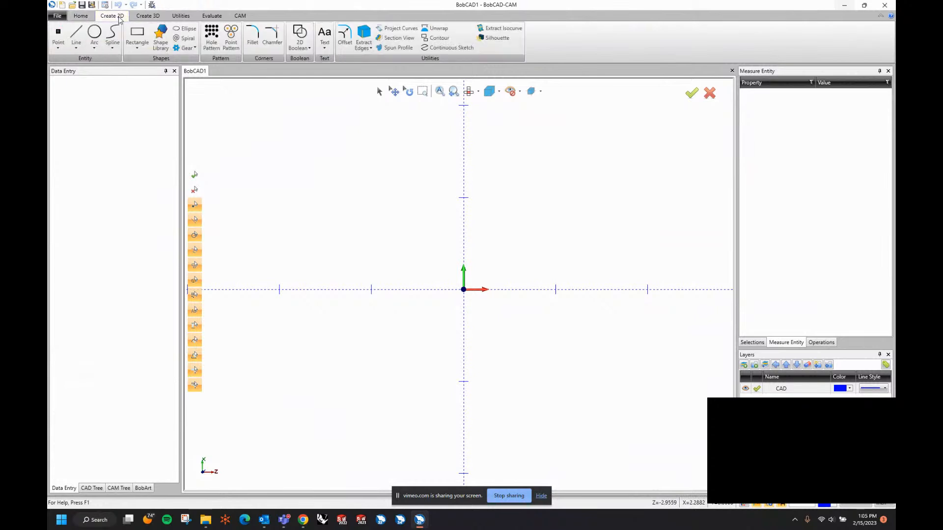
pyautogui.click(77, 33)
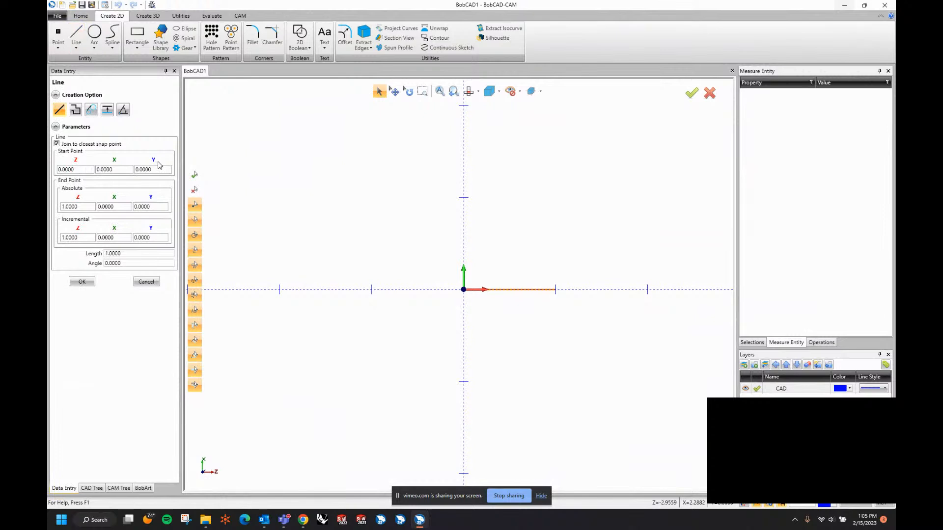
pyautogui.click(81, 16)
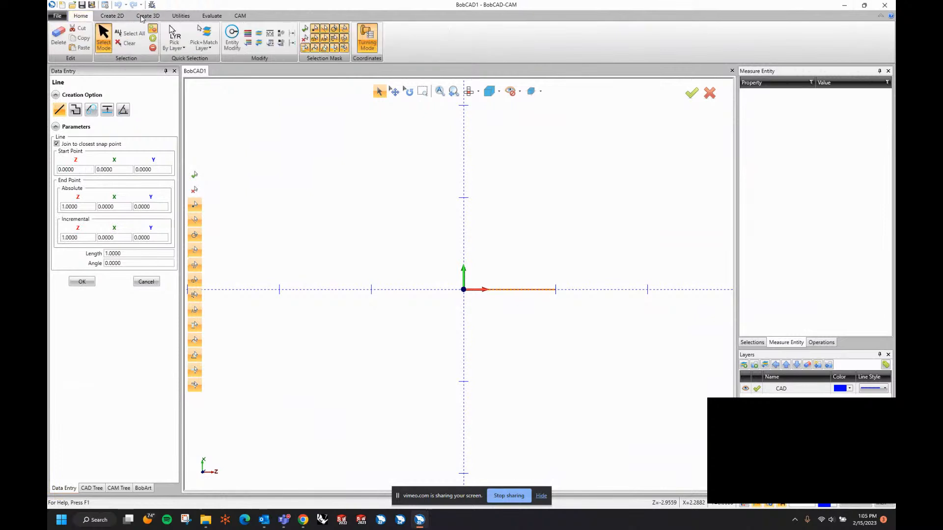
pyautogui.click(363, 35)
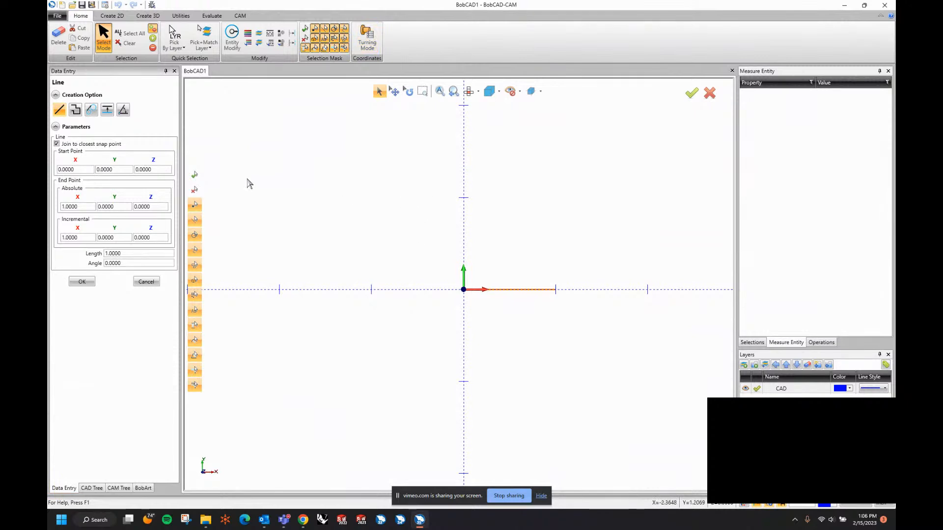
pyautogui.click(367, 38)
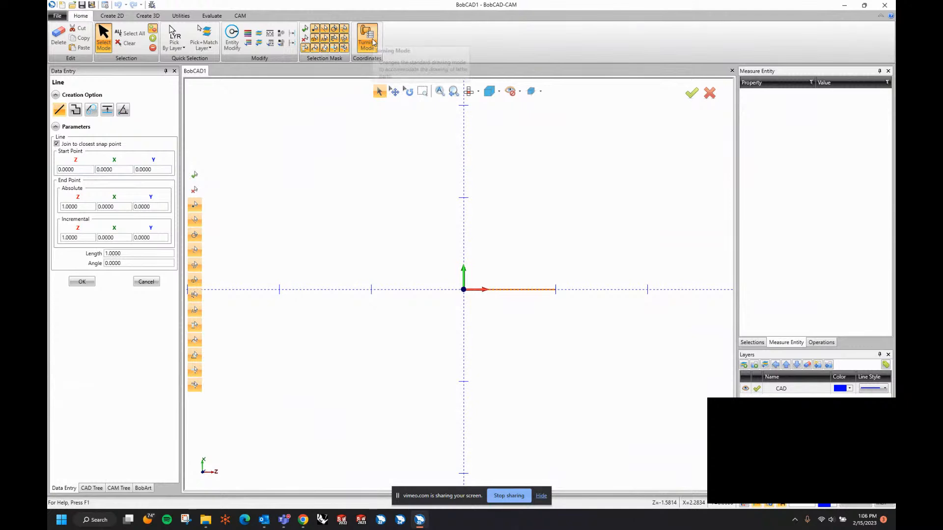
# - Set the line's start point to Z -1, X 1
pyautogui.doubleClick(78, 169)
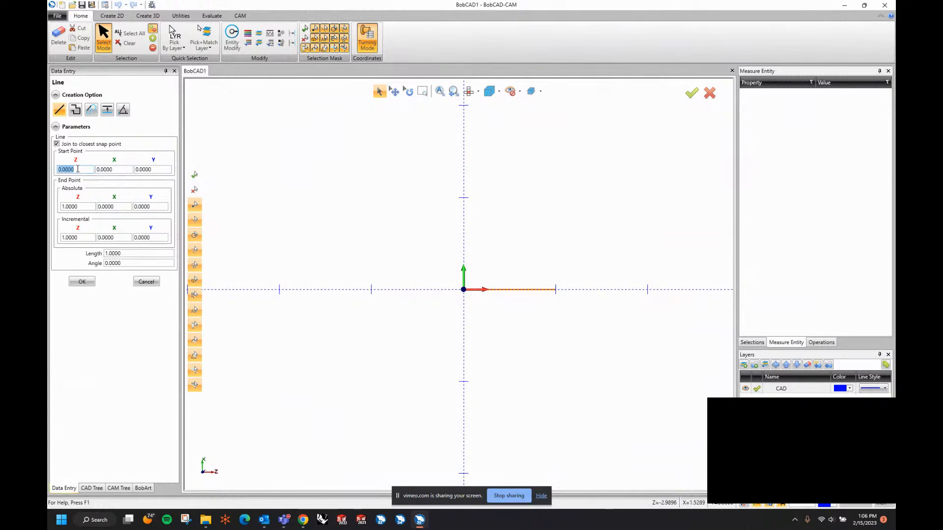
pyautogui.press('Tab')
pyautogui.write('1')
pyautogui.press('Tab')
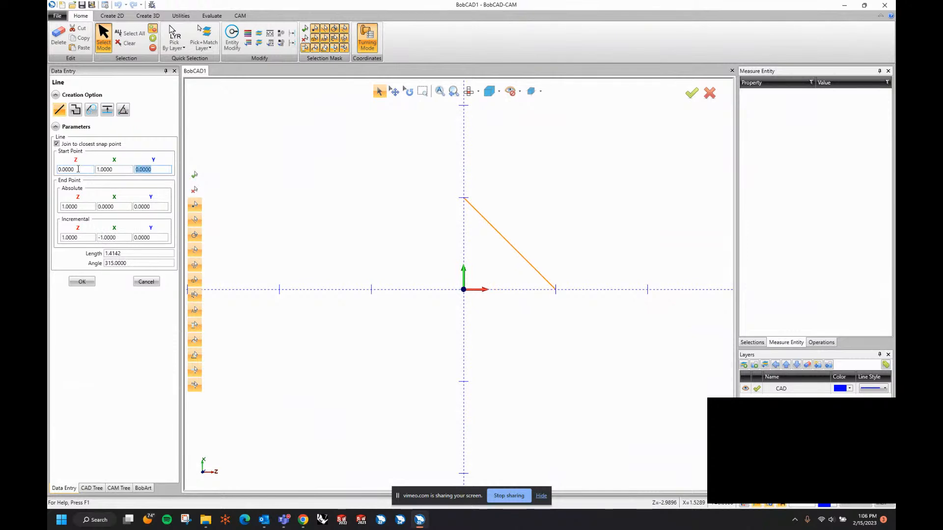
pyautogui.click(78, 169)
pyautogui.write('-1')
pyautogui.press('Tab')
pyautogui.press('Tab')
pyautogui.press('Tab')
pyautogui.press('Tab')
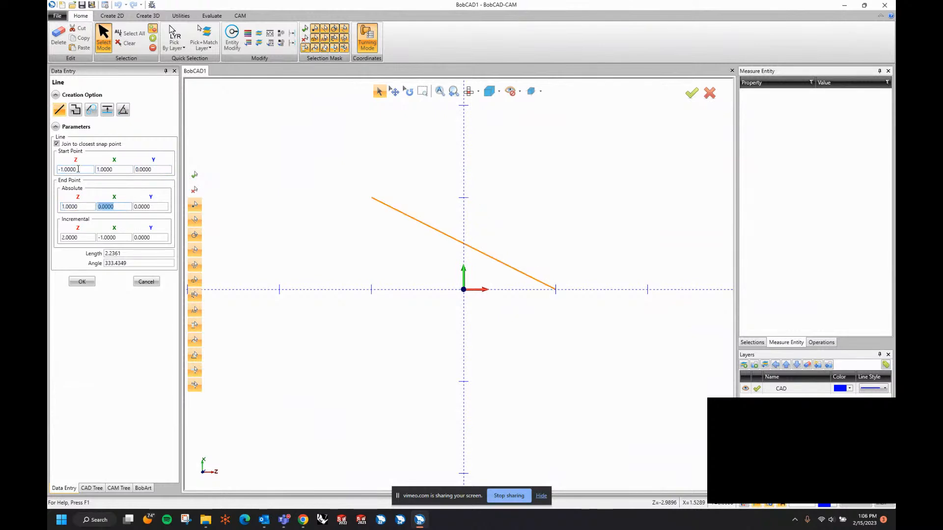
# - Set the line's absolute end point to Z 0, X 1, create the line and leave the Line command
pyautogui.click(82, 206)
pyautogui.write('0')
pyautogui.press('Tab')
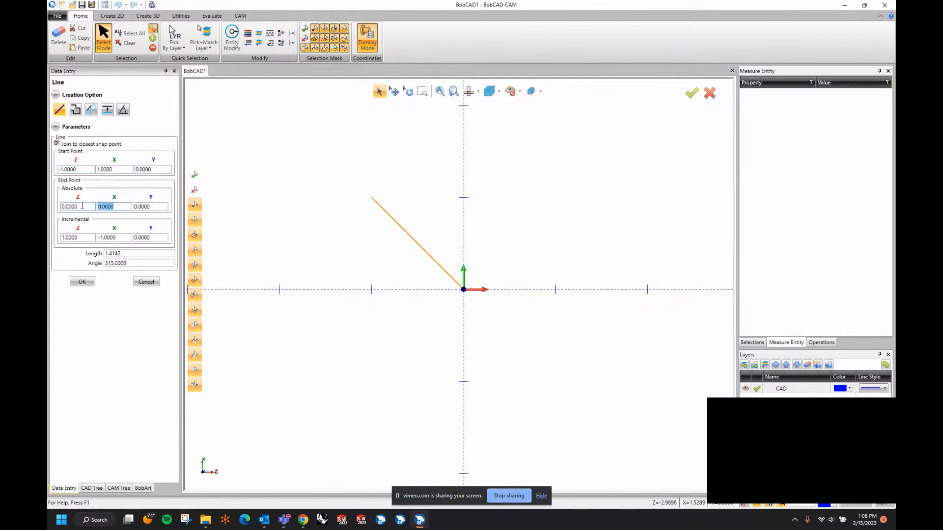
pyautogui.write('1')
pyautogui.press('Tab')
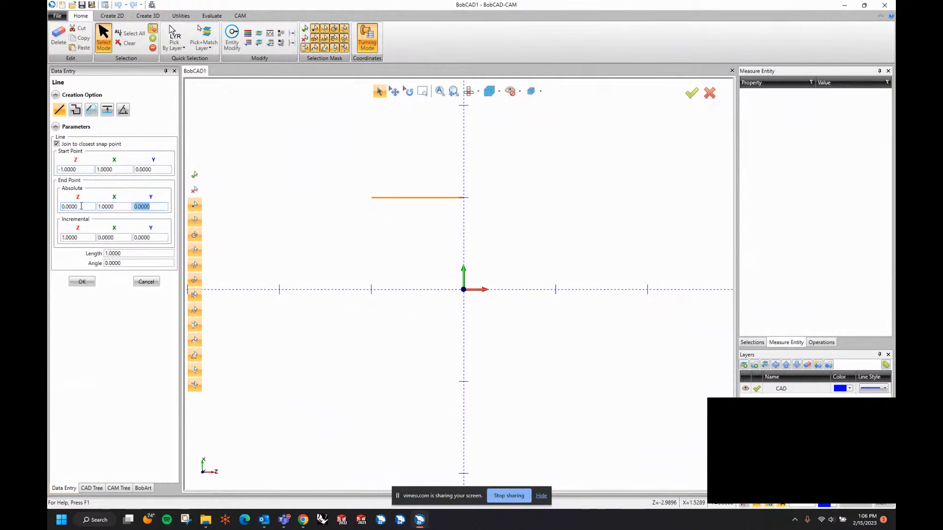
pyautogui.click(82, 281)
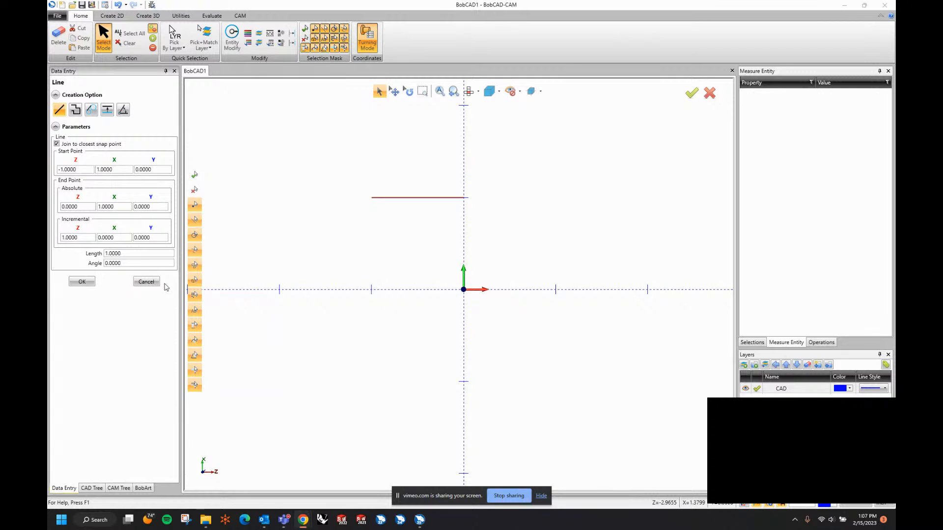
pyautogui.click(146, 282)
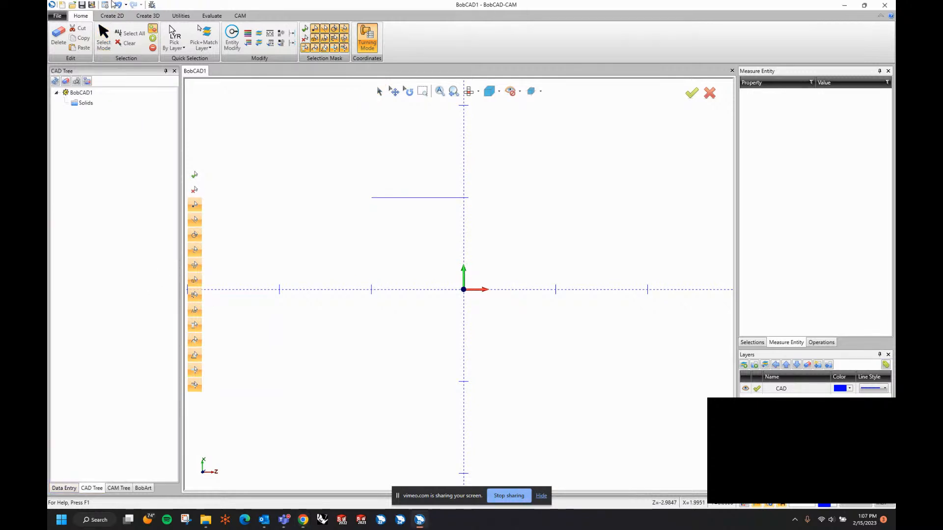
# - Set the current document's lathe coordinates to Diameter Mode in the settings and apply the change
pyautogui.click(106, 5)
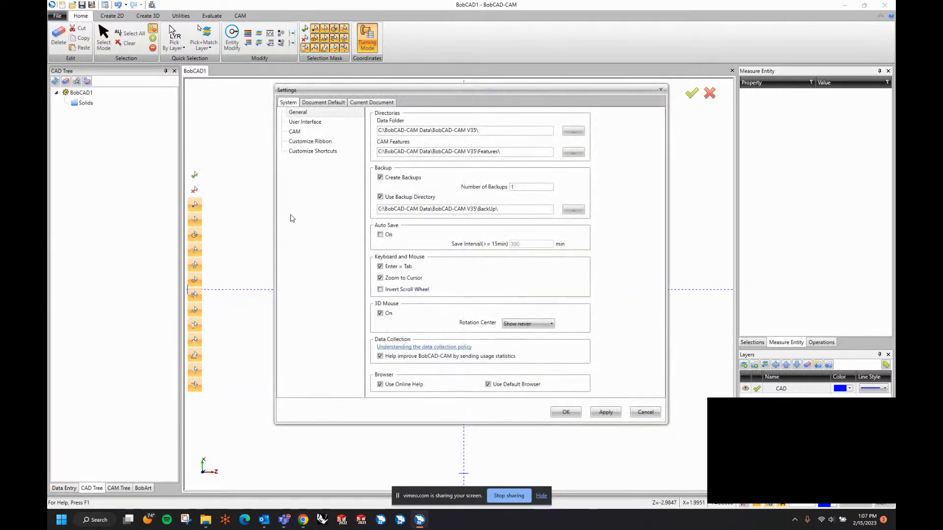
pyautogui.click(661, 91)
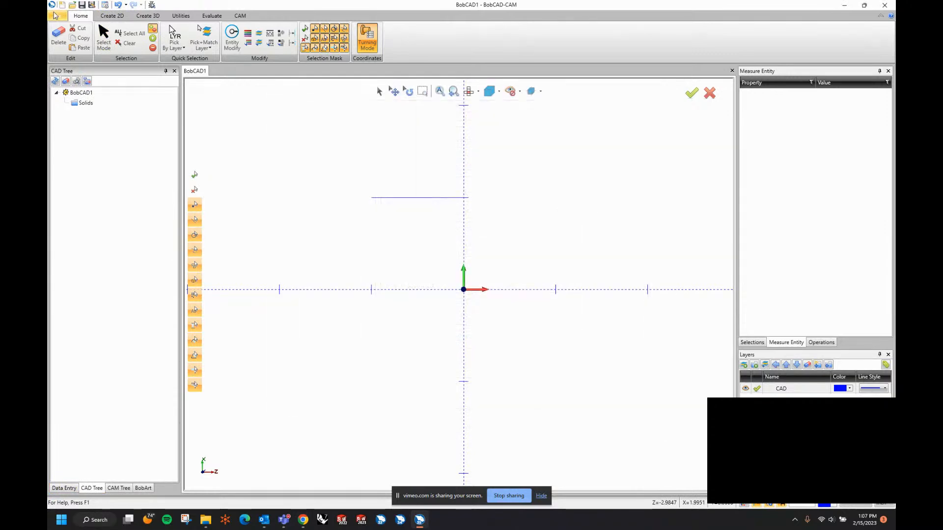
pyautogui.click(58, 15)
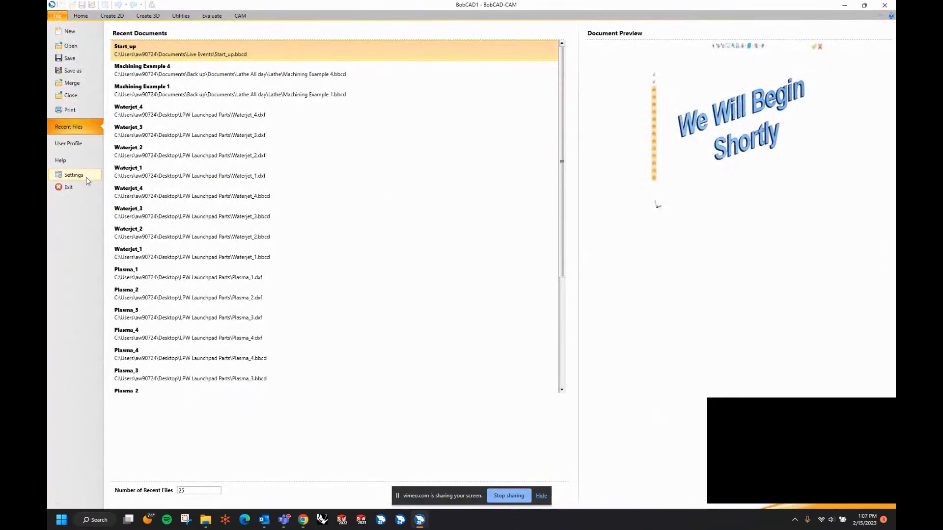
pyautogui.click(74, 175)
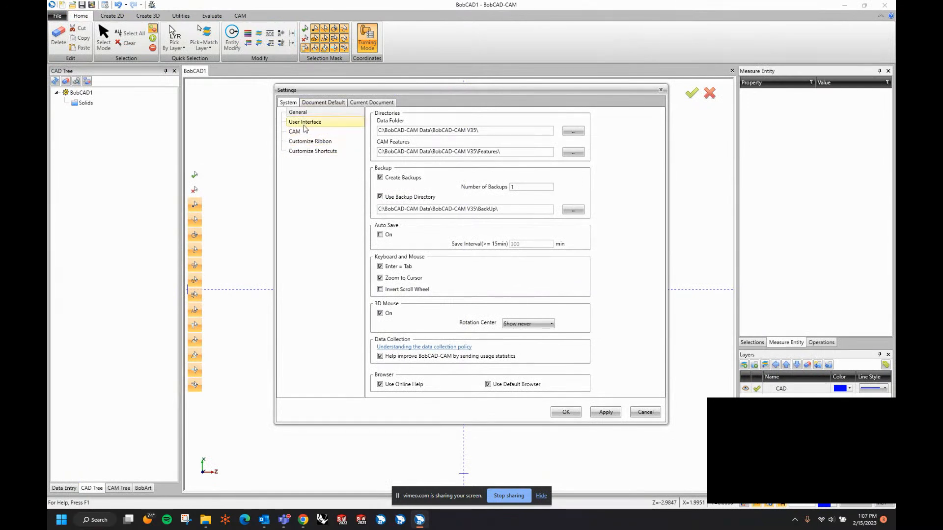
pyautogui.click(296, 131)
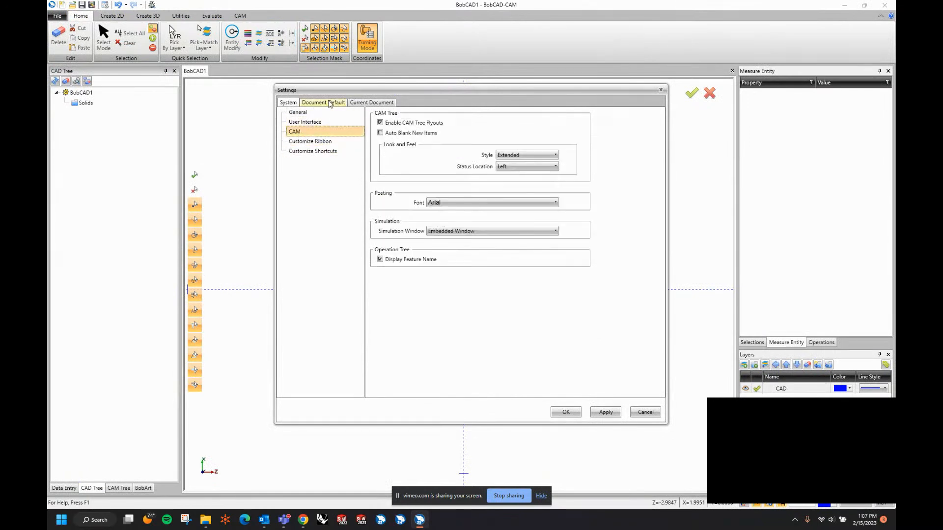
pyautogui.click(363, 103)
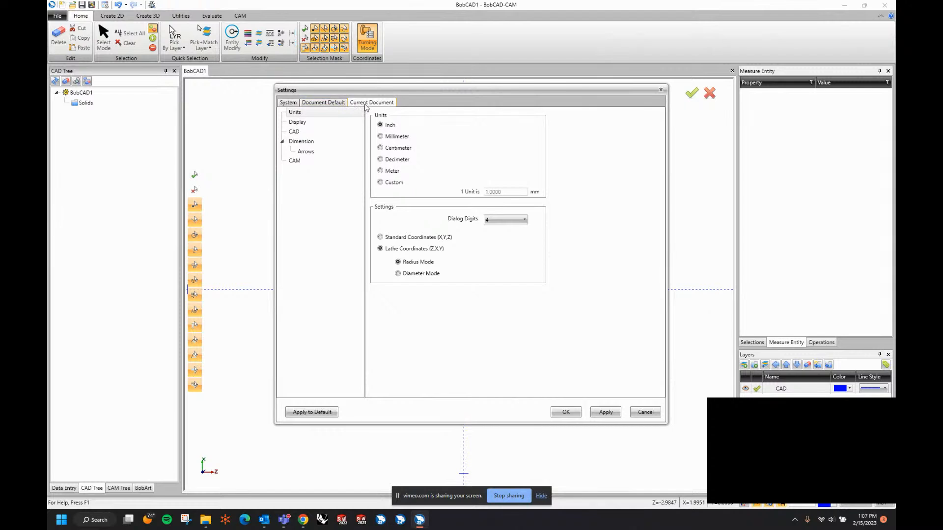
pyautogui.click(331, 104)
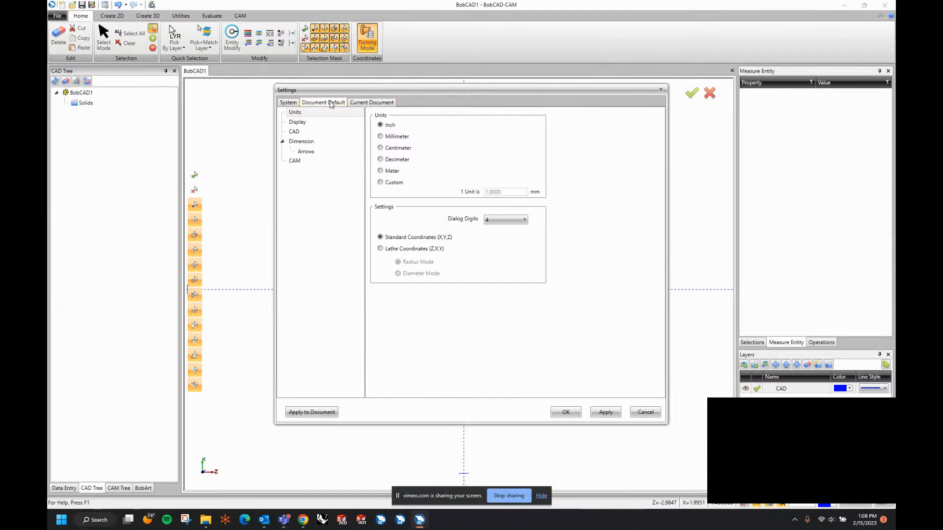
pyautogui.click(357, 103)
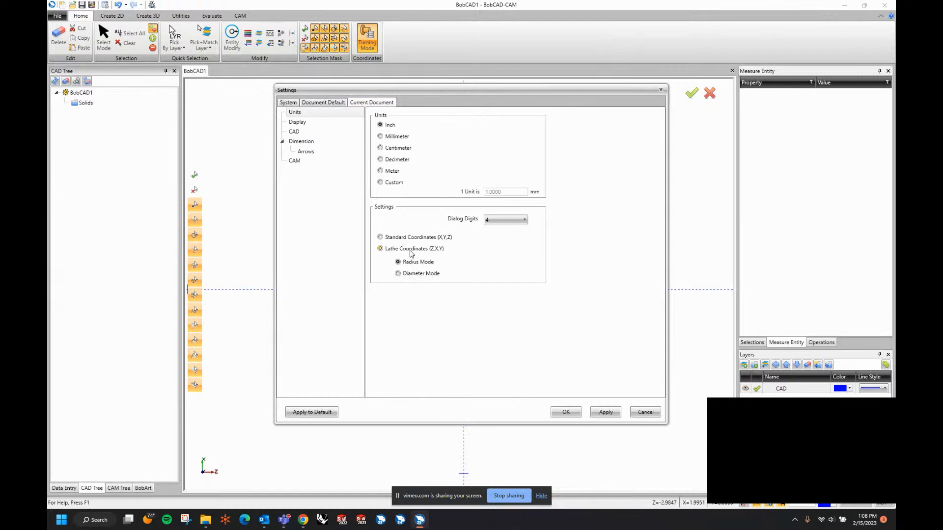
pyautogui.click(401, 274)
pyautogui.click(605, 412)
pyautogui.click(574, 416)
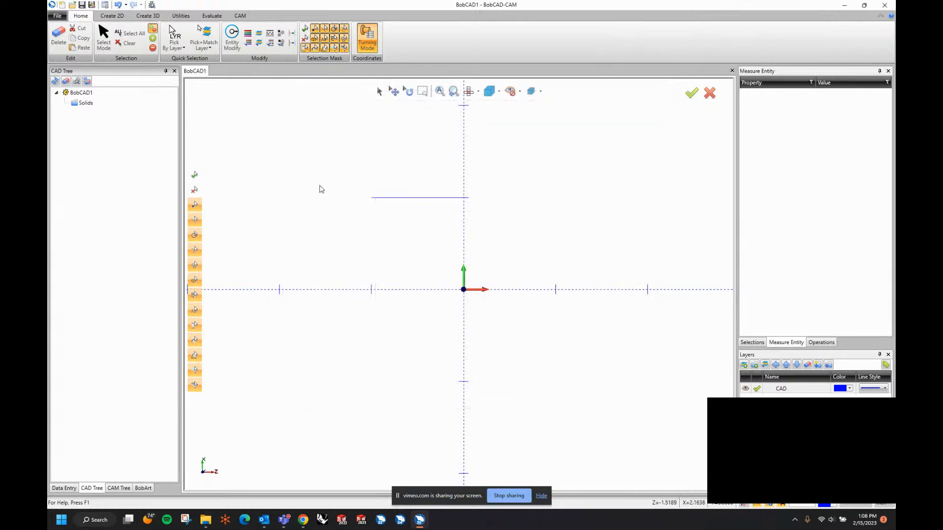
# - Preview a line from Z 0, X 1 to Z -1, X 1 in Diameter Mode and cancel it
pyautogui.click(112, 15)
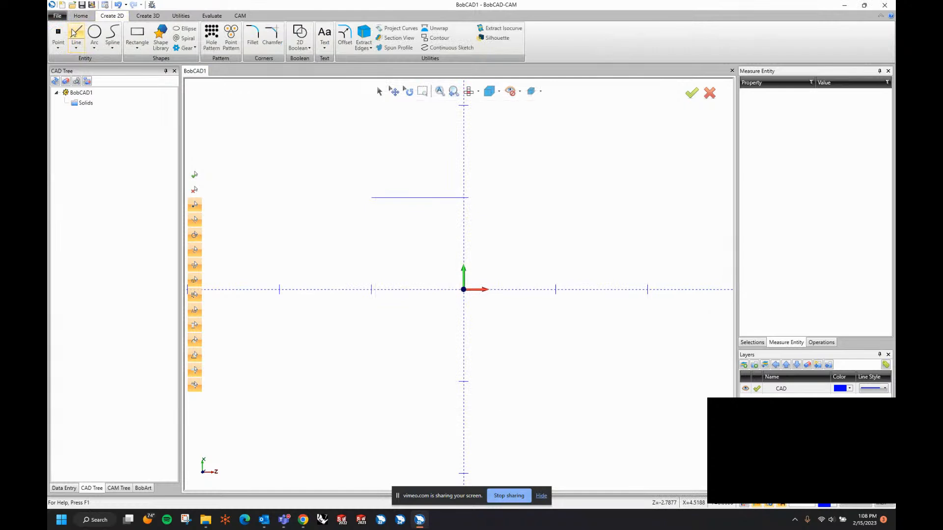
pyautogui.click(74, 39)
pyautogui.click(91, 169)
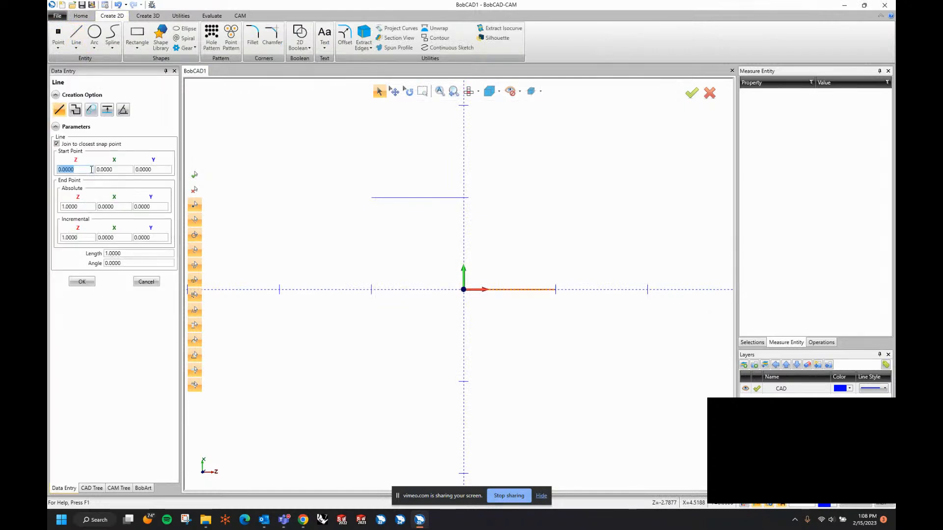
pyautogui.press('Tab')
pyautogui.write('1')
pyautogui.press('Tab')
pyautogui.press('Tab')
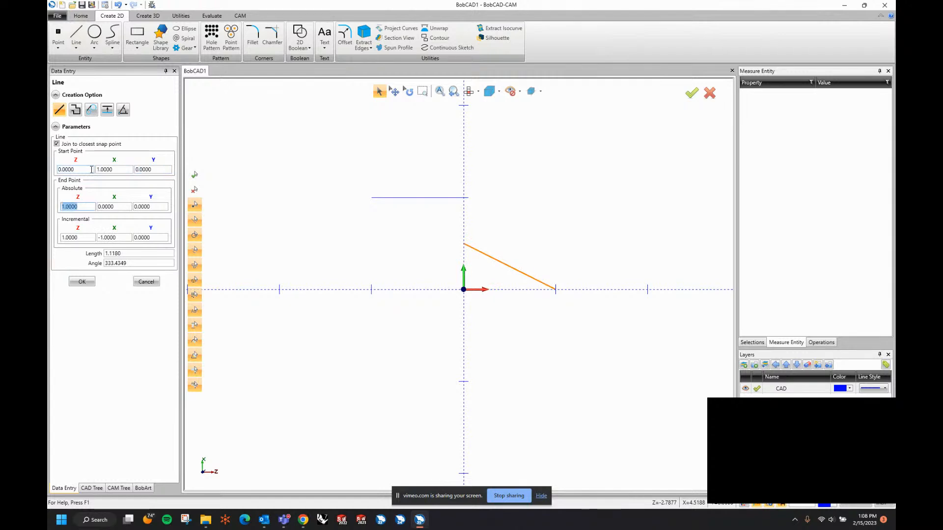
pyautogui.write('-1')
pyautogui.press('Tab')
pyautogui.write('1')
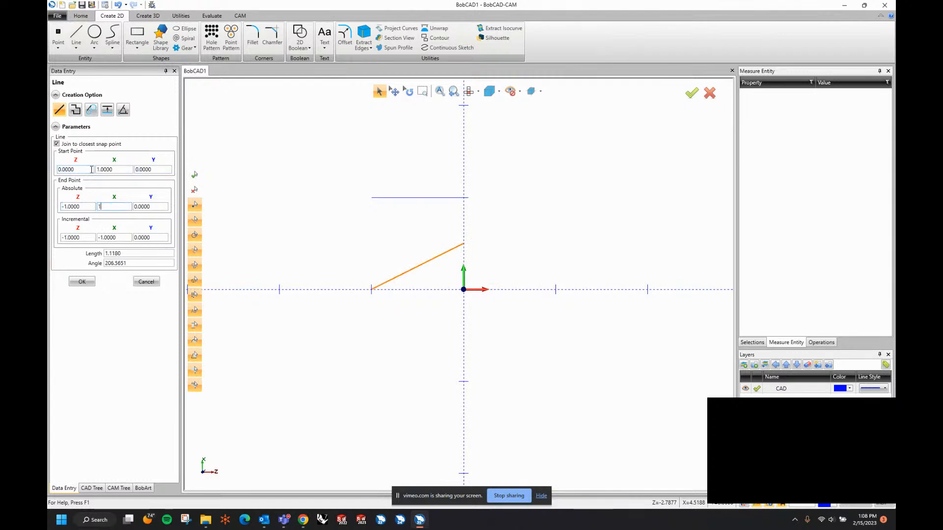
pyautogui.press('Tab')
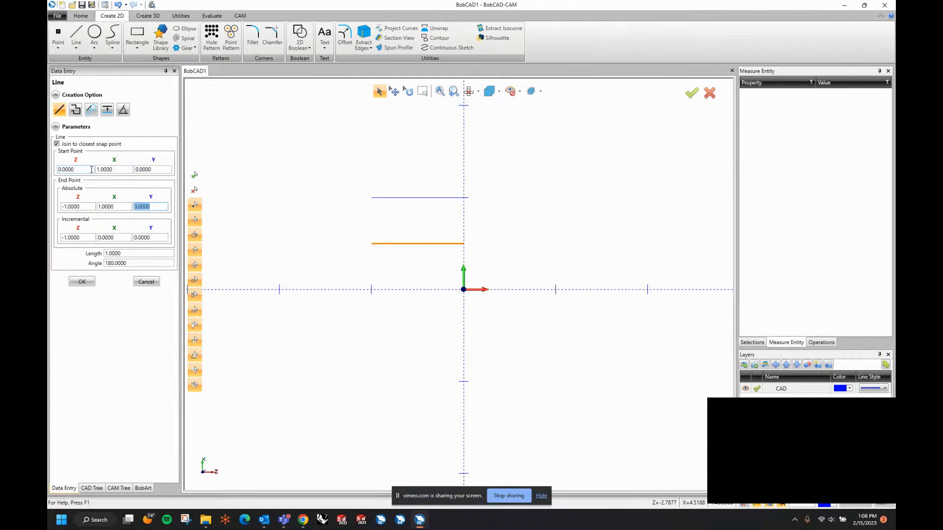
pyautogui.click(146, 281)
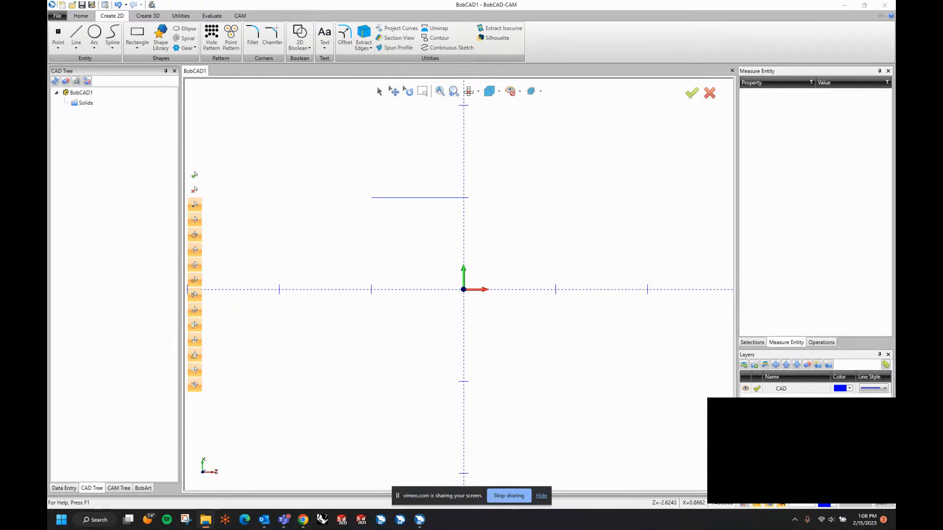
# - Open the Angled Groove file and show the part in the top view
pyautogui.moveTo(48, 293); pyautogui.dragTo(353, 275)
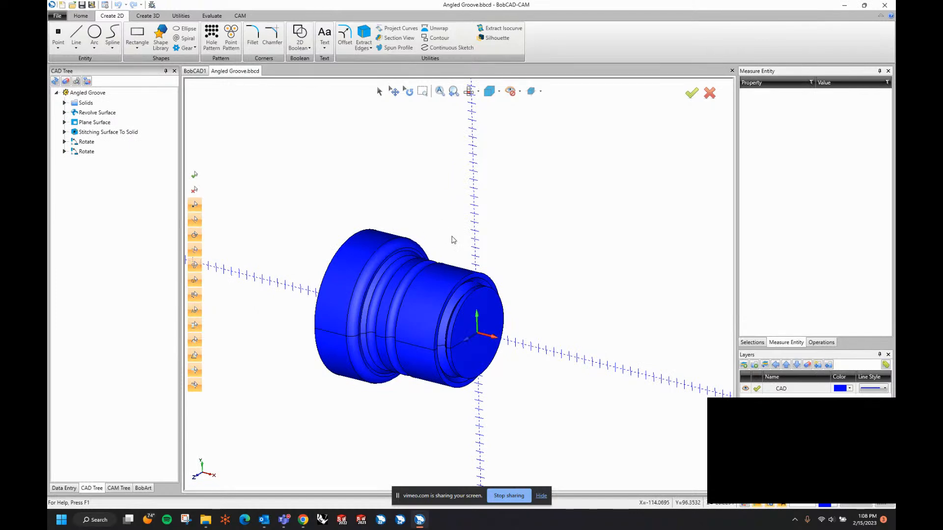
pyautogui.moveTo(451, 236); pyautogui.dragTo(458, 236, button='middle')
pyautogui.moveTo(526, 278); pyautogui.dragTo(542, 288, button='middle')
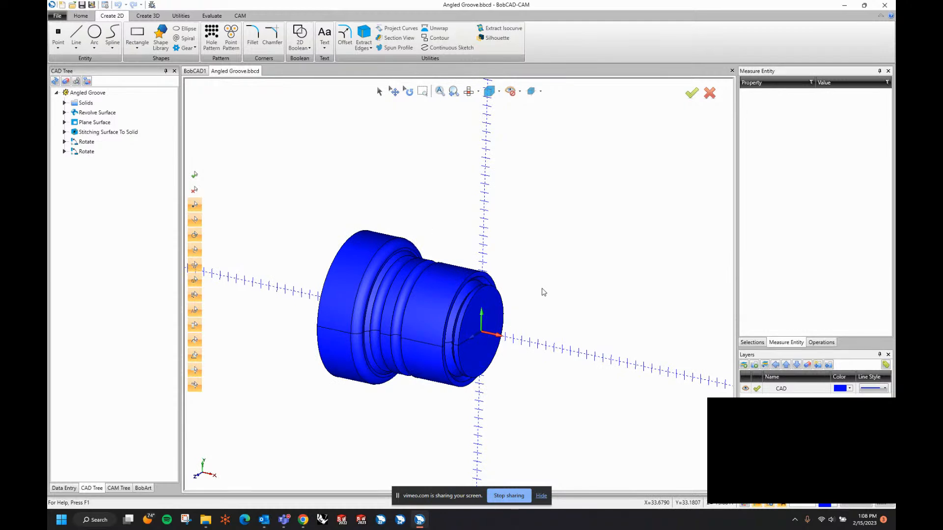
pyautogui.press('t')
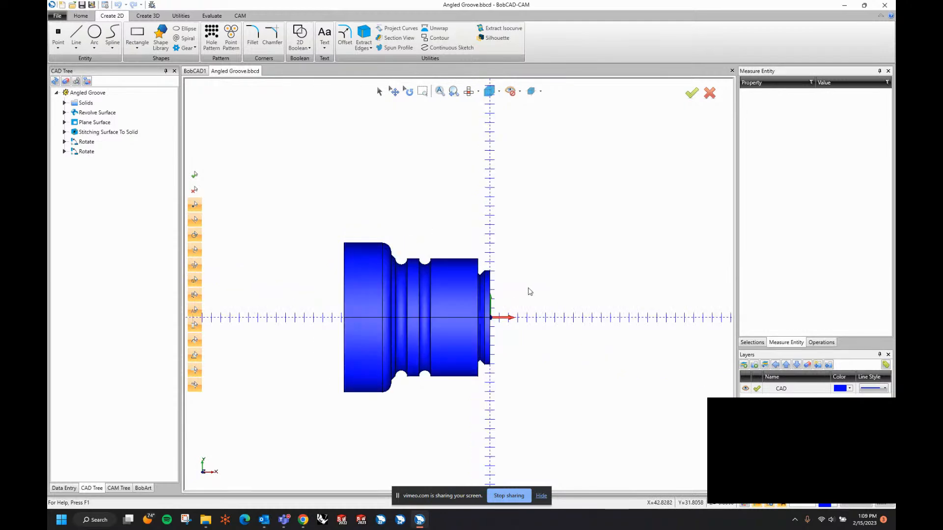
# - Generate a section view wireframe of the part on the Top (X/Y) plane at distance 0, placing it on the layer below CAD
pyautogui.click(395, 38)
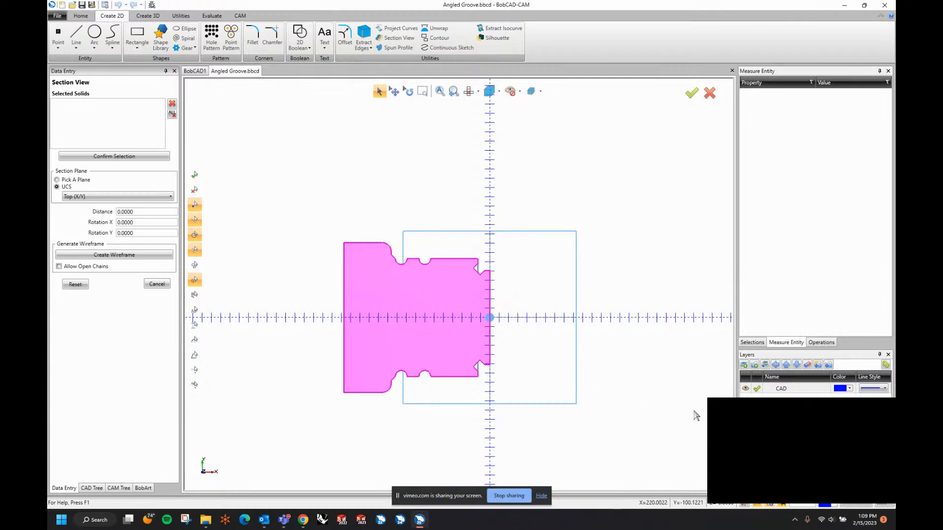
pyautogui.click(745, 388)
pyautogui.click(781, 396)
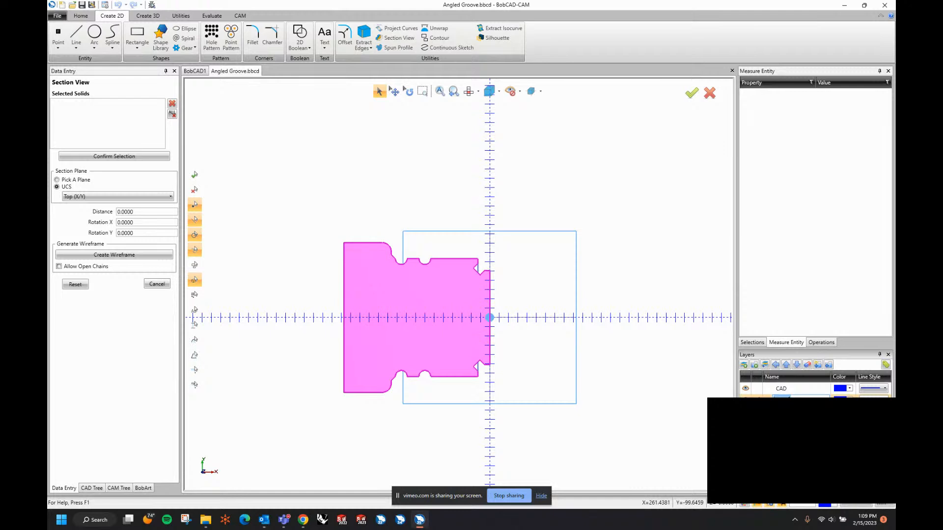
pyautogui.press('BackSpace')
pyautogui.press('Return')
pyautogui.click(124, 255)
pyautogui.click(156, 284)
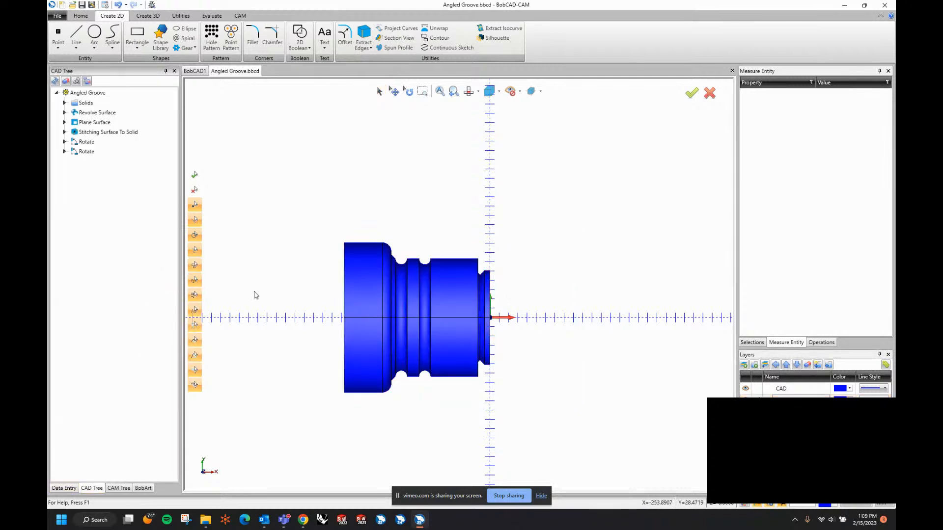
# - Inspect the section wireframe with the CAD layer temporarily hidden, and hide the wireframe's layer in favour of a separate active layer
pyautogui.click(745, 388)
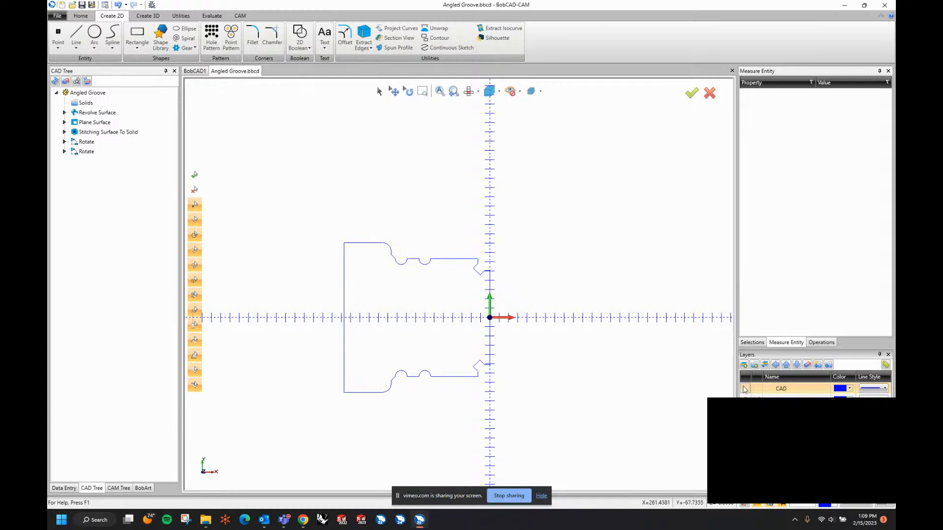
pyautogui.click(744, 390)
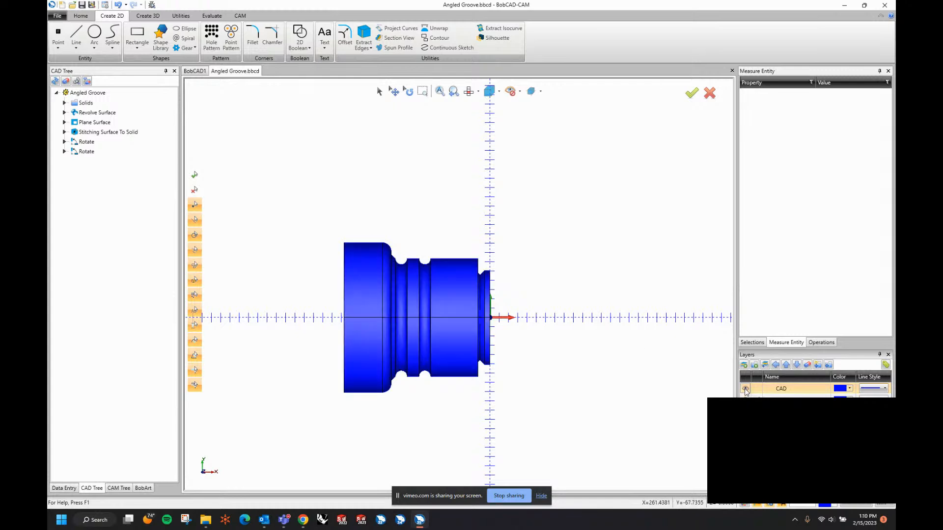
pyautogui.click(756, 388)
pyautogui.click(745, 397)
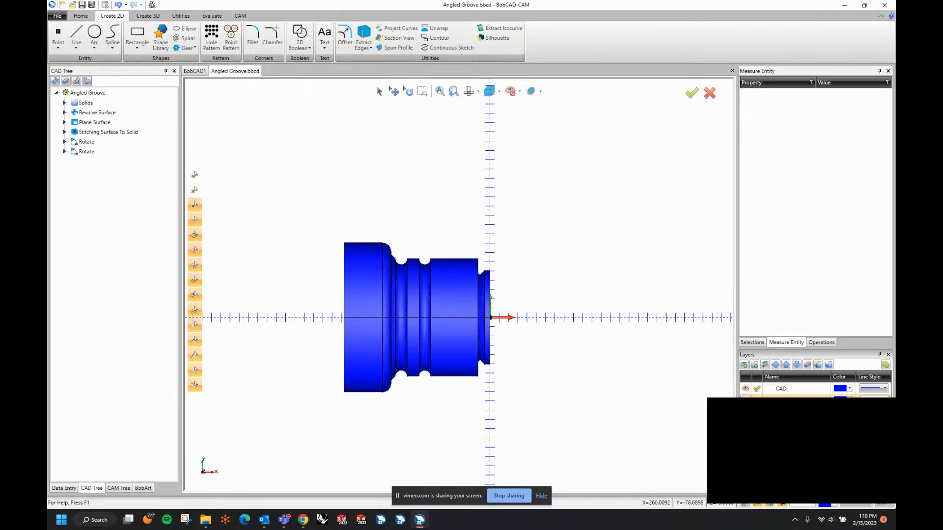
pyautogui.click(757, 397)
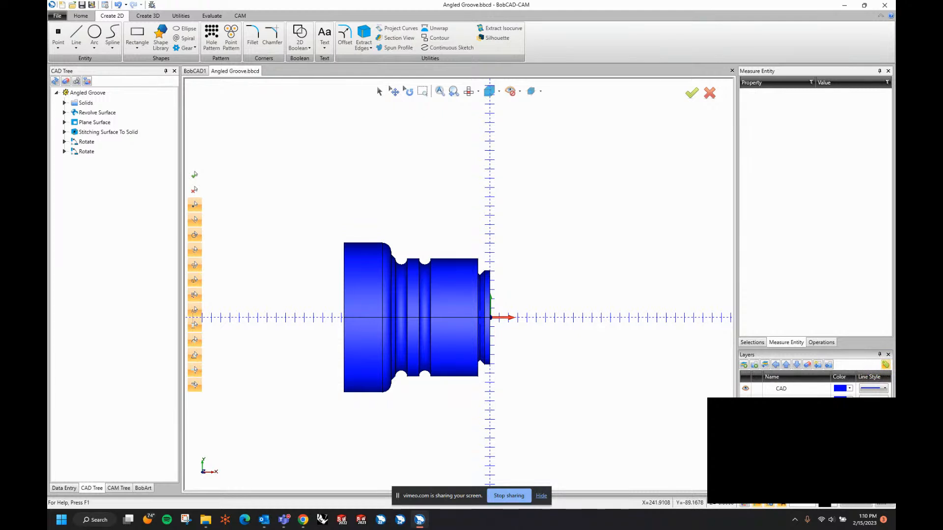
# - Create a spun profile from all faces of the part along the X axis, with Arc Fit on and tolerance 0.0254
pyautogui.click(396, 48)
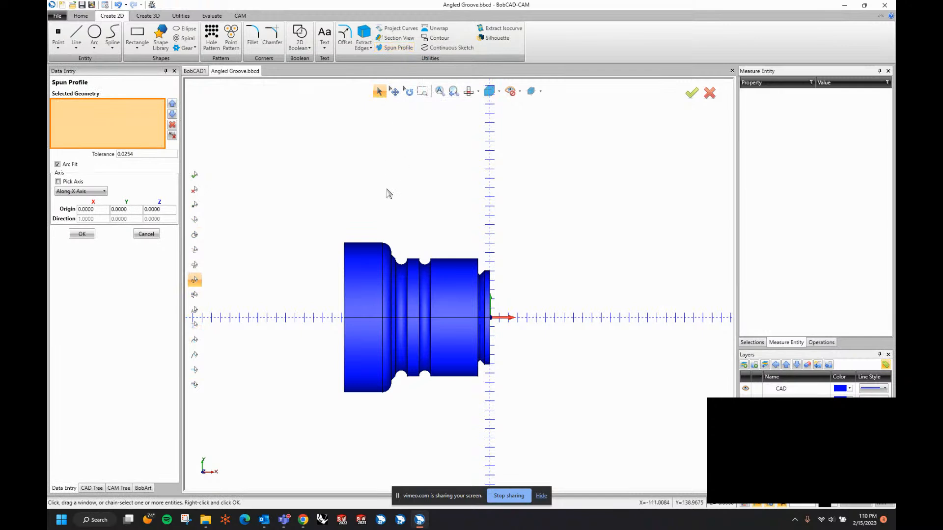
pyautogui.moveTo(328, 234); pyautogui.dragTo(579, 435)
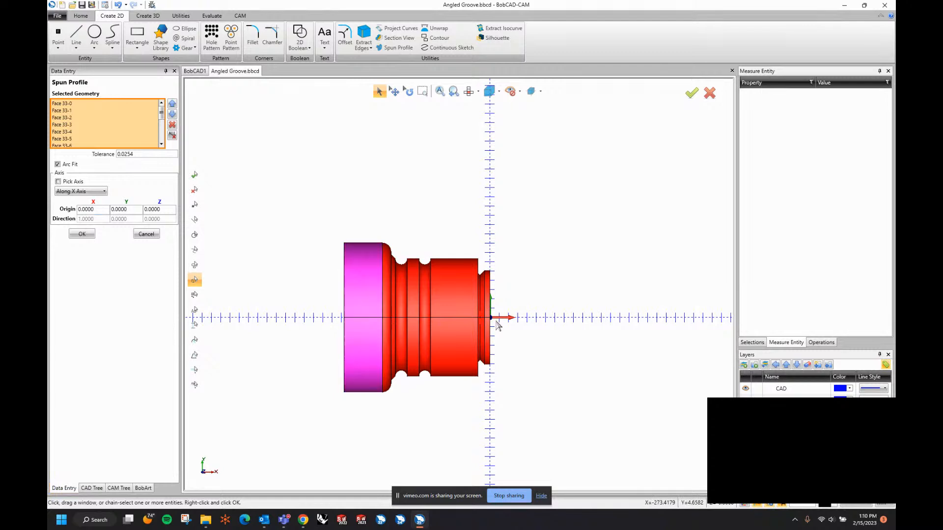
pyautogui.click(81, 234)
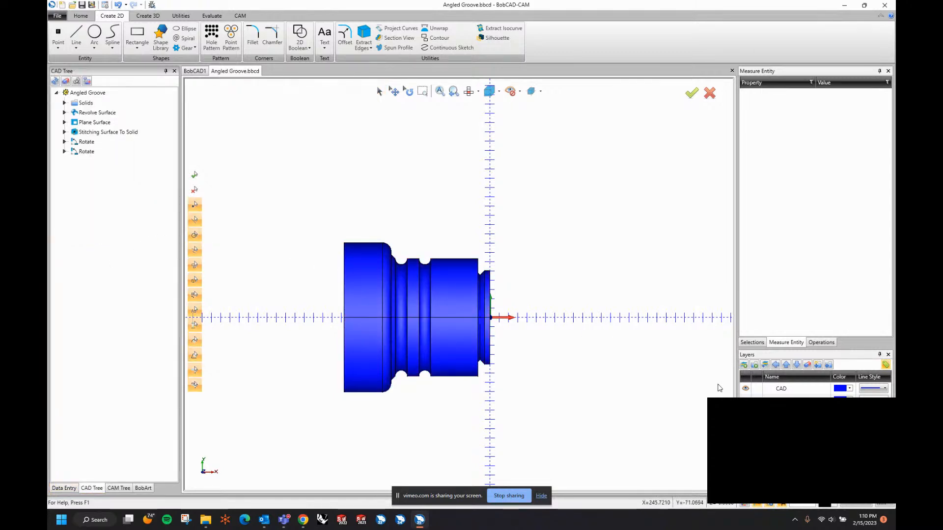
# - Hide the CAD layer and compare the spun profile with the section wireframe at the corners of the angled groove
pyautogui.click(745, 389)
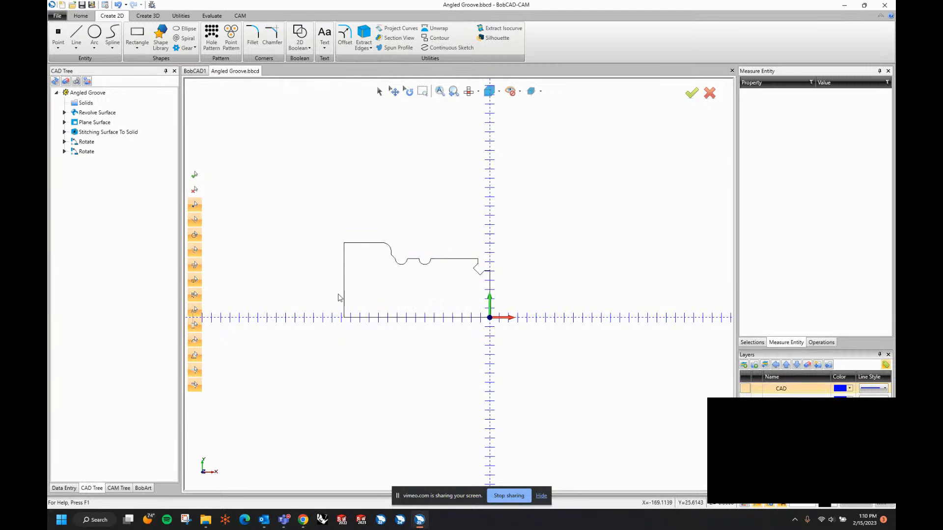
pyautogui.scroll(3, 435, 283)
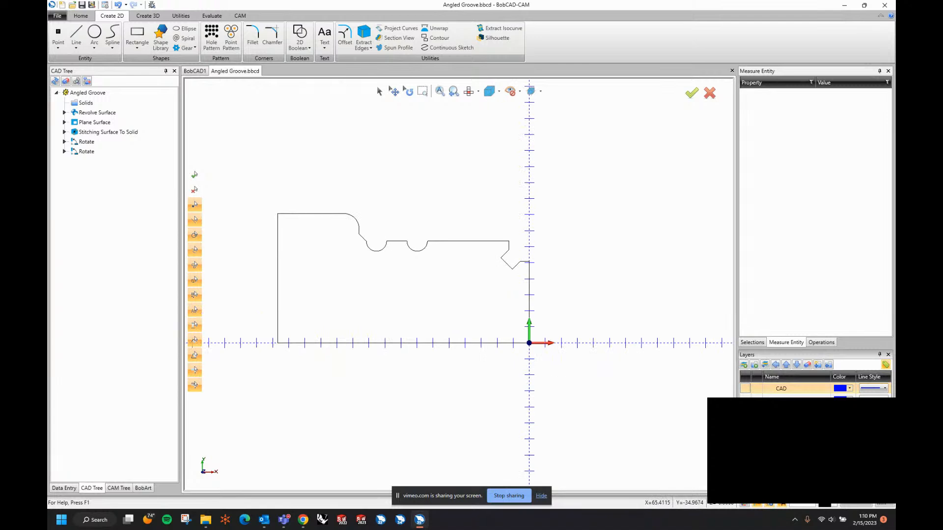
pyautogui.click(745, 397)
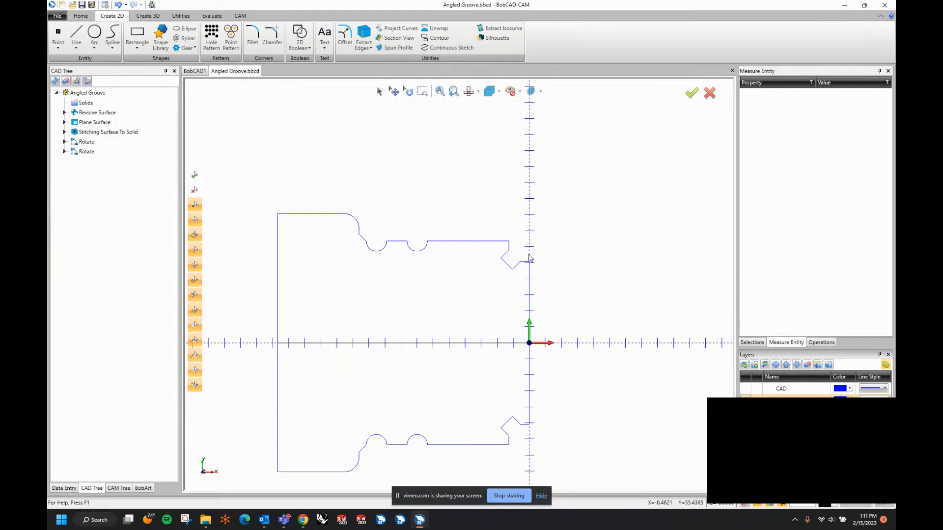
pyautogui.scroll(5, 512, 260)
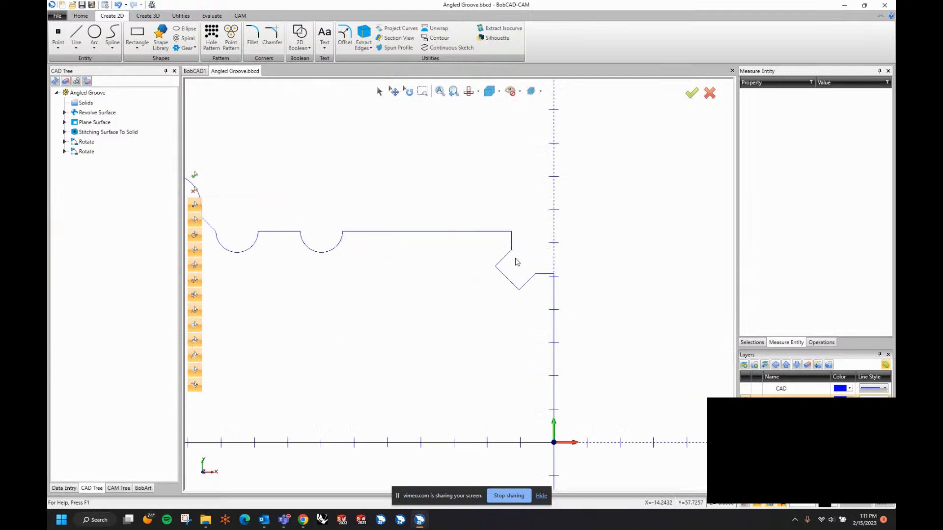
pyautogui.scroll(3, 510, 262)
pyautogui.scroll(4, 541, 234)
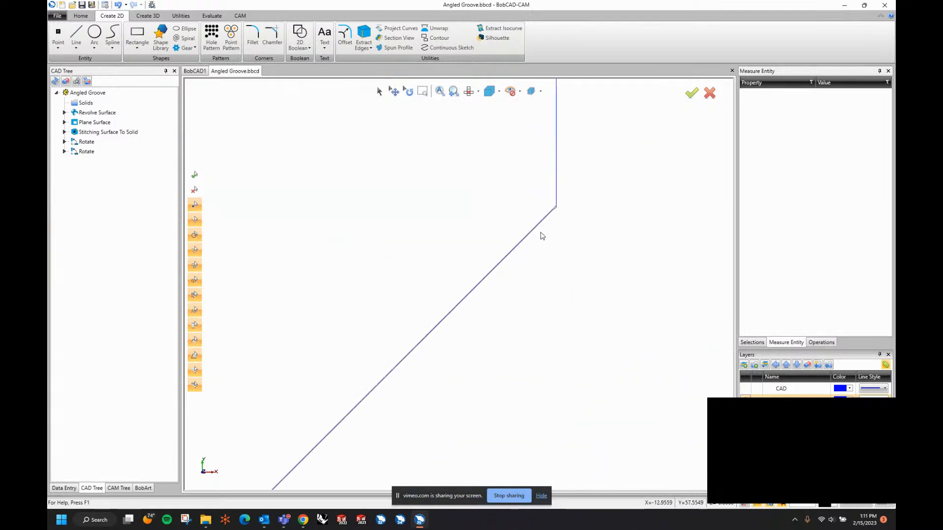
pyautogui.scroll(2, 576, 191)
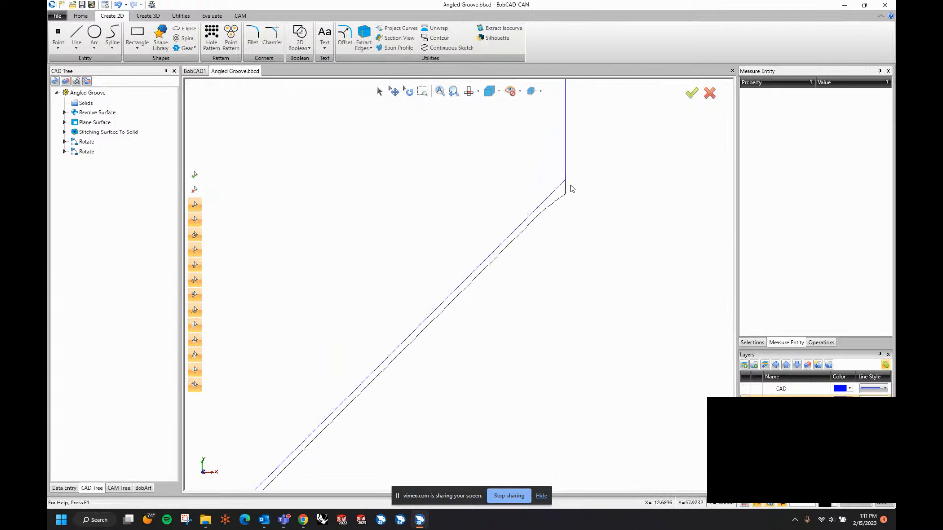
pyautogui.scroll(-3, 560, 205)
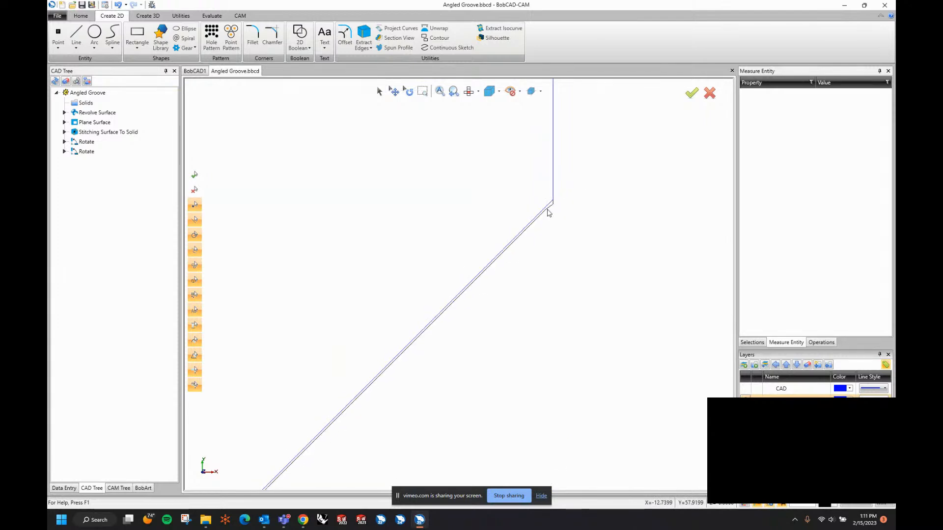
pyautogui.scroll(2, 292, 474)
pyautogui.scroll(2, 309, 460)
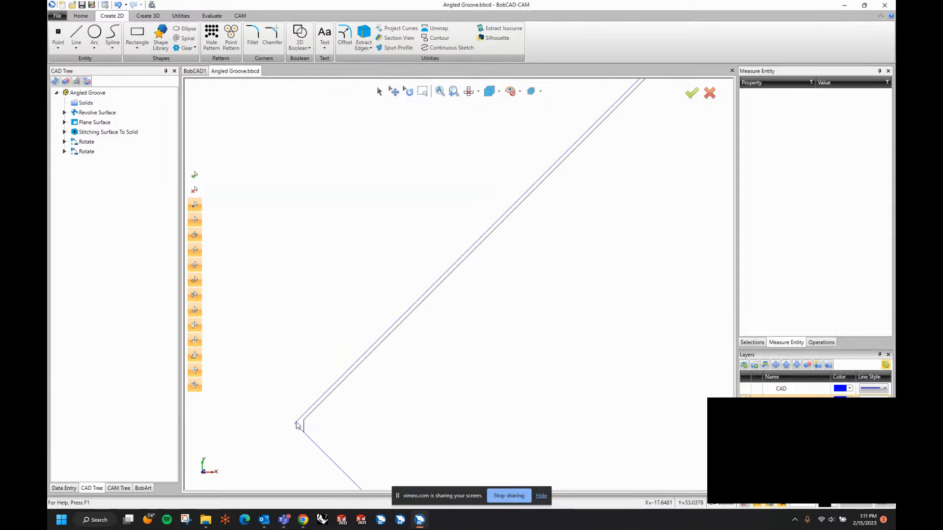
pyautogui.scroll(-4, 296, 425)
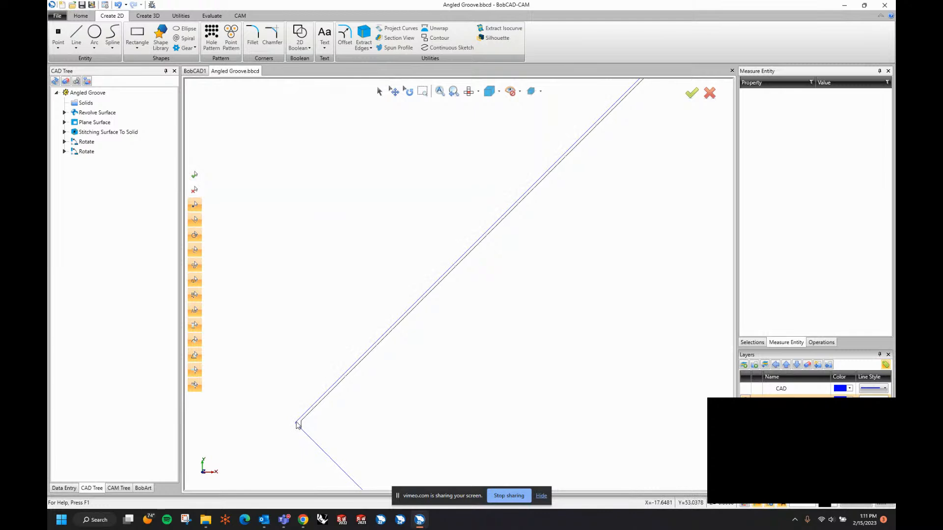
pyautogui.scroll(-2, 488, 361)
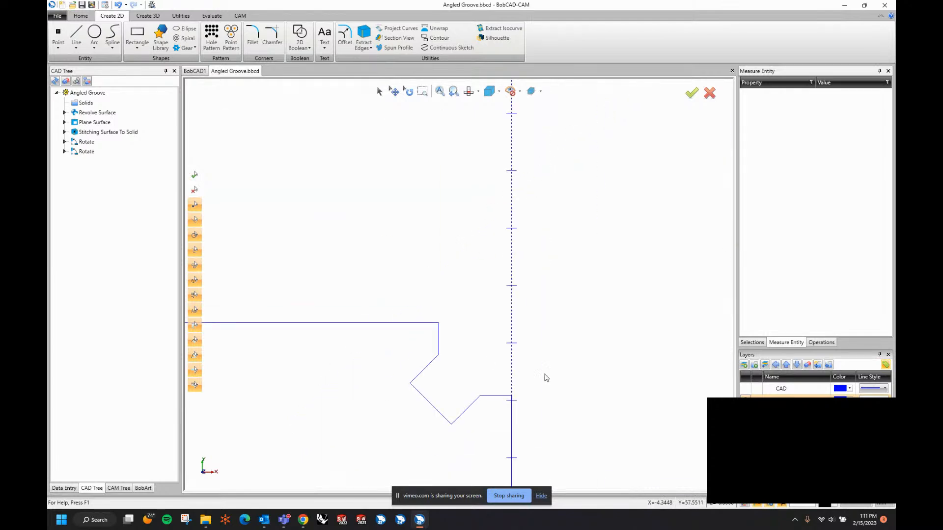
# - Show the CAD layer and make it the active layer
pyautogui.click(746, 388)
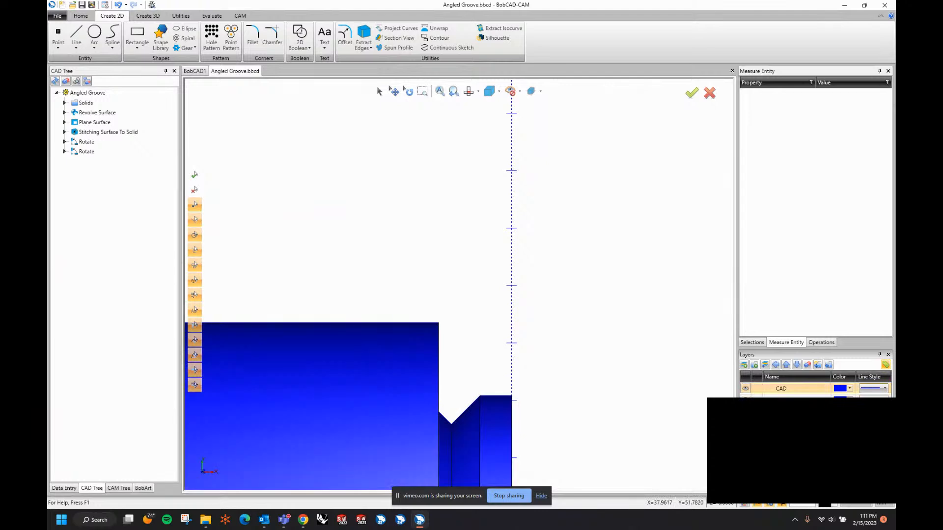
pyautogui.scroll(-3, 612, 381)
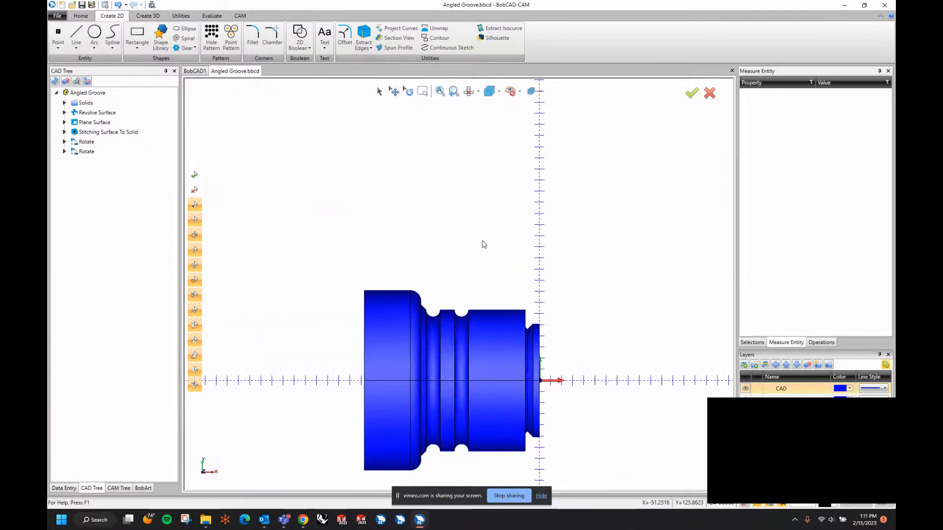
pyautogui.click(756, 389)
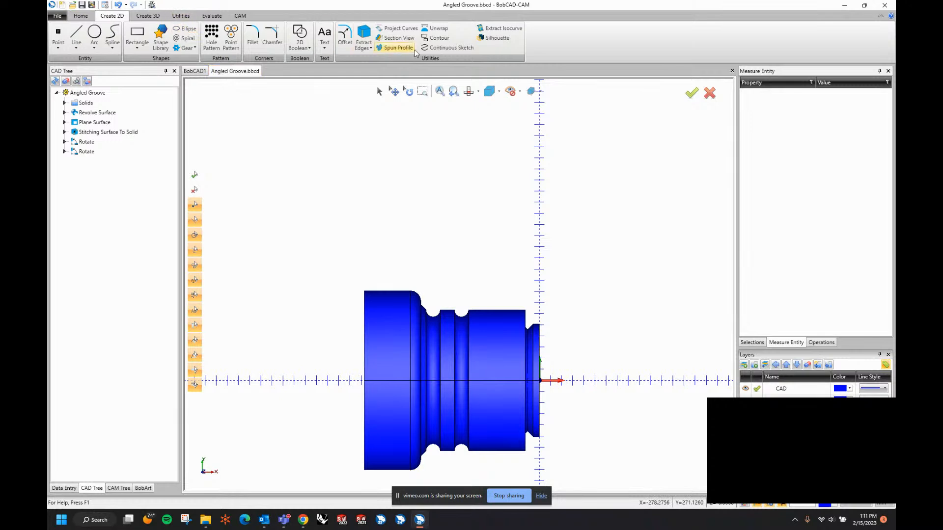
# - Rotate the solid part -90 degrees around the X axis about the origin
pyautogui.click(180, 16)
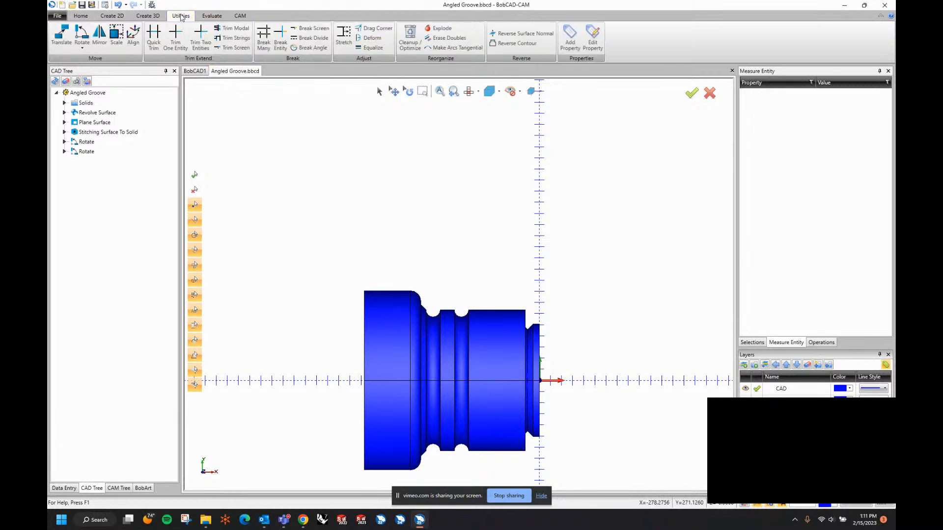
pyautogui.click(81, 35)
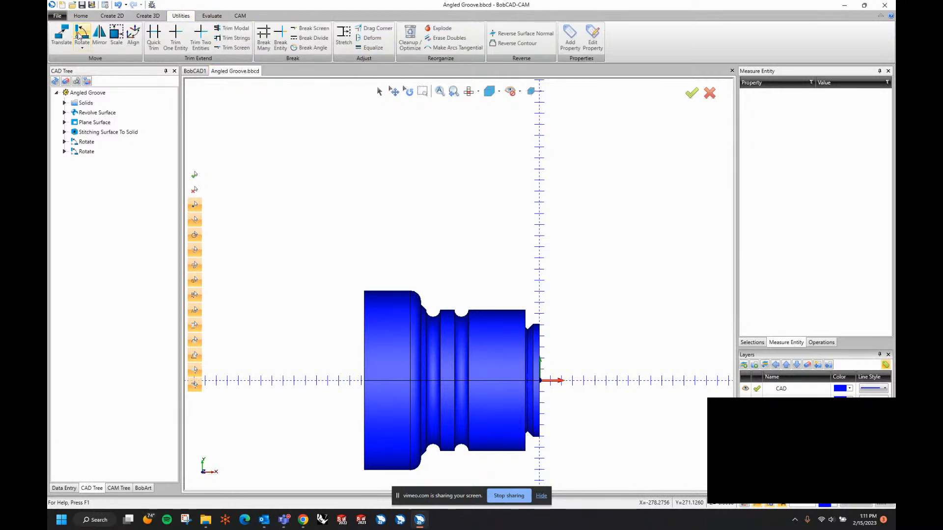
pyautogui.click(443, 342)
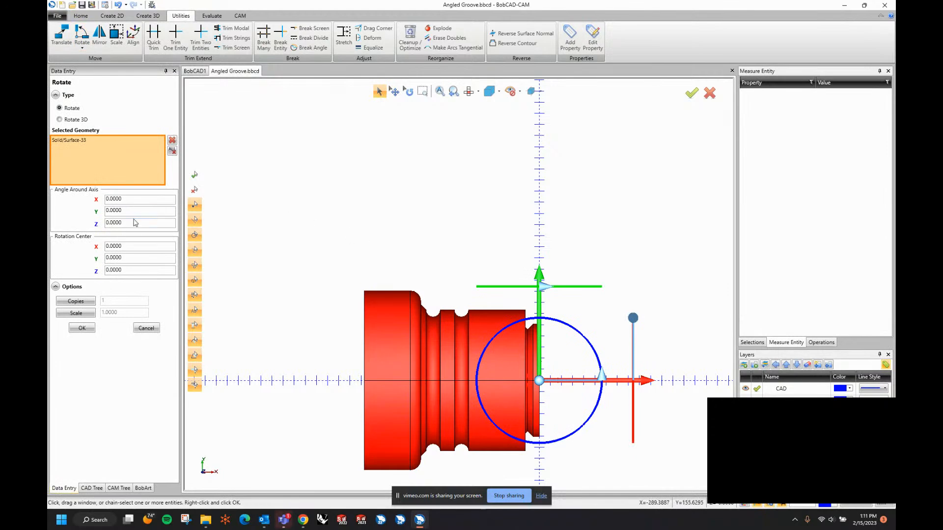
pyautogui.moveTo(437, 302); pyautogui.dragTo(347, 268, button='middle')
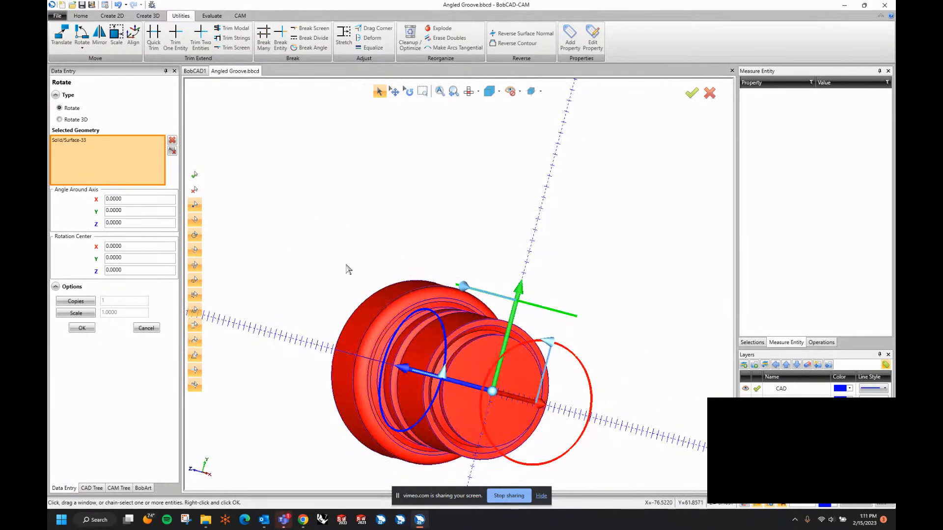
pyautogui.doubleClick(142, 199)
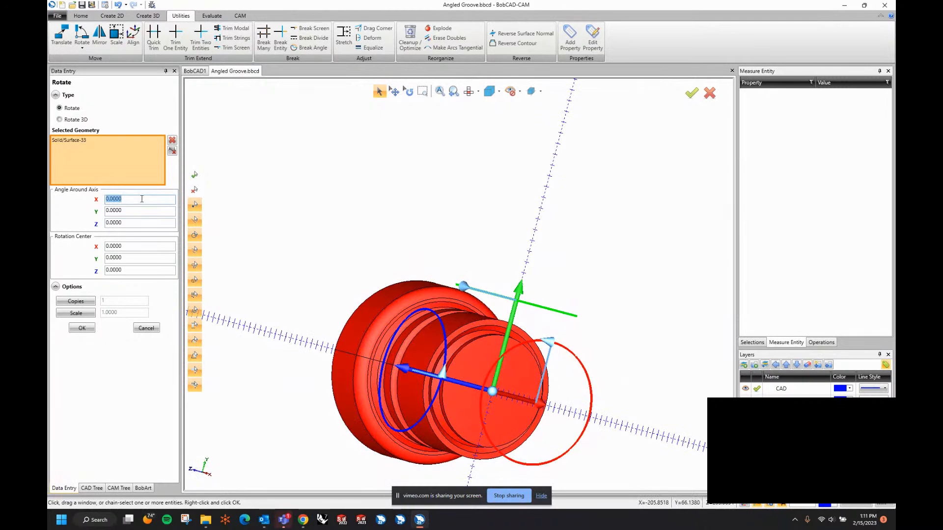
pyautogui.write('-90')
pyautogui.press('Tab')
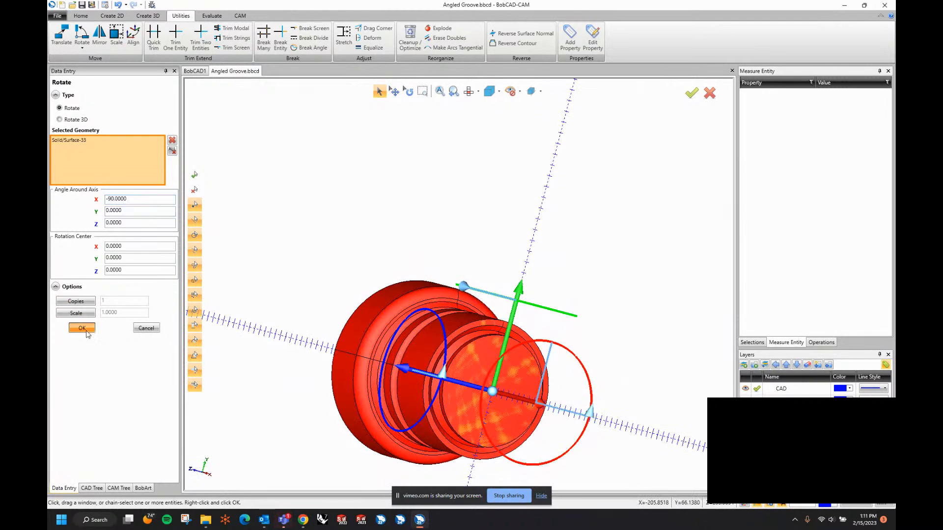
pyautogui.click(82, 328)
pyautogui.moveTo(227, 295); pyautogui.dragTo(542, 258, button='middle')
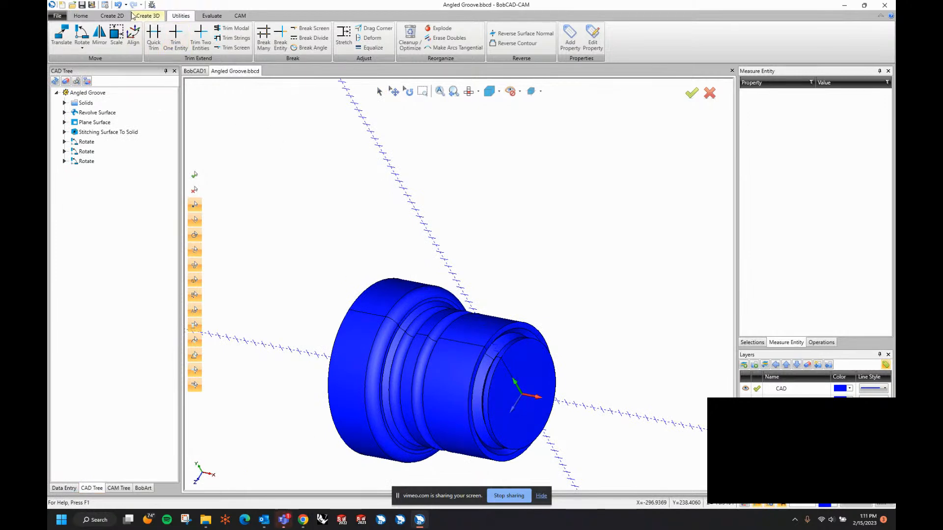
# - Generate a section view wireframe of the rotated part on the Top (X/Y) plane with a separate layer active, and hide the CAD layer
pyautogui.click(112, 15)
pyautogui.click(406, 39)
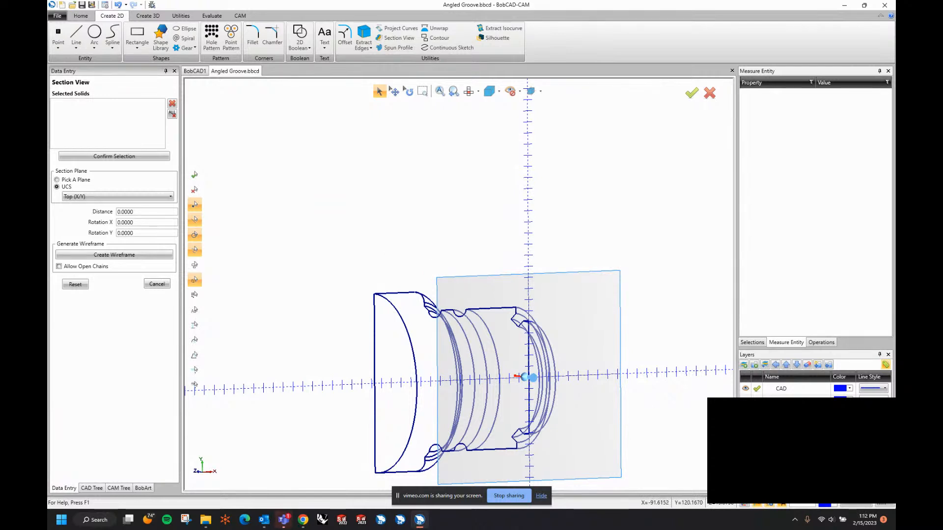
pyautogui.click(756, 397)
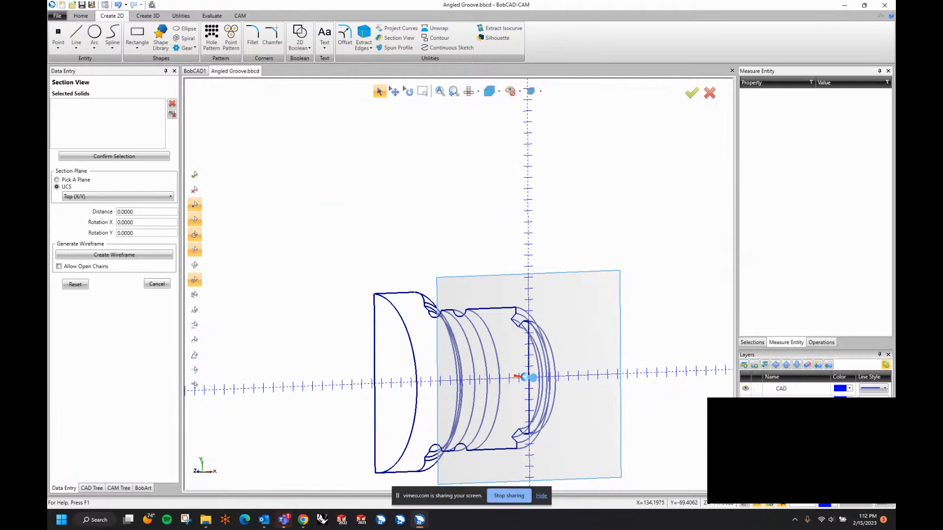
pyautogui.click(115, 256)
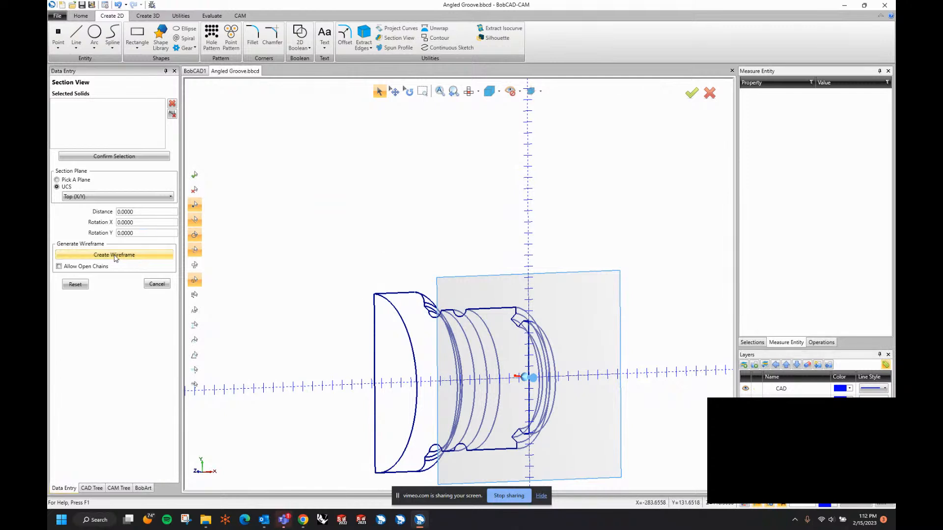
pyautogui.click(157, 284)
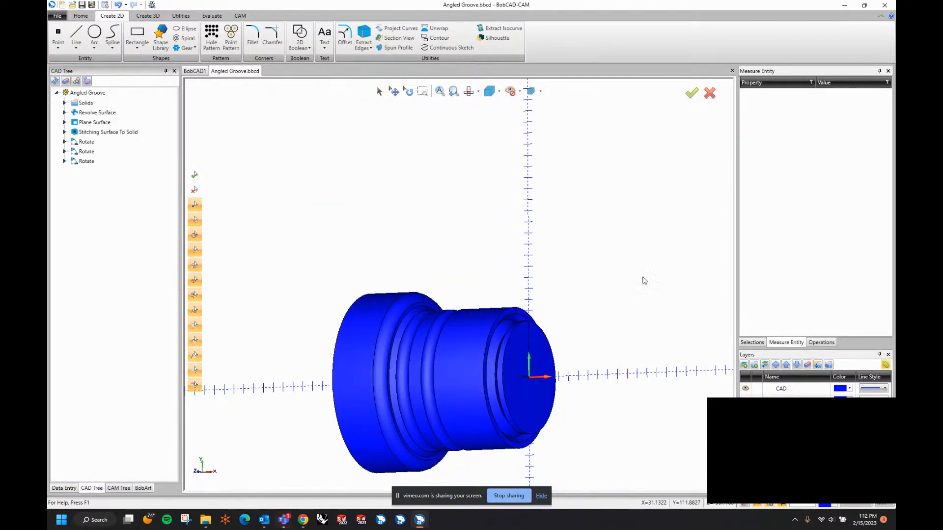
pyautogui.click(745, 389)
pyautogui.moveTo(495, 276); pyautogui.dragTo(507, 283, button='middle')
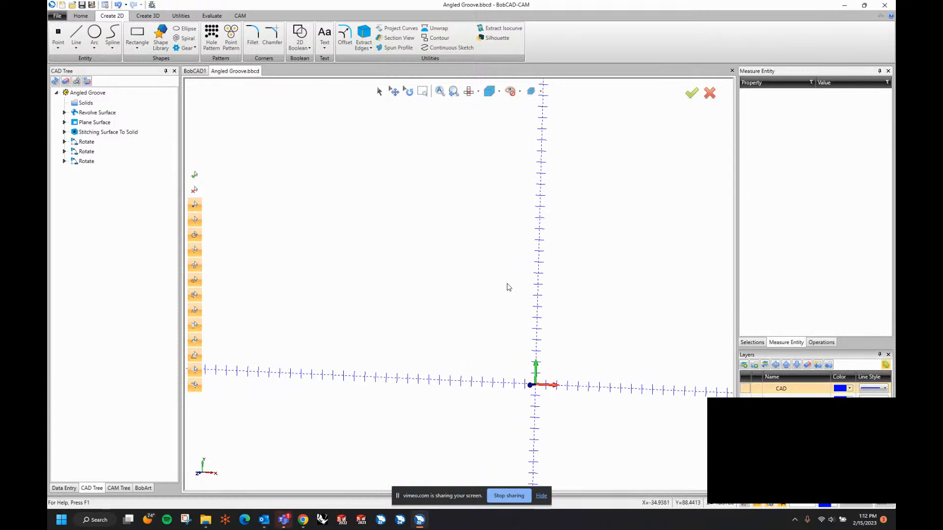
# - Show the CAD layer and inspect the rotated solid at an angle and in the top view
pyautogui.press('t')
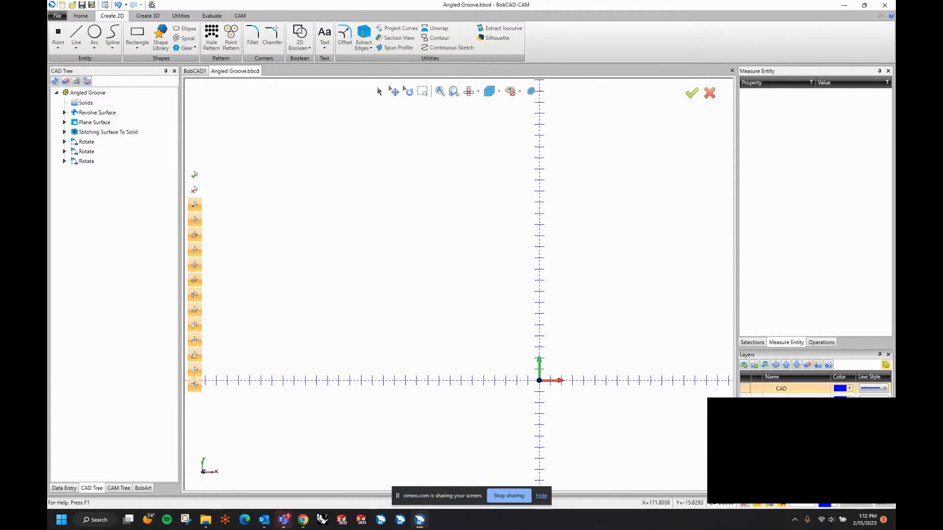
pyautogui.click(746, 390)
pyautogui.moveTo(576, 336); pyautogui.dragTo(526, 335, button='middle')
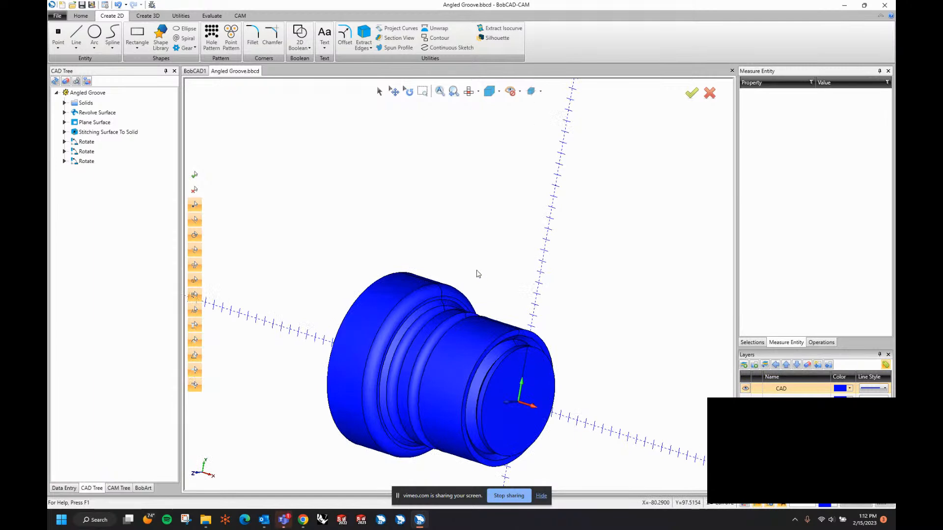
pyautogui.moveTo(476, 271); pyautogui.dragTo(458, 282, button='middle')
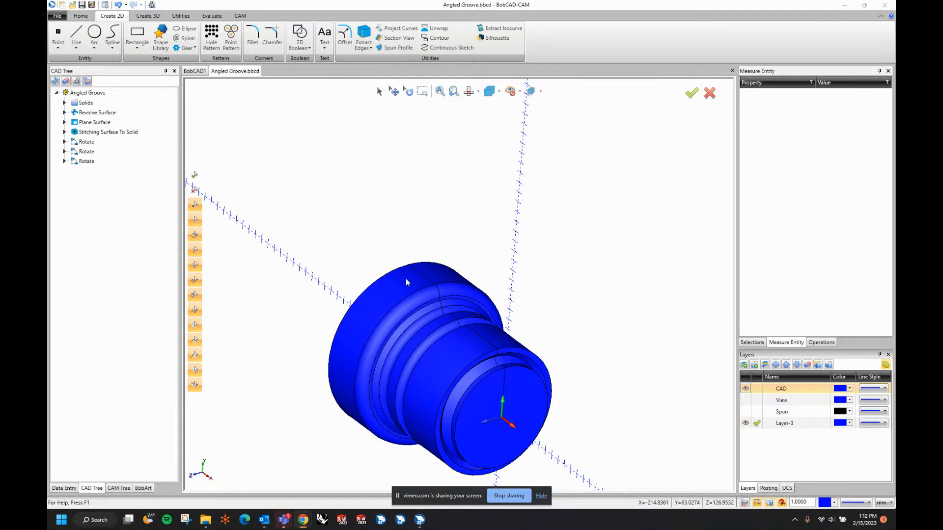
pyautogui.click(531, 267)
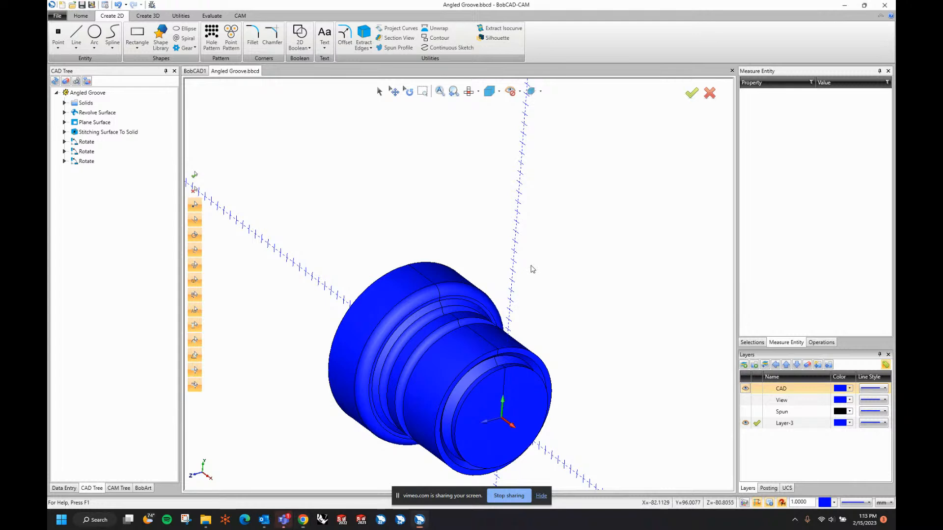
pyautogui.press('t')
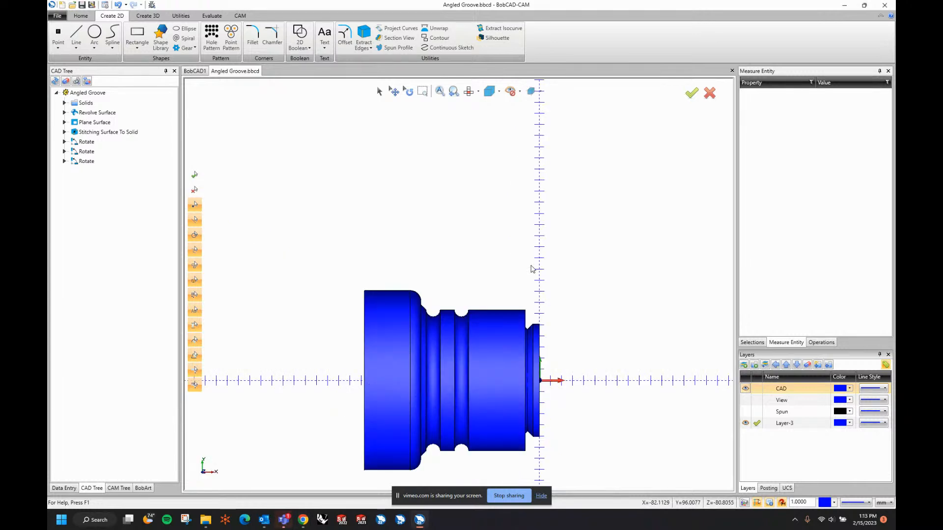
pyautogui.press('f')
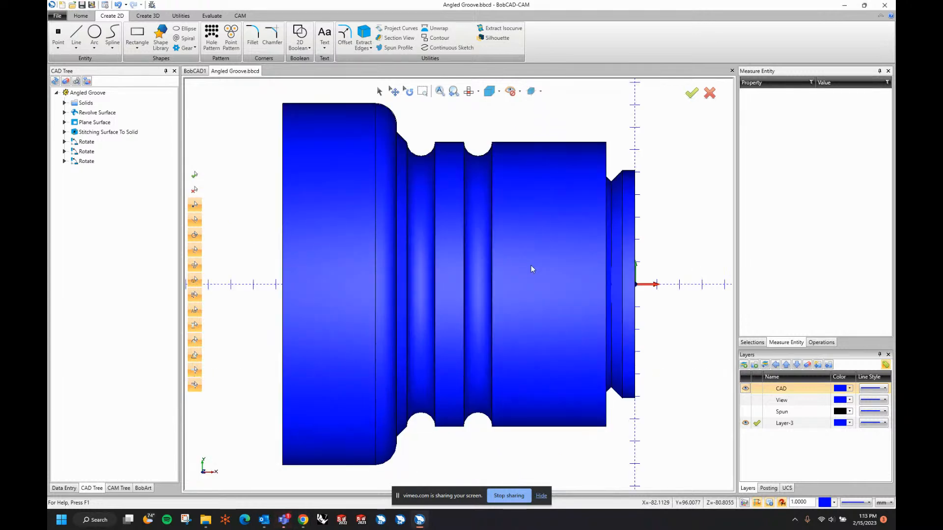
pyautogui.scroll(2, 515, 275)
pyautogui.scroll(-4, 514, 274)
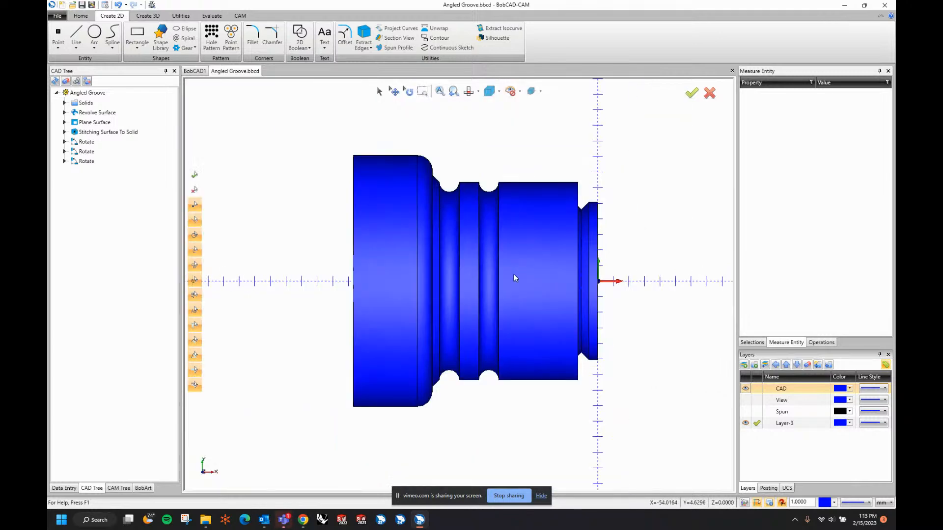
pyautogui.scroll(-1, 408, 274)
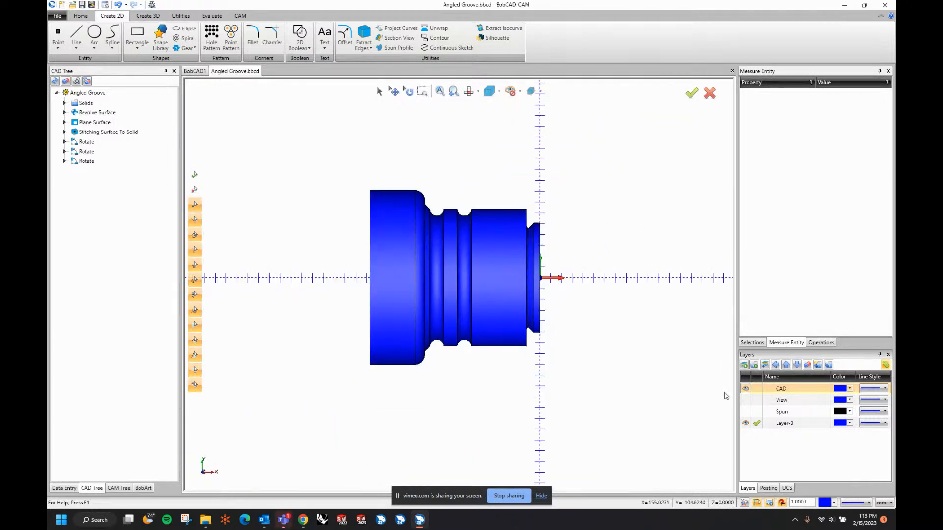
# - Hide the CAD layer and Layer-3, and show the View layer as the active layer
pyautogui.click(745, 388)
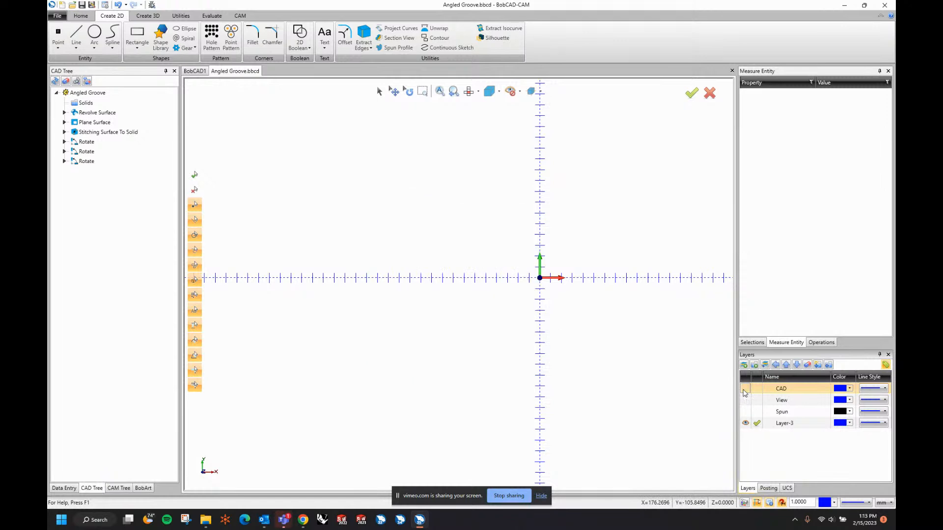
pyautogui.click(746, 400)
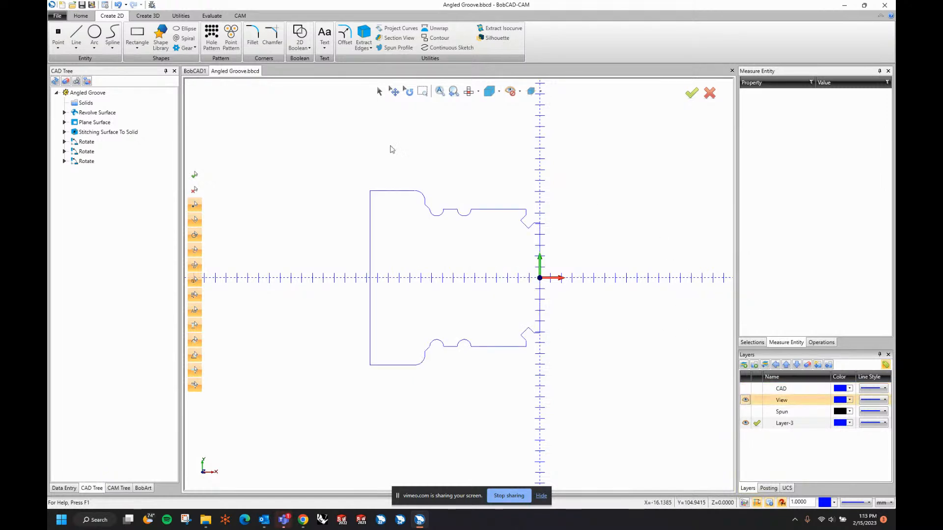
pyautogui.click(756, 400)
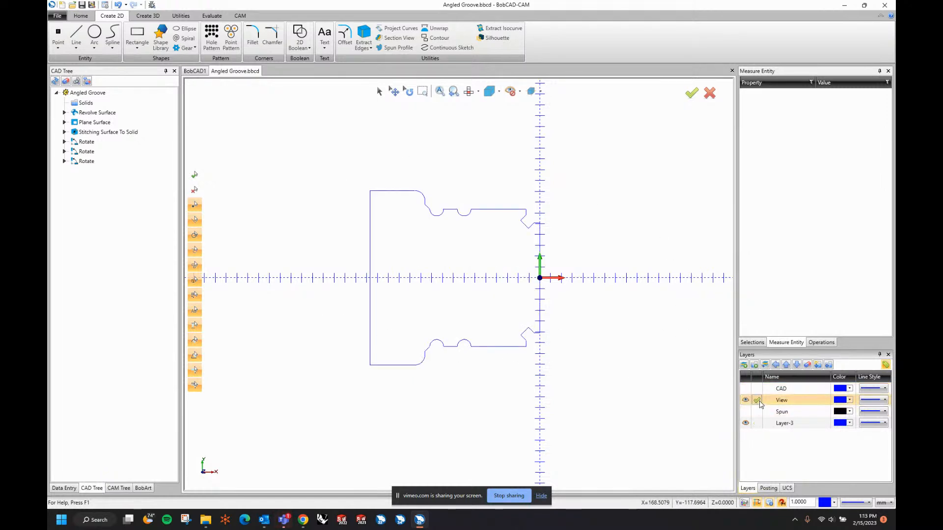
pyautogui.click(745, 423)
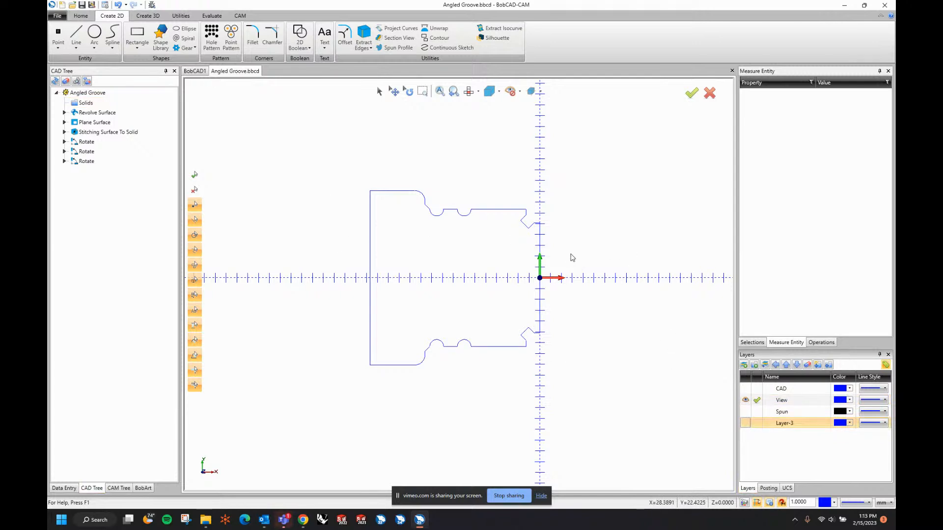
# - Draw a centerline along the X axis from the midpoint of the profile's back edge to the origin
pyautogui.click(76, 33)
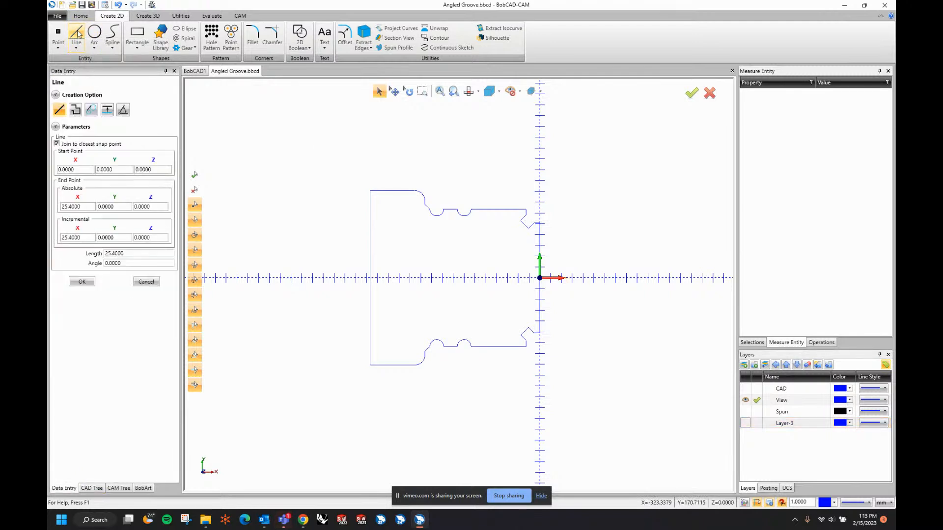
pyautogui.click(370, 278)
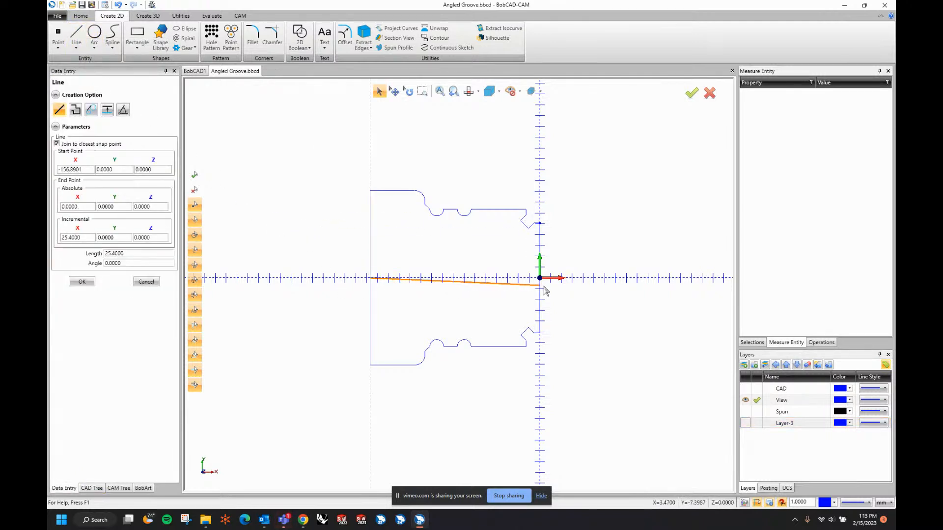
pyautogui.click(540, 279)
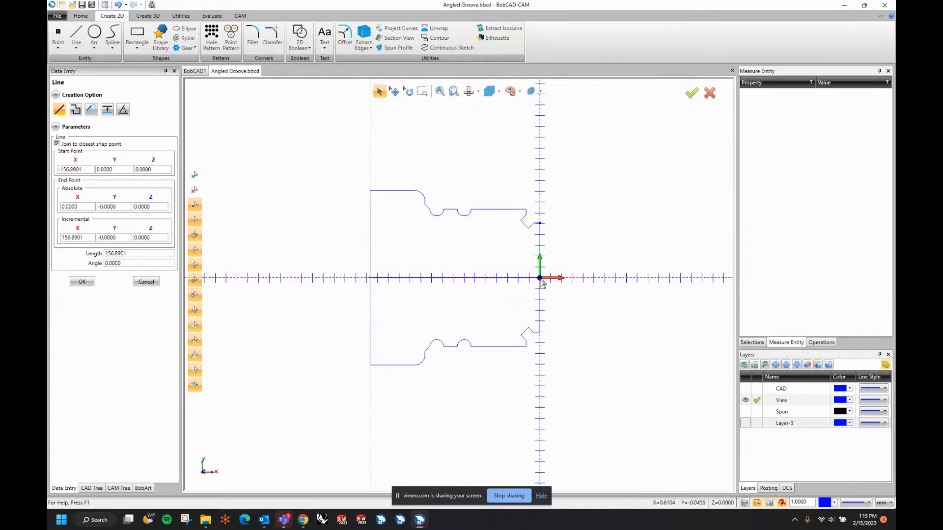
pyautogui.rightClick(467, 289)
pyautogui.click(488, 304)
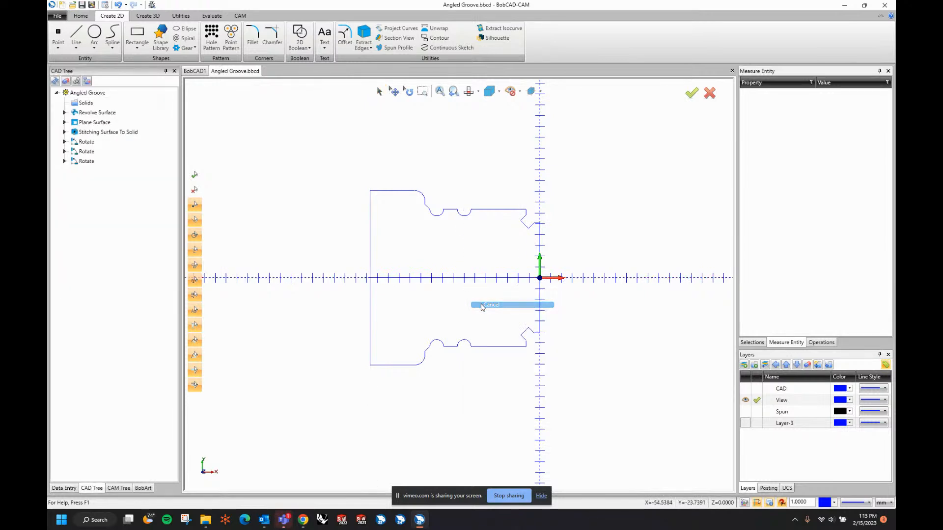
# - Quick Trim both vertical end lines below the centerline and delete the remaining lower half of the section profile
pyautogui.click(180, 16)
pyautogui.click(153, 37)
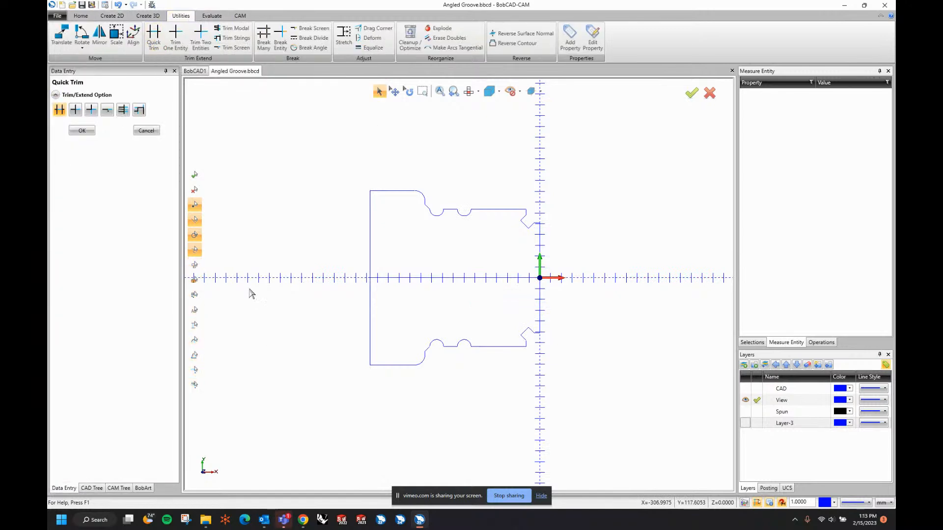
pyautogui.click(370, 313)
pyautogui.rightClick(528, 296)
pyautogui.click(540, 312)
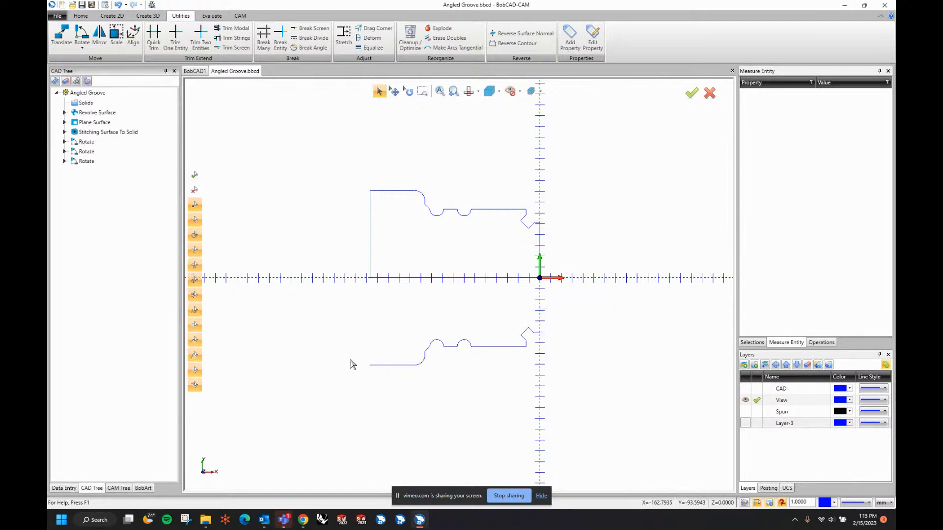
pyautogui.moveTo(347, 297); pyautogui.dragTo(613, 428)
pyautogui.press('Delete')
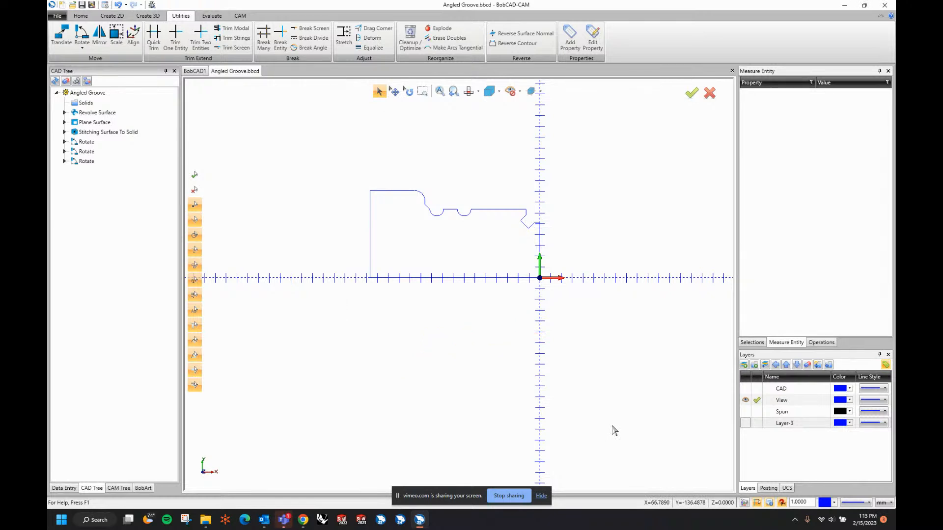
# - Switch the drawing units to inch
pyautogui.scroll(4, 437, 227)
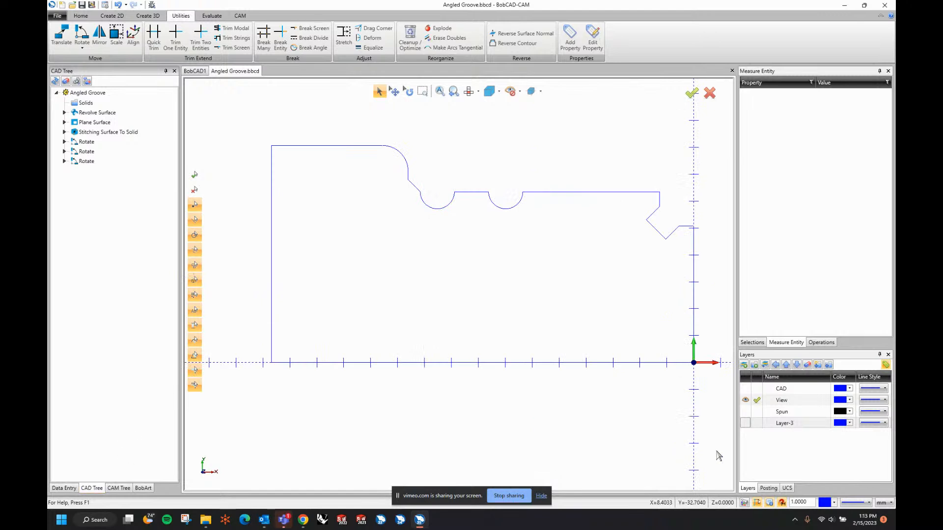
pyautogui.click(882, 503)
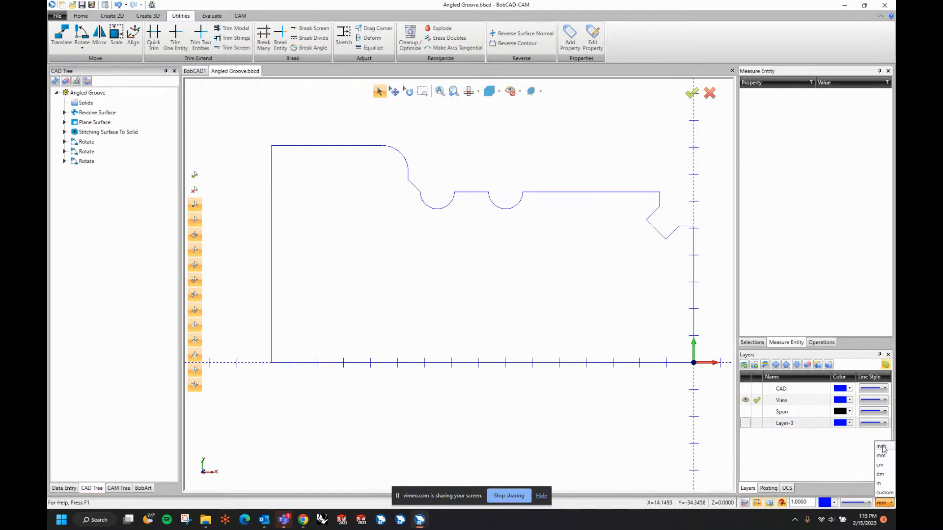
pyautogui.click(882, 446)
pyautogui.scroll(-2, 312, 374)
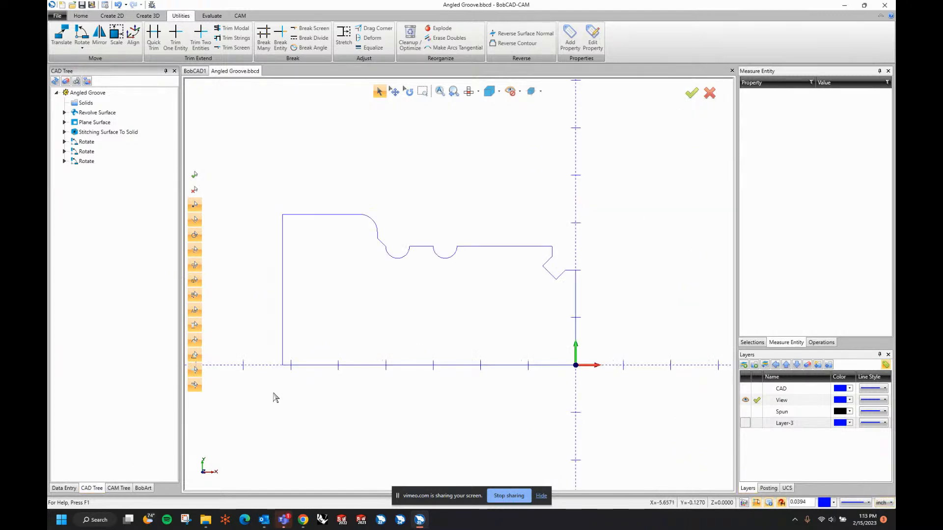
# - Create a new Turning job with the BC_2x_Lathe machine and the System Default parameter template
pyautogui.click(129, 487)
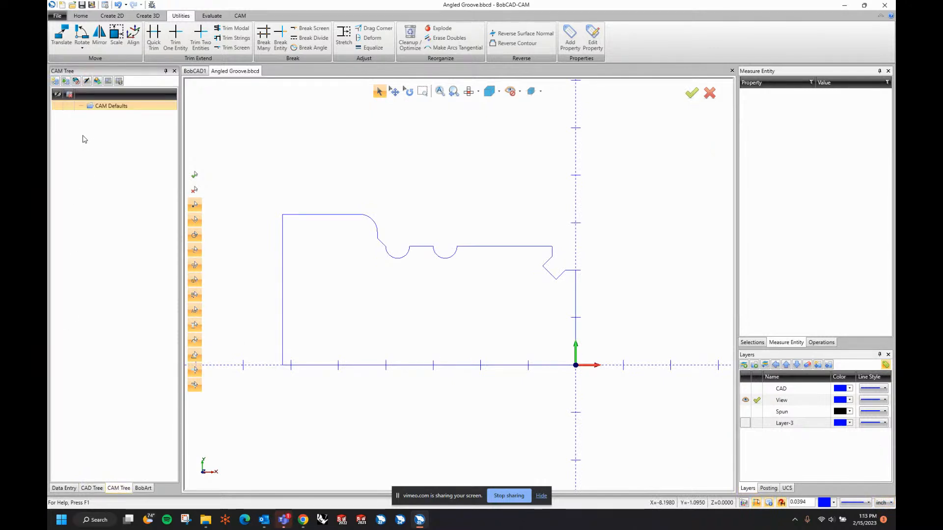
pyautogui.rightClick(103, 111)
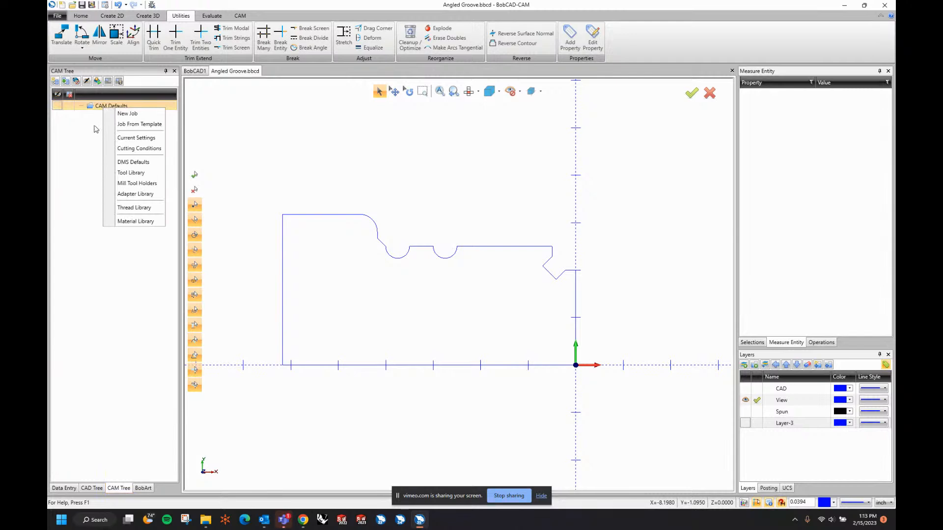
pyautogui.click(96, 129)
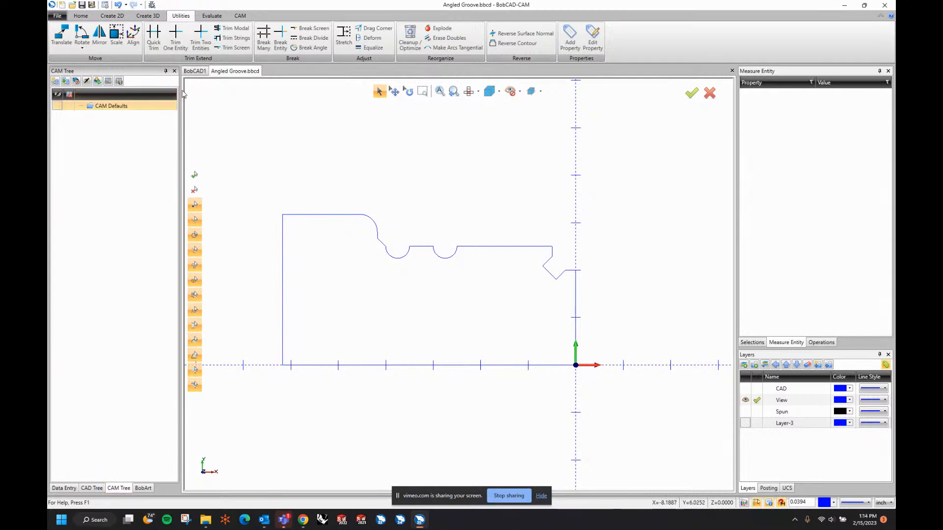
pyautogui.click(240, 15)
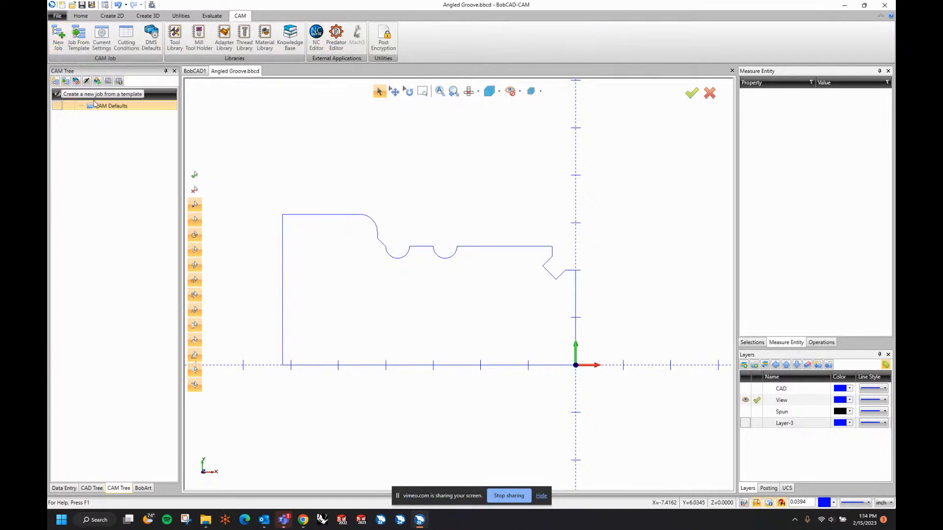
pyautogui.rightClick(114, 107)
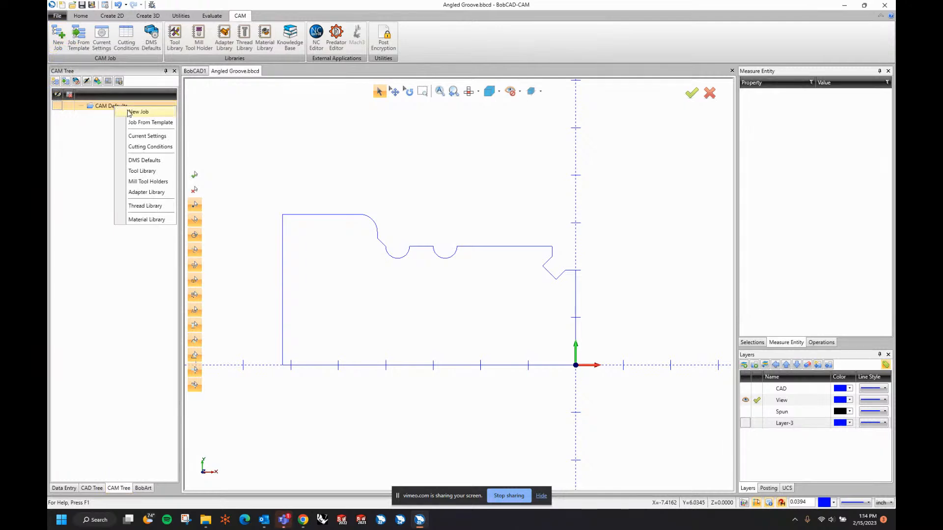
pyautogui.click(130, 113)
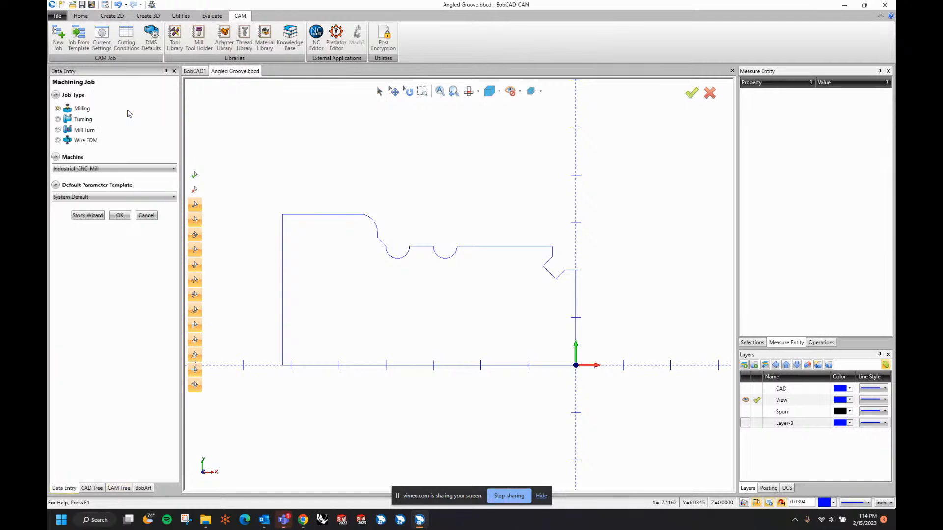
pyautogui.click(89, 120)
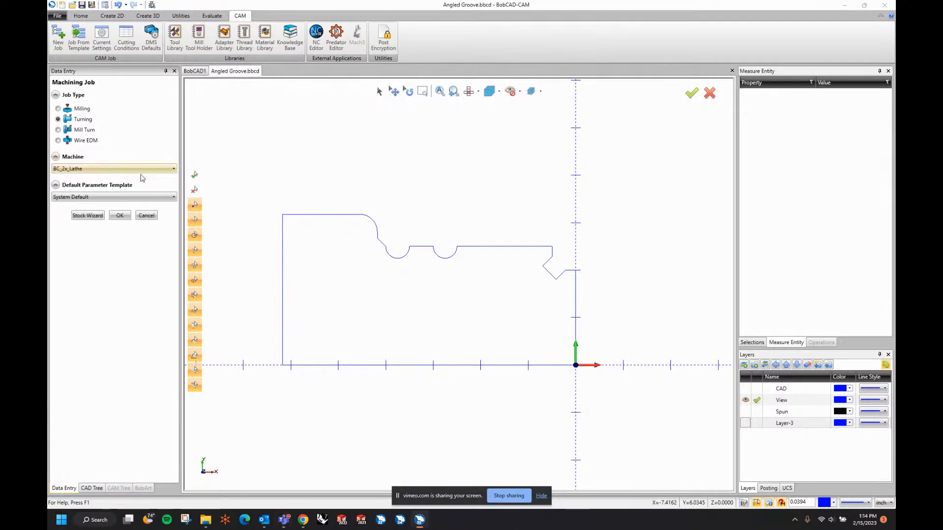
pyautogui.click(120, 216)
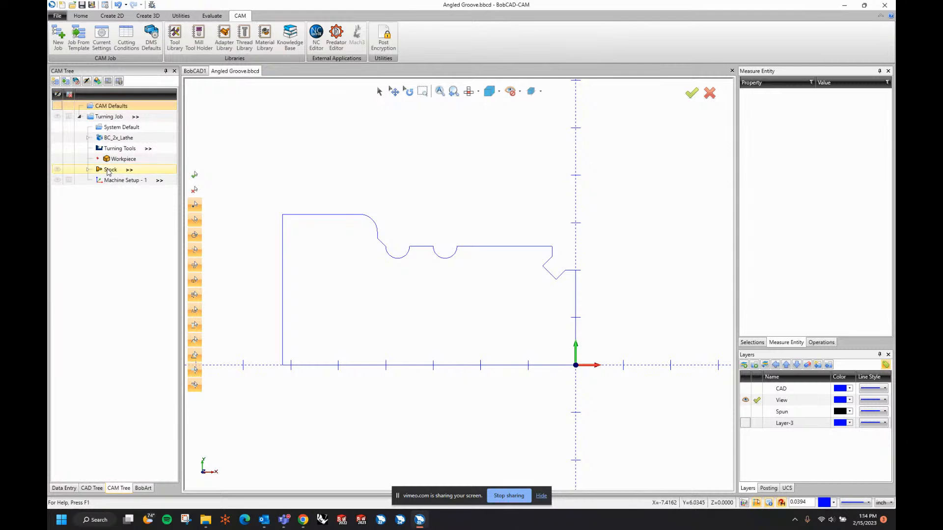
# - Define the turning job's stock as a cylinder with a 7-inch diameter and a 7-inch length
pyautogui.rightClick(108, 170)
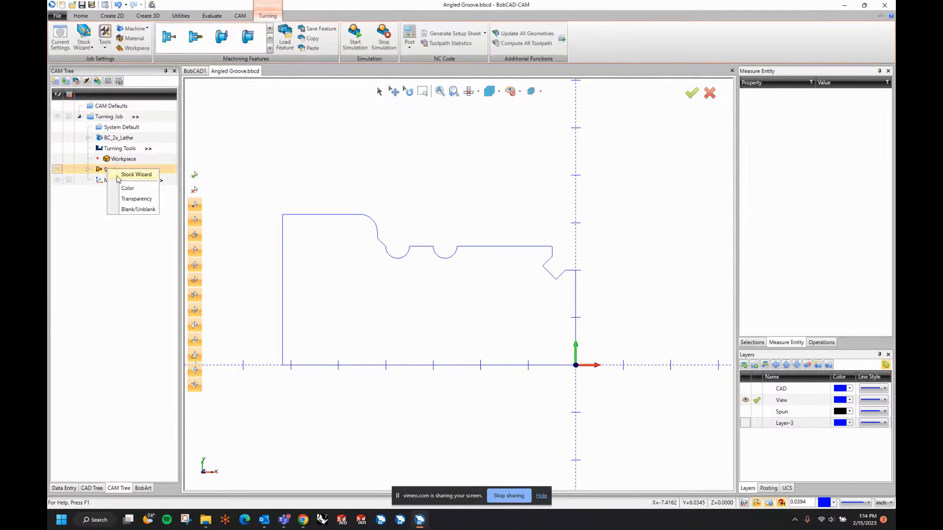
pyautogui.click(96, 199)
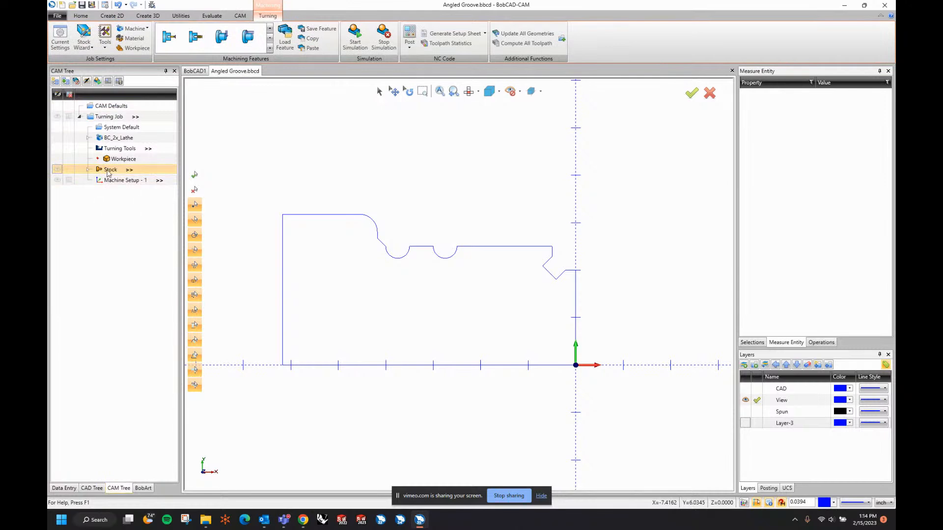
pyautogui.click(113, 118)
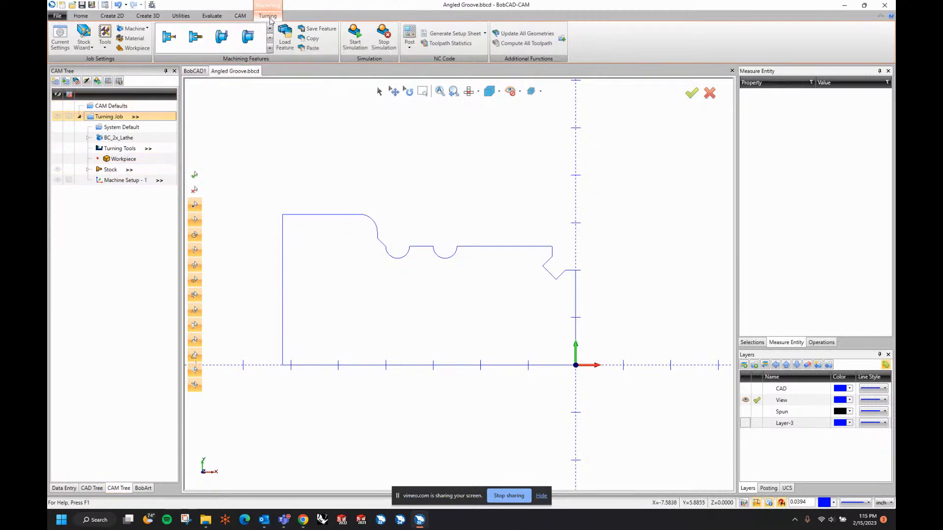
pyautogui.click(83, 34)
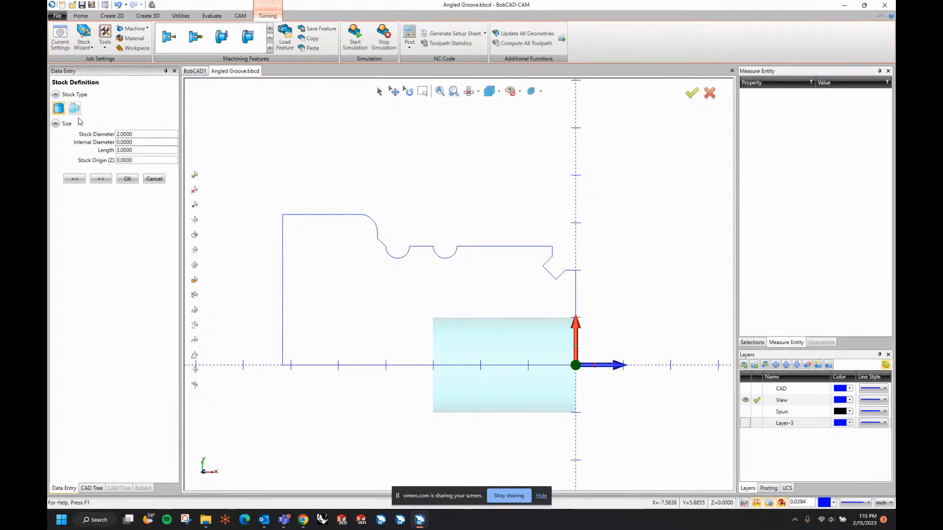
pyautogui.doubleClick(133, 134)
pyautogui.write('7')
pyautogui.press('Tab')
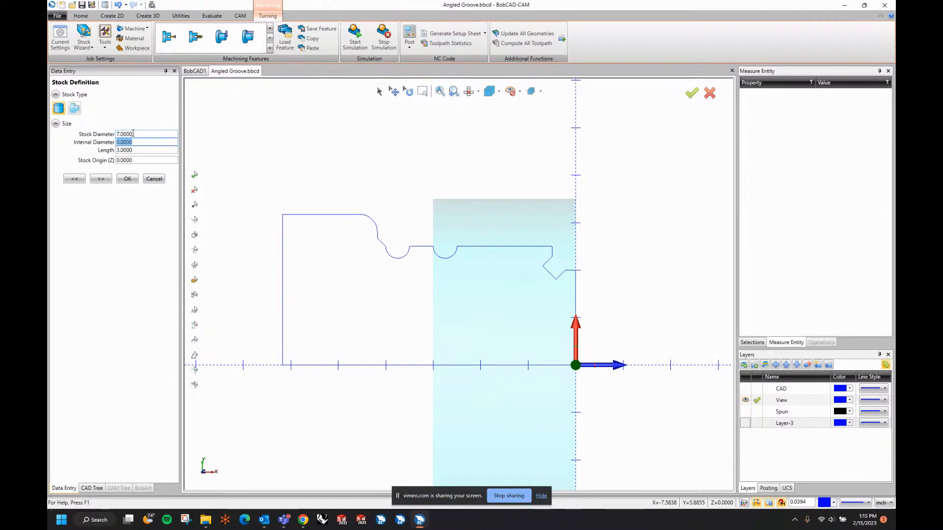
pyautogui.press('Tab')
pyautogui.write('7')
pyautogui.press('Tab')
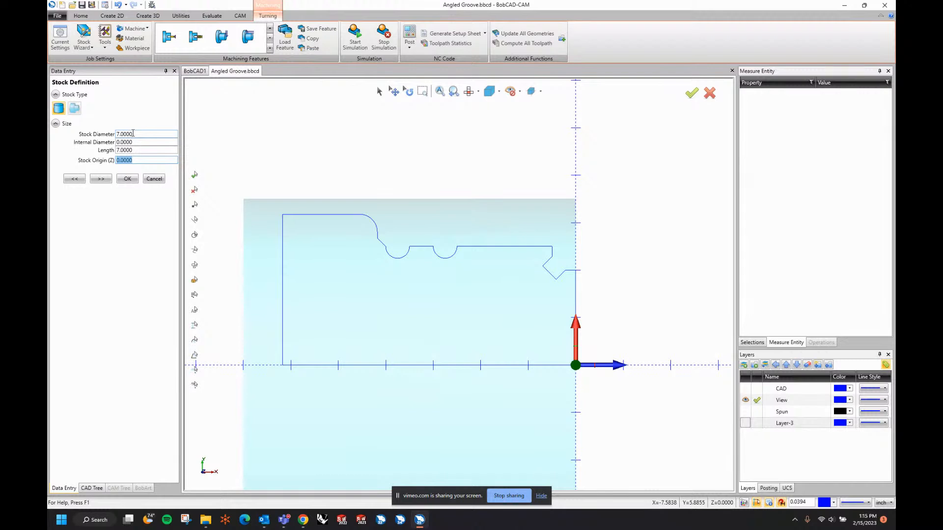
# - Set the stock's Z origin to 0.03, check both stock ends against the profile, and accept the stock and machine setup
pyautogui.write('.03')
pyautogui.press('Tab')
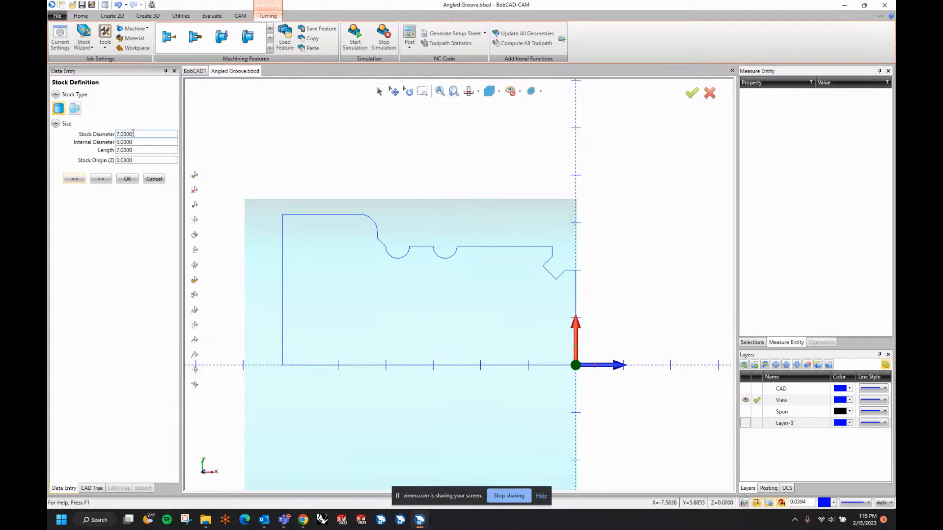
pyautogui.scroll(3, 244, 372)
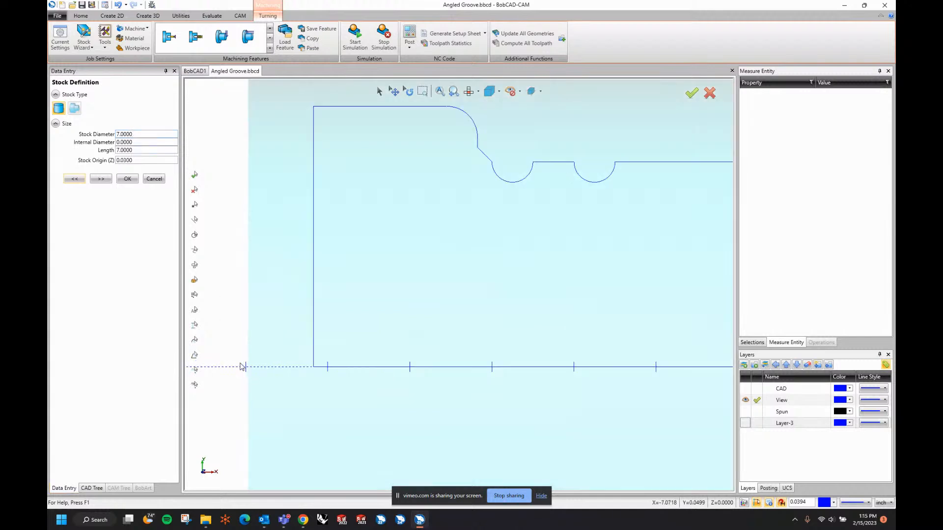
pyautogui.scroll(-3, 248, 373)
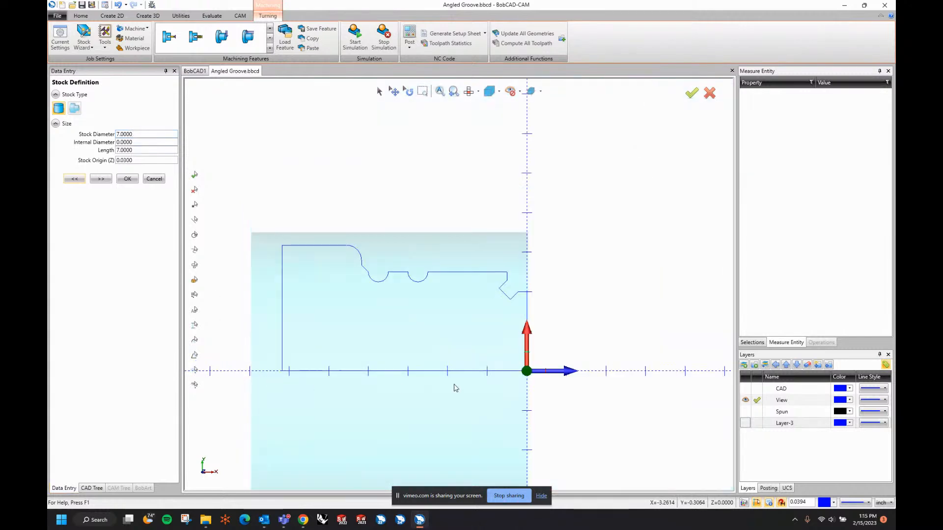
pyautogui.scroll(4, 528, 377)
pyautogui.scroll(2, 536, 383)
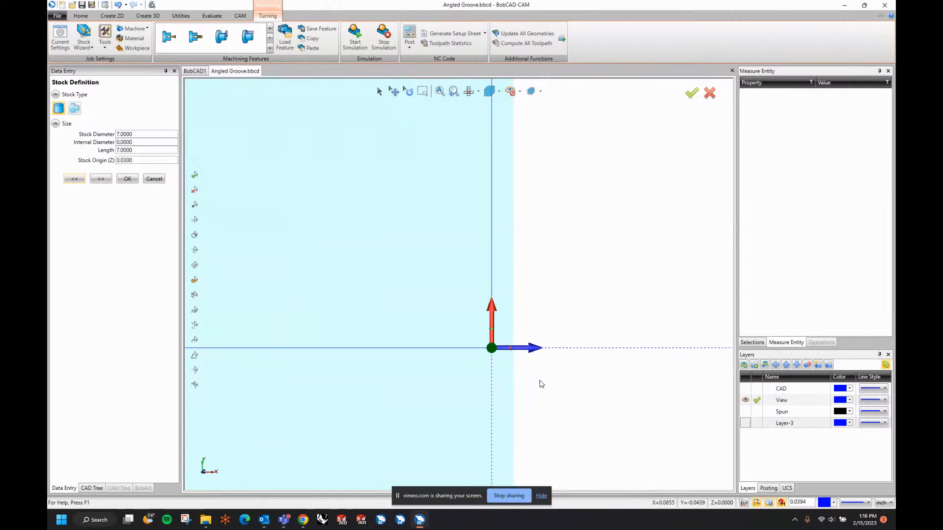
pyautogui.scroll(-3, 540, 382)
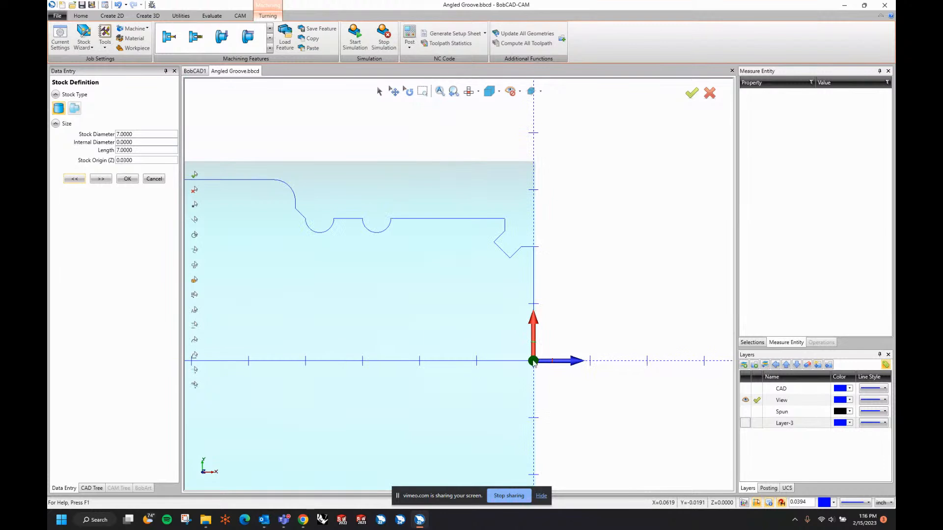
pyautogui.click(101, 180)
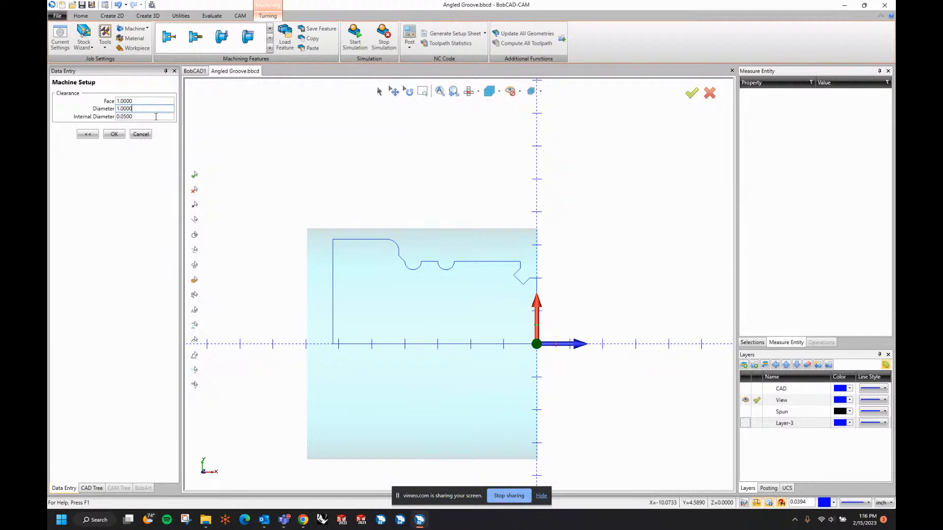
pyautogui.click(115, 134)
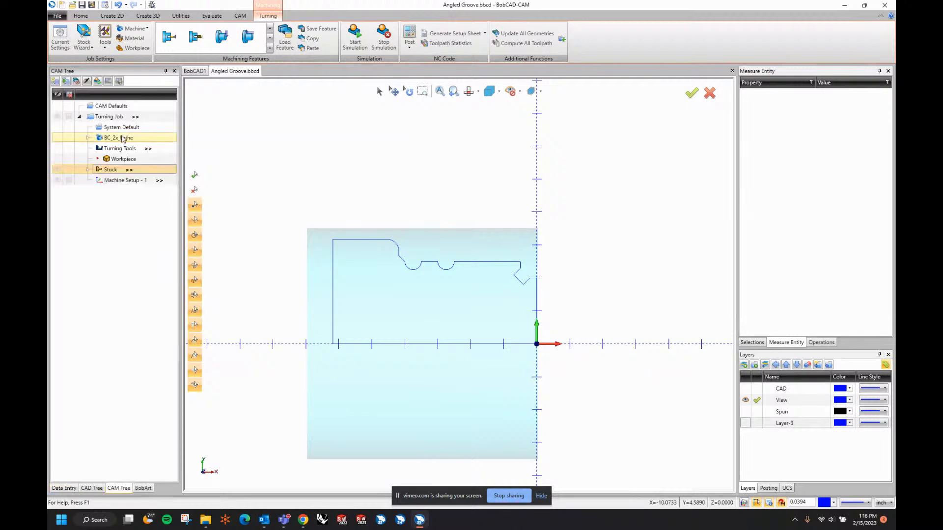
# - Add a Lathe End Face feature to Machine Setup - 1 using the profile's vertical front face line as its geometry
pyautogui.click(123, 182)
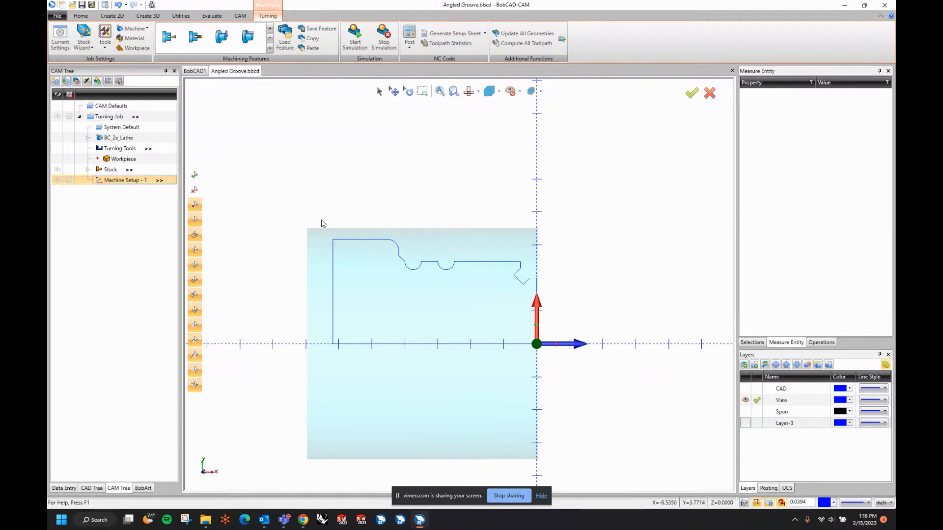
pyautogui.rightClick(137, 184)
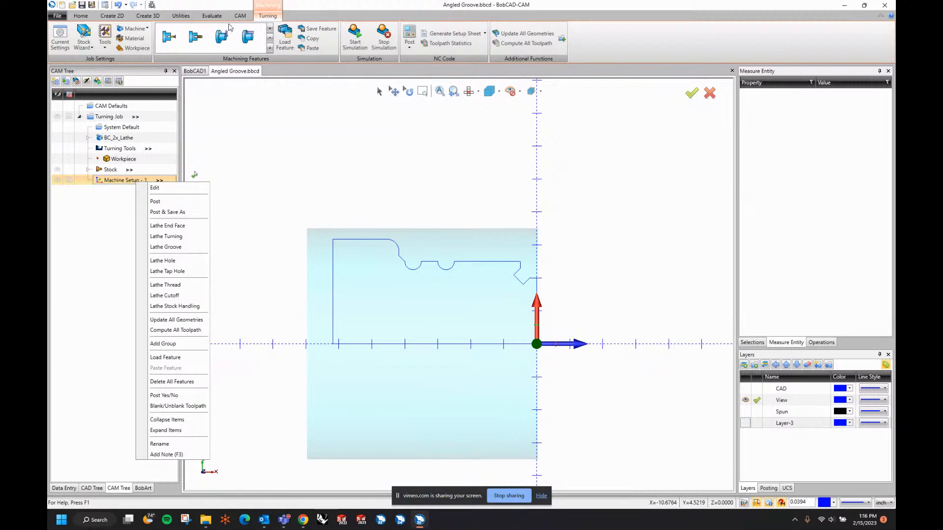
pyautogui.click(182, 227)
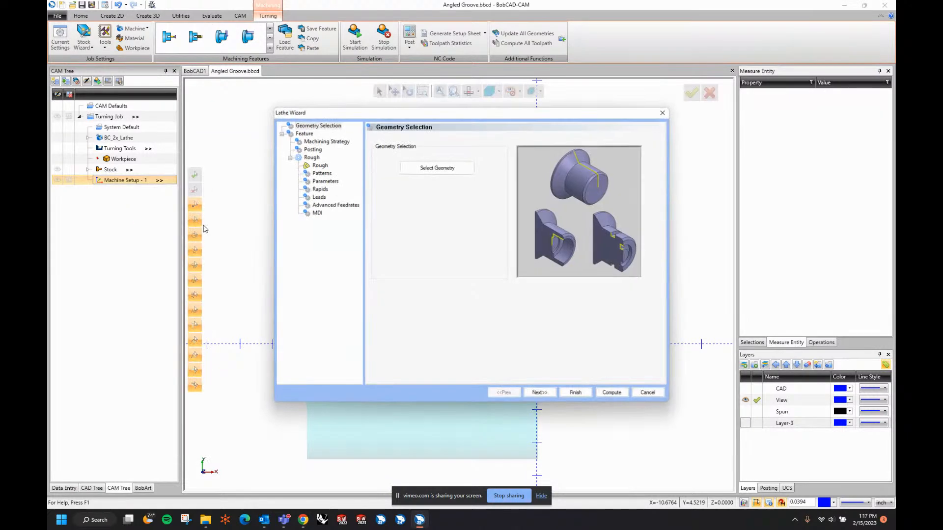
pyautogui.click(447, 168)
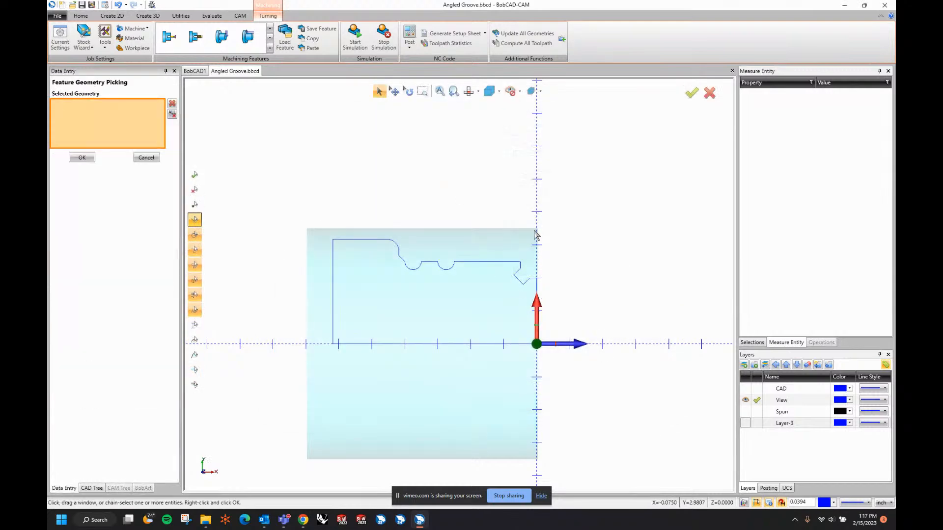
pyautogui.click(537, 287)
pyautogui.click(82, 158)
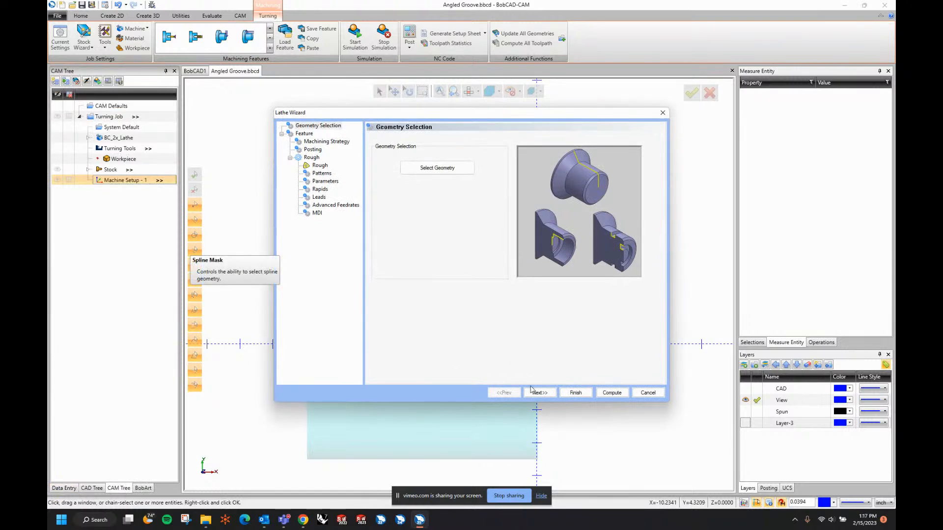
pyautogui.click(538, 393)
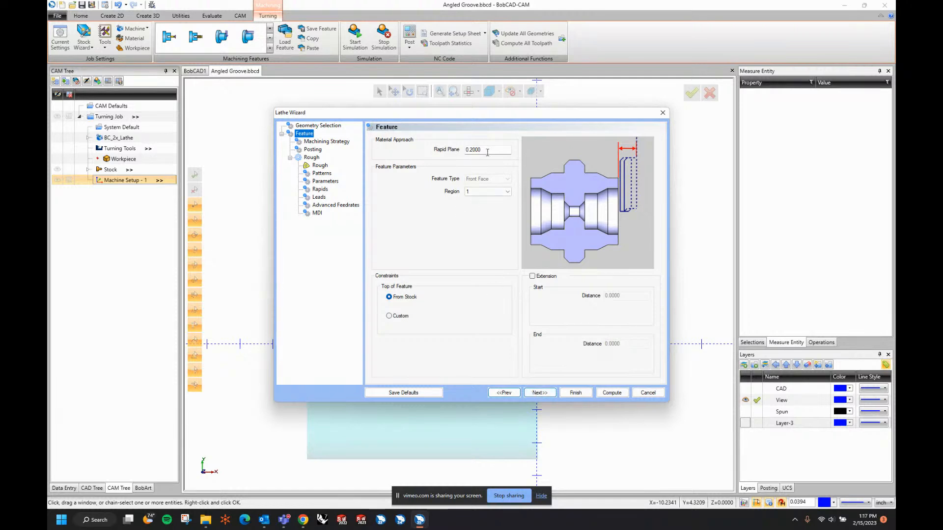
# - Try region 2 for the end face feature and return it to region 1
pyautogui.moveTo(480, 152); pyautogui.dragTo(460, 153)
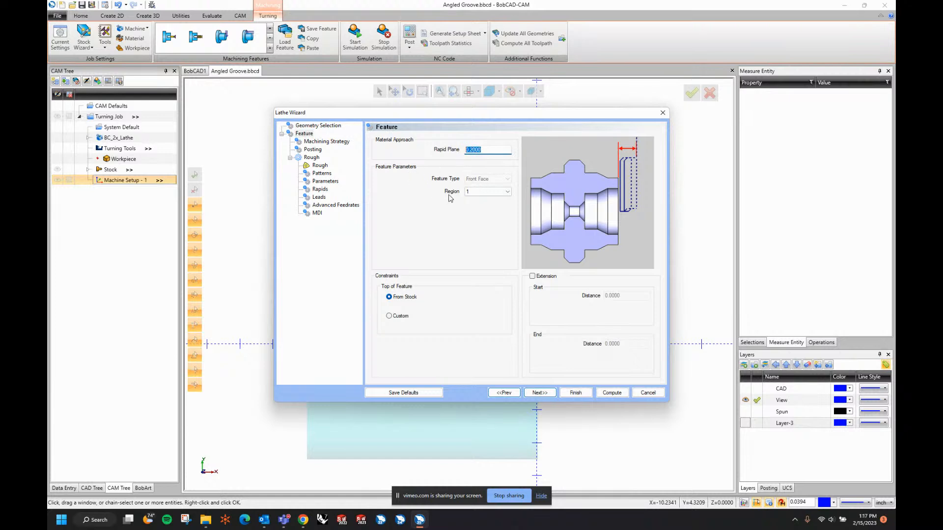
pyautogui.click(486, 191)
pyautogui.click(483, 201)
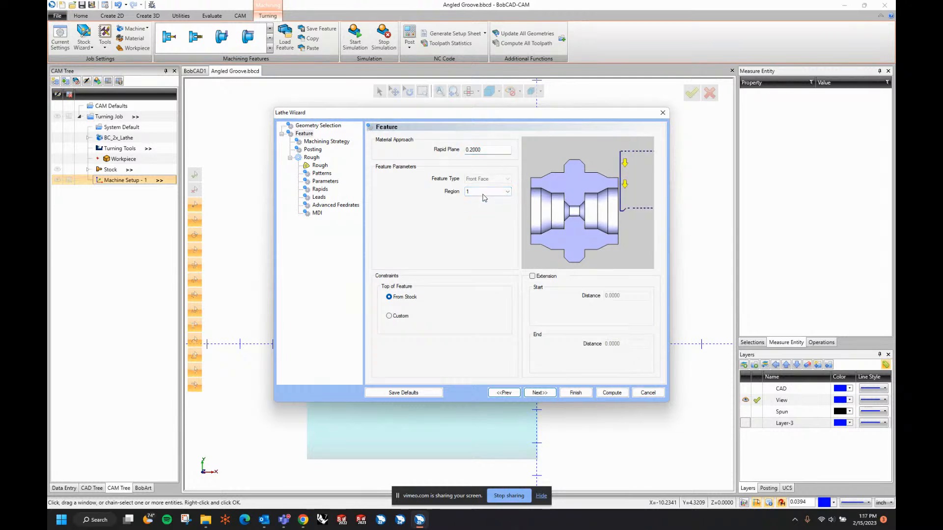
pyautogui.click(482, 194)
pyautogui.click(482, 204)
pyautogui.click(485, 192)
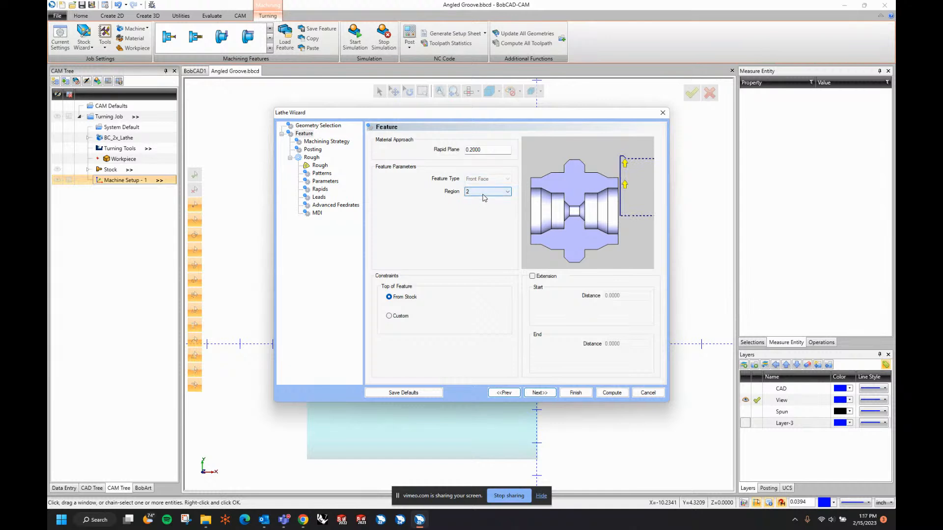
pyautogui.click(484, 198)
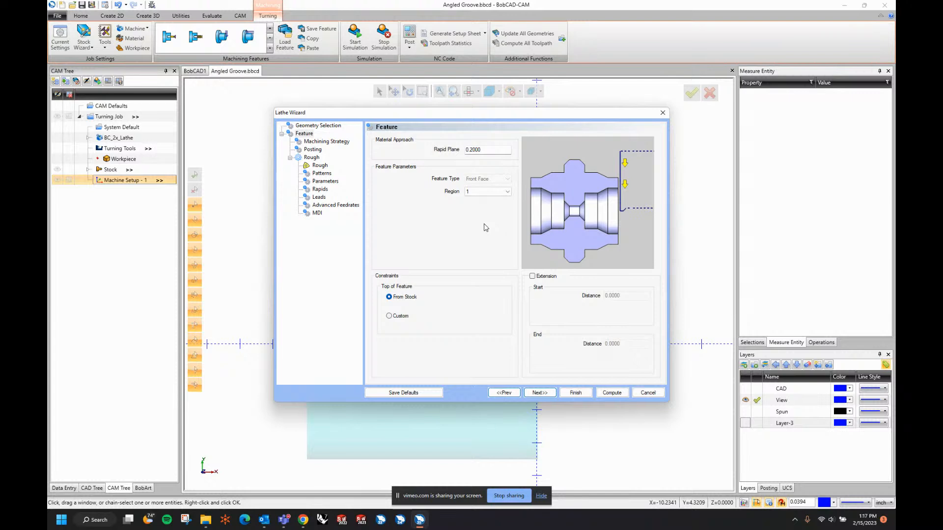
# - Try the Custom top-of-feature constraint and switch back to From Stock
pyautogui.click(401, 315)
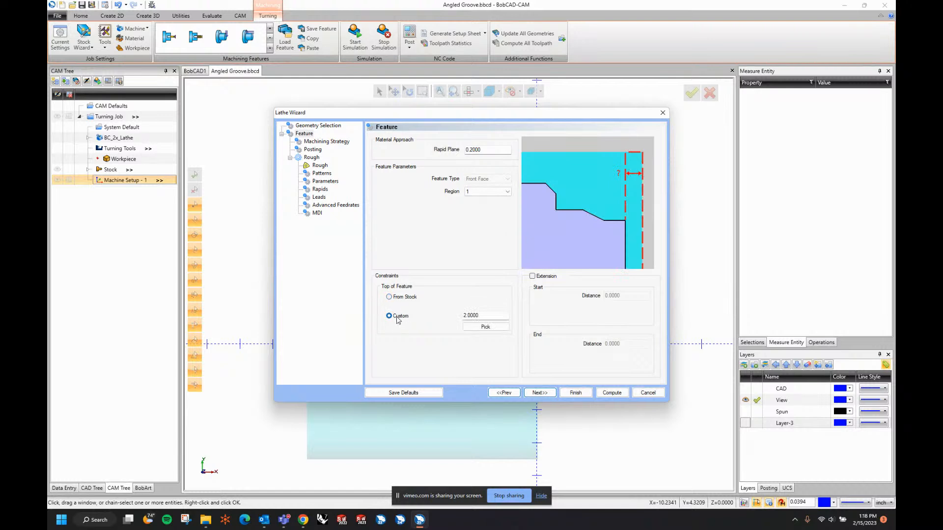
pyautogui.click(390, 298)
pyautogui.click(397, 317)
pyautogui.click(391, 297)
# - Enable the end face feature's extension and set its end distance to 0.03, keeping region 1
pyautogui.click(532, 277)
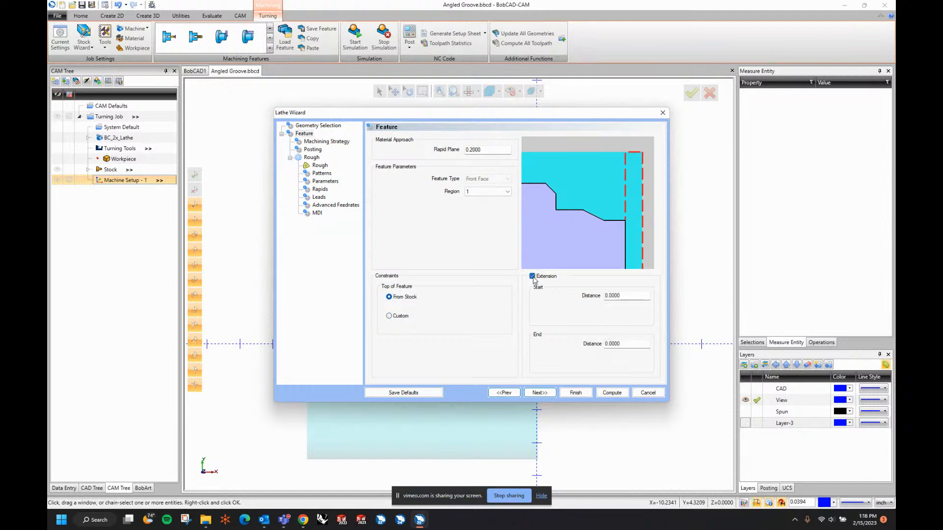
pyautogui.click(620, 297)
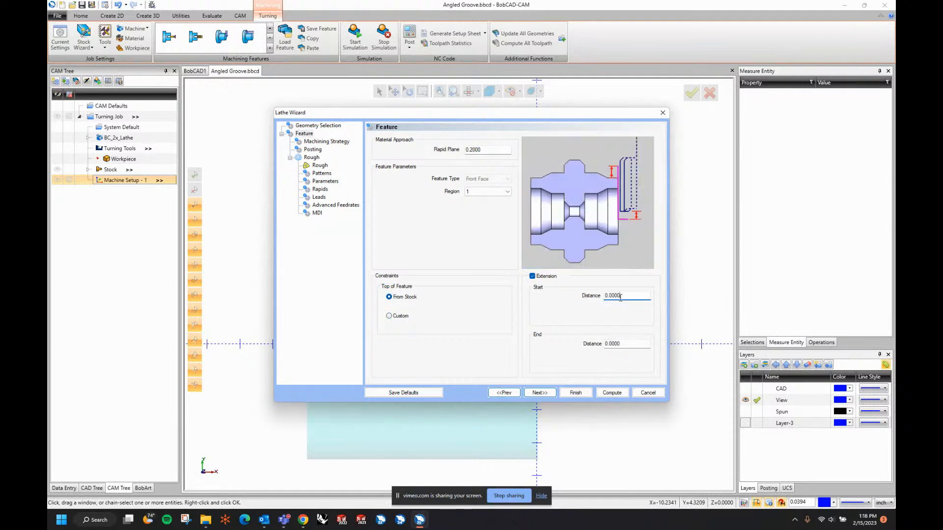
pyautogui.click(492, 194)
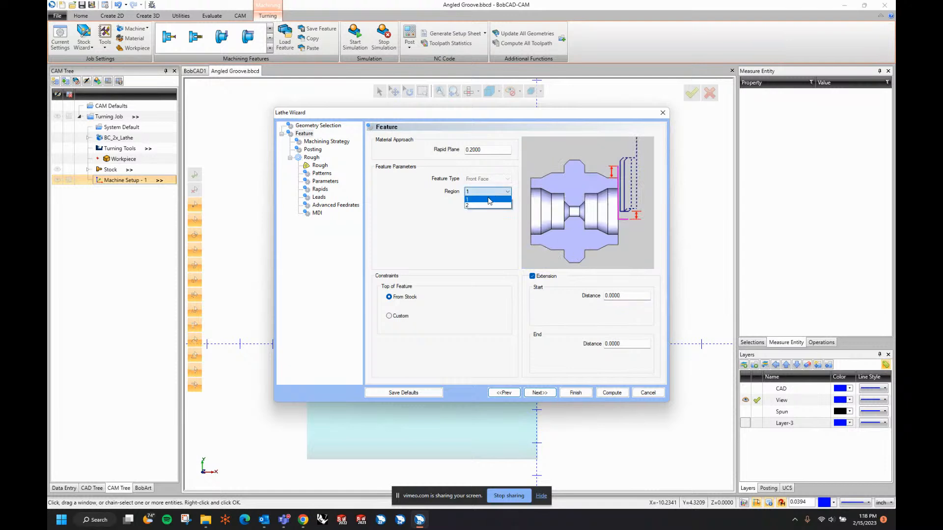
pyautogui.click(490, 200)
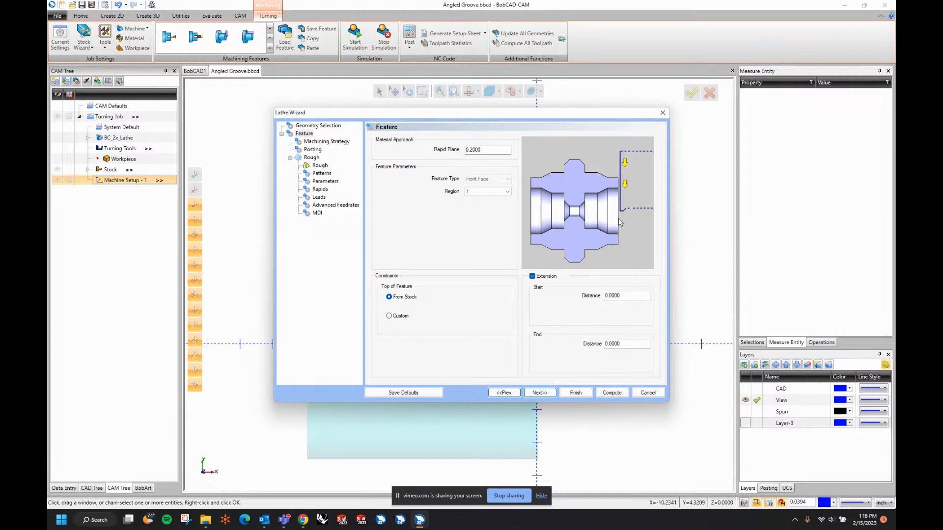
pyautogui.click(615, 344)
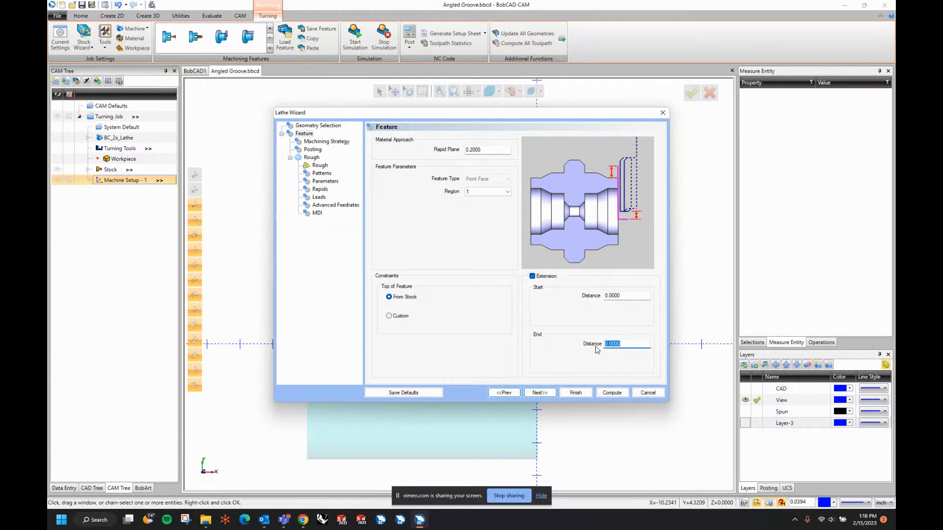
pyautogui.write('.03')
pyautogui.press('Tab')
pyautogui.click(550, 395)
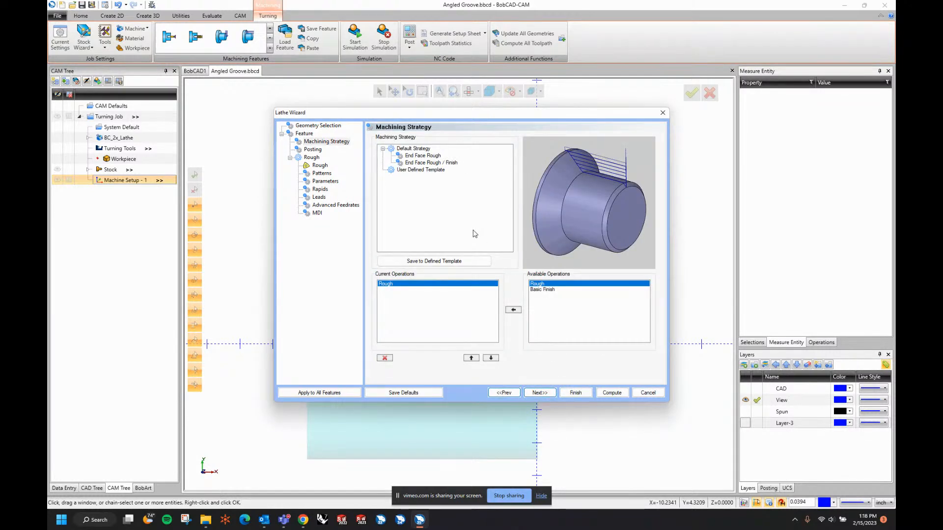
# - Apply the End Face Rough / Finish strategy and set the feature's posting to Canned Cycles
pyautogui.click(448, 164)
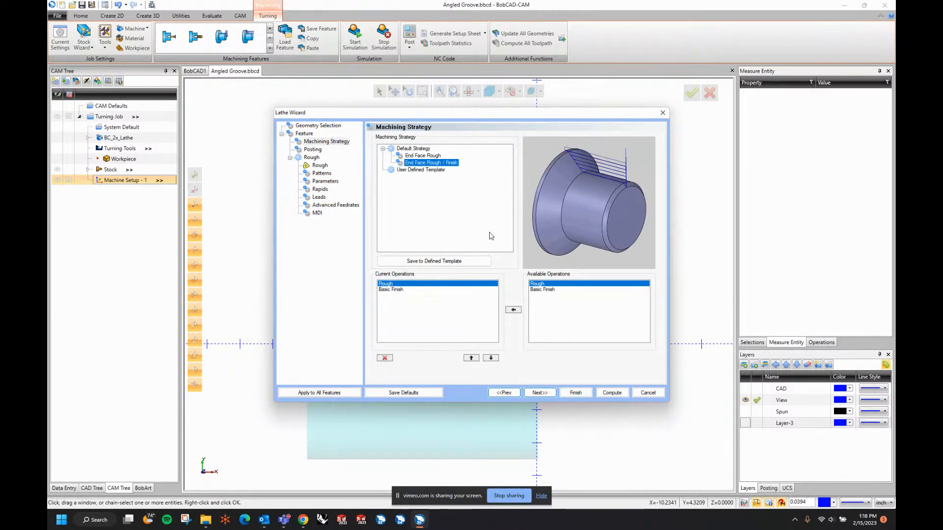
pyautogui.click(538, 394)
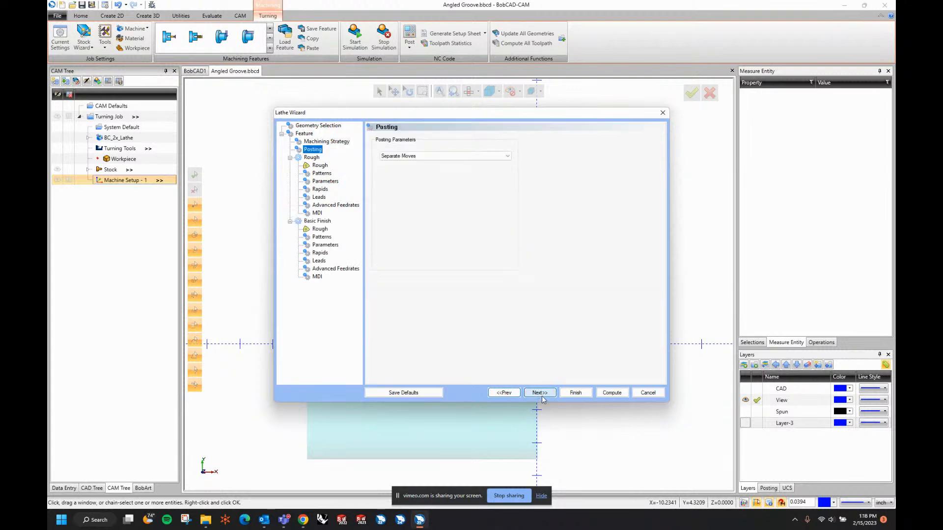
pyautogui.click(459, 156)
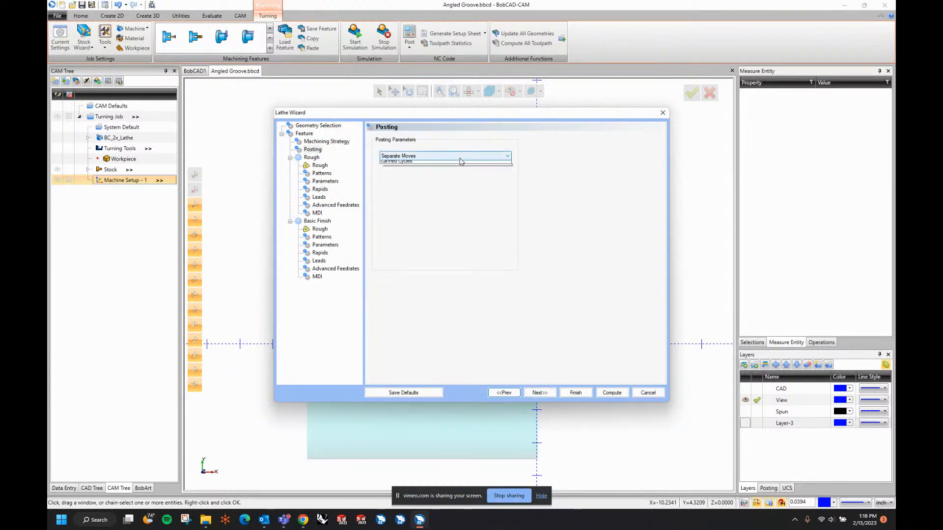
pyautogui.click(460, 170)
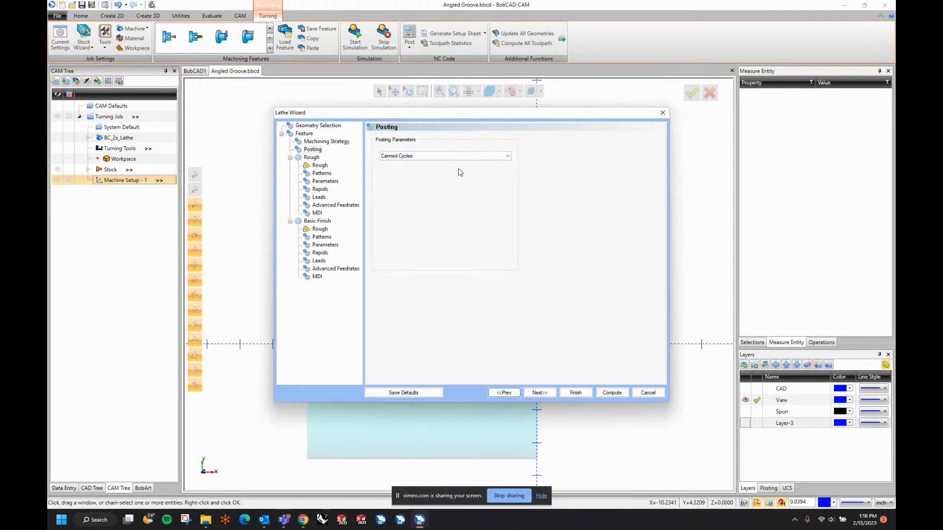
pyautogui.click(540, 393)
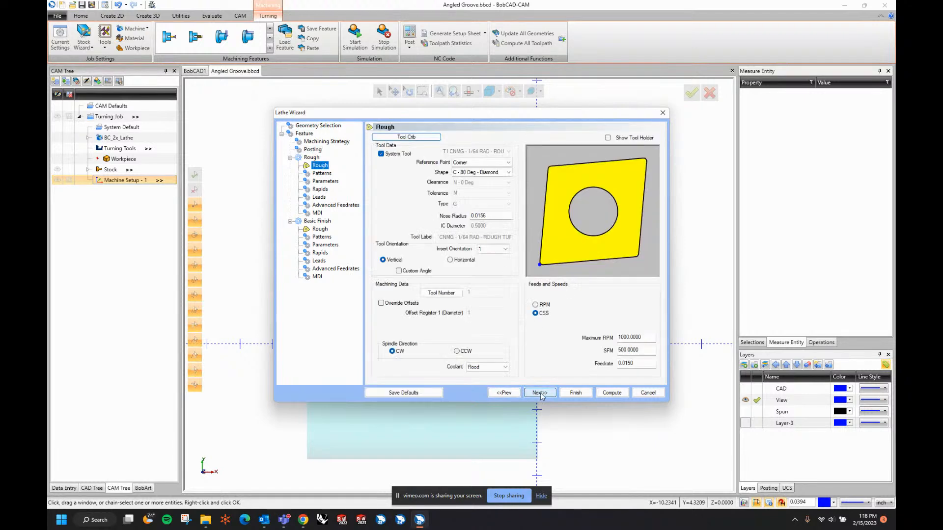
# - Review the rough tool's available insert shapes and the tool crib, keeping the C - 80 Deg - Diamond insert
pyautogui.click(468, 173)
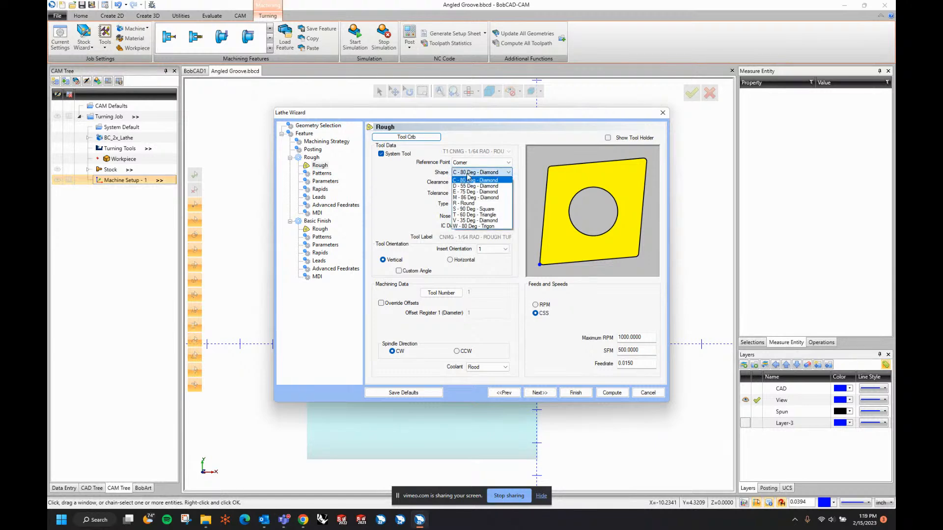
pyautogui.click(468, 179)
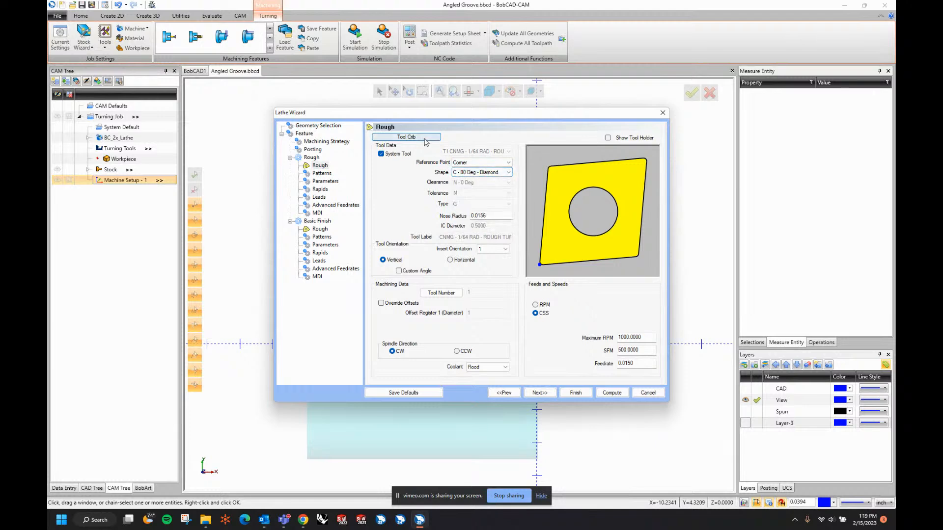
pyautogui.click(423, 138)
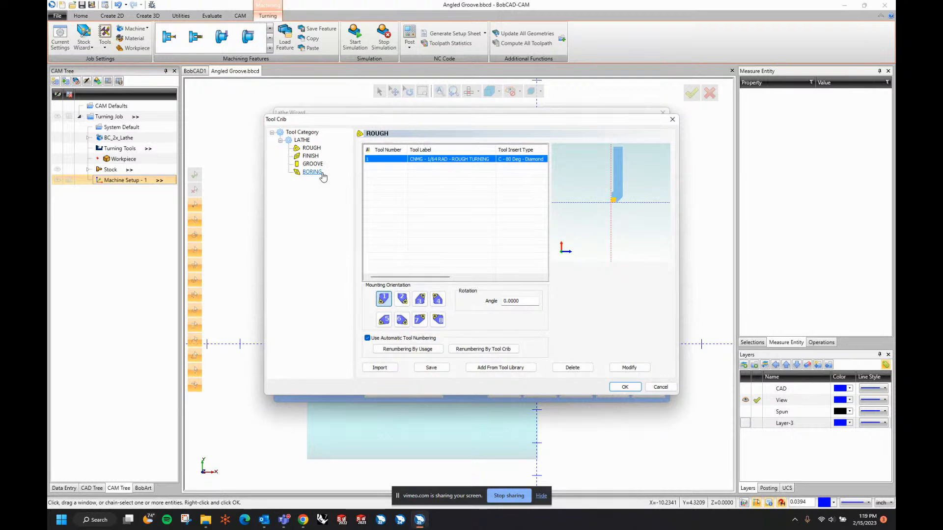
pyautogui.click(661, 387)
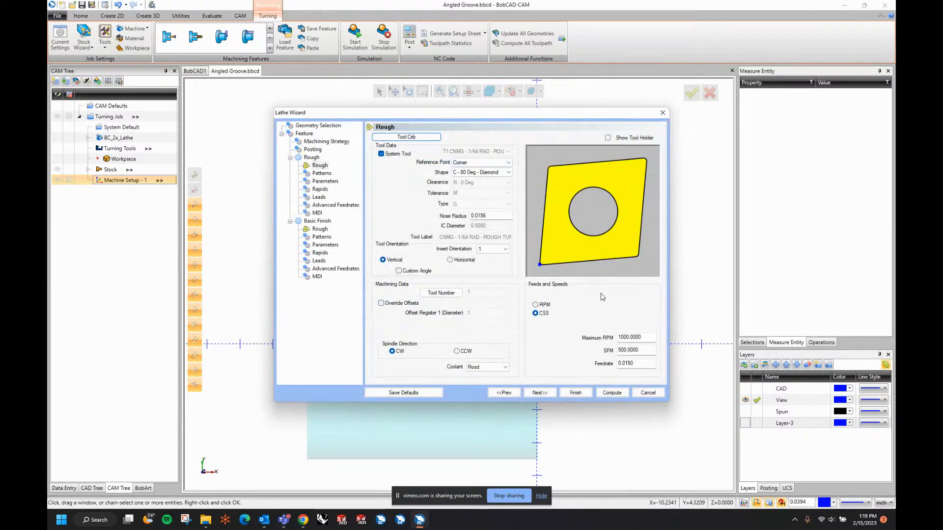
# - Preview the rough tool with its holder, try the Horizontal tool orientation and return it to Vertical
pyautogui.click(608, 138)
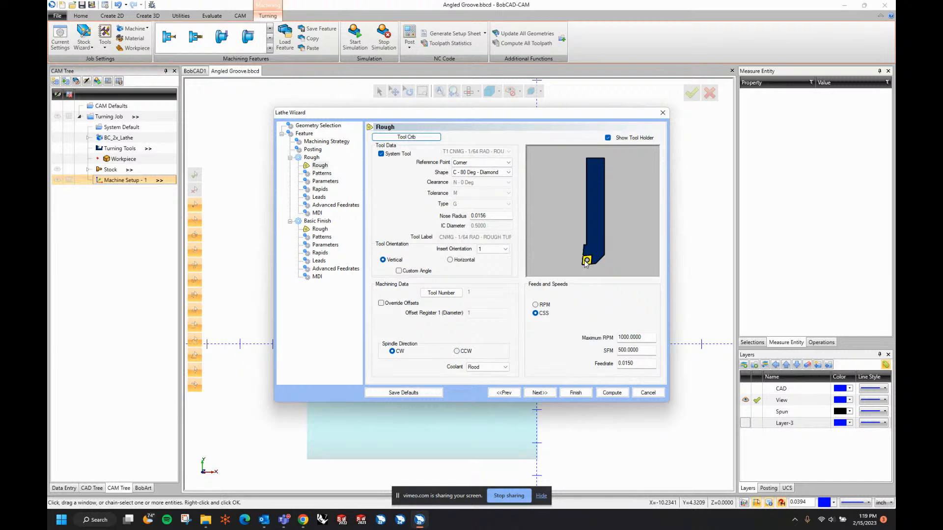
pyautogui.click(608, 138)
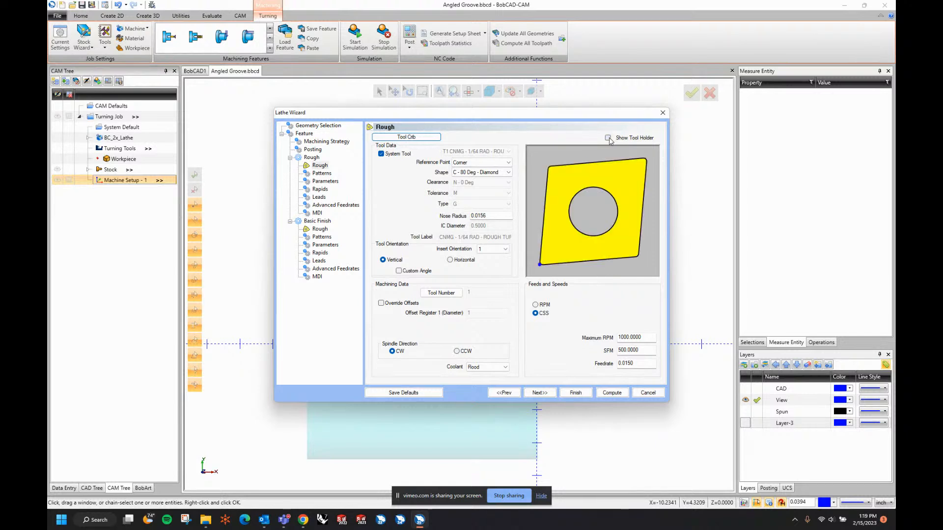
pyautogui.click(608, 138)
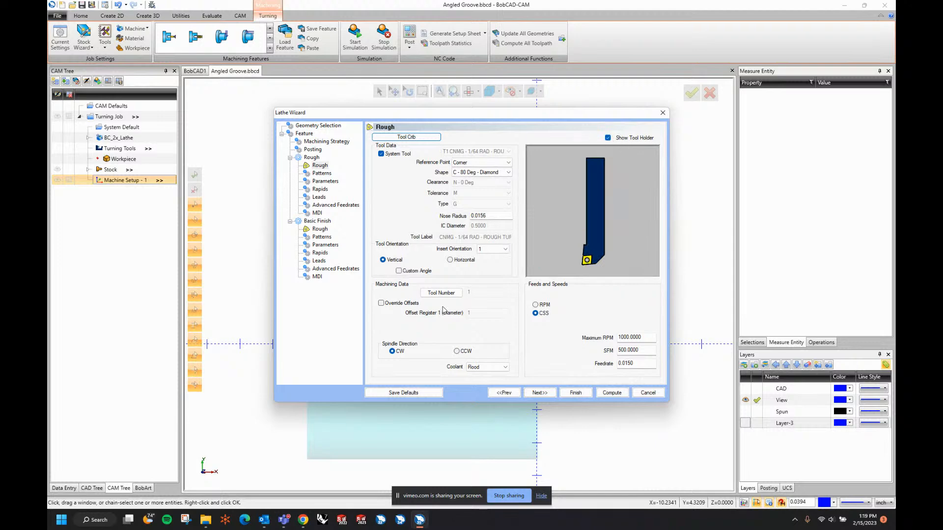
pyautogui.click(456, 262)
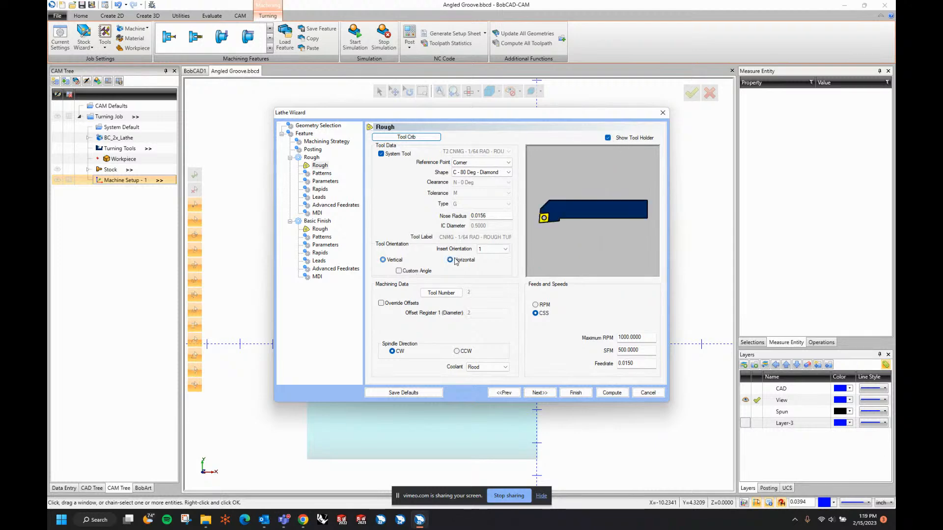
pyautogui.click(394, 261)
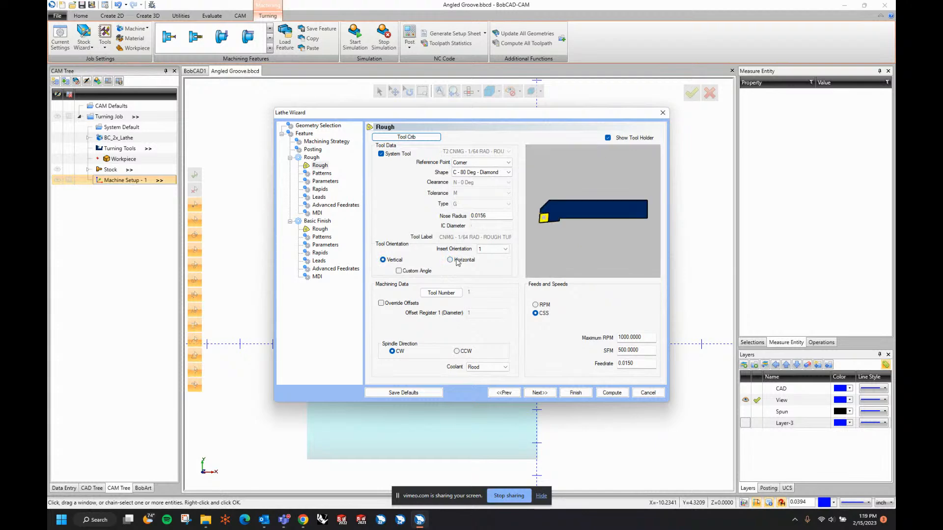
pyautogui.click(456, 261)
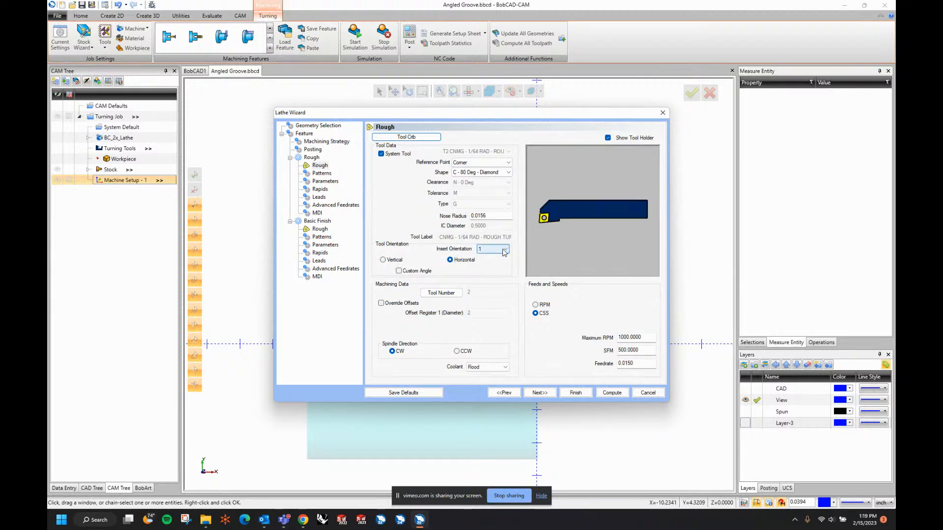
pyautogui.click(403, 260)
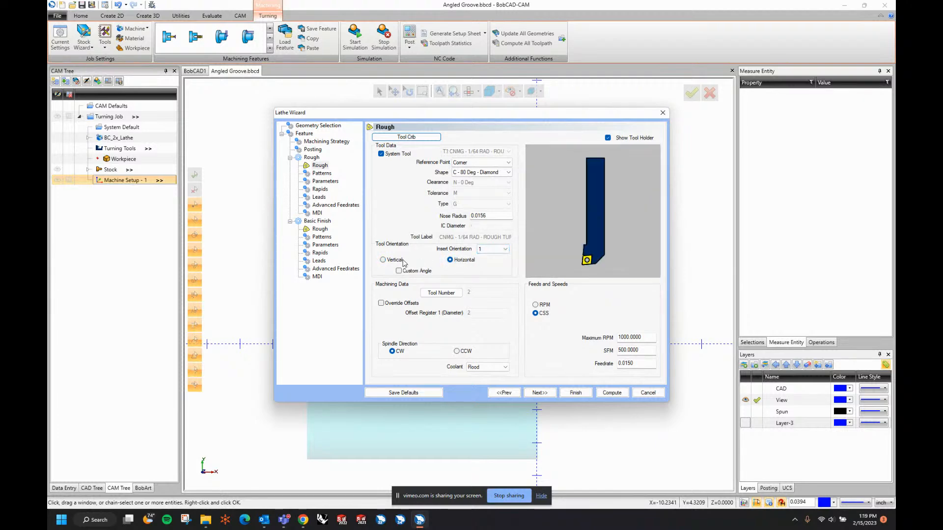
# - Try region 2 to check the rough tool's orientation, hide the tool holder, and restore region 1
pyautogui.click(304, 134)
pyautogui.click(483, 192)
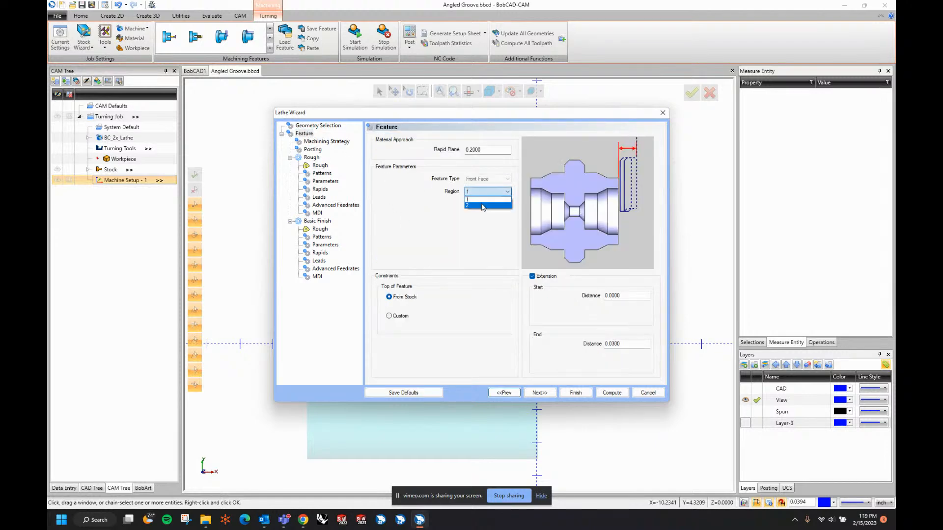
pyautogui.click(480, 199)
pyautogui.click(320, 166)
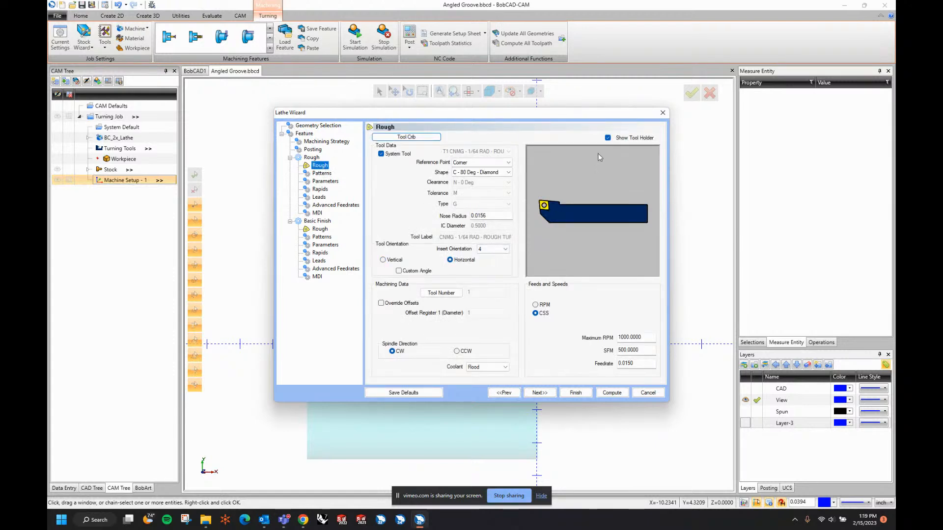
pyautogui.click(608, 139)
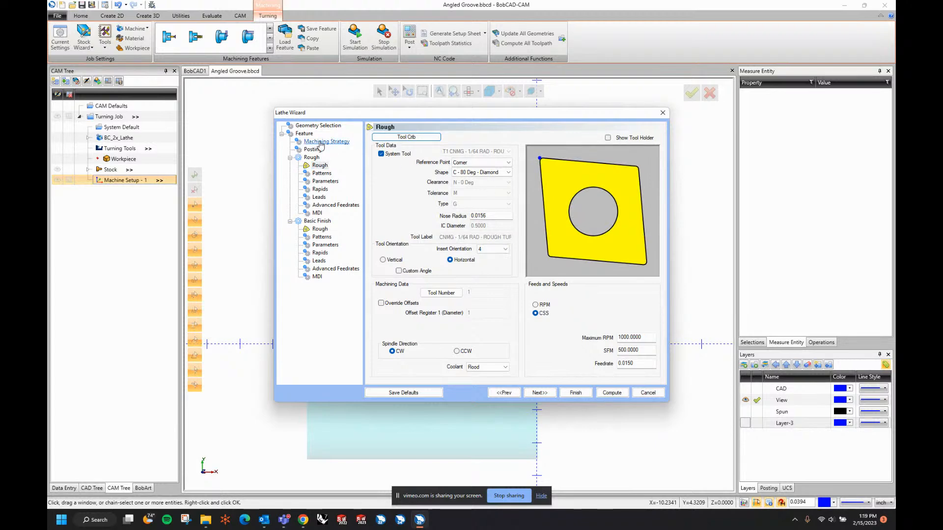
pyautogui.click(305, 134)
pyautogui.click(488, 191)
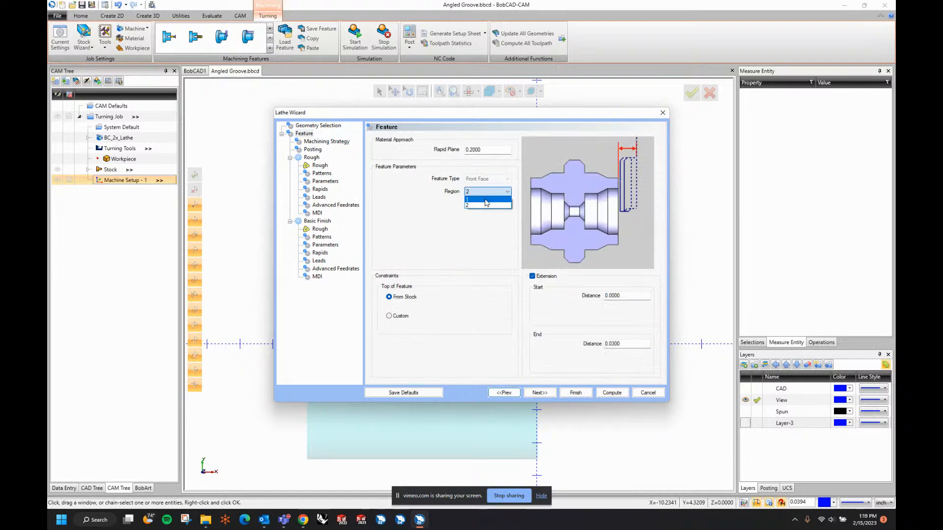
pyautogui.click(486, 202)
pyautogui.click(319, 166)
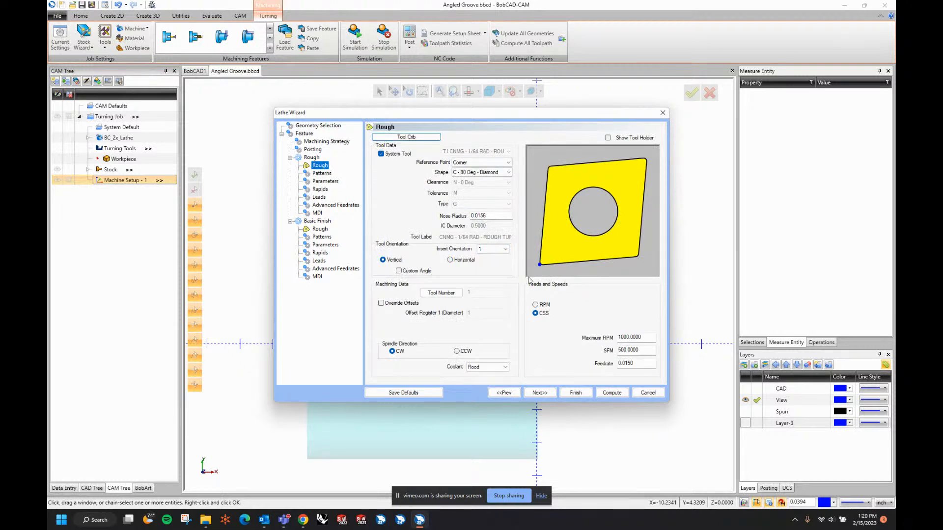
# - Set the rough tool's nose radius to 0.0312
pyautogui.click(498, 216)
pyautogui.moveTo(477, 215); pyautogui.dragTo(504, 217)
pyautogui.press('BackSpace')
pyautogui.write('.031')
pyautogui.press('Tab')
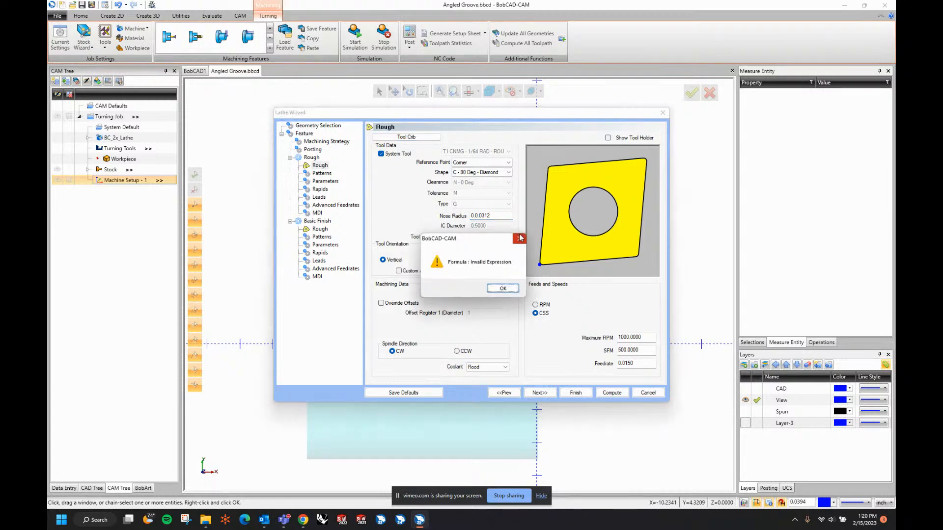
pyautogui.press('Return')
pyautogui.doubleClick(489, 217)
pyautogui.write('.031')
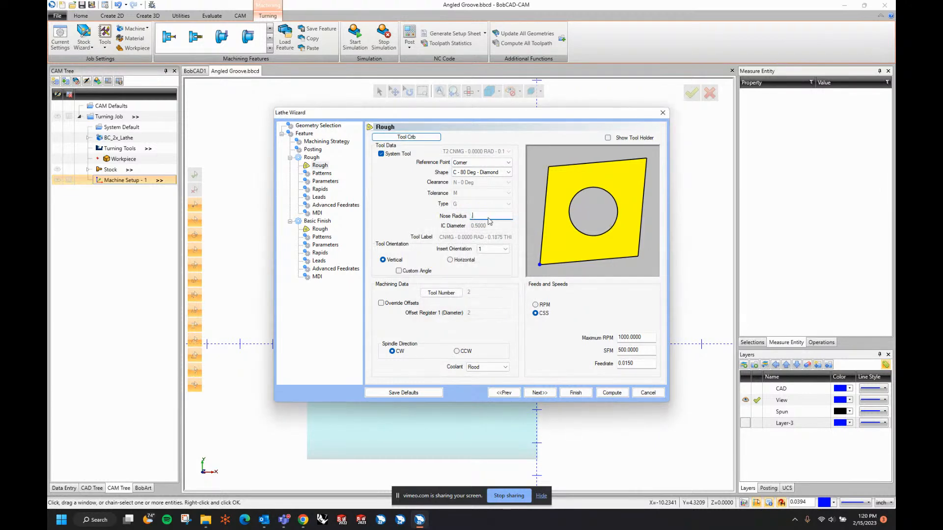
pyautogui.press('Tab')
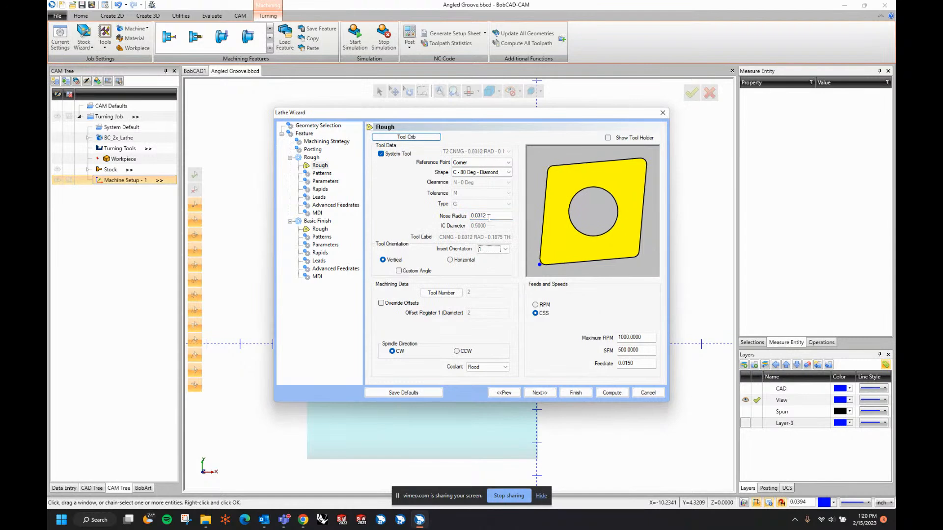
# - Try On with Collision Detection for the rough pattern's system compensation and return it to On without Collision Detection
pyautogui.click(540, 393)
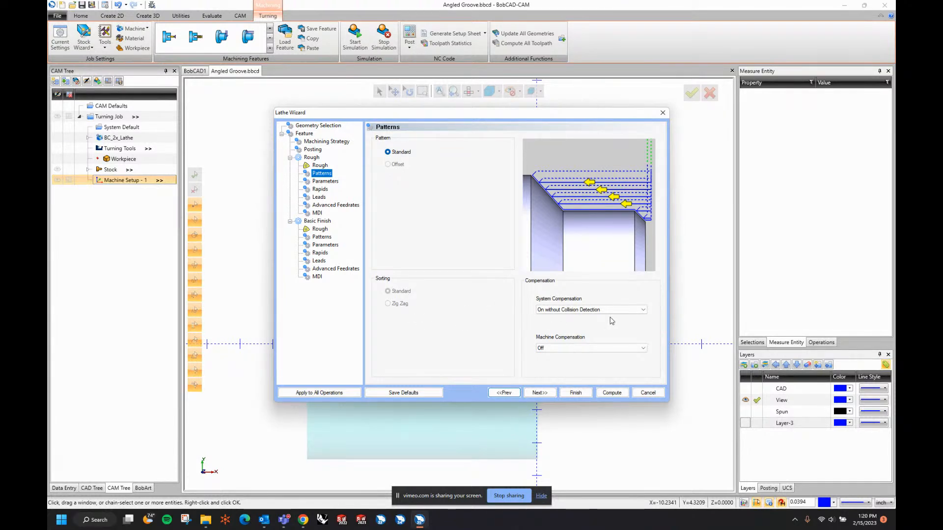
pyautogui.click(563, 310)
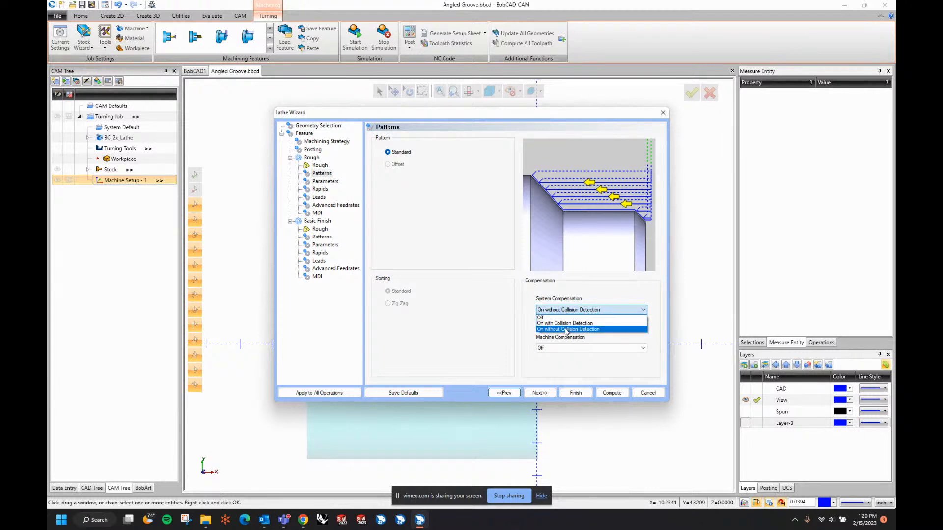
pyautogui.click(567, 329)
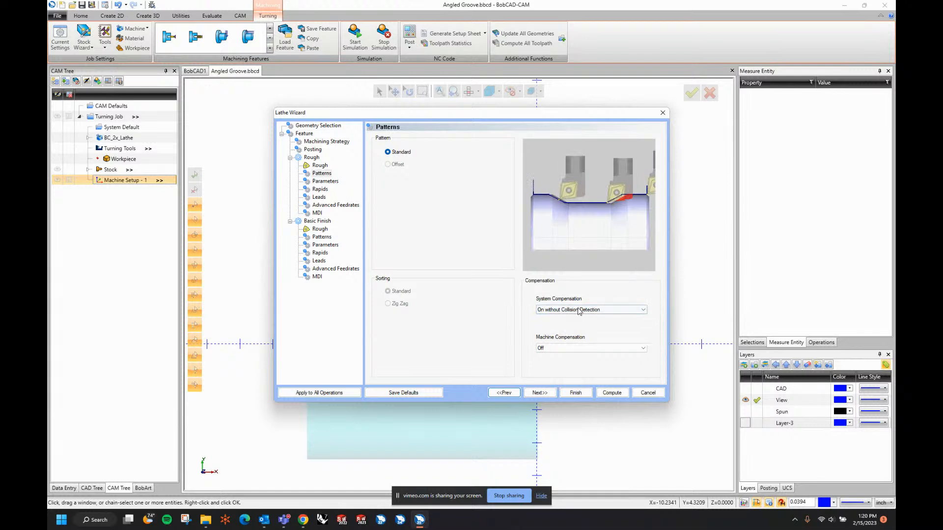
pyautogui.click(577, 311)
pyautogui.click(572, 332)
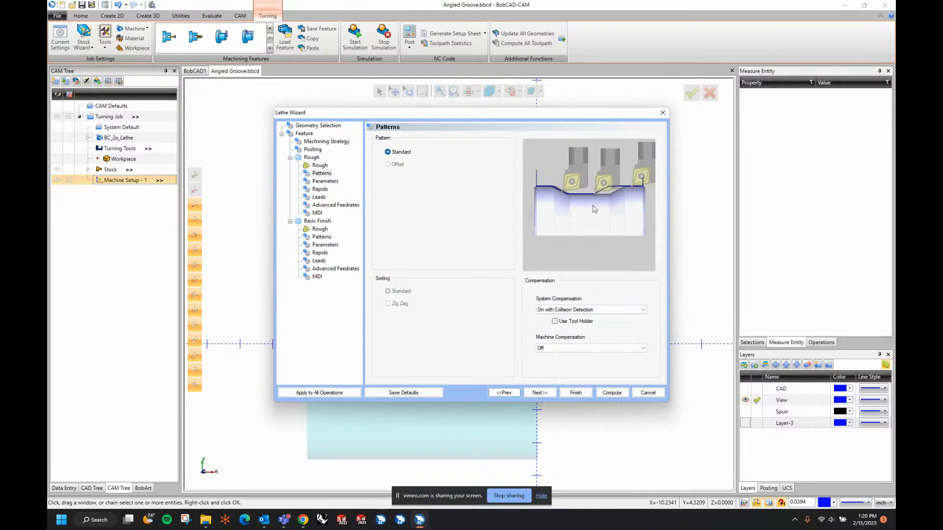
pyautogui.click(569, 311)
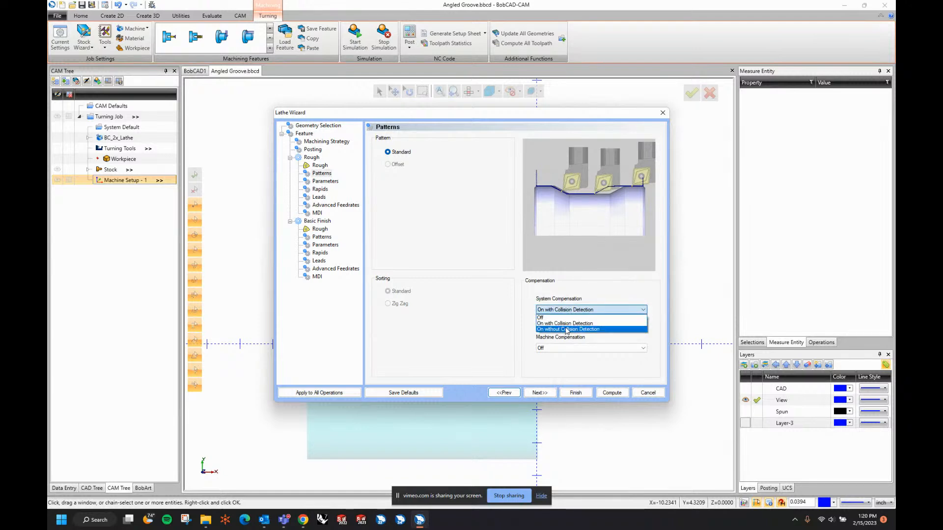
pyautogui.click(568, 323)
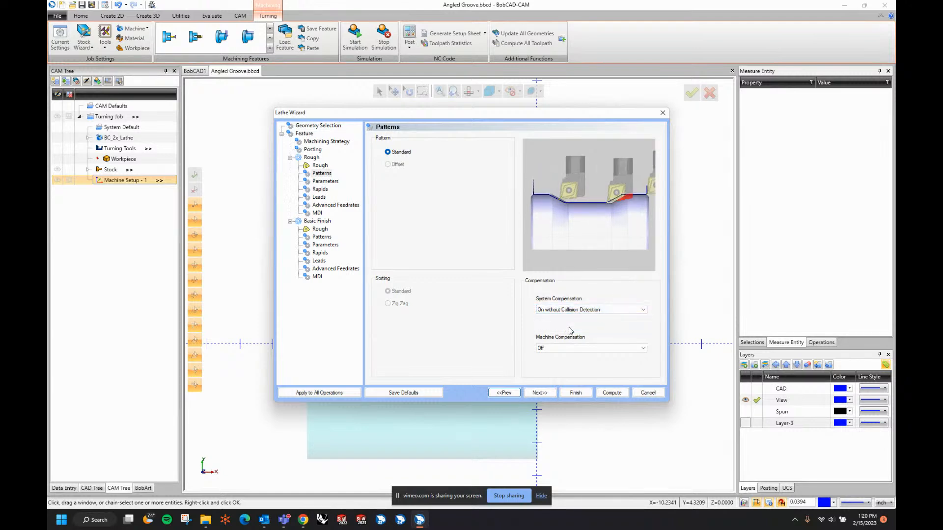
# - Review the roughing depth of cut parameters and proceed to the rapid settings
pyautogui.click(539, 393)
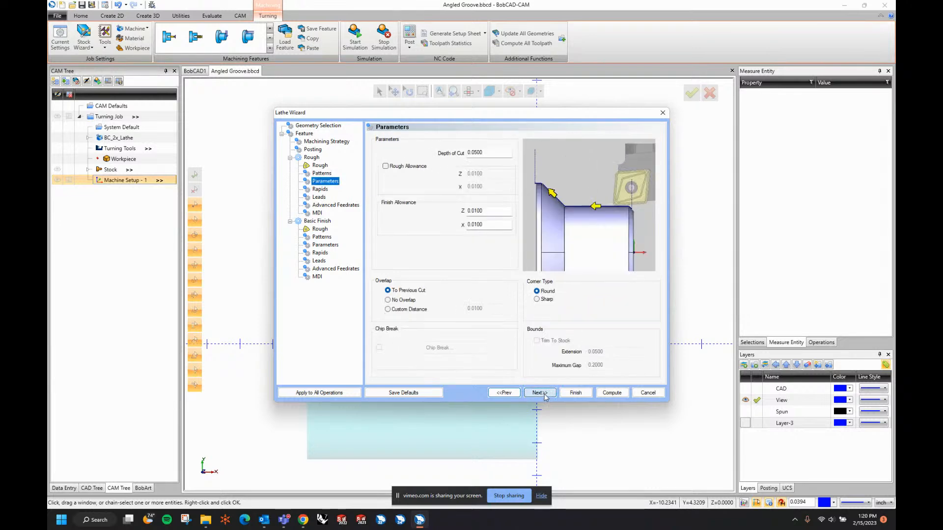
pyautogui.click(483, 151)
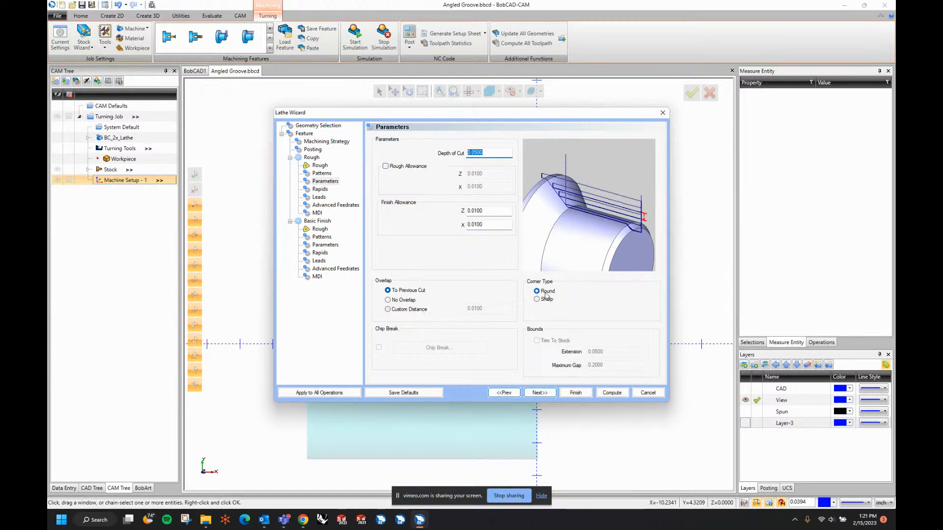
pyautogui.click(535, 391)
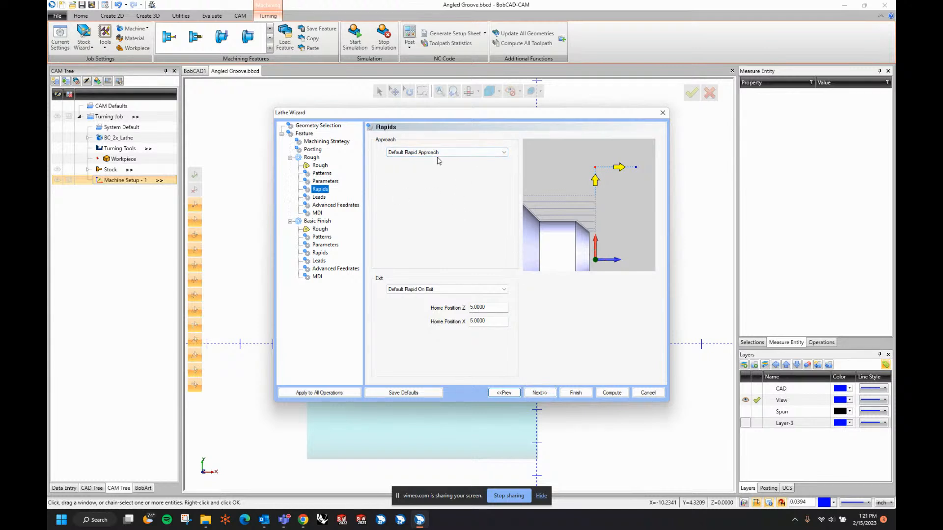
# - Try Rapid On Exit To Tool Home X - Z as the roughing exit move
pyautogui.click(463, 289)
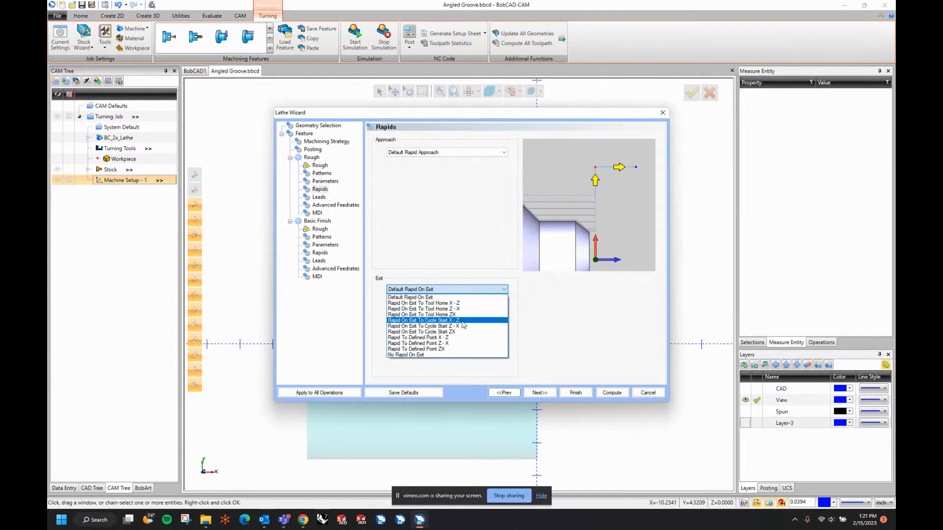
pyautogui.click(434, 297)
pyautogui.click(485, 307)
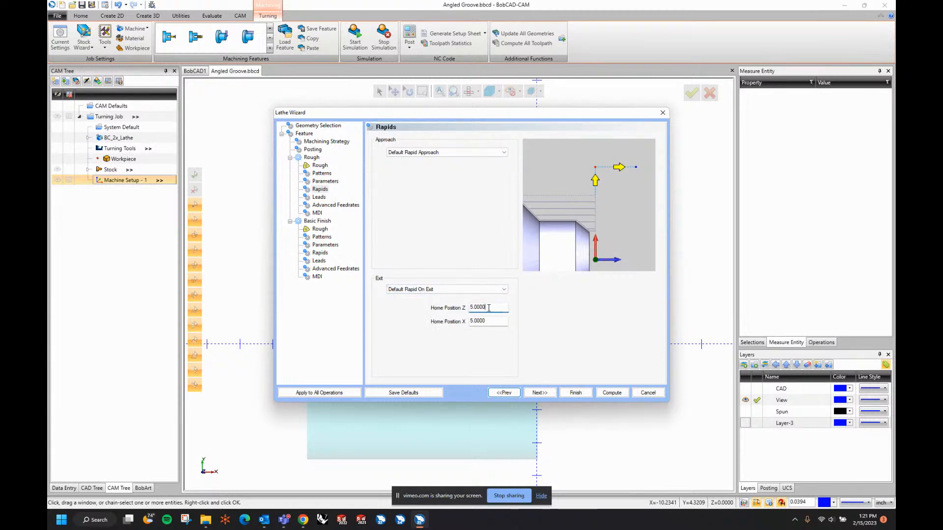
pyautogui.click(492, 289)
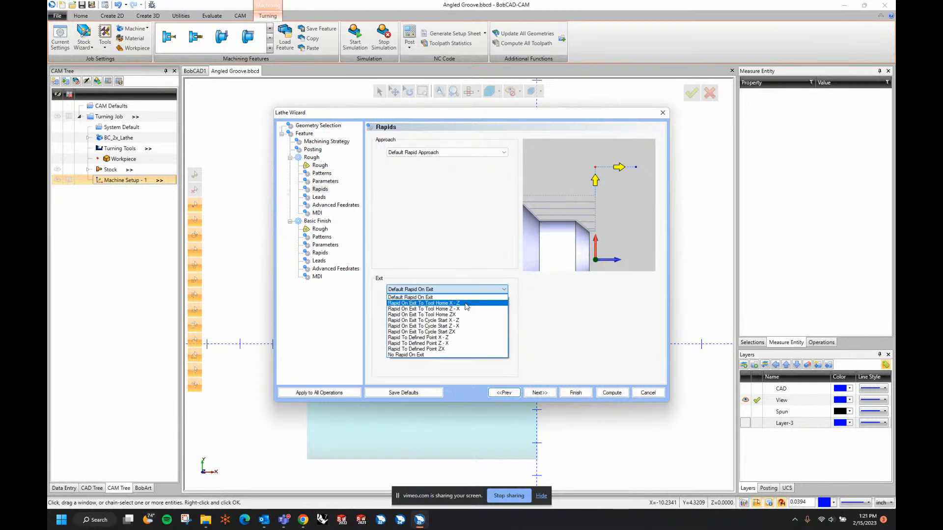
pyautogui.click(447, 304)
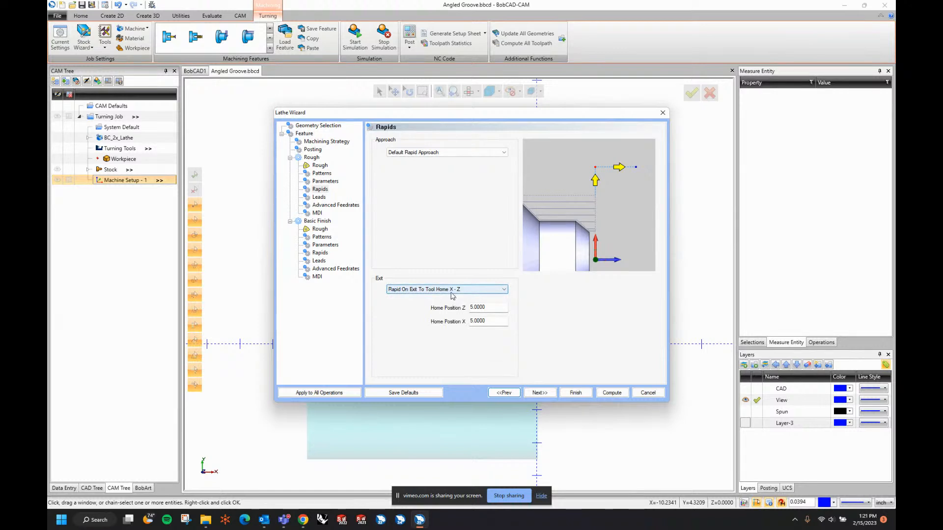
# - Set the roughing exit move to Rapid On Exit To Cycle Start Z - X and proceed to the leads
pyautogui.click(460, 291)
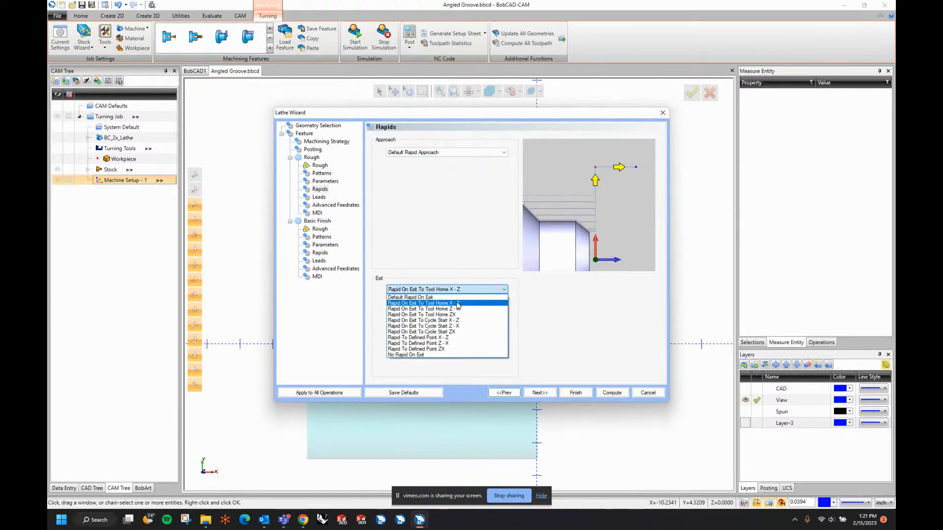
pyautogui.click(445, 327)
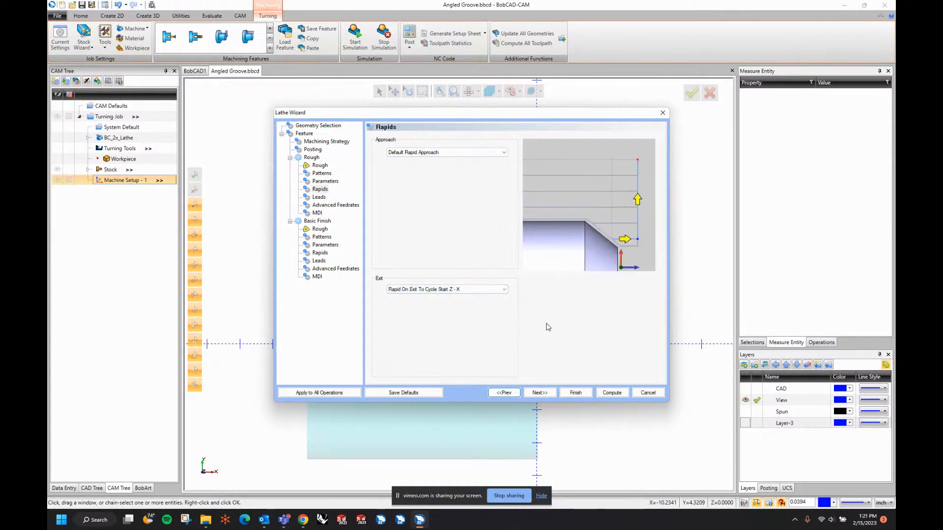
pyautogui.click(539, 393)
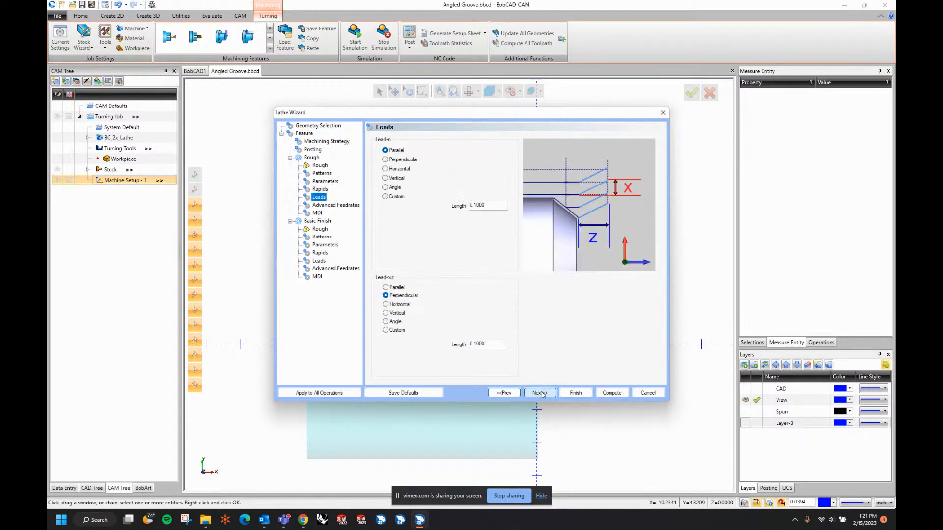
# - Set the roughing lead-in to Parallel and the lead-out to Horizontal, and proceed to the finish operation's tool settings
pyautogui.click(387, 150)
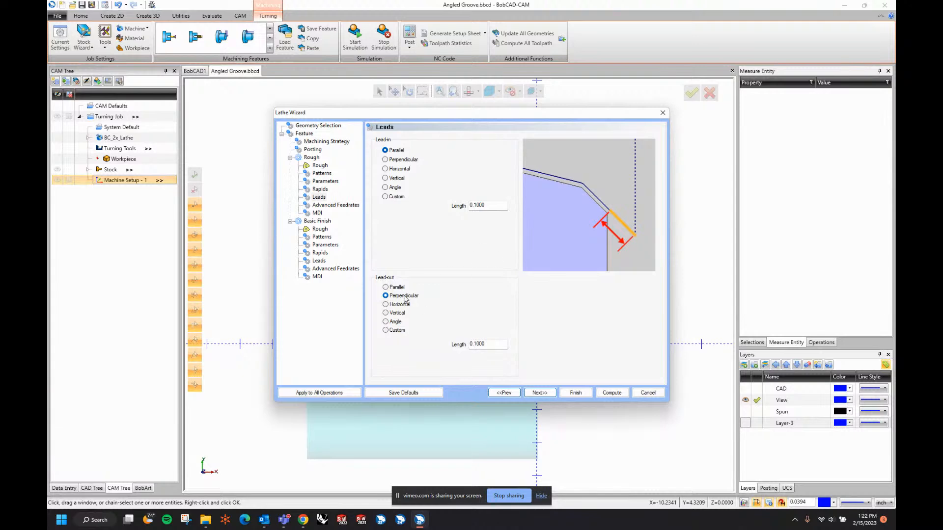
pyautogui.click(404, 296)
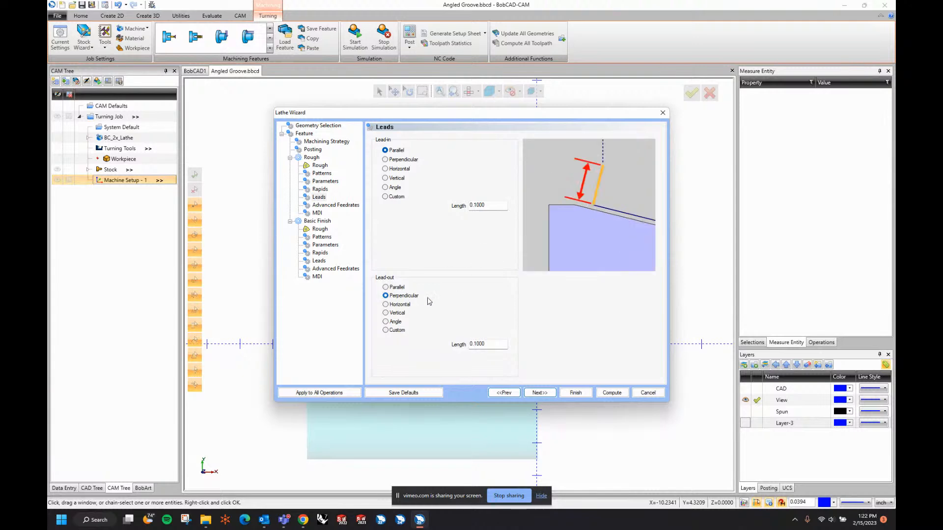
pyautogui.click(394, 306)
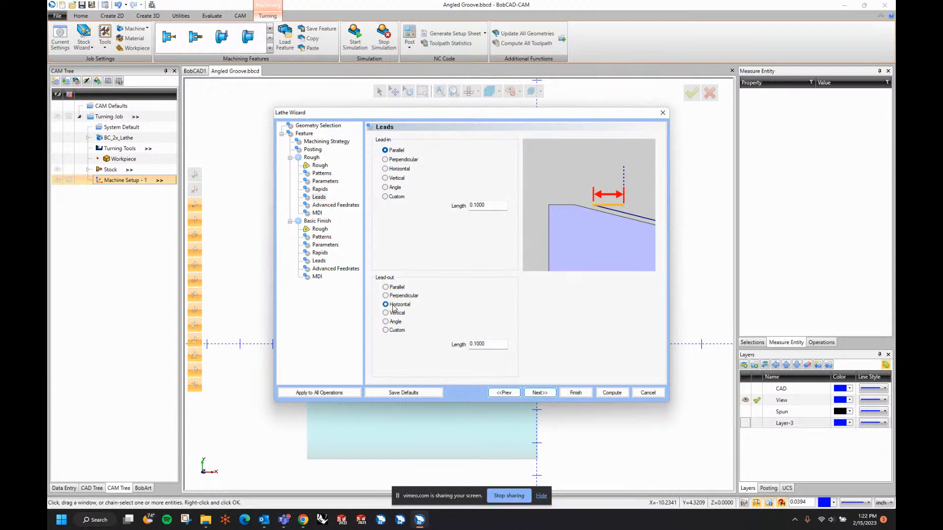
pyautogui.click(538, 393)
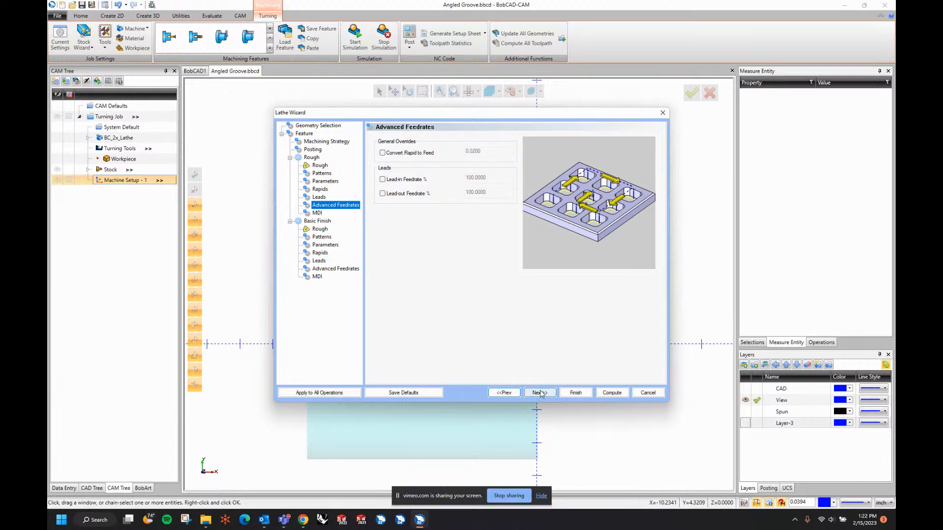
pyautogui.click(539, 394)
pyautogui.click(540, 393)
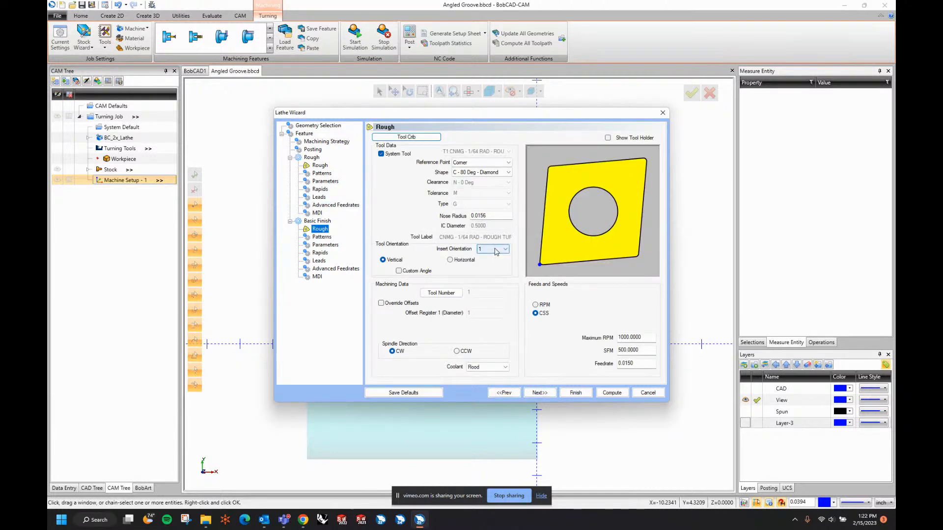
# - Assign the CNMG - 0.0312 RAD - 0.1875 THK tool from the Tool Crib to the finish operation and proceed to its patterns
pyautogui.click(414, 141)
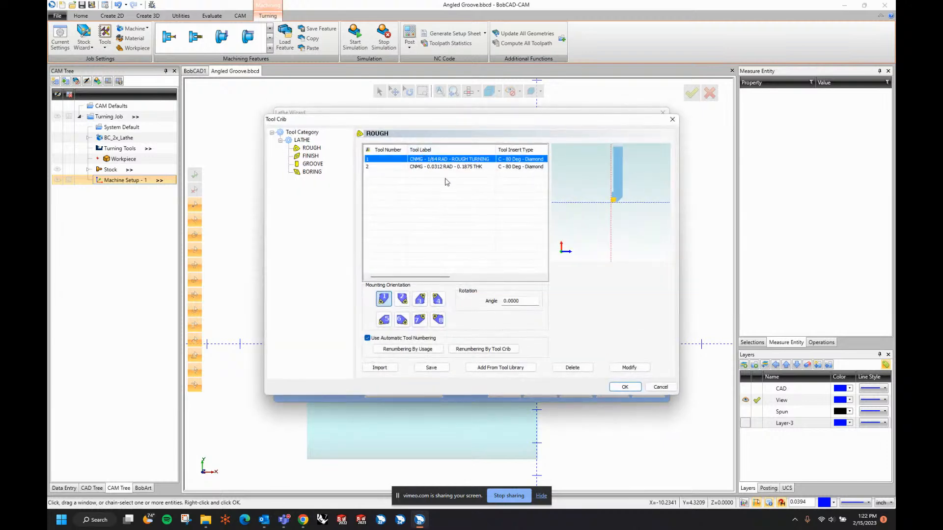
pyautogui.click(617, 389)
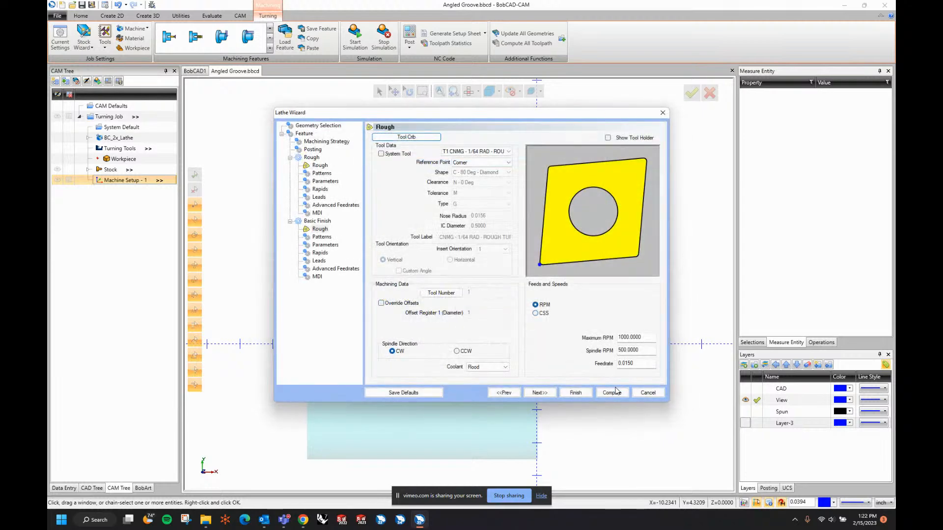
pyautogui.click(413, 138)
pyautogui.click(427, 167)
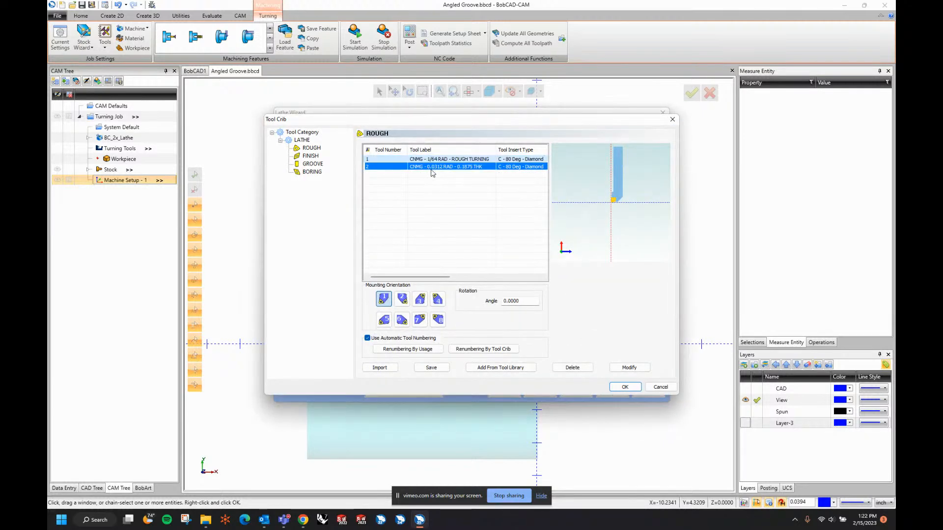
pyautogui.click(623, 388)
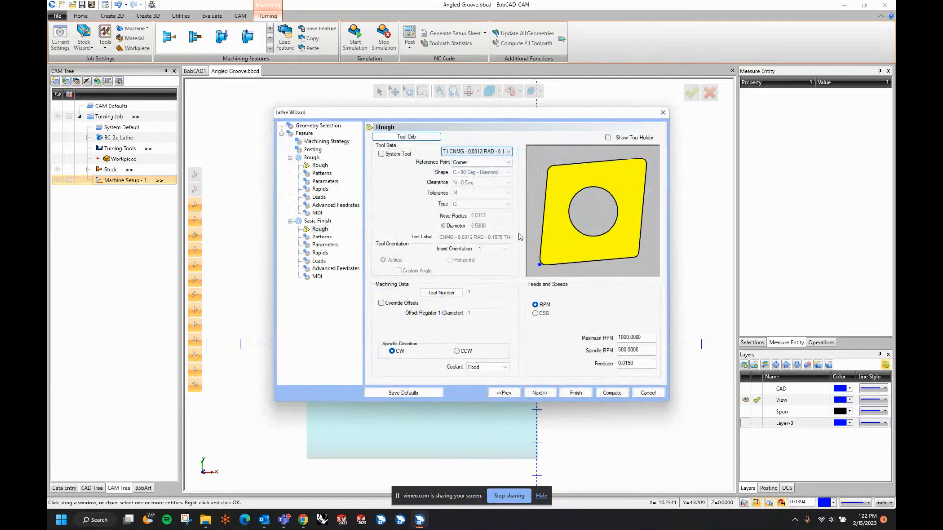
pyautogui.click(496, 153)
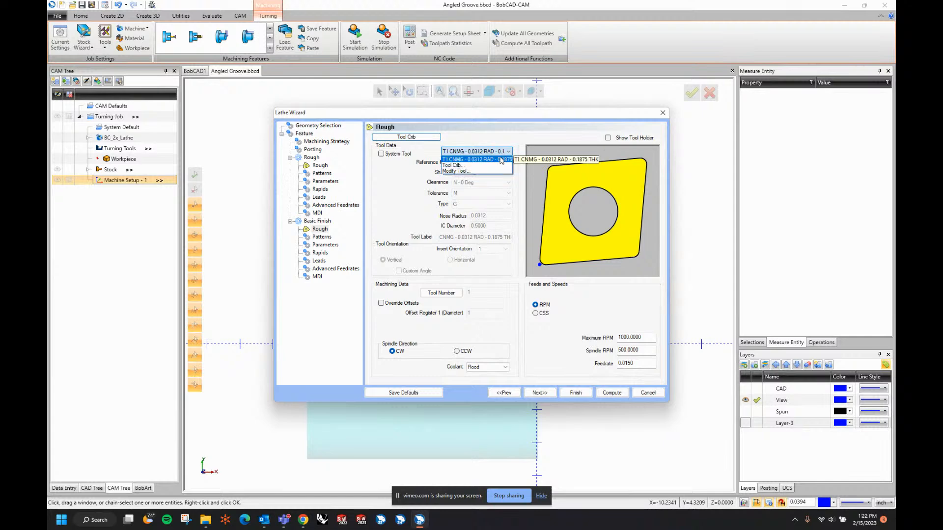
pyautogui.click(501, 160)
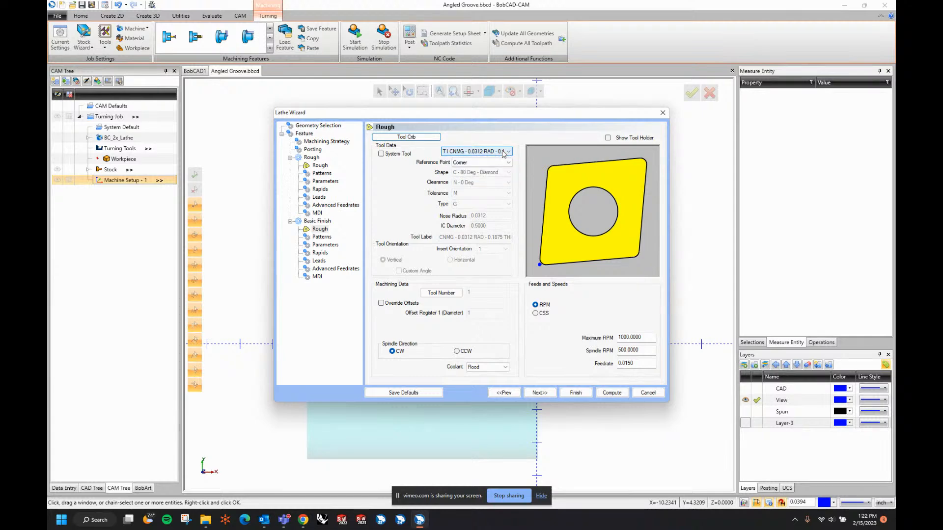
pyautogui.click(538, 393)
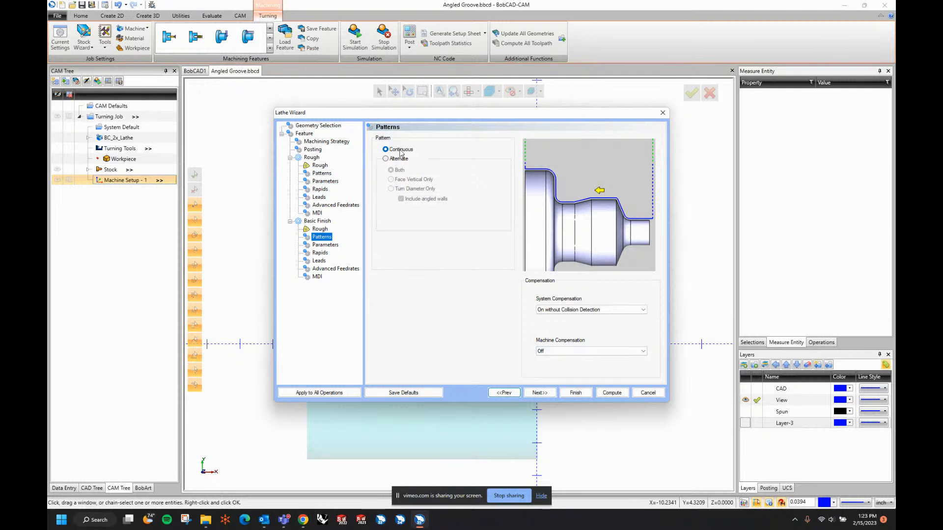
# - Keep the finish pattern on Continuous after trying Alternate, and proceed to the finish rapid settings
pyautogui.click(385, 159)
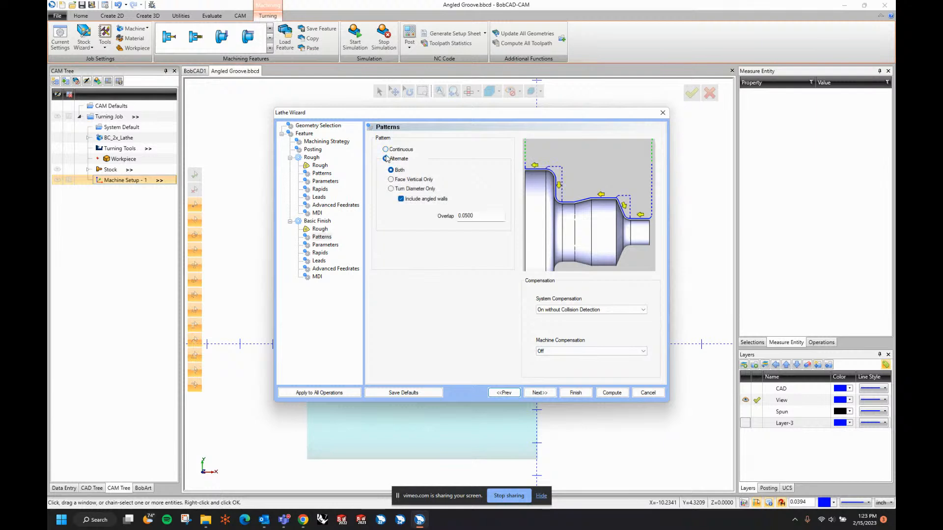
pyautogui.click(386, 150)
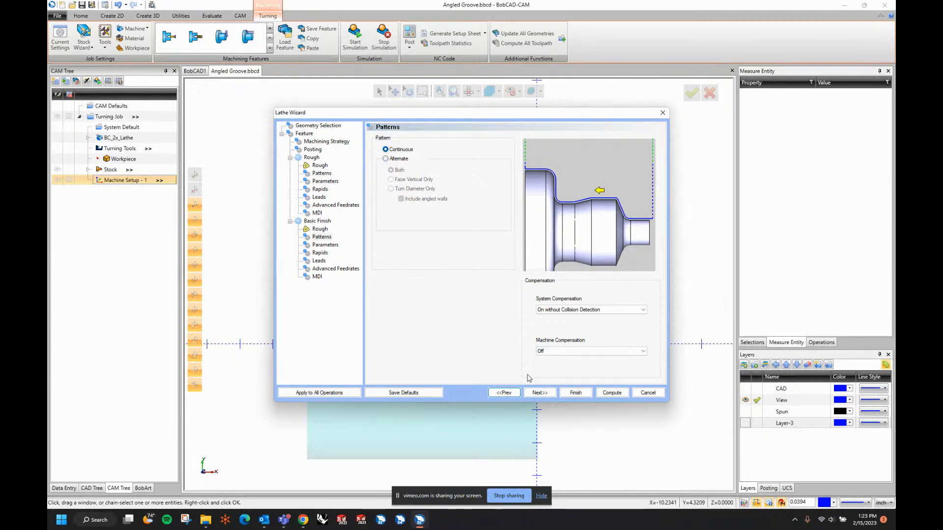
pyautogui.click(540, 393)
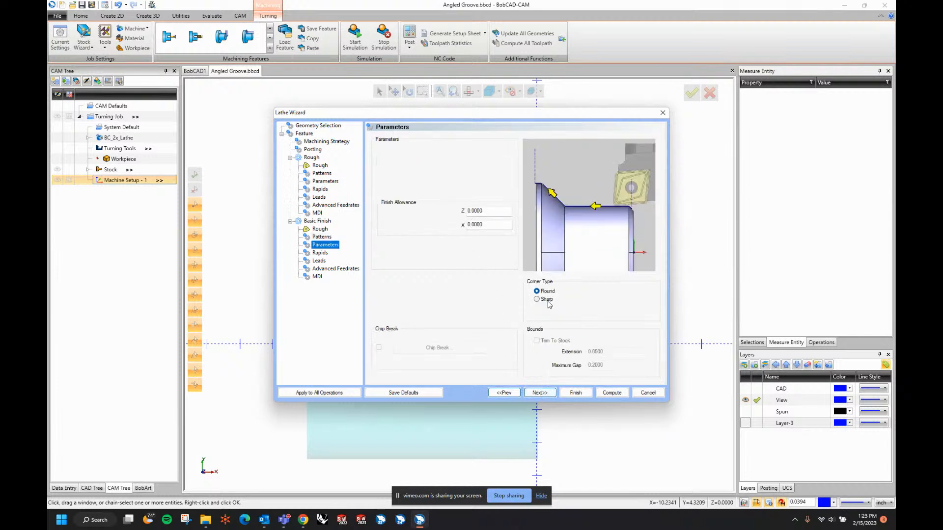
pyautogui.click(541, 393)
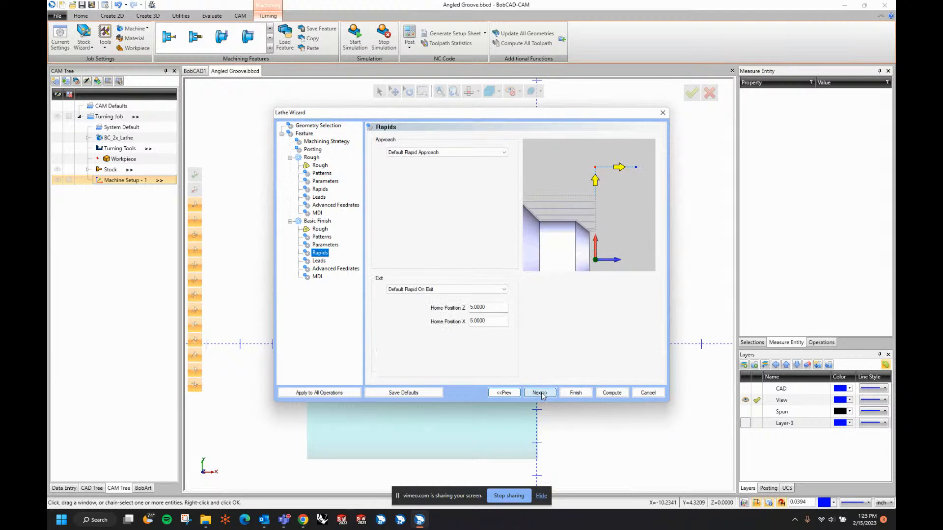
# - Set the finish exit move to Rapid On Exit To Cycle Start X - Z and proceed to the leads
pyautogui.click(502, 290)
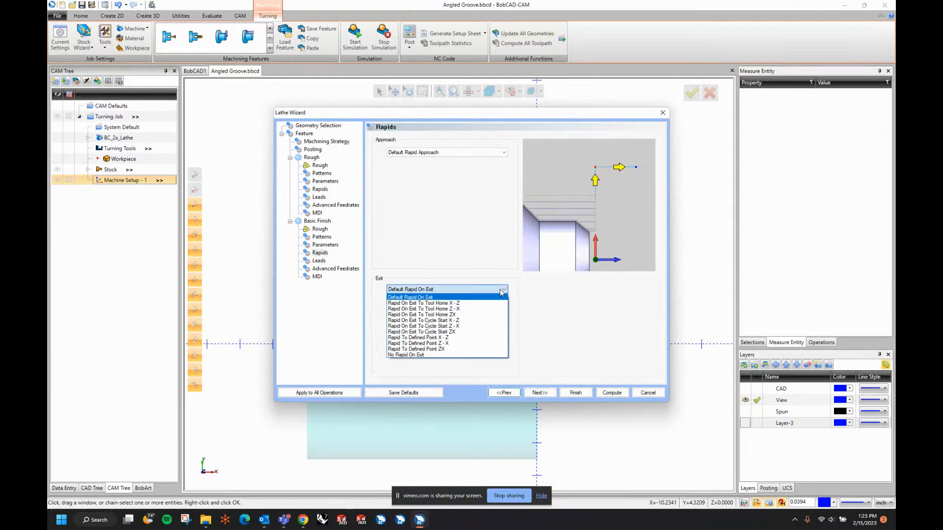
pyautogui.click(466, 321)
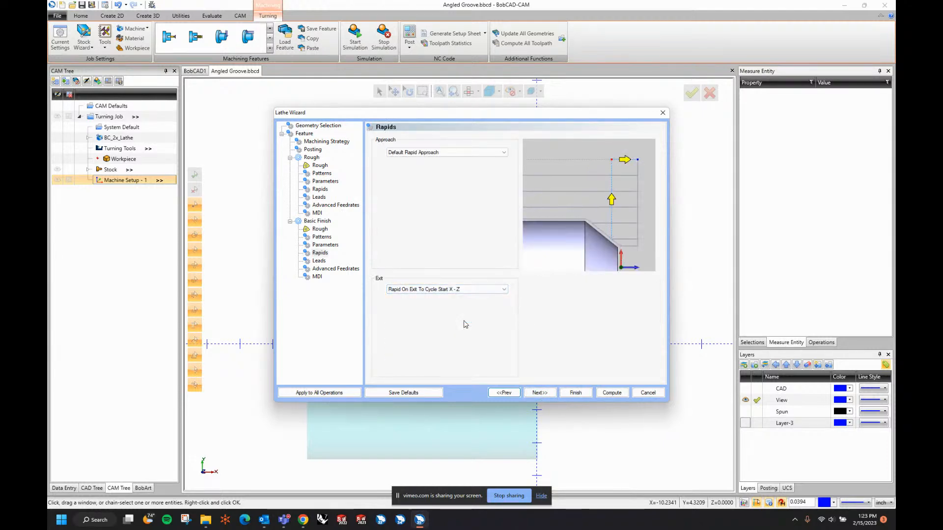
pyautogui.click(536, 395)
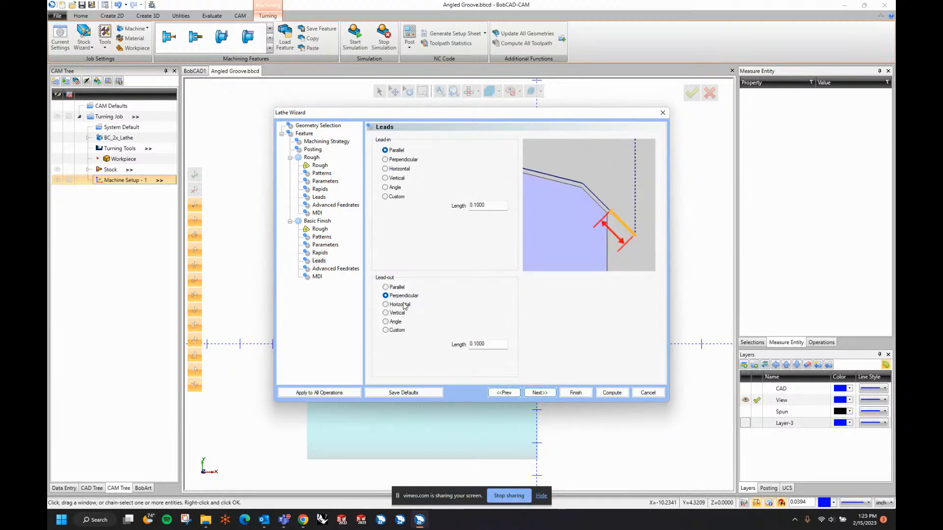
# - Set the finish lead-out to Horizontal and compute the end facing toolpath
pyautogui.click(404, 305)
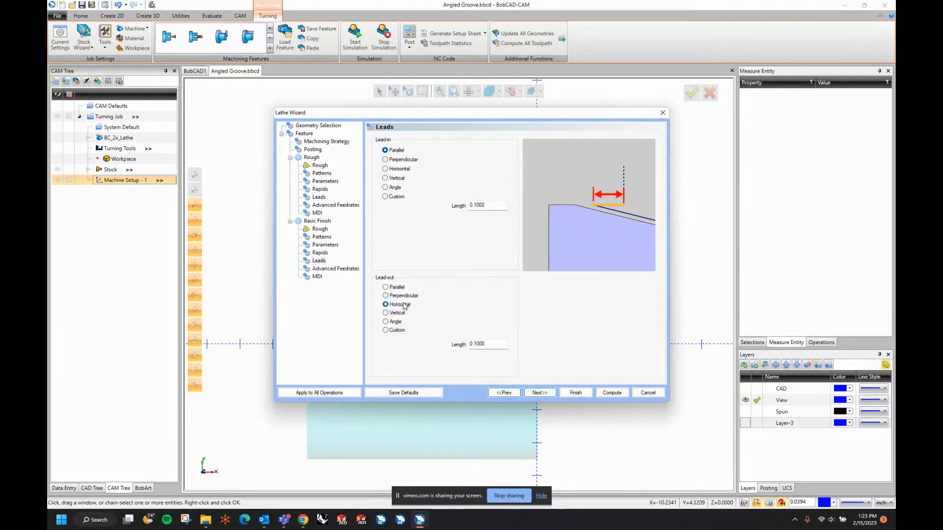
pyautogui.click(550, 395)
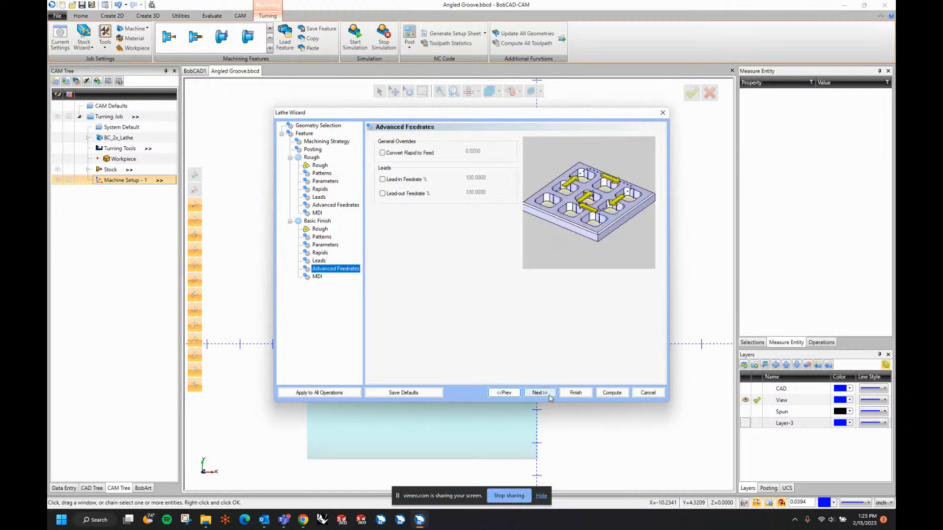
pyautogui.click(549, 395)
pyautogui.click(608, 395)
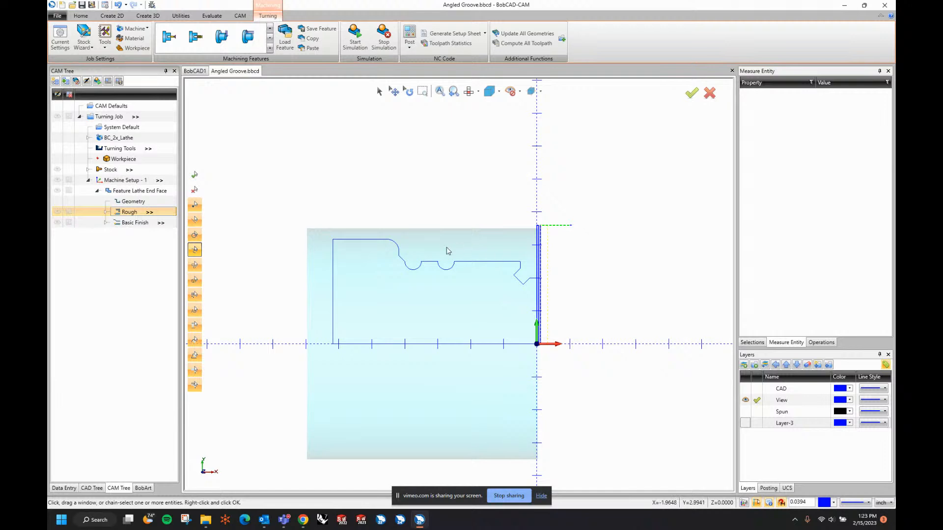
# - Add a turning feature to Machine Setup - 1 using the outer profile chain from the front line to the back upper line
pyautogui.rightClick(132, 185)
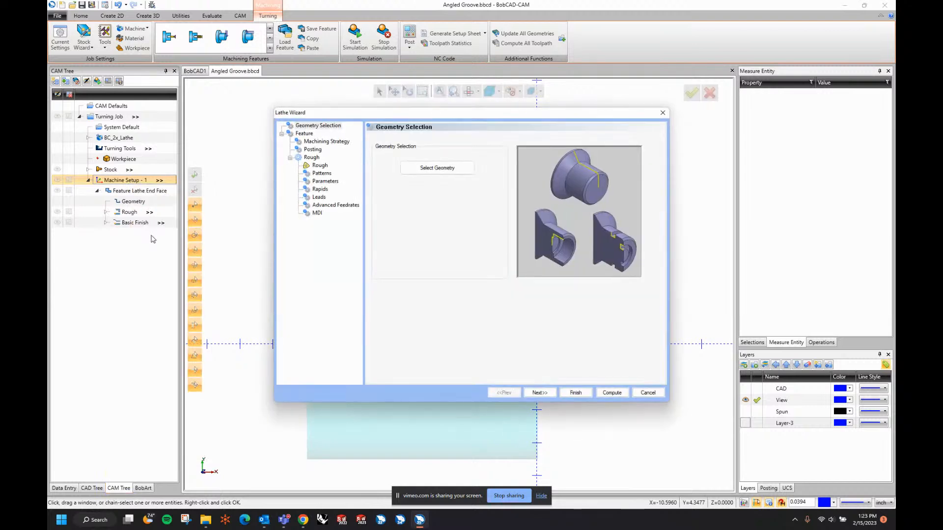
pyautogui.click(419, 172)
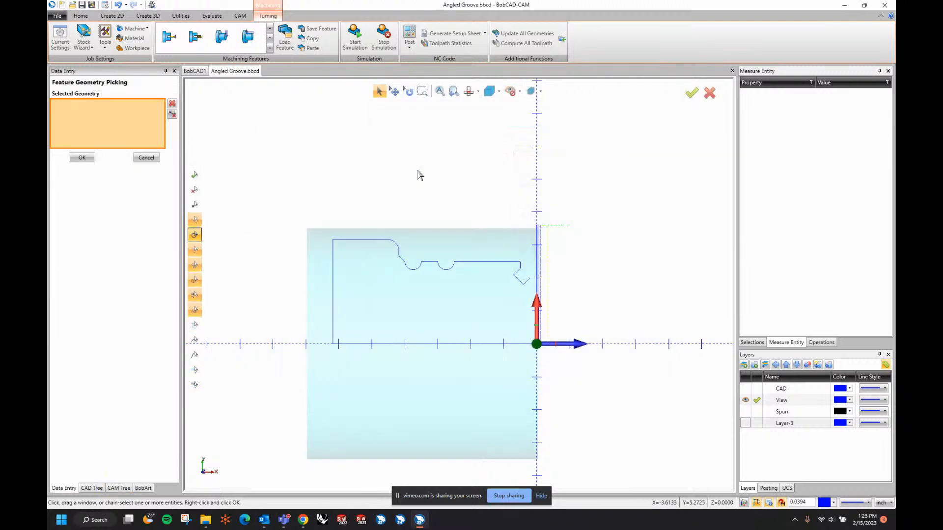
pyautogui.click(531, 279)
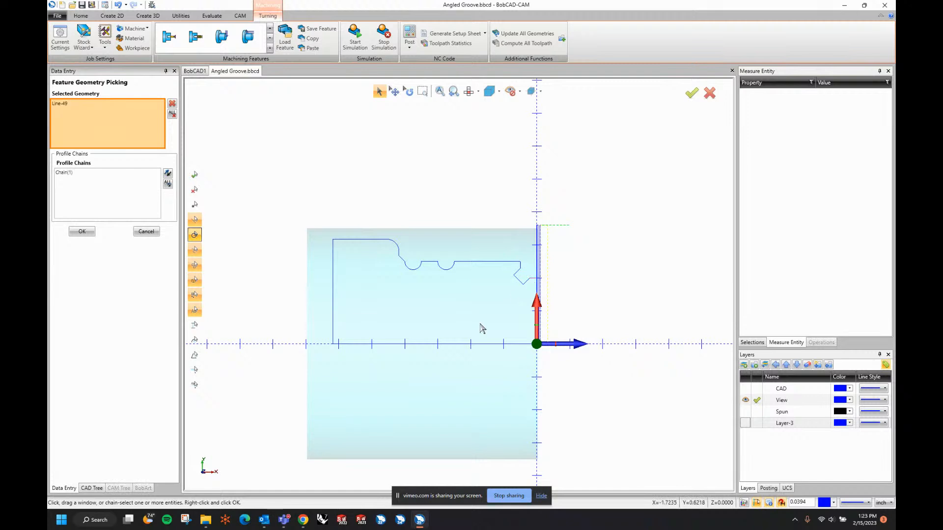
pyautogui.click(340, 240)
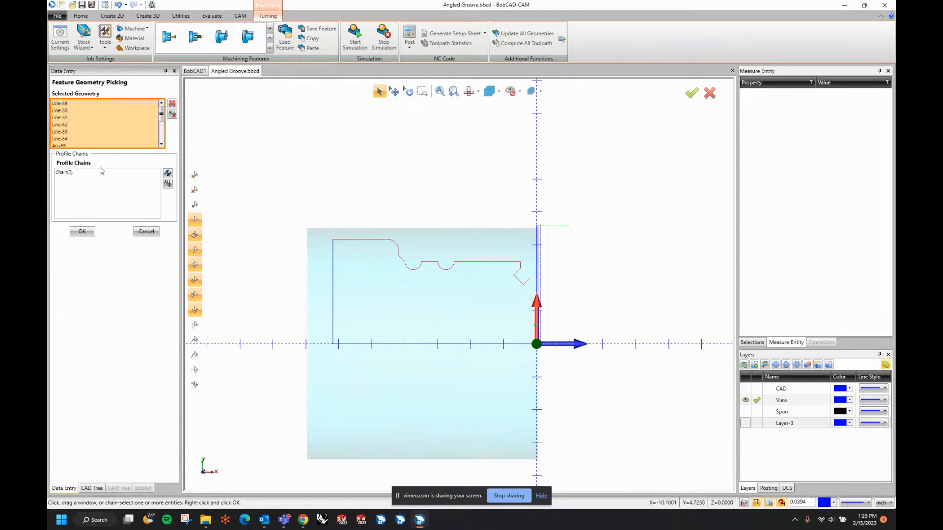
pyautogui.click(91, 234)
pyautogui.click(539, 392)
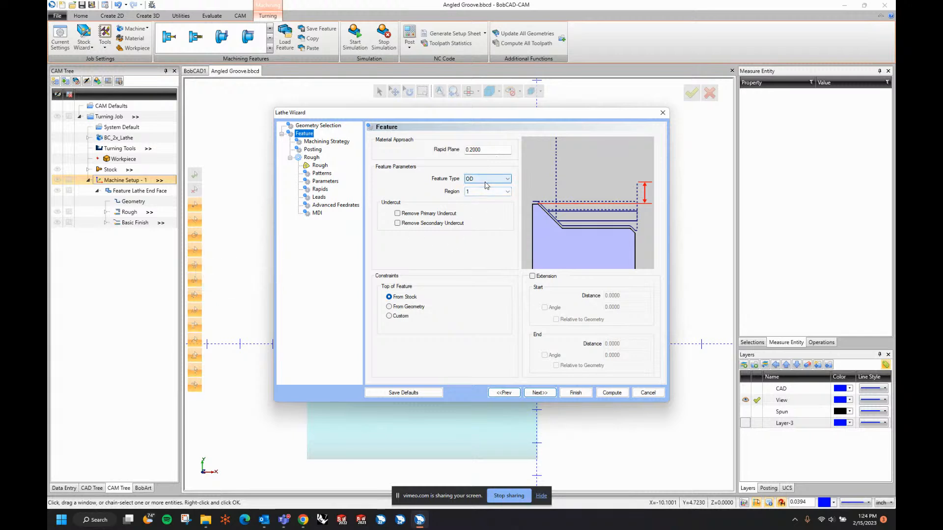
# - Enable Remove Primary Undercut and Remove Secondary Undercut for the OD feature
pyautogui.click(397, 214)
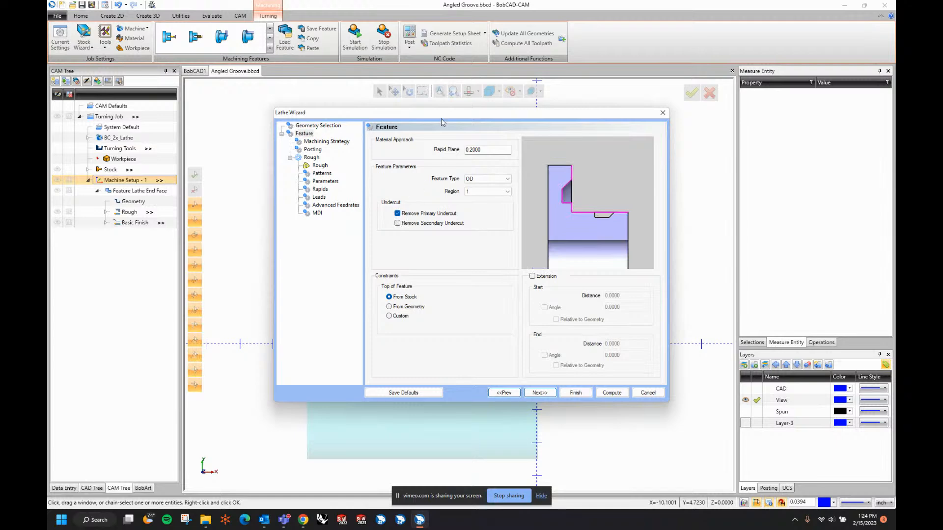
pyautogui.moveTo(441, 113); pyautogui.dragTo(718, 129)
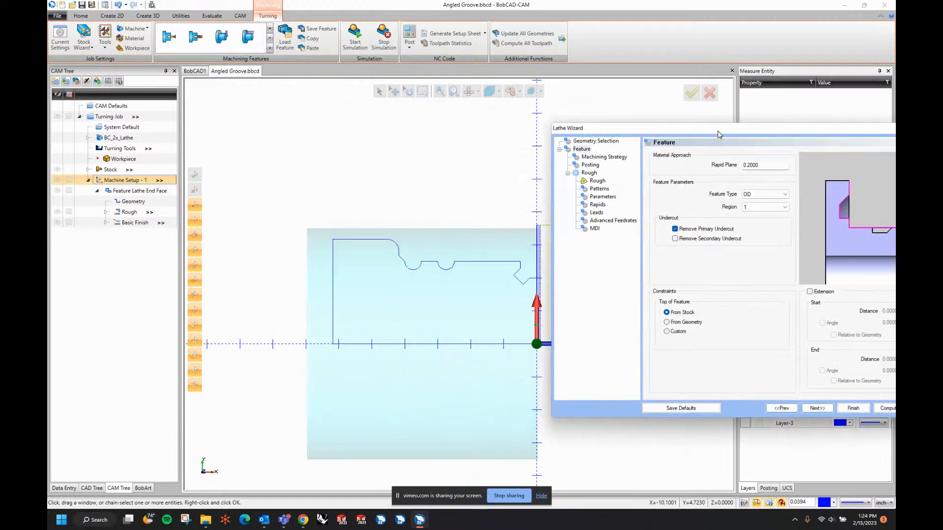
pyautogui.click(675, 239)
pyautogui.moveTo(735, 130); pyautogui.dragTo(448, 117)
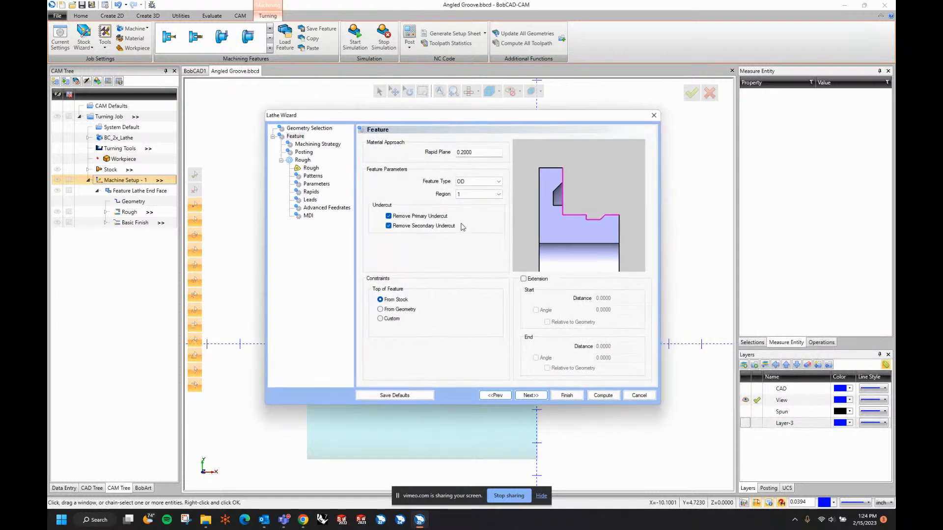
# - Keep the top of the feature From Stock, enable Extension and edit the end extension distance
pyautogui.click(392, 300)
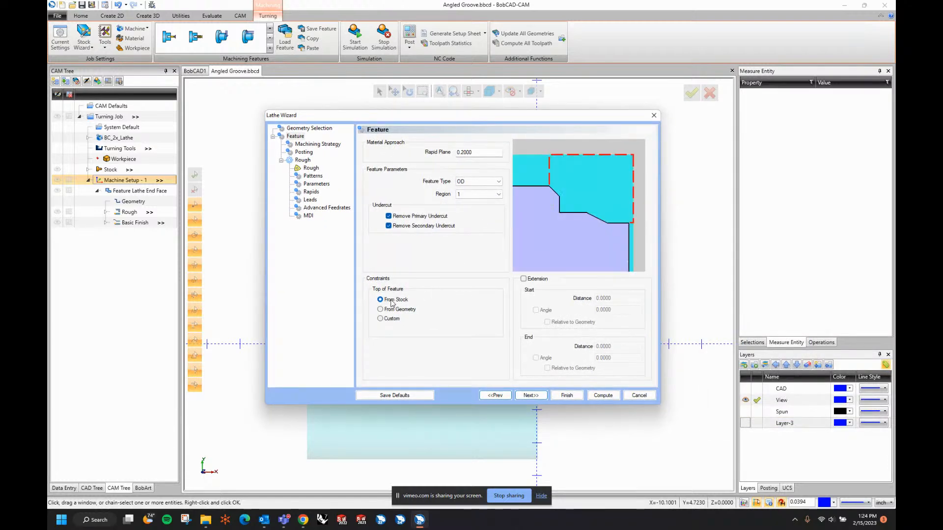
pyautogui.click(524, 279)
pyautogui.click(581, 350)
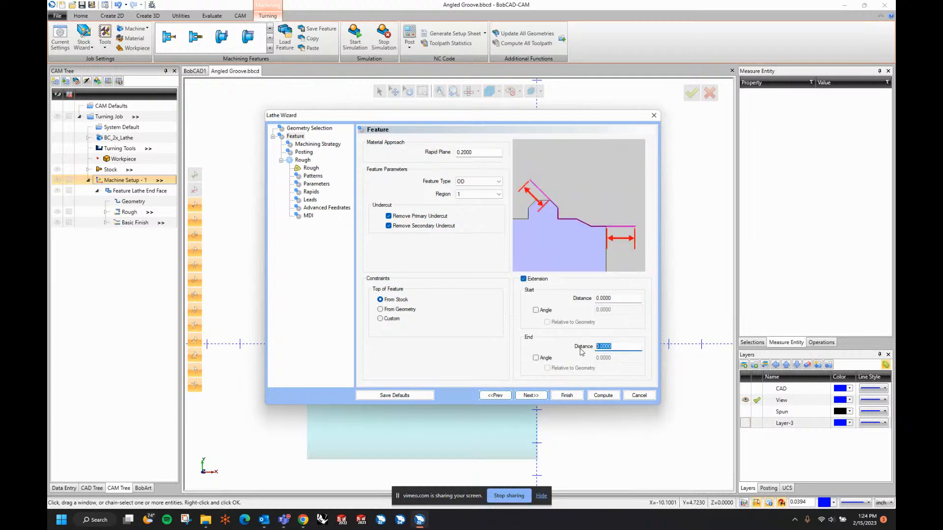
pyautogui.press('BackSpace')
pyautogui.press('Tab')
# - Apply the Rough / Finish machining strategy to the OD feature and proceed to the posting settings
pyautogui.click(530, 395)
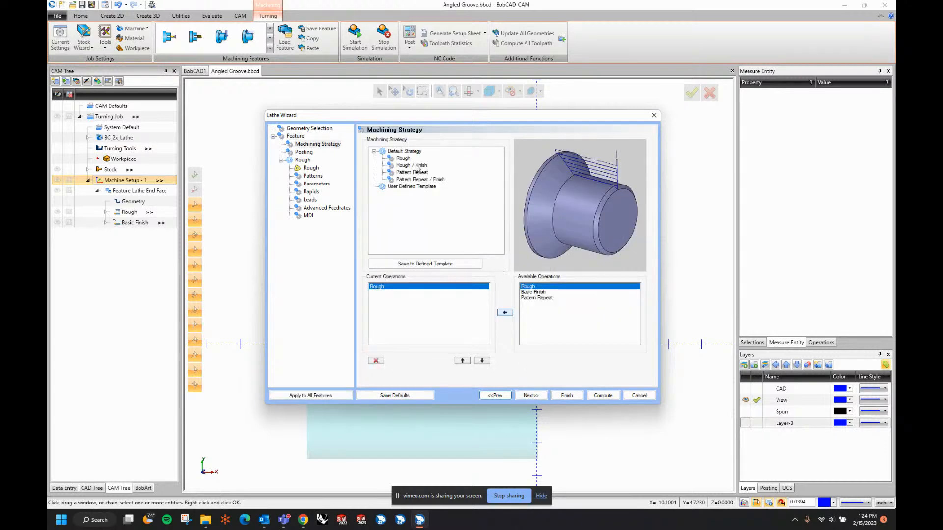
pyautogui.click(417, 166)
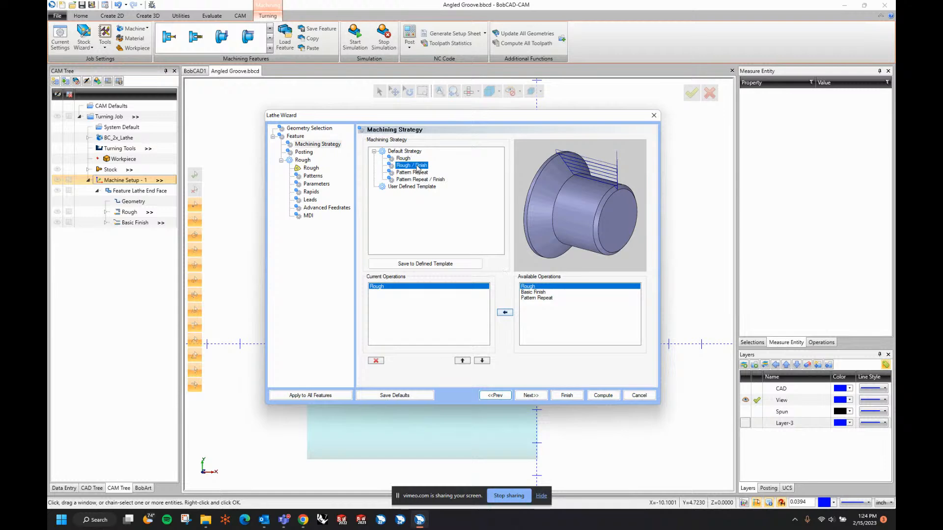
pyautogui.click(528, 395)
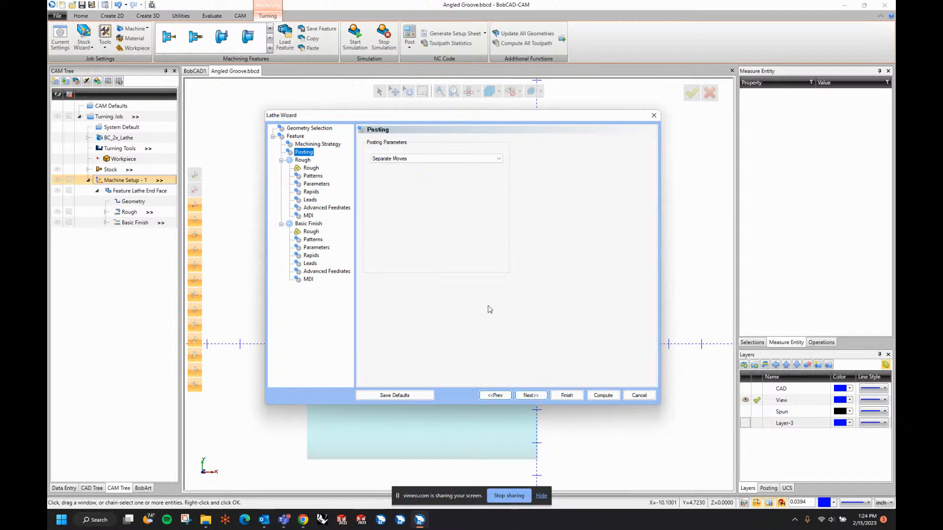
# - Keep the default rough tool, preview Zig Zag sorting and the Offset pattern, and return both rough pattern settings to Standard
pyautogui.click(527, 397)
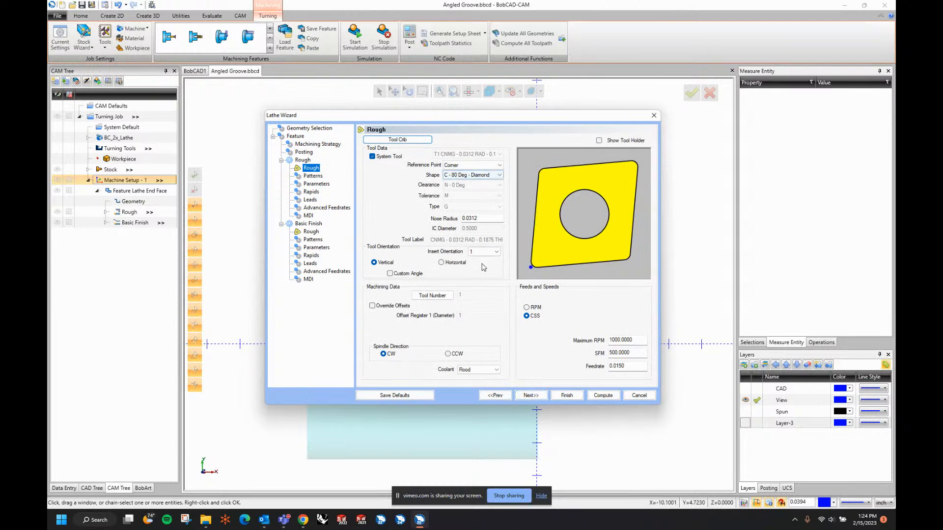
pyautogui.click(531, 397)
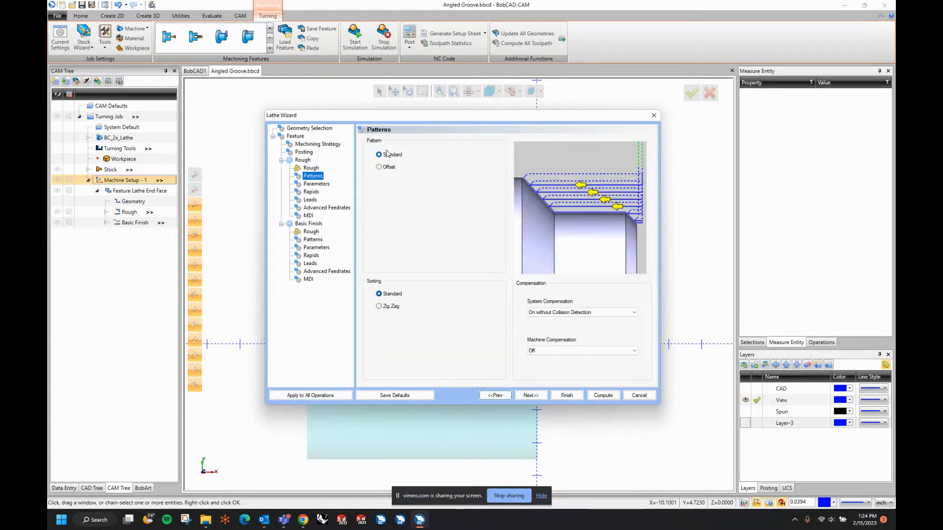
pyautogui.click(393, 157)
pyautogui.click(385, 307)
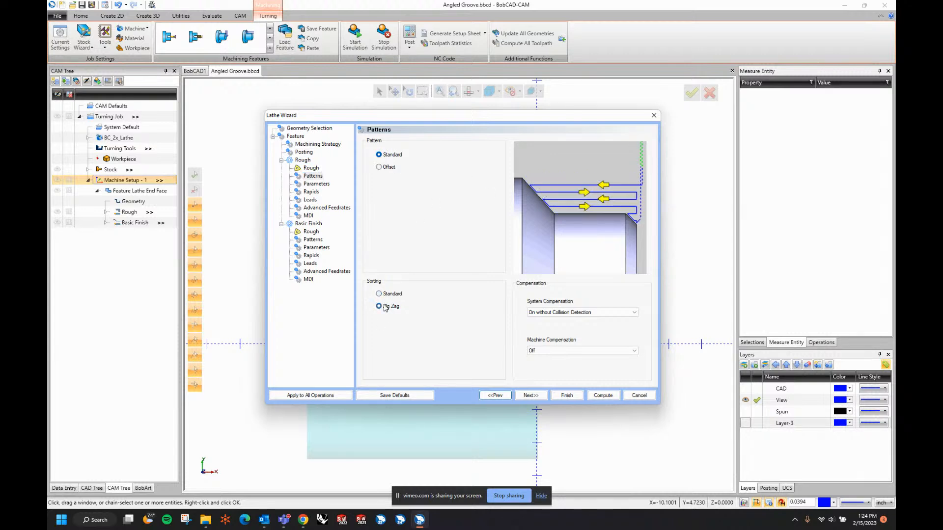
pyautogui.click(380, 294)
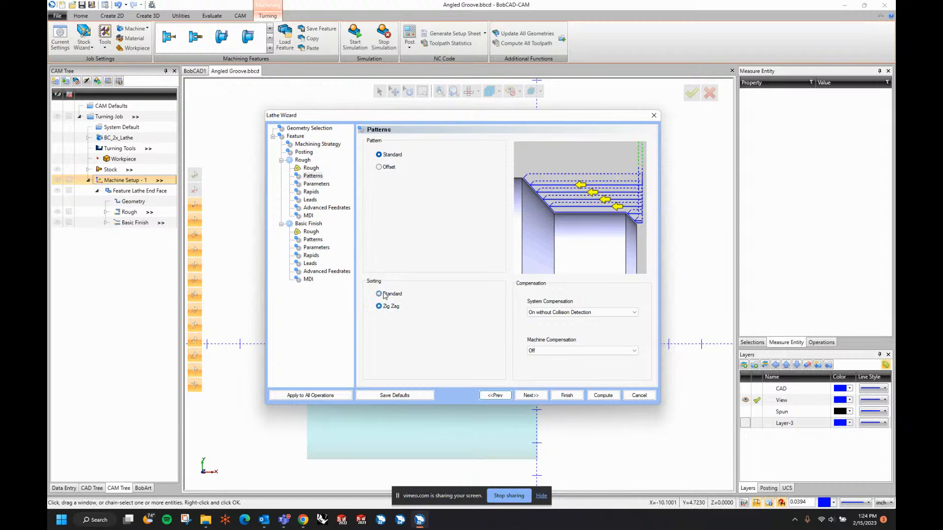
pyautogui.click(379, 167)
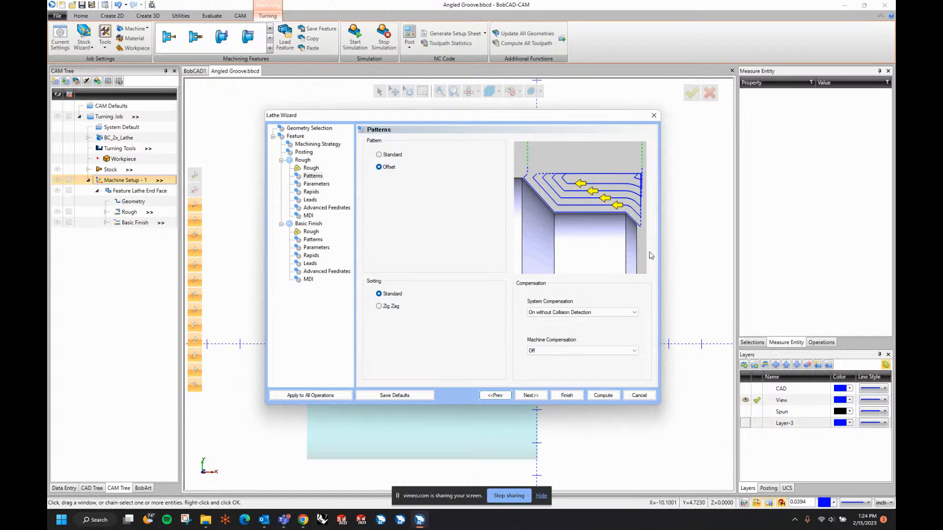
pyautogui.click(380, 294)
pyautogui.click(380, 154)
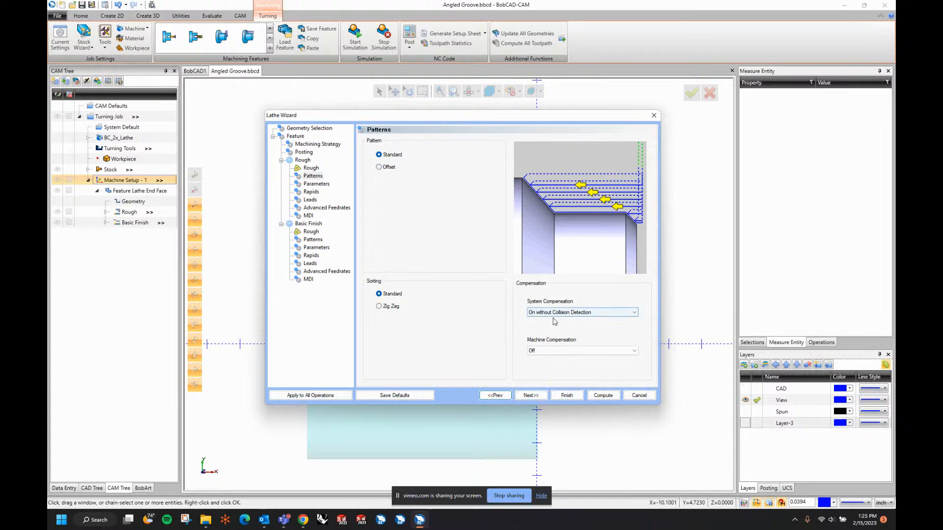
pyautogui.moveTo(485, 116)
pyautogui.mouseDown()
pyautogui.moveTo(798, 140)
pyautogui.moveTo(484, 127)
pyautogui.mouseUp()
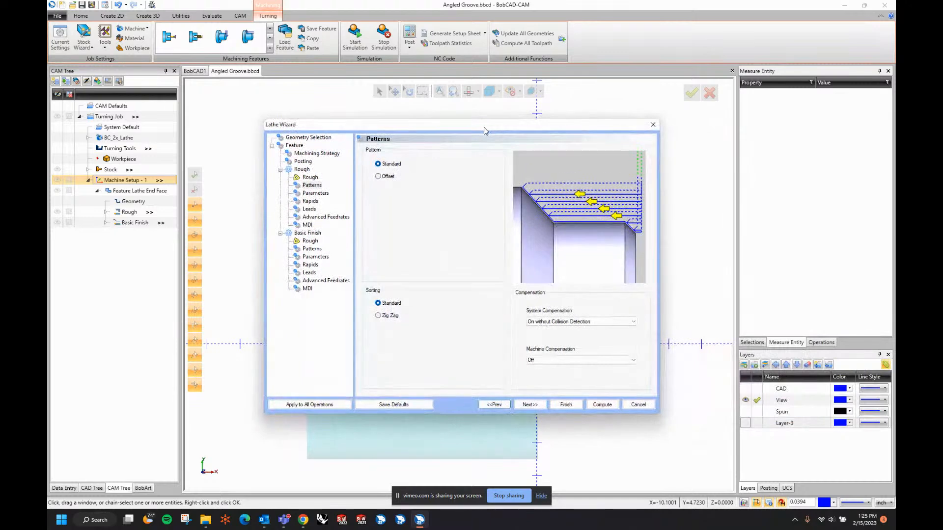
# - Review the OD rough operation's depth of cut, tool and pattern settings, returning to its cutting parameters
pyautogui.click(535, 409)
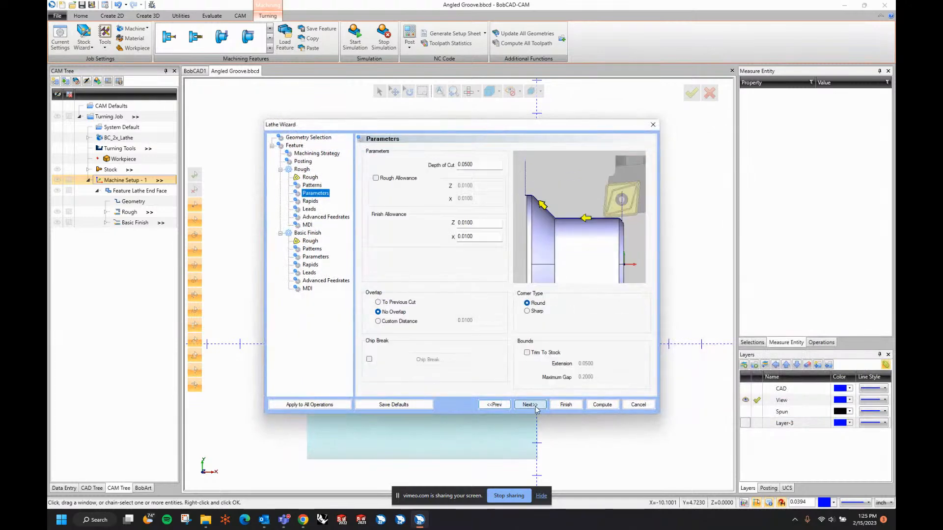
pyautogui.click(480, 166)
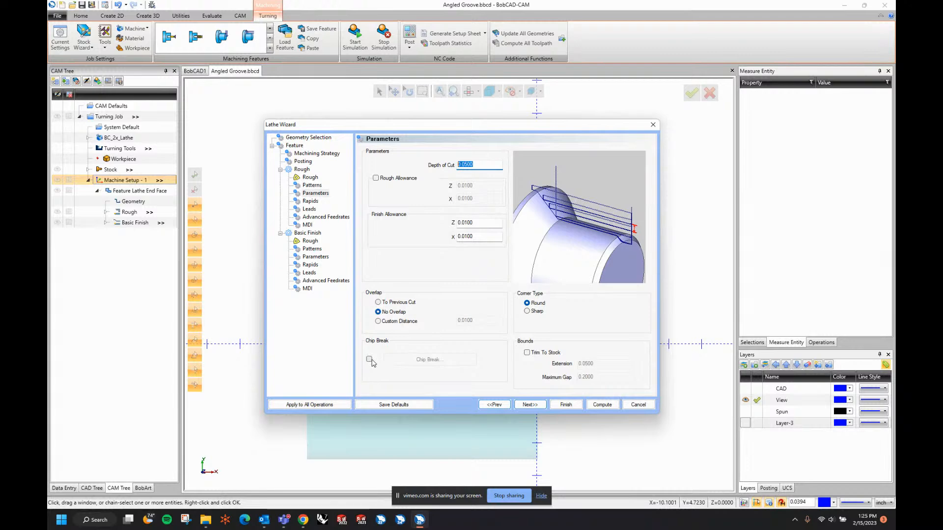
pyautogui.click(493, 405)
pyautogui.click(493, 405)
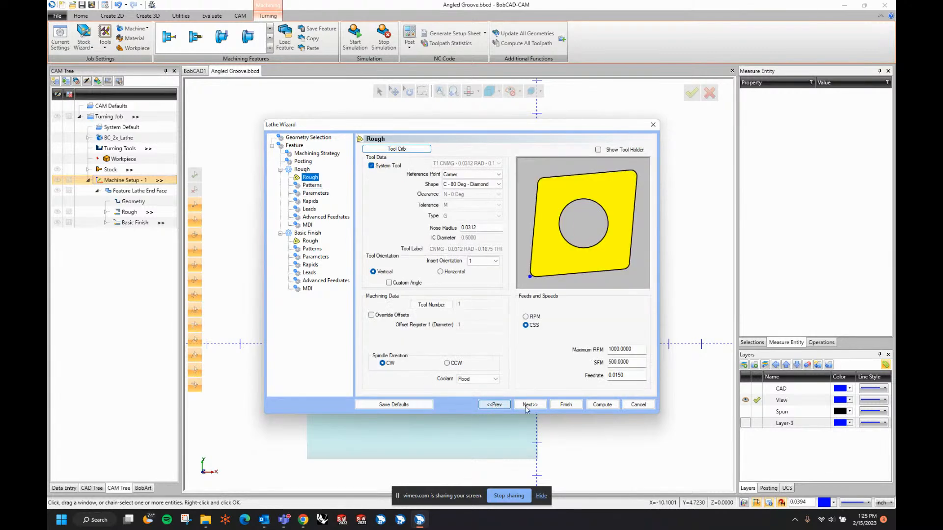
pyautogui.click(525, 405)
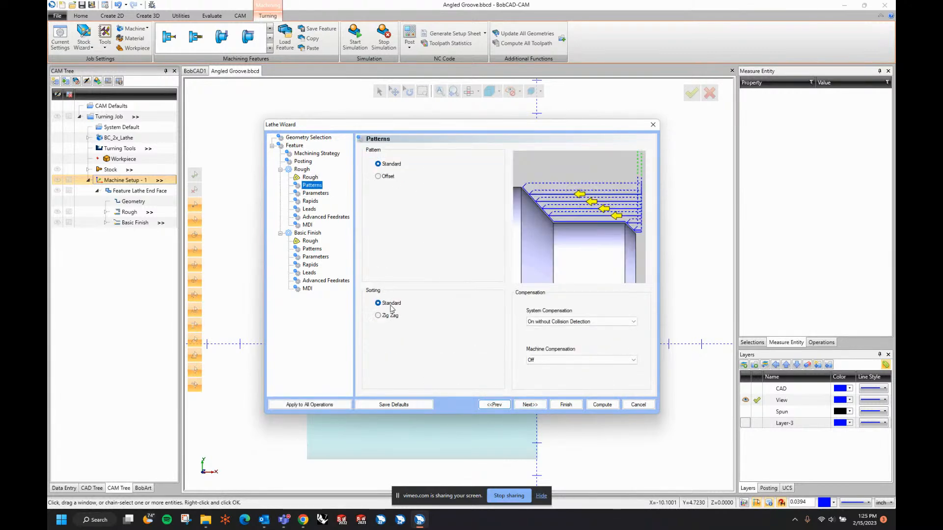
pyautogui.click(530, 404)
# - Enable Chip Break for the OD rough operation and set its length of cut to 1.0
pyautogui.click(369, 360)
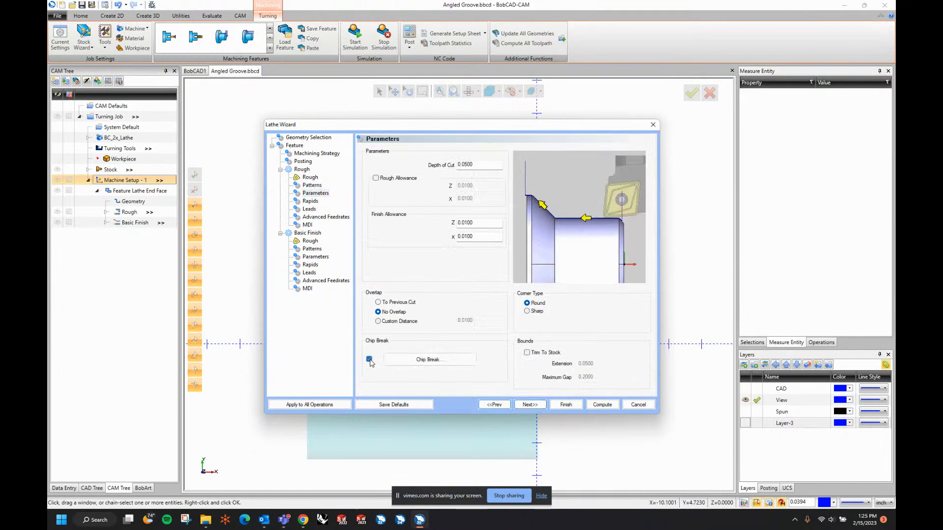
pyautogui.click(425, 363)
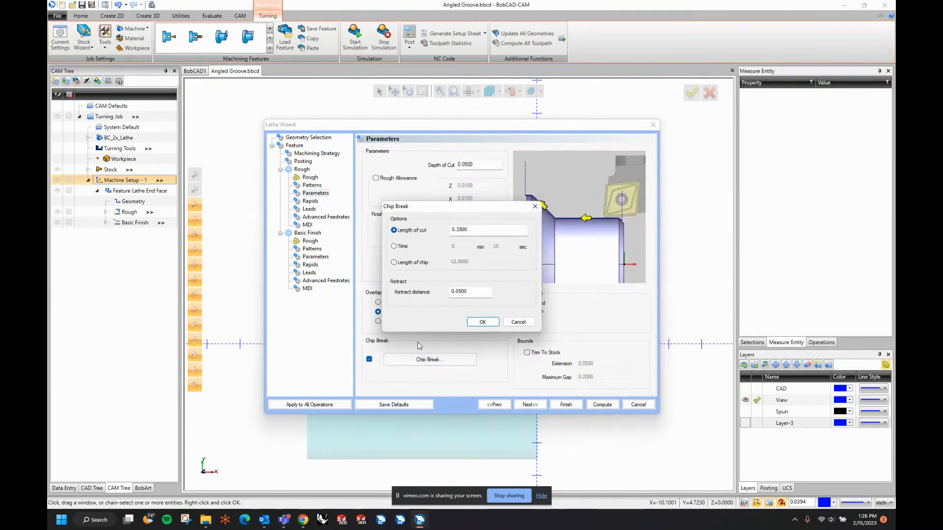
pyautogui.moveTo(480, 233); pyautogui.dragTo(441, 234)
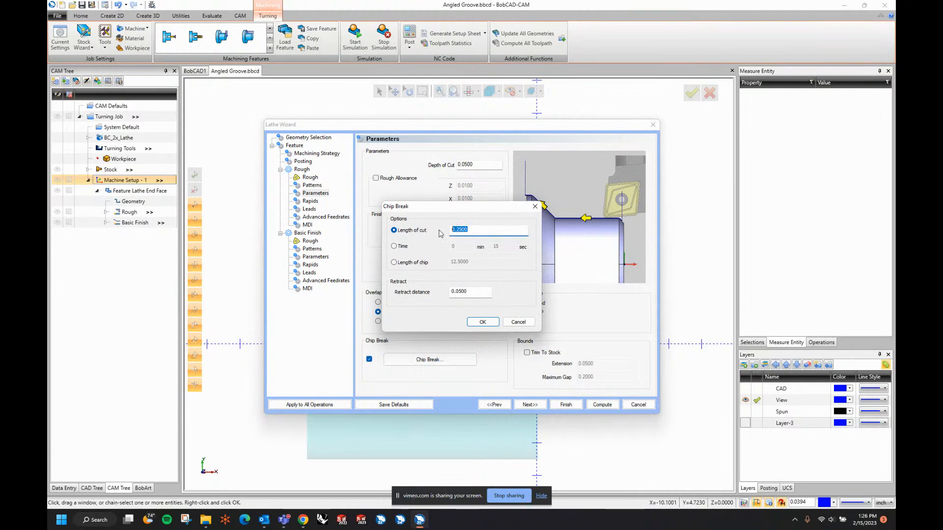
pyautogui.write('1.')
pyautogui.moveTo(475, 296); pyautogui.dragTo(429, 295)
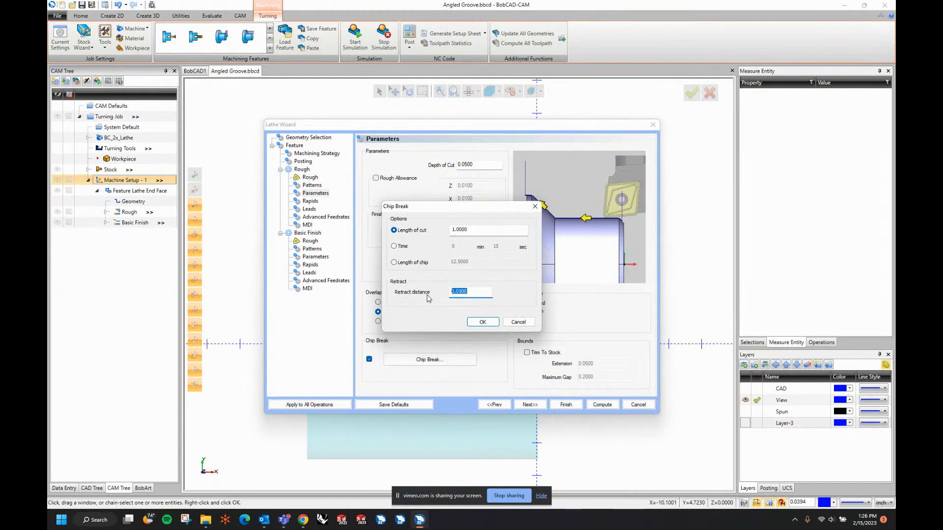
# - Preview the Time and Length of chip options, return to Length of cut and set it to 0.5, accepting the chip break settings
pyautogui.click(398, 246)
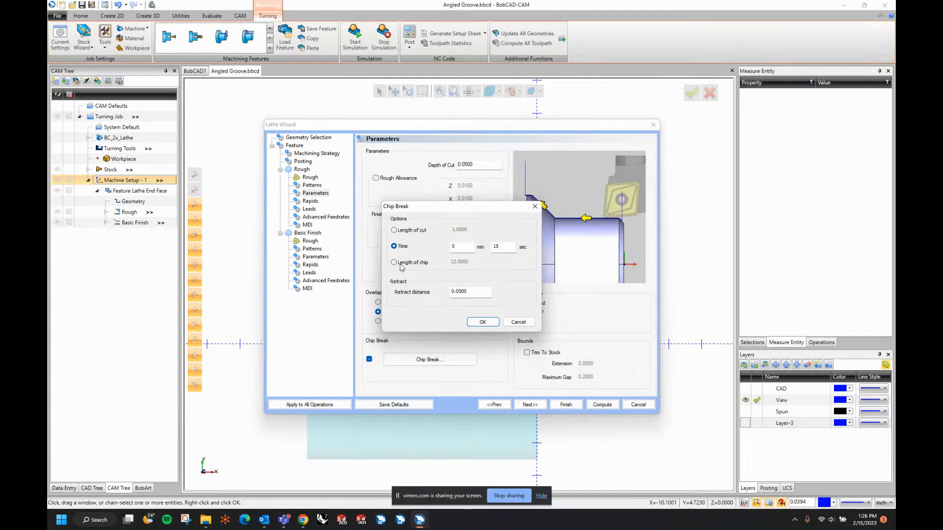
pyautogui.click(404, 264)
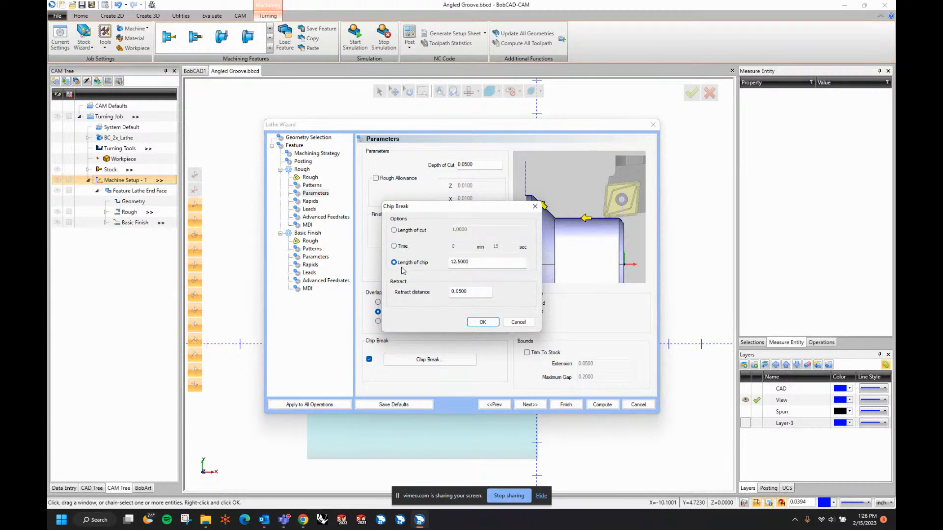
pyautogui.click(423, 231)
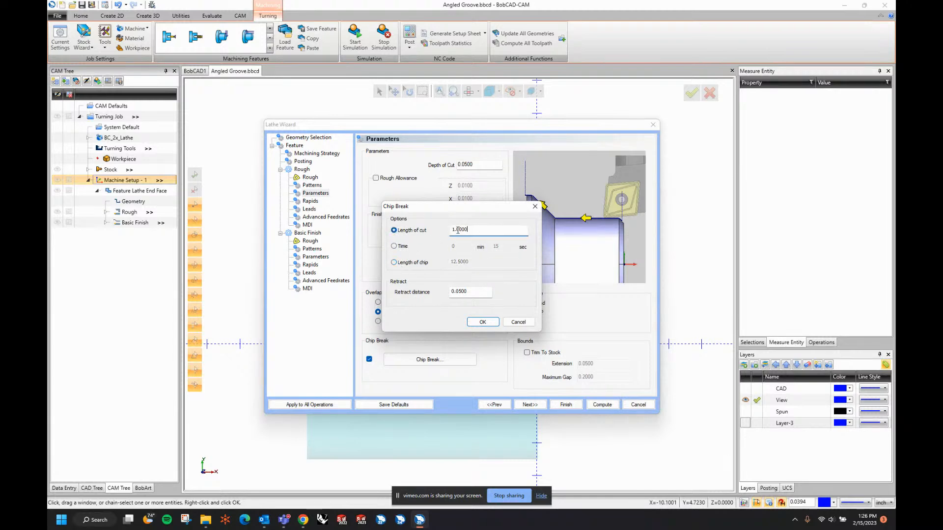
pyautogui.write('.5')
pyautogui.press('Tab')
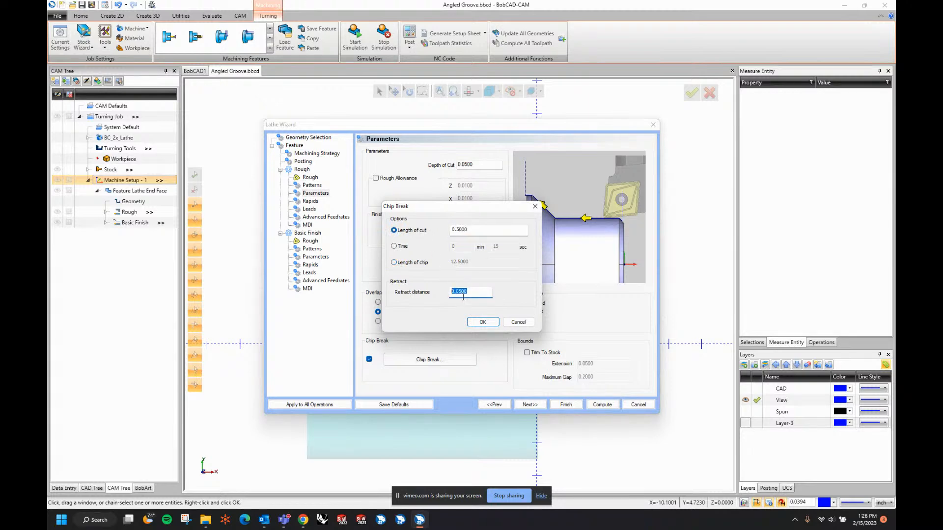
pyautogui.click(483, 322)
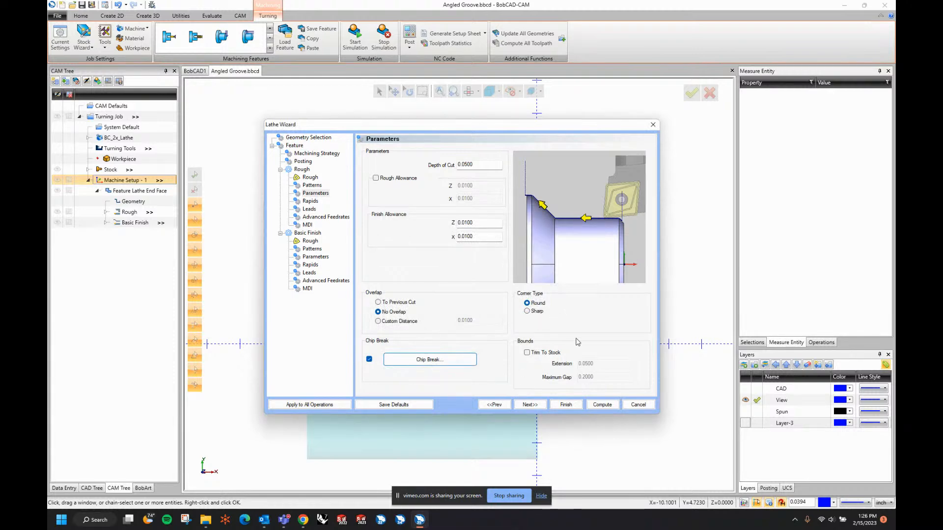
# - Set the OD rough operation's exit move to Rapid On Exit To Cycle Start X - Z
pyautogui.click(529, 405)
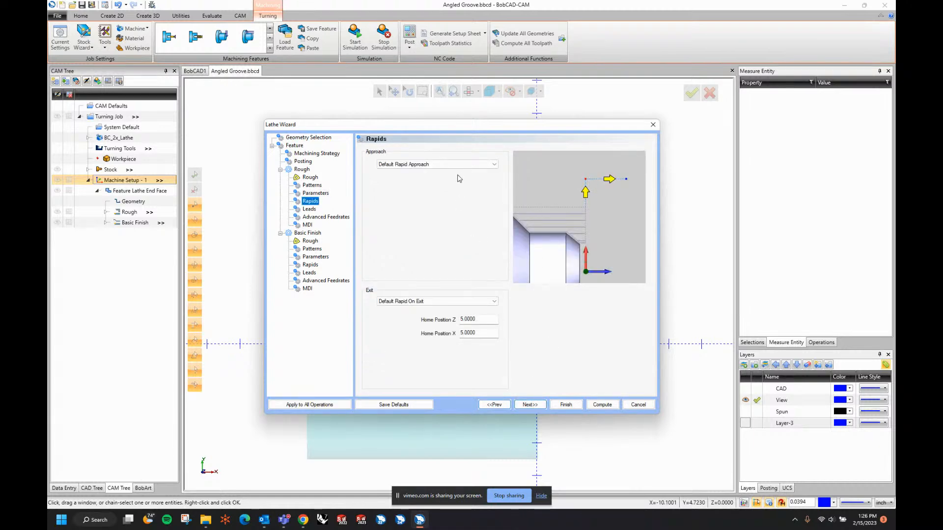
pyautogui.click(472, 301)
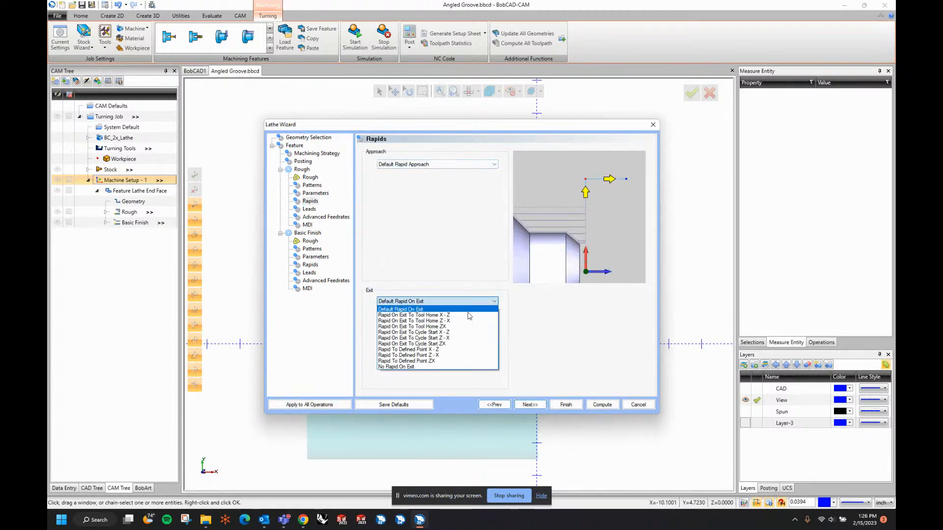
pyautogui.click(448, 332)
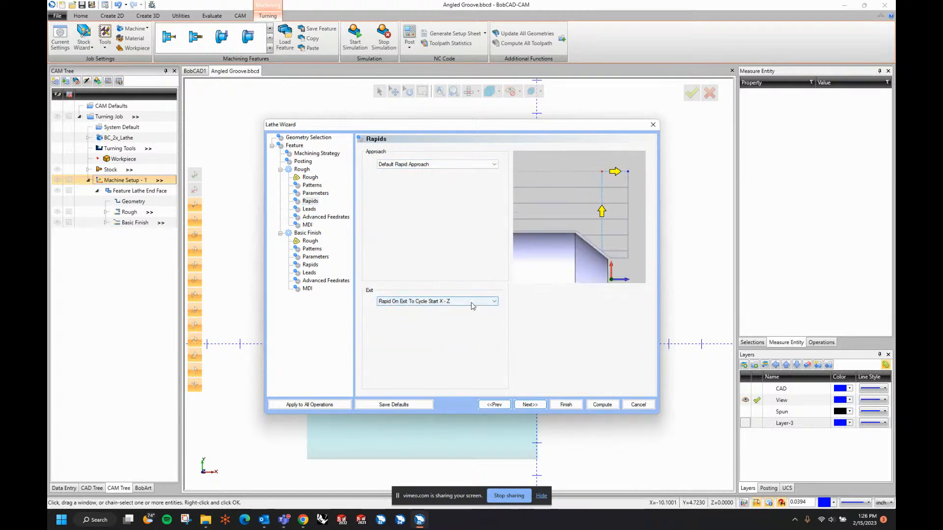
# - Set the rough lead-out to Vertical and proceed to the Basic Finish operation's tool settings
pyautogui.click(530, 404)
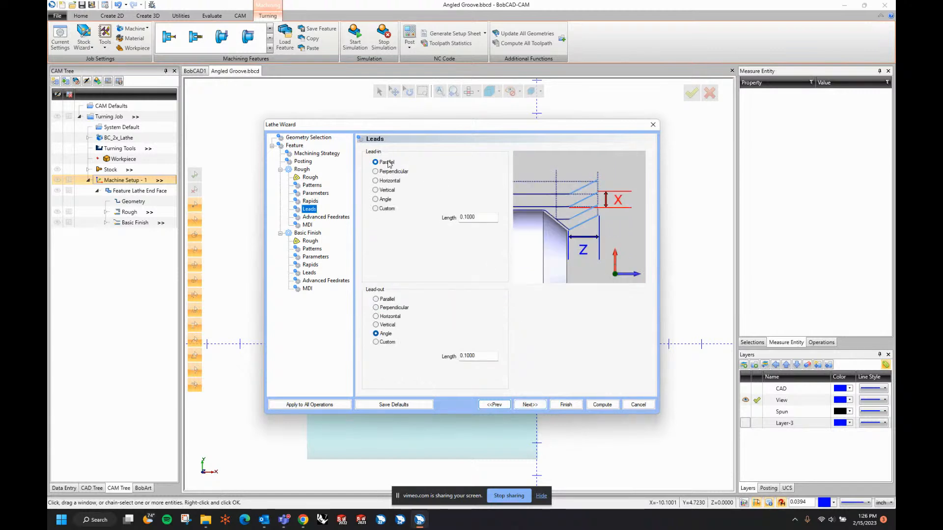
pyautogui.click(389, 325)
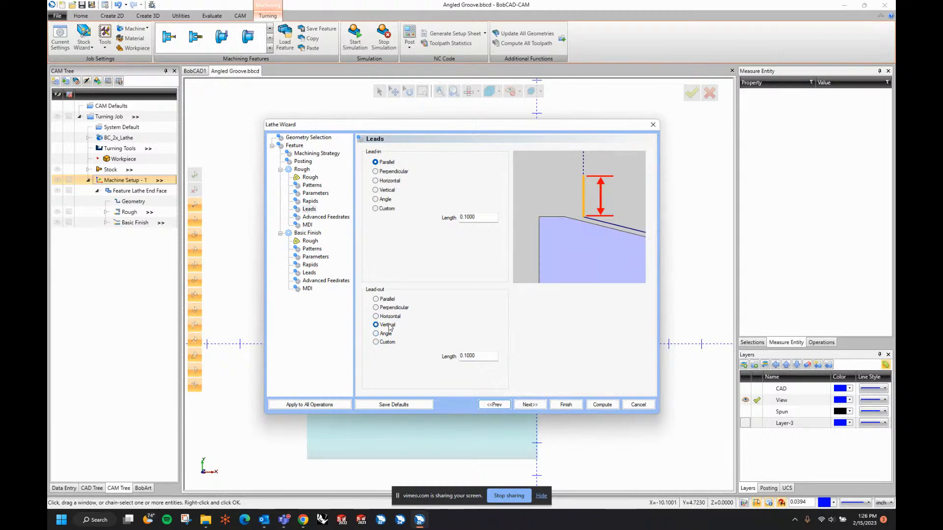
pyautogui.click(535, 406)
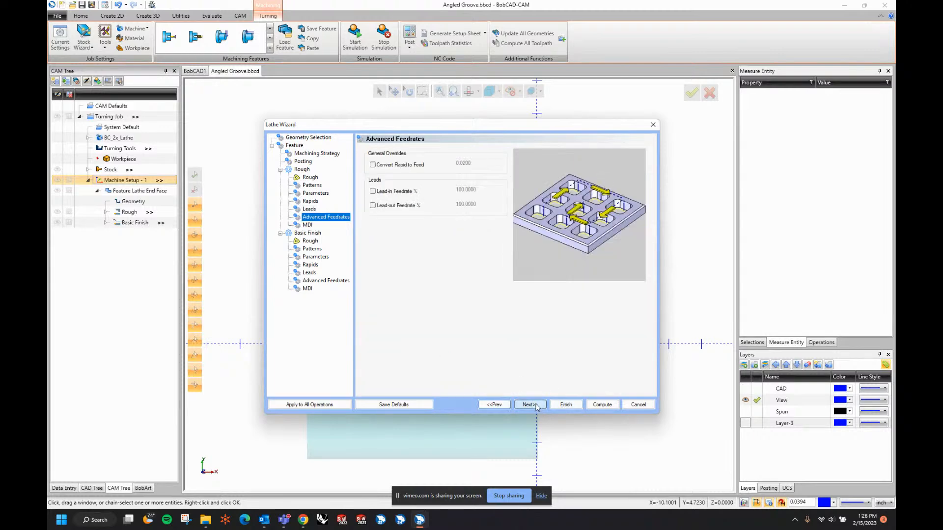
pyautogui.click(536, 407)
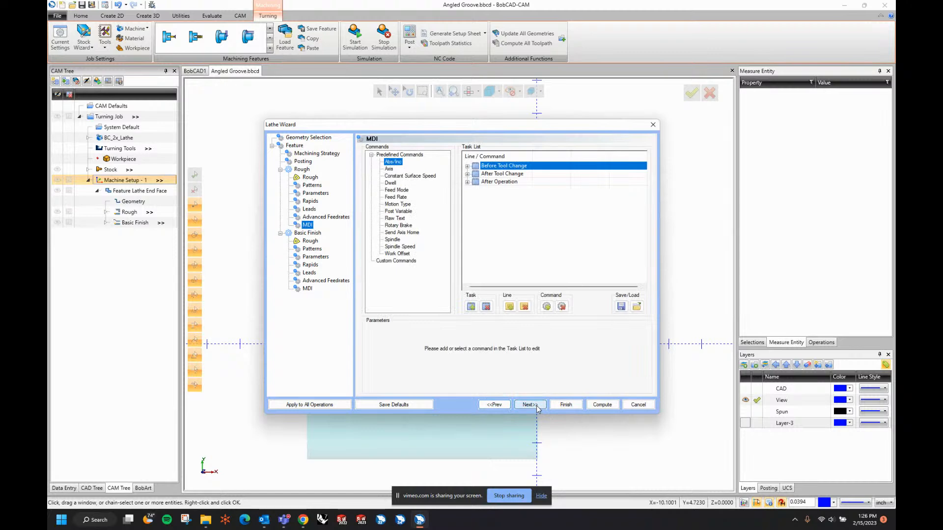
pyautogui.click(529, 405)
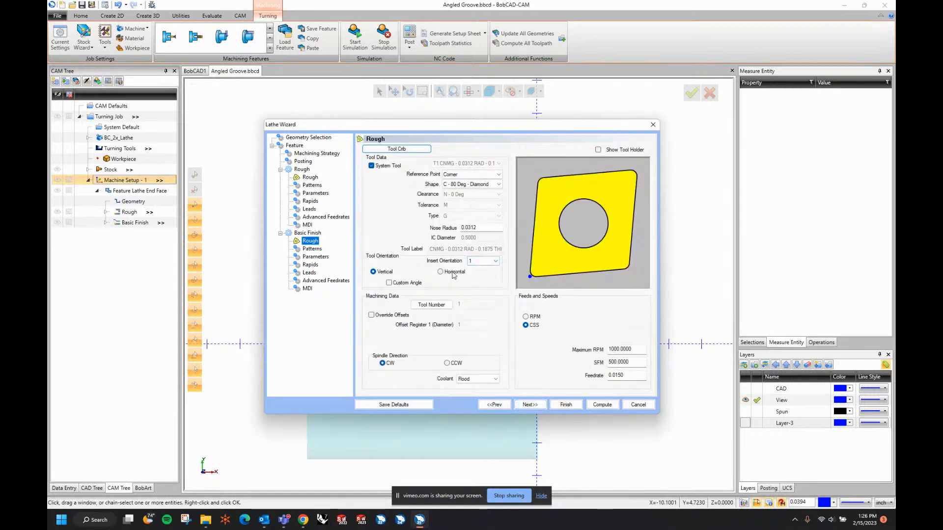
# - Set the Basic Finish pattern to Alternate with Both and Include angled walls, and an overlap of 0.025
pyautogui.click(519, 406)
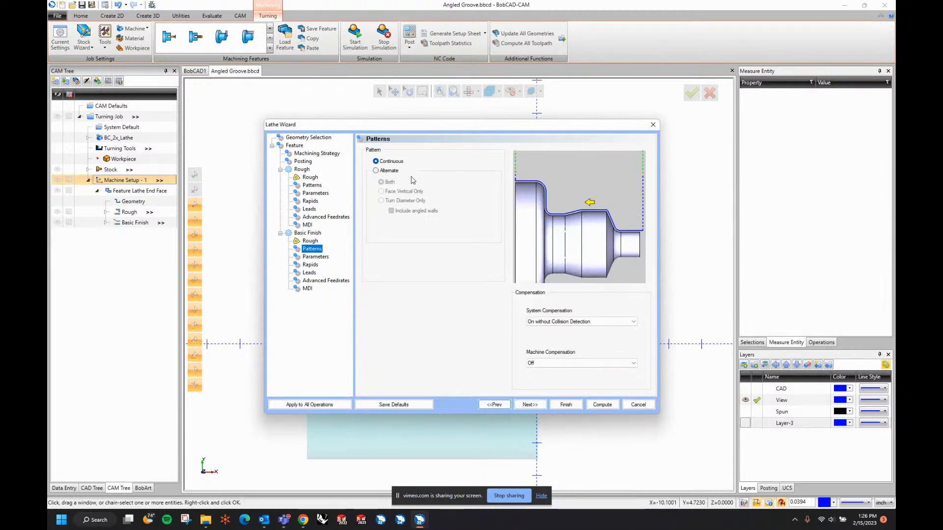
pyautogui.click(387, 171)
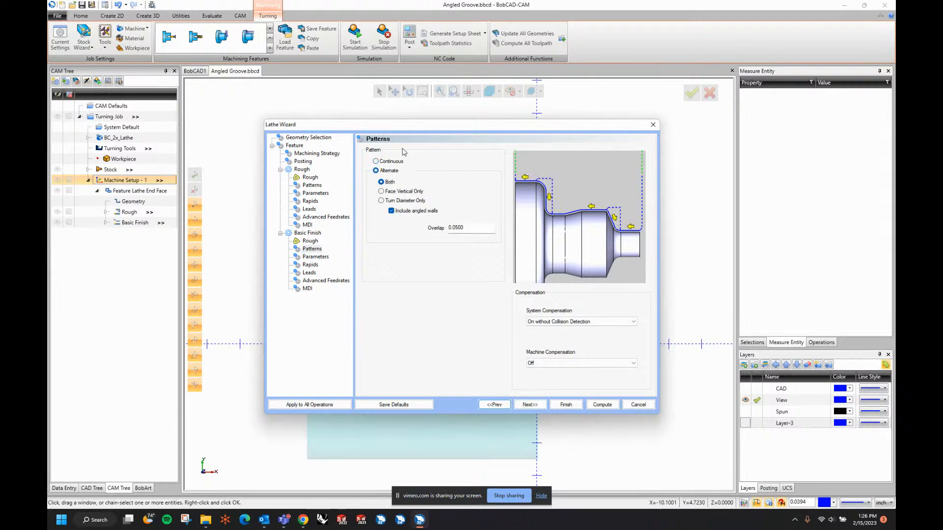
pyautogui.moveTo(406, 126); pyautogui.dragTo(430, 122)
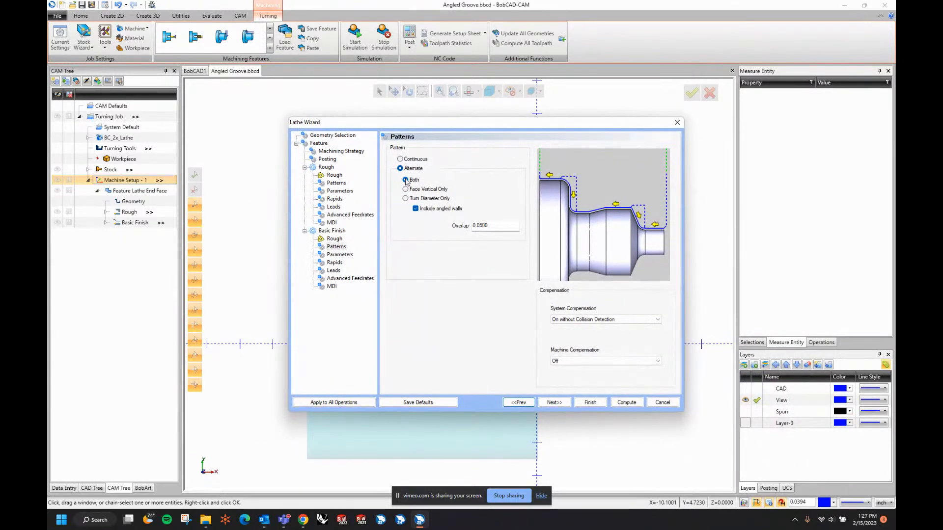
pyautogui.moveTo(492, 226); pyautogui.dragTo(480, 226)
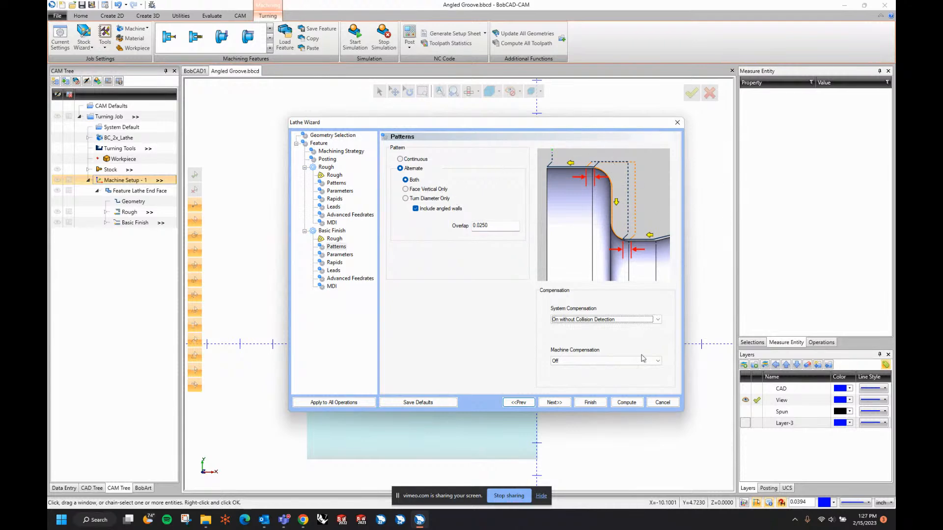
# - Keep the default Basic Finish parameters and rapids and proceed to its lead settings
pyautogui.click(554, 403)
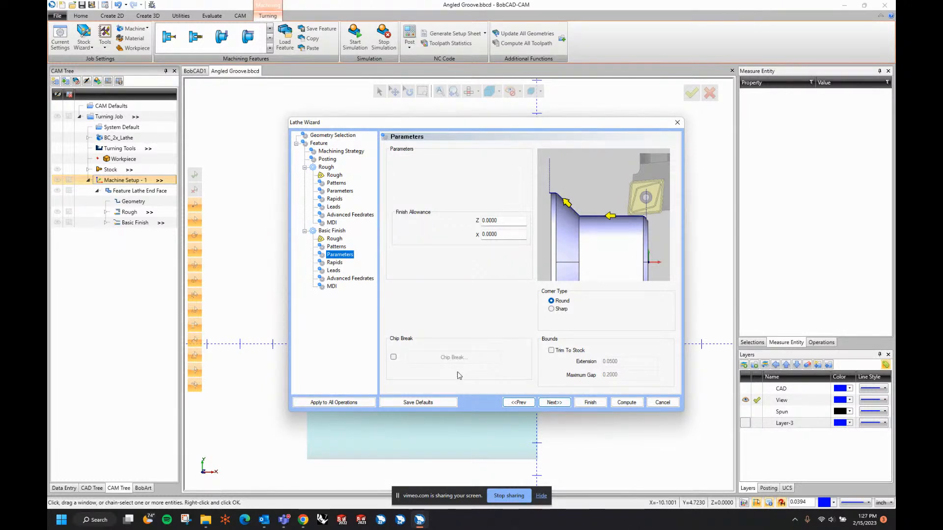
pyautogui.click(557, 403)
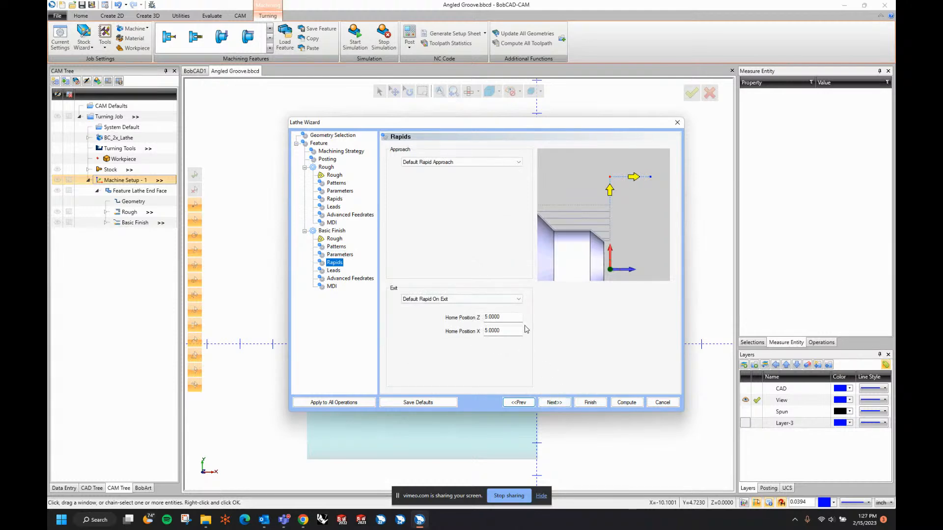
pyautogui.click(554, 403)
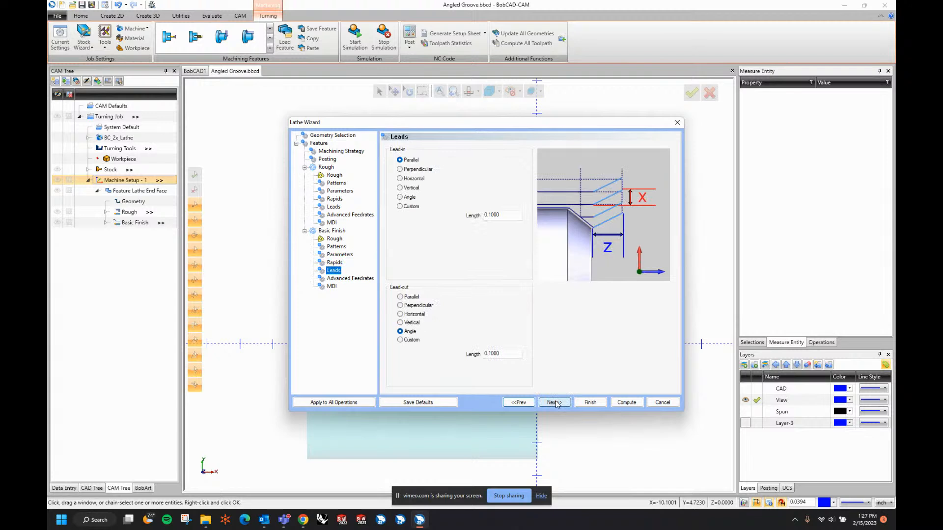
# - Set the Basic Finish lead-out to Vertical, keep the default feedrate and MDI settings, and compute the turning feature's toolpath
pyautogui.click(411, 323)
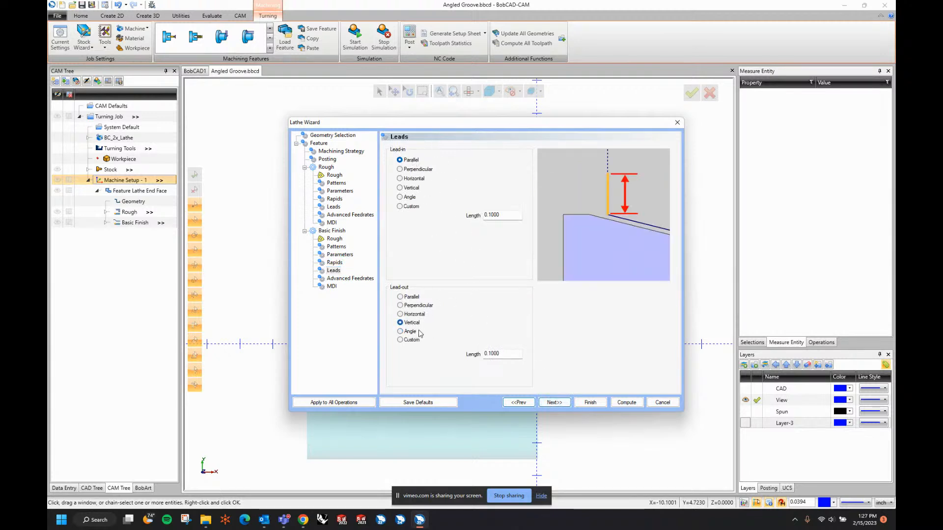
pyautogui.click(551, 403)
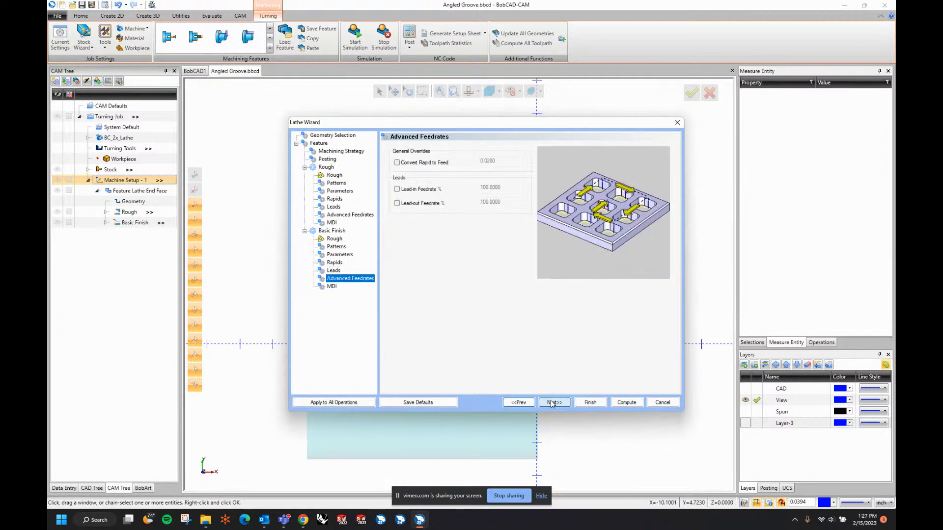
pyautogui.click(550, 403)
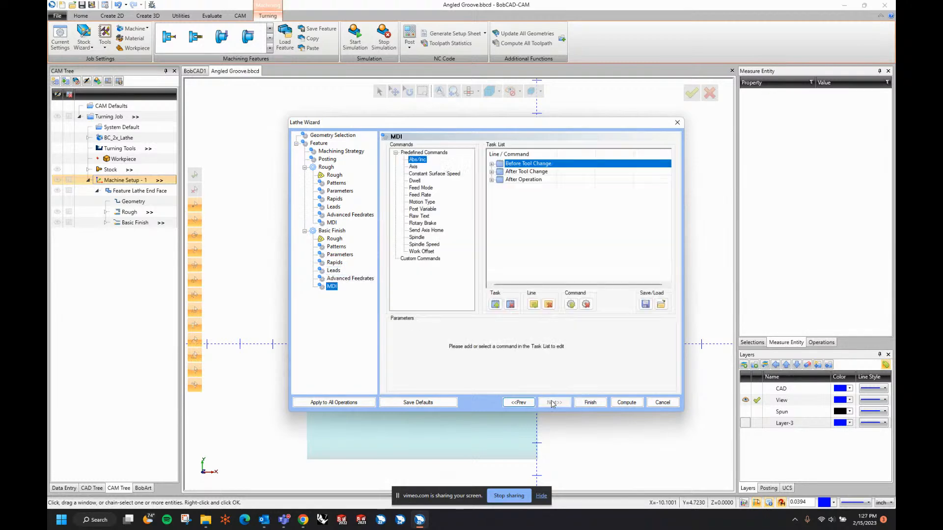
pyautogui.click(621, 404)
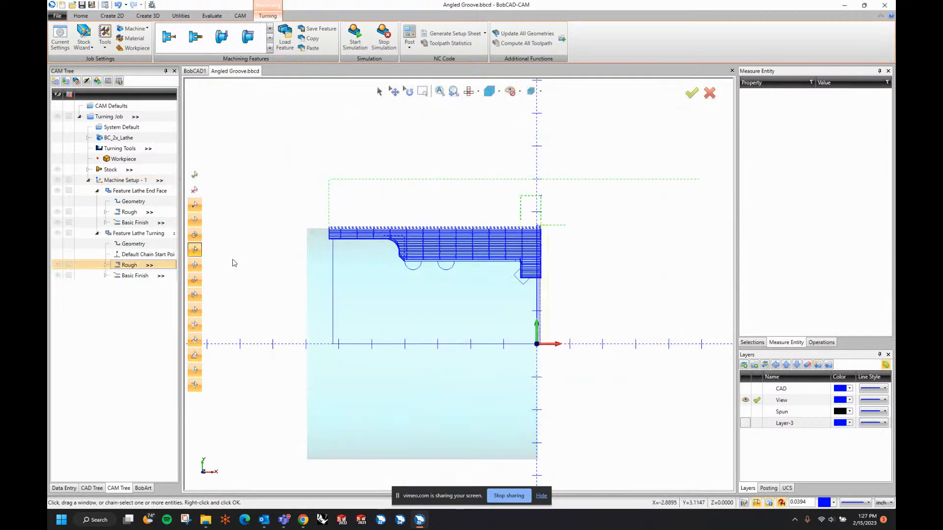
# - Blank all toolpaths of Machine Setup - 1 and display only the Feature Lathe Turning rough toolpath for a close inspection
pyautogui.click(57, 180)
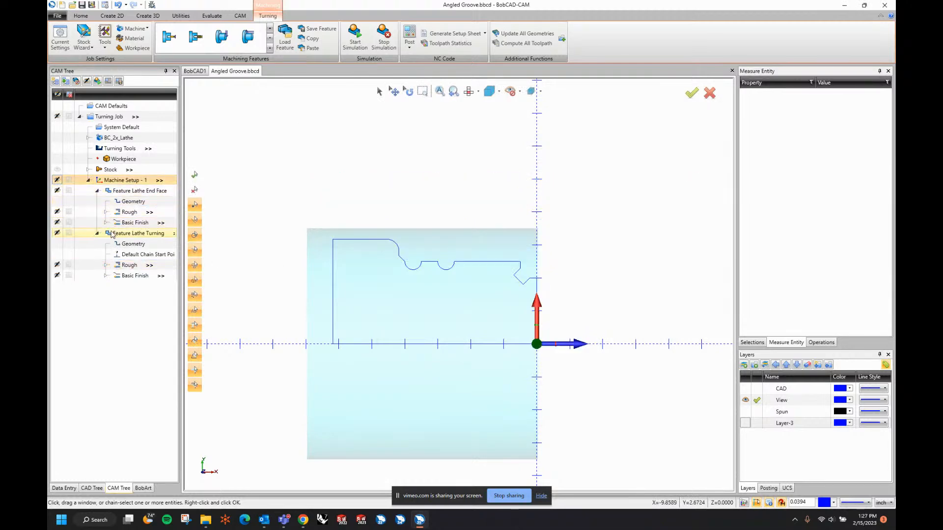
pyautogui.click(129, 266)
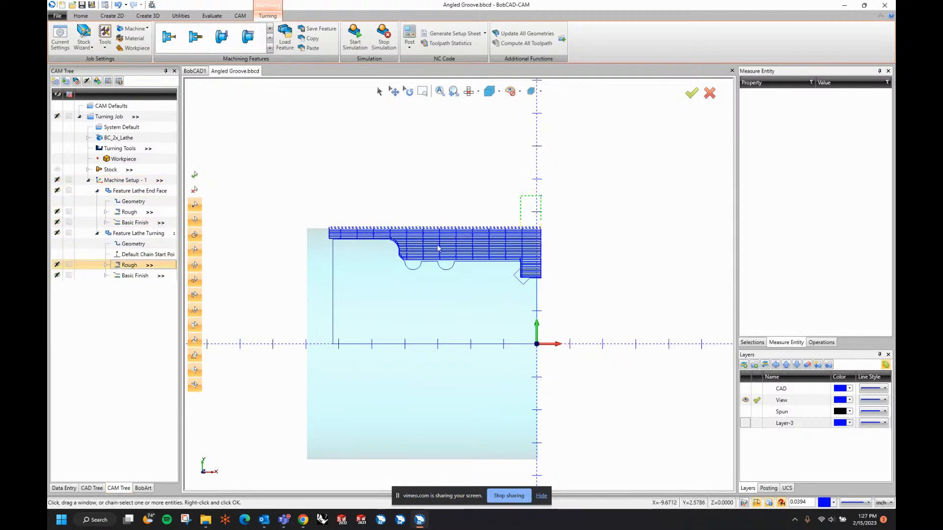
pyautogui.scroll(5, 439, 248)
pyautogui.scroll(-2, 287, 221)
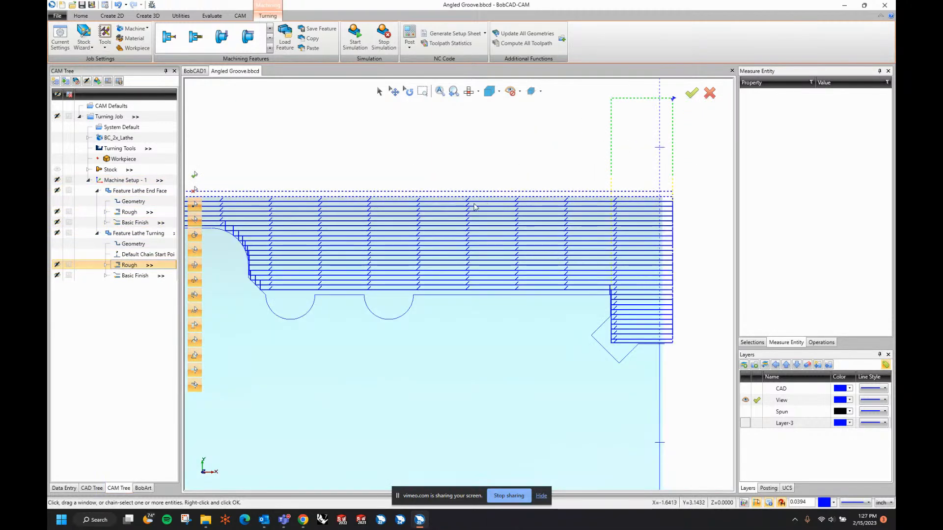
# - Backplot the Feature Lathe Turning rough operation, stepping through the moves of its first pass, and close the backplot
pyautogui.rightClick(131, 267)
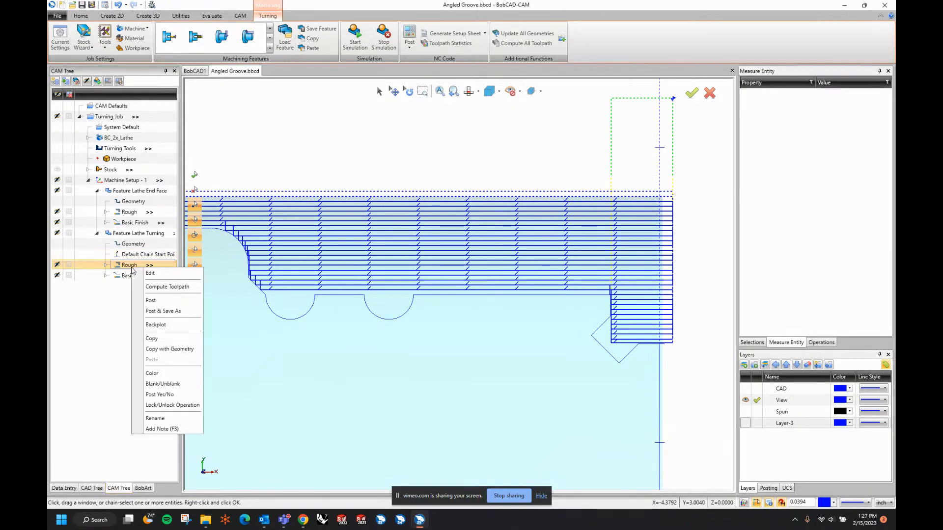
pyautogui.click(156, 325)
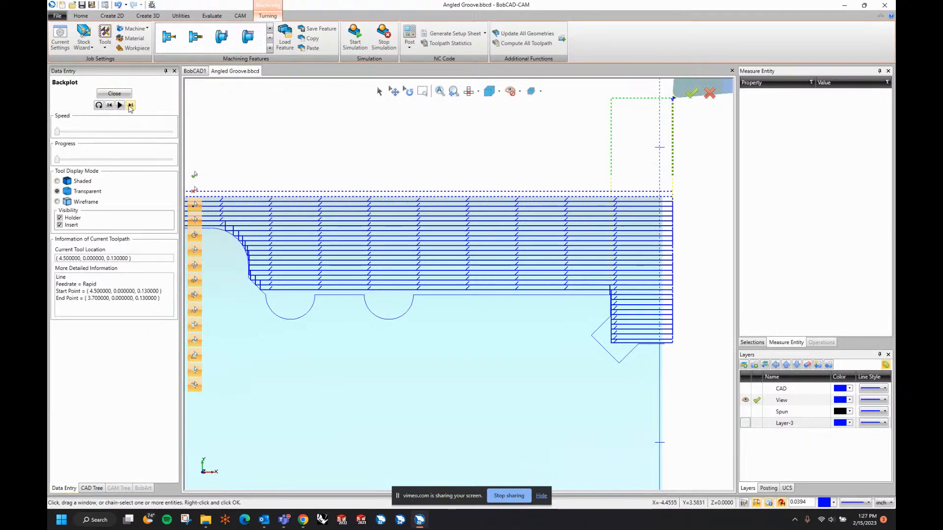
pyautogui.click(130, 106)
pyautogui.click(130, 106)
pyautogui.click(131, 106)
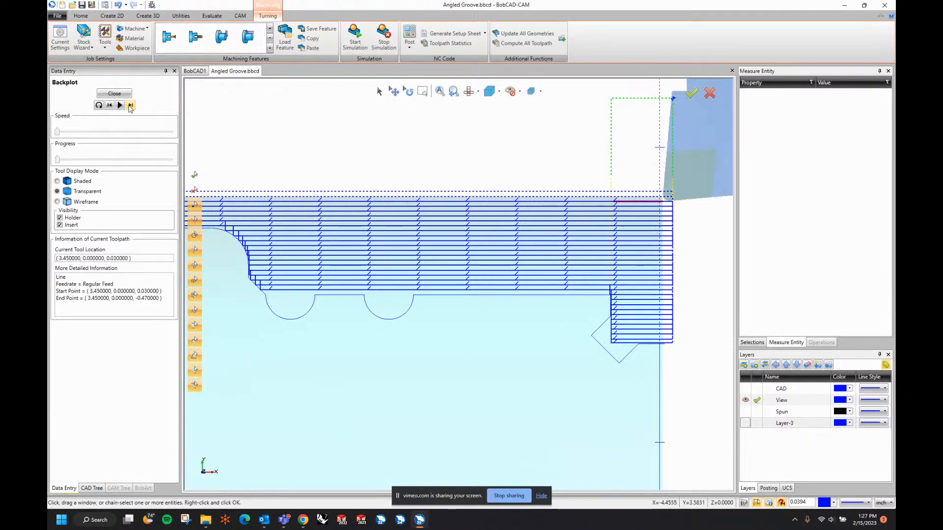
pyautogui.click(130, 106)
pyautogui.click(130, 106)
pyautogui.click(130, 106)
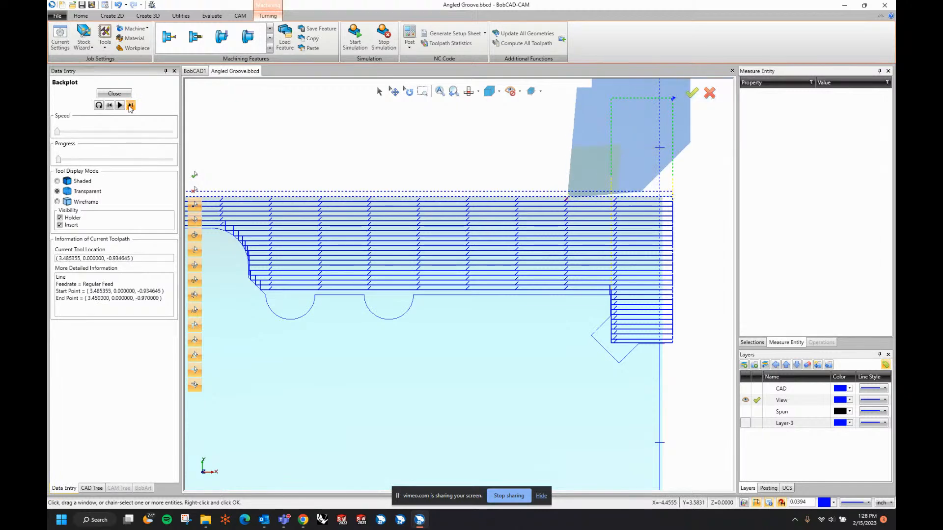
pyautogui.click(131, 106)
pyautogui.click(130, 106)
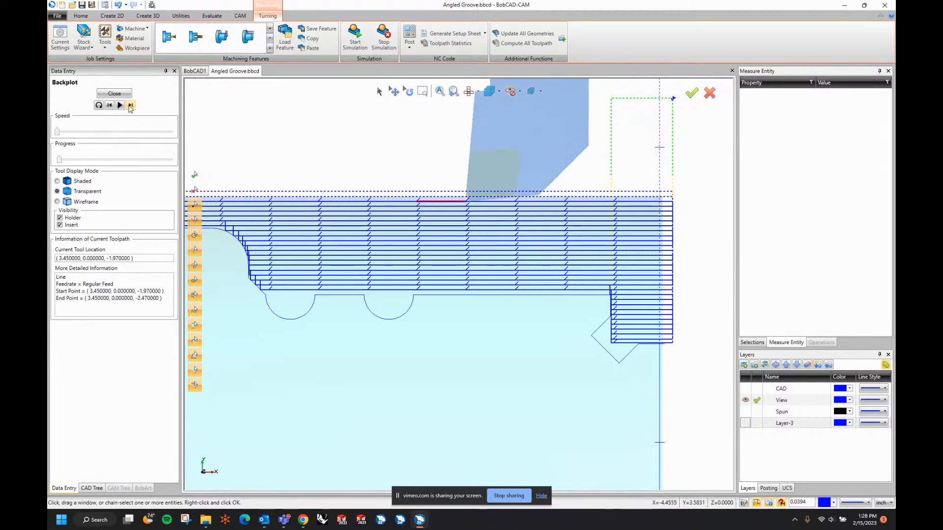
pyautogui.click(130, 106)
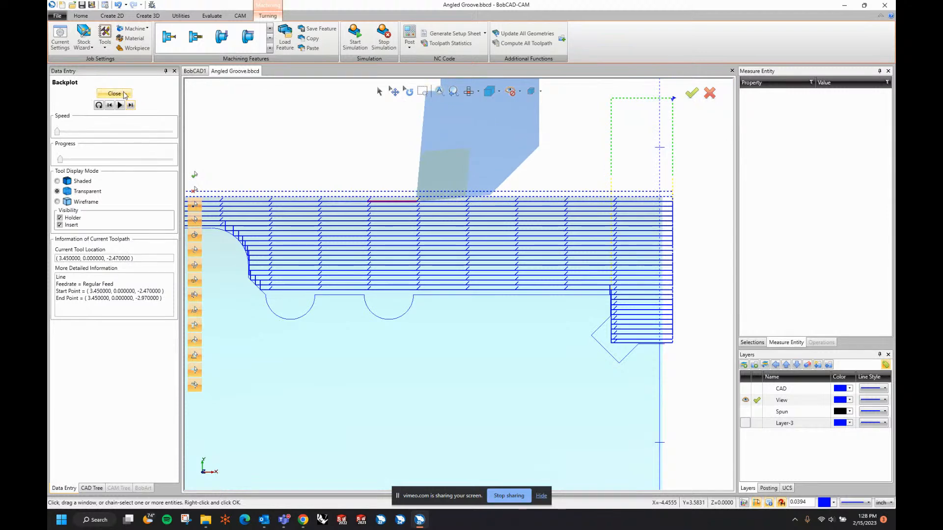
pyautogui.click(124, 94)
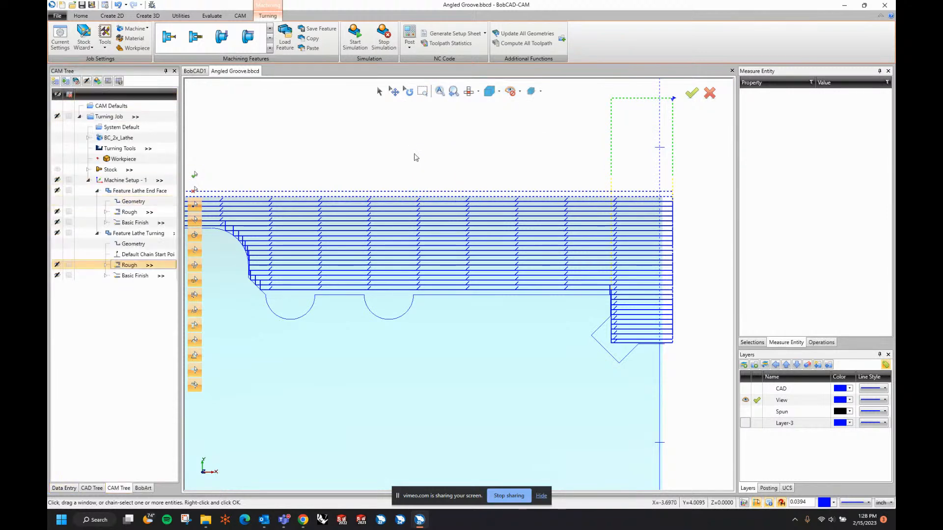
# - Start the machining simulation, make the stock opaque, and view it from the front
pyautogui.scroll(-4, 413, 157)
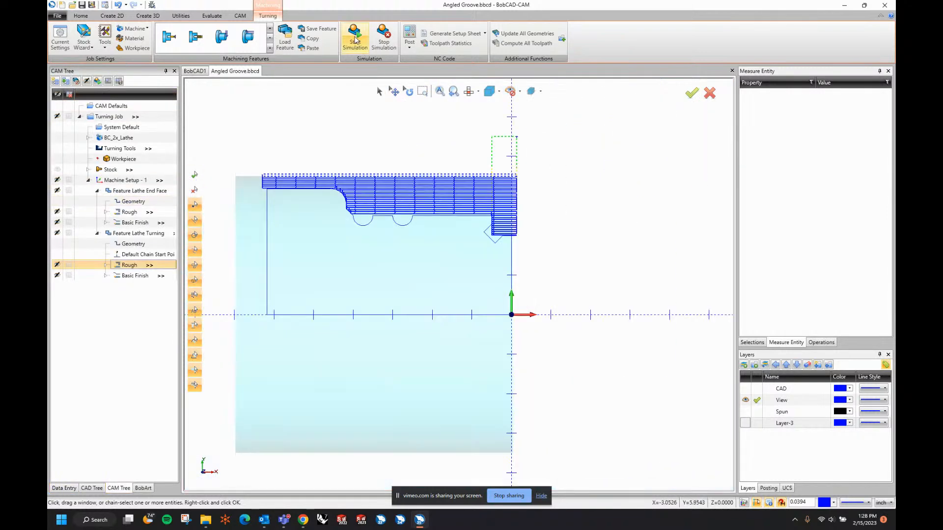
pyautogui.click(355, 40)
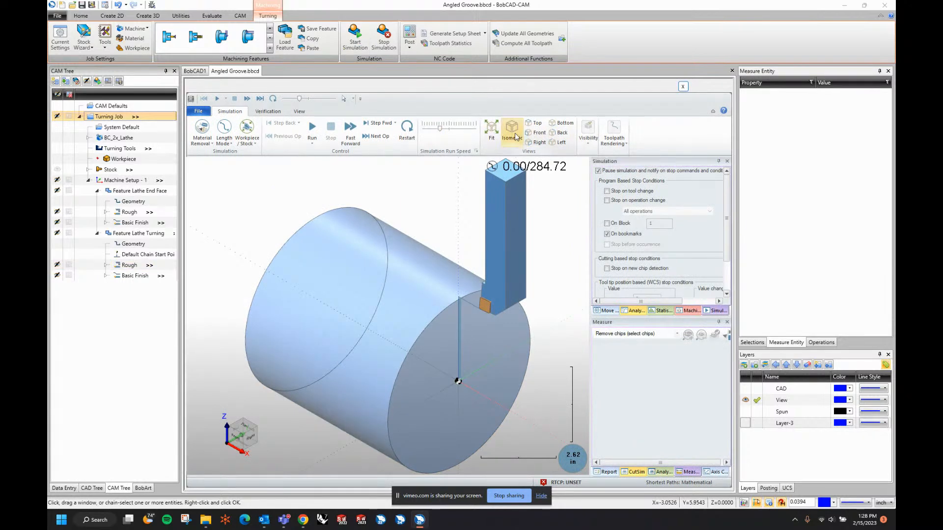
pyautogui.click(580, 142)
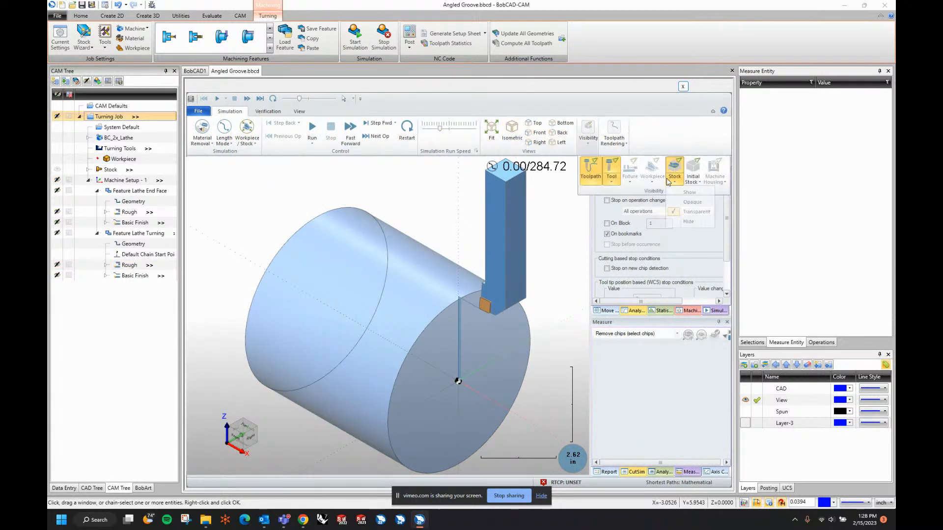
pyautogui.click(692, 202)
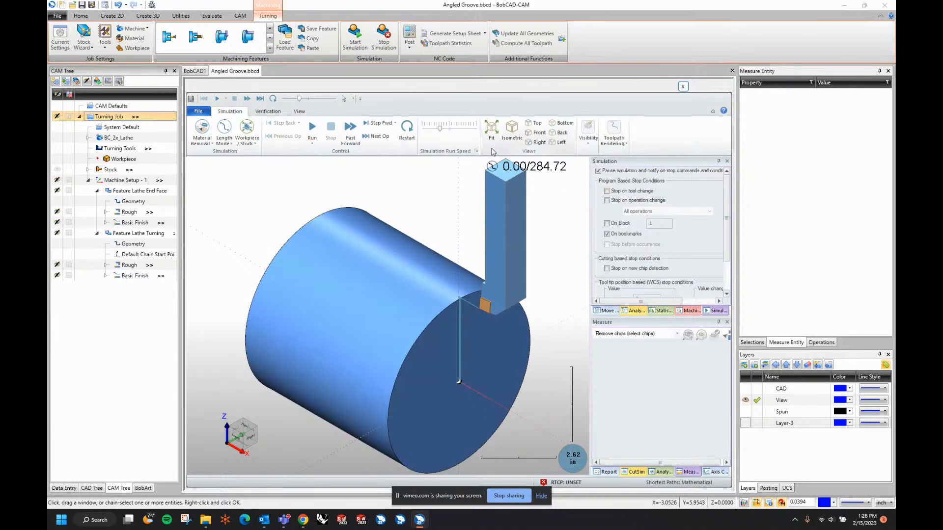
pyautogui.click(534, 135)
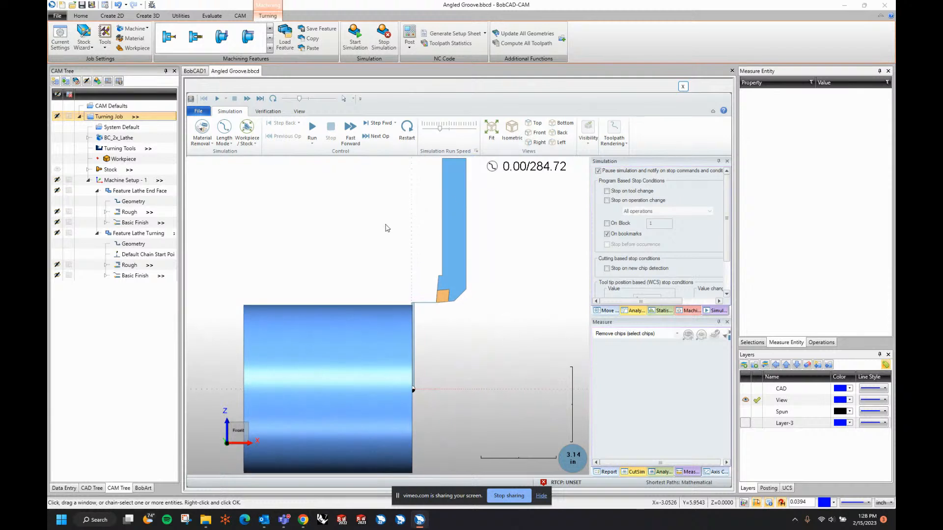
pyautogui.click(620, 142)
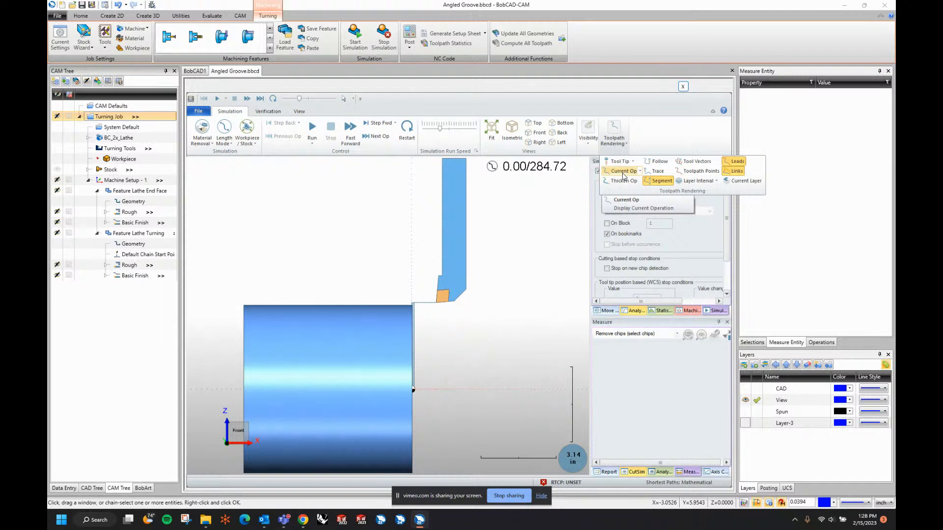
pyautogui.click(425, 353)
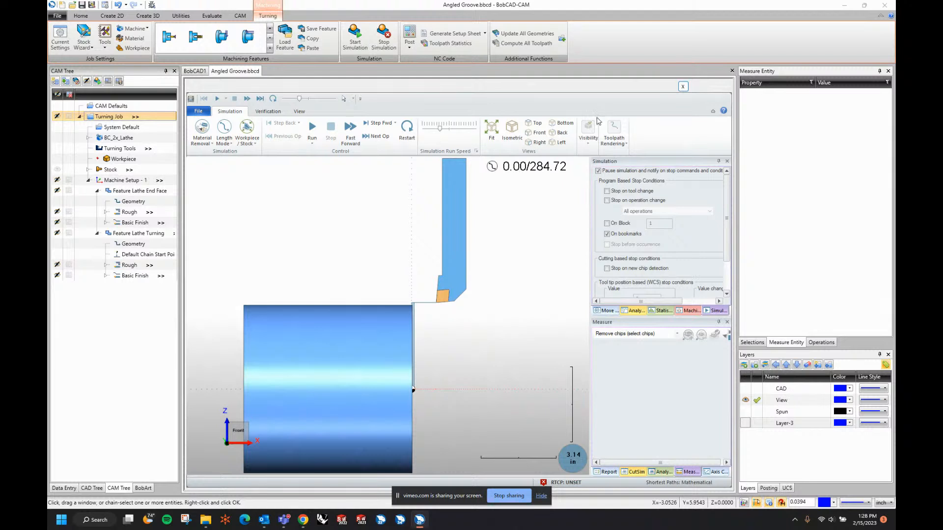
pyautogui.click(594, 142)
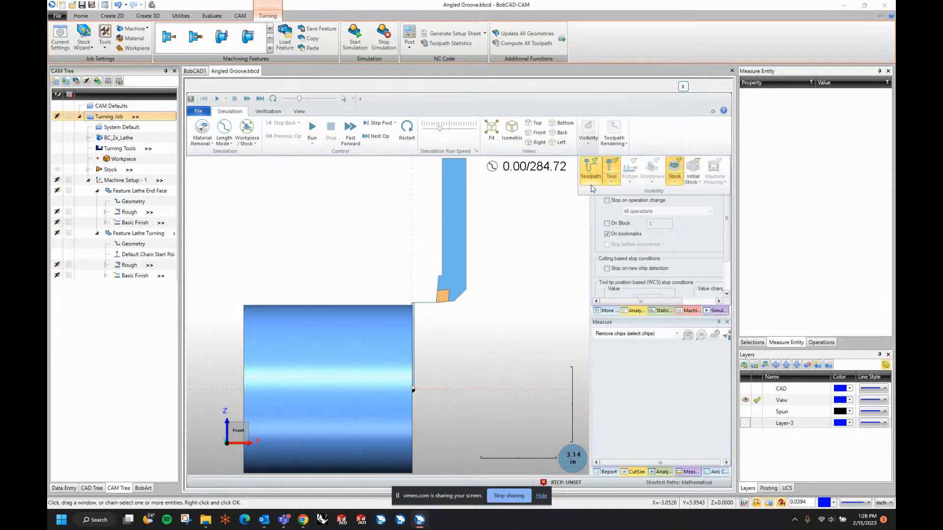
pyautogui.click(612, 144)
pyautogui.click(662, 145)
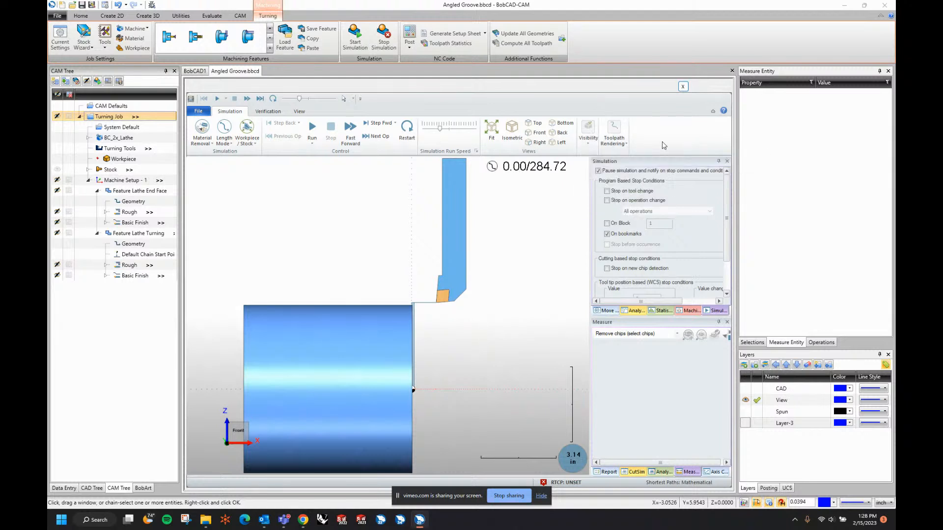
# - Try running the simulation in NC mode at a slower speed, and reset it to the start
pyautogui.click(224, 142)
pyautogui.click(244, 159)
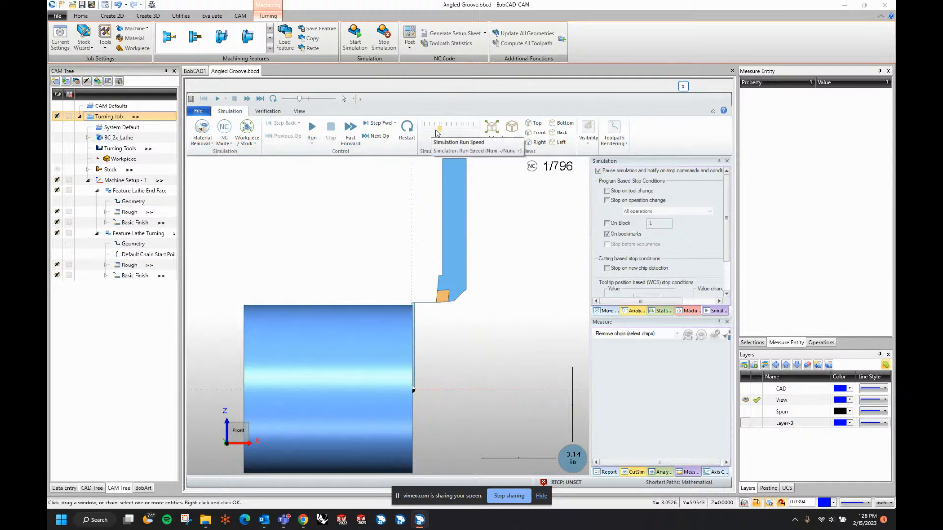
pyautogui.click(435, 133)
pyautogui.click(312, 128)
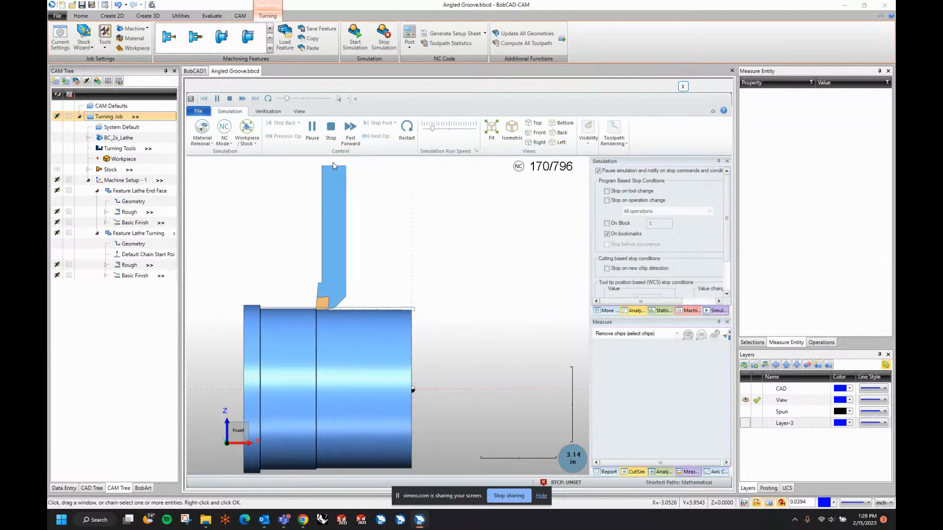
pyautogui.click(331, 129)
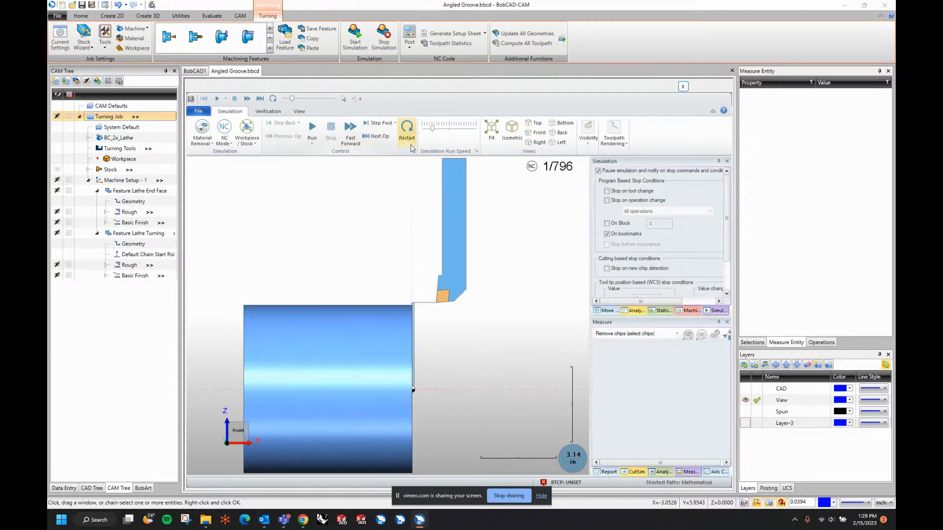
# - Switch the simulation to Length mode and run it from the start at a reduced run speed
pyautogui.click(224, 139)
pyautogui.click(237, 179)
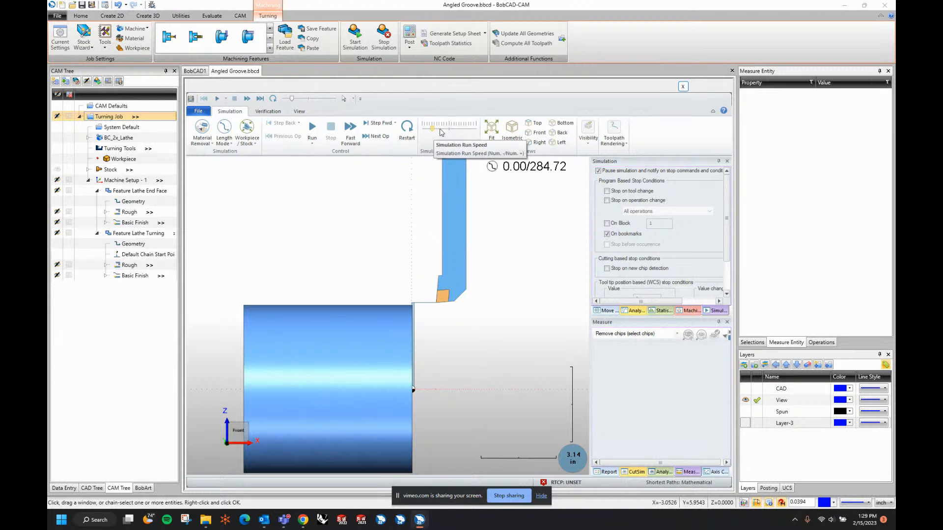
pyautogui.click(439, 131)
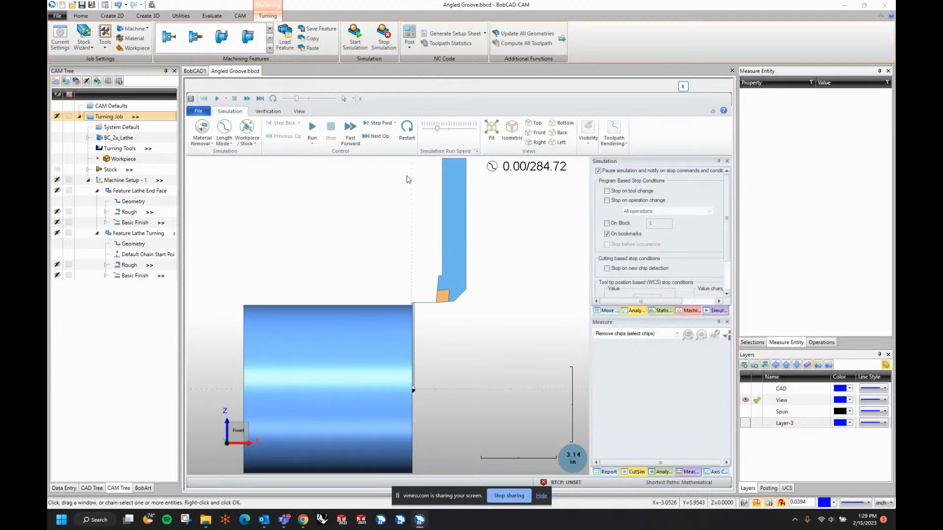
pyautogui.click(311, 137)
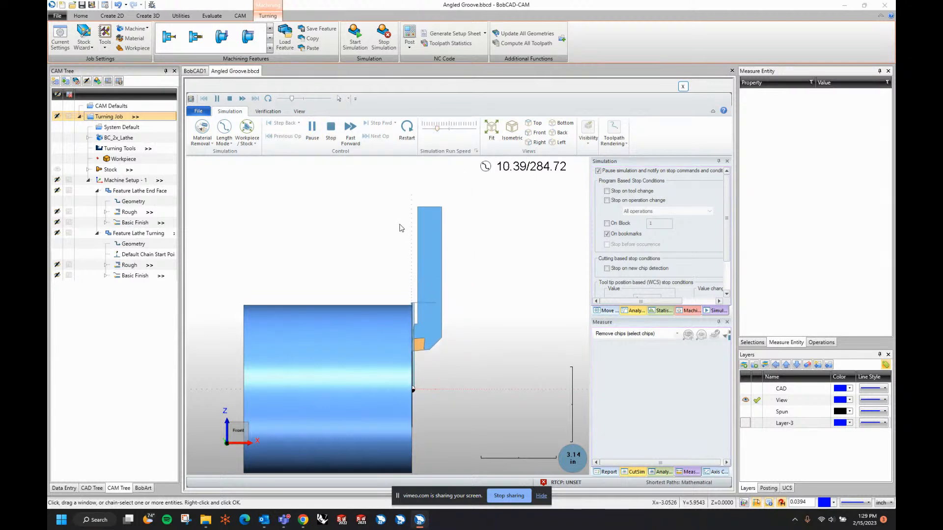
pyautogui.click(435, 131)
pyautogui.click(438, 132)
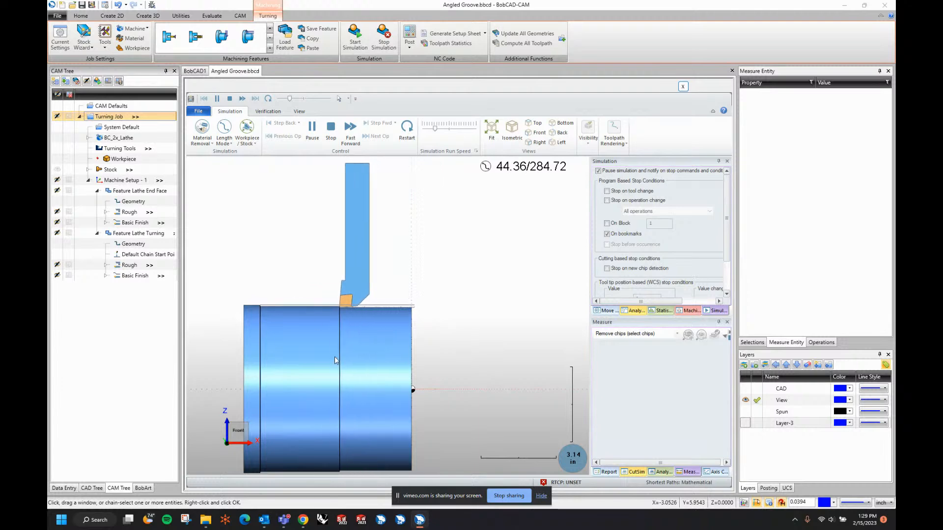
# - Examine the OD roughing passes near the curved shoulder up close and at an angle while the simulation runs
pyautogui.scroll(1, 285, 315)
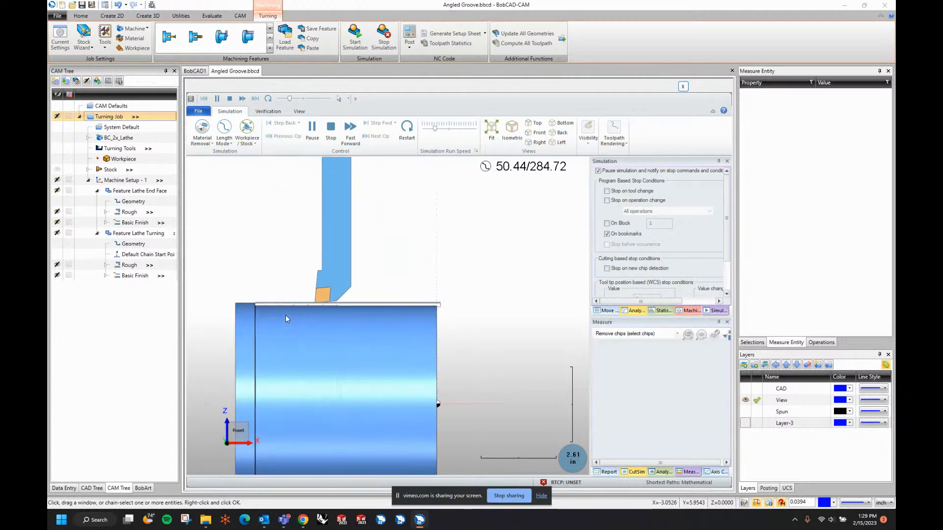
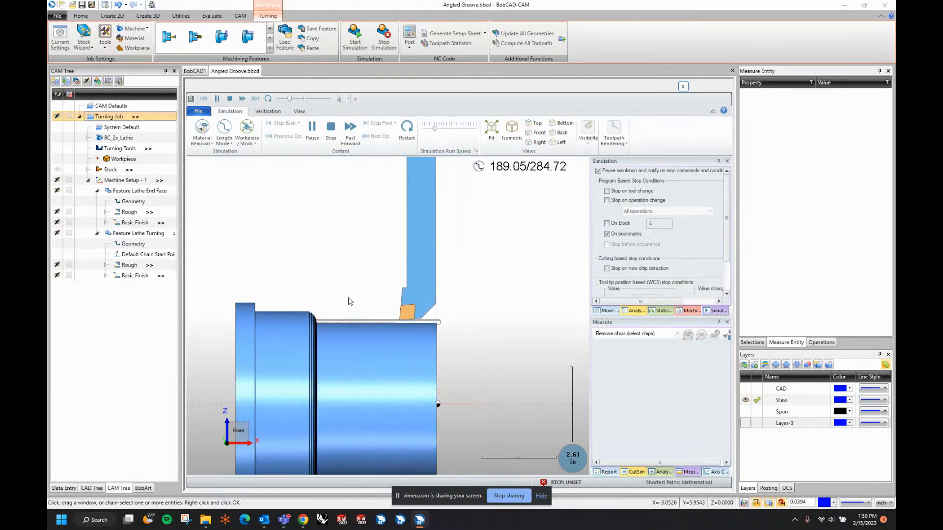
pyautogui.moveTo(339, 348); pyautogui.dragTo(320, 320, button='middle')
pyautogui.scroll(2, 329, 320)
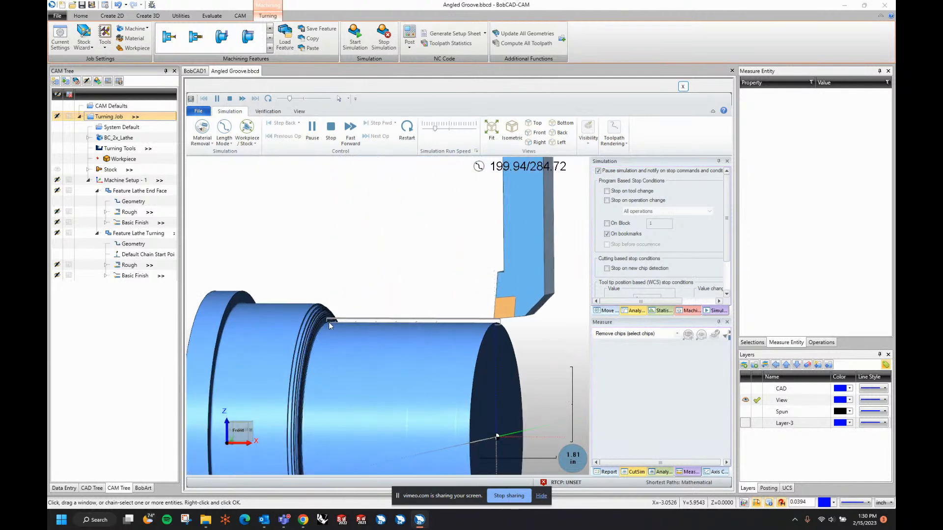
pyautogui.scroll(2, 329, 322)
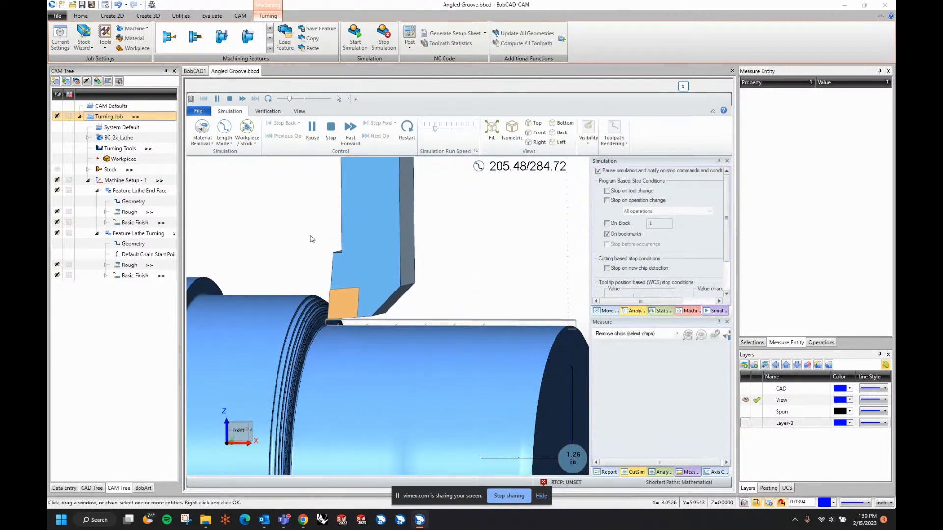
pyautogui.scroll(-1, 322, 235)
pyautogui.scroll(-1, 321, 234)
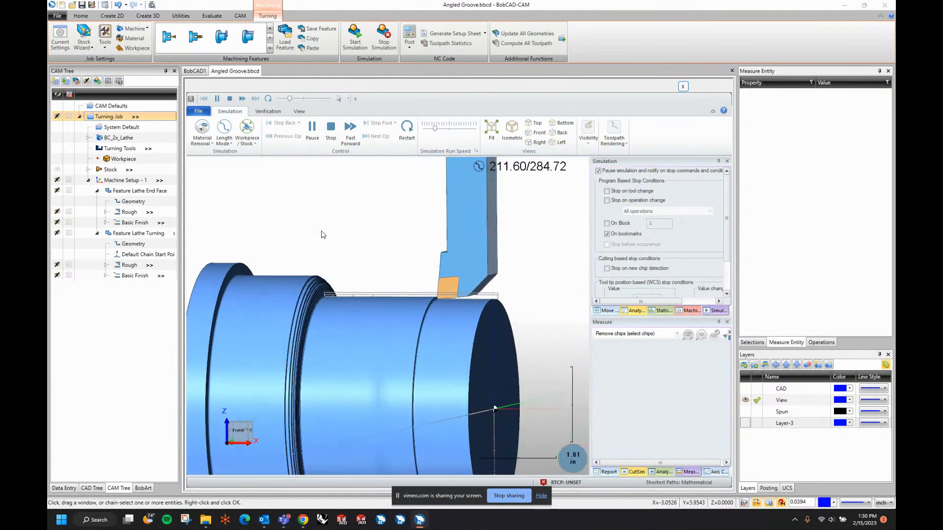
# - Close the simulation and examine the OD finish toolpath around the two round grooves of the profile
pyautogui.scroll(-1, 322, 234)
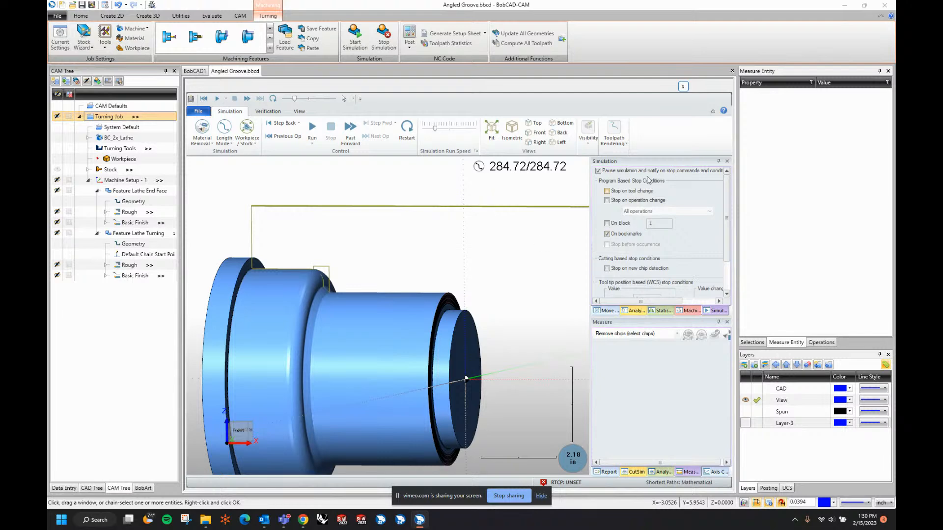
pyautogui.click(682, 87)
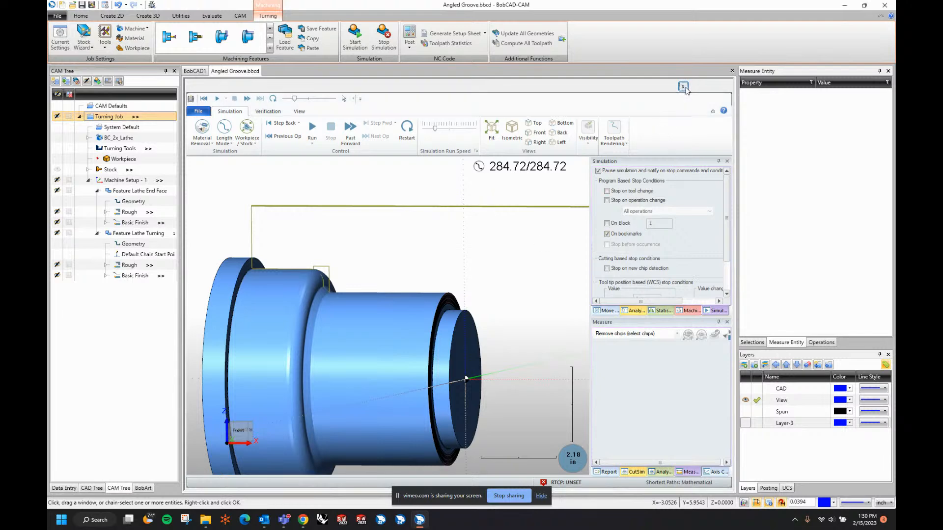
pyautogui.scroll(-2, 411, 218)
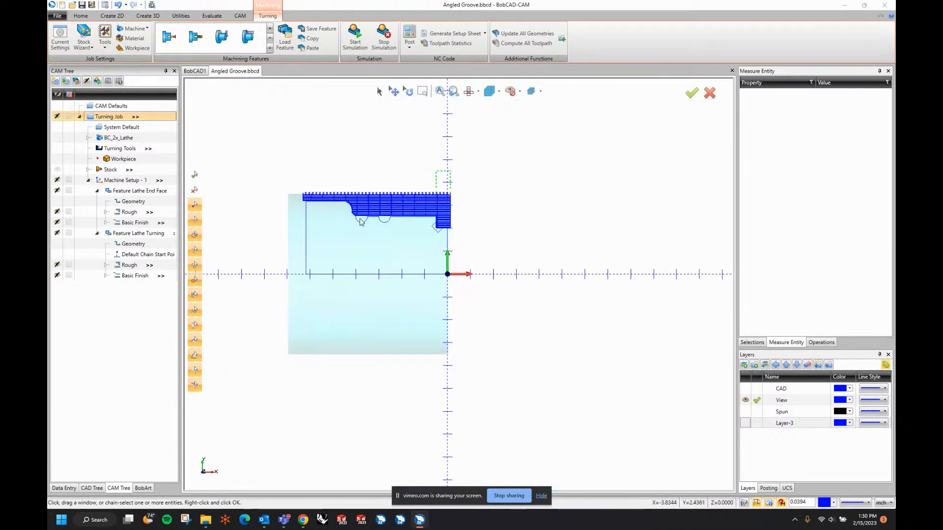
pyautogui.scroll(4, 364, 225)
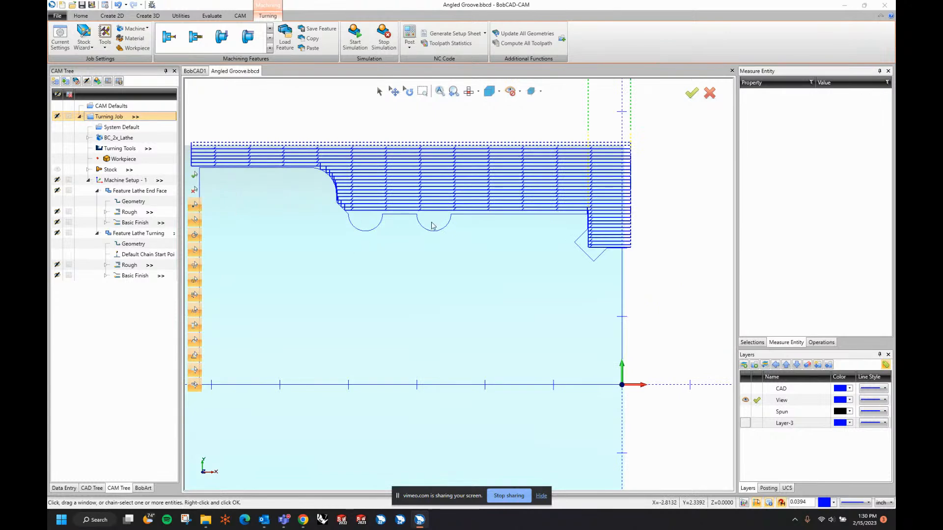
pyautogui.scroll(3, 433, 222)
pyautogui.click(130, 276)
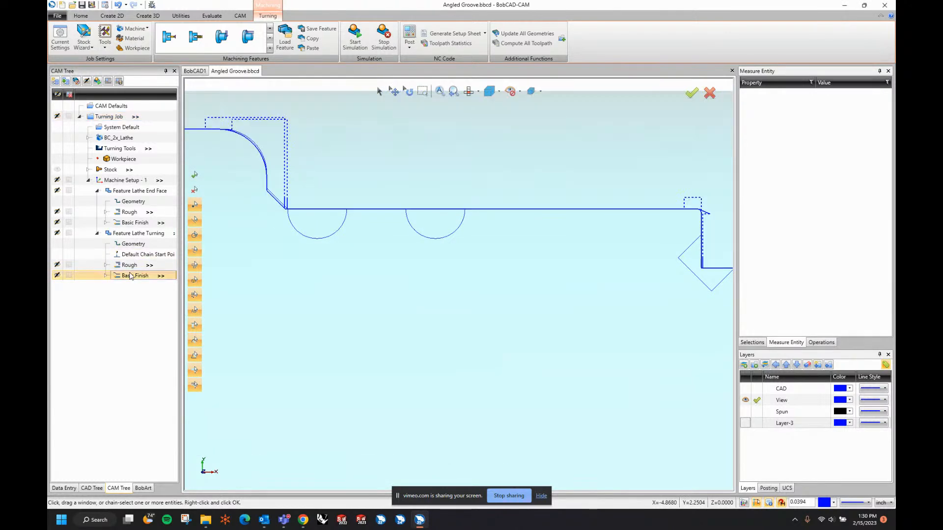
pyautogui.scroll(-2, 347, 221)
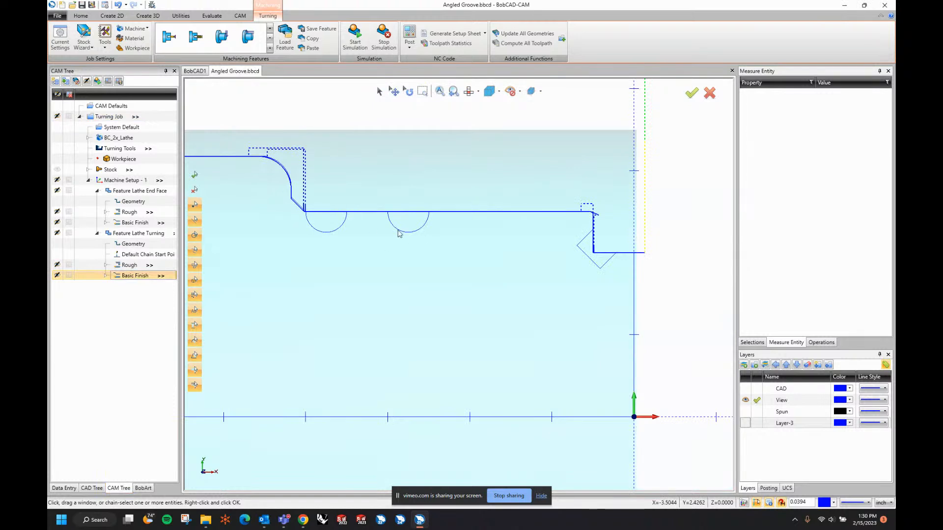
# - Collapse the end face and turning features and add a Lathe Groove feature to Machine Setup - 1
pyautogui.click(97, 191)
pyautogui.click(96, 201)
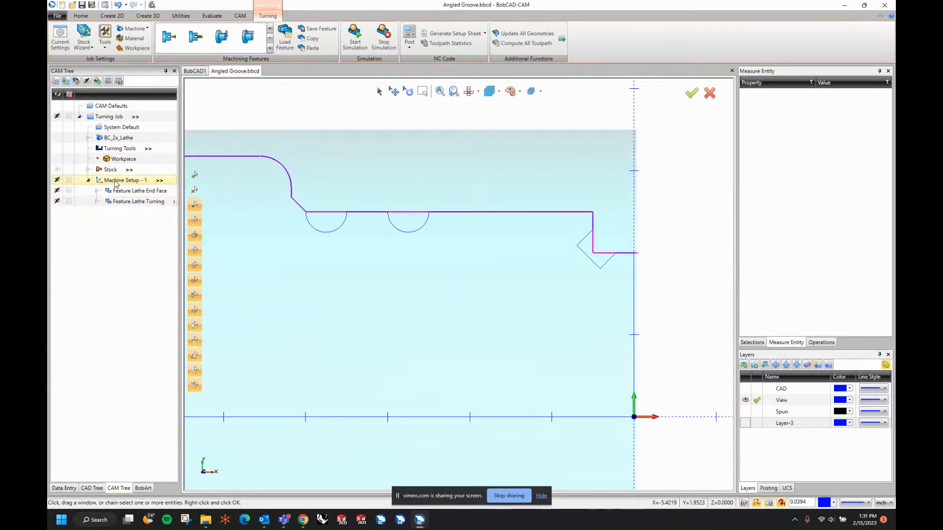
pyautogui.rightClick(116, 183)
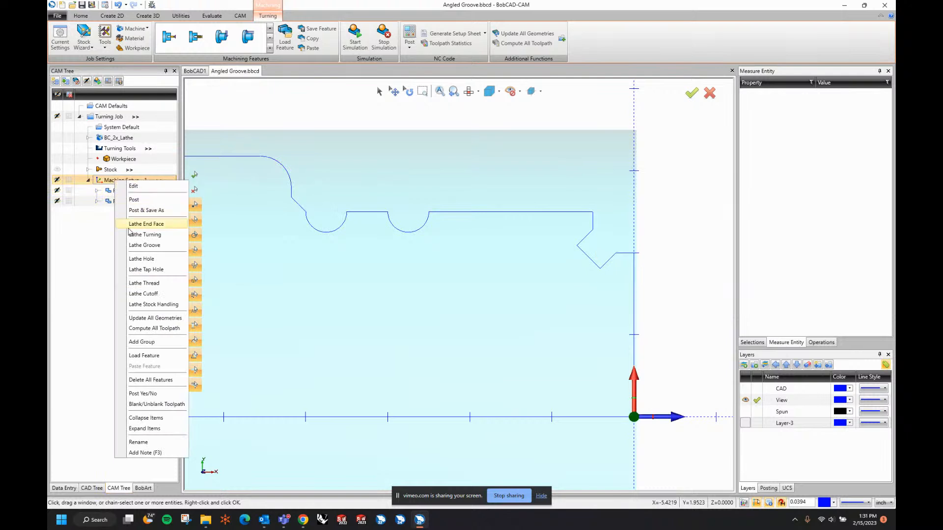
pyautogui.click(146, 246)
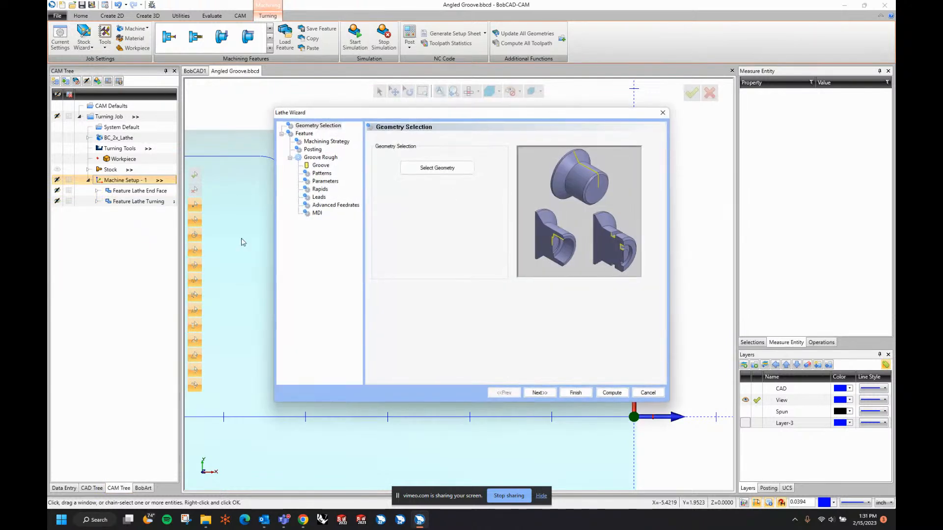
# - Select the two semicircular groove arcs as the groove feature's geometry and confirm the selection
pyautogui.click(437, 168)
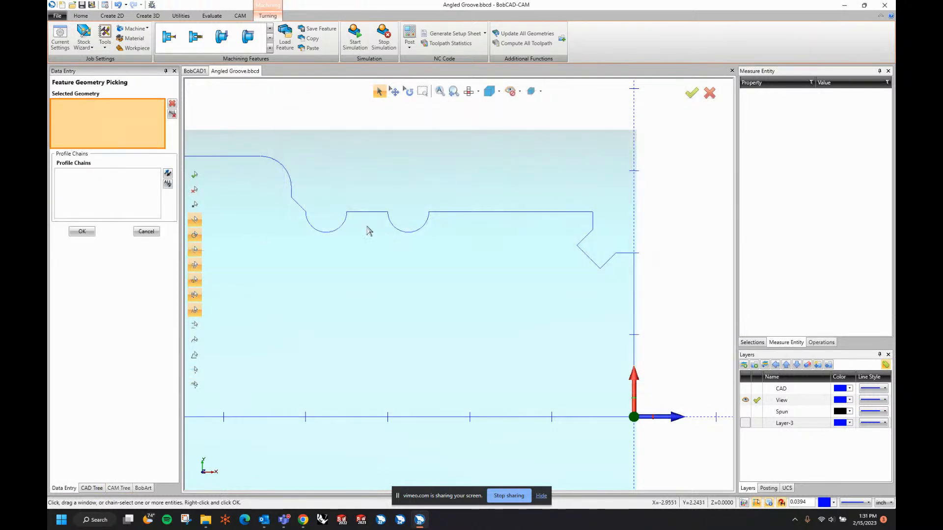
pyautogui.click(341, 227)
pyautogui.click(402, 235)
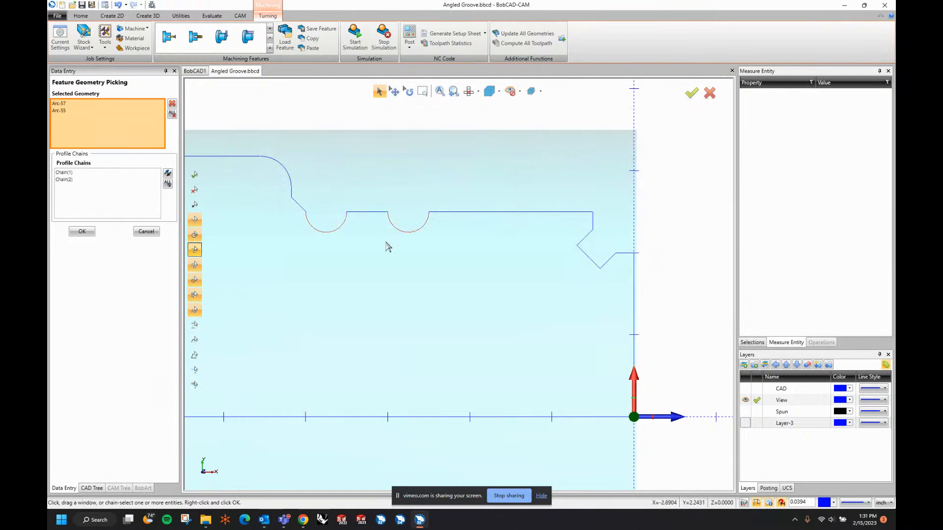
pyautogui.scroll(4, 320, 216)
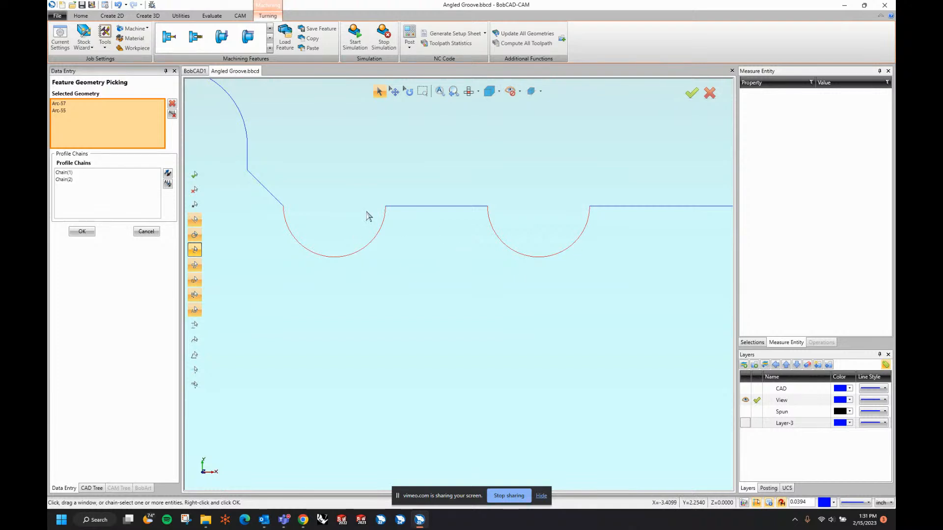
pyautogui.rightClick(445, 252)
pyautogui.click(458, 254)
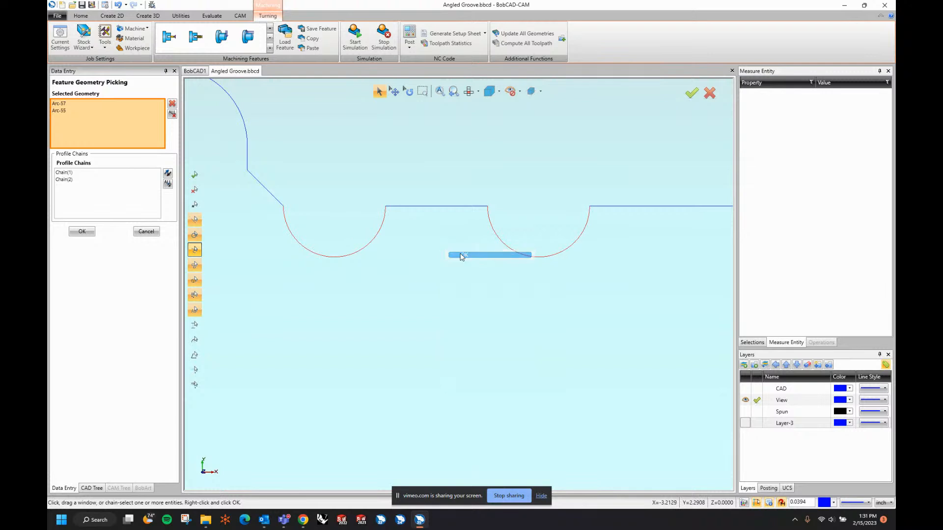
# - Set the groove feature to type OD and region 1, with the top of feature taken from geometry
pyautogui.click(538, 392)
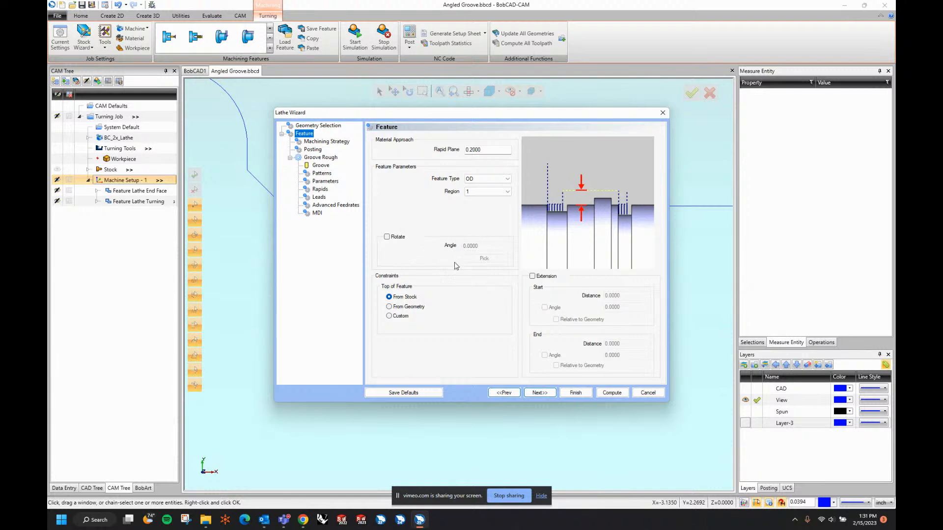
pyautogui.click(489, 181)
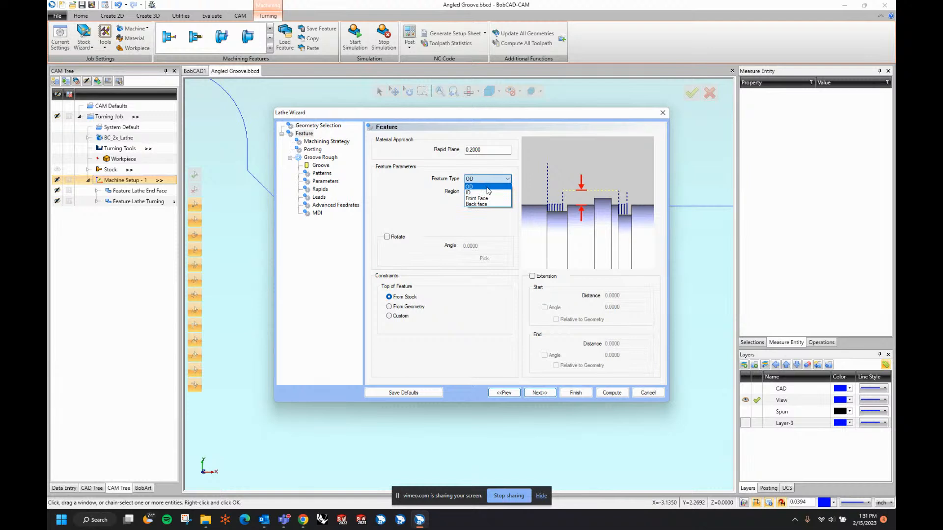
pyautogui.click(489, 186)
pyautogui.click(489, 192)
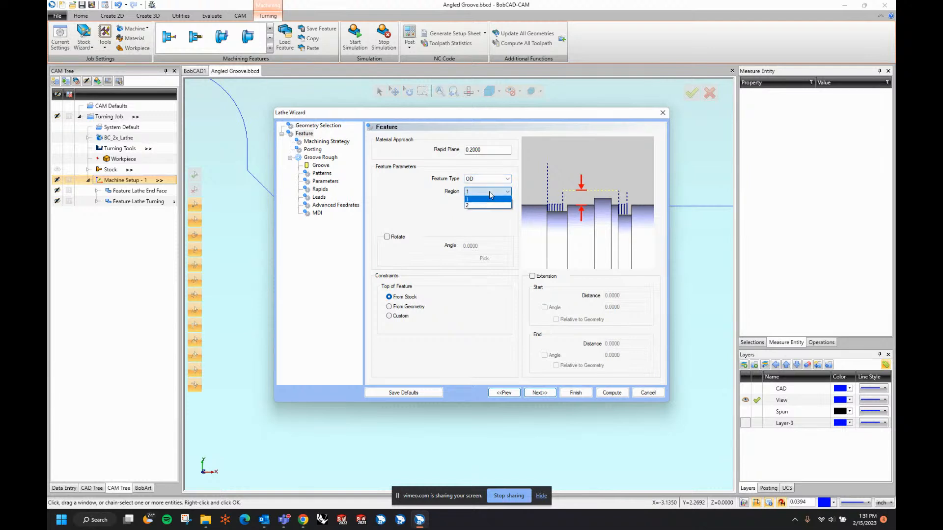
pyautogui.click(489, 199)
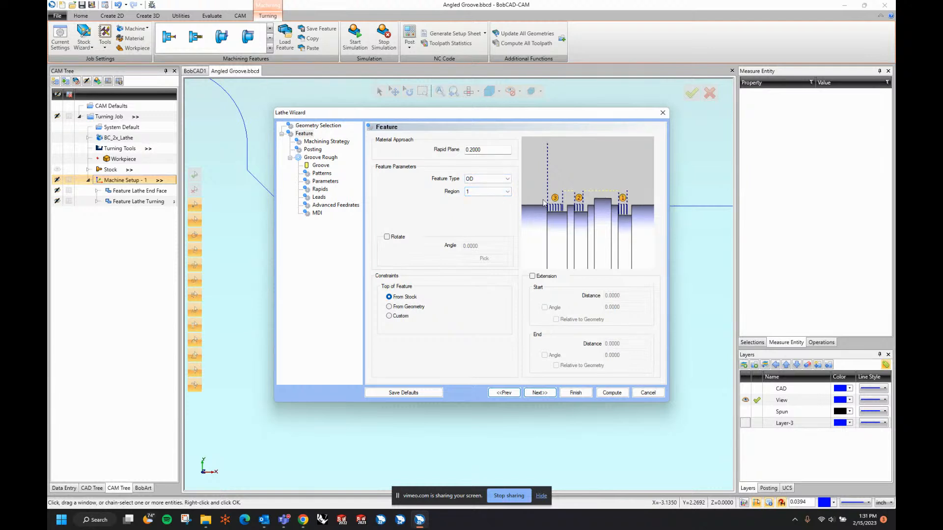
pyautogui.click(496, 192)
pyautogui.click(491, 205)
pyautogui.click(485, 191)
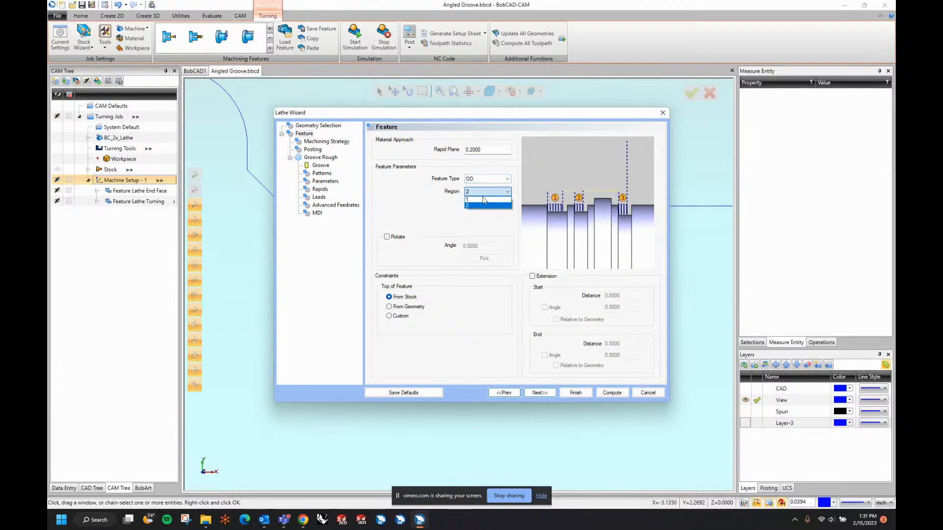
pyautogui.click(484, 200)
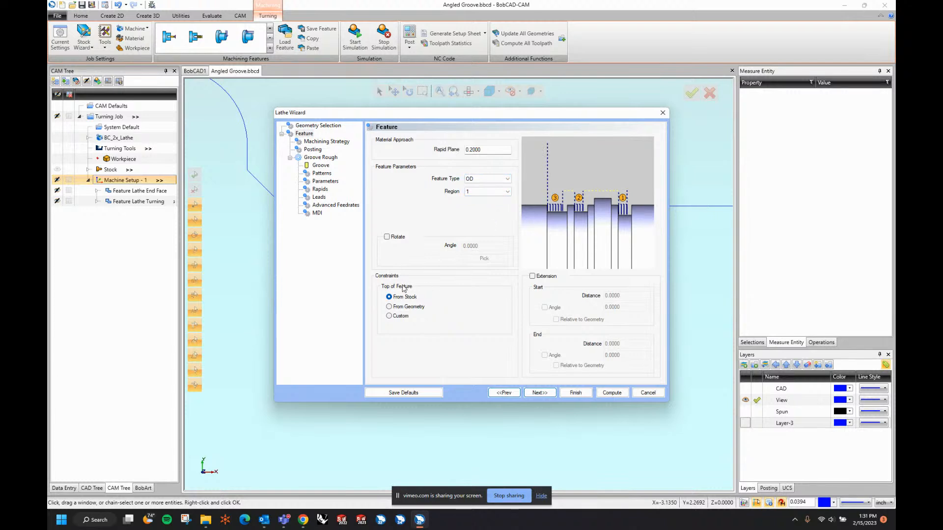
pyautogui.click(397, 307)
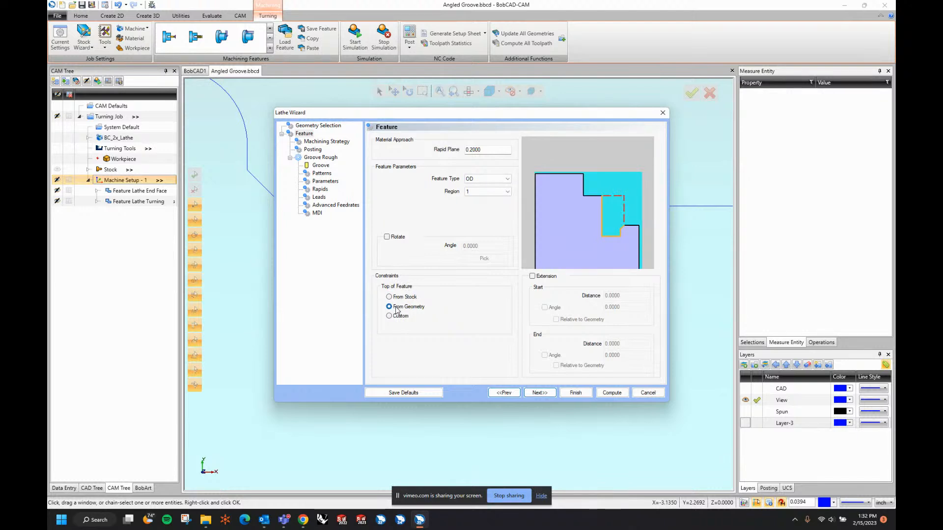
# - Apply the Groove Rough/Finish machining strategy and keep the posting parameters at Separate Moves
pyautogui.click(545, 393)
pyautogui.click(440, 165)
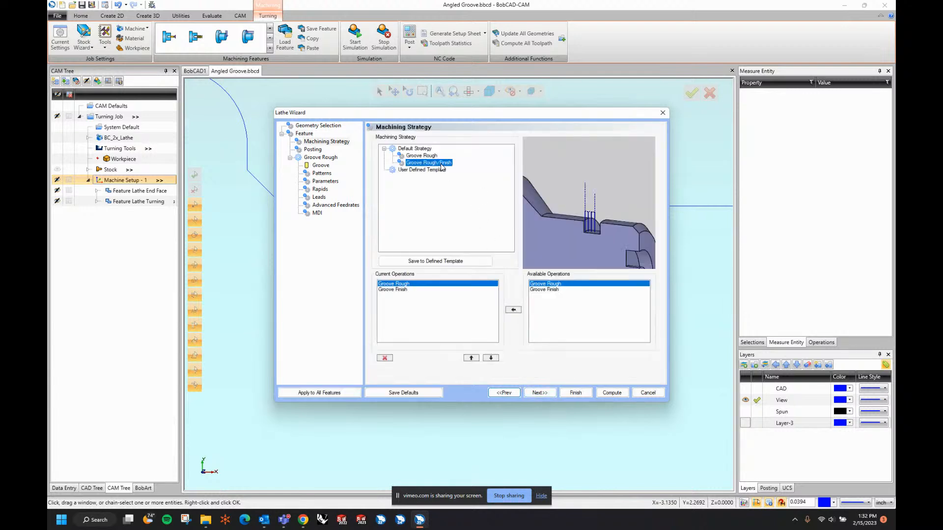
pyautogui.click(546, 393)
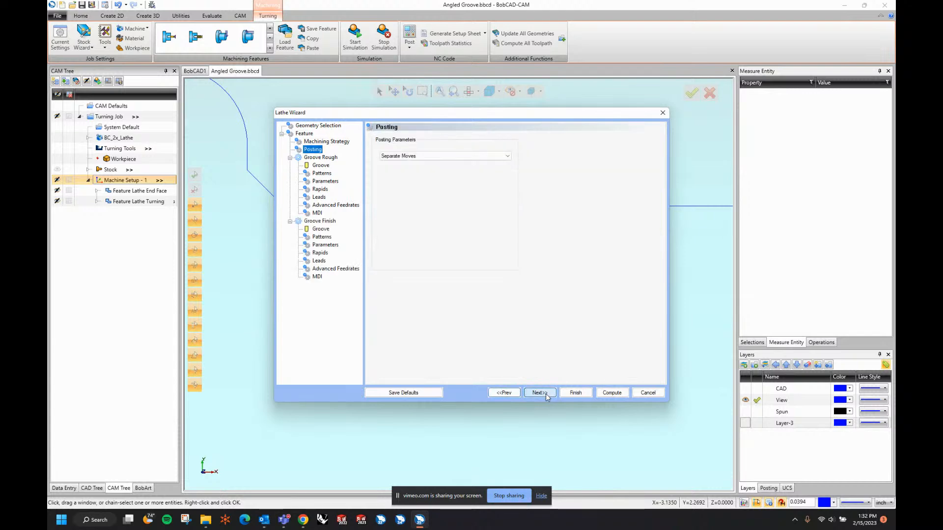
pyautogui.click(435, 156)
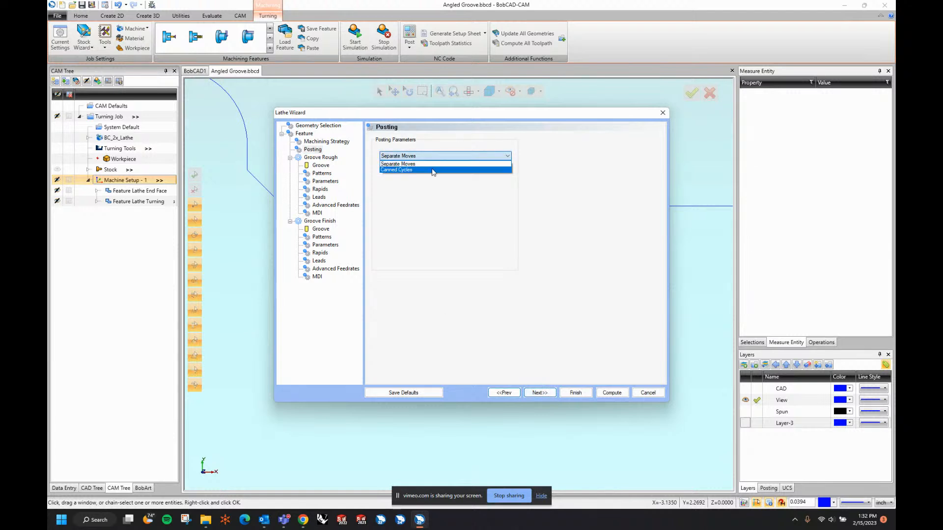
pyautogui.click(435, 157)
pyautogui.moveTo(441, 116); pyautogui.dragTo(645, 130)
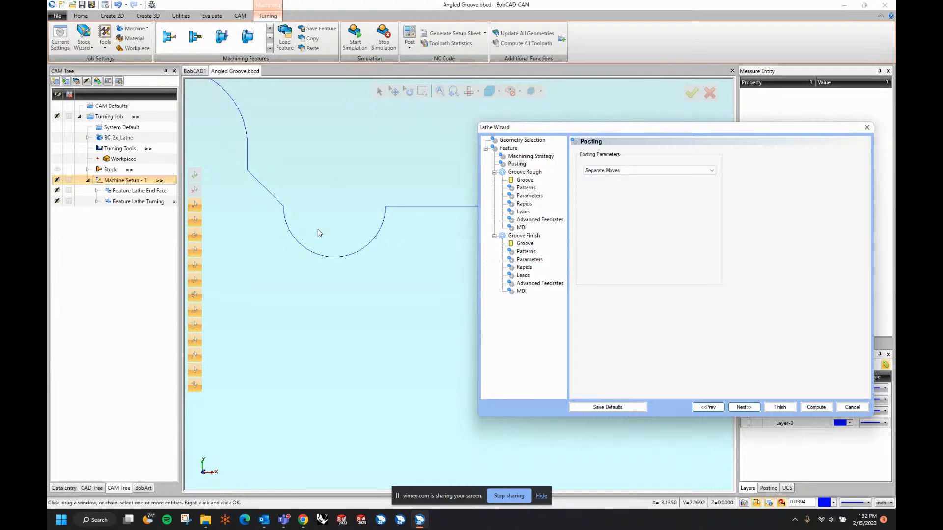
pyautogui.moveTo(580, 127); pyautogui.dragTo(391, 128)
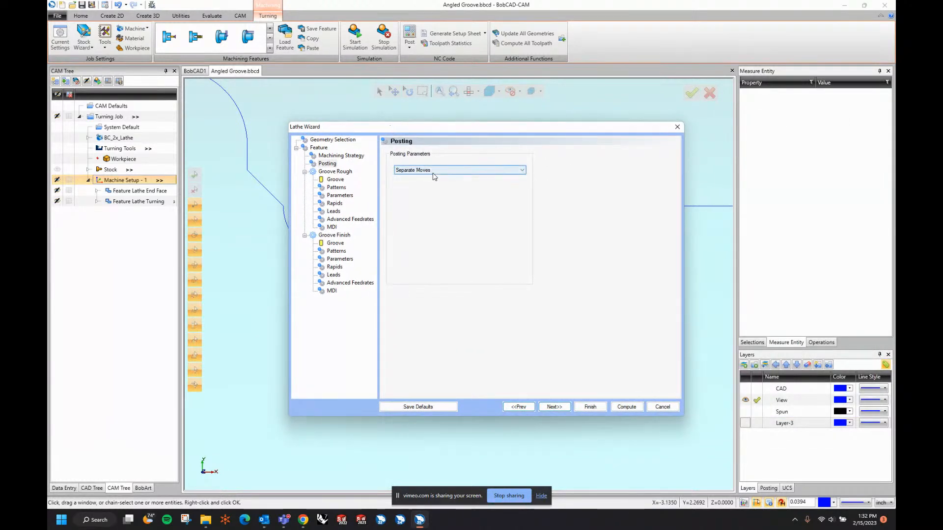
# - Add a new groove tool to the tool library for the Groove Rough operation and label it "round groove"
pyautogui.click(552, 407)
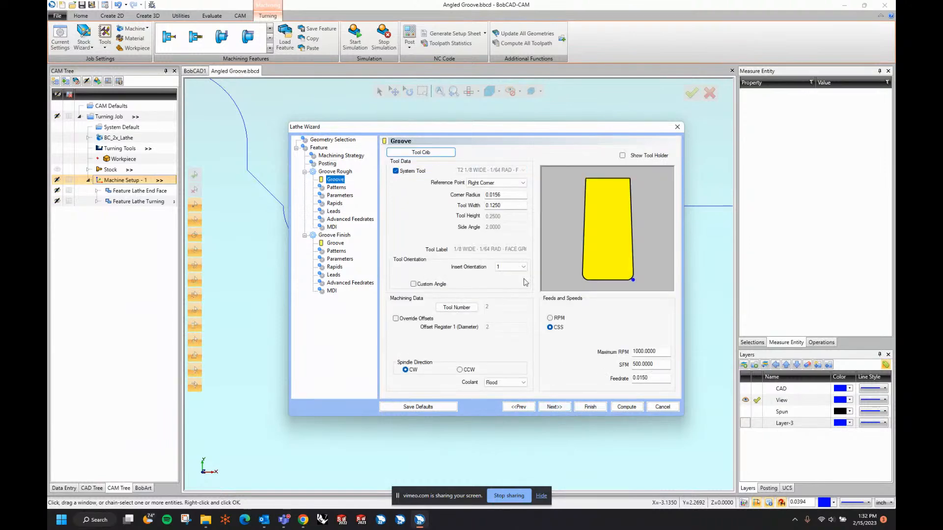
pyautogui.click(433, 153)
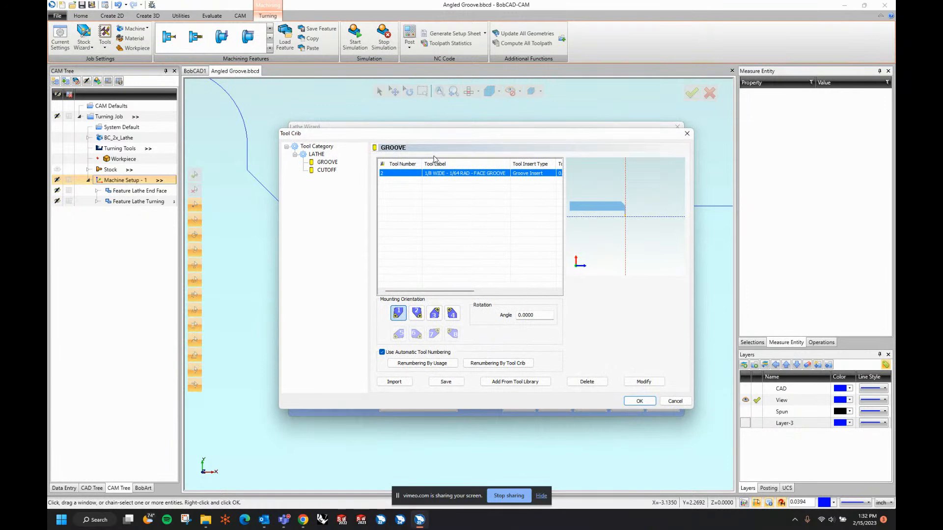
pyautogui.click(507, 381)
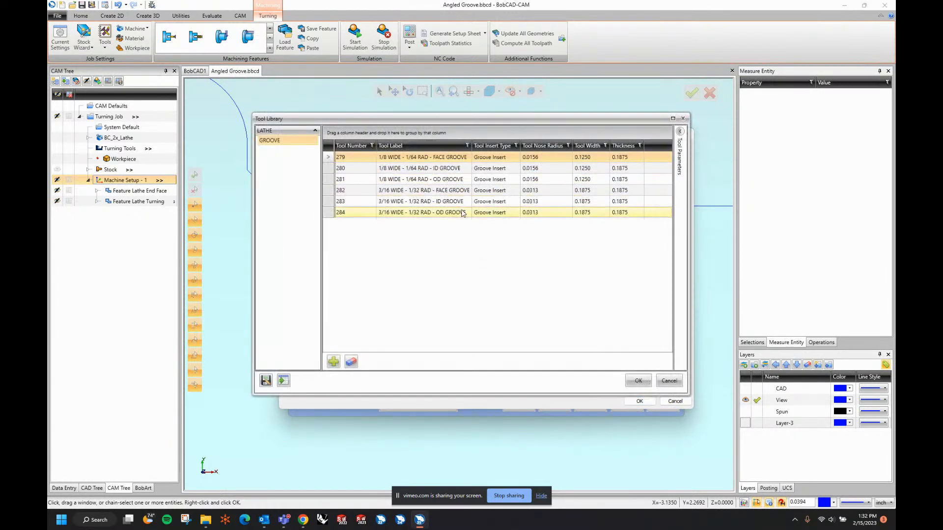
pyautogui.click(334, 361)
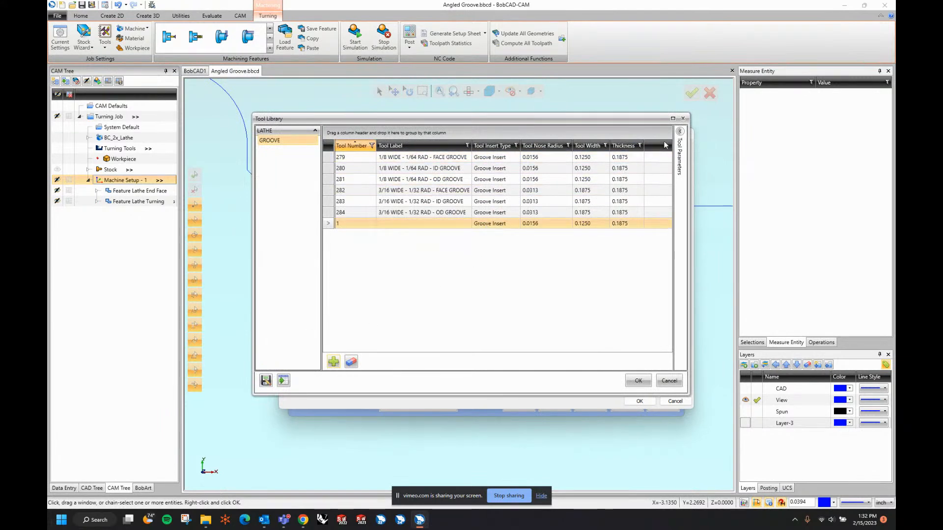
pyautogui.click(679, 137)
pyautogui.click(593, 229)
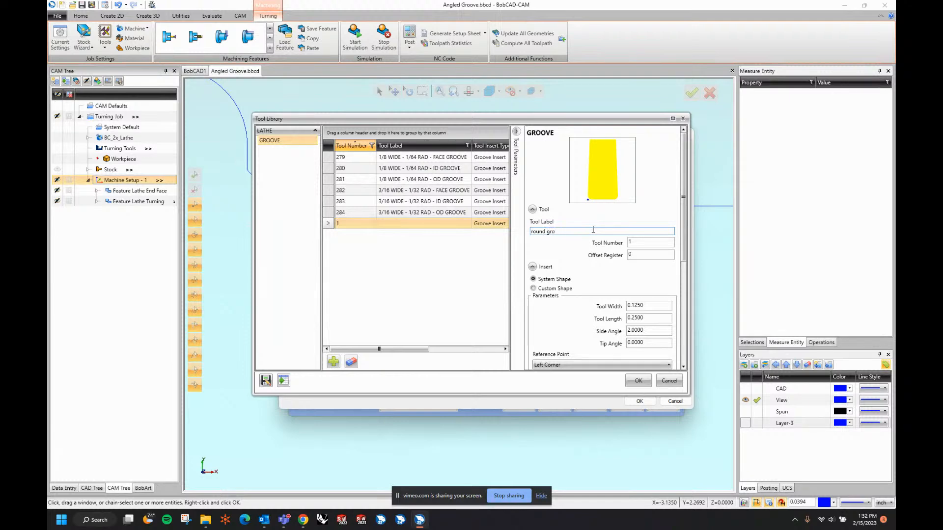
pyautogui.write('ove')
# - Set the round groove tool's nose radius to 0.0625, leaving the tool width at 0.1250
pyautogui.click(652, 305)
pyautogui.scroll(-2, 609, 285)
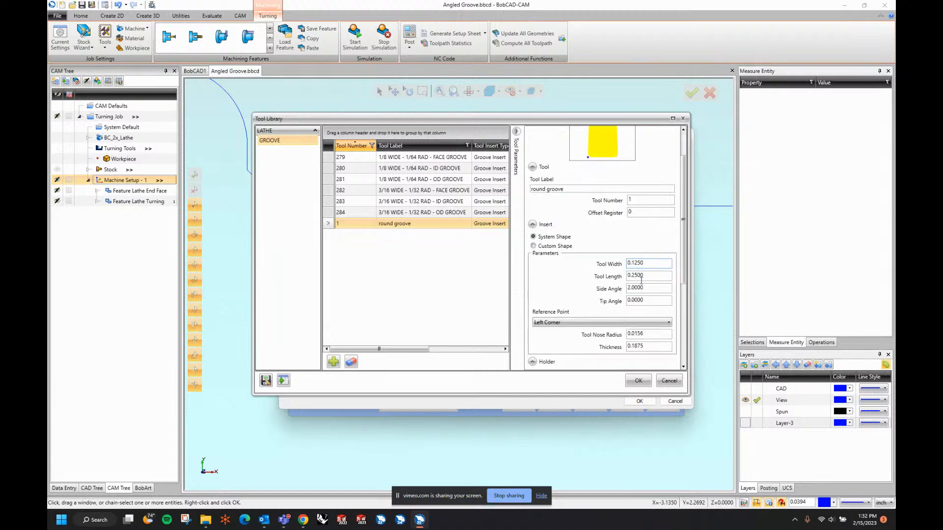
pyautogui.doubleClick(649, 336)
pyautogui.press('BackSpace')
pyautogui.write('.0625')
pyautogui.press('Tab')
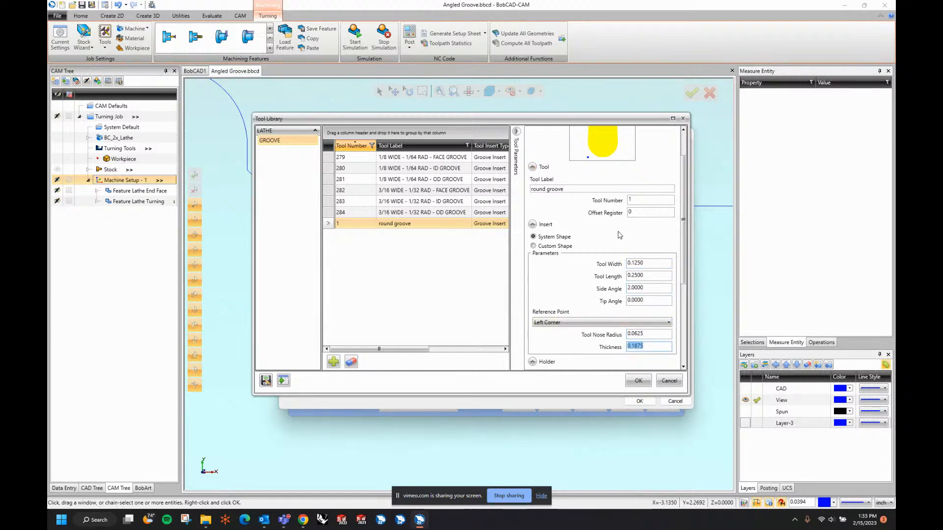
# - Set dimension A of the round groove tool's holder to 1.5 and assign the tool to the Groove Rough operation
pyautogui.scroll(-3, 605, 280)
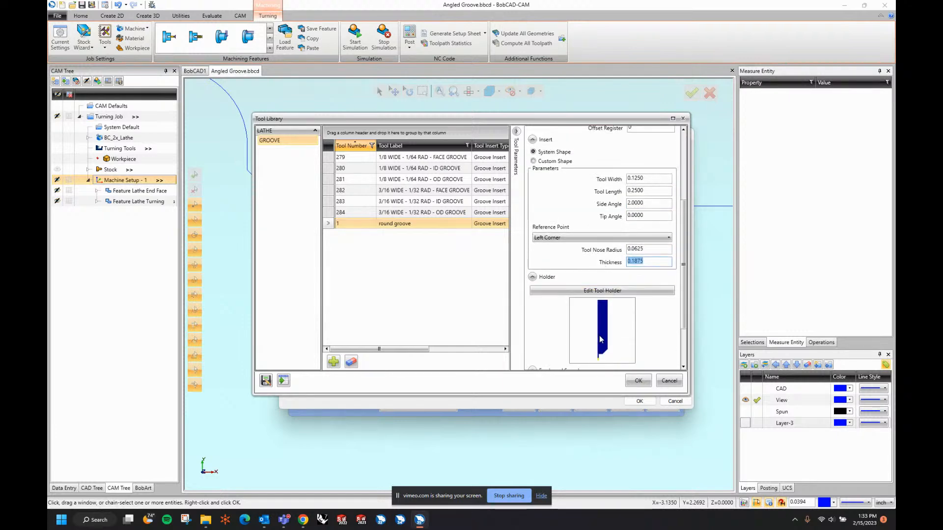
pyautogui.scroll(-2, 600, 339)
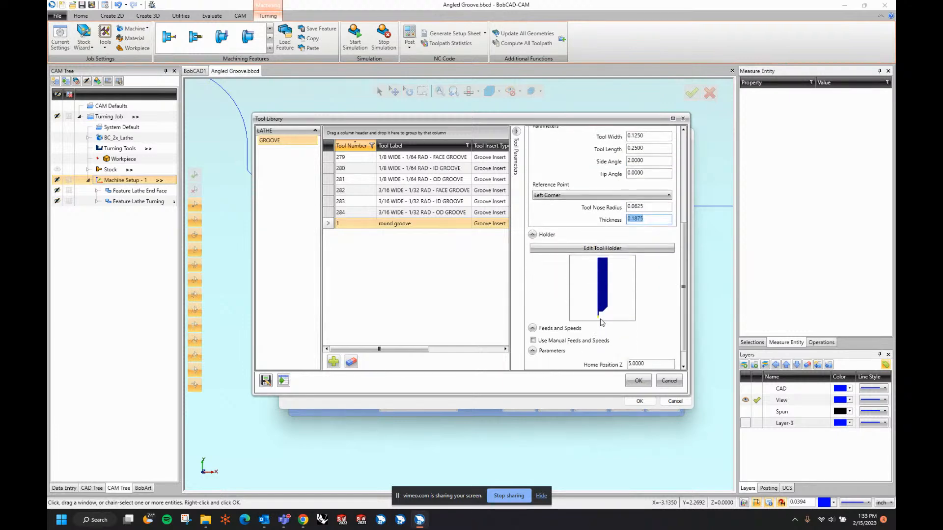
pyautogui.click(610, 249)
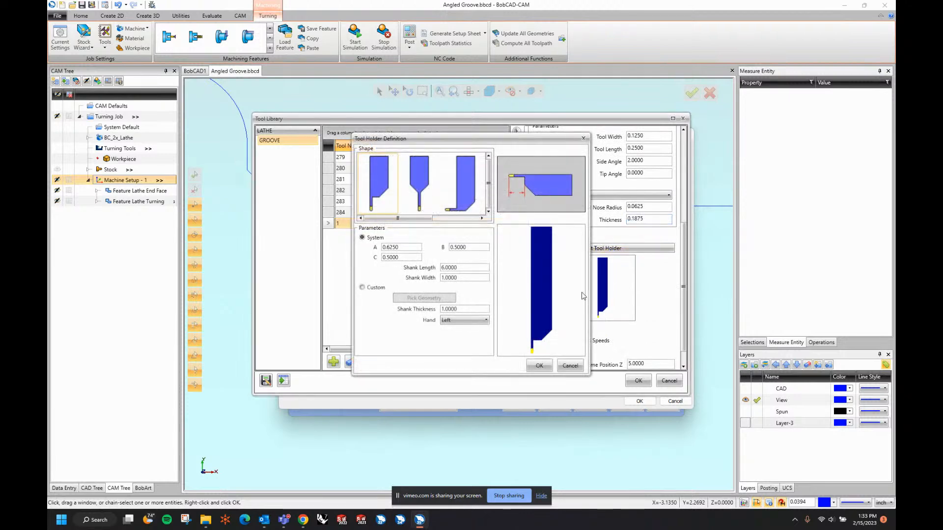
pyautogui.doubleClick(411, 248)
pyautogui.write('1.5')
pyautogui.press('Tab')
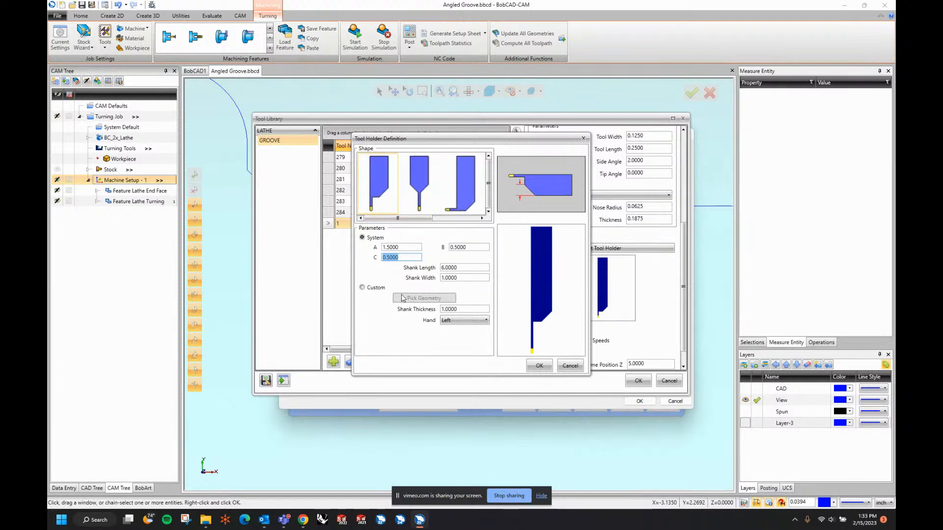
pyautogui.click(538, 366)
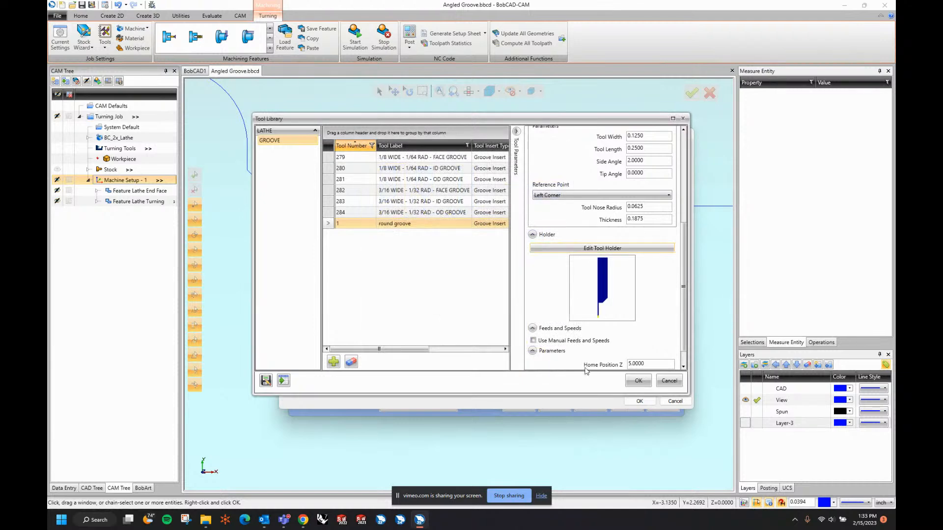
pyautogui.click(638, 382)
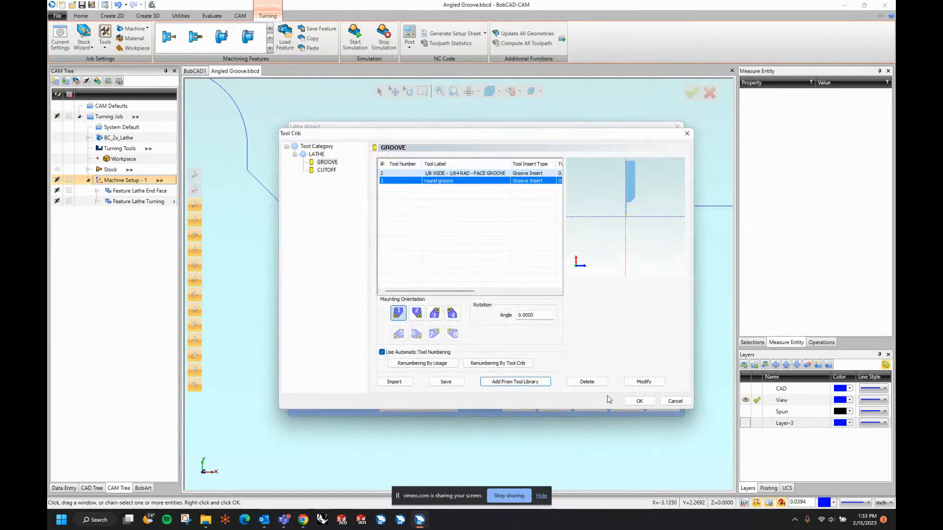
pyautogui.click(633, 402)
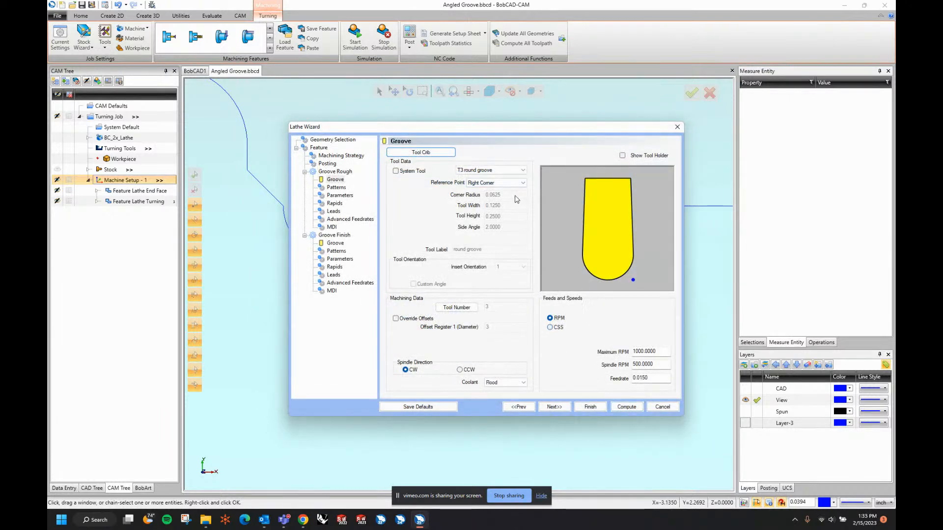
# - Set the Groove Rough tool's reference point to Left Corner, check its holder preview, and accept the tool page
pyautogui.click(522, 182)
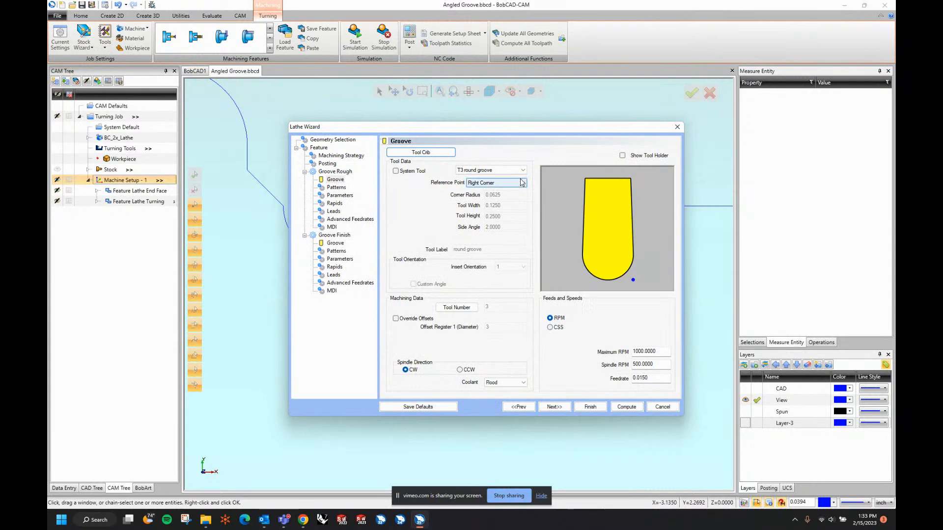
pyautogui.click(501, 193)
pyautogui.click(501, 183)
pyautogui.click(497, 199)
pyautogui.click(499, 184)
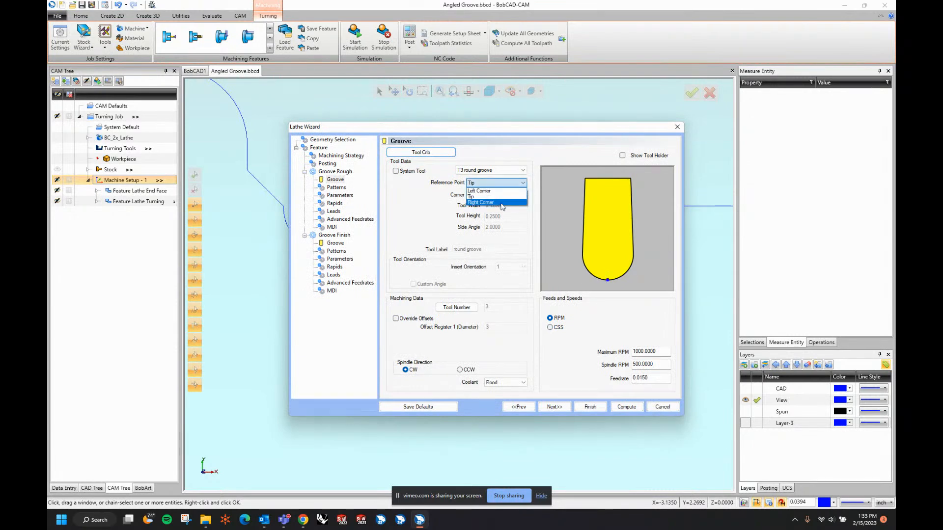
pyautogui.click(496, 203)
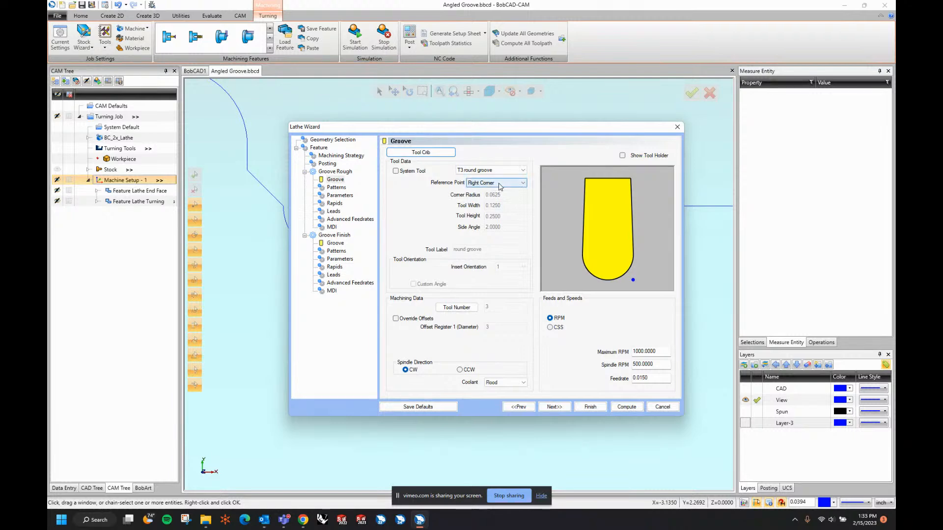
pyautogui.click(499, 185)
pyautogui.click(496, 196)
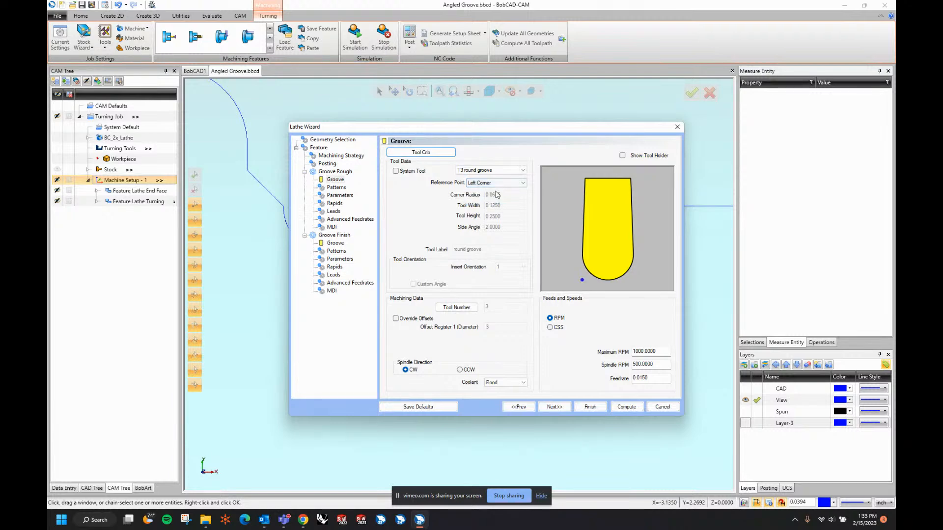
pyautogui.click(623, 156)
pyautogui.click(623, 156)
pyautogui.click(554, 407)
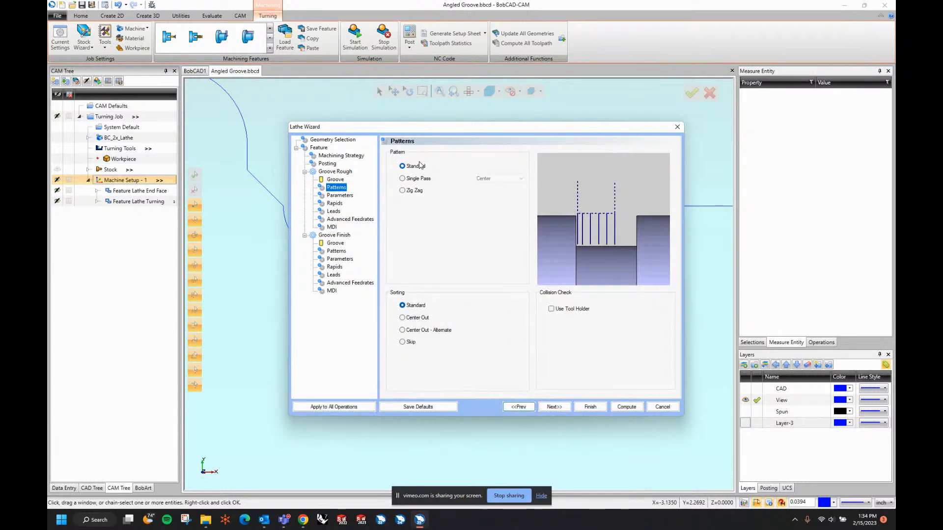
# - Try the Single Pass roughing pattern with the Center, Begin and End positions
pyautogui.click(413, 180)
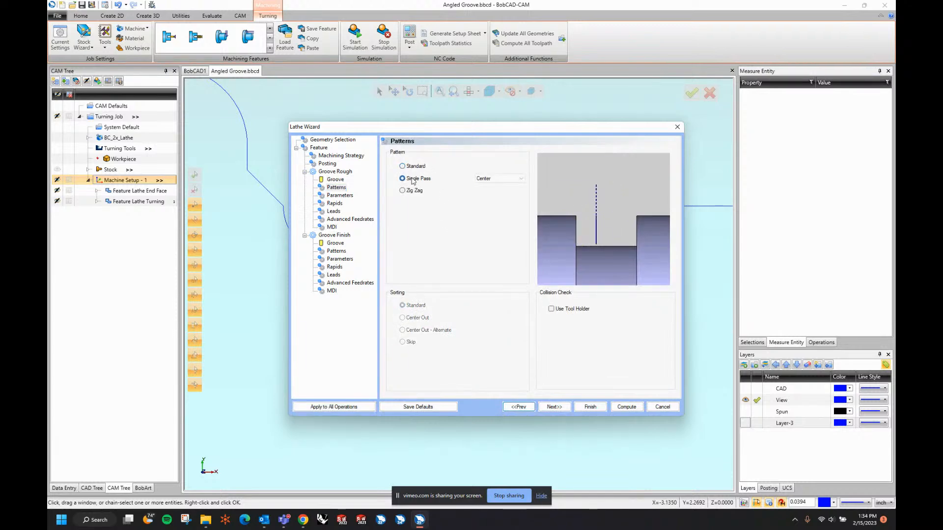
pyautogui.click(490, 180)
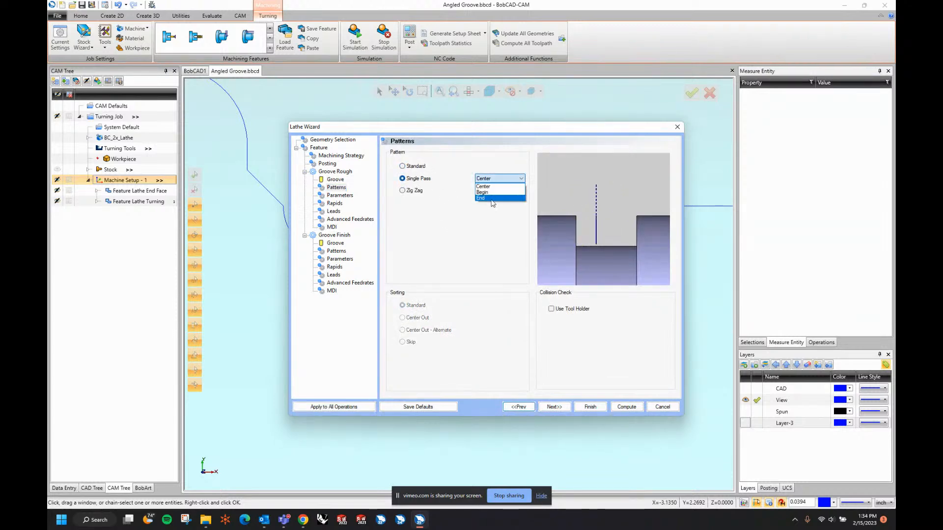
pyautogui.click(493, 180)
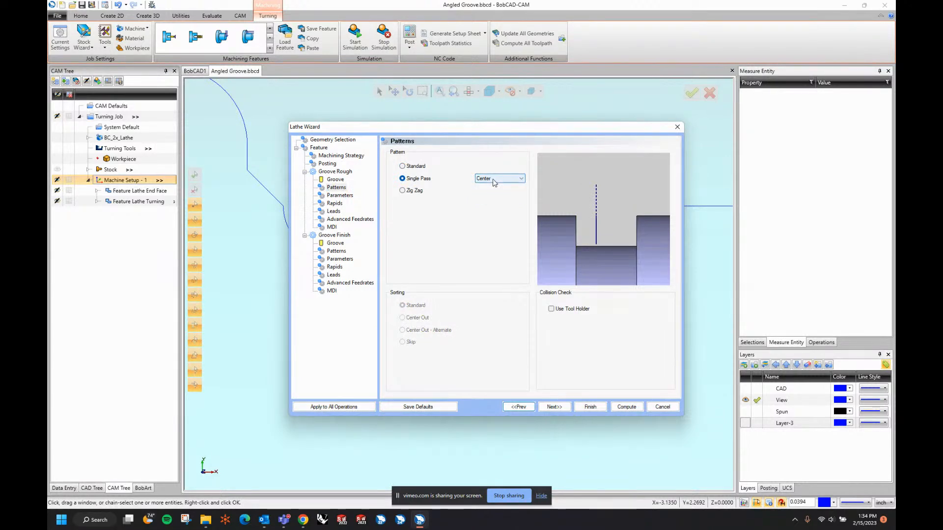
pyautogui.click(493, 179)
pyautogui.click(495, 193)
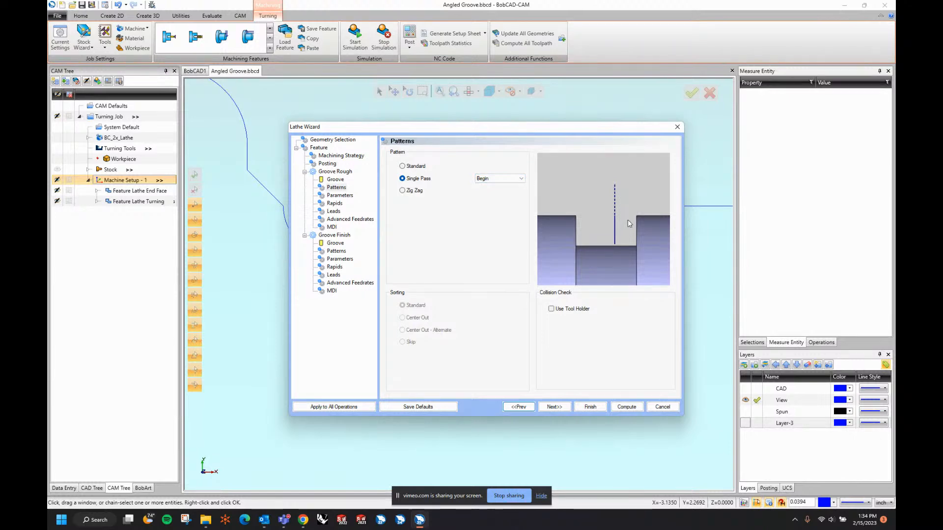
pyautogui.click(497, 180)
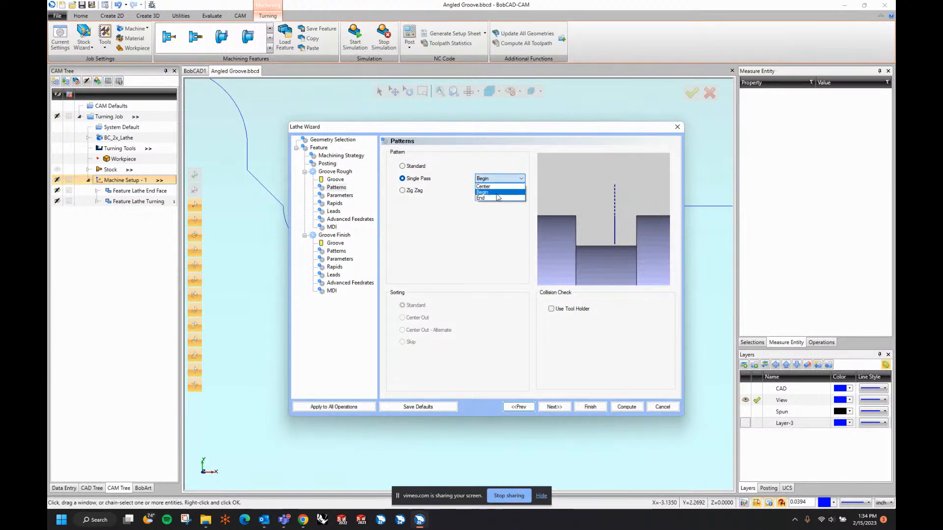
pyautogui.click(494, 201)
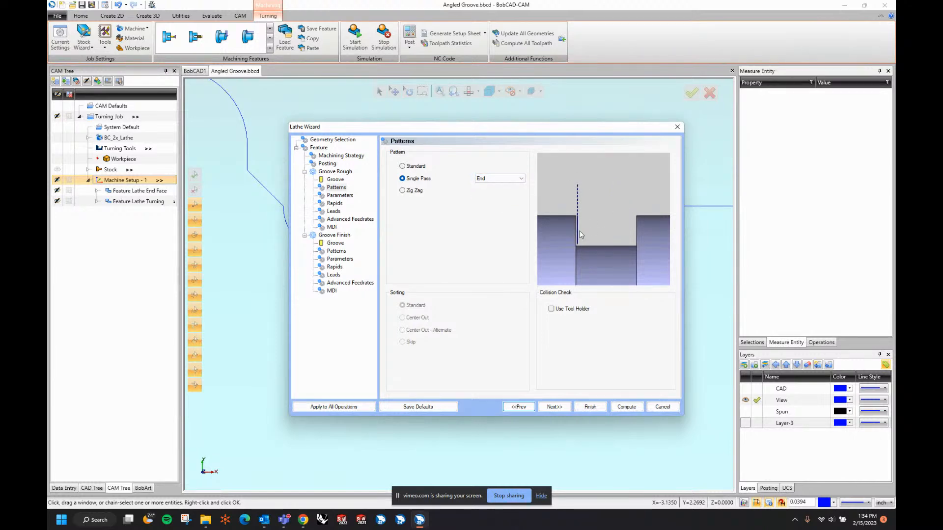
# - Compare Zig Zag with the Standard pattern and its Center Out sorting, and apply Zig Zag to Groove Rough
pyautogui.click(412, 191)
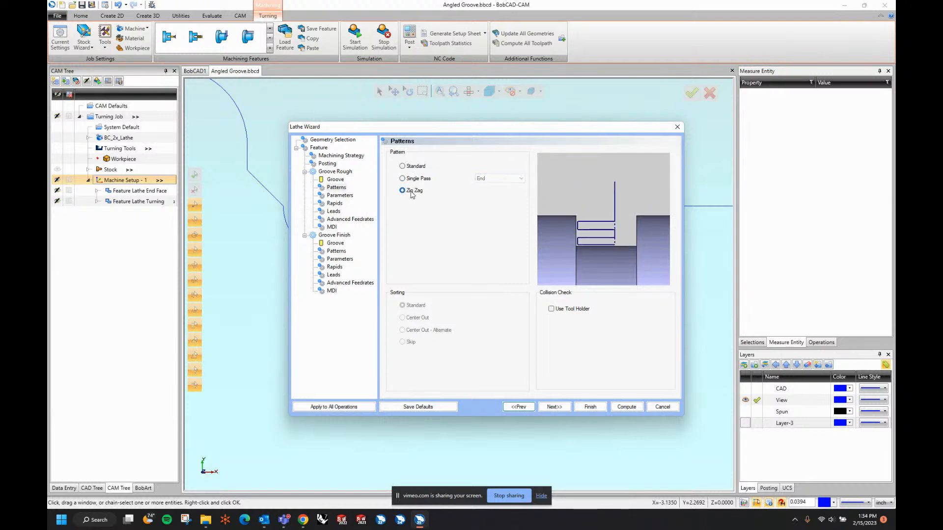
pyautogui.click(402, 166)
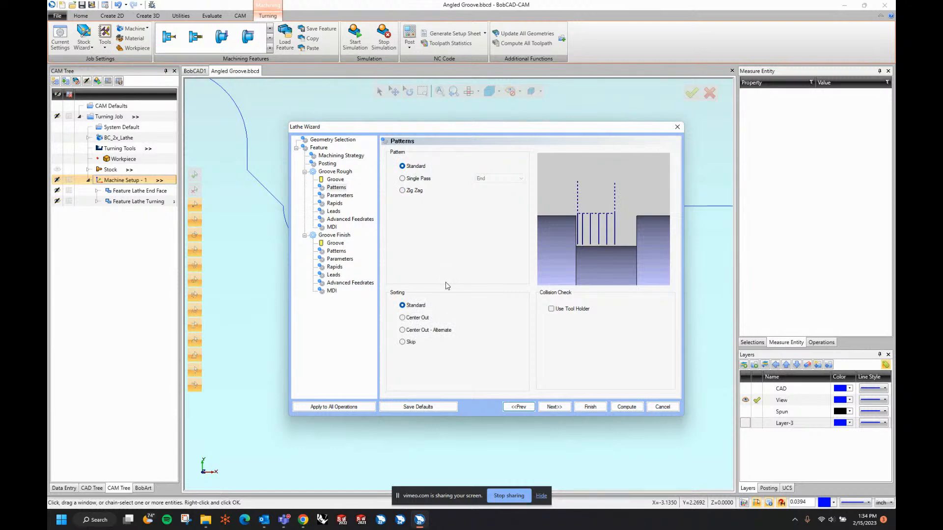
pyautogui.click(421, 305)
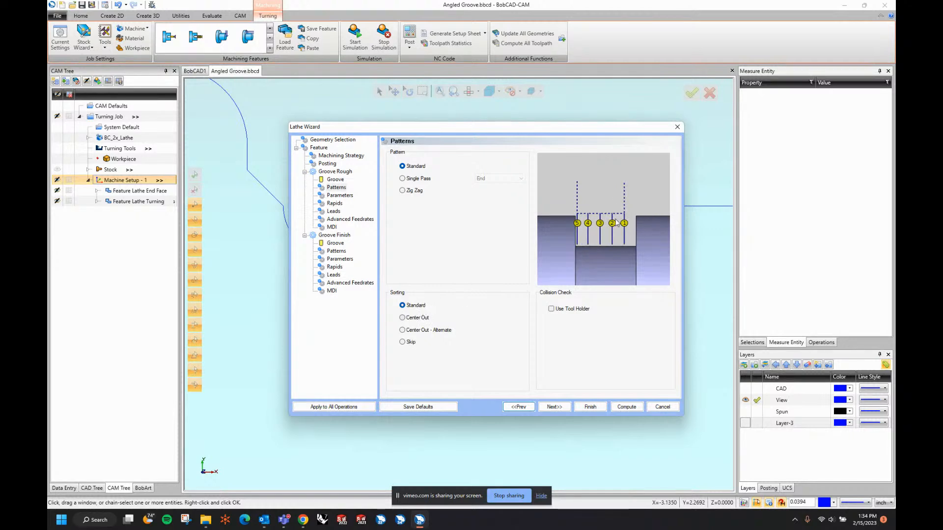
pyautogui.click(423, 319)
pyautogui.click(403, 192)
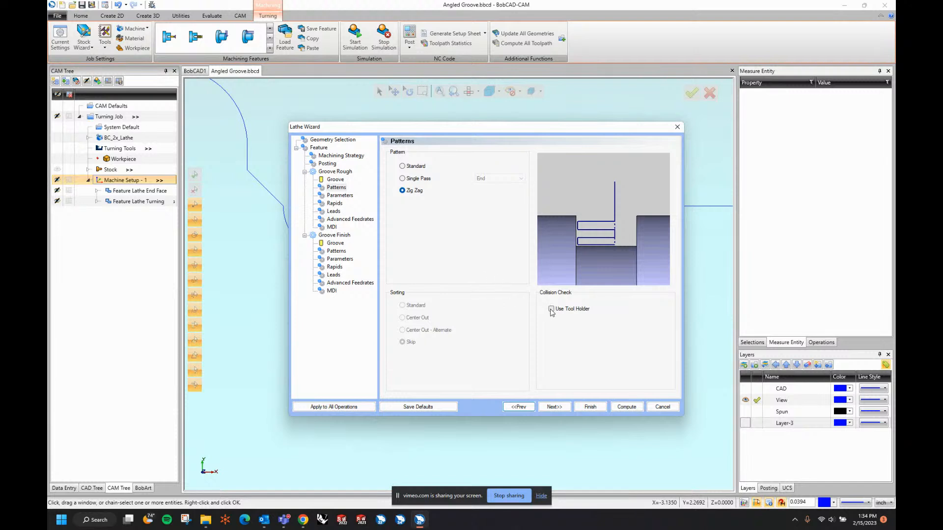
pyautogui.click(563, 408)
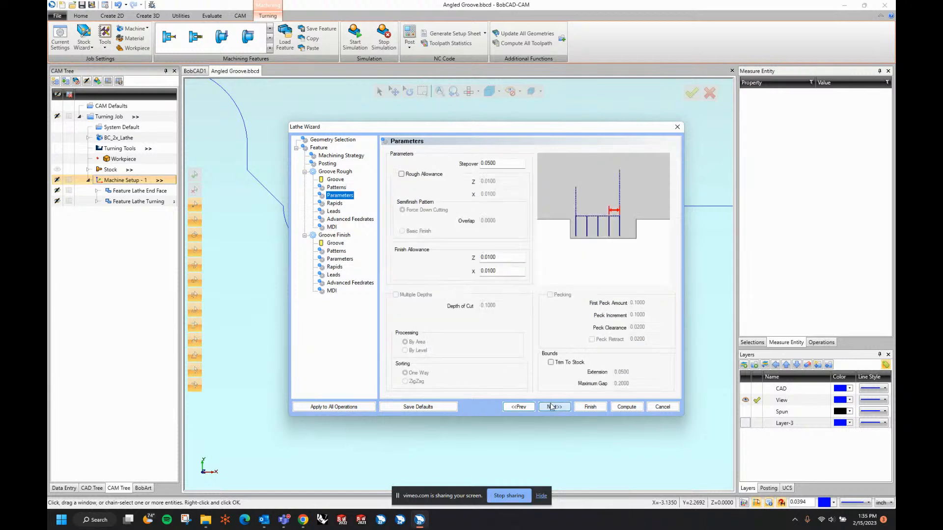
# - Change the stepover in the Groove Rough parameters and accept the page
pyautogui.click(505, 165)
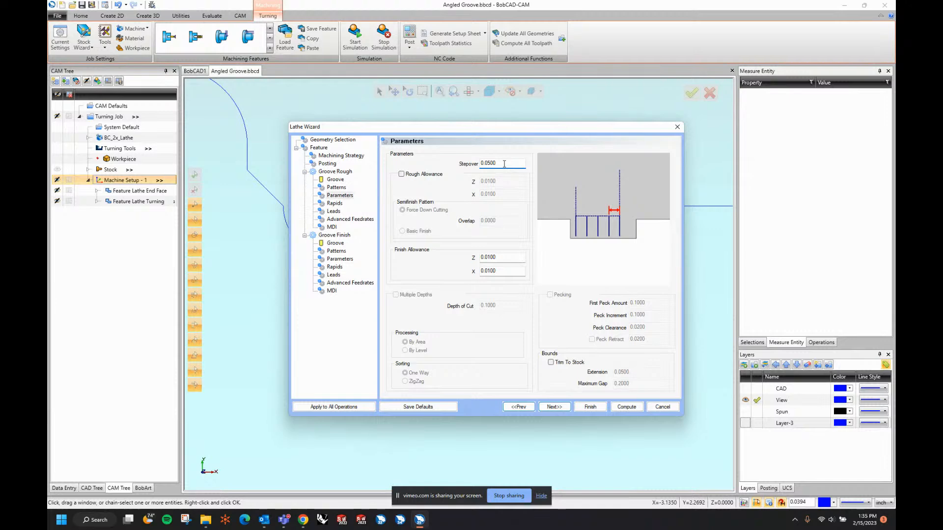
pyautogui.moveTo(484, 165); pyautogui.dragTo(489, 165)
pyautogui.write('3')
pyautogui.press('Tab')
pyautogui.click(555, 408)
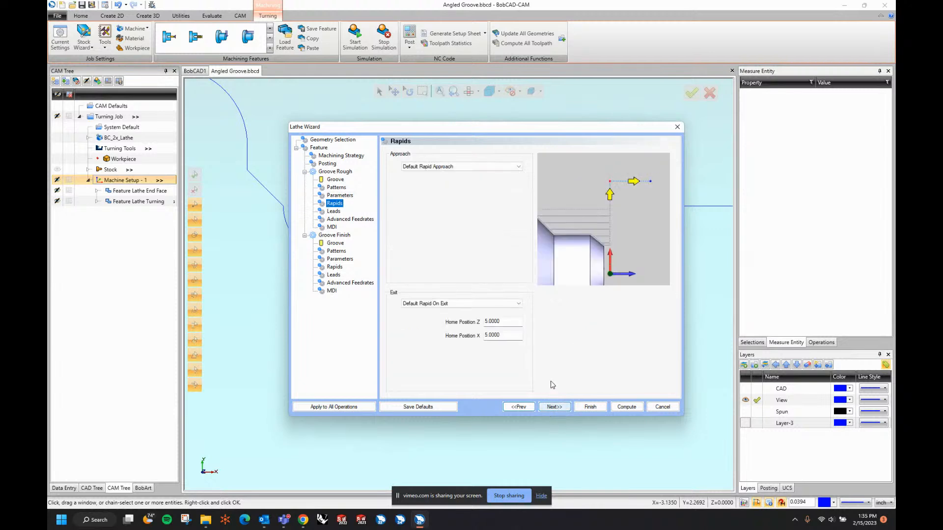
# - Set the roughing exit to Rapid On Exit To Cycle Start X - Z and accept the default leads, advanced feedrates and MDI
pyautogui.click(461, 304)
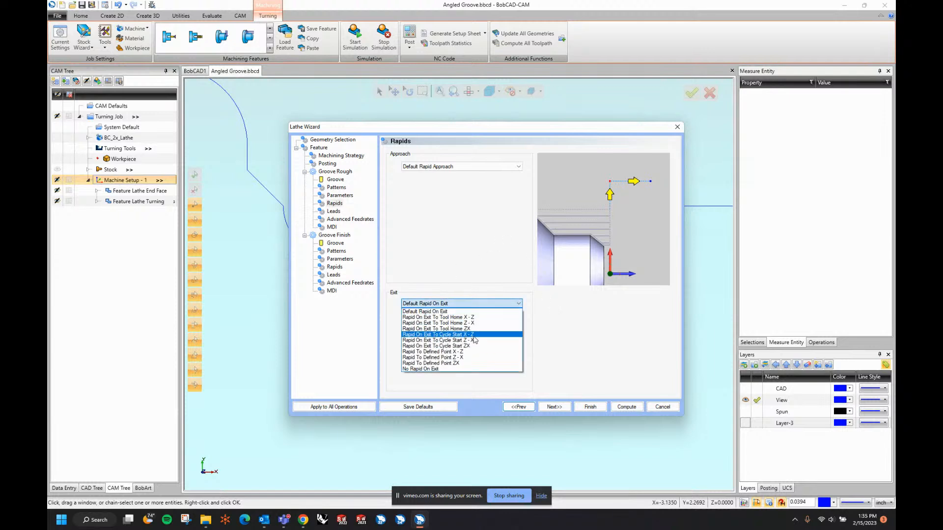
pyautogui.click(472, 336)
pyautogui.click(559, 409)
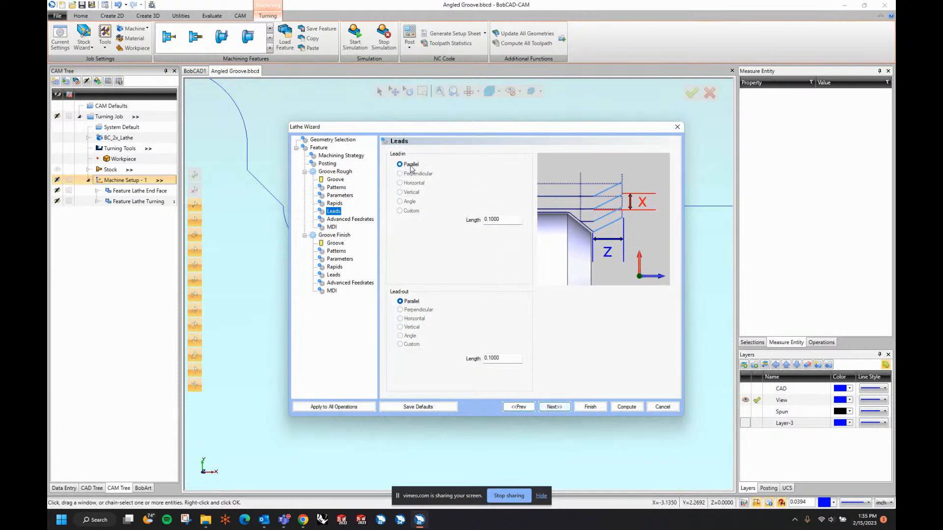
pyautogui.click(555, 408)
pyautogui.click(555, 408)
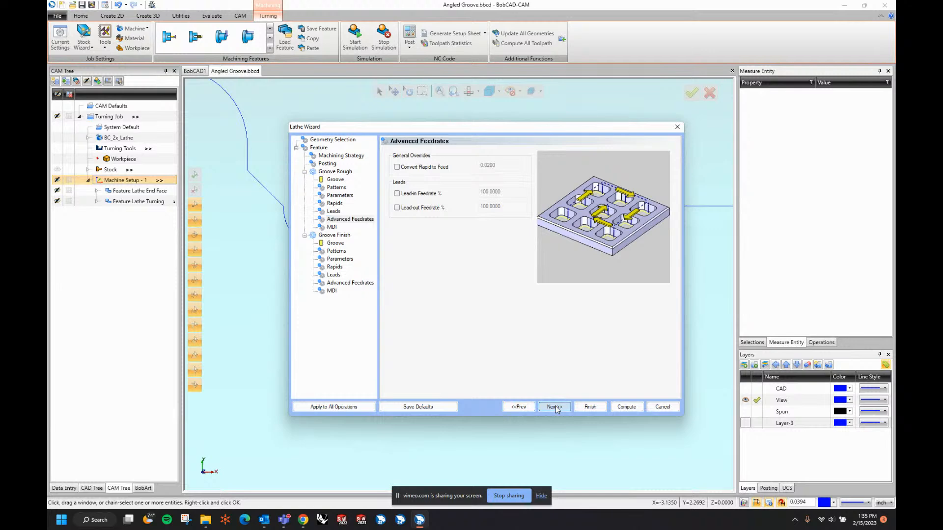
pyautogui.click(555, 408)
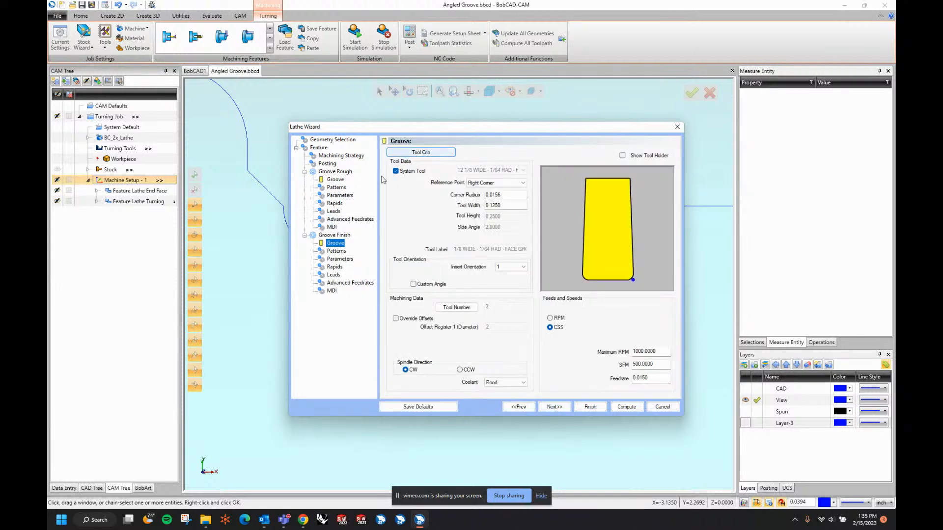
# - Turn off the system tool for Groove Finish and assign the round groove tool to it
pyautogui.click(396, 172)
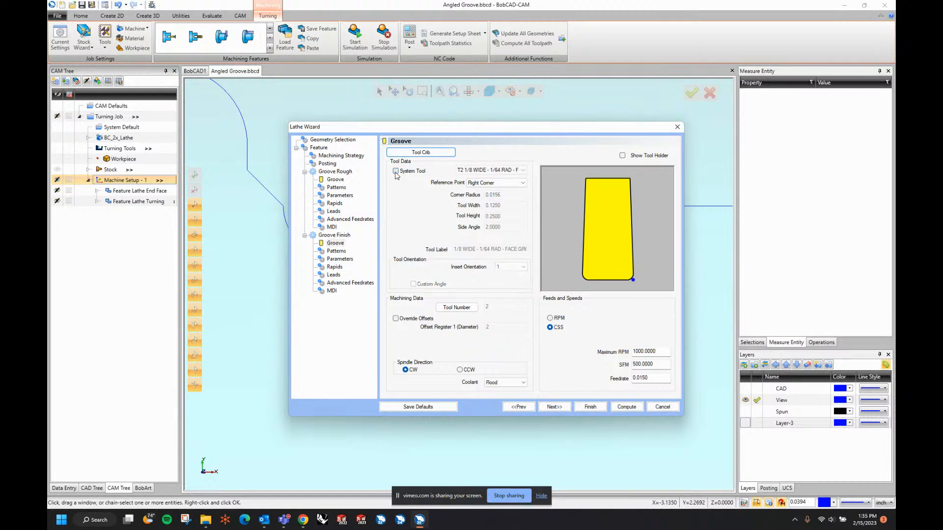
pyautogui.click(496, 170)
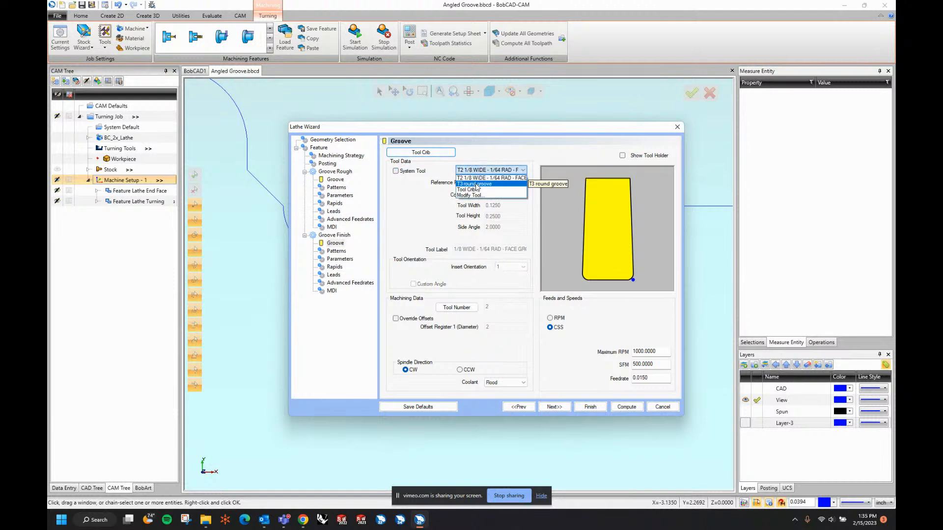
pyautogui.click(475, 184)
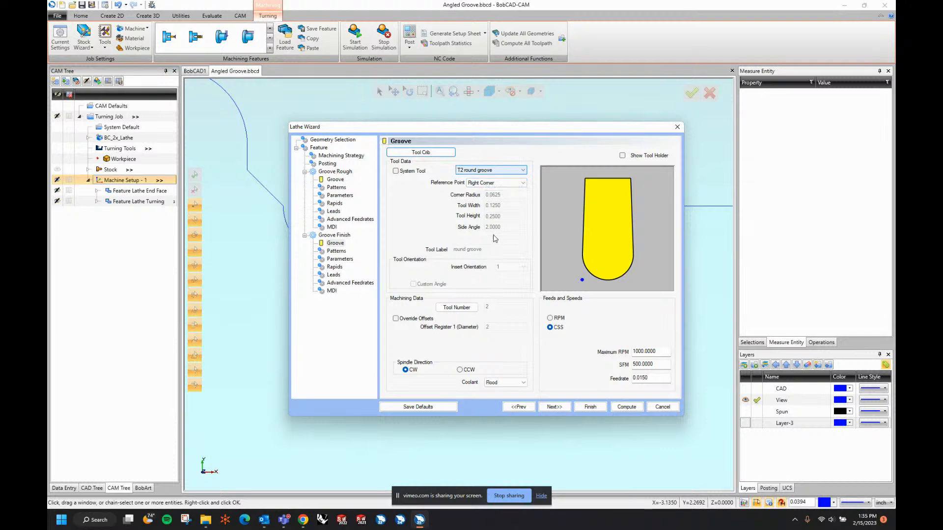
pyautogui.click(554, 406)
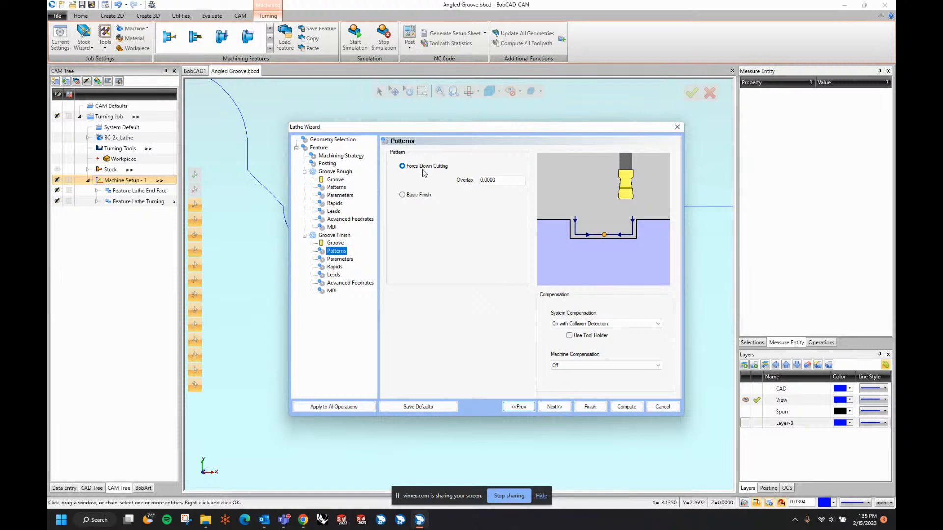
# - Try the Basic Finish pattern for Groove Finish and return to Force Down Cutting
pyautogui.click(419, 195)
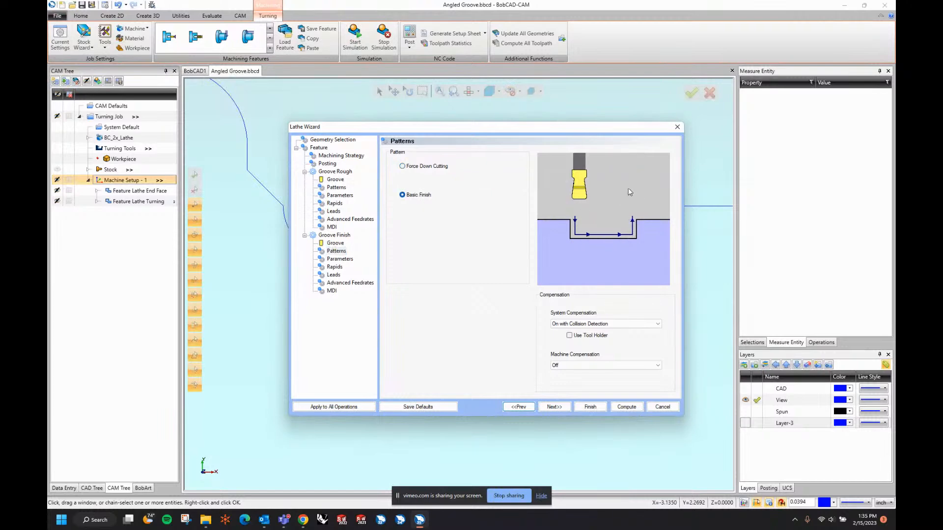
pyautogui.click(402, 166)
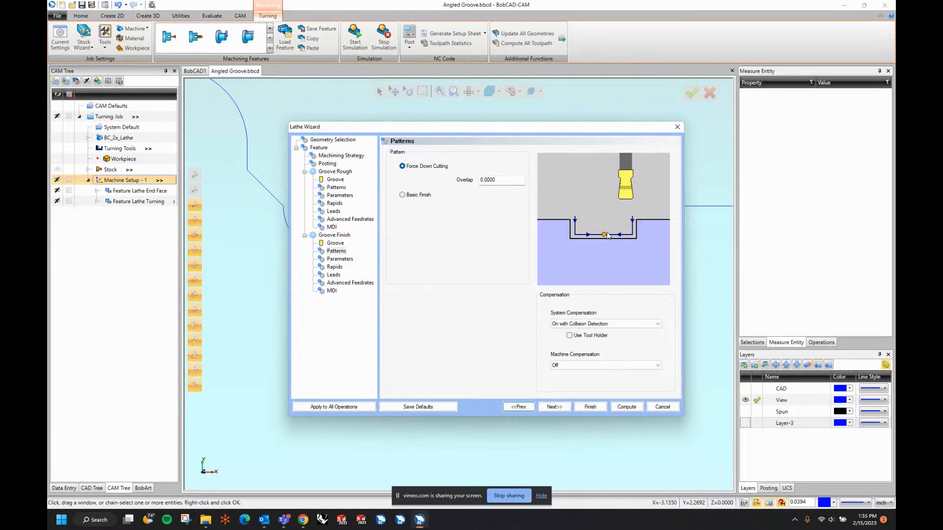
# - Keep Groove Finish system compensation at On with Collision Detection and accept the remaining default pattern and parameter settings
pyautogui.click(503, 180)
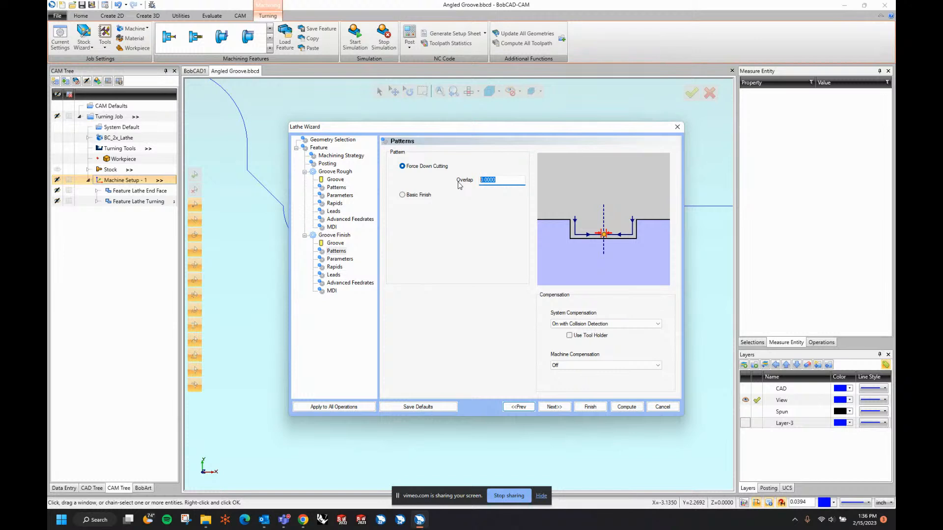
pyautogui.click(519, 406)
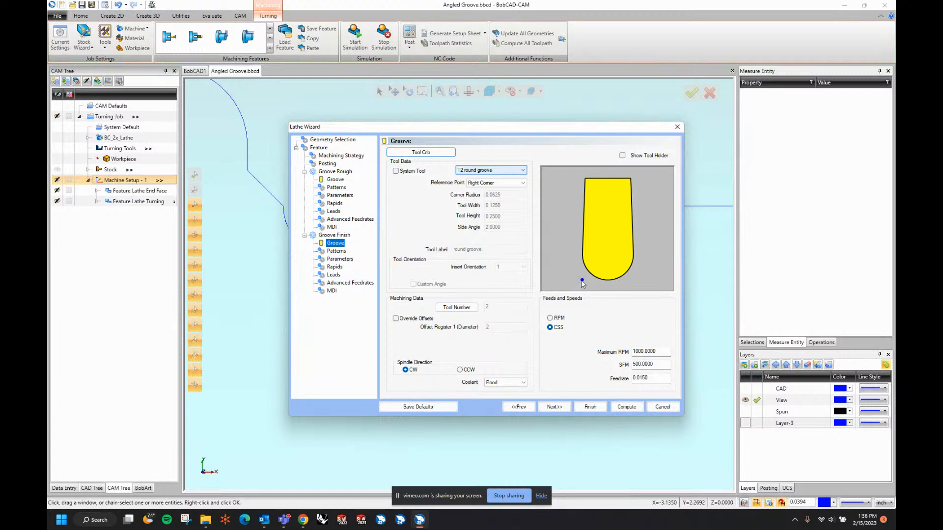
pyautogui.click(554, 407)
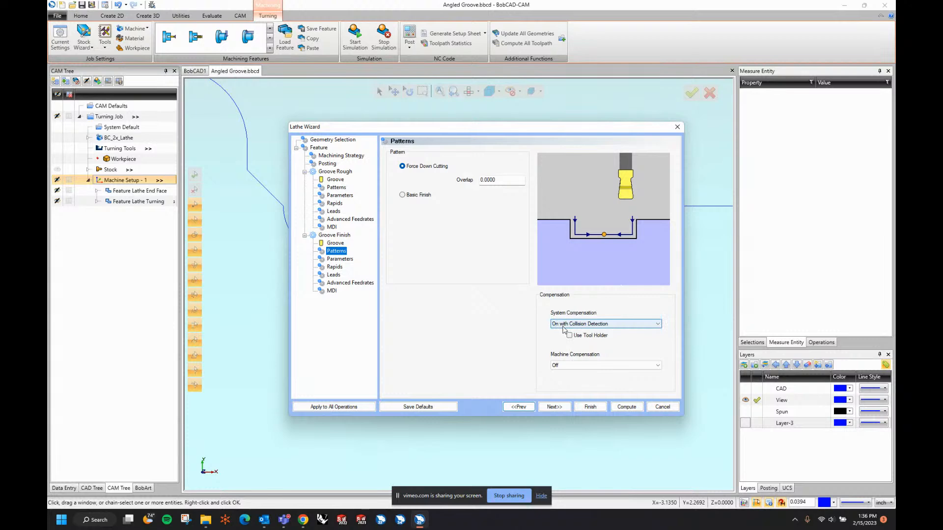
pyautogui.click(589, 324)
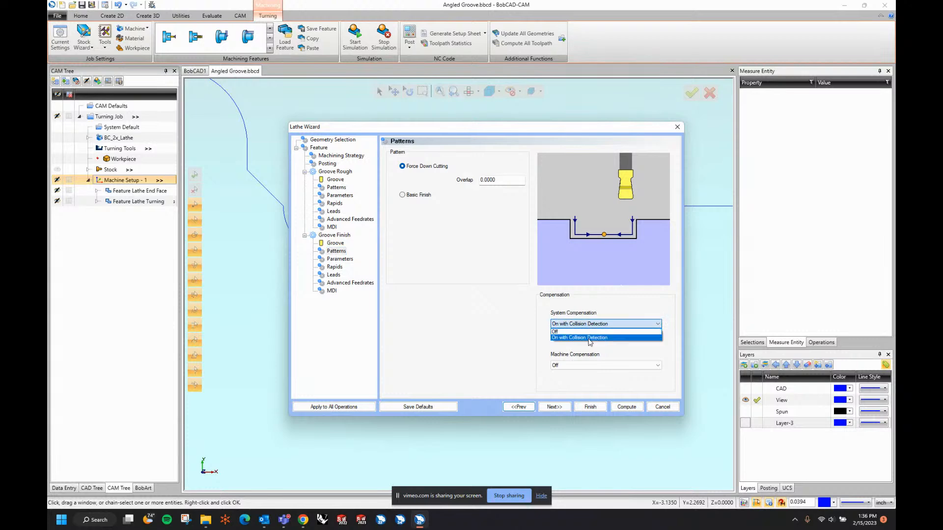
pyautogui.click(590, 339)
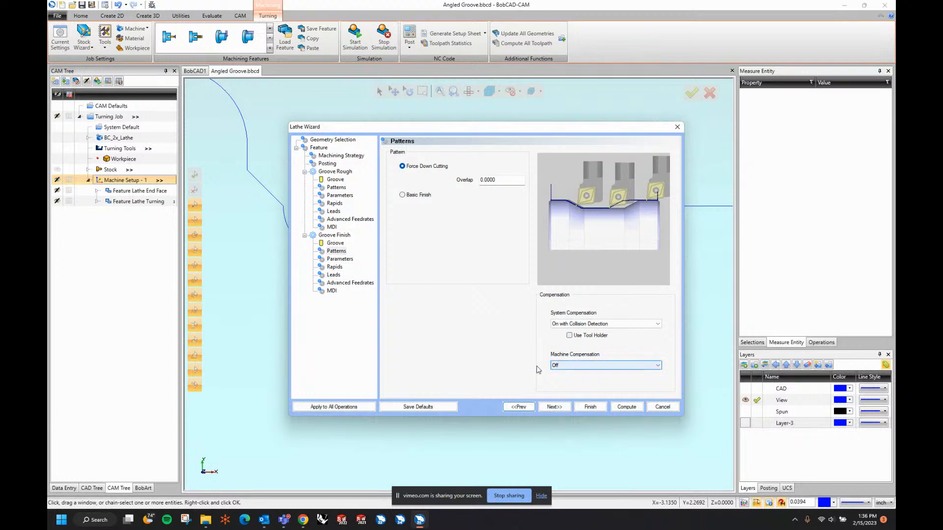
pyautogui.click(540, 407)
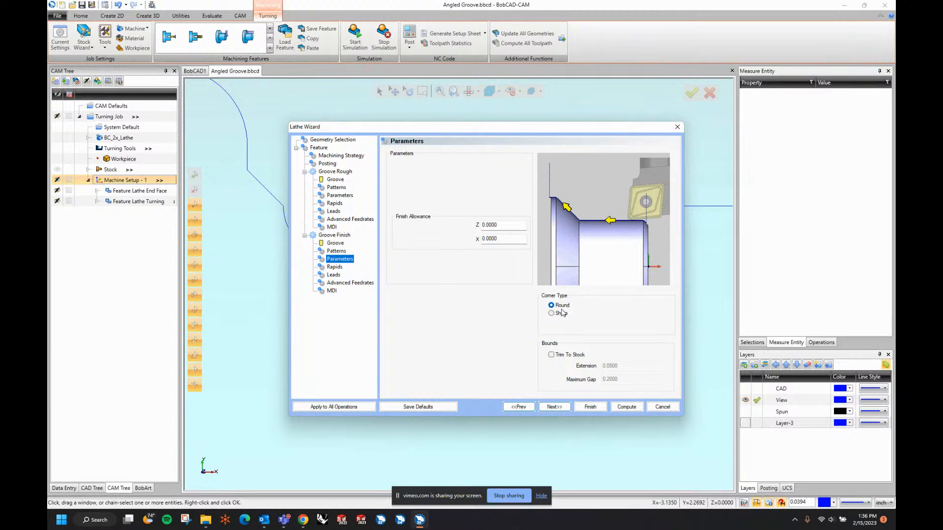
pyautogui.click(554, 408)
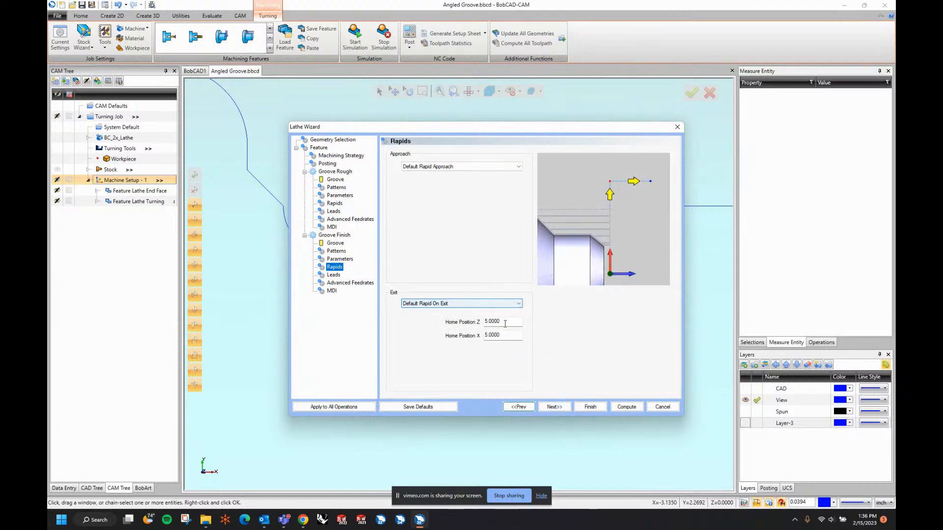
# - Set the Groove Finish exit home position to Z 2 and X 4 and accept the rapids settings
pyautogui.moveTo(506, 322); pyautogui.dragTo(476, 323)
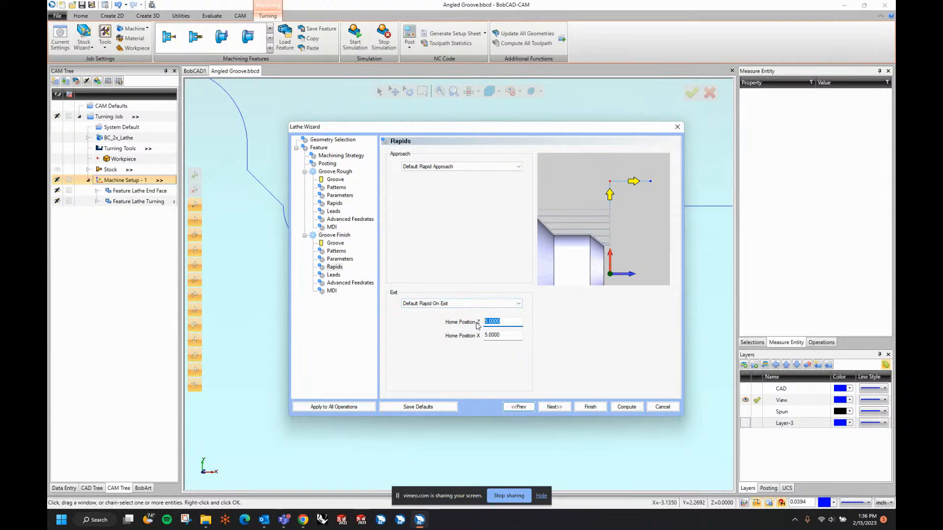
pyautogui.write('2')
pyautogui.press('Tab')
pyautogui.write('2.5')
pyautogui.press('Tab')
pyautogui.doubleClick(504, 334)
pyautogui.write('3')
pyautogui.press('Tab')
pyautogui.click(555, 407)
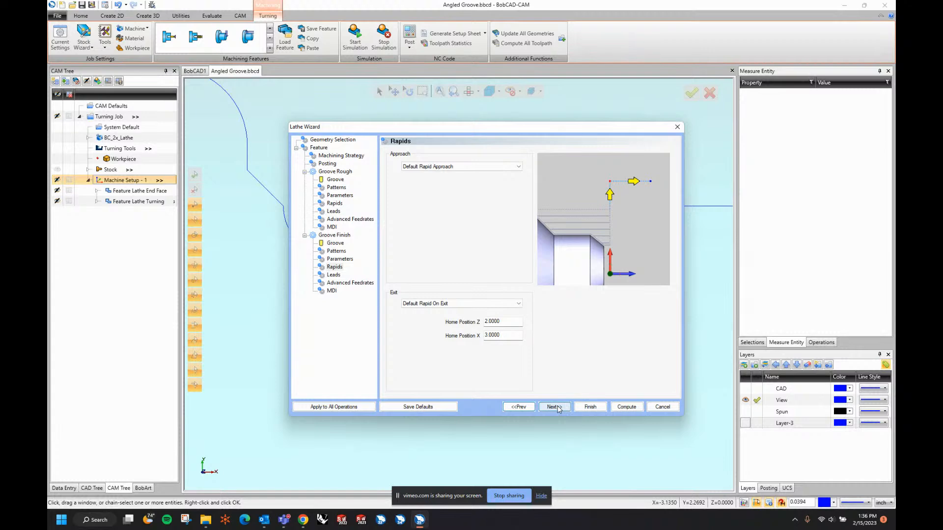
pyautogui.doubleClick(513, 337)
pyautogui.write('4')
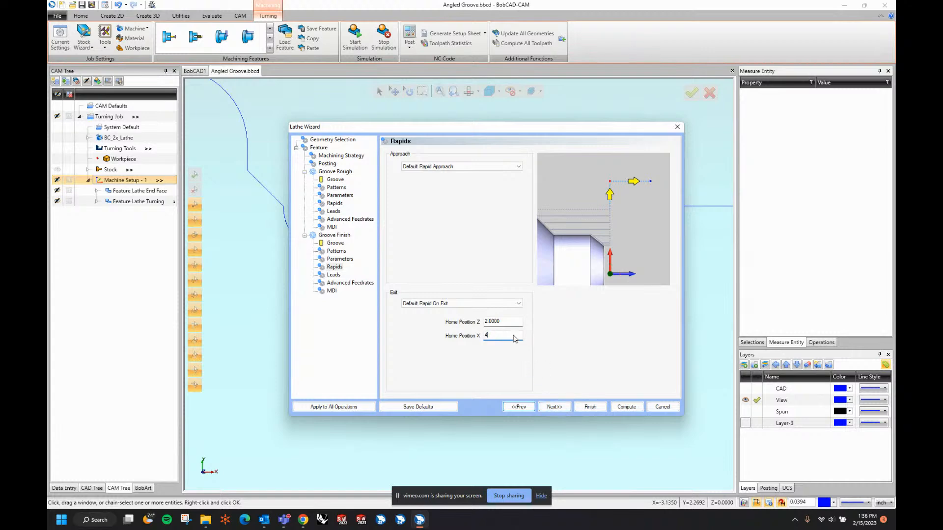
pyautogui.press('Tab')
pyautogui.click(543, 404)
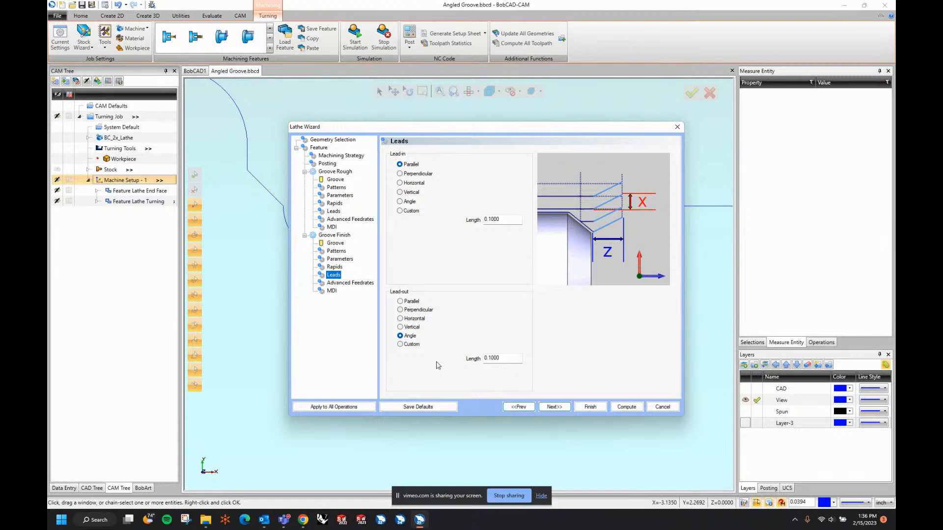
# - Set the Groove Finish lead-out length to 0.0500, accept the default advanced feedrates and MDI, and compute the groove toolpaths
pyautogui.click(515, 359)
pyautogui.write('0.0500')
pyautogui.press('Tab')
pyautogui.click(564, 409)
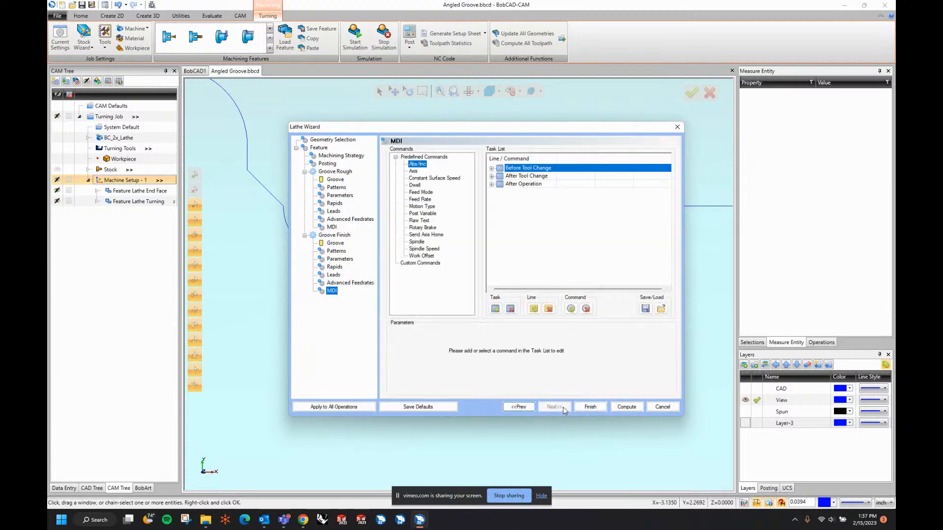
pyautogui.click(625, 407)
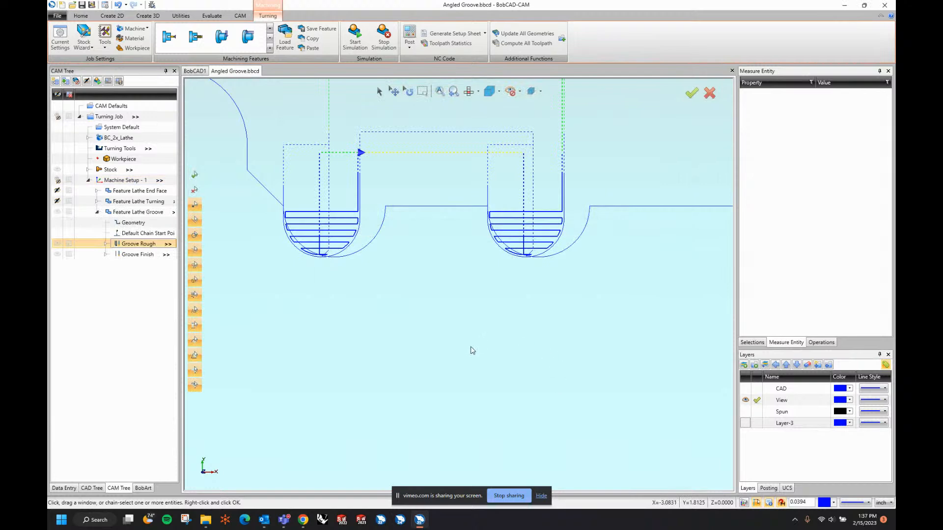
# - Inspect the roughing passes in the grooves and backplot Groove Rough, stepping through its first tool moves
pyautogui.scroll(5, 292, 247)
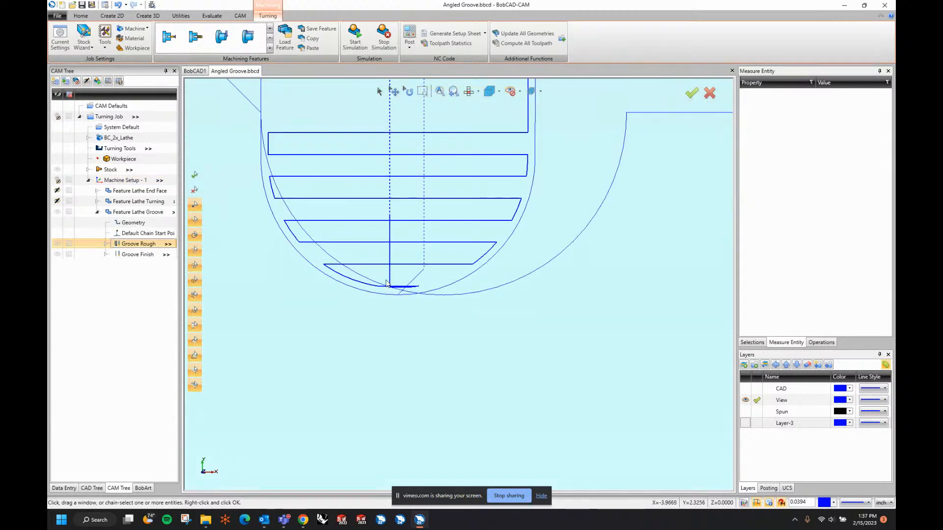
pyautogui.scroll(-3, 280, 301)
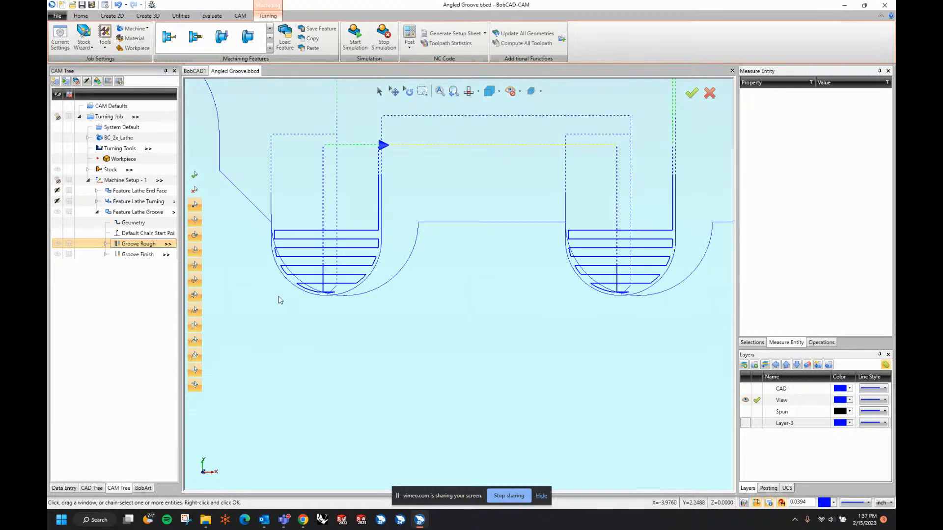
pyautogui.rightClick(138, 247)
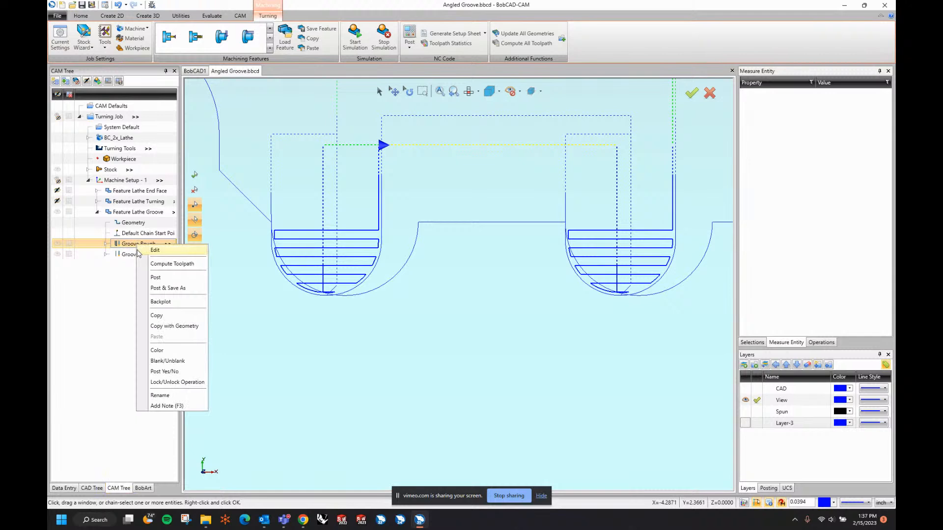
pyautogui.click(158, 302)
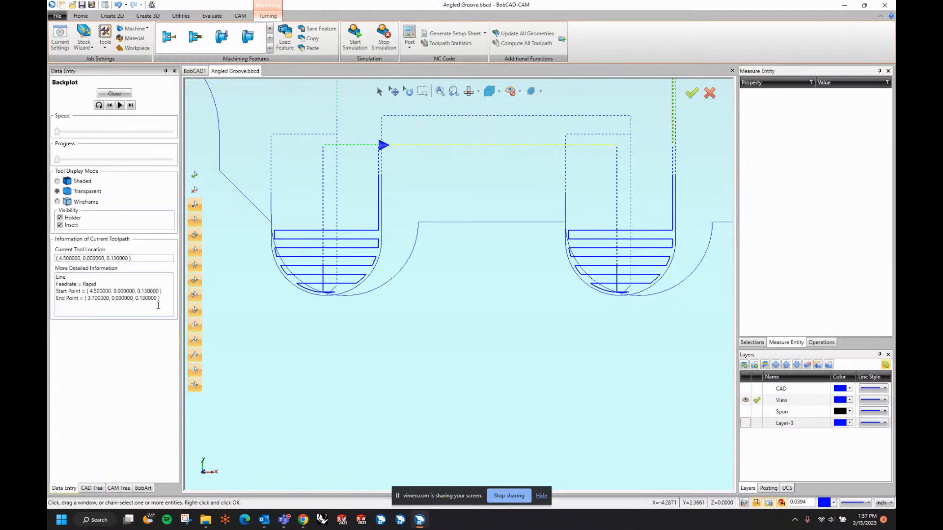
pyautogui.click(130, 106)
pyautogui.click(130, 107)
pyautogui.click(129, 107)
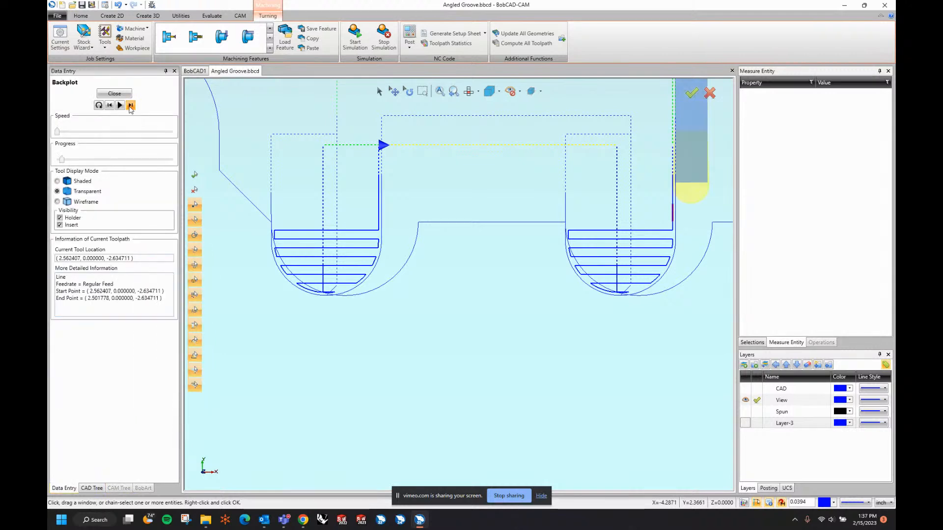
# - Step through the Groove Rough toolpath in Backplot, examine the tool position against the groove bottom, and close the backplot
pyautogui.click(130, 107)
pyautogui.click(130, 107)
pyautogui.click(130, 107)
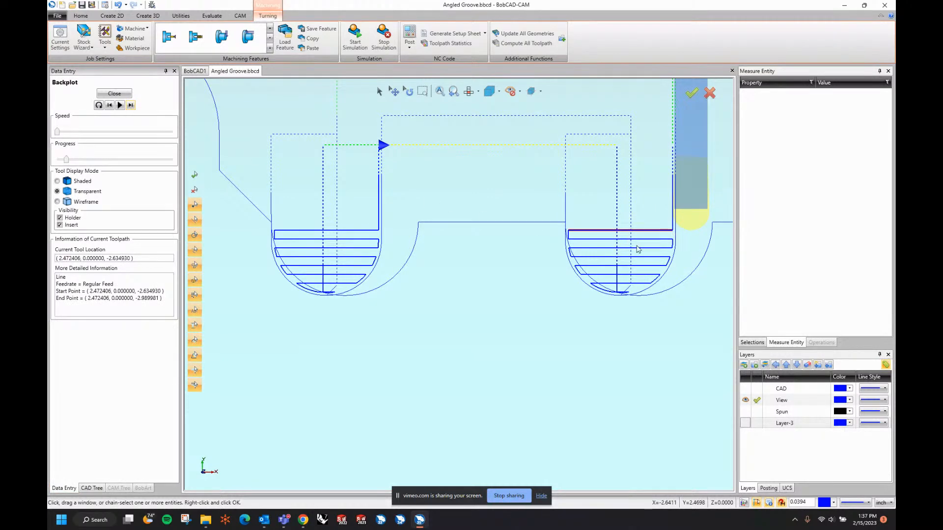
pyautogui.click(131, 106)
pyautogui.click(131, 106)
pyautogui.click(131, 105)
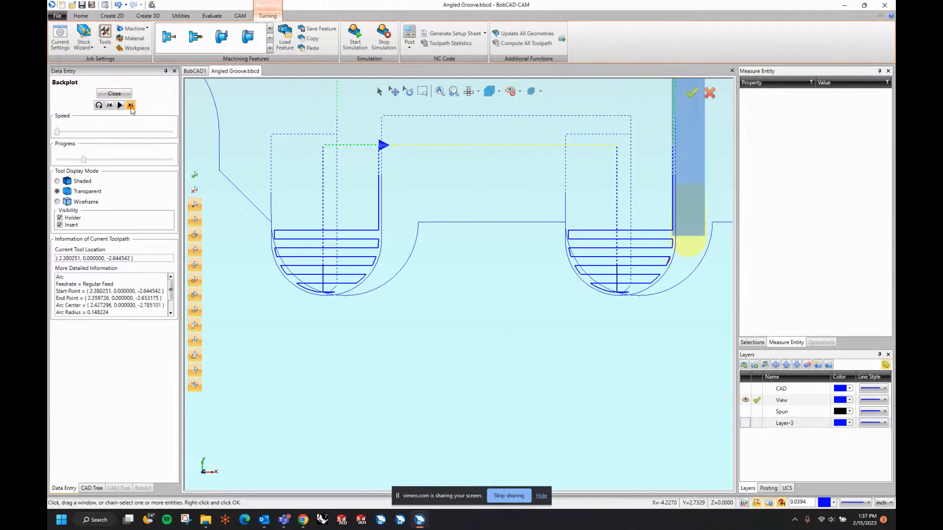
pyautogui.click(130, 105)
pyautogui.click(130, 106)
pyautogui.click(131, 106)
pyautogui.click(130, 106)
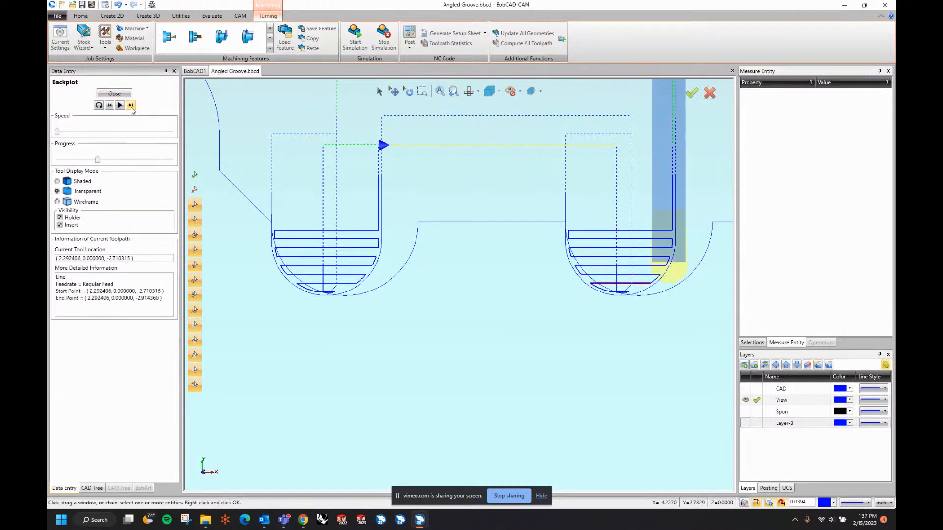
pyautogui.click(130, 106)
pyautogui.click(131, 106)
pyautogui.scroll(-3, 631, 290)
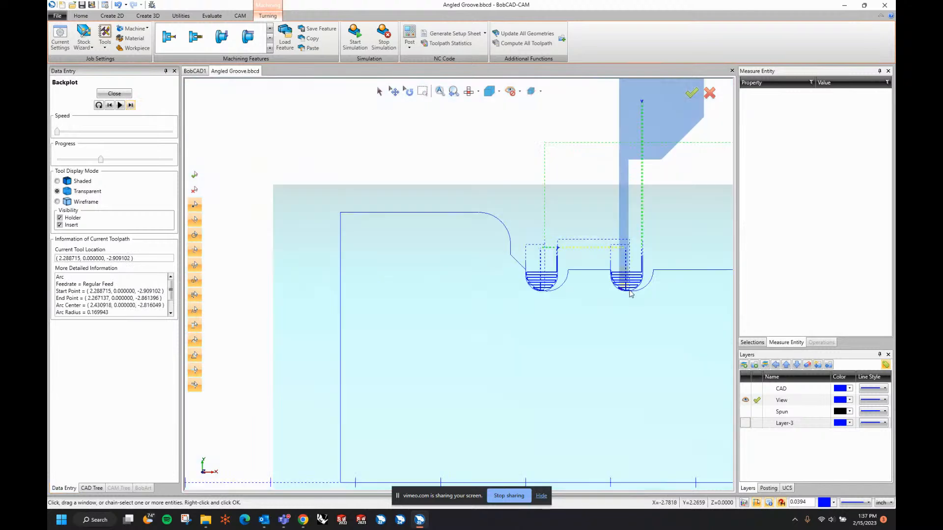
pyautogui.scroll(6, 631, 292)
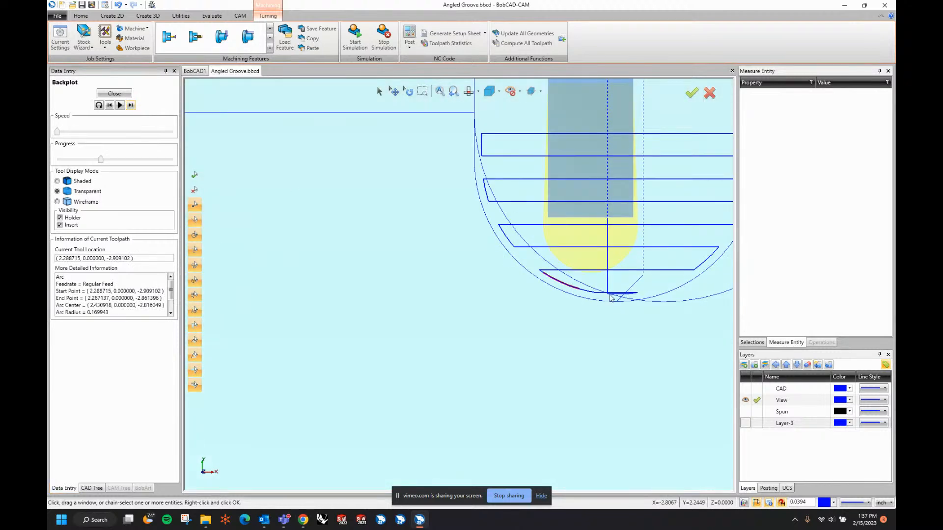
pyautogui.click(123, 93)
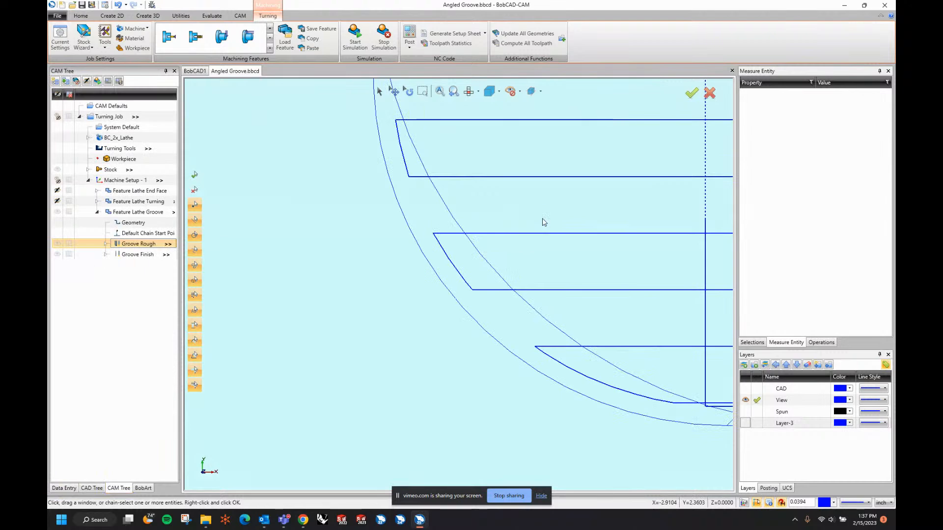
# - Backplot the Groove Finish operation move by move, examine its tool position along the groove wall, and close the backplot
pyautogui.rightClick(148, 255)
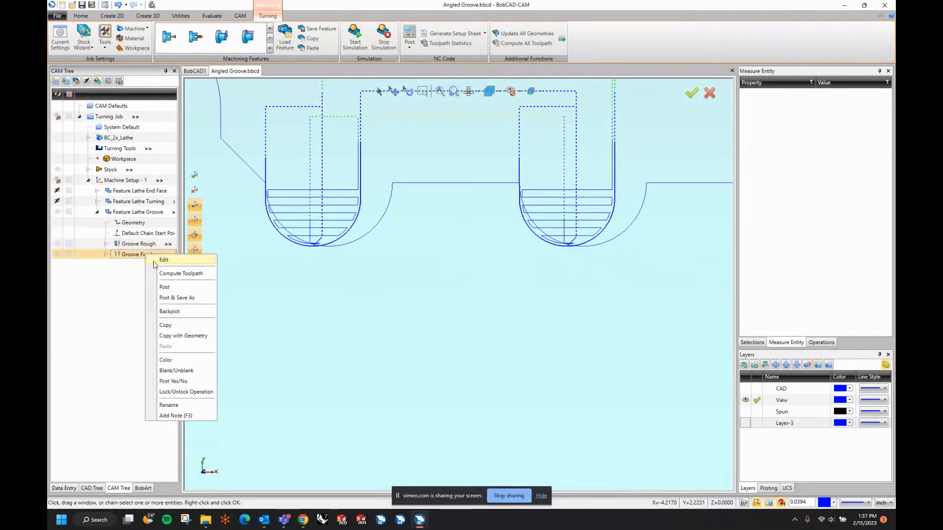
pyautogui.click(175, 318)
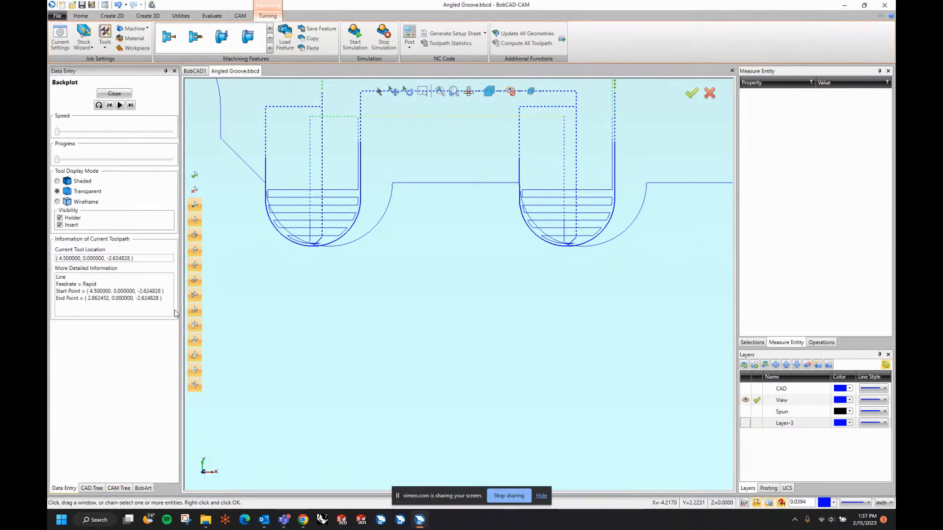
pyautogui.click(130, 105)
pyautogui.click(131, 105)
pyautogui.click(131, 105)
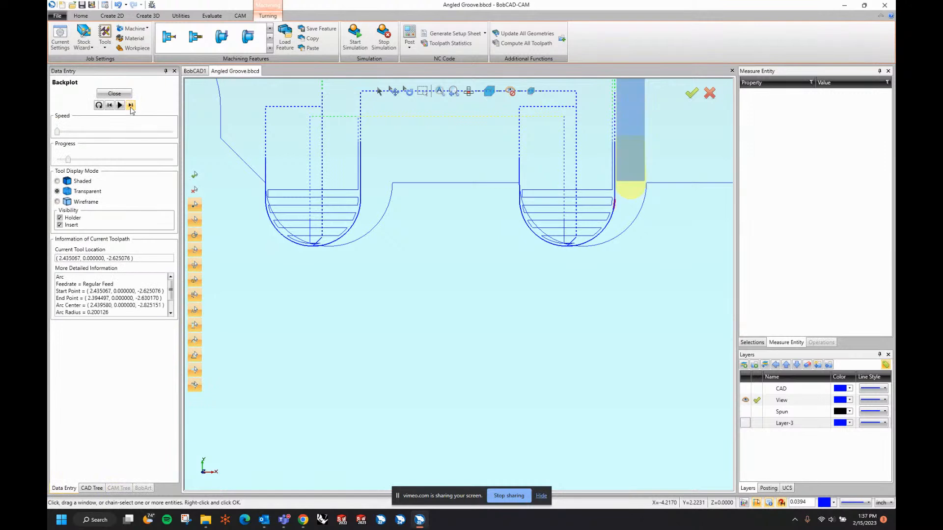
pyautogui.click(131, 105)
pyautogui.click(131, 105)
pyautogui.click(131, 105)
pyautogui.click(131, 105)
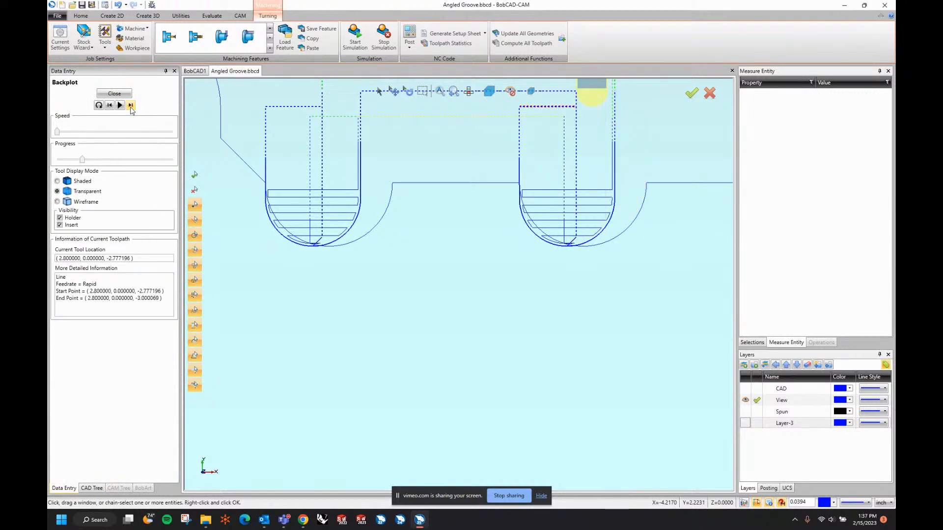
pyautogui.click(130, 106)
pyautogui.click(131, 105)
pyautogui.click(130, 106)
pyautogui.click(130, 106)
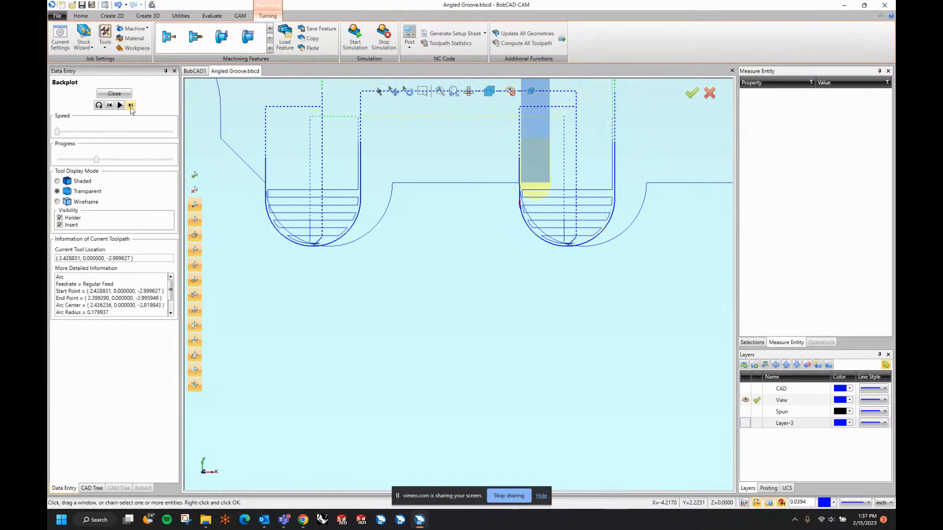
pyautogui.click(131, 105)
pyautogui.click(131, 106)
pyautogui.scroll(-2, 448, 229)
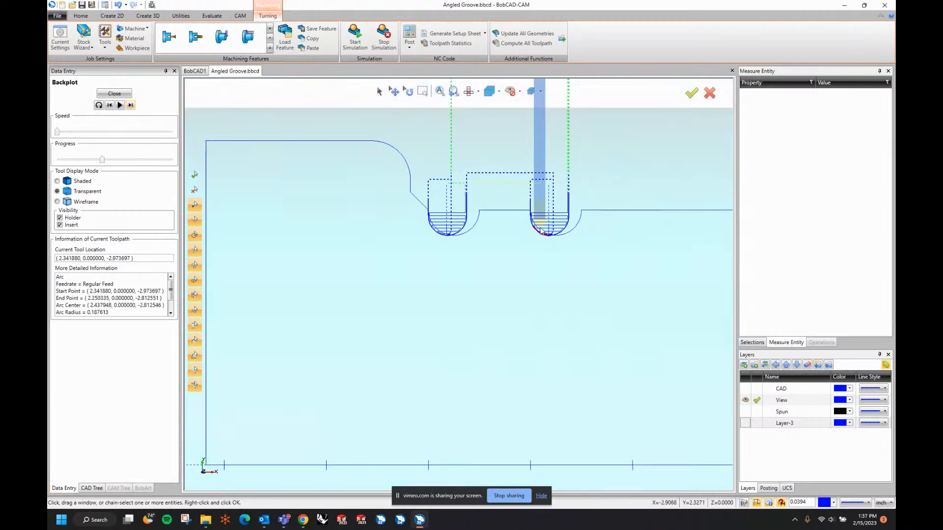
pyautogui.scroll(5, 448, 230)
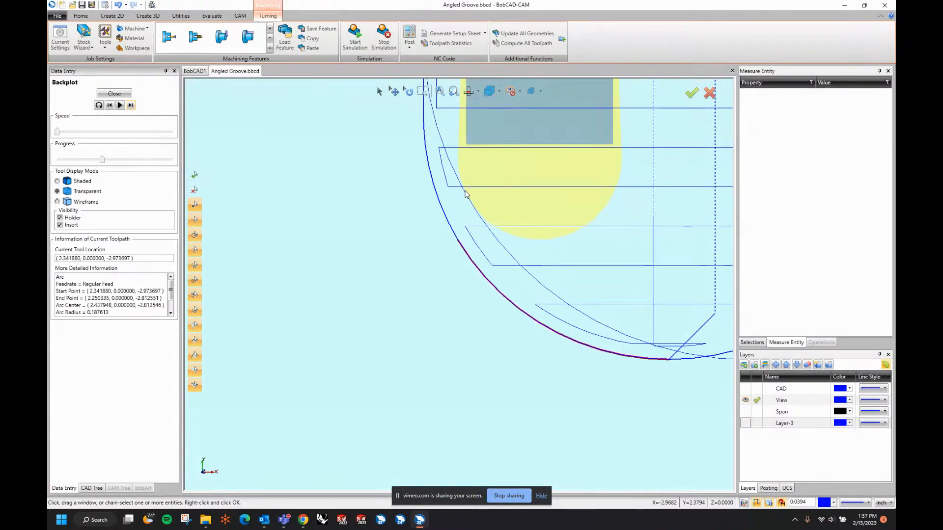
pyautogui.click(114, 93)
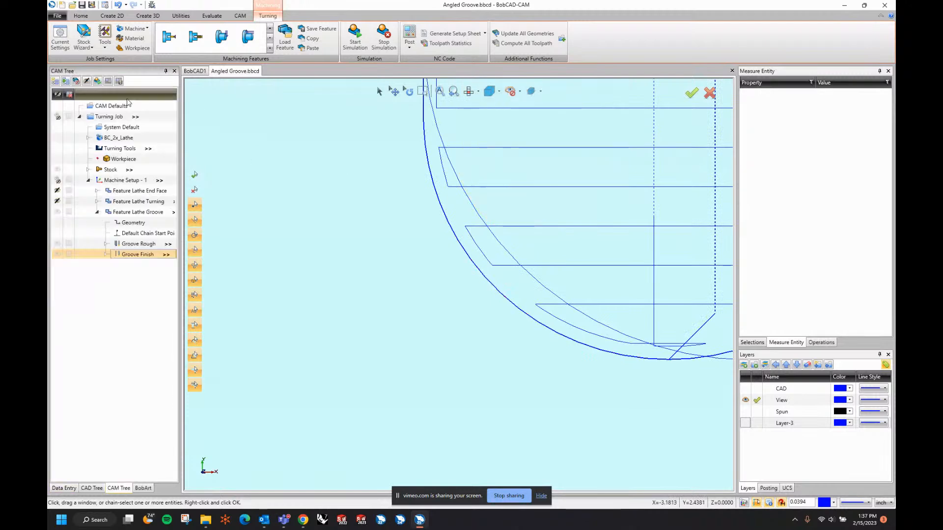
pyautogui.scroll(-4, 515, 286)
pyautogui.scroll(-5, 444, 268)
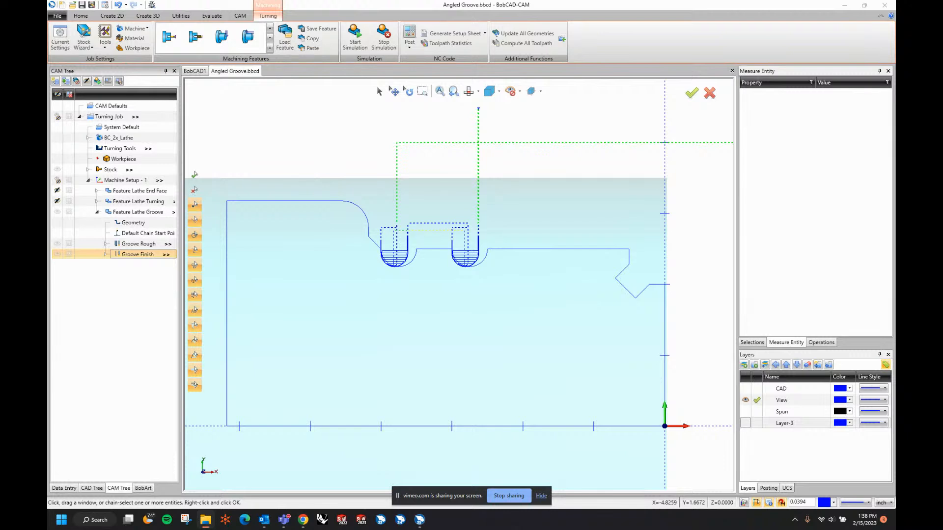
# - Open the file Threading Example.bbcd and bring its stepped profile into close view
pyautogui.moveTo(293, 336); pyautogui.dragTo(473, 334)
pyautogui.scroll(-2, 498, 264)
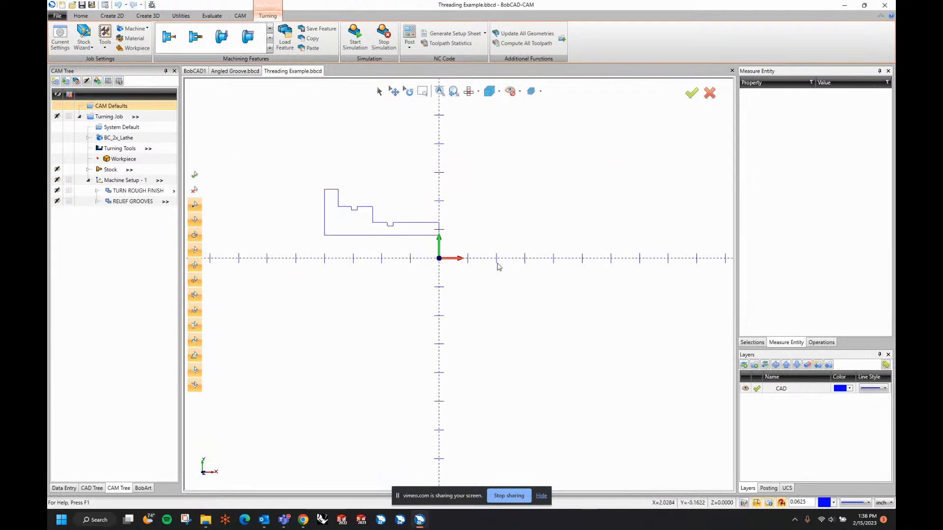
pyautogui.scroll(4, 324, 244)
pyautogui.scroll(-2, 370, 225)
pyautogui.scroll(3, 372, 231)
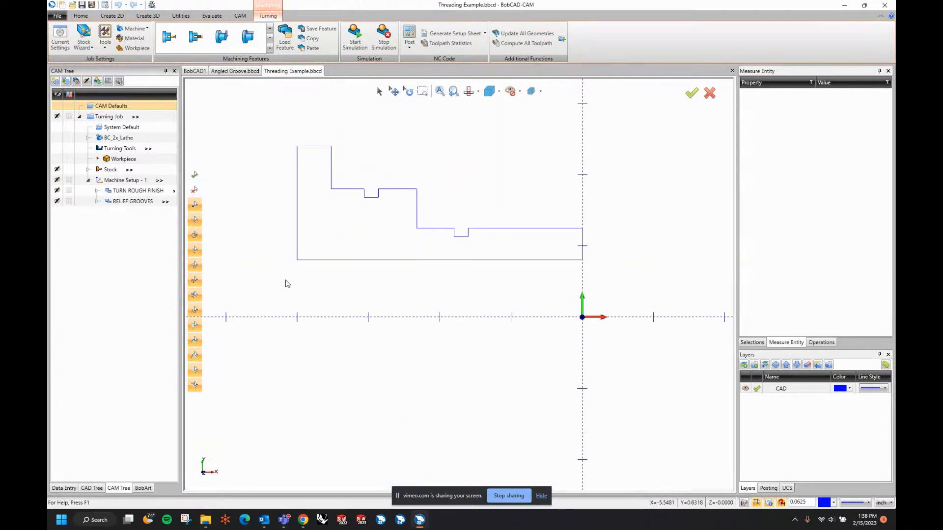
# - Delete the TURN ROUGH FINISH and RELIEF GROOVES features from Machine Setup - 1
pyautogui.rightClick(125, 191)
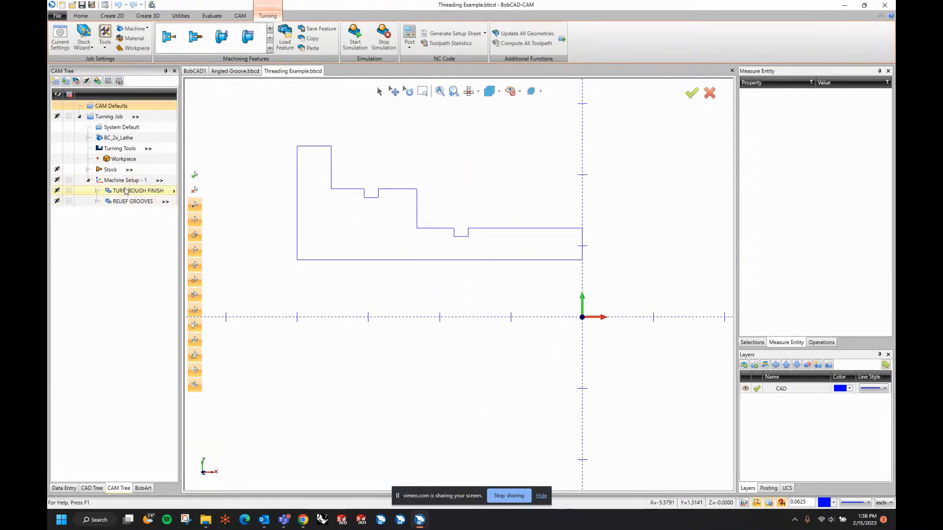
pyautogui.click(147, 444)
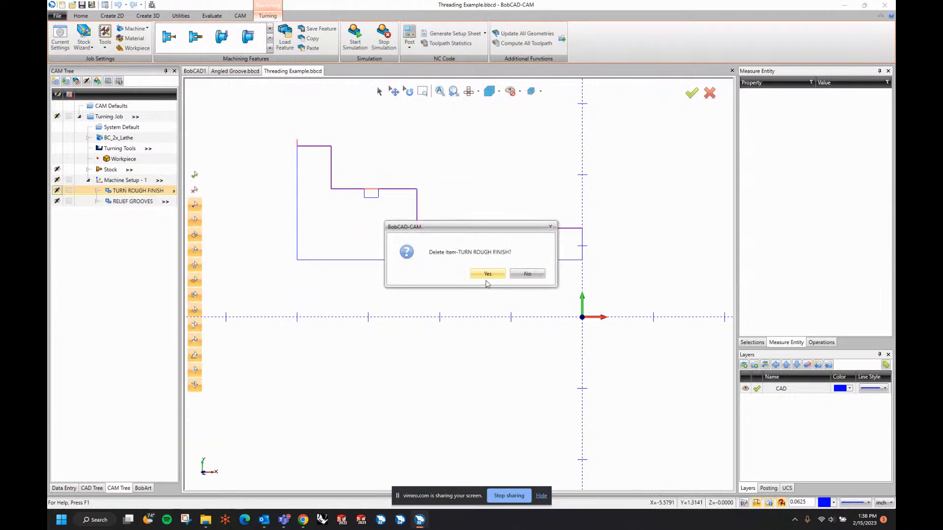
pyautogui.click(486, 274)
pyautogui.rightClick(118, 191)
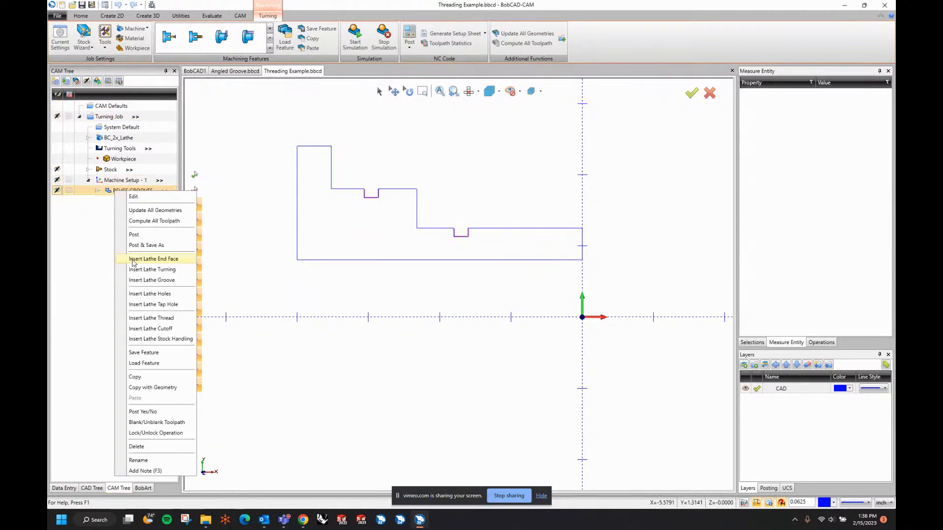
pyautogui.click(140, 446)
pyautogui.click(486, 274)
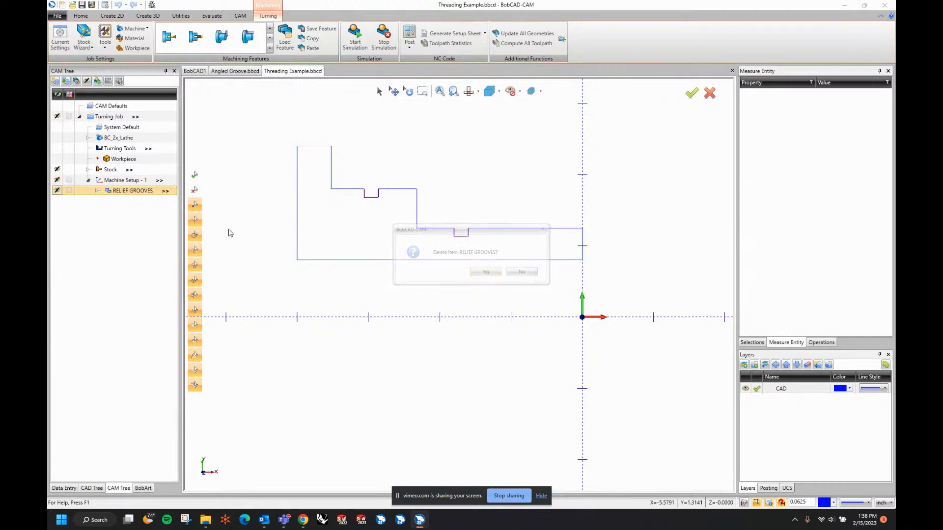
# - Delete the whole existing Turning Job from the threading file
pyautogui.rightClick(110, 117)
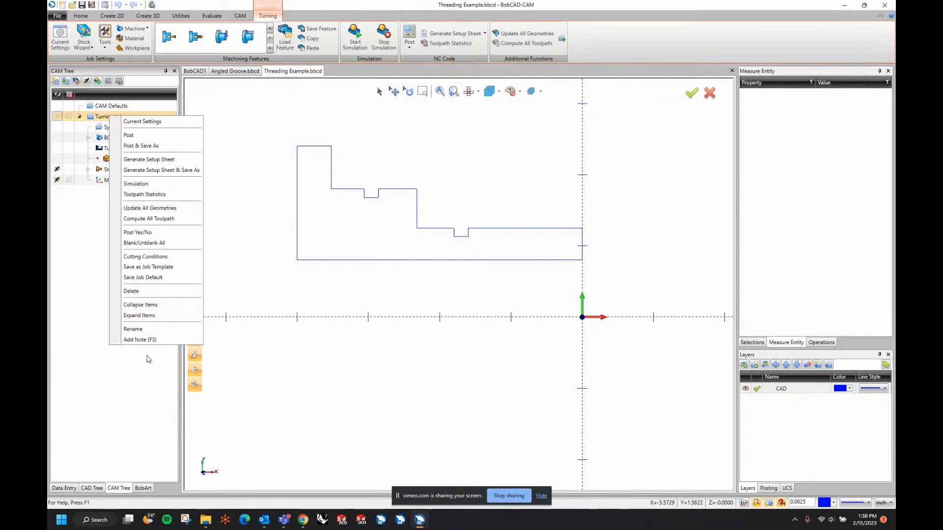
pyautogui.click(138, 293)
pyautogui.click(487, 274)
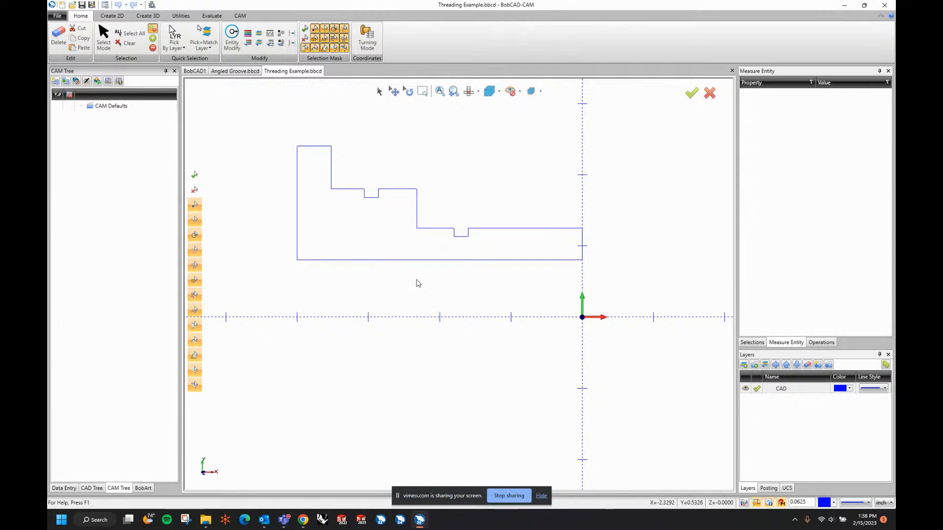
# - Create a new machining job of type Turning and proceed to the stock definition without selecting a workpiece
pyautogui.rightClick(119, 104)
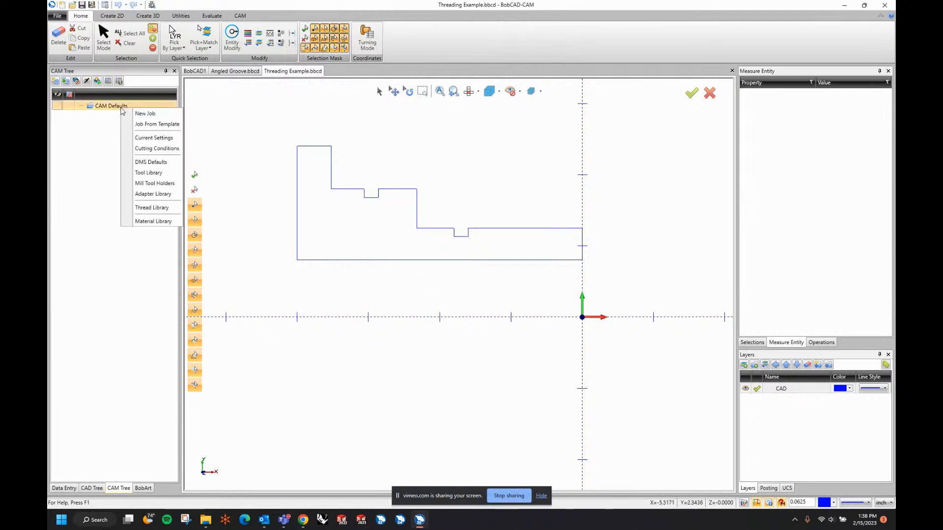
pyautogui.click(131, 112)
pyautogui.click(116, 169)
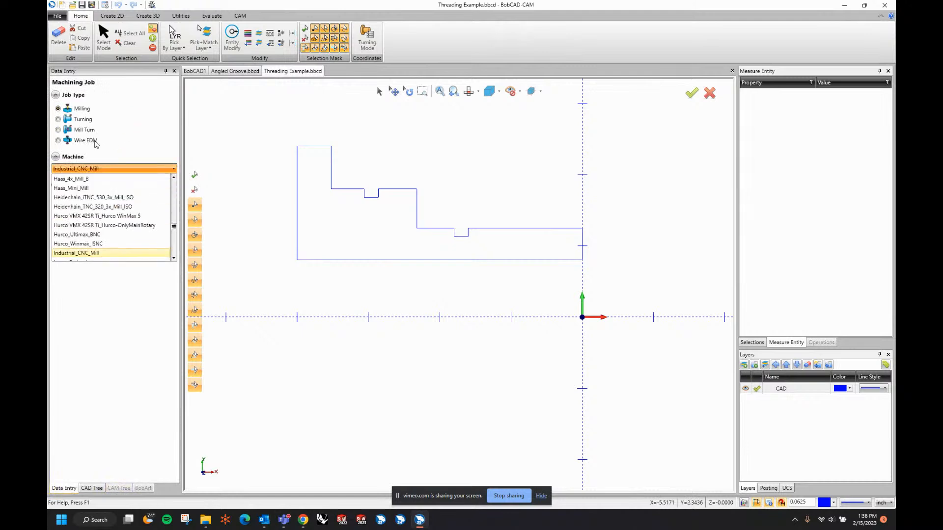
pyautogui.click(84, 119)
pyautogui.click(88, 216)
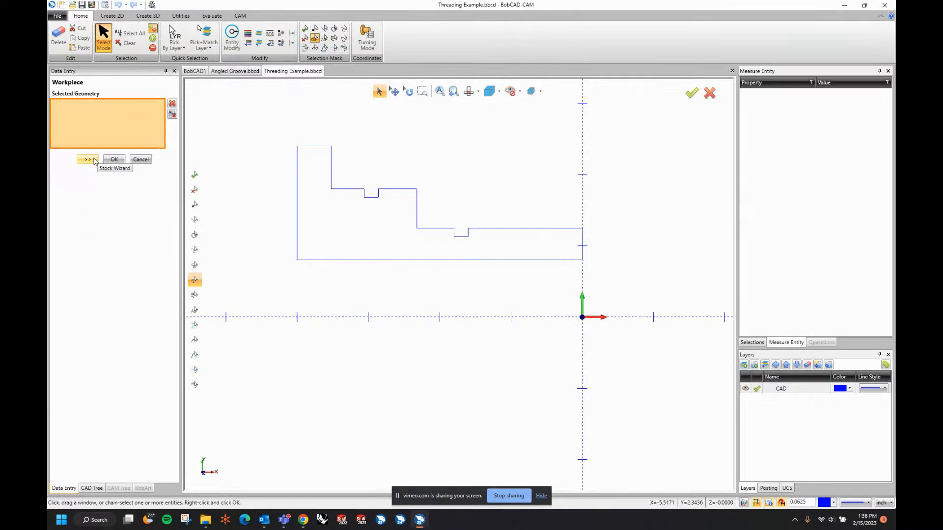
pyautogui.click(87, 160)
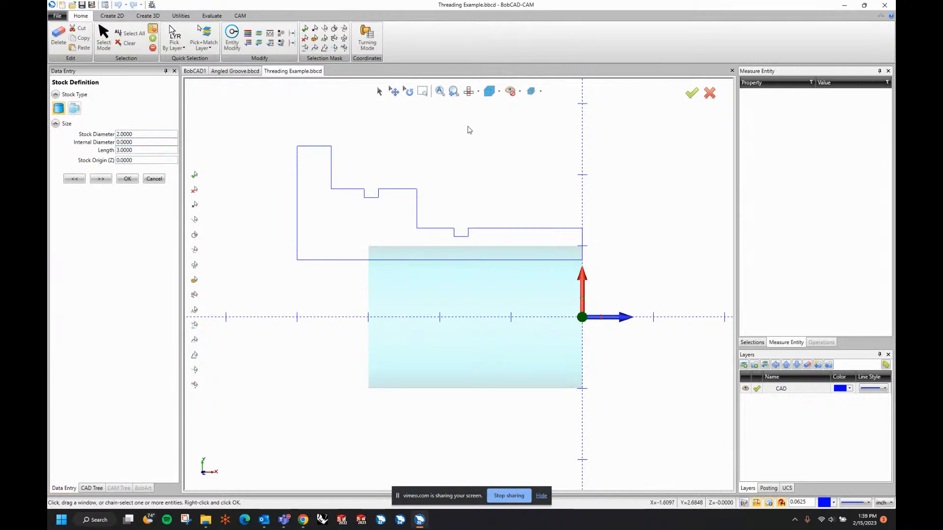
# - Set the cylindrical stock's diameter to 5 inches
pyautogui.click(137, 132)
pyautogui.write('4.')
pyautogui.press('Tab')
pyautogui.click(141, 133)
pyautogui.write('5')
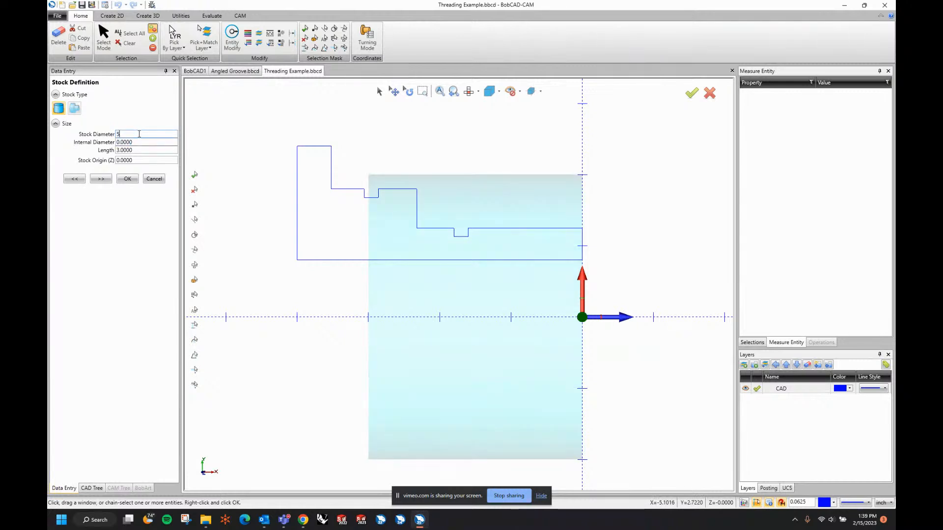
pyautogui.press('Tab')
# - Set the stock length to 4.25 inches, keep the stock origin at 0, and finish the job with the default machine setup clearances
pyautogui.click(151, 150)
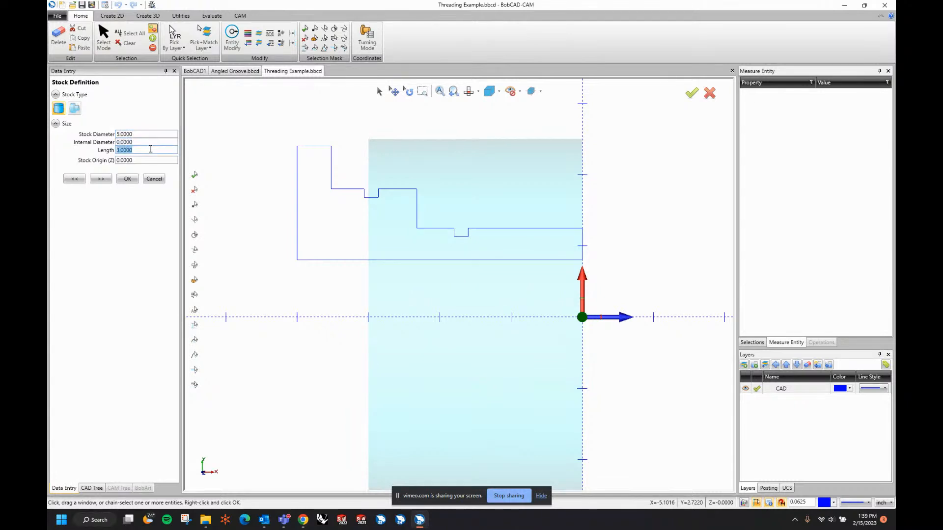
pyautogui.write('4.25')
pyautogui.click(150, 160)
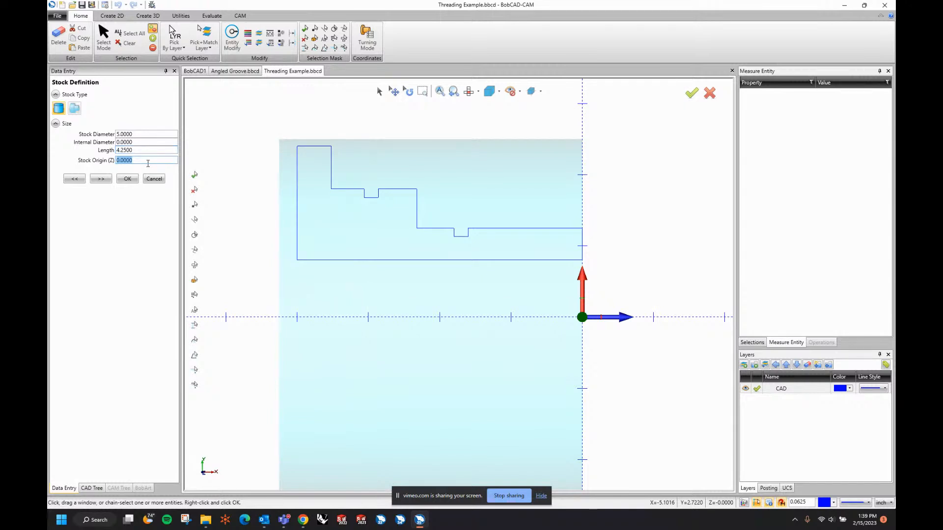
pyautogui.press('BackSpace')
pyautogui.press('Tab')
pyautogui.click(108, 180)
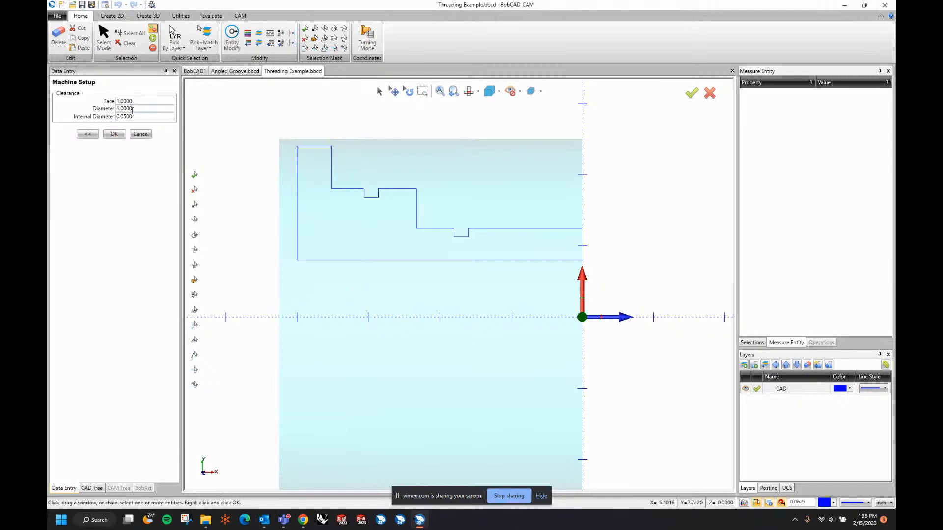
pyautogui.click(114, 135)
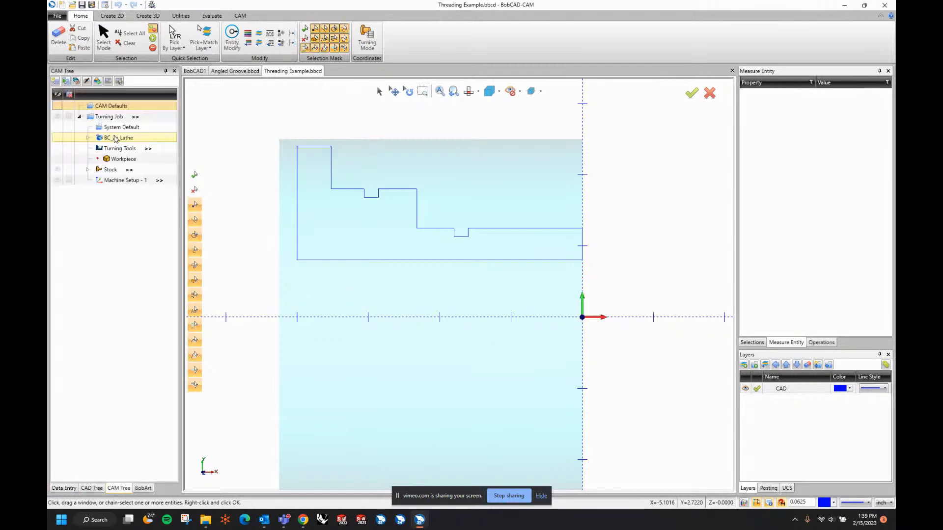
# - Add a Lathe Turning feature to Machine Setup - 1, chaining the outer profile from the front small-diameter line to the rear largest-diameter line
pyautogui.rightClick(123, 181)
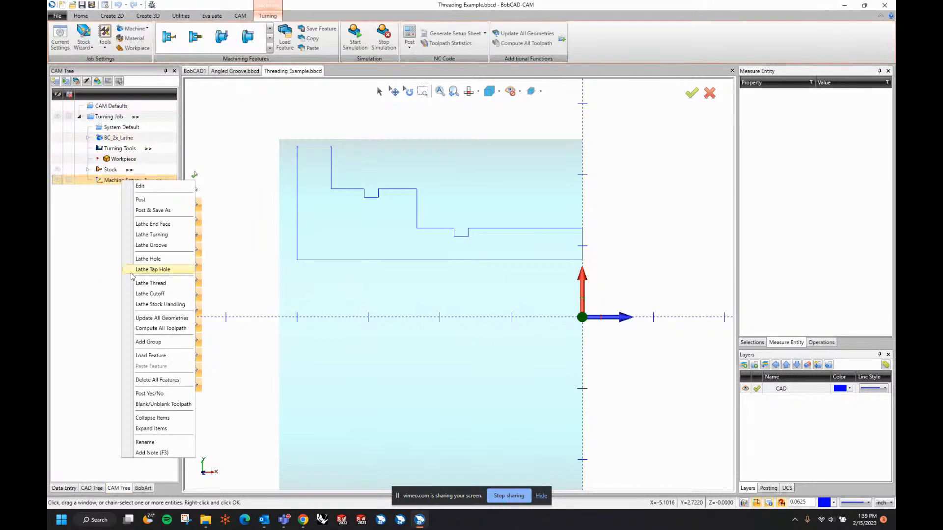
pyautogui.click(147, 235)
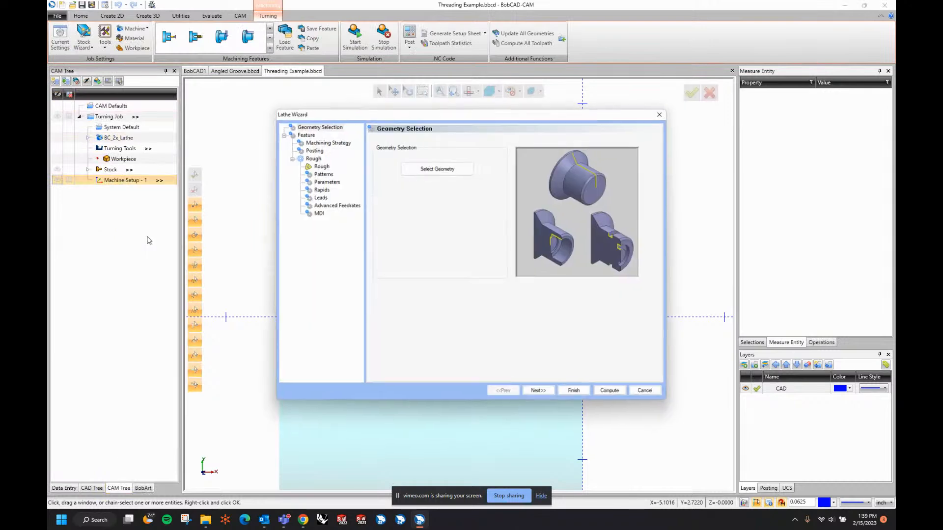
pyautogui.click(437, 168)
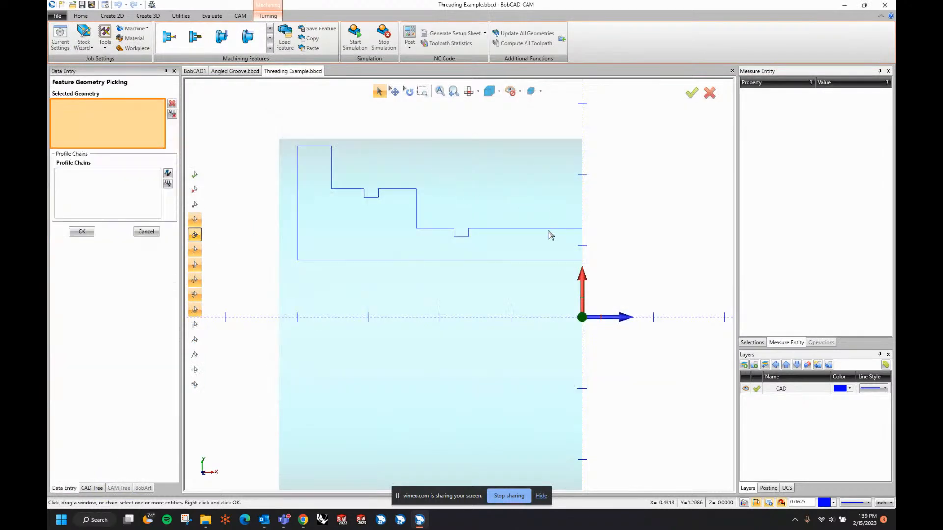
pyautogui.click(480, 229)
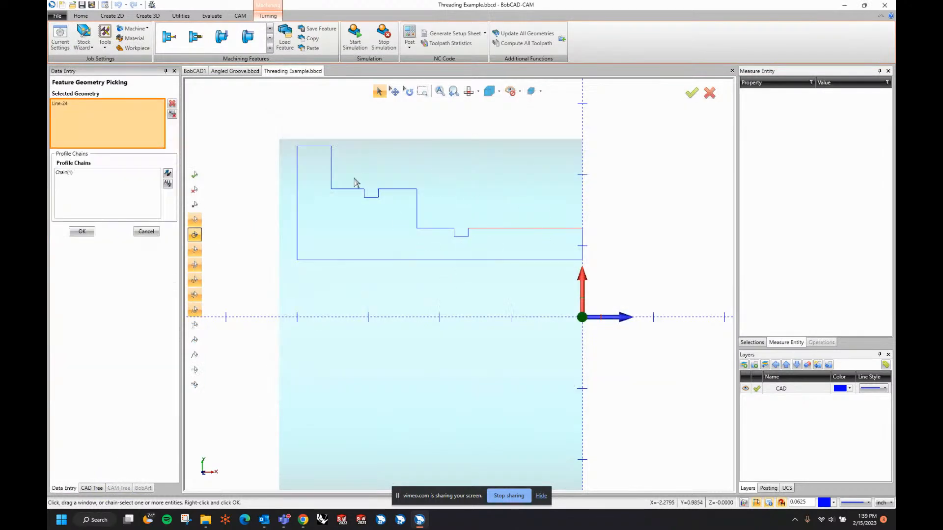
pyautogui.click(302, 147)
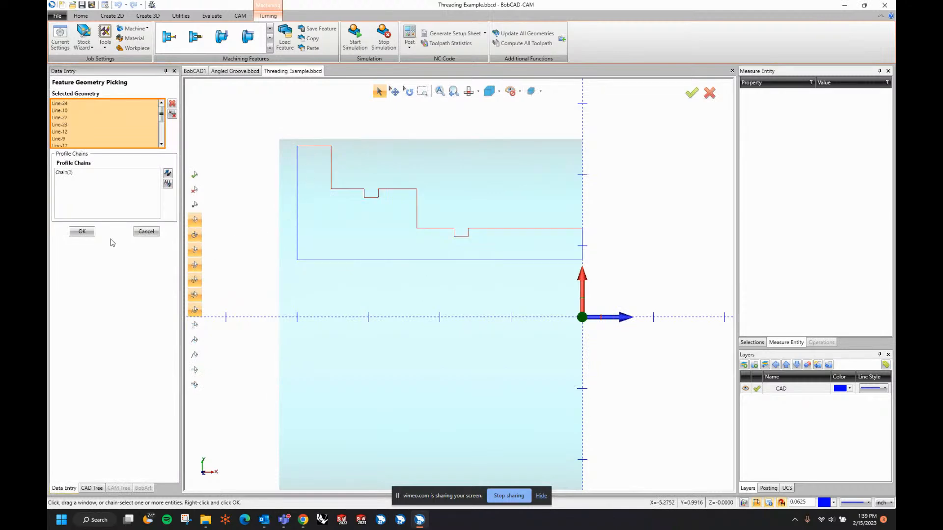
pyautogui.click(82, 231)
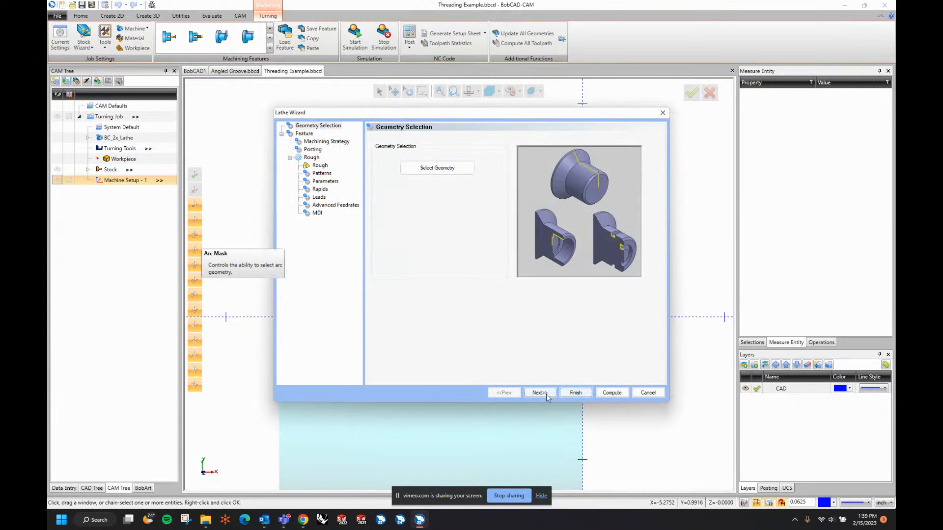
pyautogui.click(544, 392)
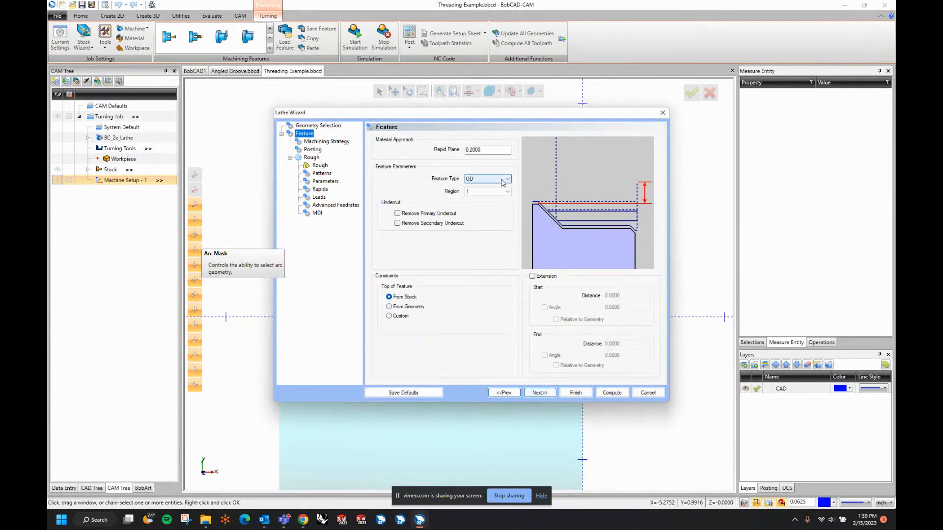
# - Enable Remove Primary Undercut and Extension for the OD feature, and enter the end extension distance
pyautogui.click(397, 214)
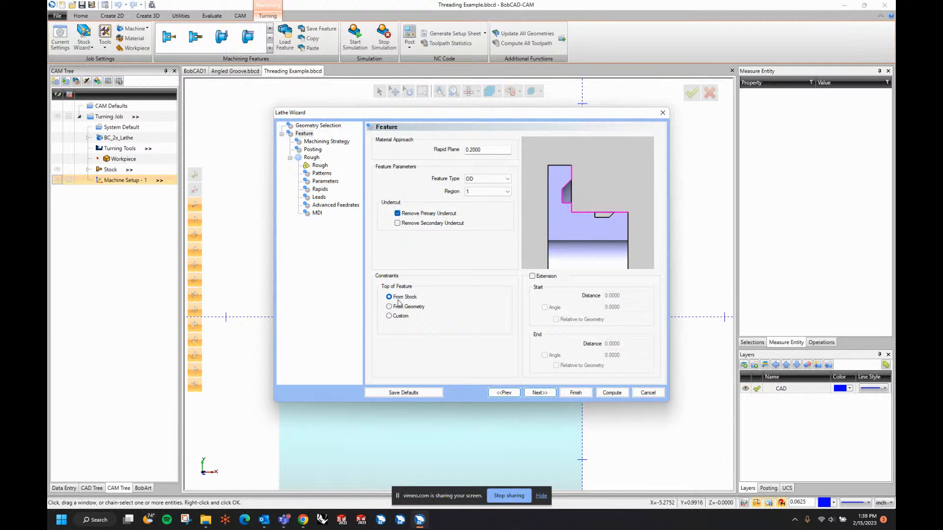
pyautogui.click(532, 276)
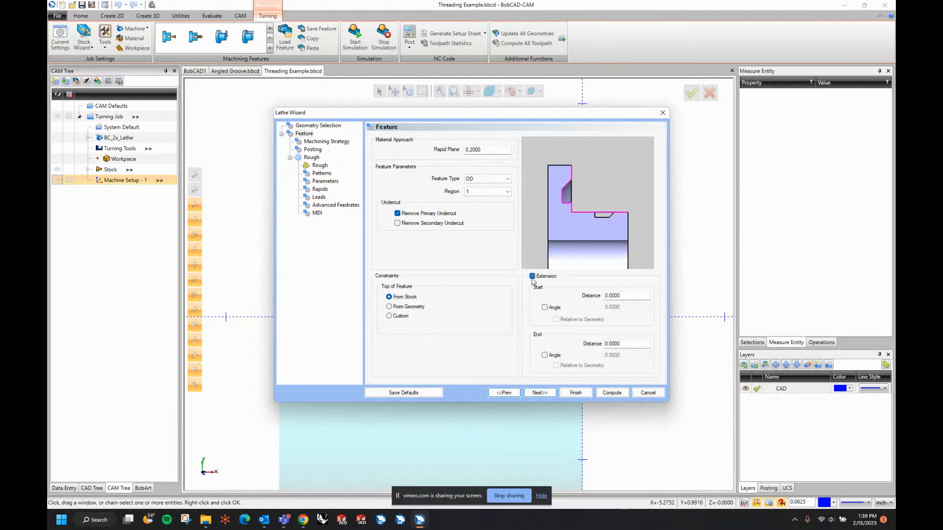
pyautogui.doubleClick(635, 344)
pyautogui.press('BackSpace')
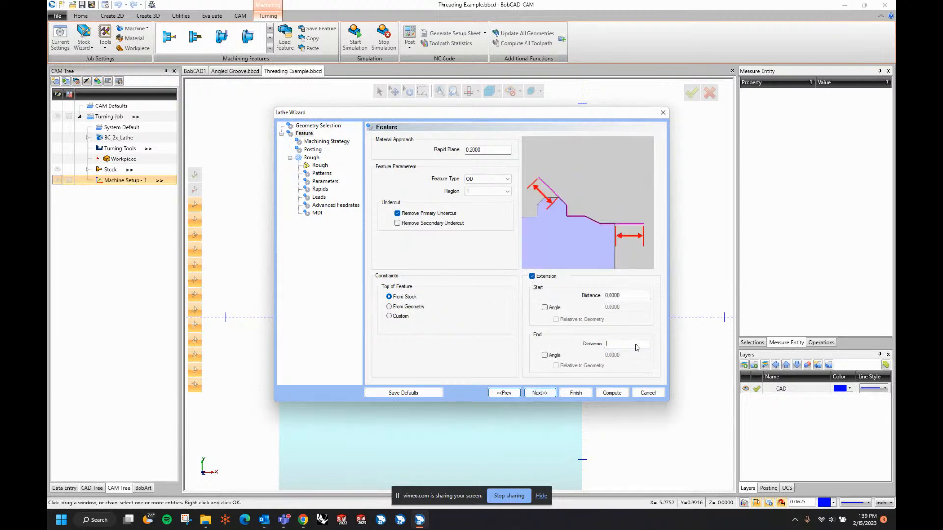
pyautogui.press('Tab')
pyautogui.click(551, 395)
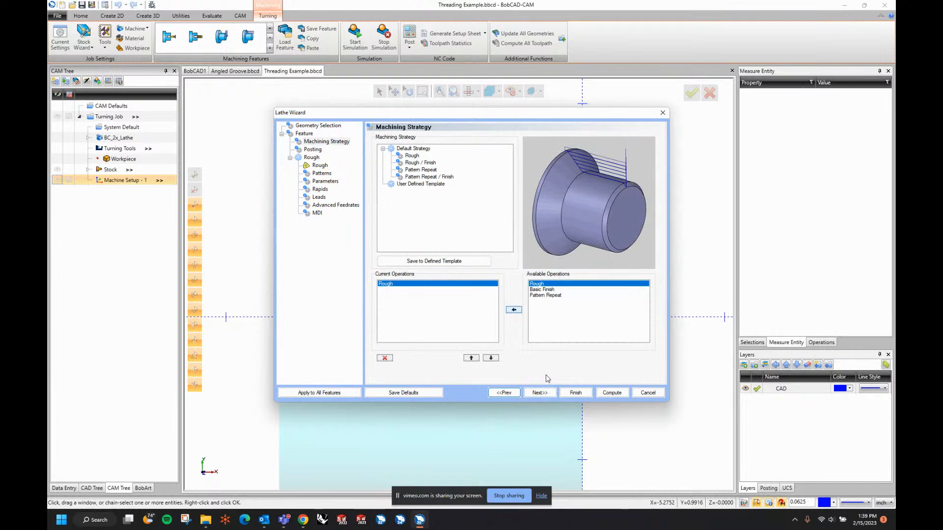
# - Choose the Rough / Finish machining strategy, keeping Separate Moves posting and the C - 80 Deg - Diamond roughing tool
pyautogui.click(431, 163)
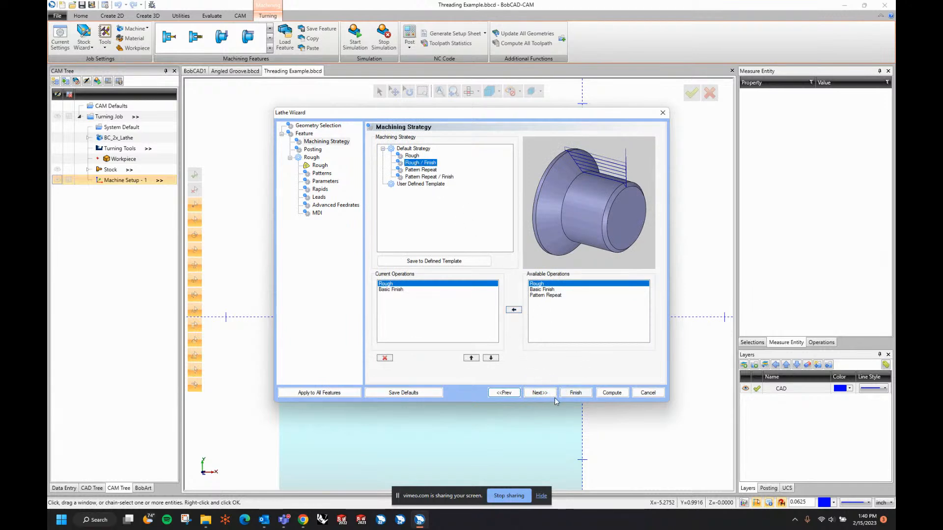
pyautogui.click(540, 393)
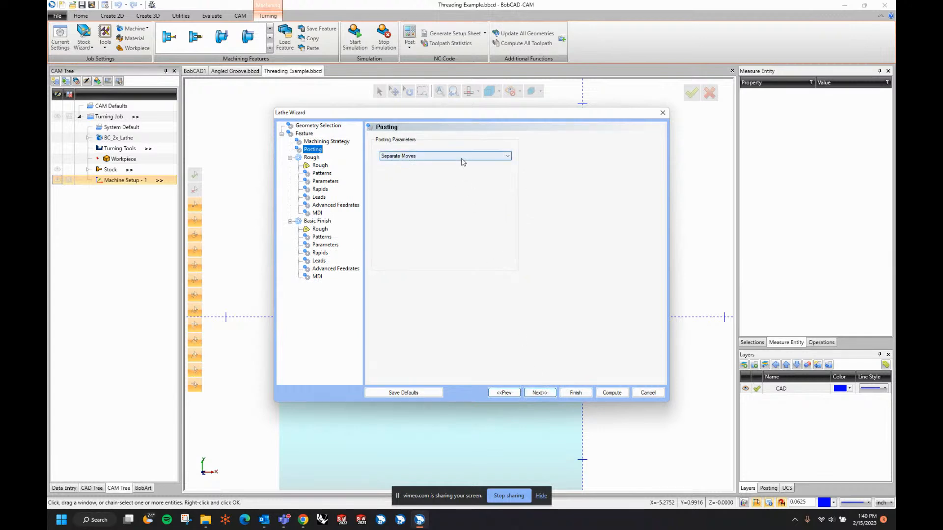
pyautogui.click(539, 394)
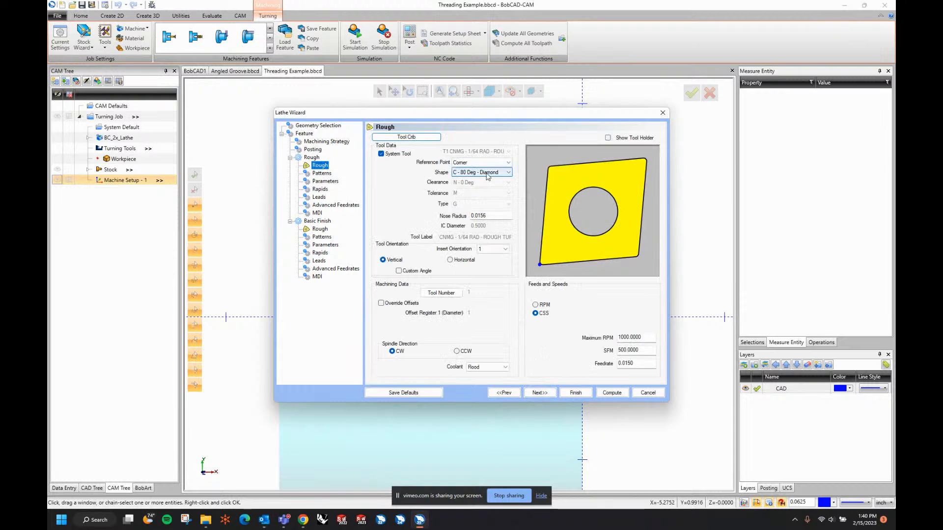
pyautogui.click(551, 391)
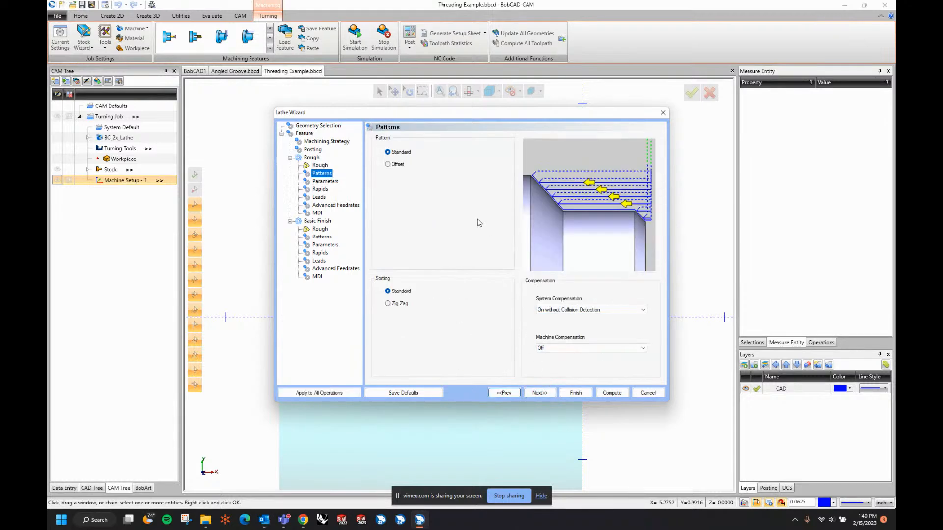
# - Set the roughing pattern to Offset with Standard sorting, and its depth of cut to 0.03
pyautogui.click(388, 164)
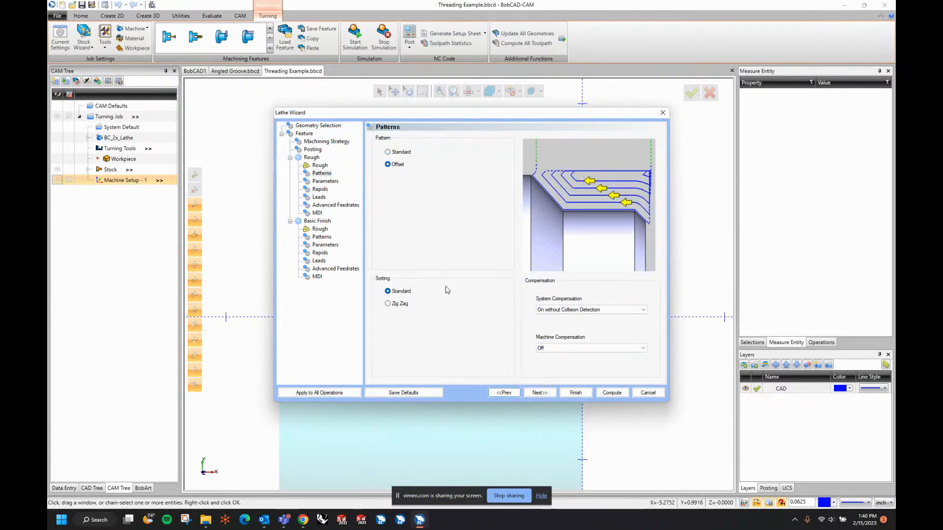
pyautogui.moveTo(426, 113); pyautogui.dragTo(442, 122)
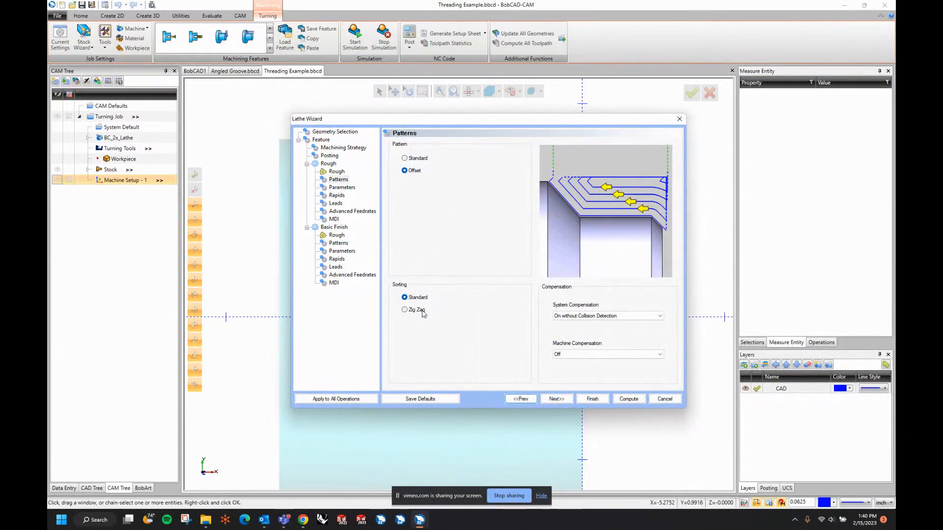
pyautogui.click(556, 399)
pyautogui.click(508, 159)
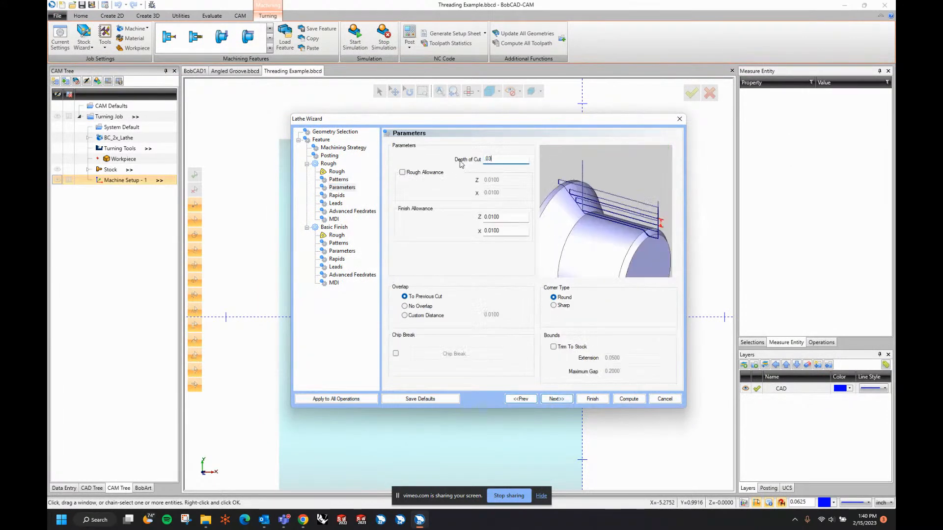
pyautogui.press('Tab')
pyautogui.click(555, 399)
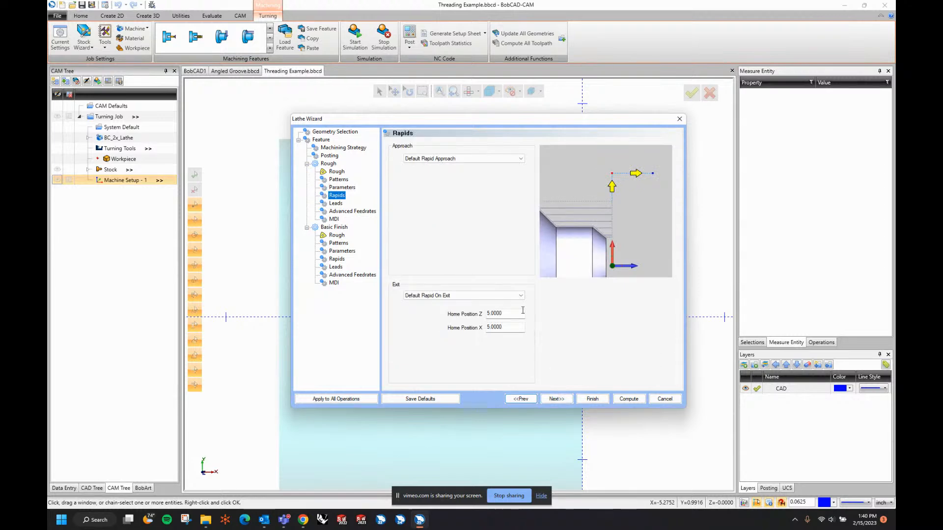
# - Try Rapid On Exit To Cycle Start X - Z as the roughing exit move, and restore Default Rapid On Exit
pyautogui.click(513, 296)
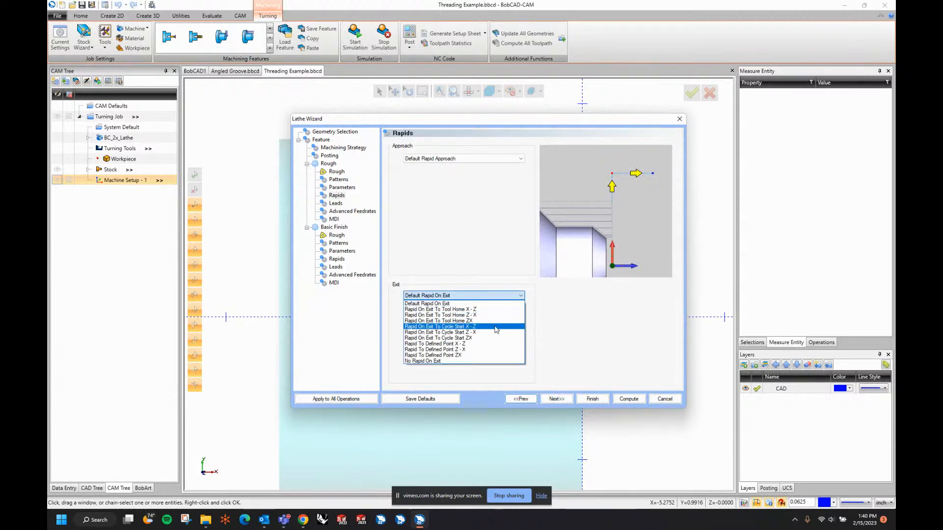
pyautogui.click(489, 326)
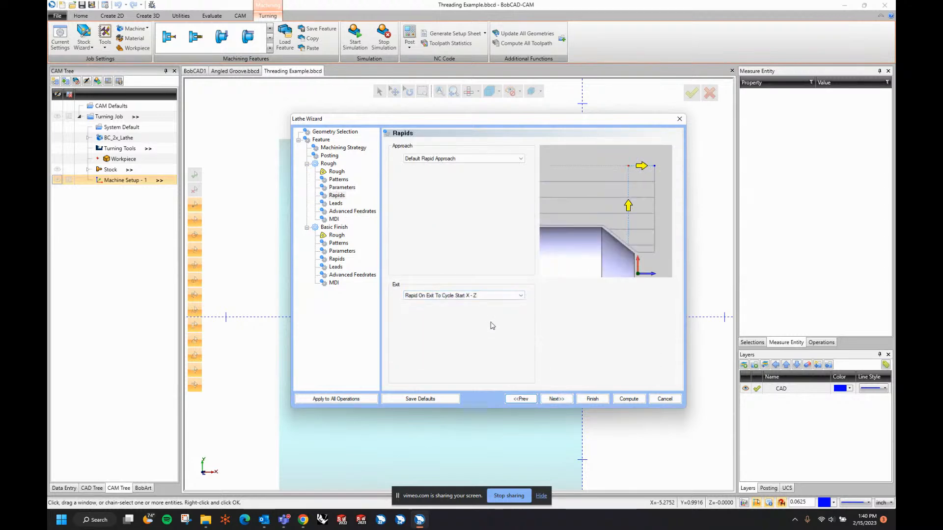
pyautogui.click(494, 295)
pyautogui.click(489, 328)
pyautogui.click(497, 295)
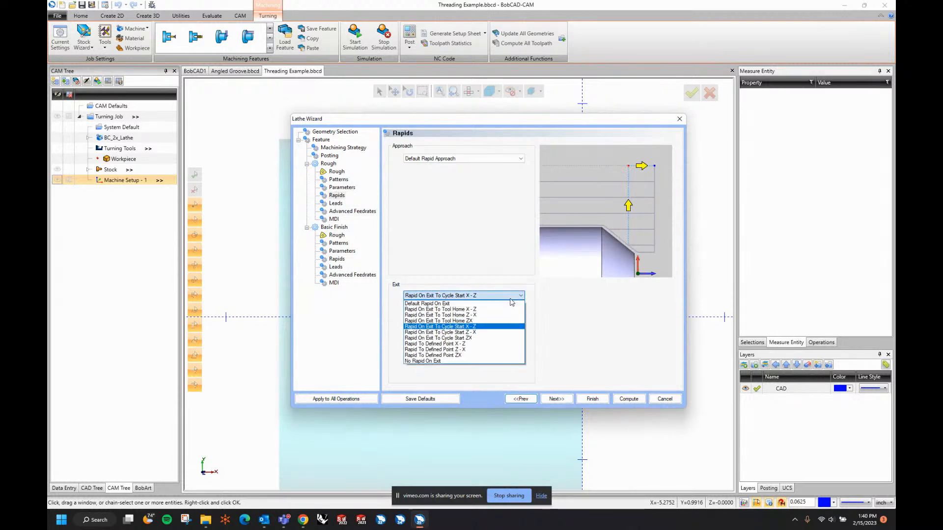
pyautogui.click(497, 309)
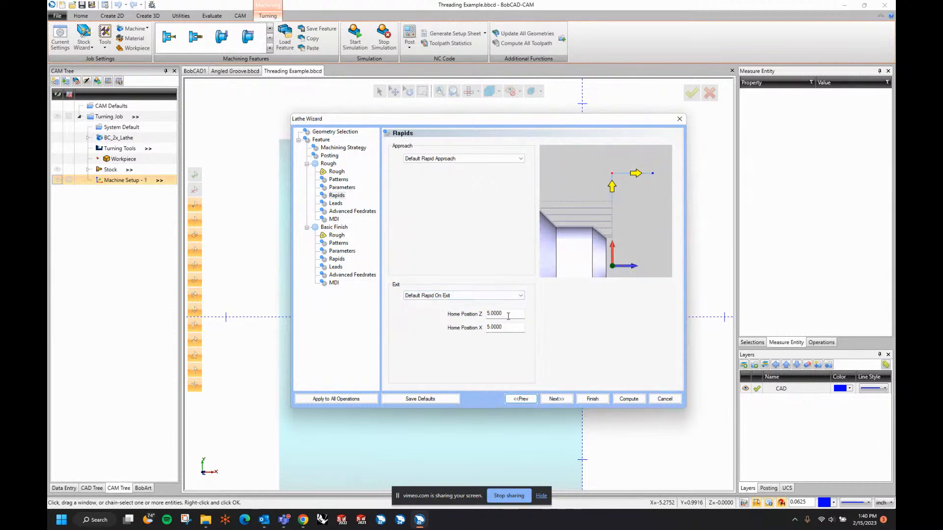
# - Enter the Z and X home positions for the roughing exit and proceed to the lead settings
pyautogui.press('Tab')
pyautogui.press('Tab')
pyautogui.click(556, 399)
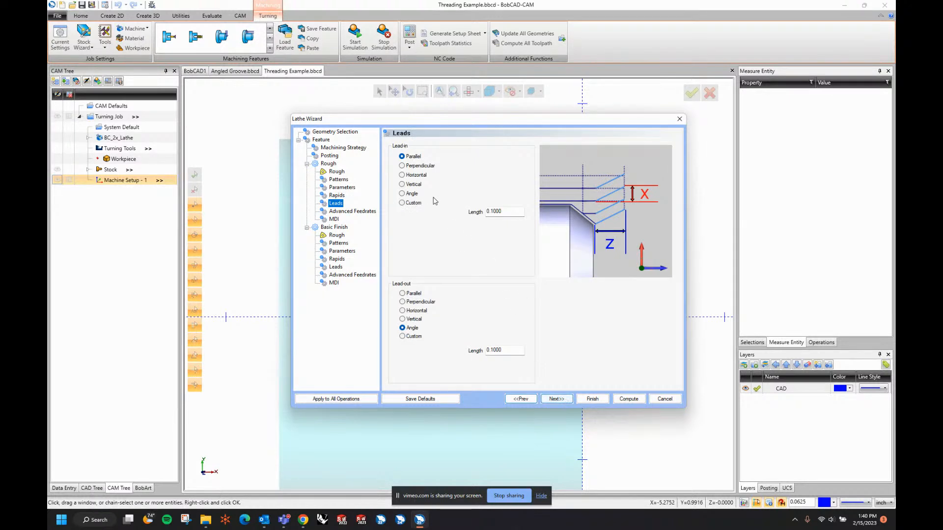
# - Set the roughing lead-in to Parallel and lead-out to Vertical, keeping the default advanced feedrates and MDI, and proceed to the finish tool
pyautogui.click(414, 156)
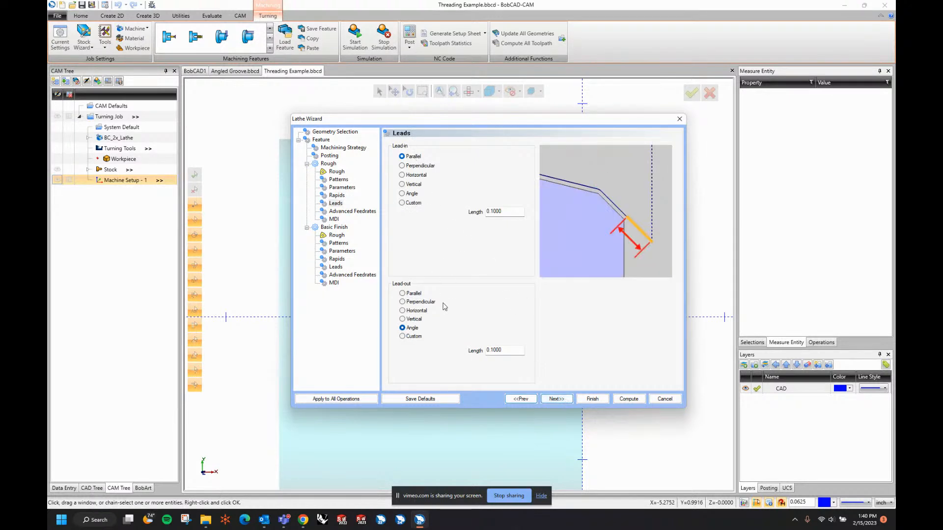
pyautogui.click(414, 320)
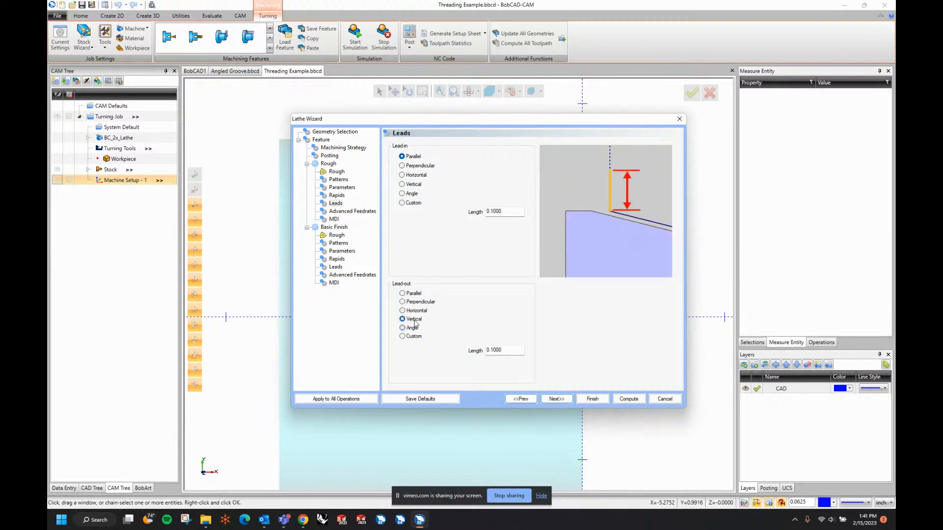
pyautogui.click(570, 399)
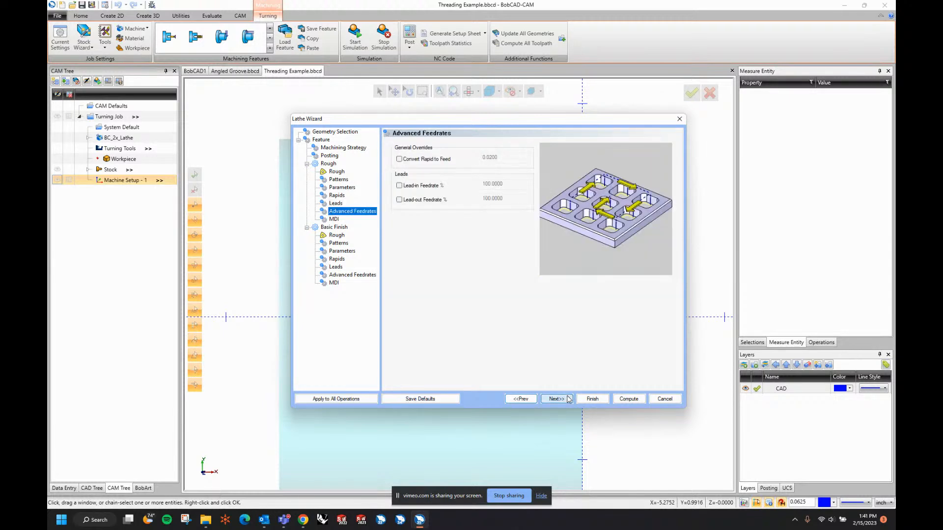
pyautogui.click(568, 398)
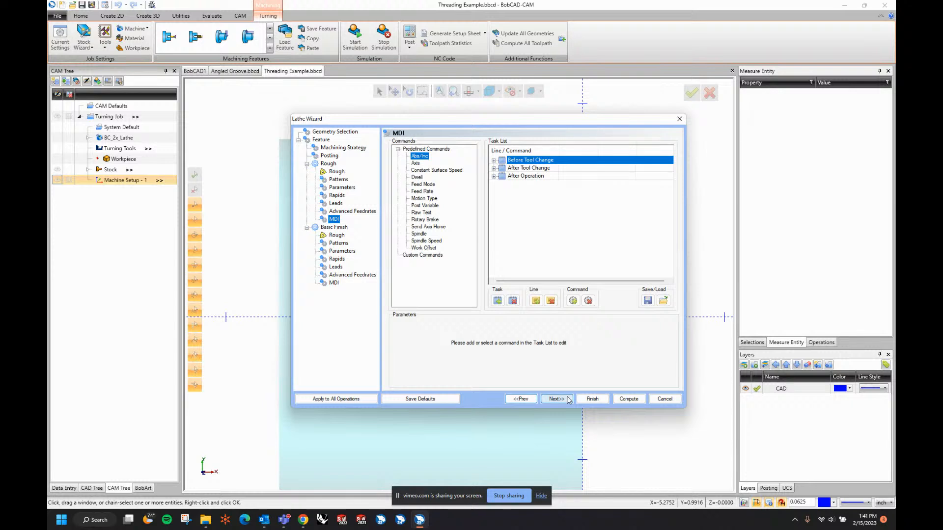
pyautogui.click(568, 398)
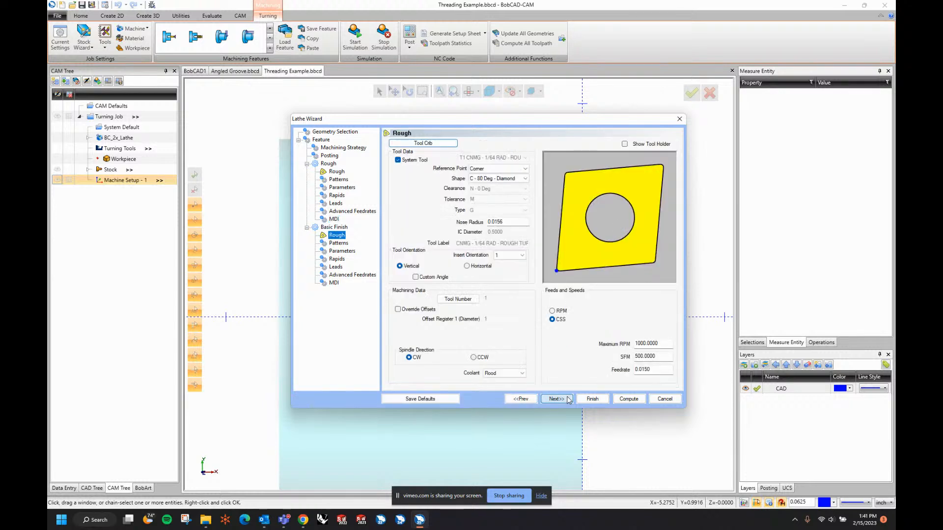
# - Set the Basic Finish tool to V - 35 Deg - Diamond with a 0.008 nose radius, and keep the Continuous finish pattern
pyautogui.click(484, 180)
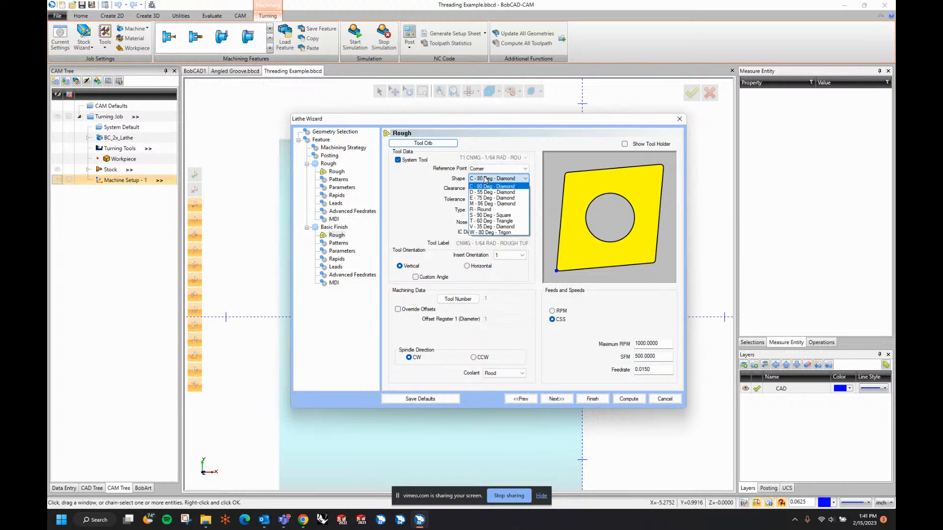
pyautogui.click(490, 227)
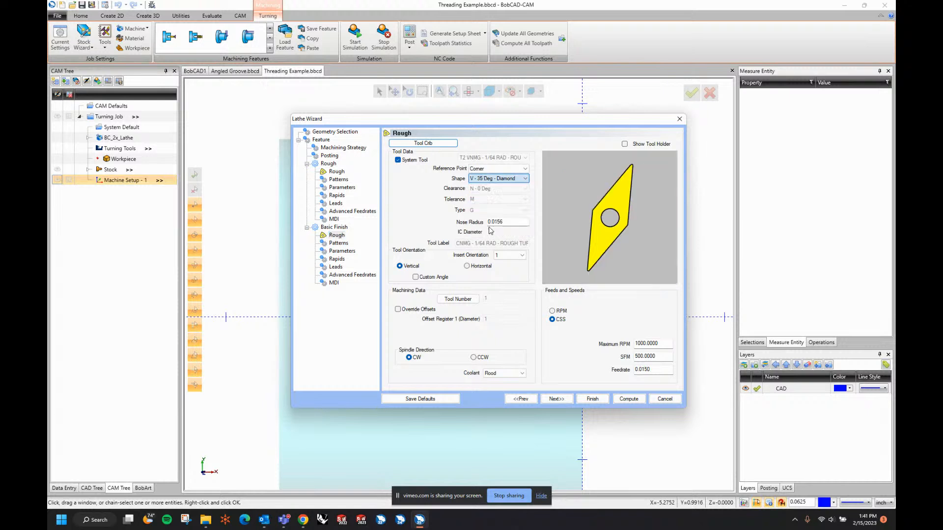
pyautogui.click(494, 222)
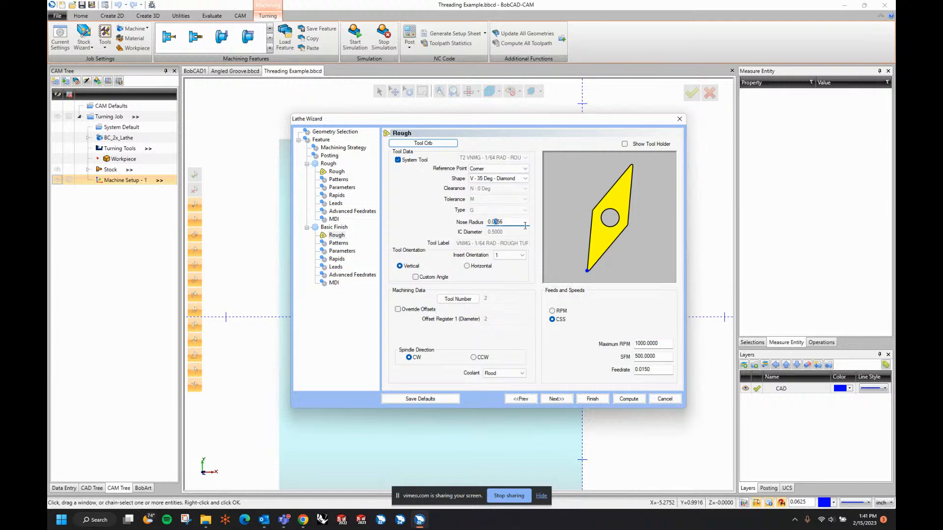
pyautogui.write('0.008')
pyautogui.press('Tab')
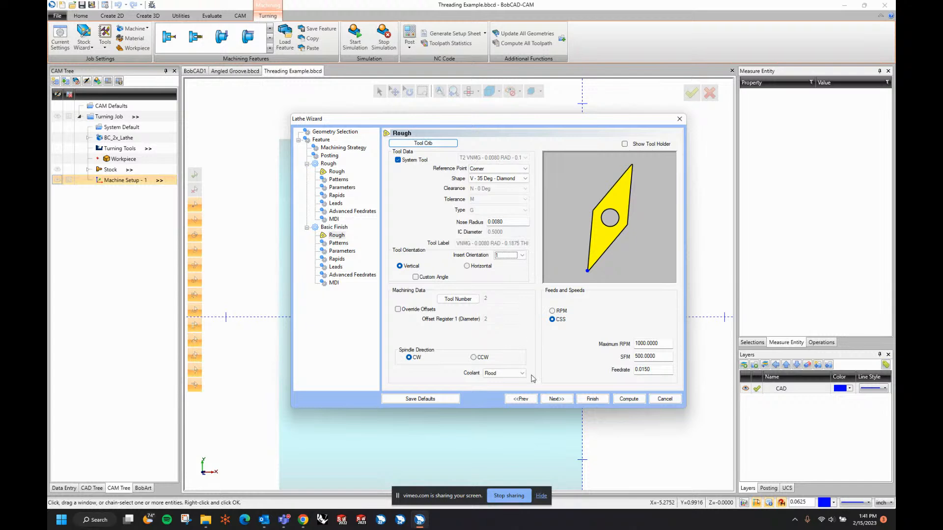
pyautogui.click(548, 400)
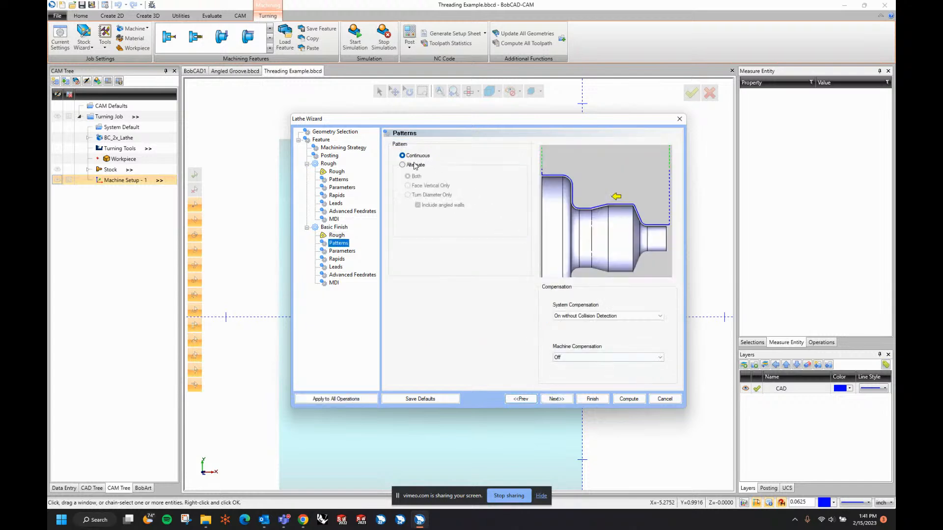
pyautogui.click(562, 399)
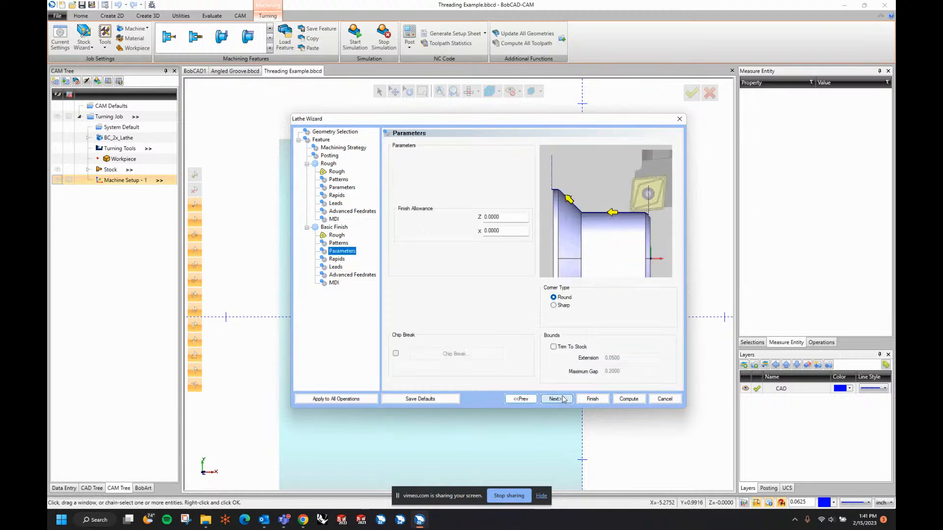
# - Revisit the Basic Finish pattern options, and accept the finish parameters with zero allowance and Round corners
pyautogui.click(521, 399)
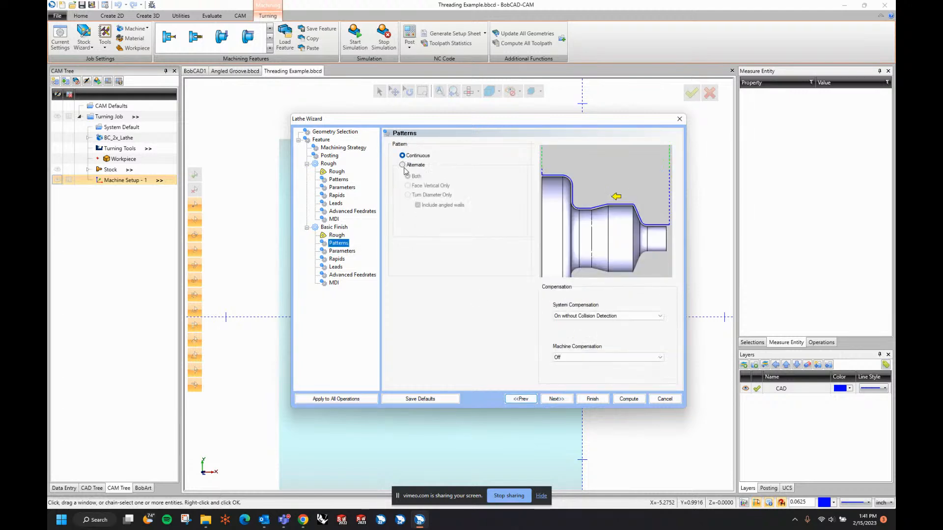
pyautogui.click(403, 165)
pyautogui.click(556, 399)
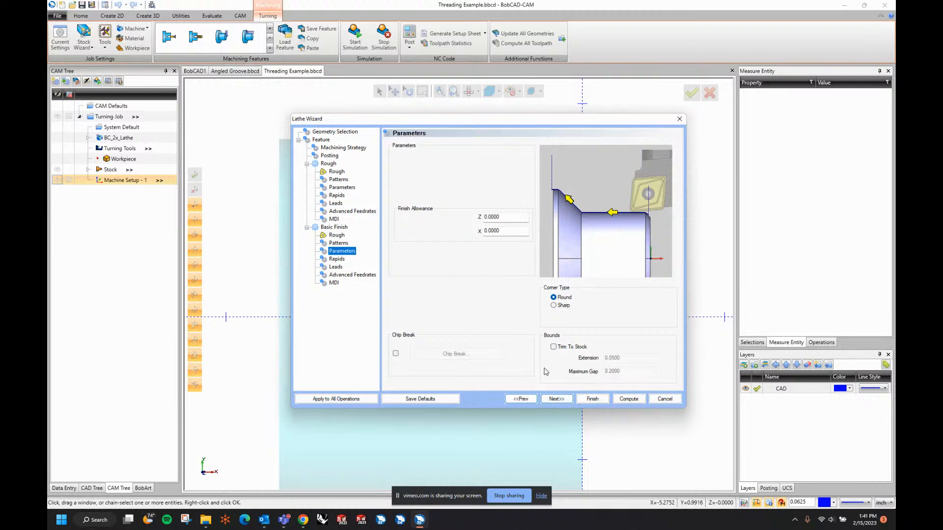
pyautogui.click(561, 400)
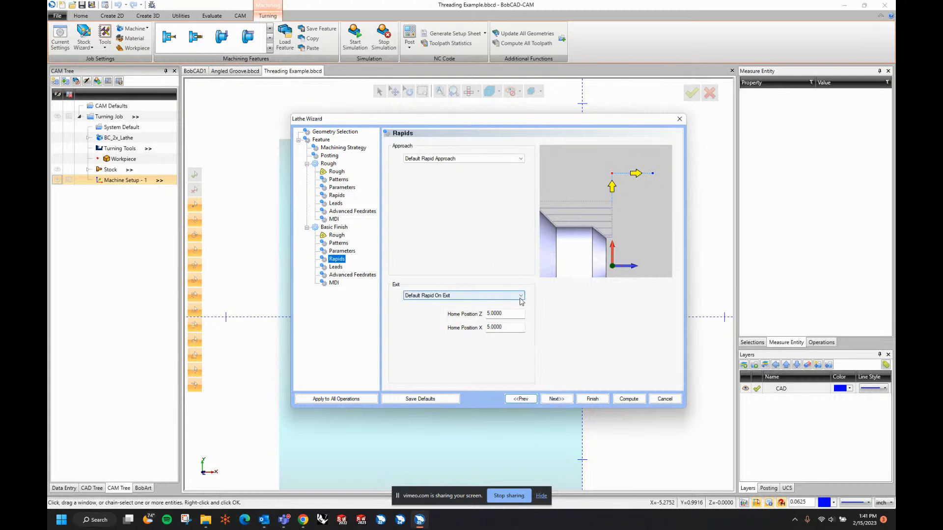
# - Set Home Position Z to 1 for the finish exit move and proceed to the finish lead settings
pyautogui.doubleClick(513, 314)
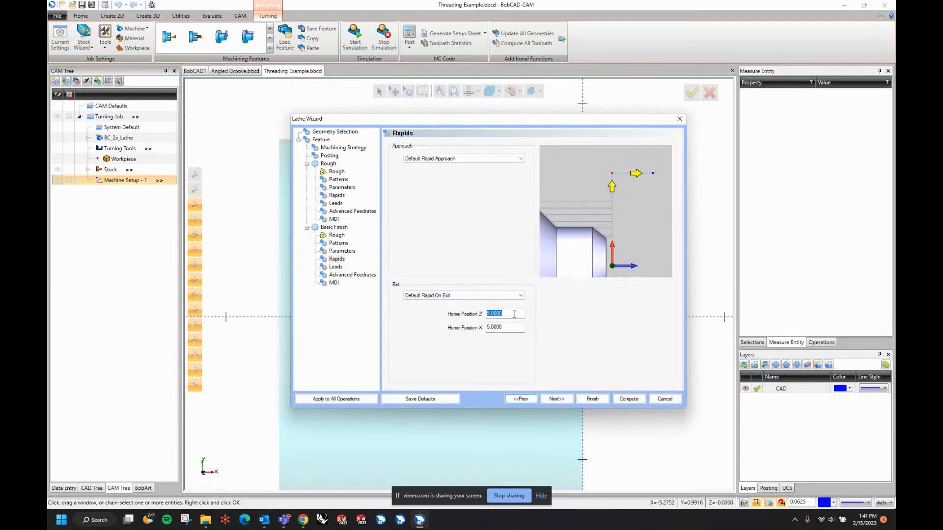
pyautogui.write('1')
pyautogui.press('Tab')
pyautogui.click(556, 399)
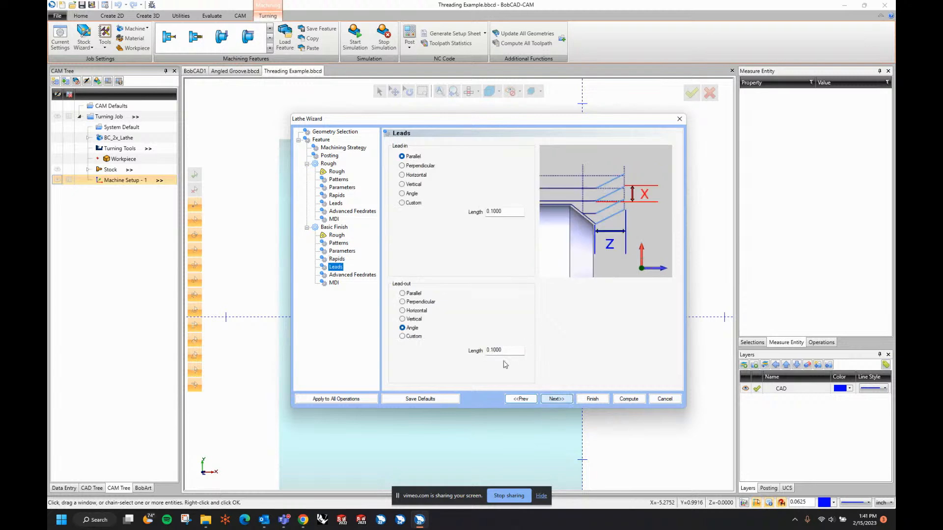
# - Set the finish lead-out to Vertical, keep the default advanced feedrates and MDI, and compute the turning toolpath
pyautogui.click(444, 320)
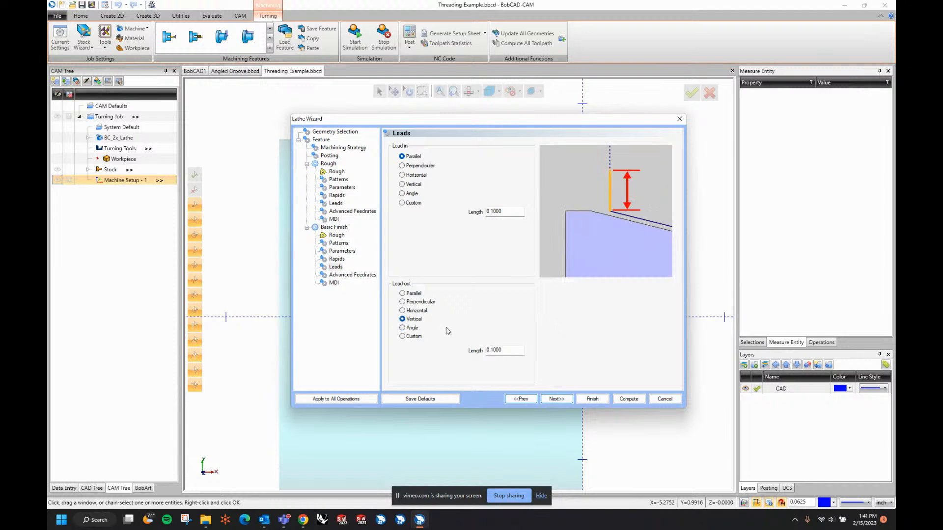
pyautogui.click(556, 399)
pyautogui.click(559, 400)
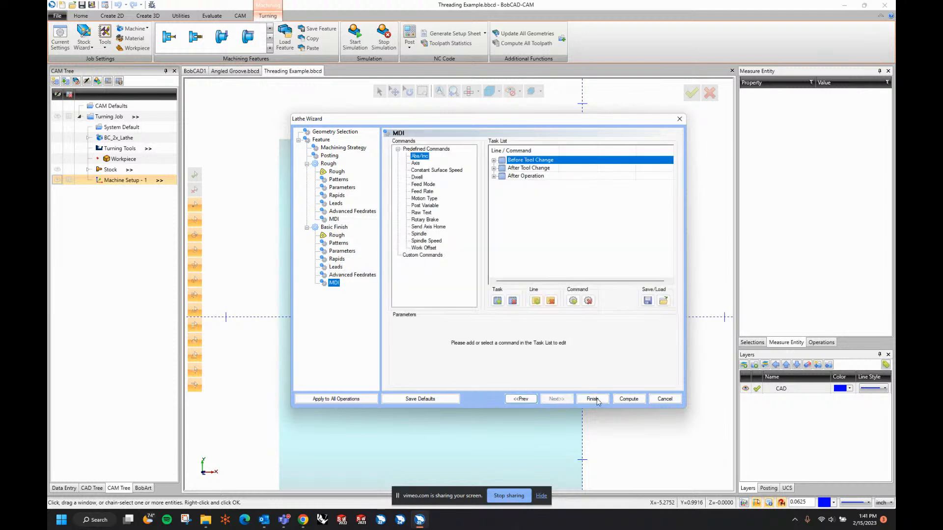
pyautogui.click(628, 399)
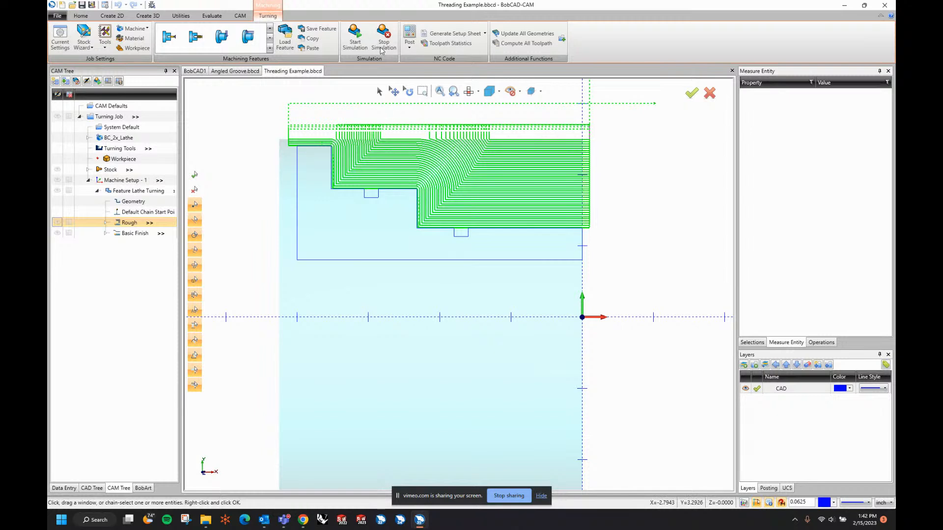
# - Simulate the rough and finish turning operations, adjusting the view and run speed, and display the collision report
pyautogui.click(354, 36)
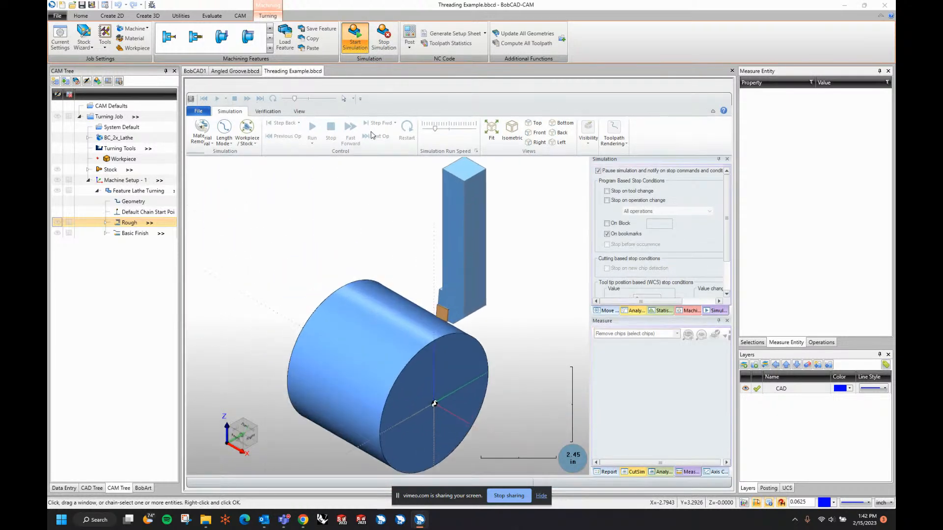
pyautogui.click(311, 131)
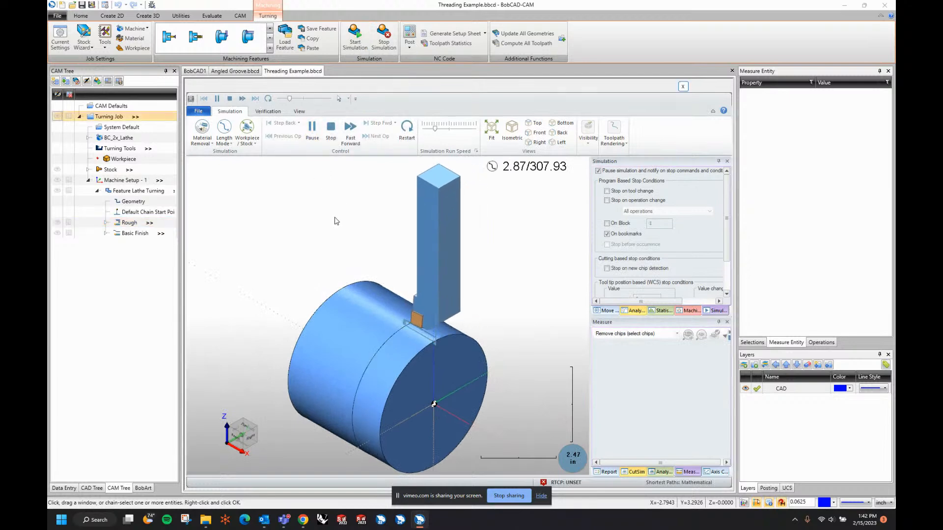
pyautogui.moveTo(375, 275); pyautogui.dragTo(444, 312)
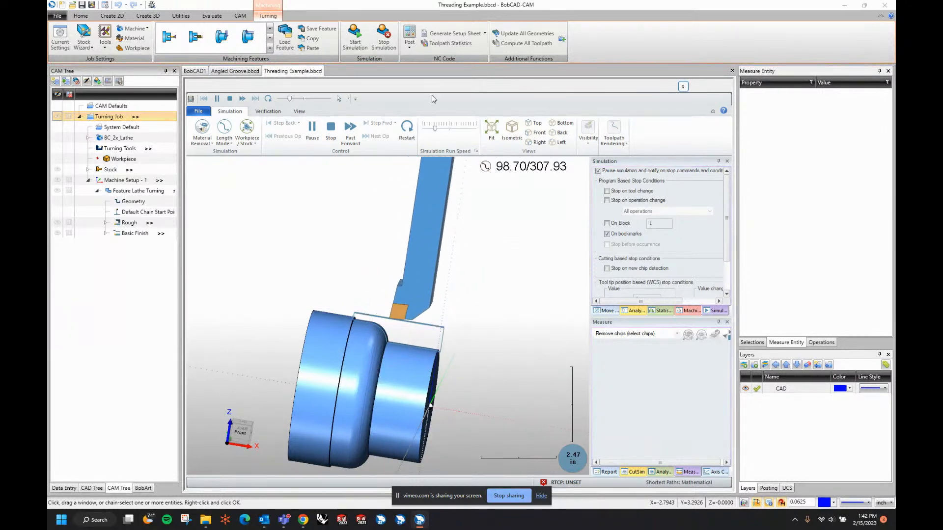
pyautogui.click(438, 130)
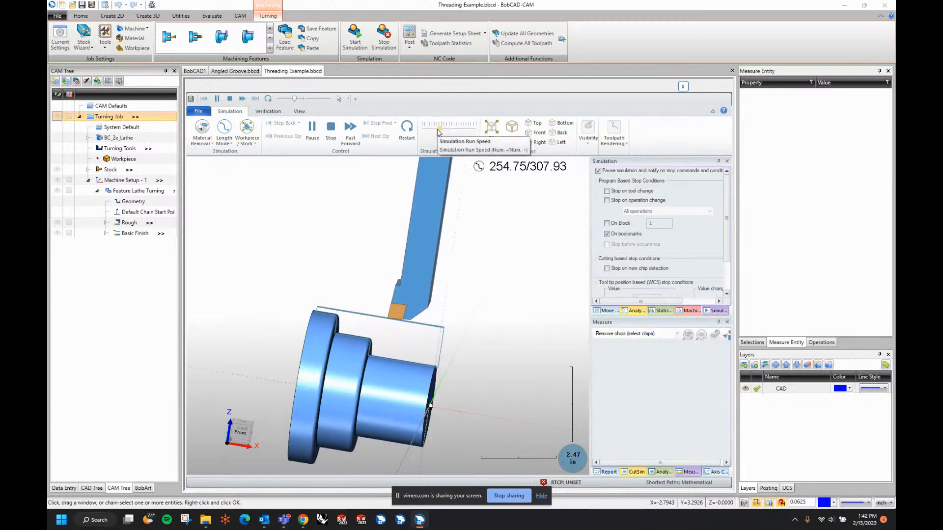
pyautogui.click(607, 472)
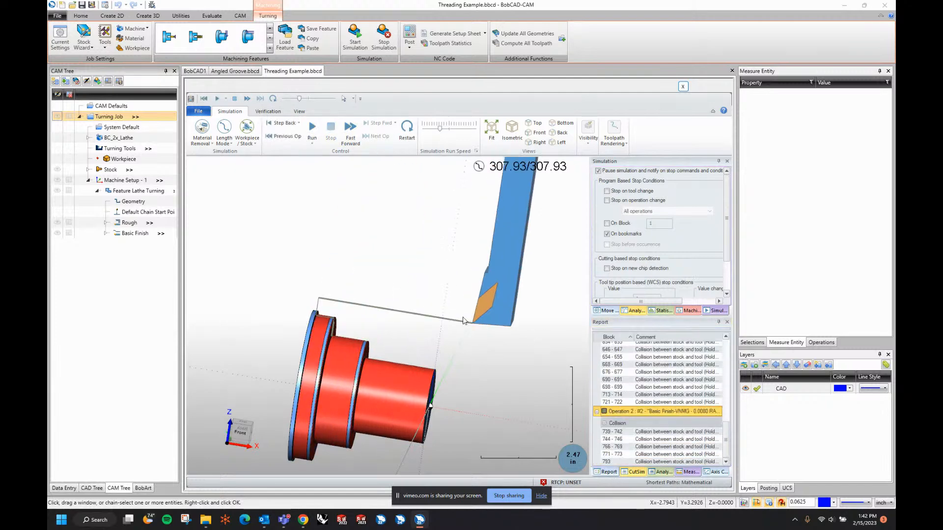
# - Inspect the finishing insert's tip against its holder up close, and close the simulation
pyautogui.scroll(3, 463, 321)
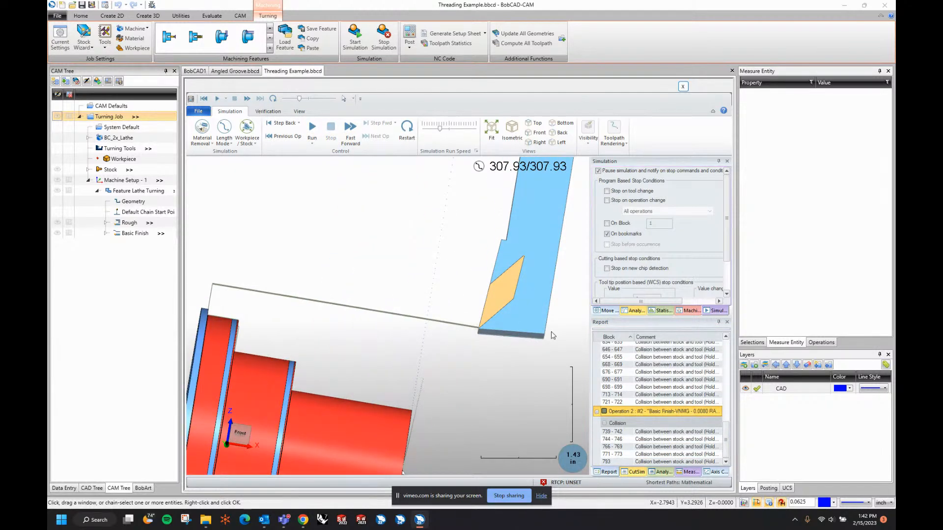
pyautogui.scroll(2, 538, 332)
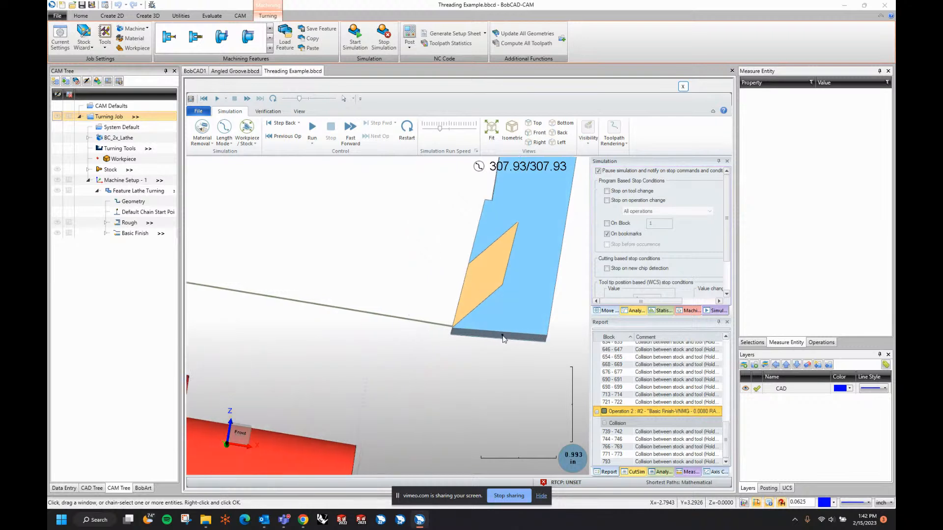
pyautogui.scroll(3, 454, 333)
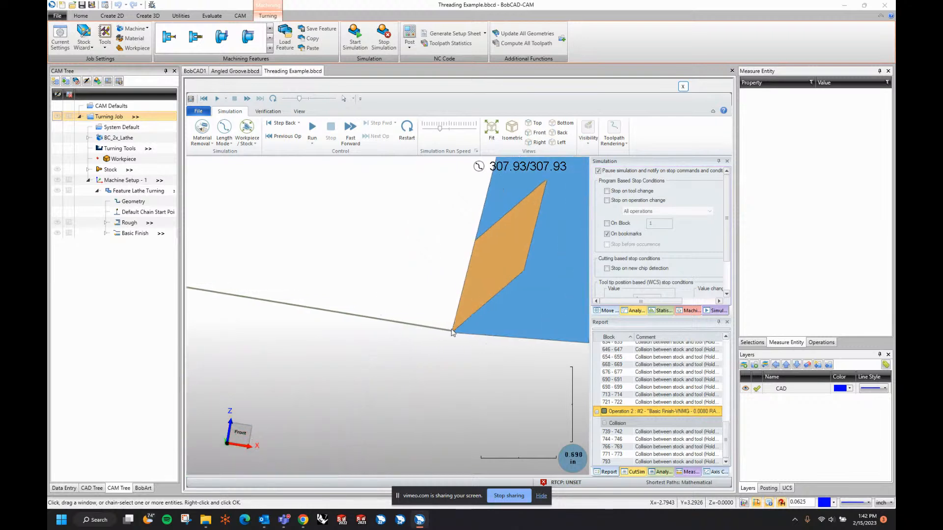
pyautogui.scroll(2, 454, 333)
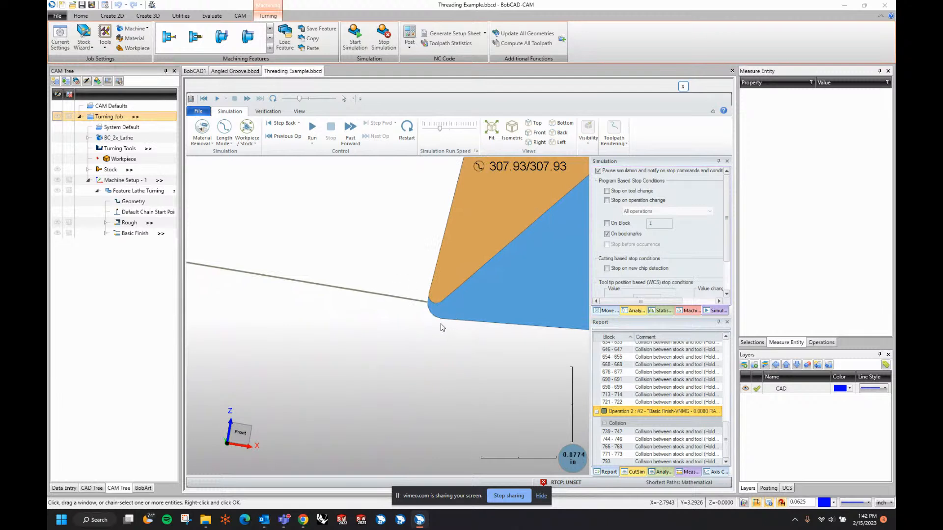
pyautogui.scroll(-7, 441, 327)
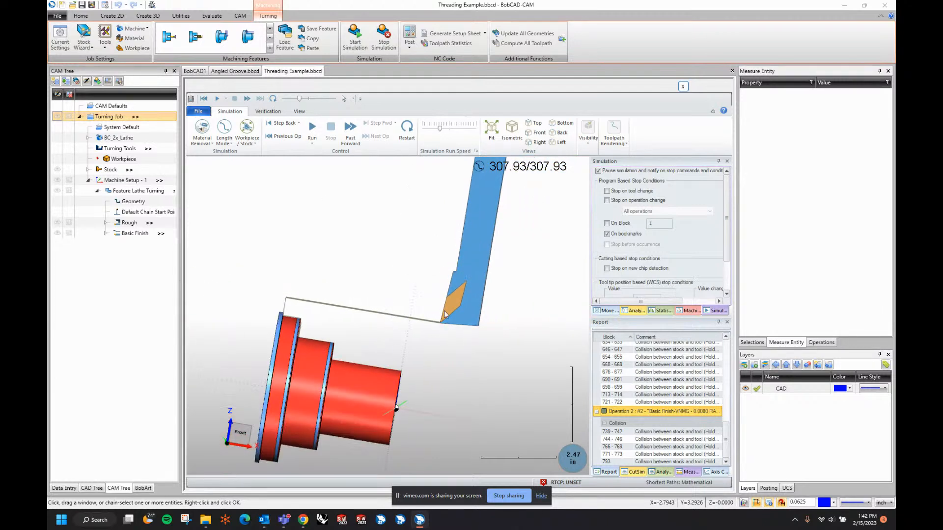
pyautogui.click(682, 87)
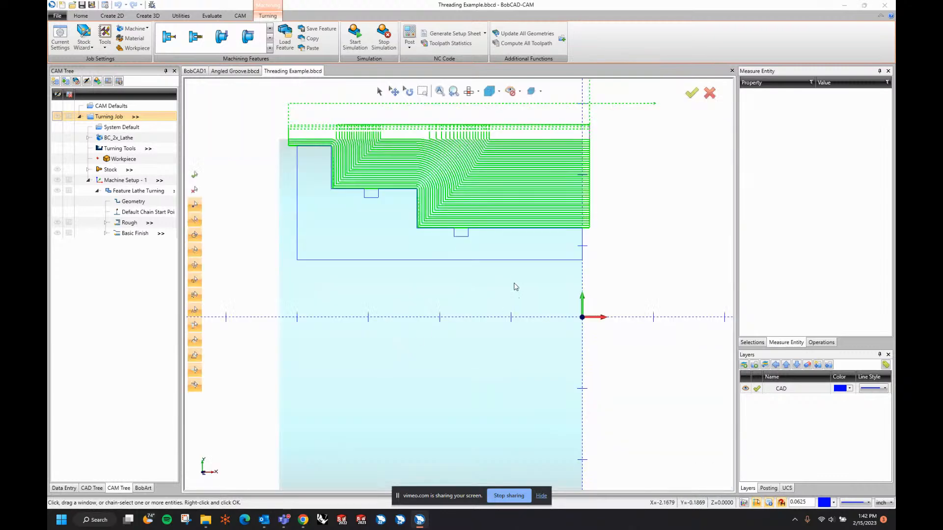
# - Measure the profile's long horizontal bore line and check its Y-Start value
pyautogui.scroll(2, 511, 281)
pyautogui.scroll(-3, 436, 277)
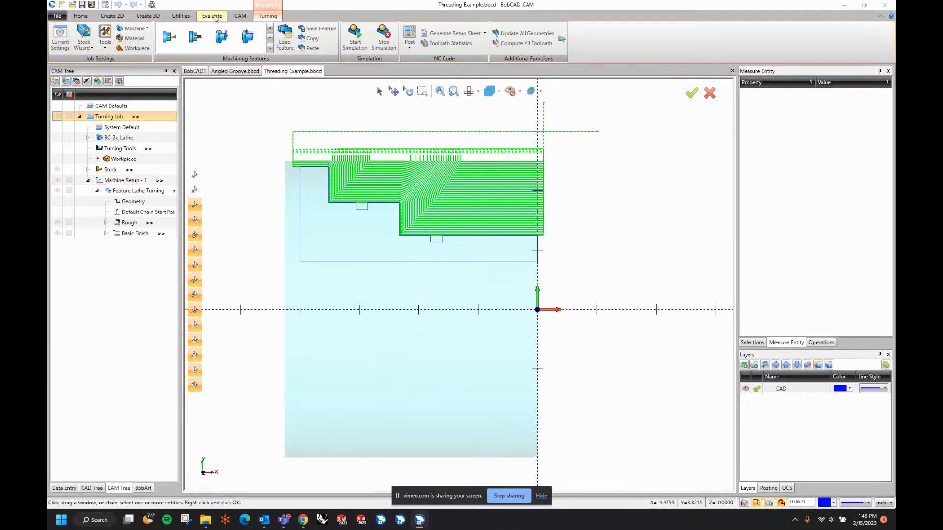
pyautogui.click(211, 16)
pyautogui.click(240, 34)
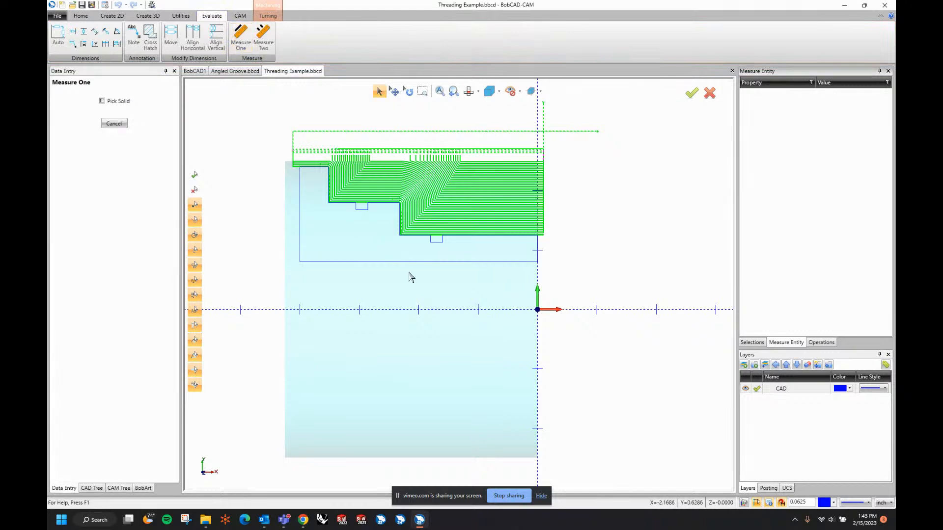
pyautogui.click(388, 263)
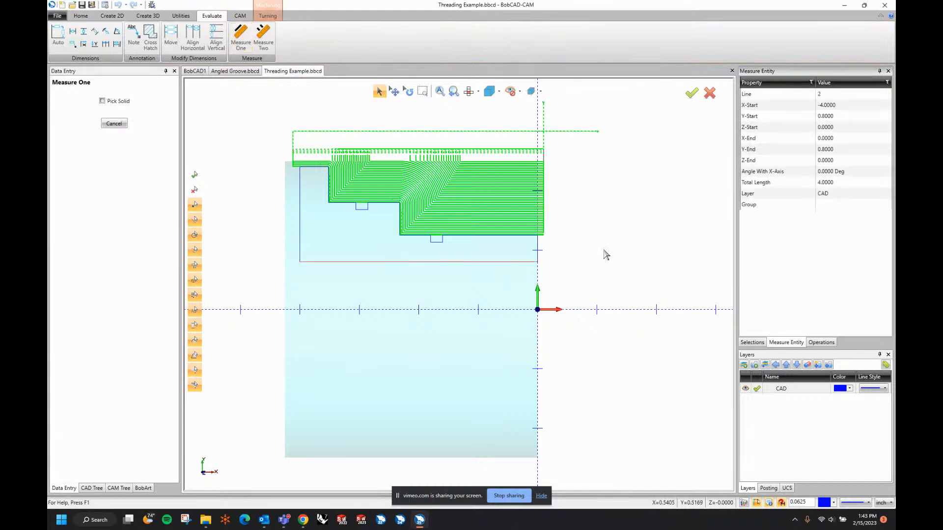
pyautogui.click(827, 118)
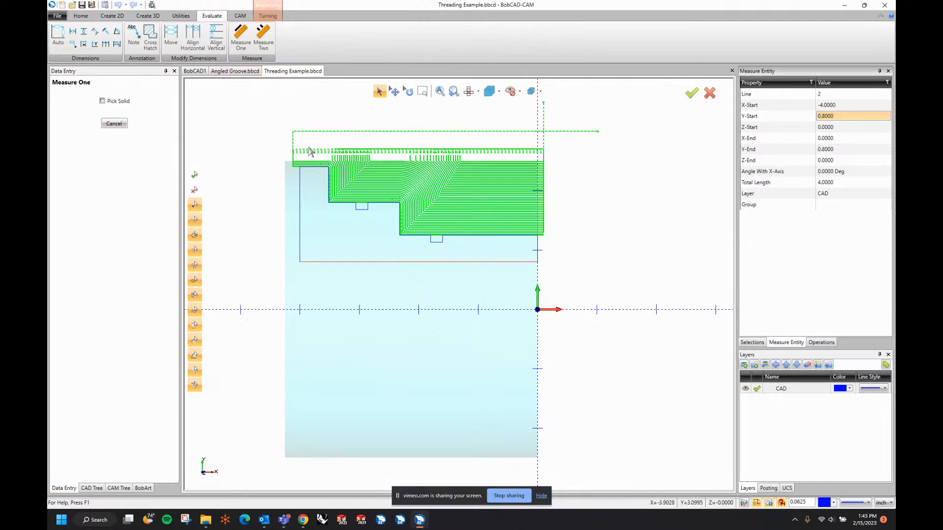
pyautogui.click(115, 123)
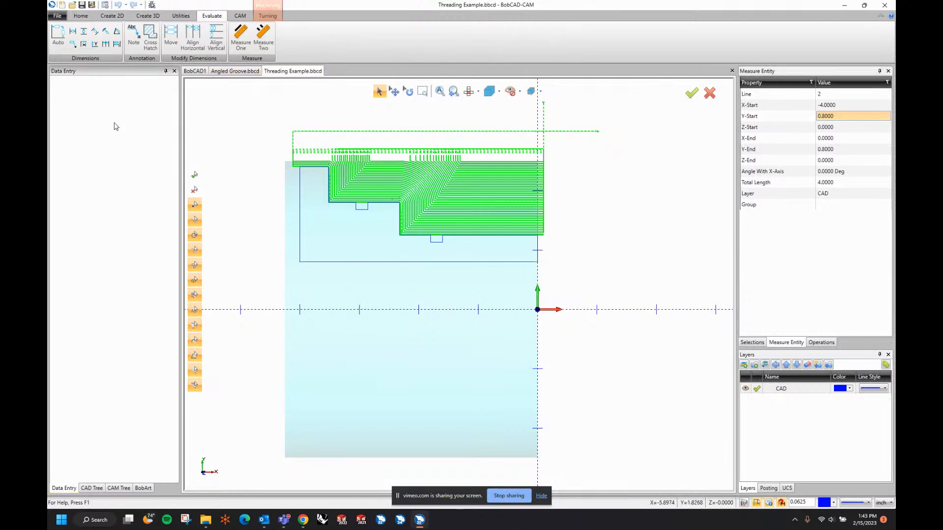
# - Add a Lathe Hole feature to Machine Setup - 1, using the back endpoint of the bore line as its geometry
pyautogui.click(122, 488)
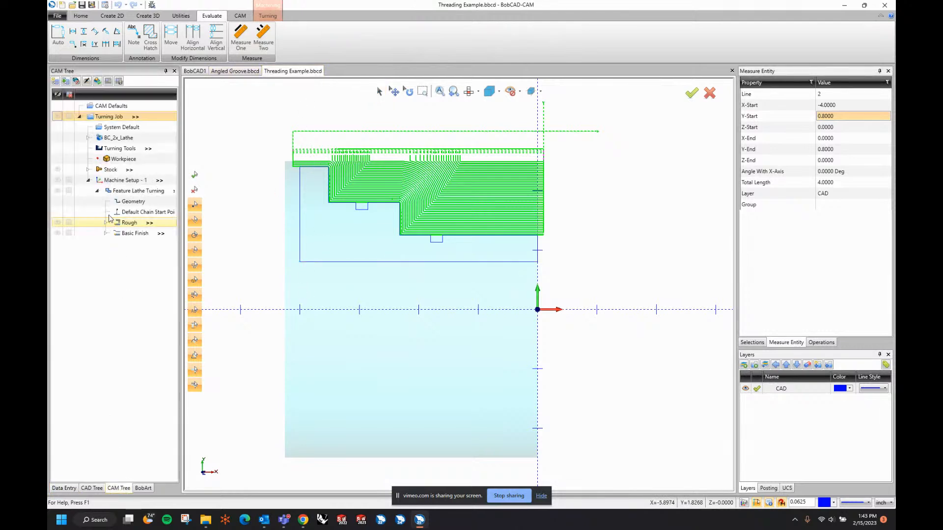
pyautogui.rightClick(112, 180)
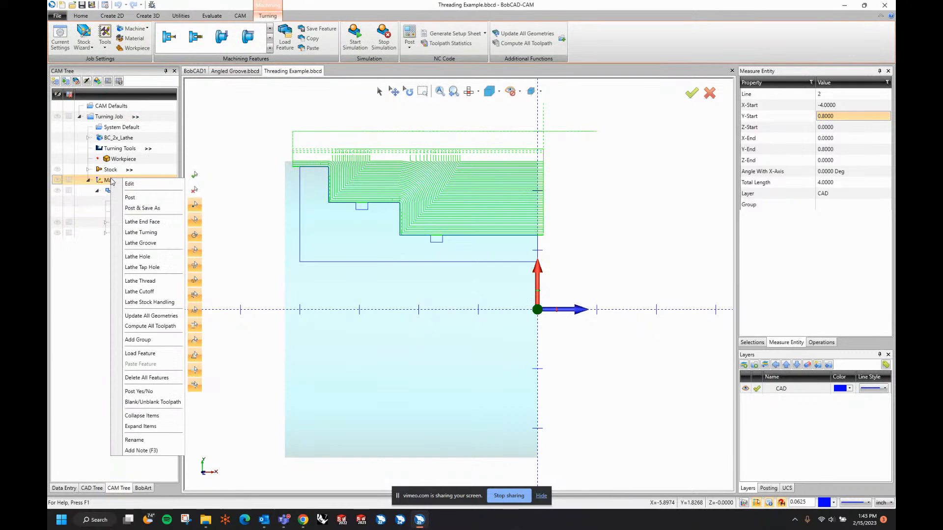
pyautogui.click(154, 257)
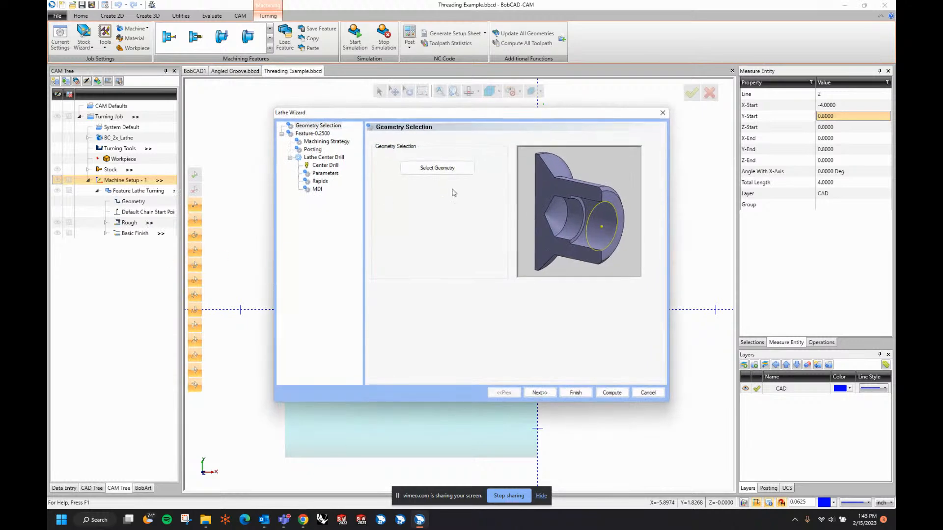
pyautogui.click(432, 169)
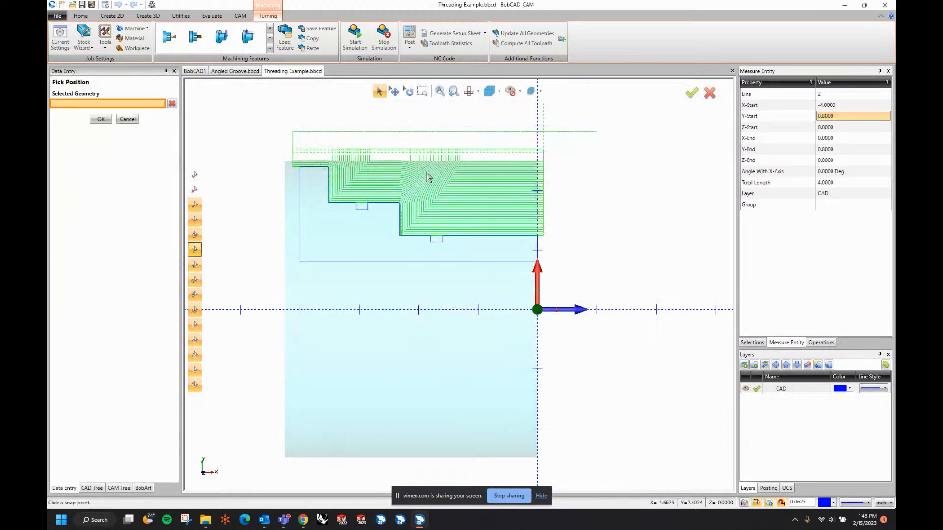
pyautogui.click(299, 261)
pyautogui.rightClick(256, 215)
pyautogui.click(271, 219)
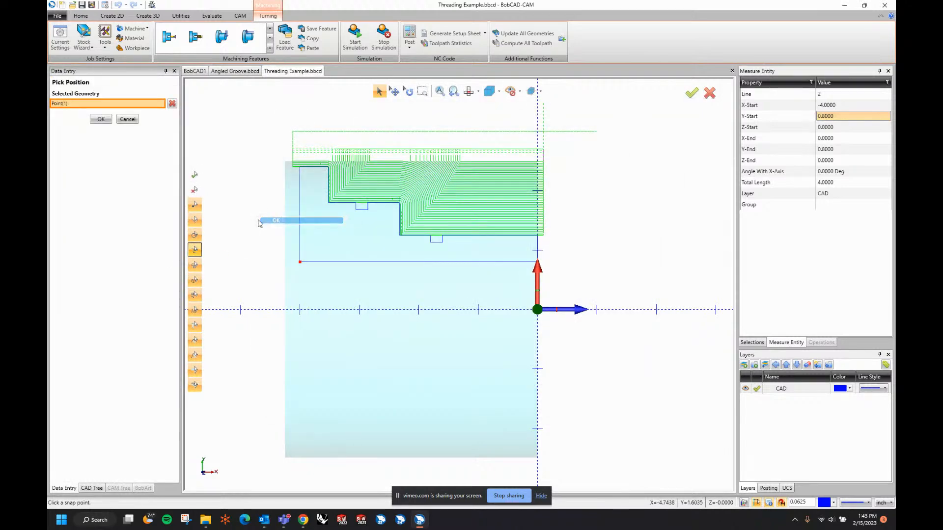
# - Set the hole feature's diameter to 1, keeping the top of feature at 0, total depth at 4 and type Through
pyautogui.click(539, 393)
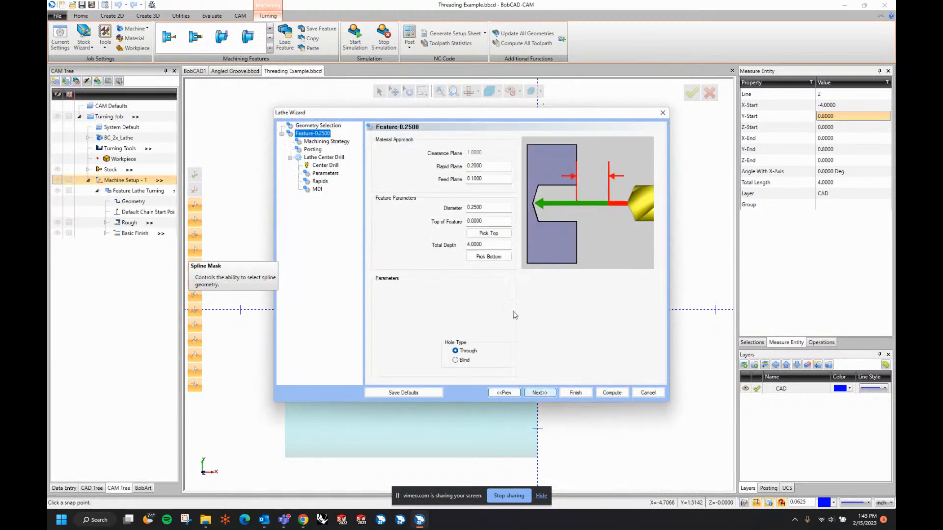
pyautogui.moveTo(483, 207); pyautogui.dragTo(392, 211)
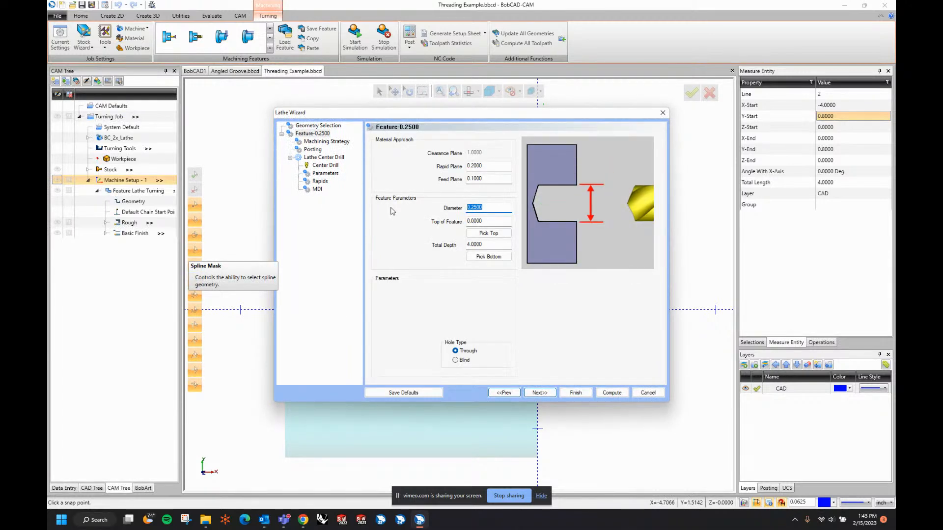
pyautogui.write('1')
pyautogui.press('Tab')
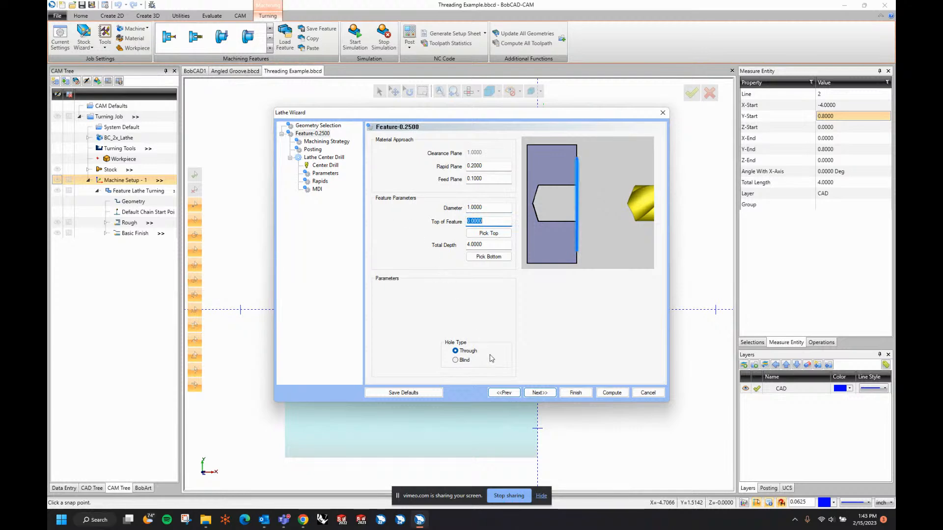
pyautogui.press('Tab')
pyautogui.press('Tab')
# - Apply the Lathe Hole machining strategy and remove its Lathe Center Drill operation, leaving only Lathe Drill
pyautogui.click(540, 393)
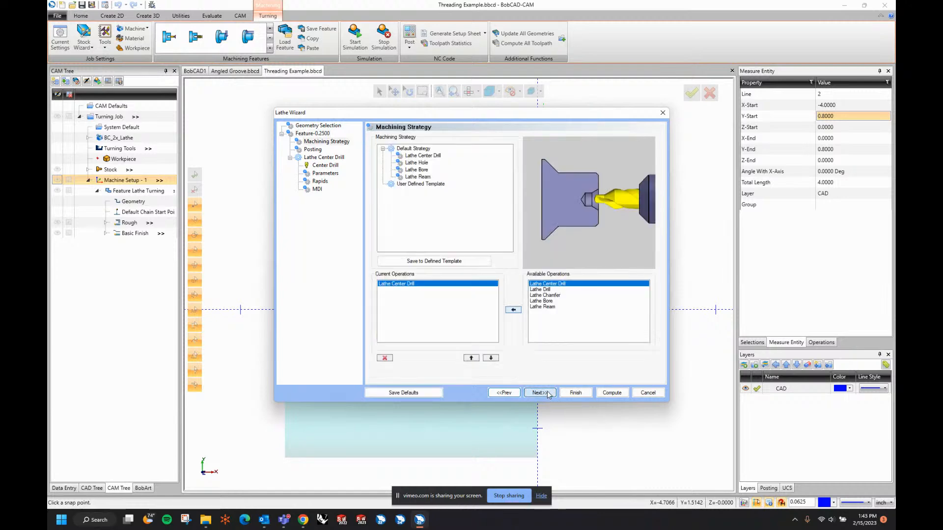
pyautogui.click(418, 163)
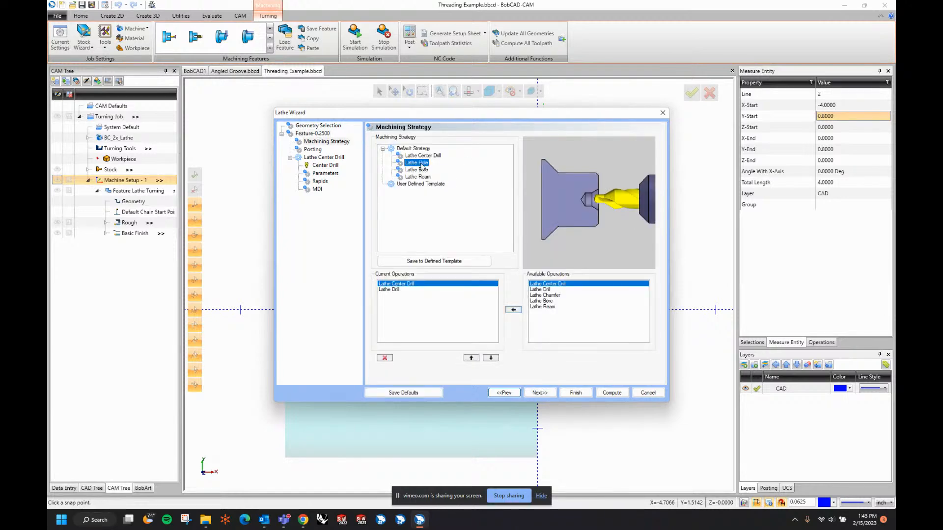
pyautogui.click(384, 358)
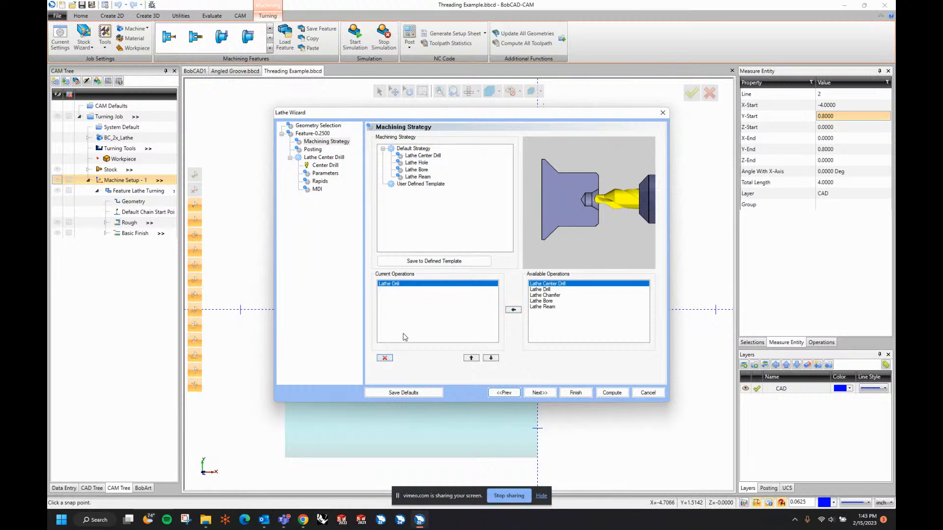
# - Set the lathe hole feature's posting parameters to Canned Cycles
pyautogui.click(549, 395)
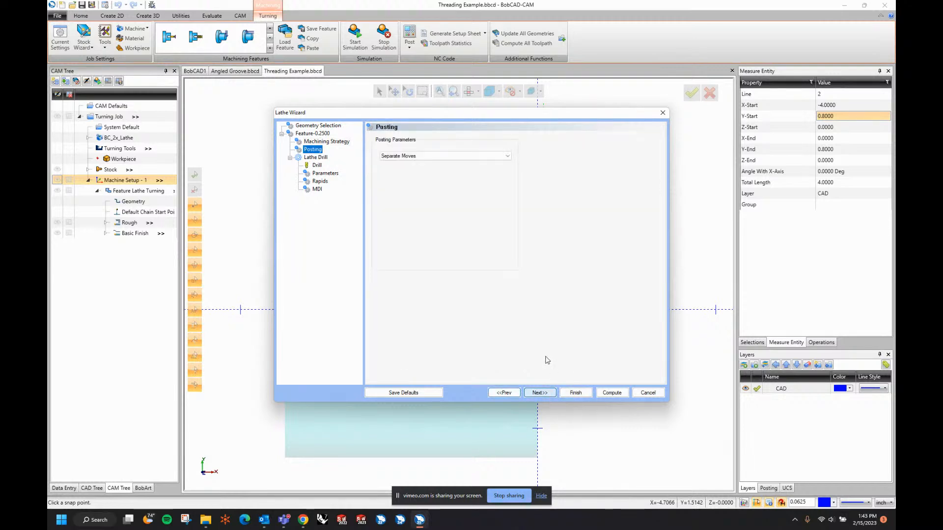
pyautogui.click(480, 157)
pyautogui.click(467, 166)
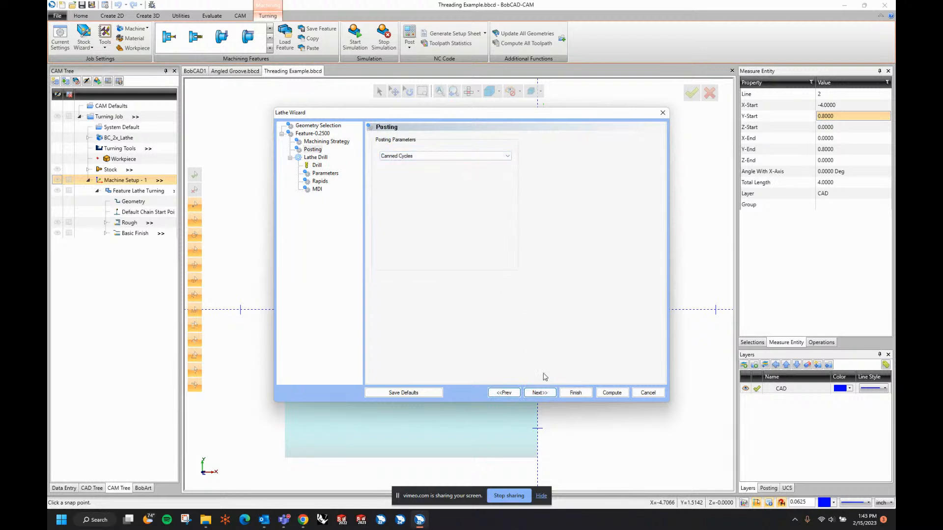
# - Turn off System Tool for the 1-inch drill and modify the tool to a point angle of 165
pyautogui.click(551, 396)
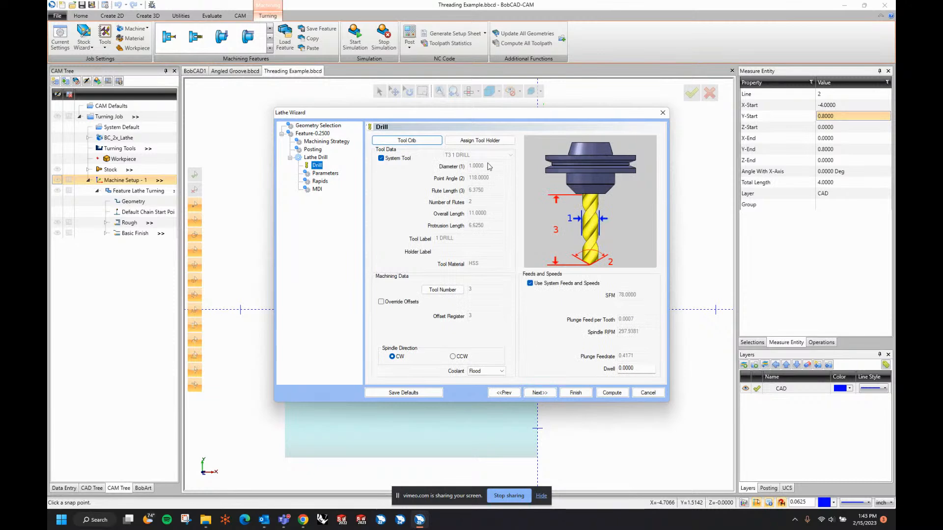
pyautogui.click(381, 159)
pyautogui.click(457, 155)
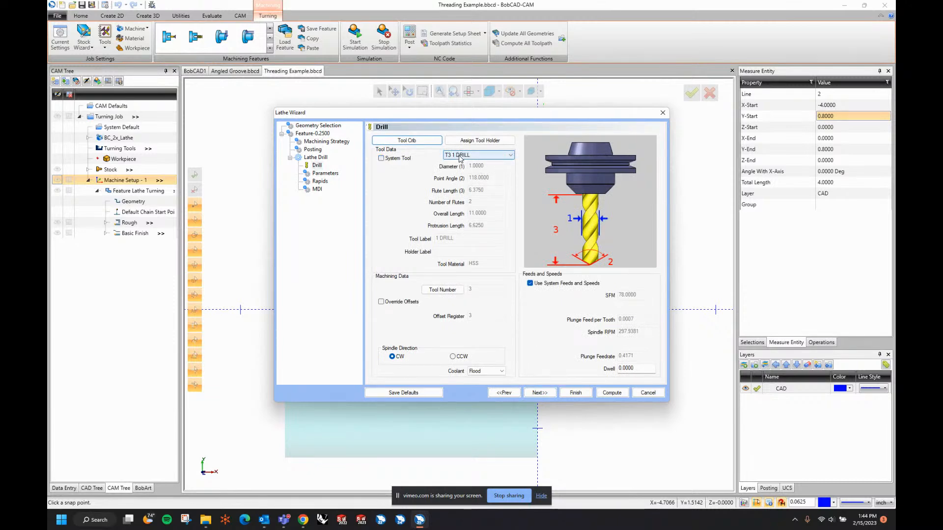
pyautogui.click(457, 175)
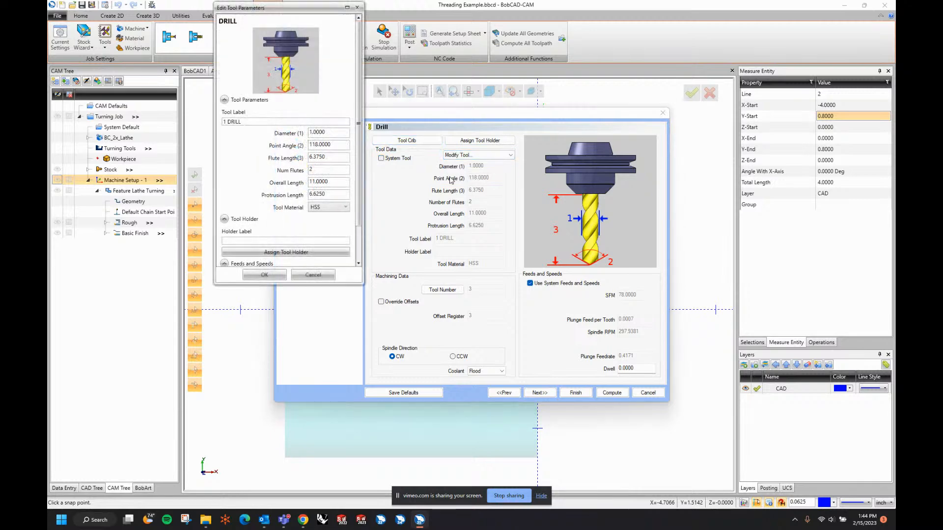
pyautogui.doubleClick(334, 146)
pyautogui.write('165')
pyautogui.press('Tab')
pyautogui.click(264, 275)
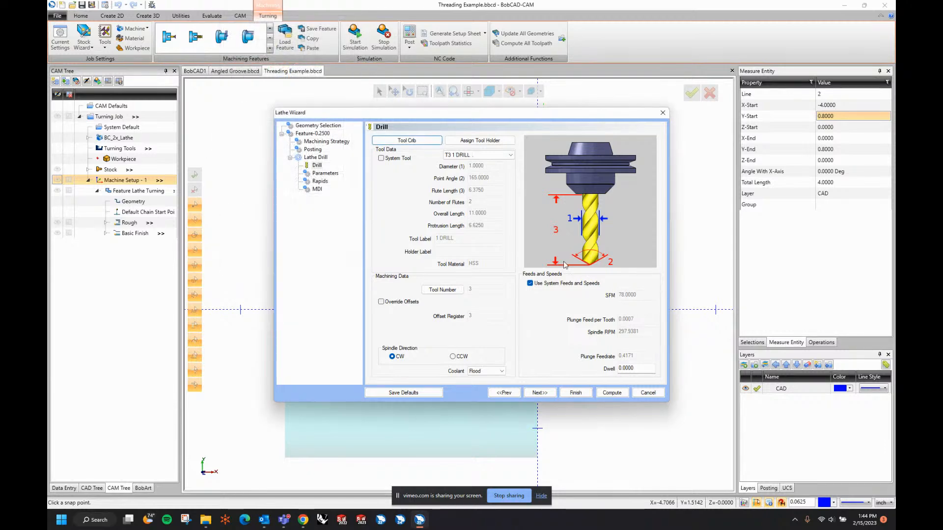
# - Turn off Use Cutting Conditions for the drill operation and check its effective and overall depths
pyautogui.click(540, 393)
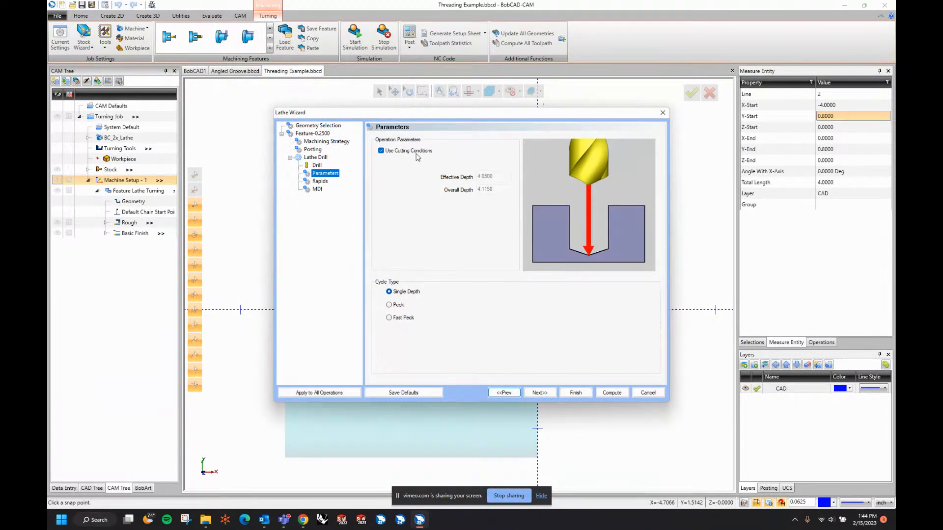
pyautogui.click(381, 151)
pyautogui.doubleClick(481, 189)
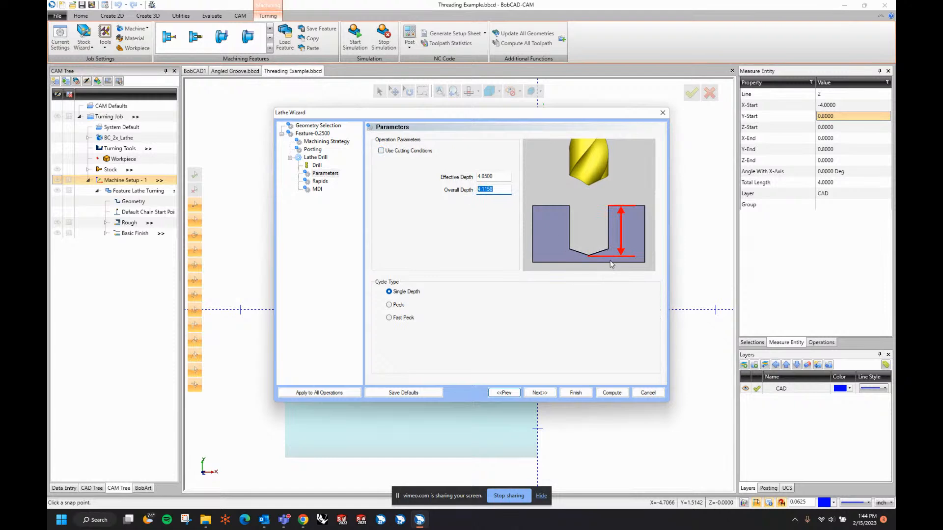
pyautogui.click(506, 177)
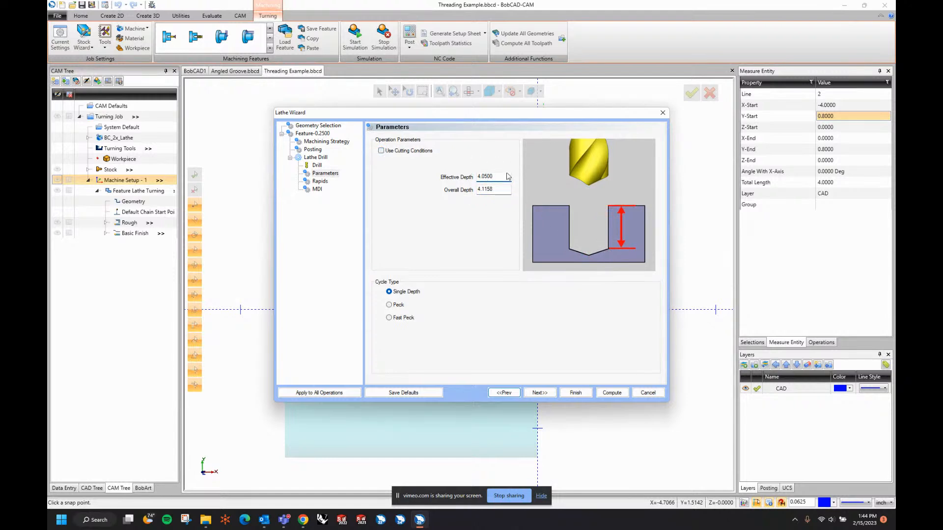
pyautogui.click(502, 190)
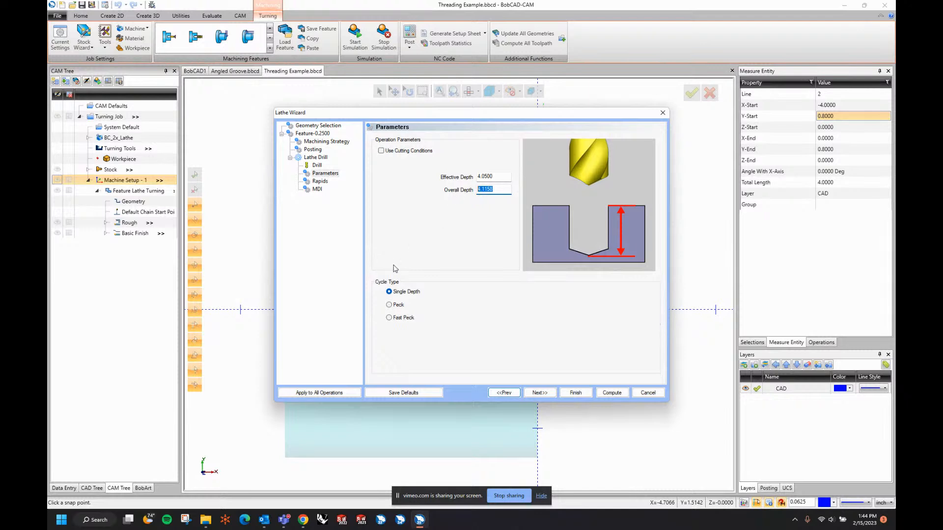
# - Set the drill cycle to Peck, overriding auto peck with a first peck depth of 1 and a peck depth of 0.5
pyautogui.click(396, 305)
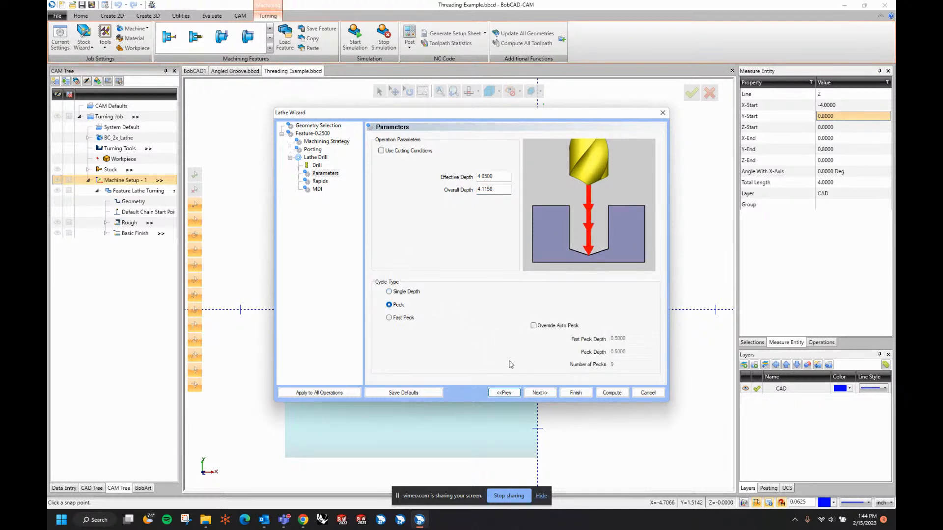
pyautogui.click(533, 326)
pyautogui.click(635, 338)
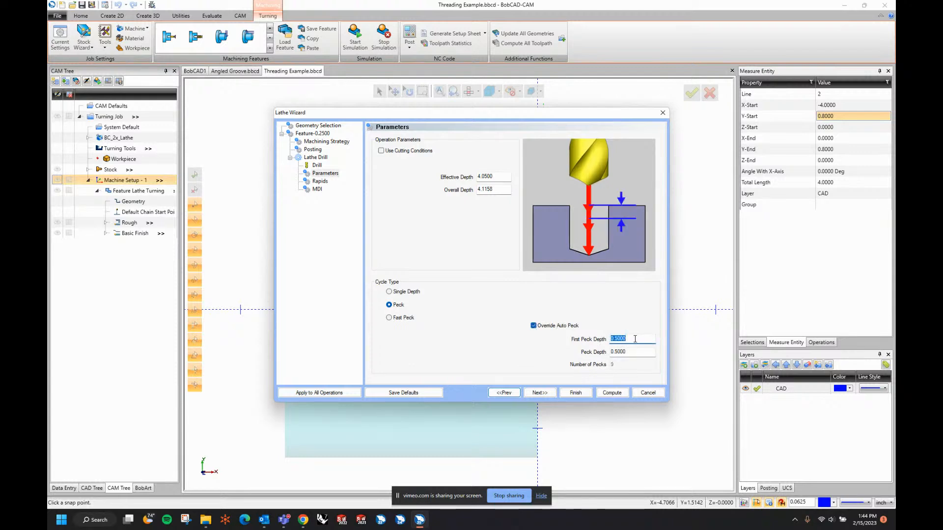
pyautogui.write('1')
pyautogui.press('Tab')
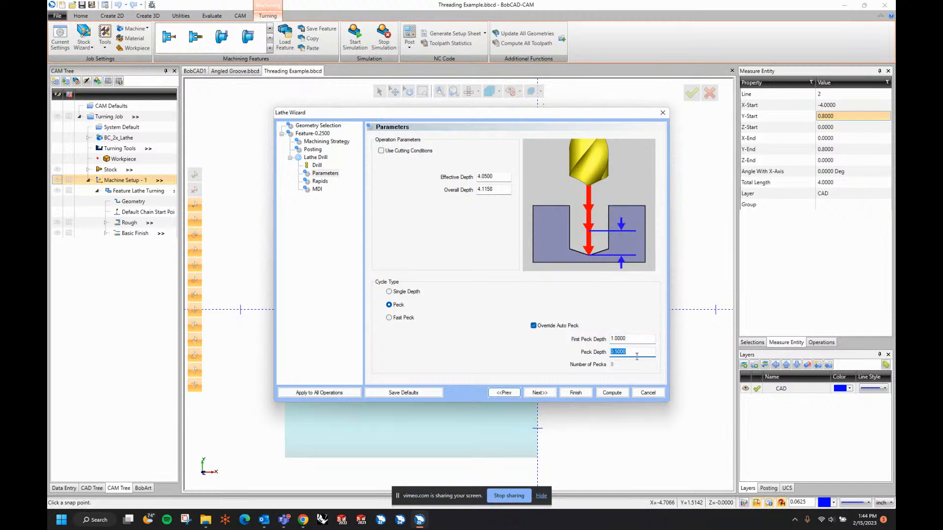
pyautogui.write('0.25')
pyautogui.press('Tab')
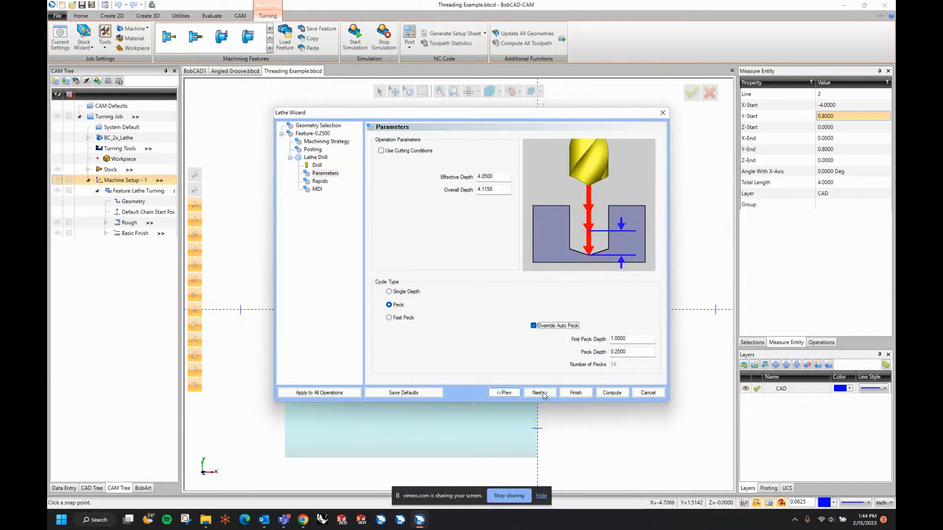
pyautogui.doubleClick(637, 351)
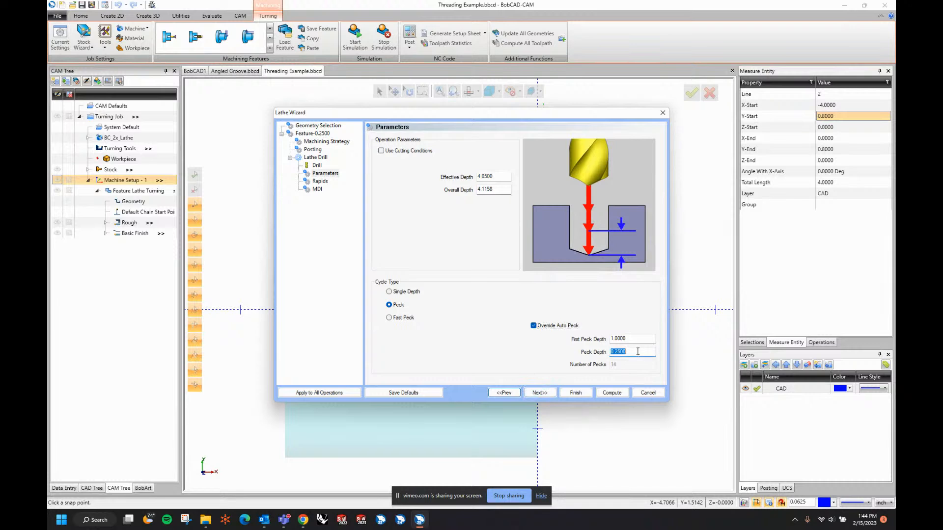
pyautogui.write('0.5')
pyautogui.press('Tab')
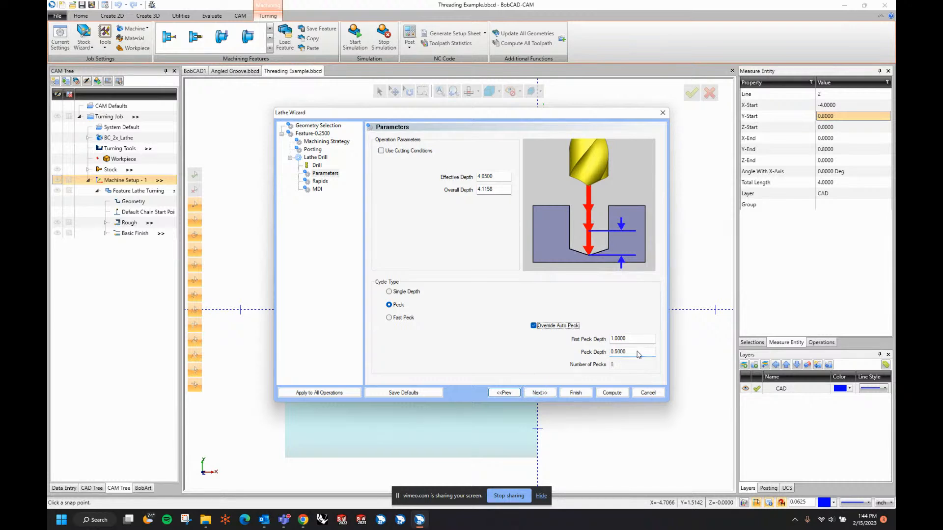
# - Set the drill's exit home position to Z 1 and X 3, and compute the hole's toolpath
pyautogui.click(539, 392)
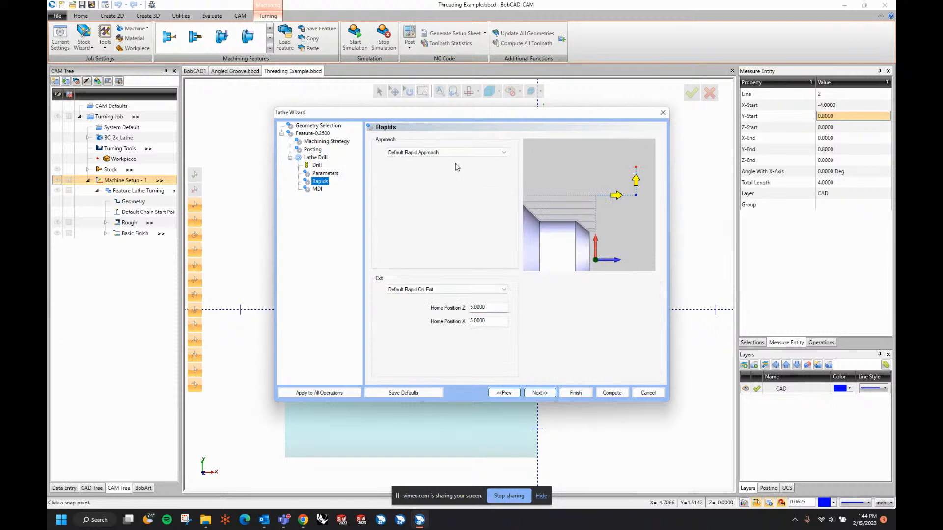
pyautogui.click(494, 308)
pyautogui.doubleClick(494, 308)
pyautogui.write('1')
pyautogui.press('Tab')
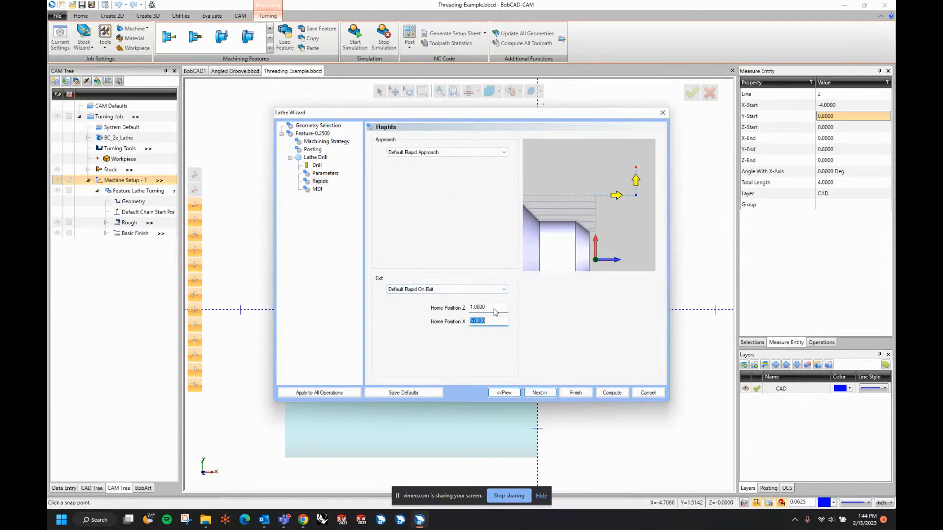
pyautogui.write('3')
pyautogui.press('Tab')
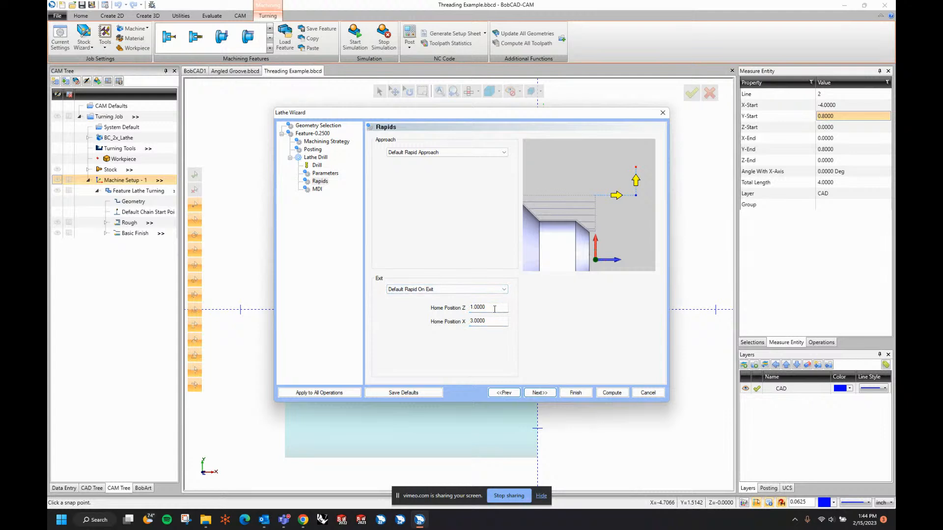
pyautogui.click(540, 392)
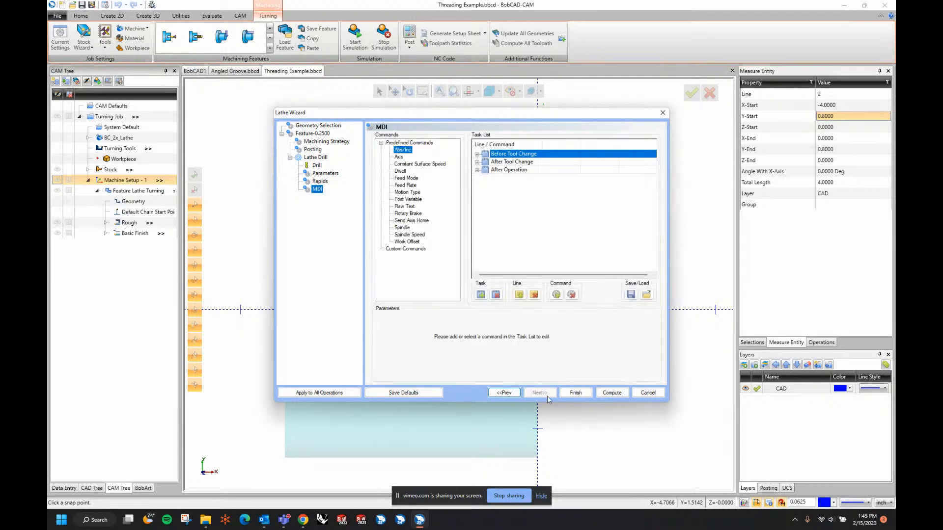
pyautogui.click(611, 392)
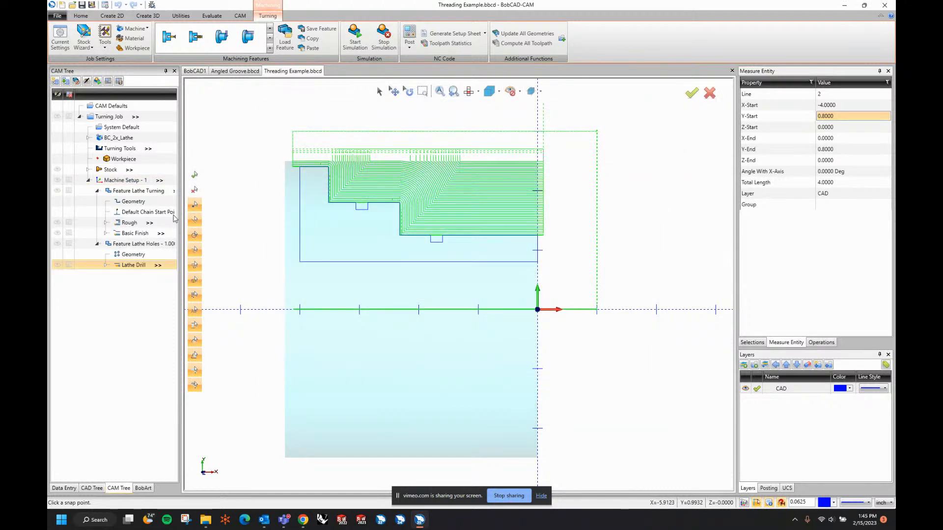
# - Add a Lathe Turning feature to Machine Setup - 1, using the long horizontal bore line as its geometry
pyautogui.rightClick(144, 182)
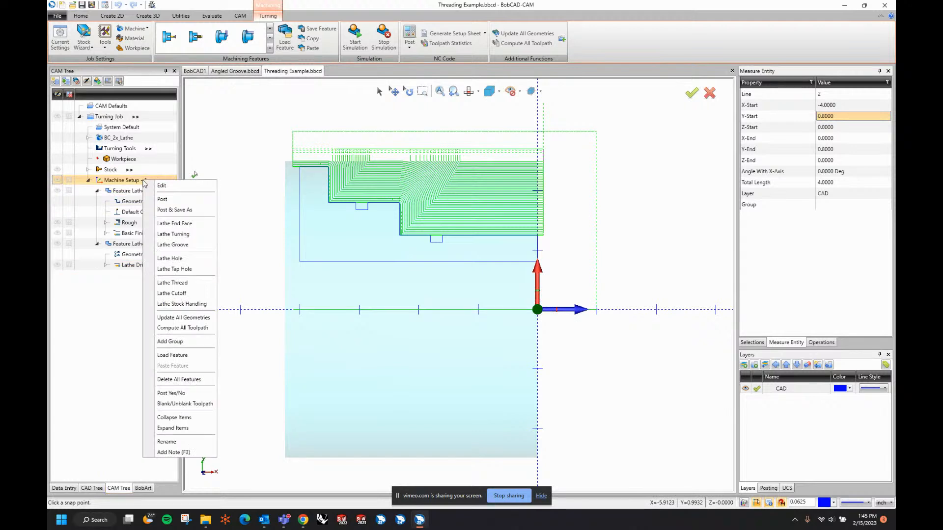
pyautogui.click(175, 236)
pyautogui.click(435, 168)
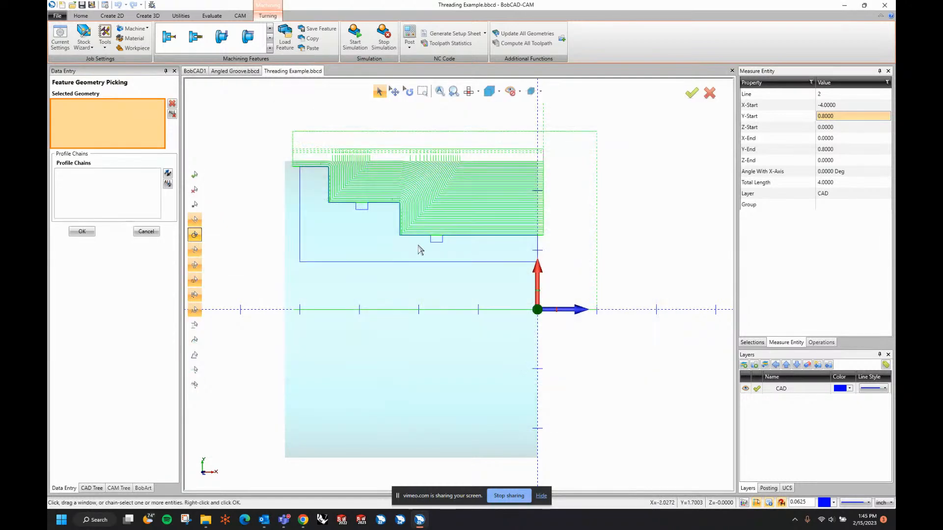
pyautogui.click(423, 262)
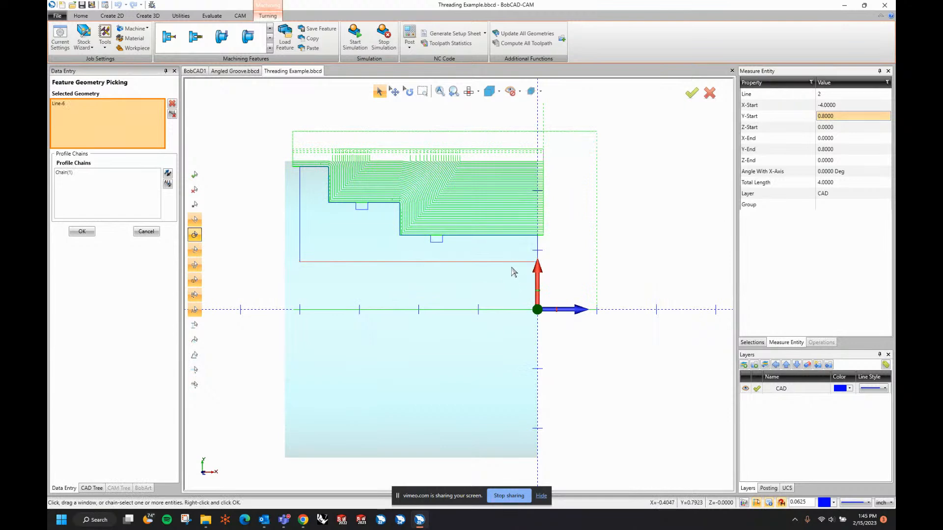
pyautogui.click(81, 233)
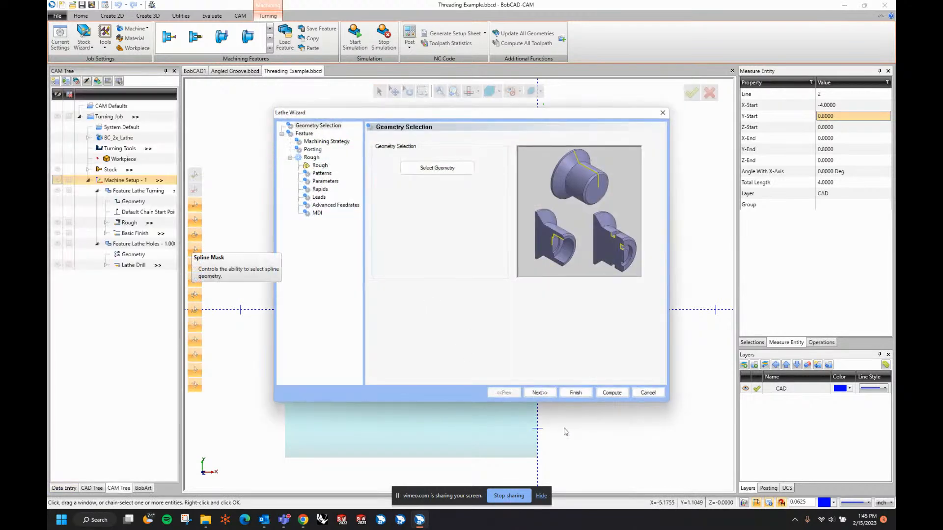
# - Set the new turning feature's type to ID
pyautogui.click(539, 392)
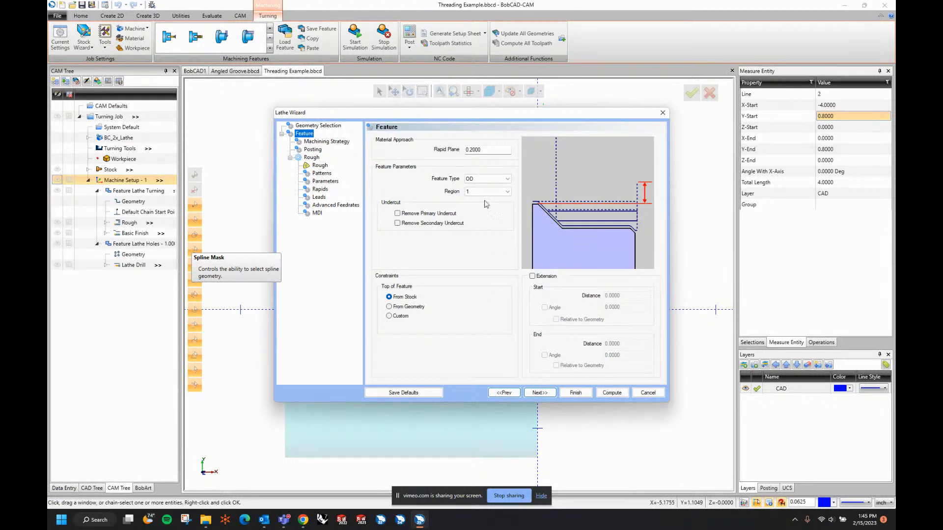
pyautogui.click(487, 179)
pyautogui.click(486, 192)
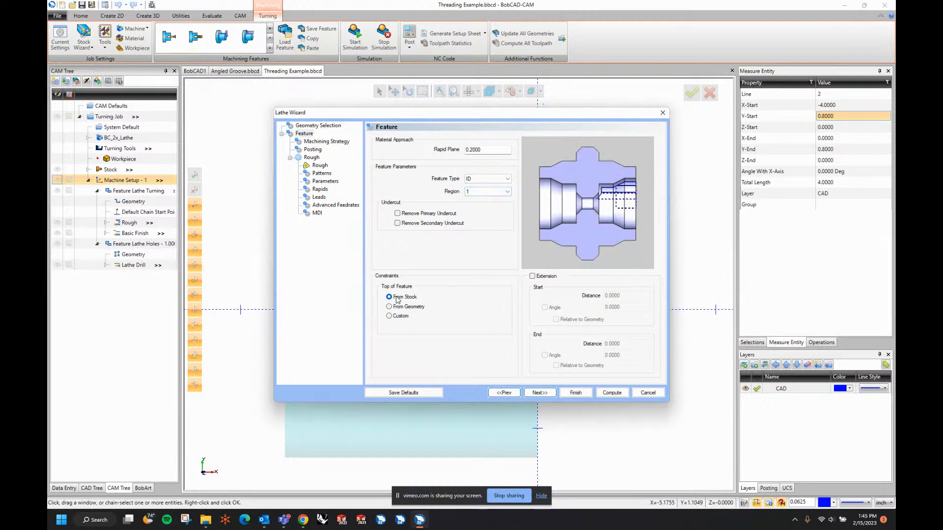
pyautogui.moveTo(428, 110); pyautogui.dragTo(666, 105)
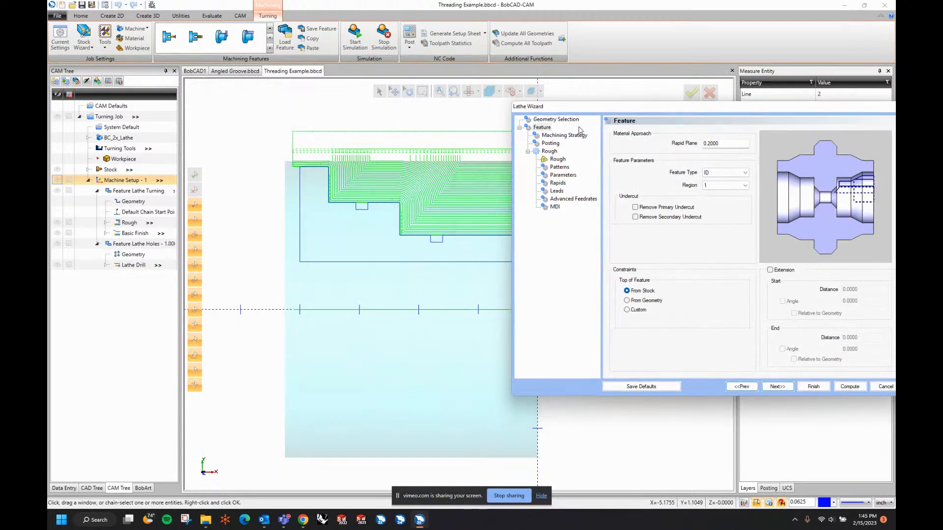
pyautogui.moveTo(613, 107); pyautogui.dragTo(352, 101)
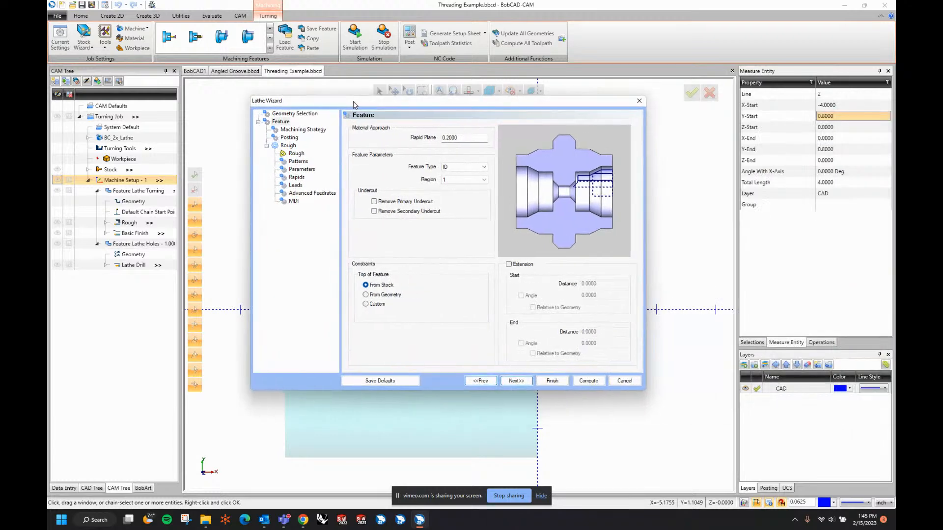
# - Enable Extension for the ID turning feature and enter its end distance
pyautogui.click(508, 266)
pyautogui.doubleClick(606, 336)
pyautogui.press('BackSpace')
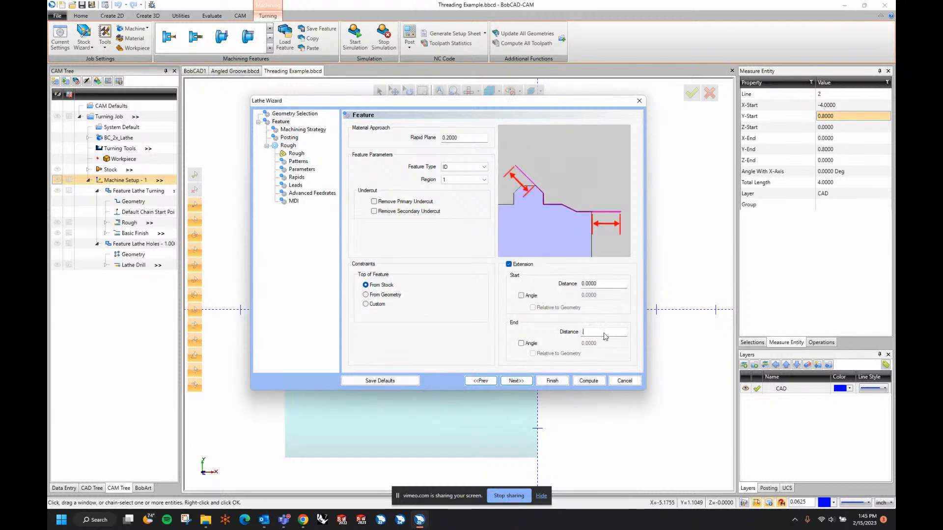
pyautogui.press('Tab')
# - Apply the Rough / Finish machining strategy to the ID turning feature
pyautogui.click(516, 381)
pyautogui.click(404, 151)
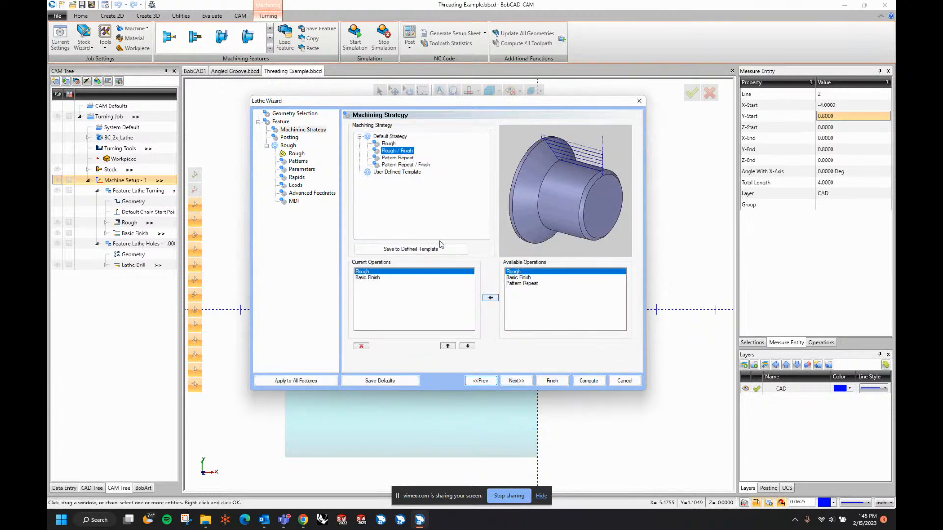
pyautogui.click(520, 381)
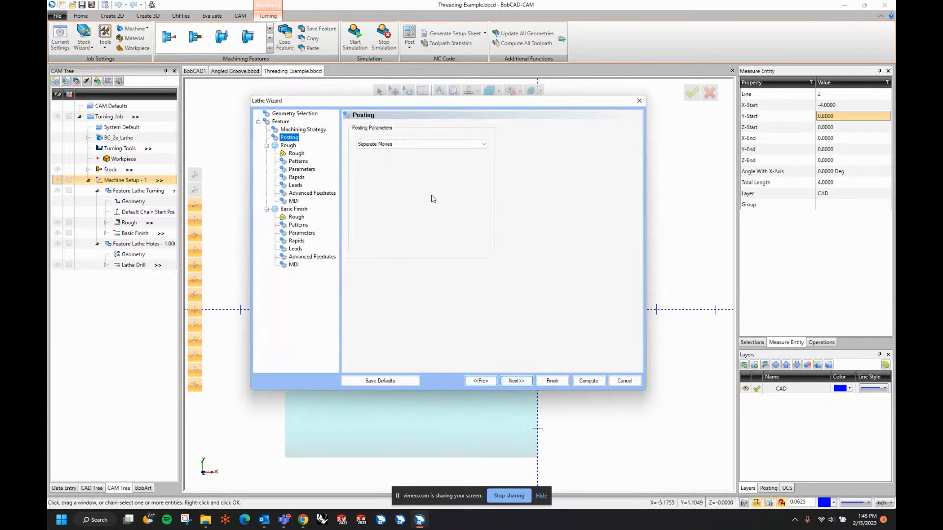
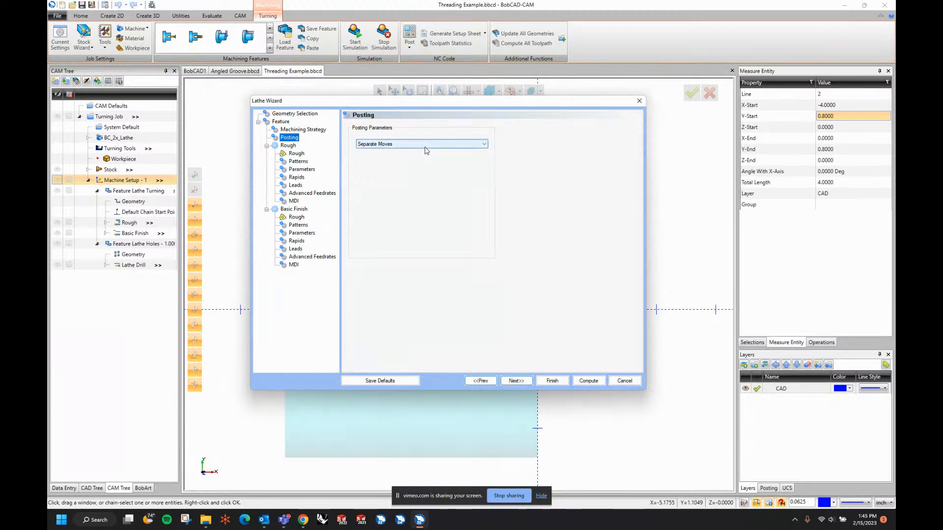
# - Add the DNMG - 1/64 RAD - ROUGH TURNING tool from the tool library and assign it to the Rough operation
pyautogui.click(514, 381)
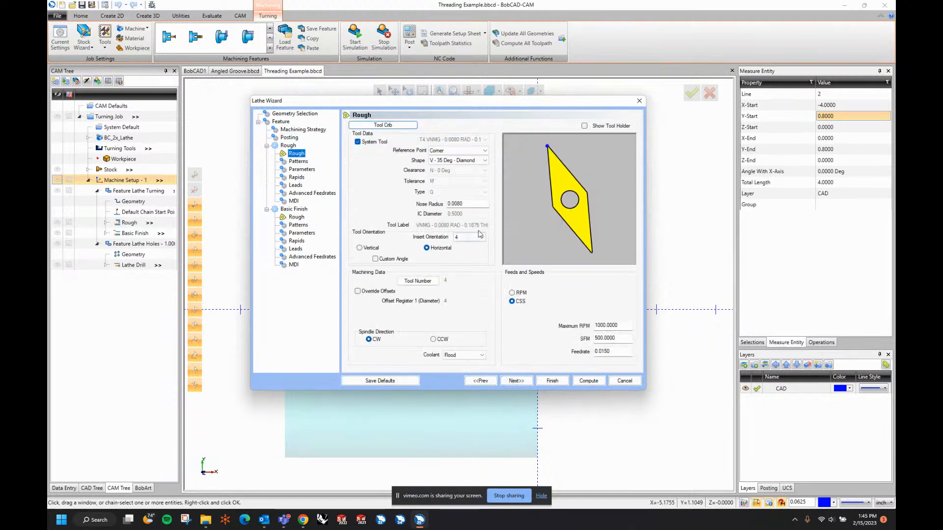
pyautogui.click(398, 126)
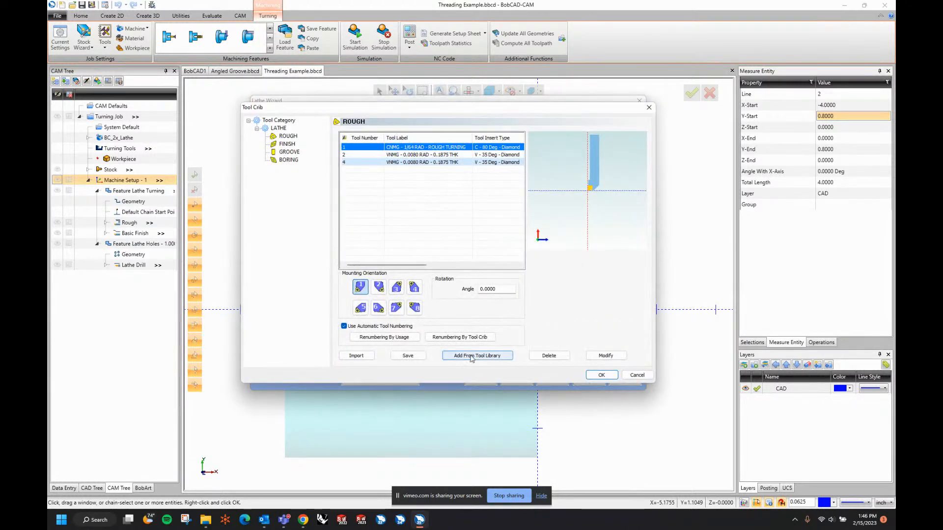
pyautogui.click(471, 360)
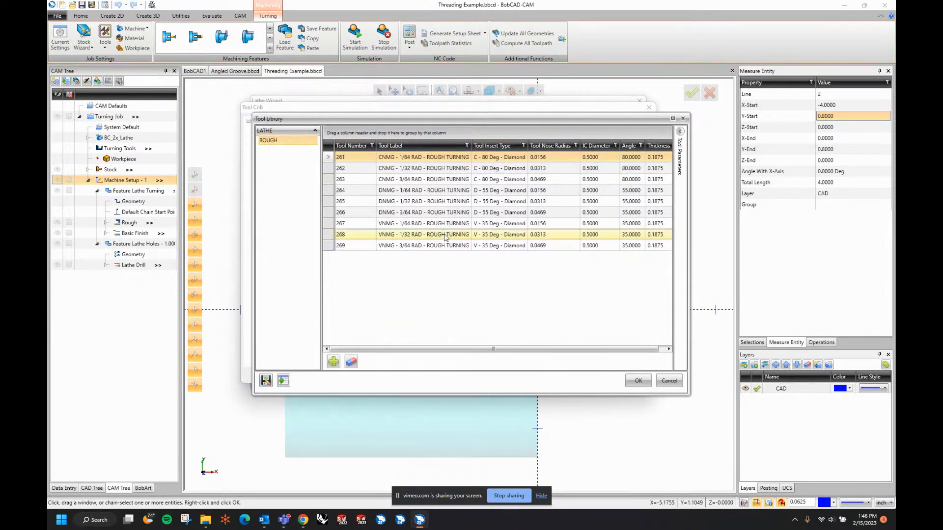
pyautogui.click(431, 193)
pyautogui.click(637, 380)
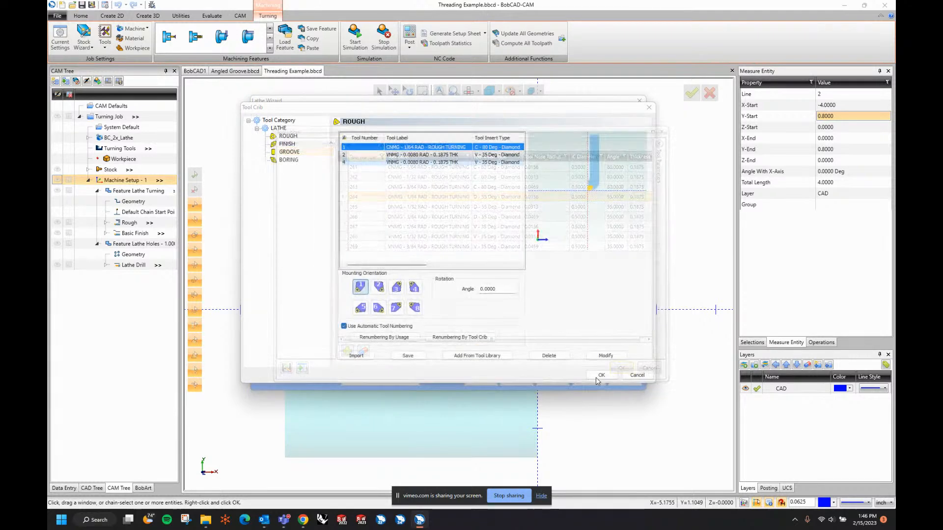
pyautogui.click(601, 376)
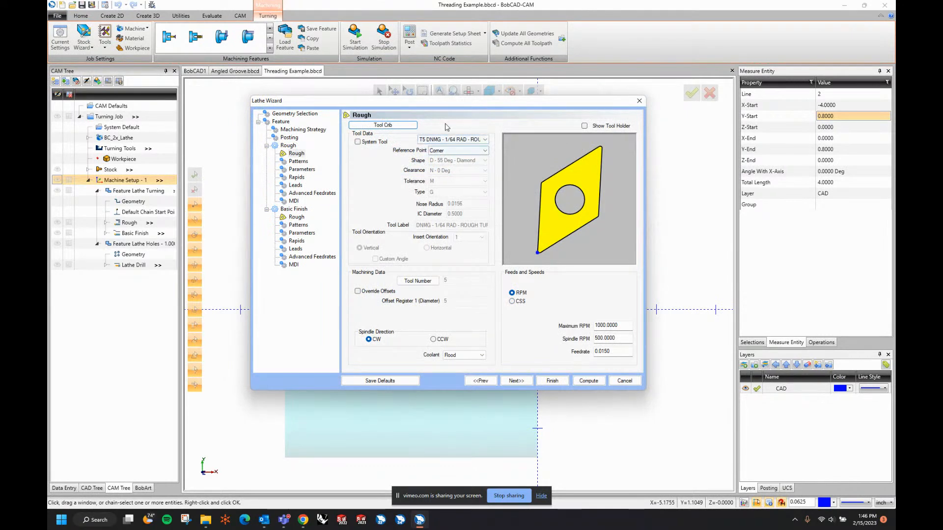
pyautogui.click(452, 140)
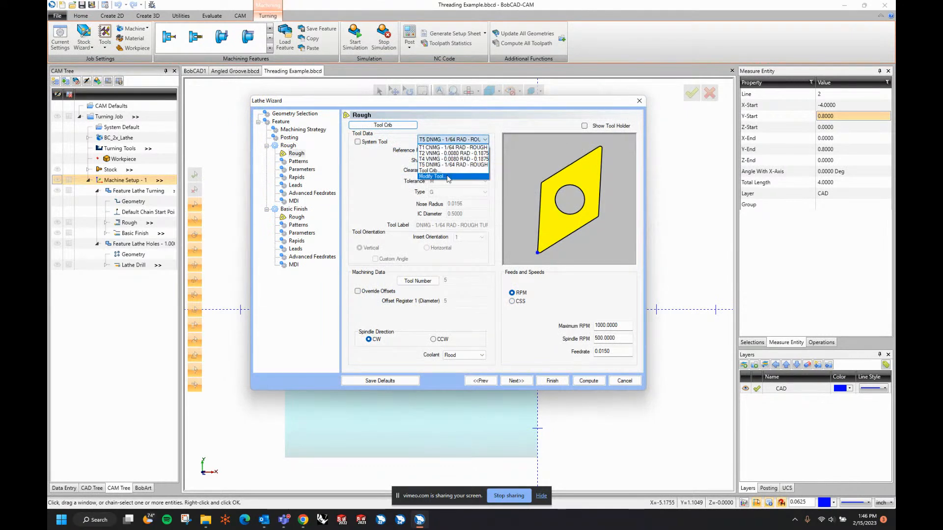
pyautogui.click(432, 176)
pyautogui.scroll(-3, 360, 158)
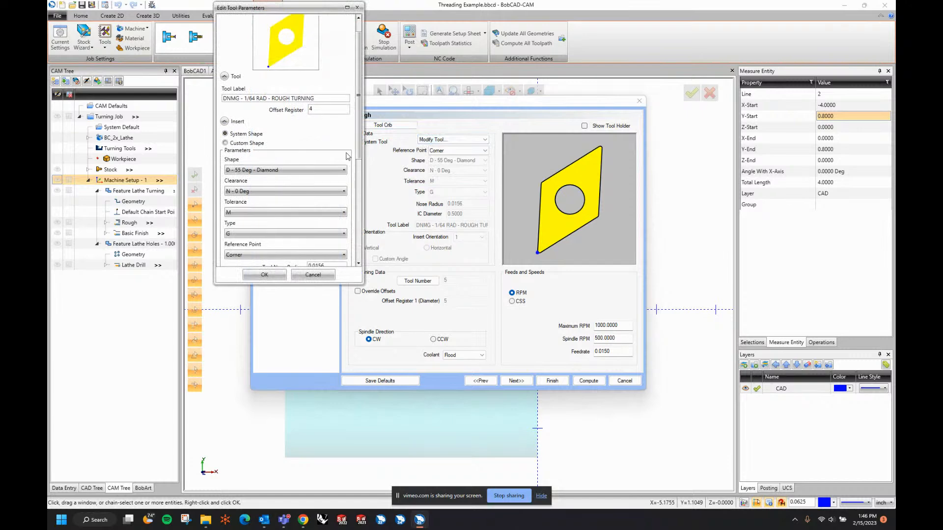
pyautogui.scroll(-5, 350, 143)
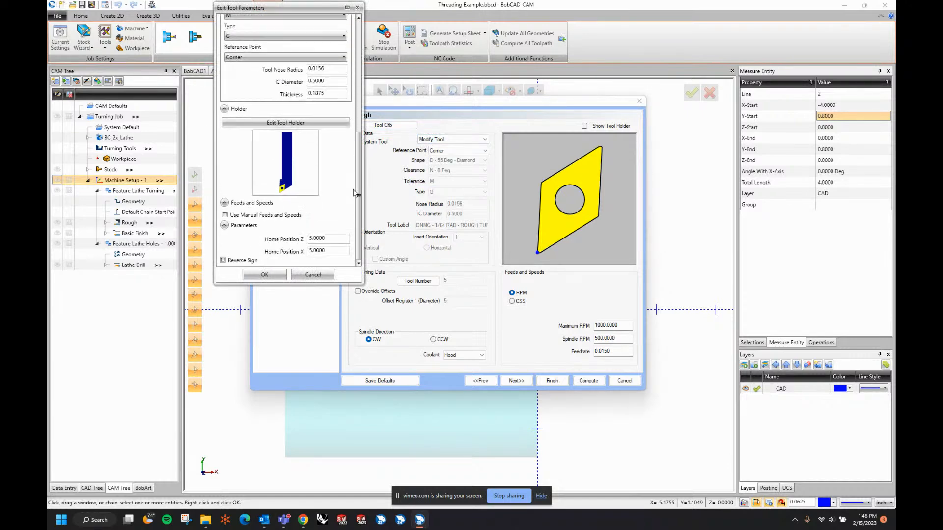
pyautogui.click(313, 275)
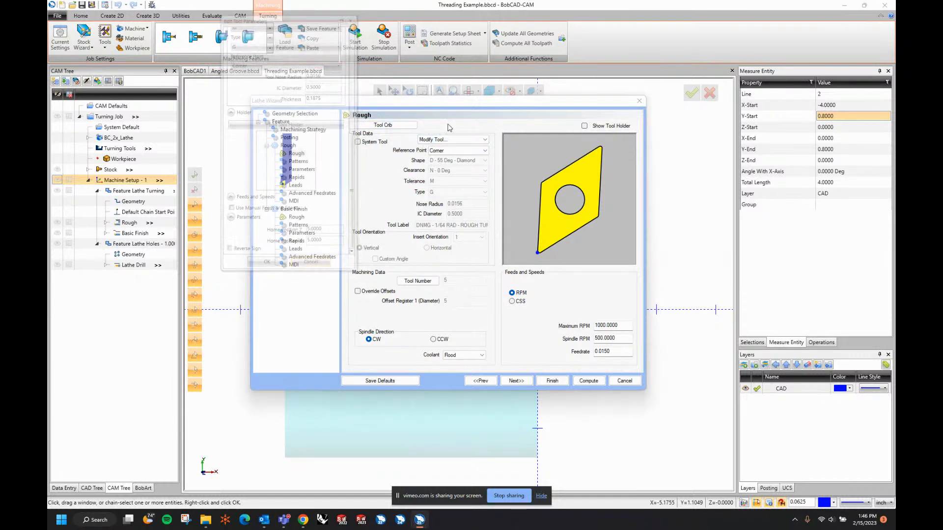
# - Assign the CNMG - 1/64 RAD rough turning tool to the Rough operation with horizontal mounting orientation 8
pyautogui.click(383, 126)
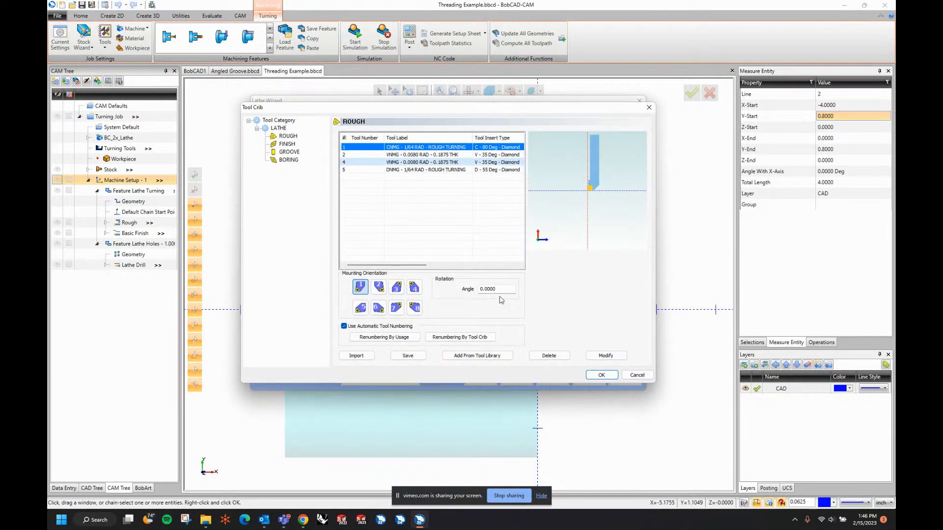
pyautogui.click(414, 287)
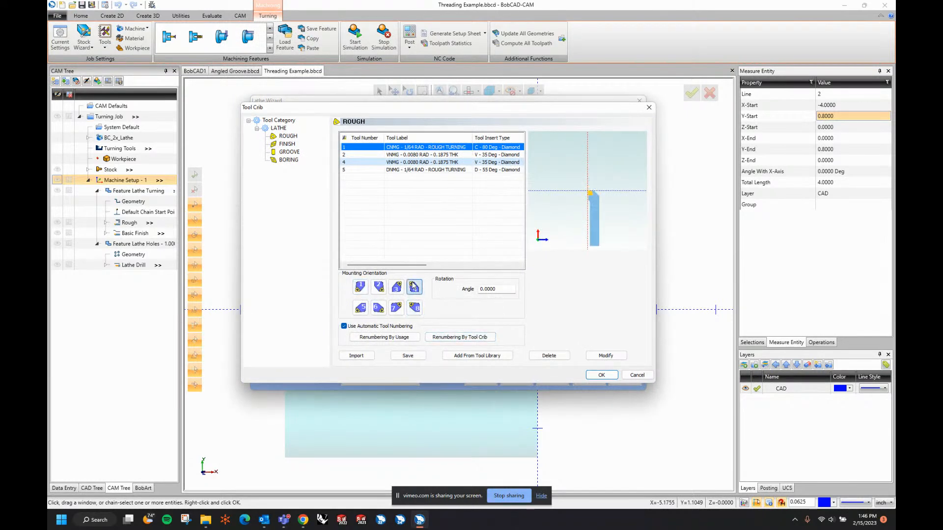
pyautogui.click(415, 308)
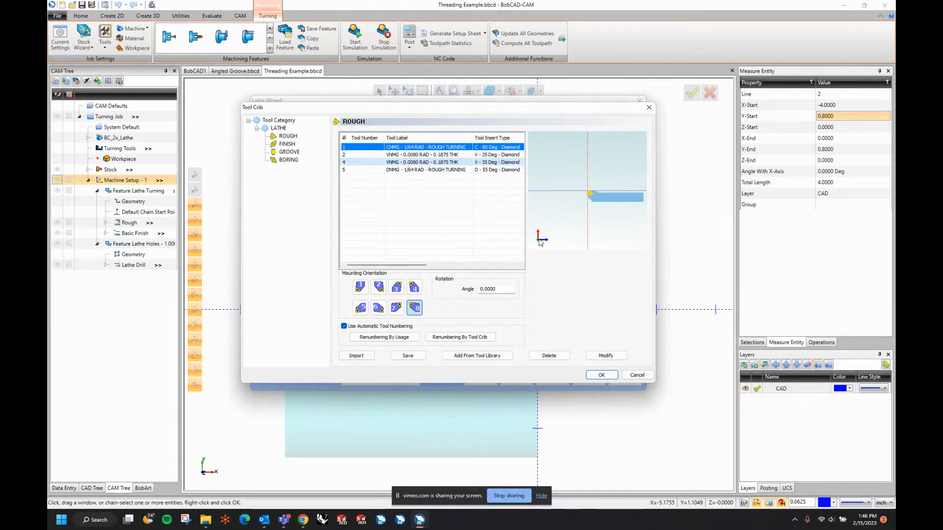
pyautogui.click(600, 376)
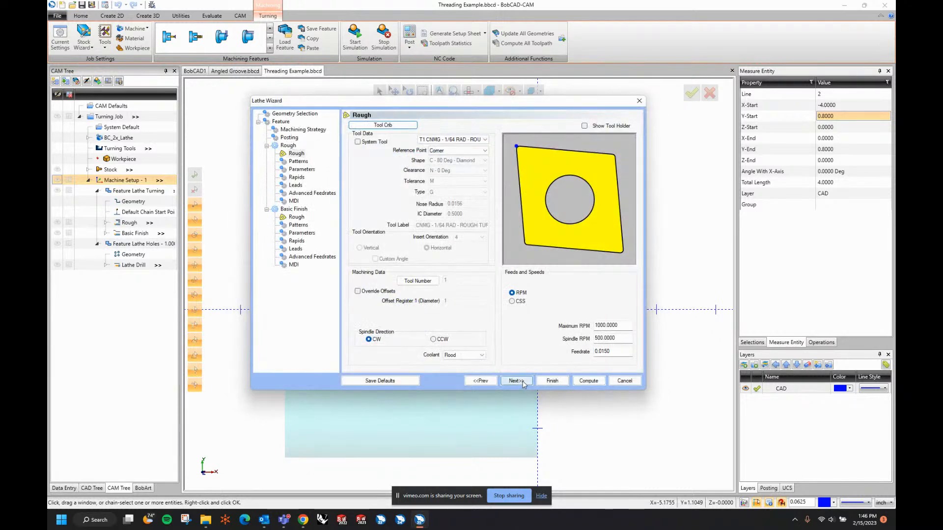
# - Set the Rough operation's exit home position to Z 5 and X 0
pyautogui.click(516, 381)
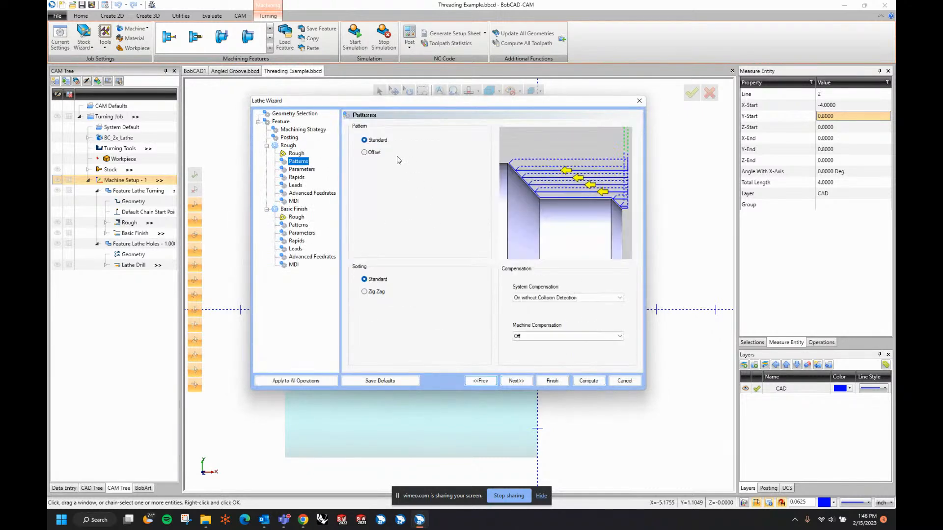
pyautogui.click(512, 382)
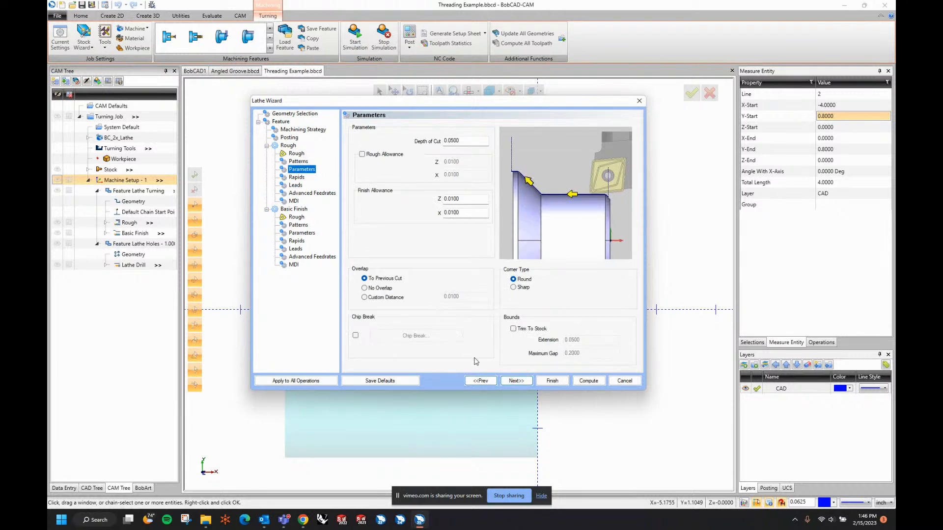
pyautogui.click(516, 381)
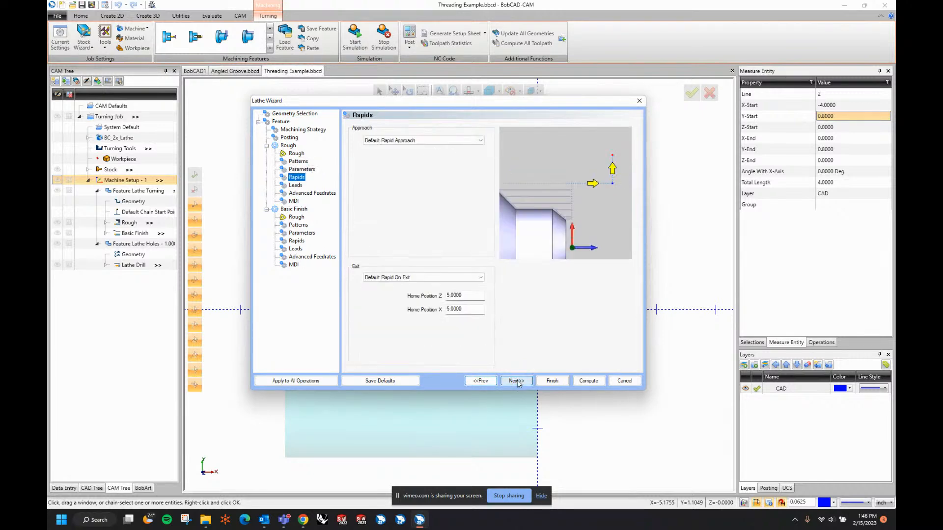
pyautogui.doubleClick(473, 298)
pyautogui.write('1')
pyautogui.press('Tab')
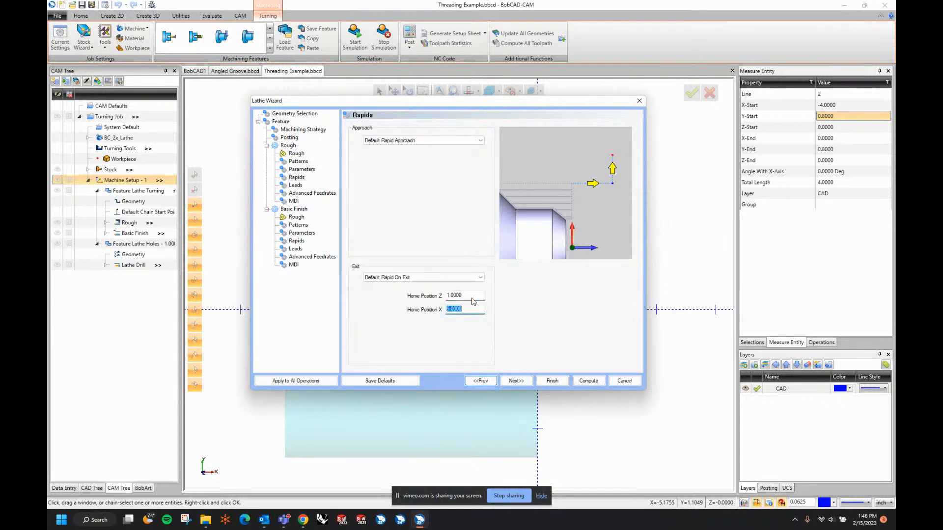
pyautogui.write('0')
pyautogui.press('Tab')
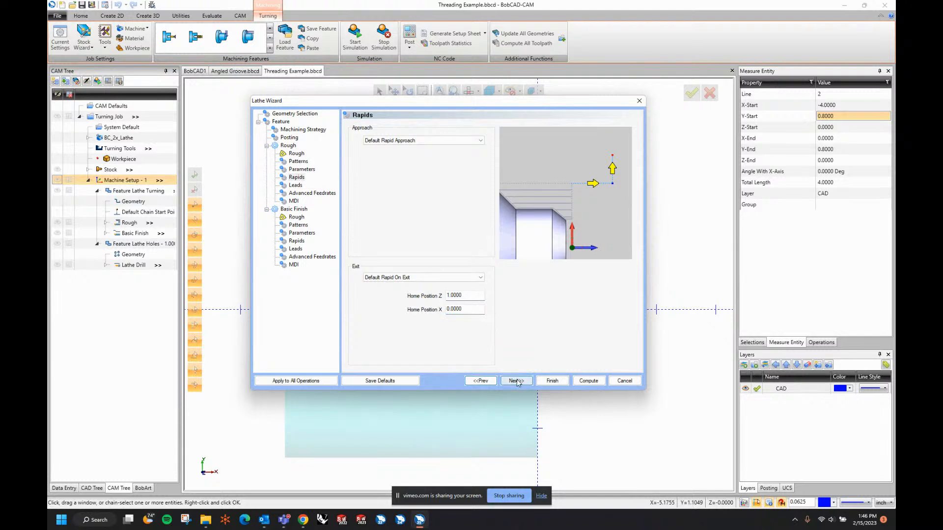
pyautogui.doubleClick(475, 294)
pyautogui.write('5')
pyautogui.press('Tab')
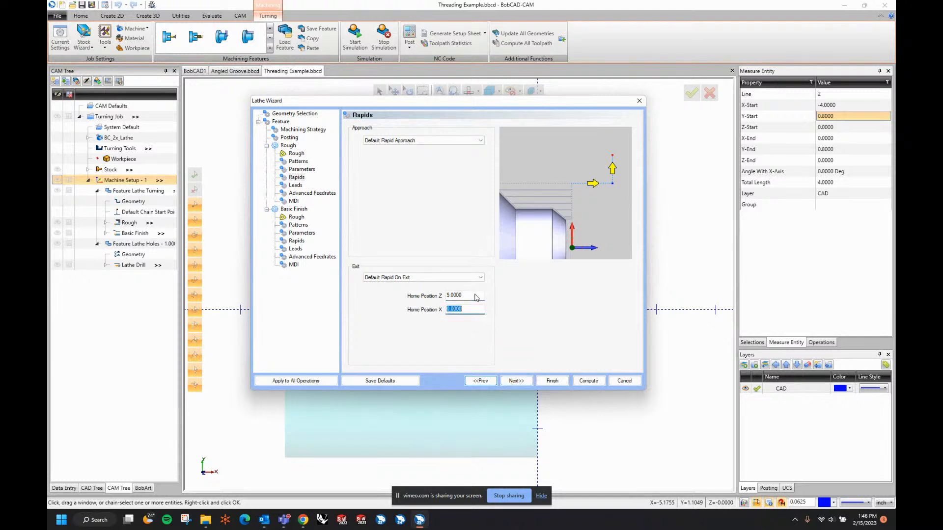
# - Make the Rough operation's lead-out vertical with a length of 0.03
pyautogui.click(522, 384)
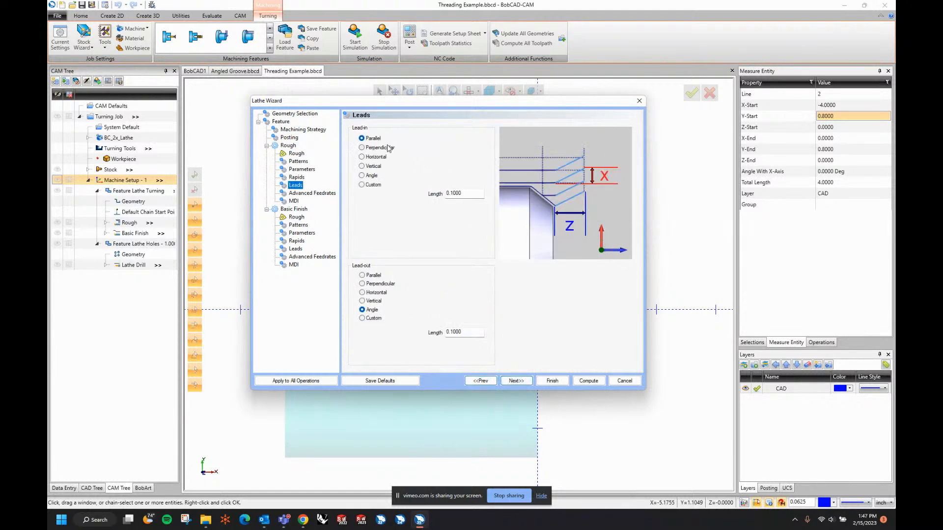
pyautogui.click(373, 300)
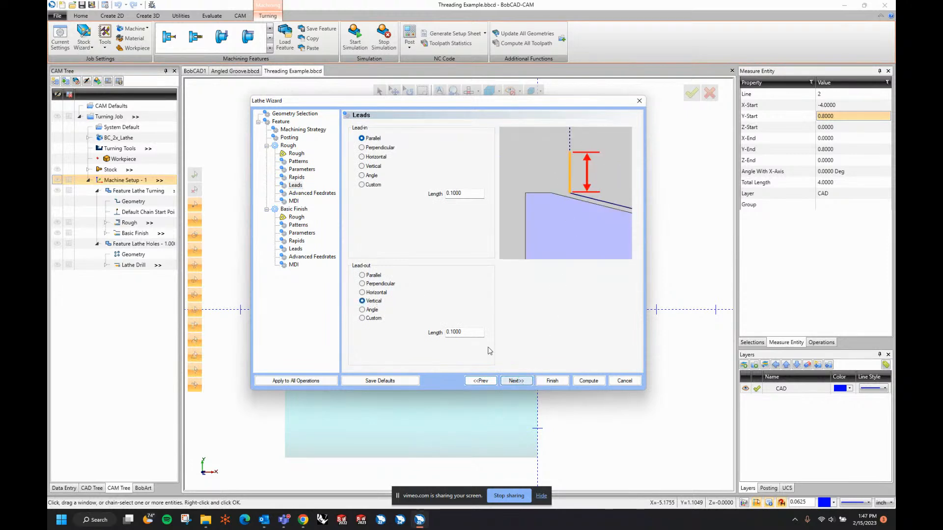
pyautogui.click(468, 332)
pyautogui.write('.03')
pyautogui.click(512, 381)
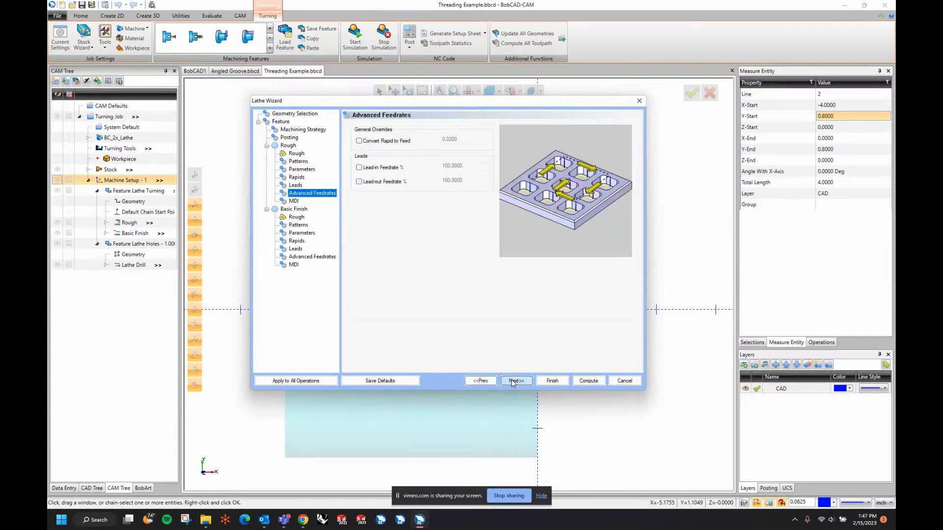
# - Assign the DNMG - 1/64 RAD rough turning tool to the Basic Finish operation with horizontal mounting orientation 8
pyautogui.click(515, 380)
pyautogui.click(514, 380)
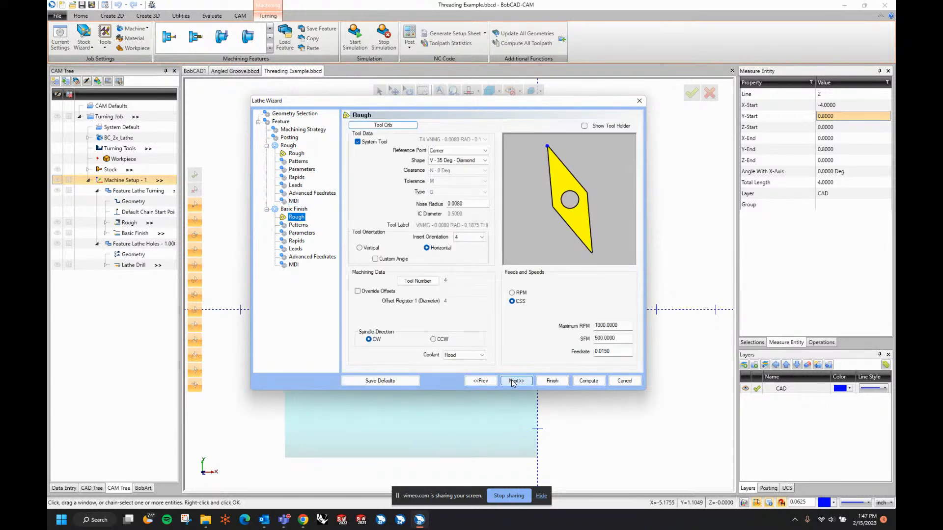
pyautogui.click(392, 125)
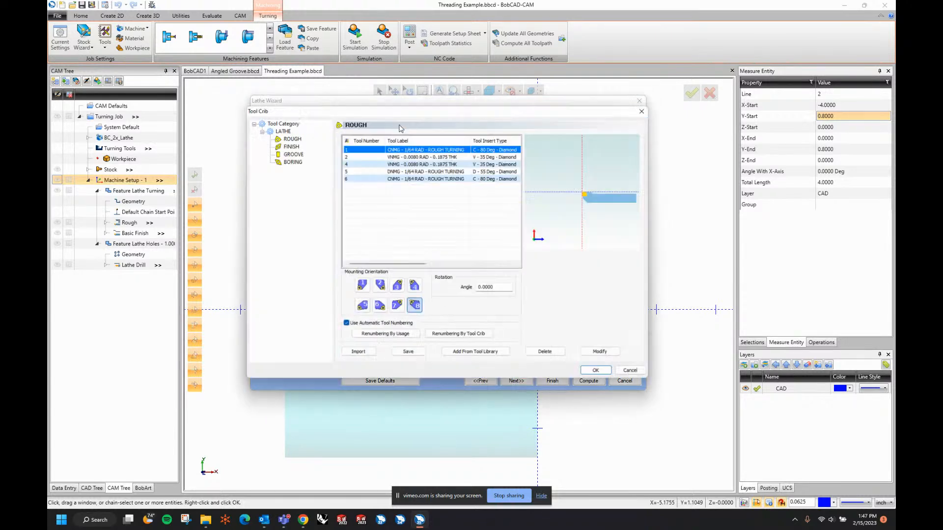
pyautogui.click(413, 170)
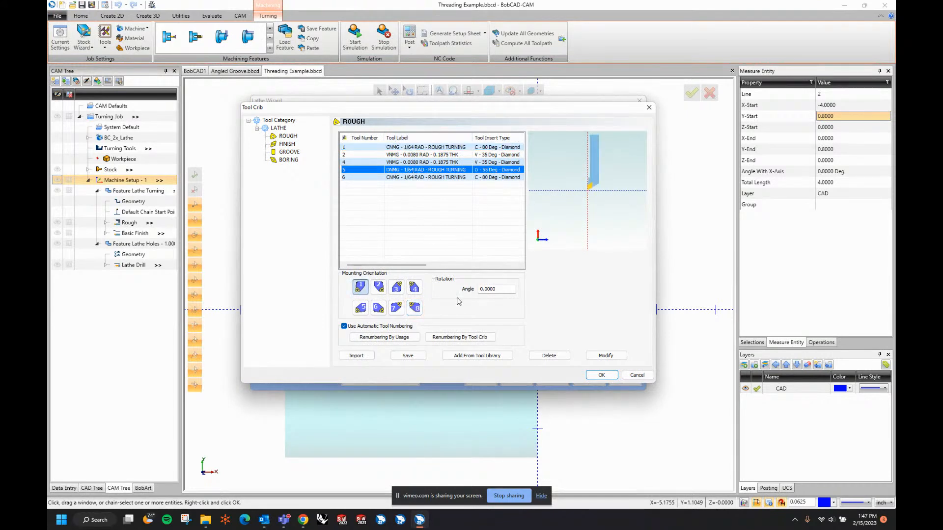
pyautogui.click(414, 308)
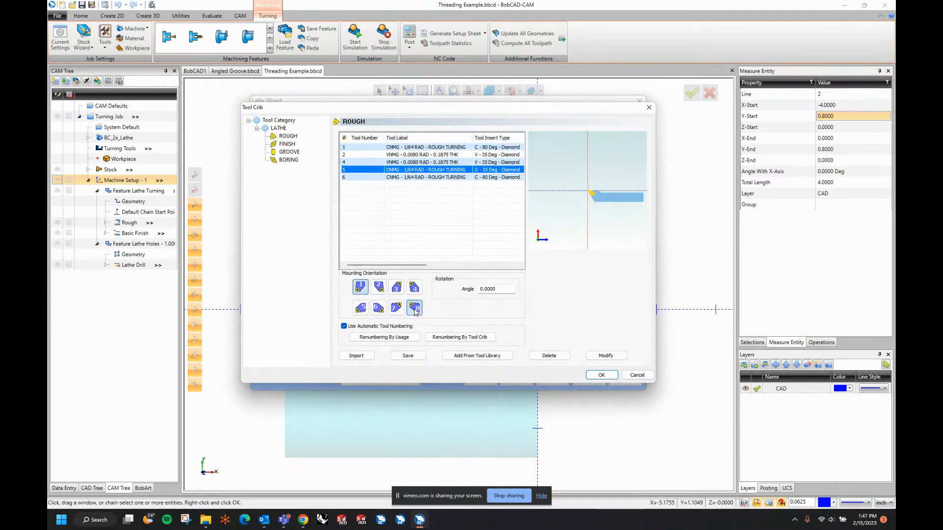
pyautogui.click(602, 375)
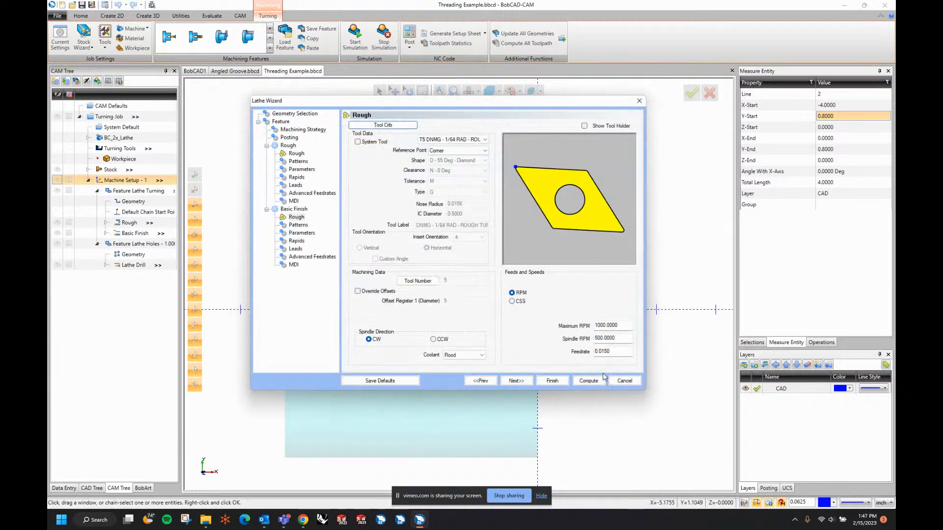
# - Replace the Rough operation's tool with the DNMG - 1/64 RAD rough turning tool from the tool crib
pyautogui.click(298, 153)
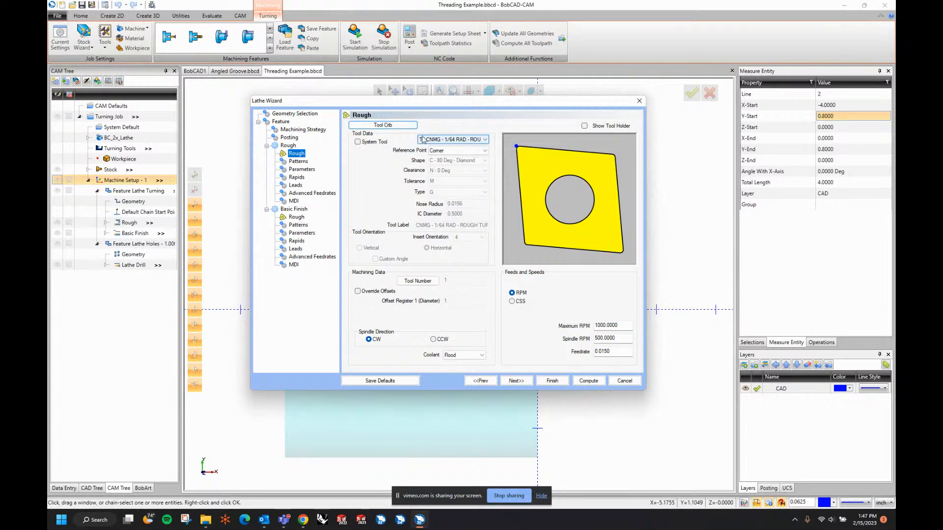
pyautogui.click(384, 126)
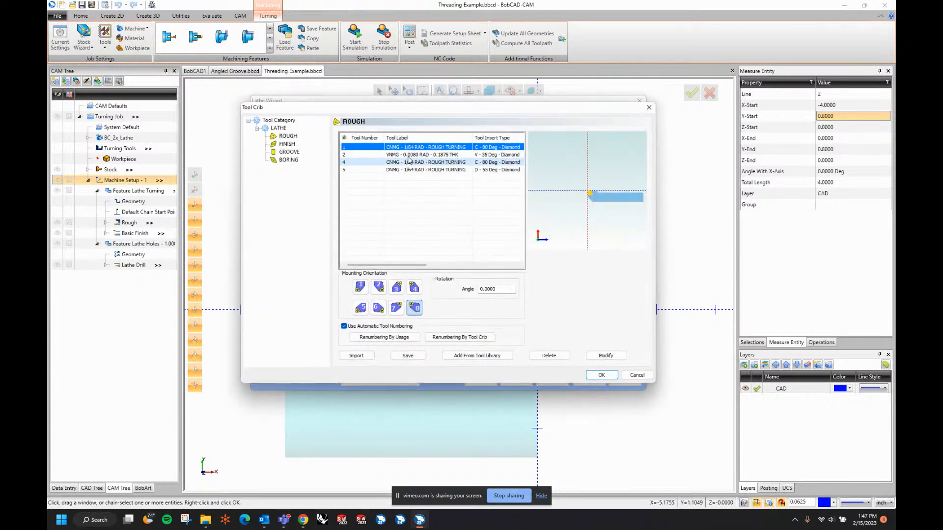
pyautogui.click(410, 169)
pyautogui.click(601, 375)
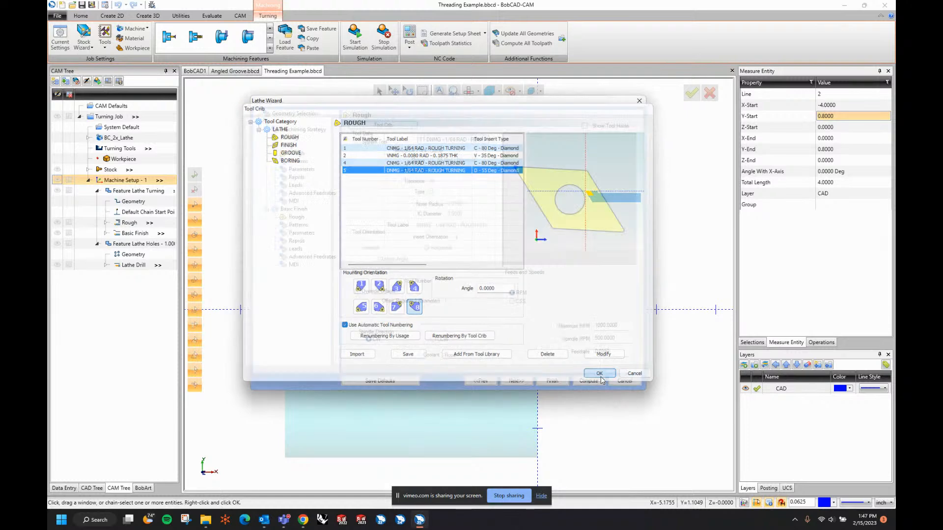
# - Set the X home position for the Basic Finish operation's rapid exit to 0
pyautogui.click(285, 219)
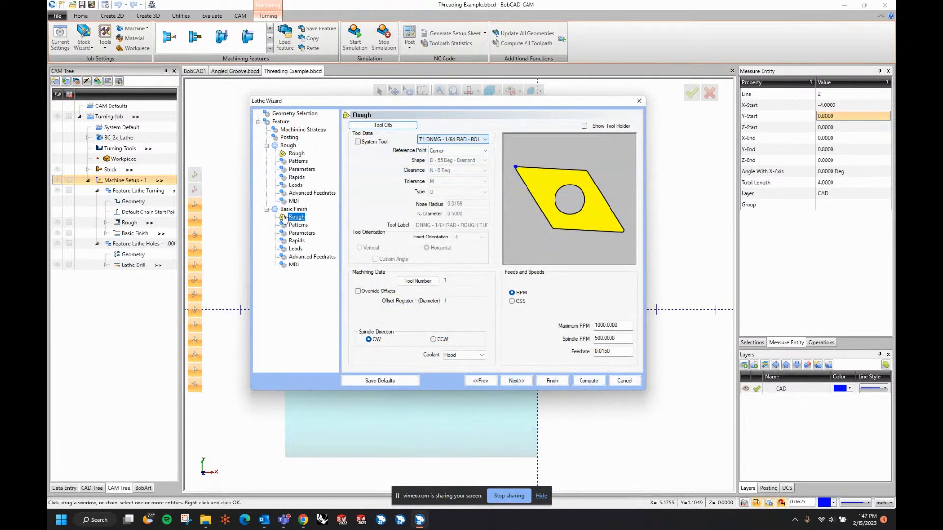
pyautogui.click(512, 383)
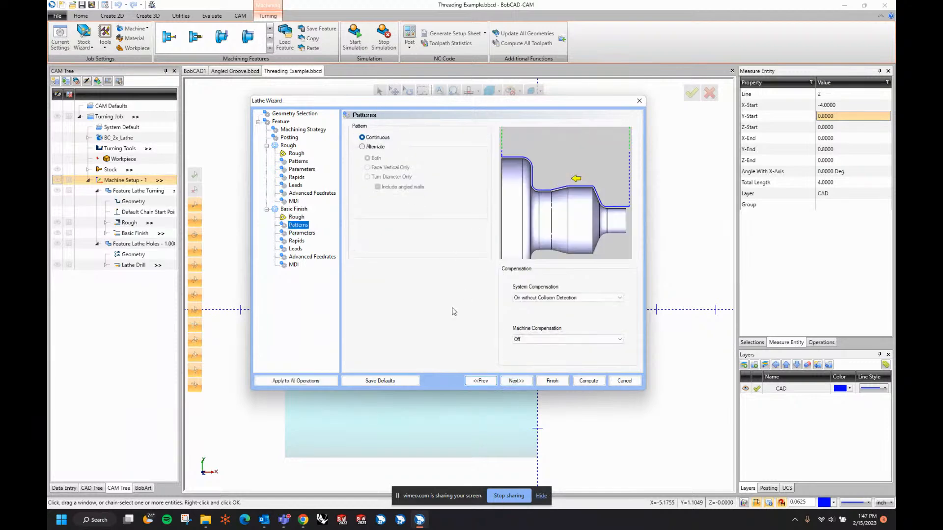
pyautogui.click(524, 385)
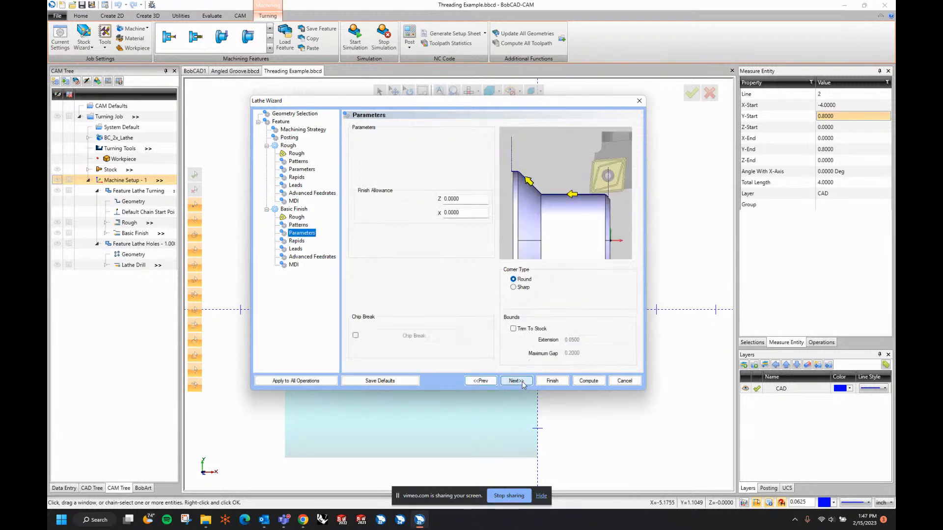
pyautogui.click(512, 382)
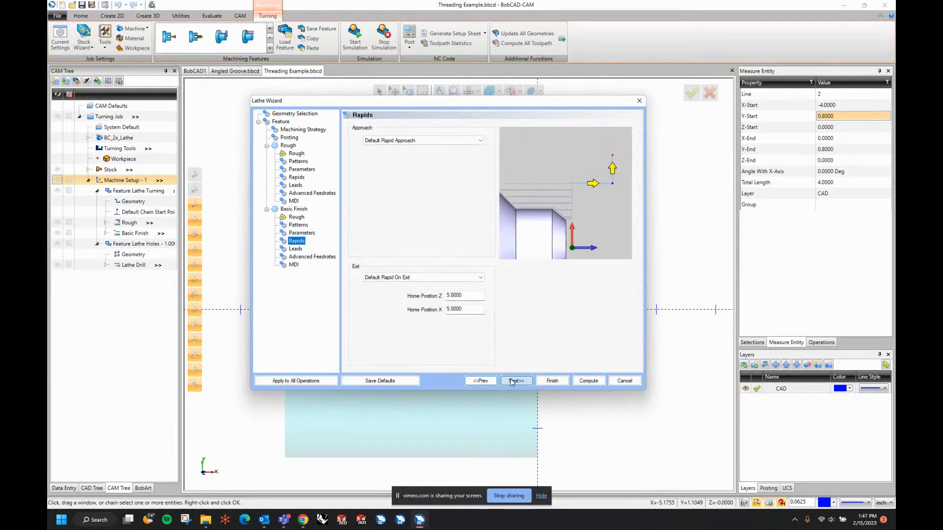
pyautogui.doubleClick(469, 297)
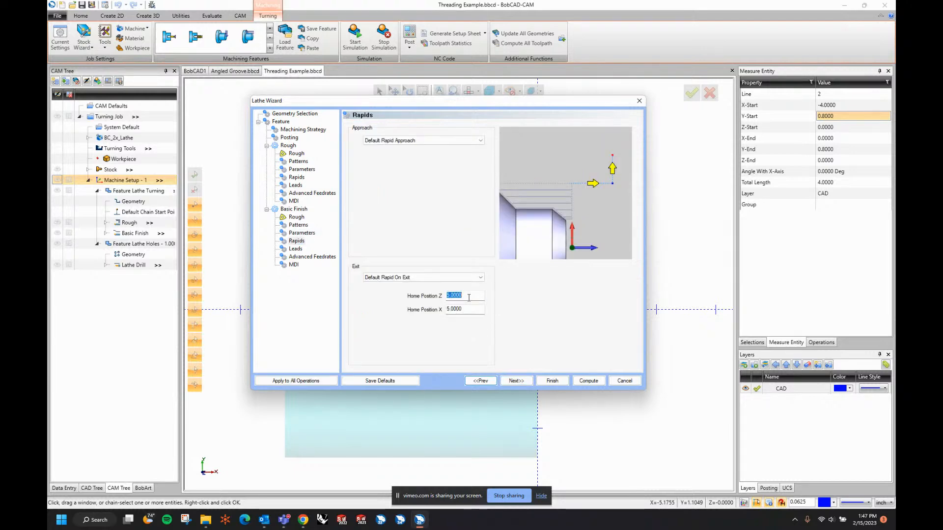
pyautogui.press('Tab')
pyautogui.write('0')
pyautogui.press('Tab')
pyautogui.doubleClick(476, 307)
# - Make the Basic Finish operation's lead-out vertical and compute the ID turning toolpaths
pyautogui.click(516, 381)
pyautogui.click(376, 301)
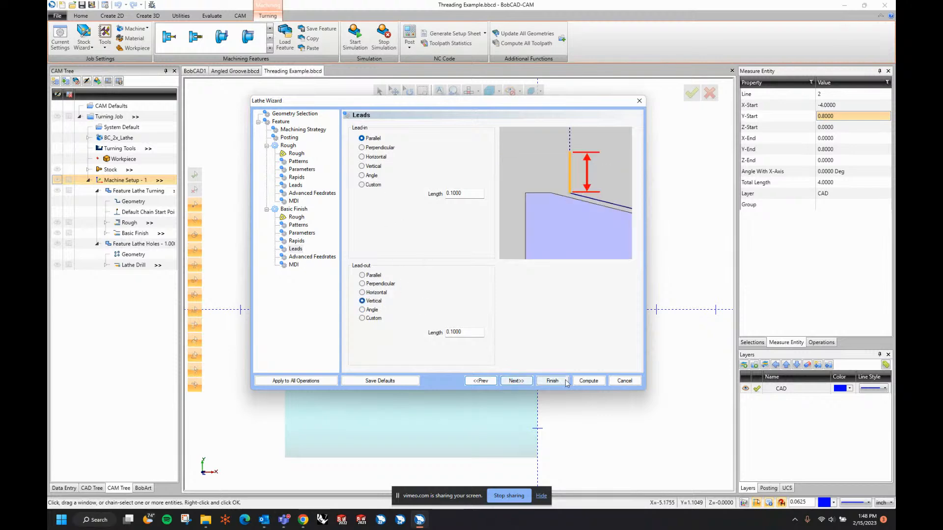
pyautogui.click(589, 381)
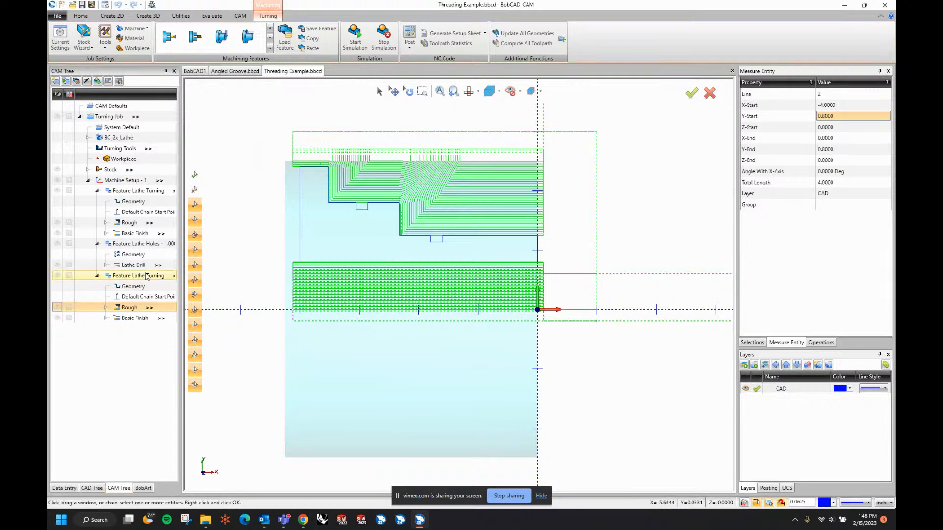
# - Give the ID turning feature a custom top of feature of 0.3 (.8-.5) and recompute its toolpath
pyautogui.rightClick(146, 275)
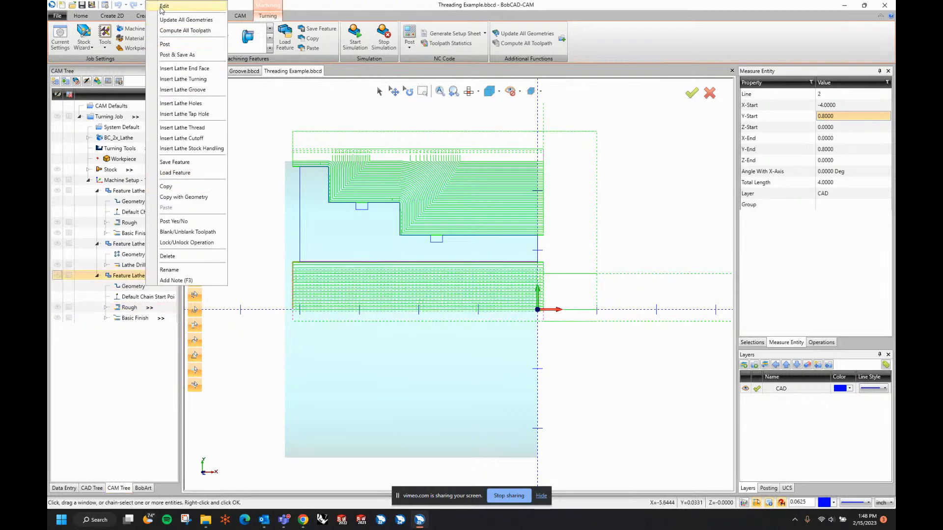
pyautogui.click(164, 7)
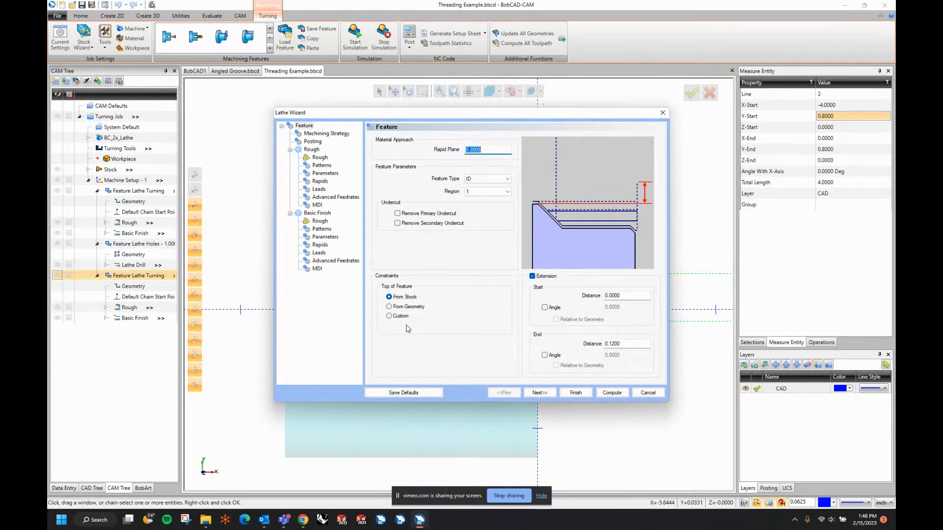
pyautogui.click(389, 316)
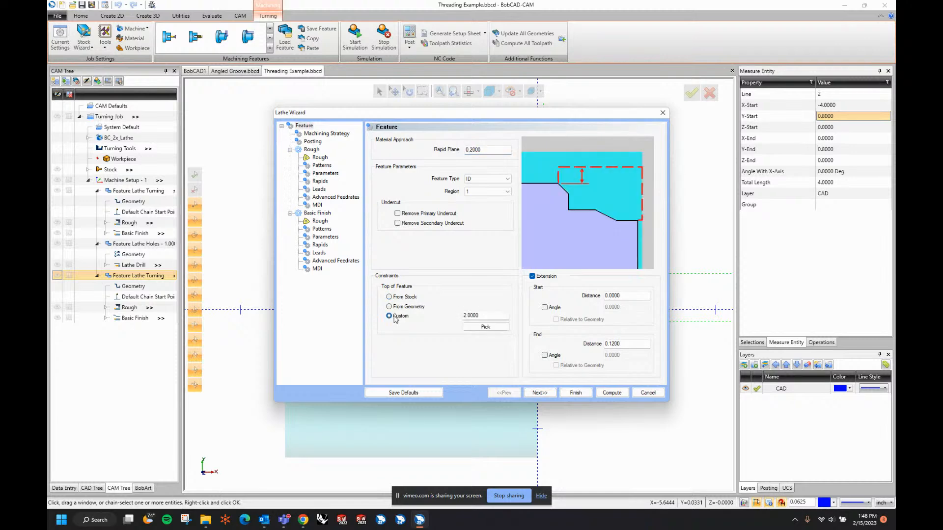
pyautogui.doubleClick(487, 315)
pyautogui.write('.8')
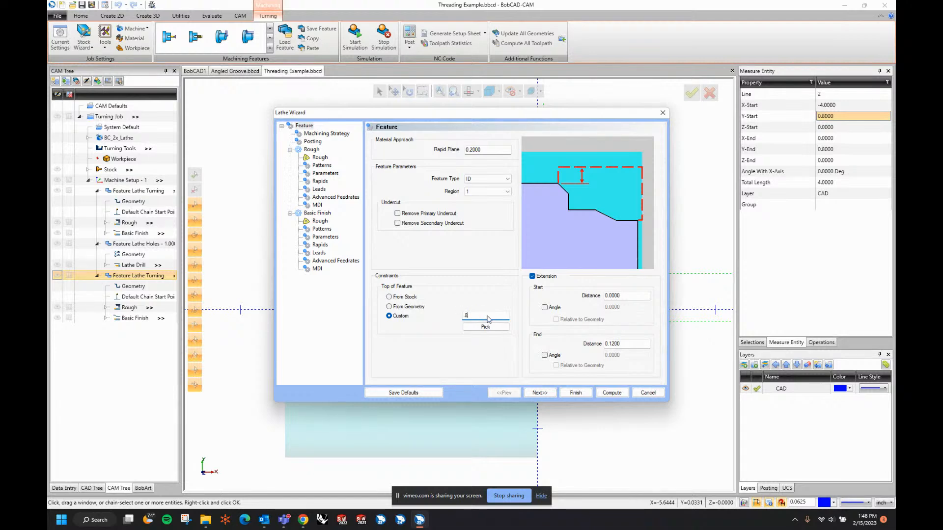
pyautogui.write('-.5')
pyautogui.press('Tab')
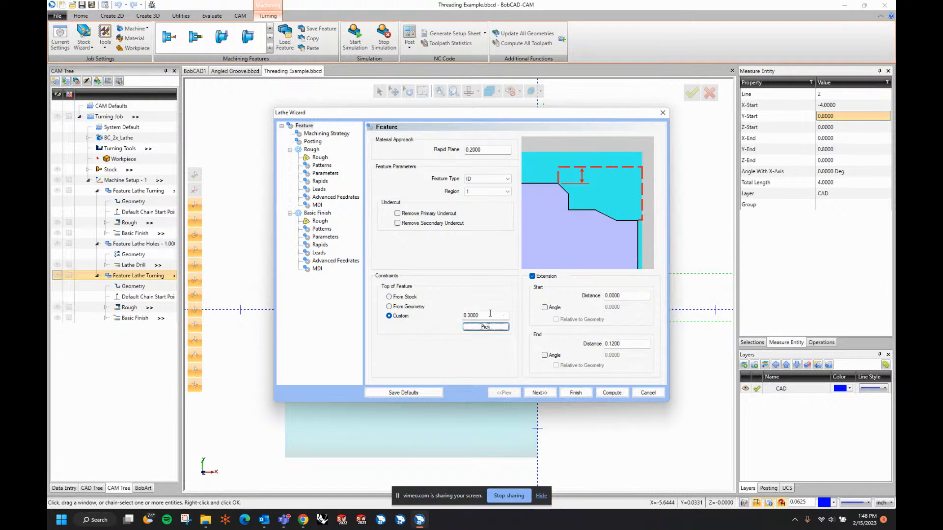
pyautogui.click(609, 393)
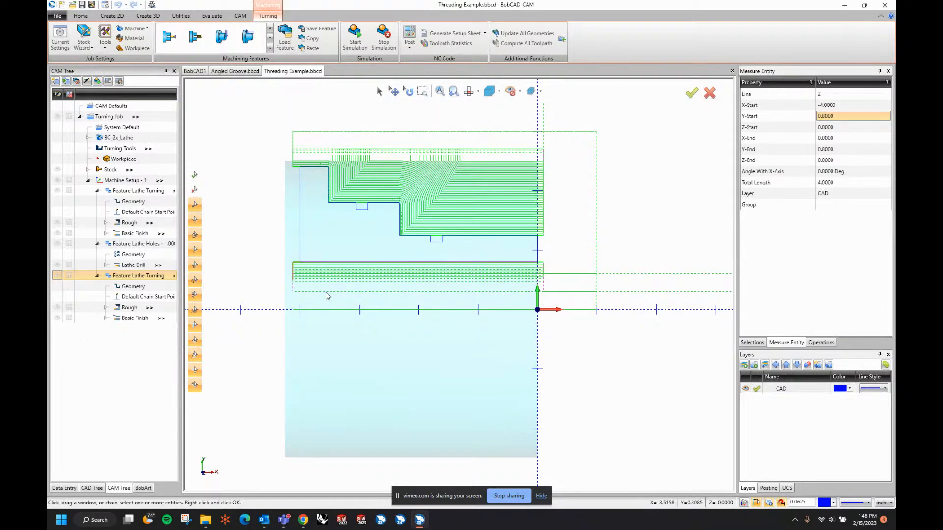
# - Set the lead-out length of the ID feature's Basic Finish operation to 0.03
pyautogui.scroll(5, 296, 289)
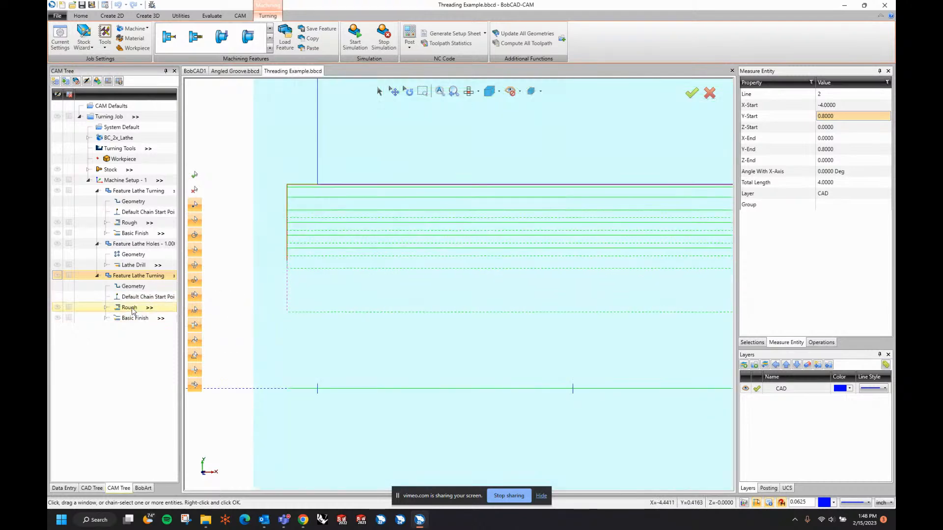
pyautogui.rightClick(138, 278)
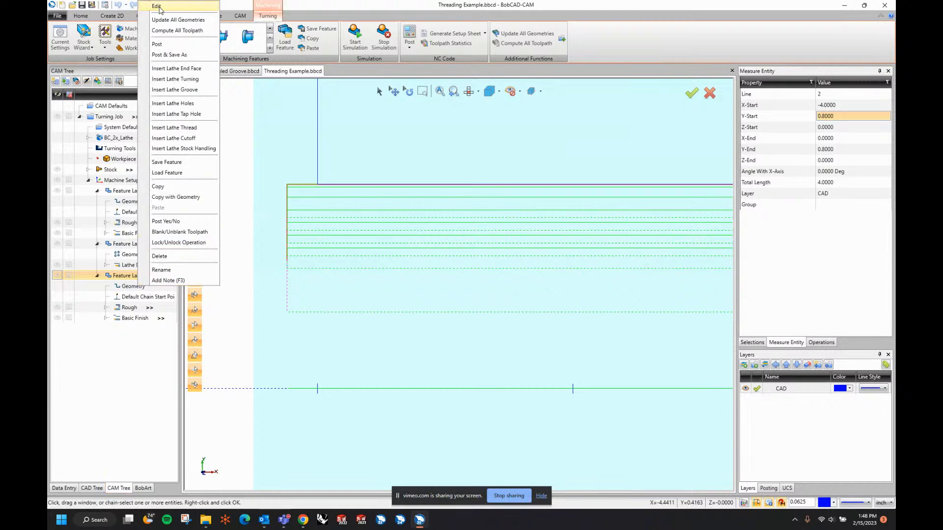
pyautogui.click(155, 5)
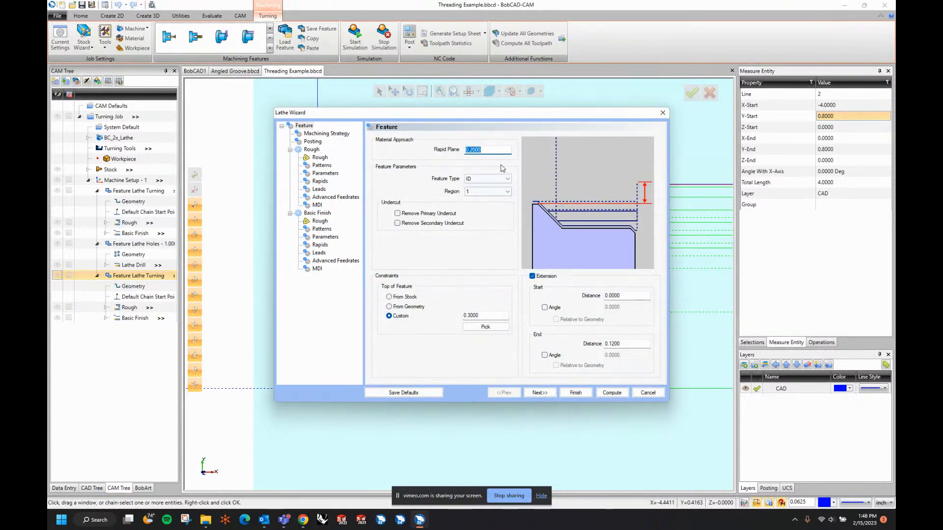
pyautogui.click(319, 190)
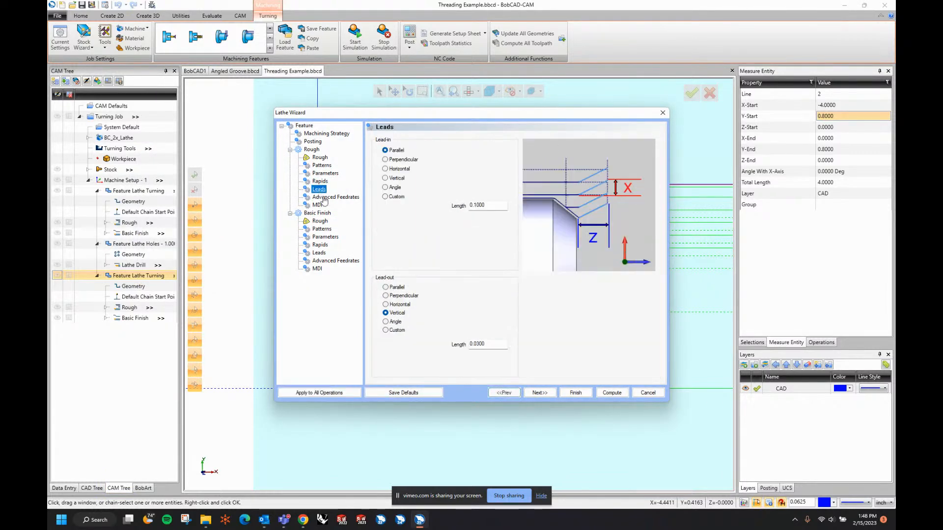
pyautogui.click(319, 253)
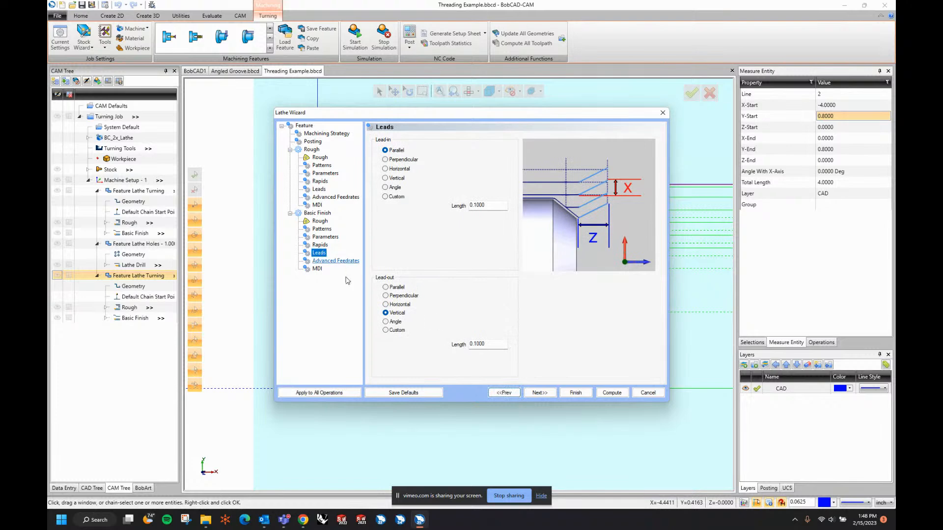
pyautogui.doubleClick(491, 349)
pyautogui.press('BackSpace')
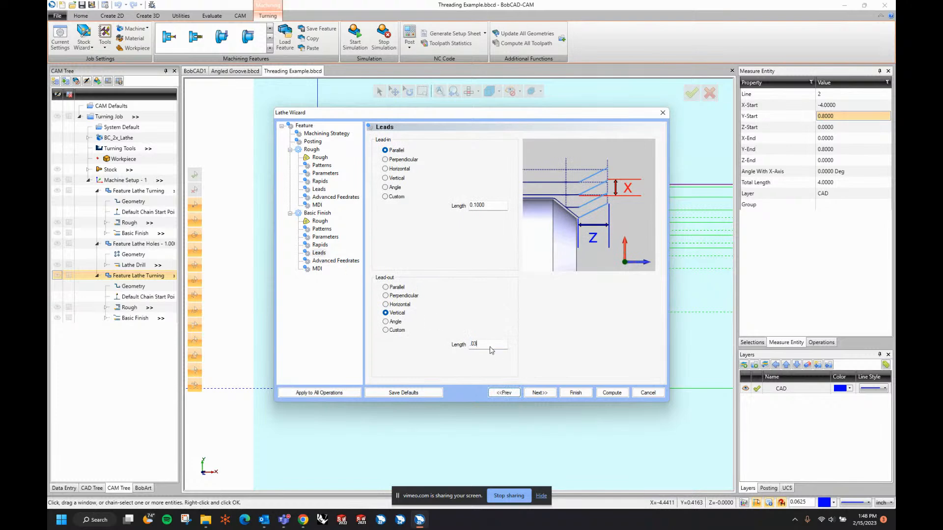
pyautogui.press('Tab')
# - Set the ID turning feature's rapid plane to 0.05 and recompute its toolpath
pyautogui.click(305, 127)
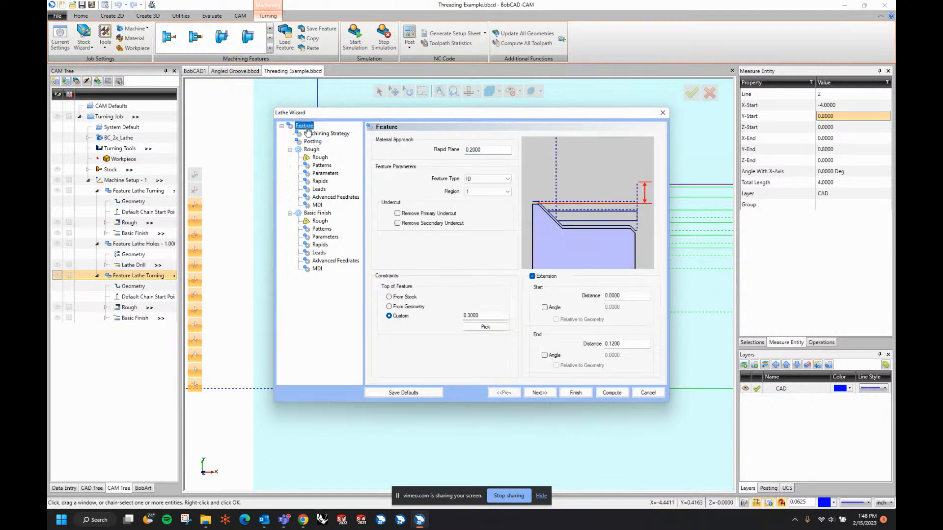
pyautogui.click(496, 150)
pyautogui.write('.05')
pyautogui.press('Tab')
pyautogui.click(612, 393)
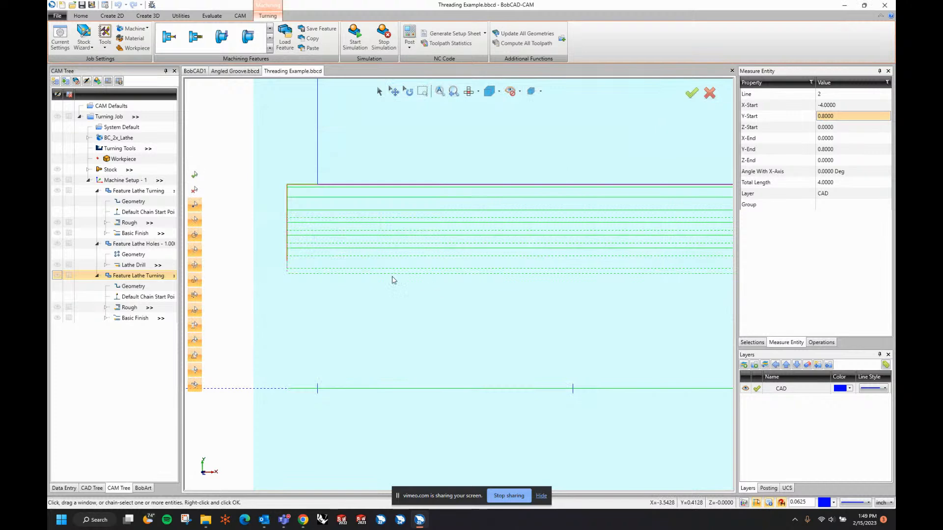
# - Backplot the ID Rough operation move by move to check the tool and holder inside the bore
pyautogui.scroll(-5, 252, 275)
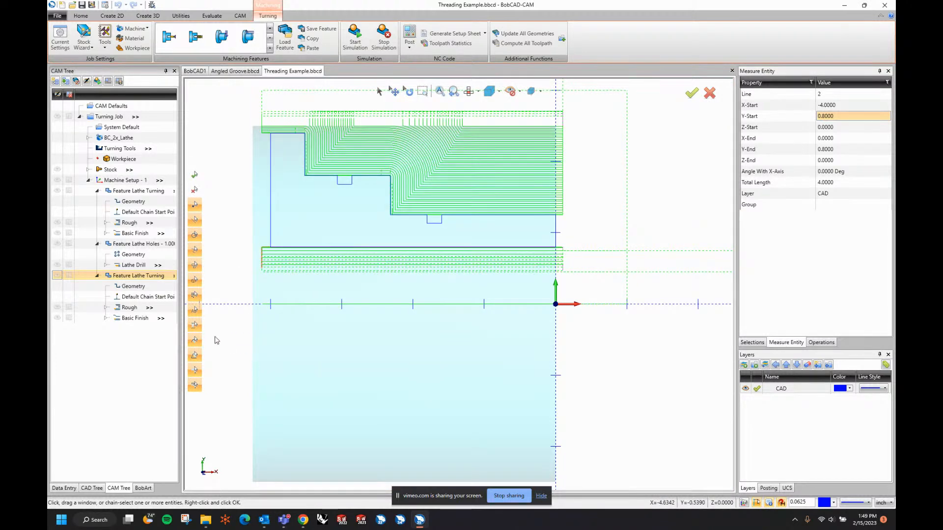
pyautogui.rightClick(137, 309)
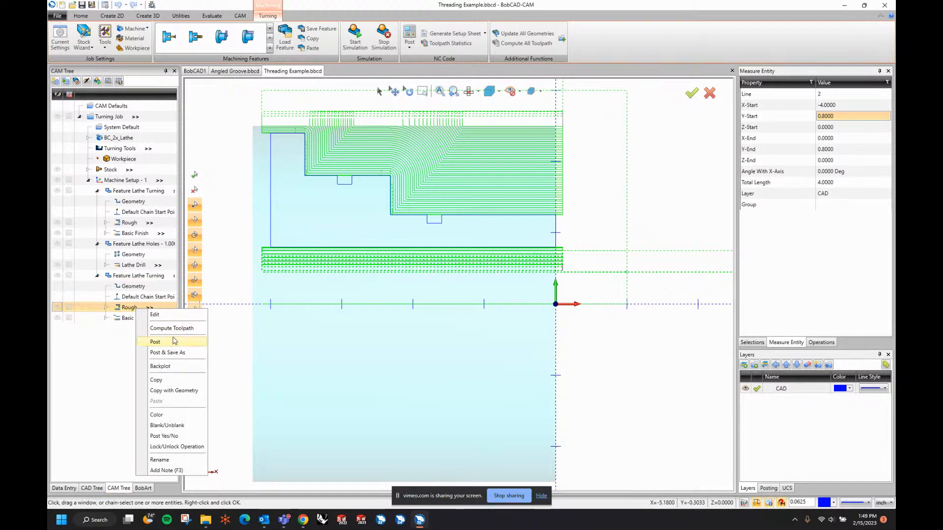
pyautogui.click(161, 366)
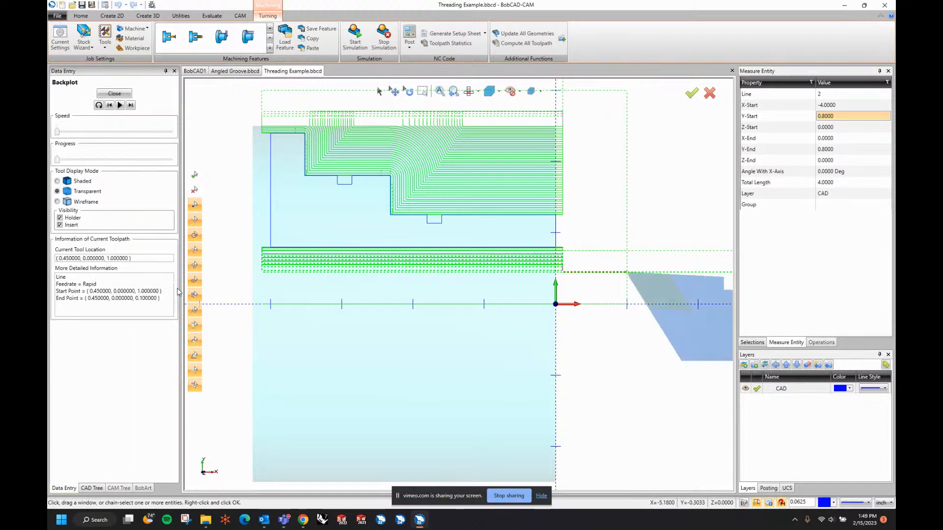
pyautogui.click(134, 107)
pyautogui.click(134, 107)
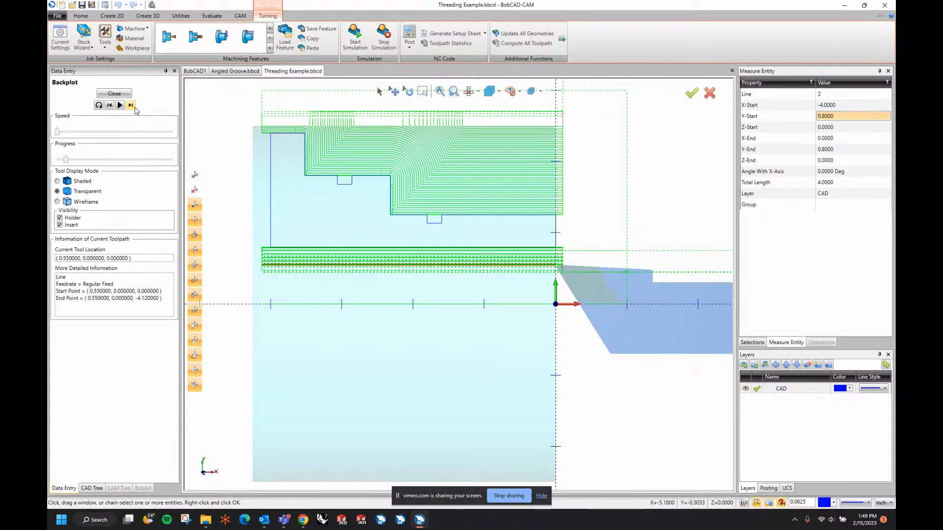
pyautogui.click(134, 107)
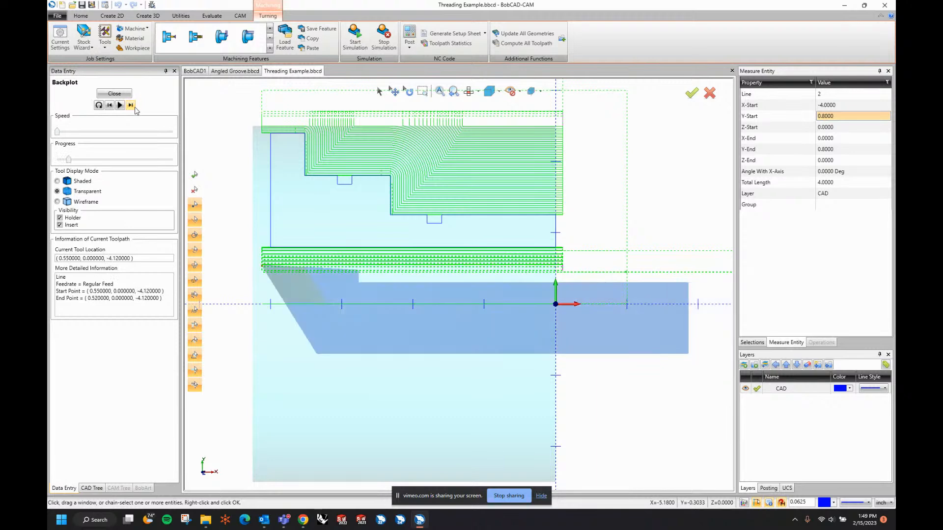
pyautogui.click(114, 93)
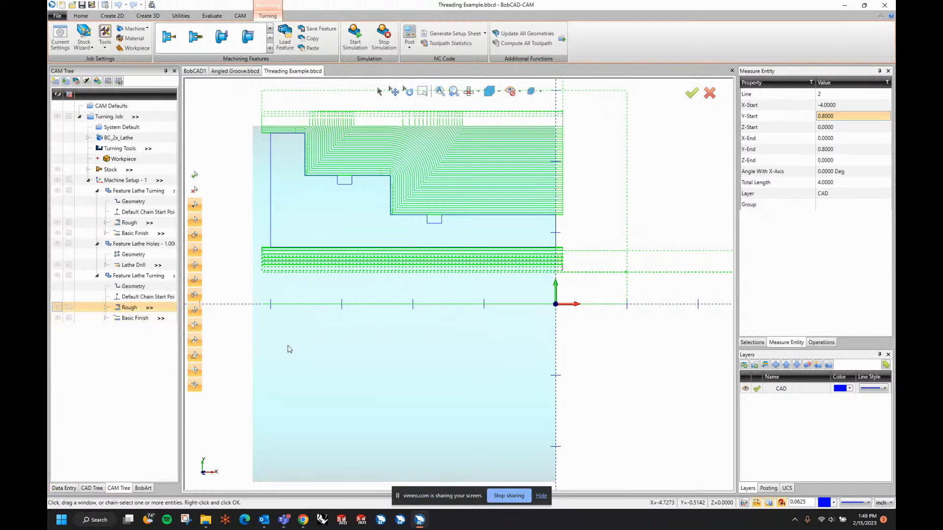
# - List the job's operations by tool and open the holder definition of the T1 DNMG rough turning tool
pyautogui.click(824, 342)
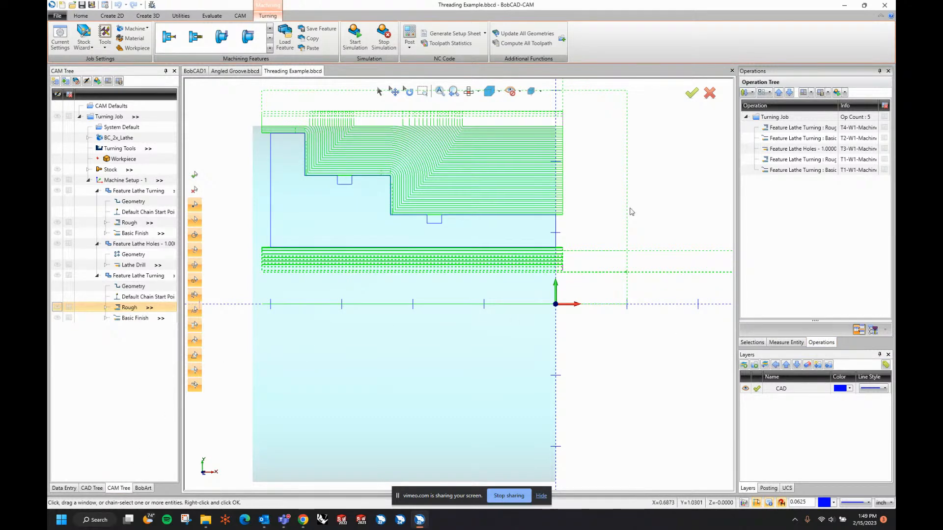
pyautogui.click(872, 329)
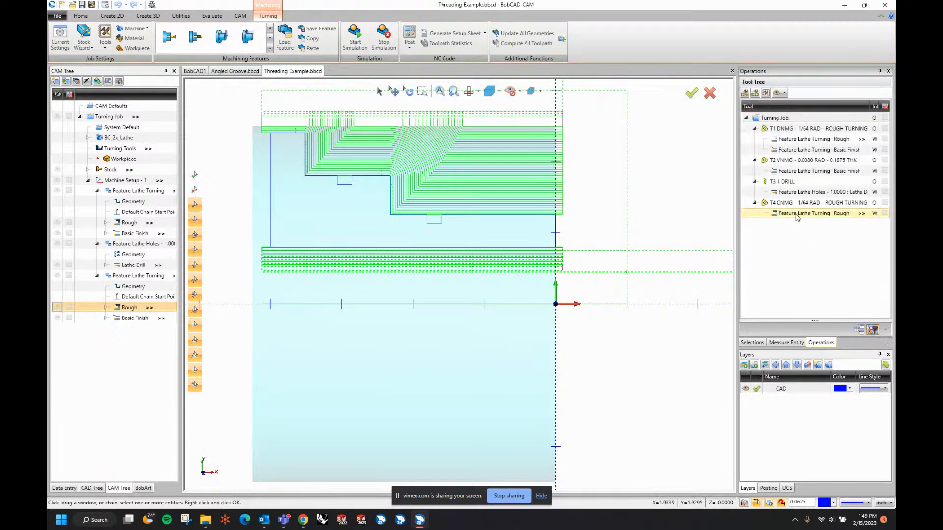
pyautogui.rightClick(808, 130)
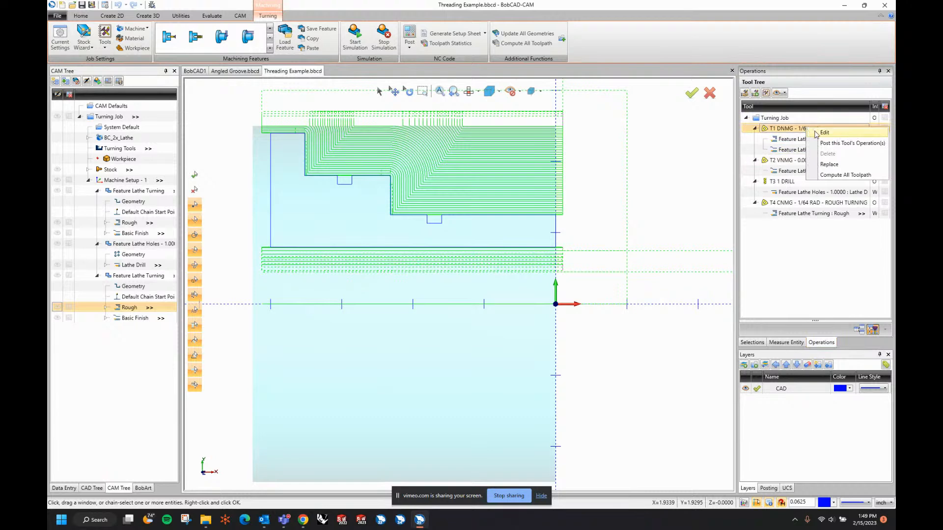
pyautogui.click(824, 133)
pyautogui.scroll(-5, 452, 253)
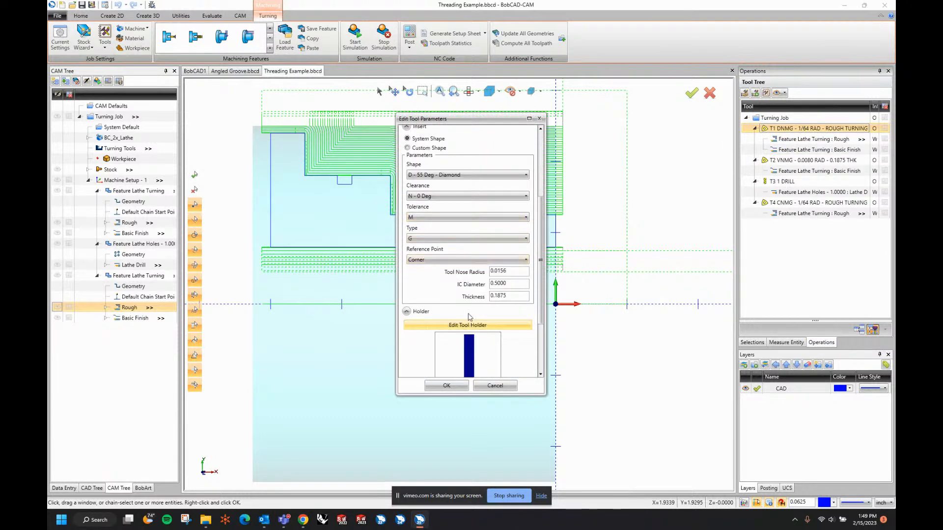
pyautogui.scroll(-3, 470, 295)
pyautogui.click(472, 242)
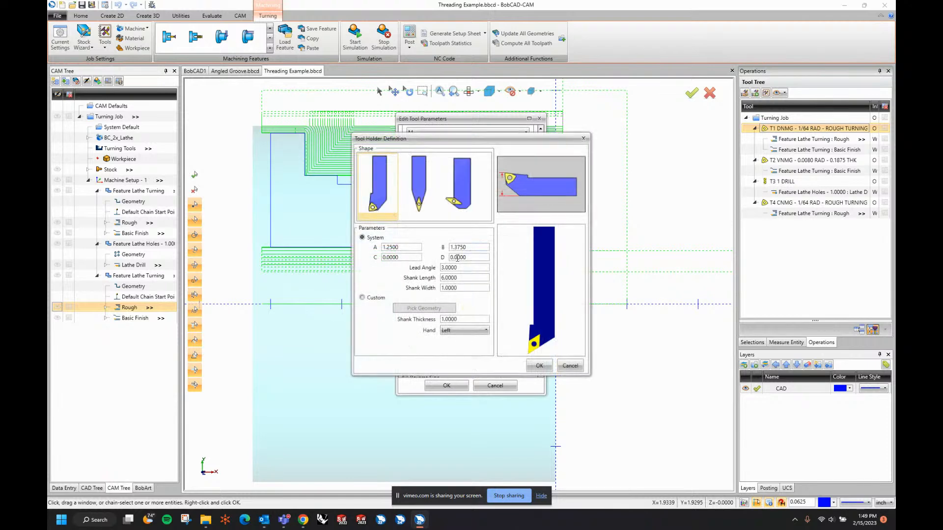
pyautogui.doubleClick(412, 247)
pyautogui.press('Tab')
pyautogui.press('Tab')
pyautogui.press('BackSpace')
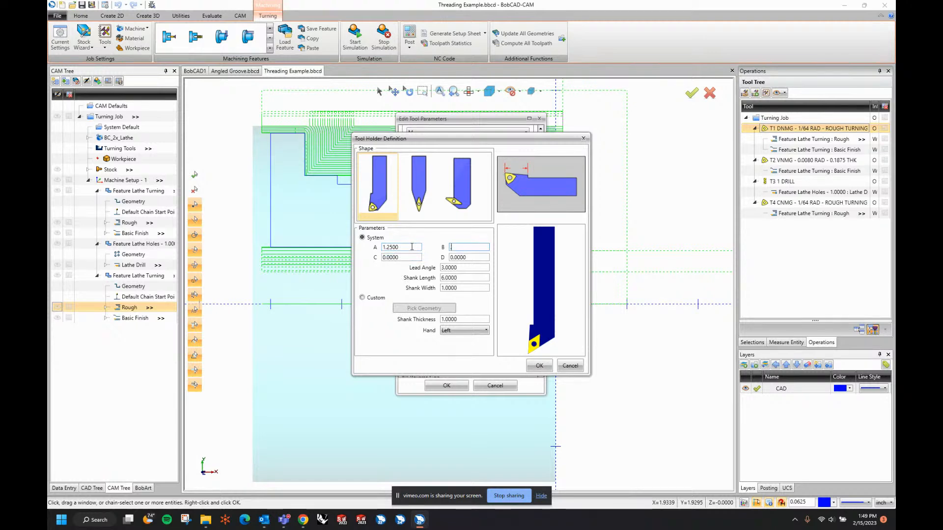
pyautogui.press('Tab')
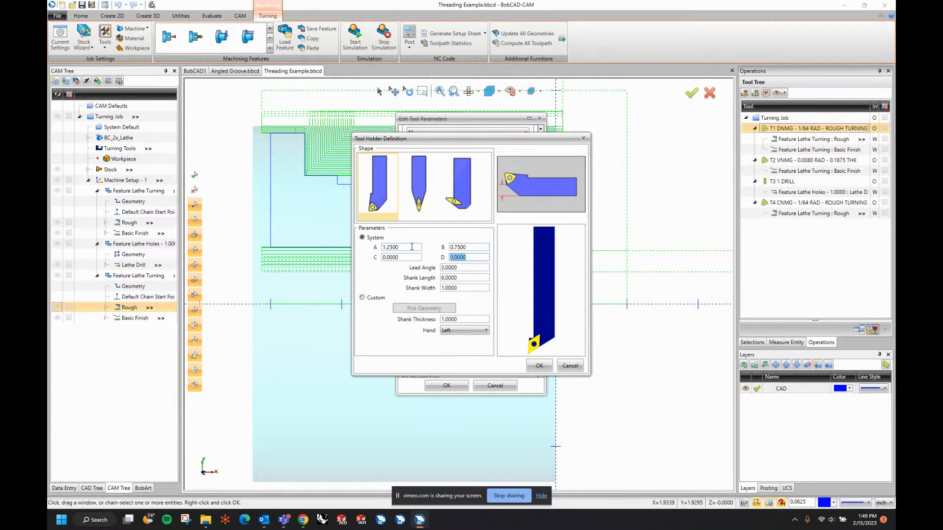
pyautogui.press('Tab')
pyautogui.press('Tab')
pyautogui.press('Tab')
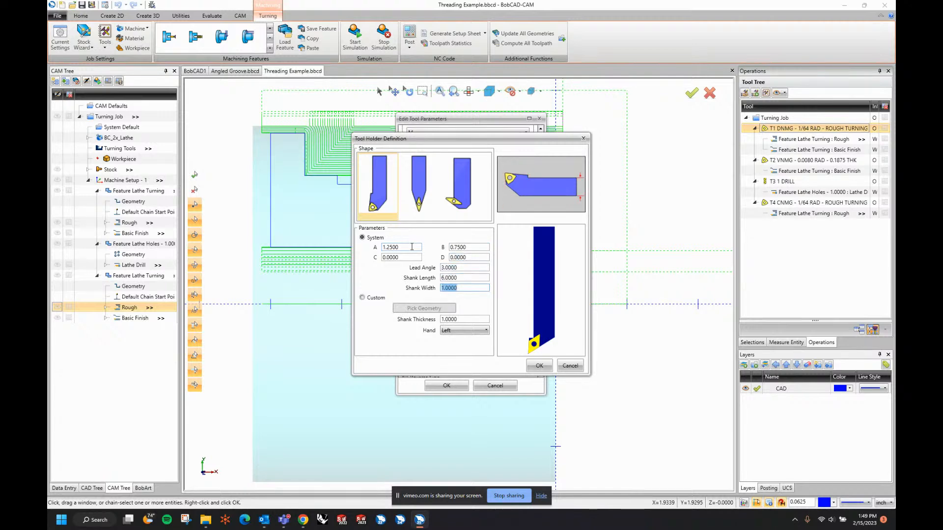
pyautogui.write('375')
pyautogui.press('Tab')
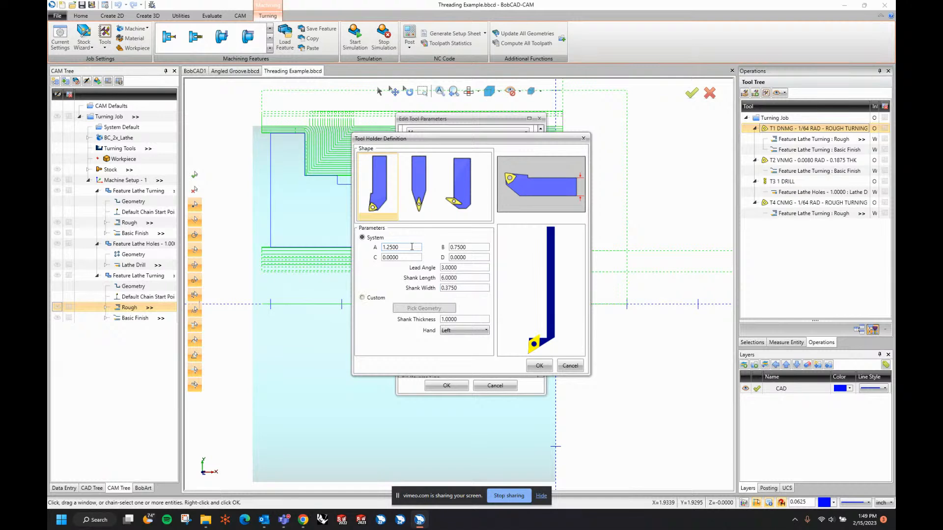
pyautogui.click(469, 247)
pyautogui.click(401, 247)
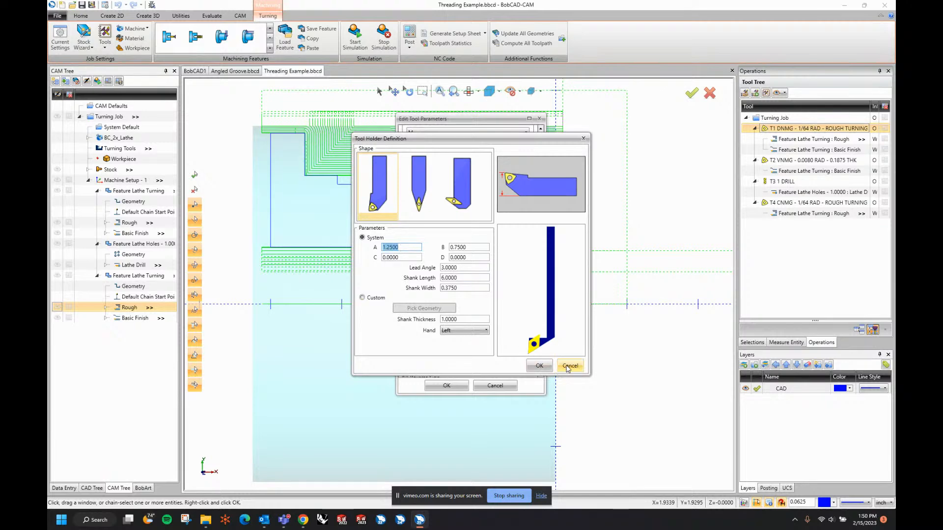
pyautogui.click(568, 366)
pyautogui.click(494, 385)
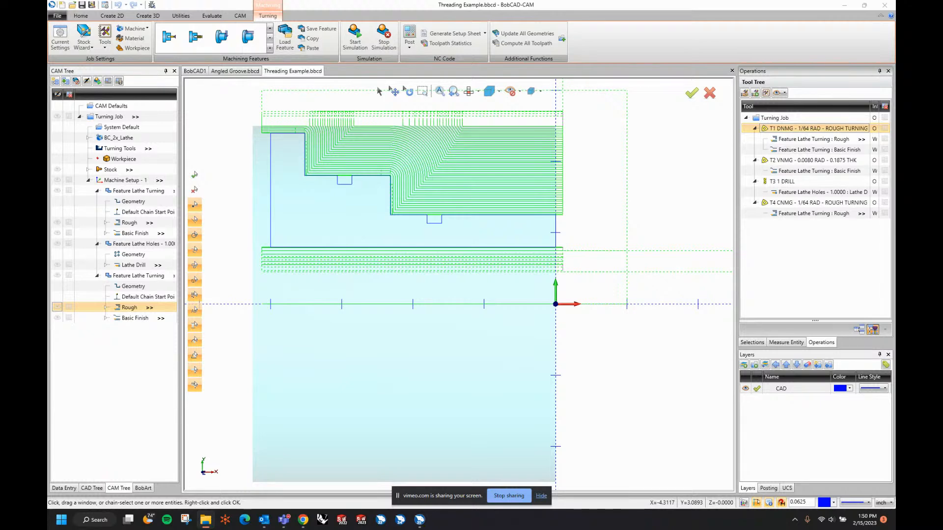
# - Inspect the insert and holder outlines in the Custom Tools Example file and close that file
pyautogui.moveTo(407, 308); pyautogui.dragTo(406, 312)
pyautogui.scroll(-2, 405, 320)
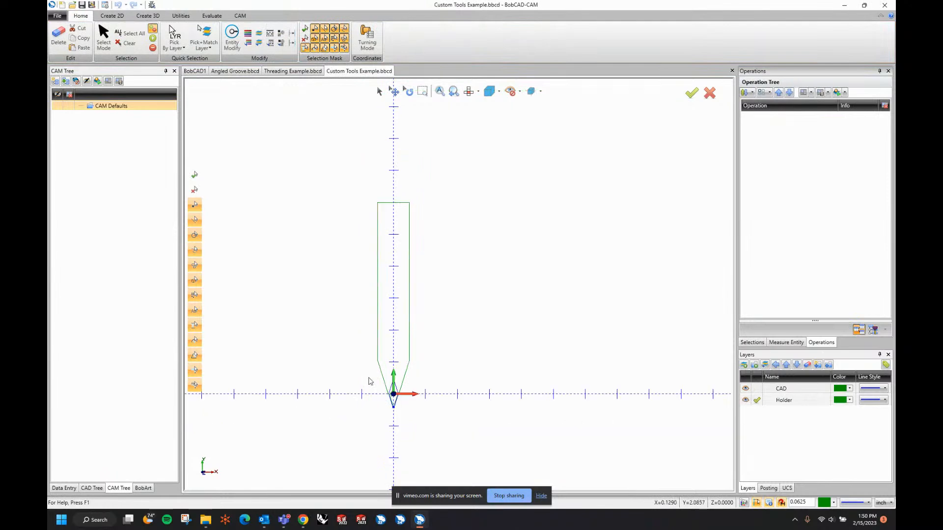
pyautogui.scroll(4, 371, 423)
pyautogui.scroll(2, 420, 393)
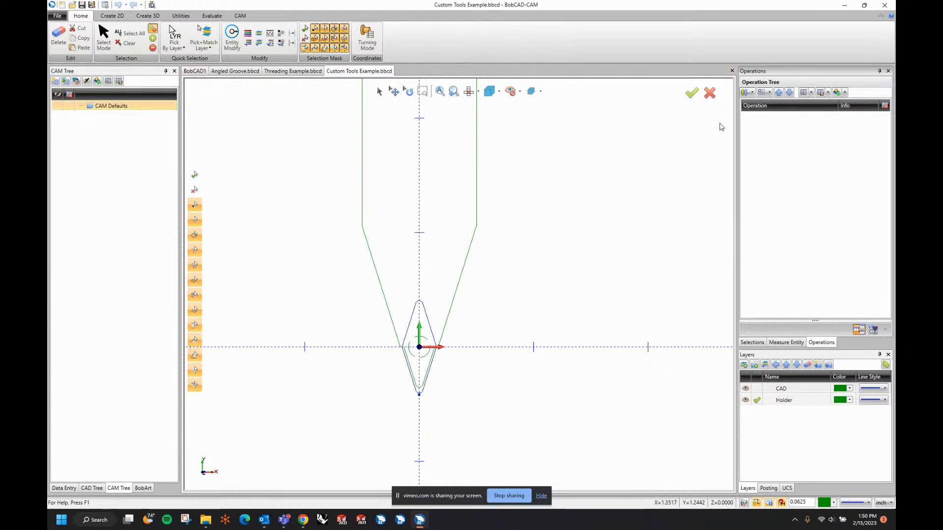
pyautogui.click(732, 70)
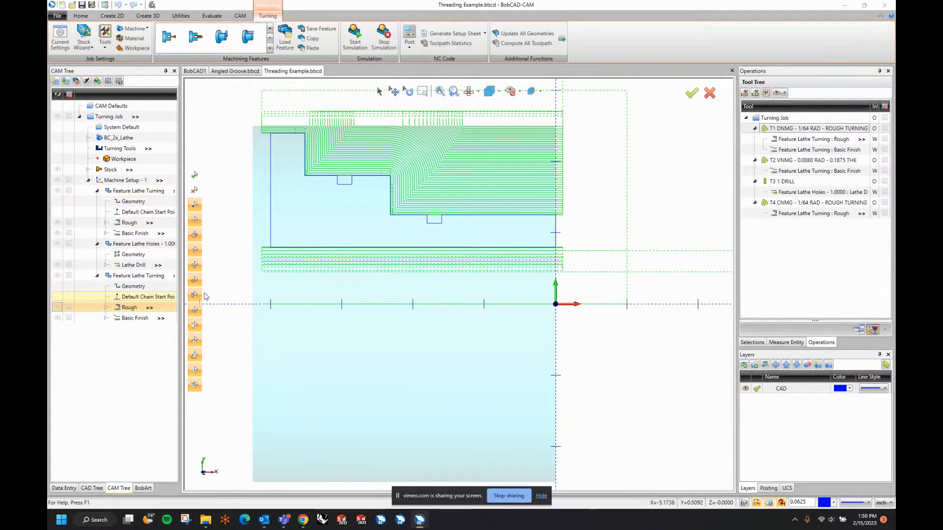
# - Change the insert shape of the T1 DNMG rough turning tool to C - 80 Deg - Diamond
pyautogui.rightClick(790, 129)
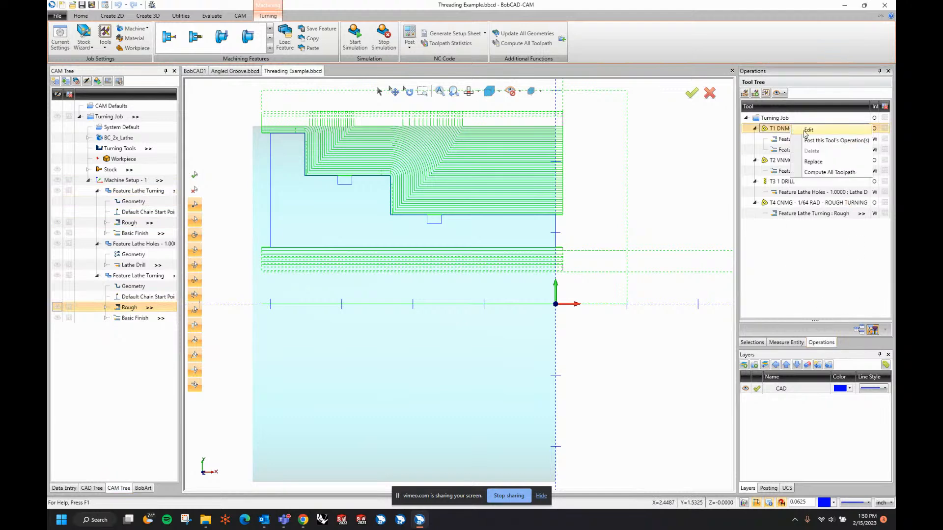
pyautogui.click(807, 134)
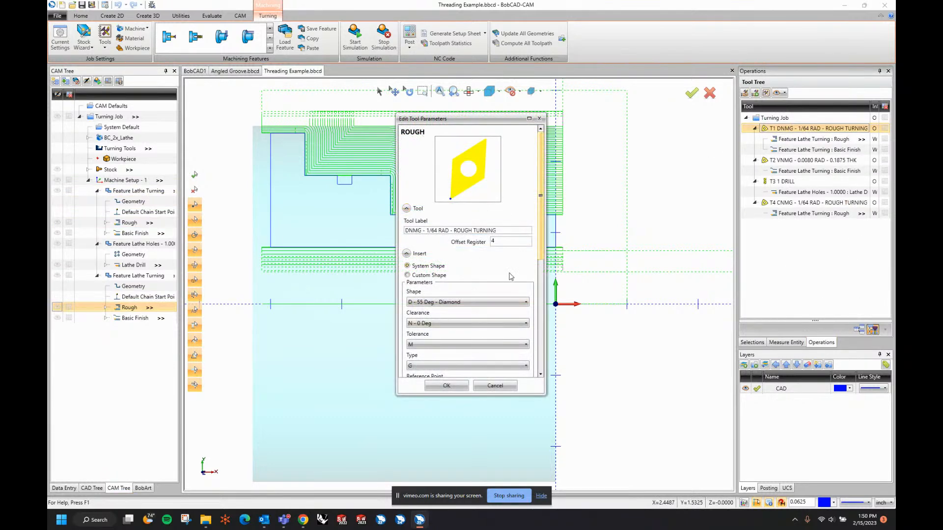
pyautogui.scroll(-4, 513, 295)
pyautogui.click(468, 283)
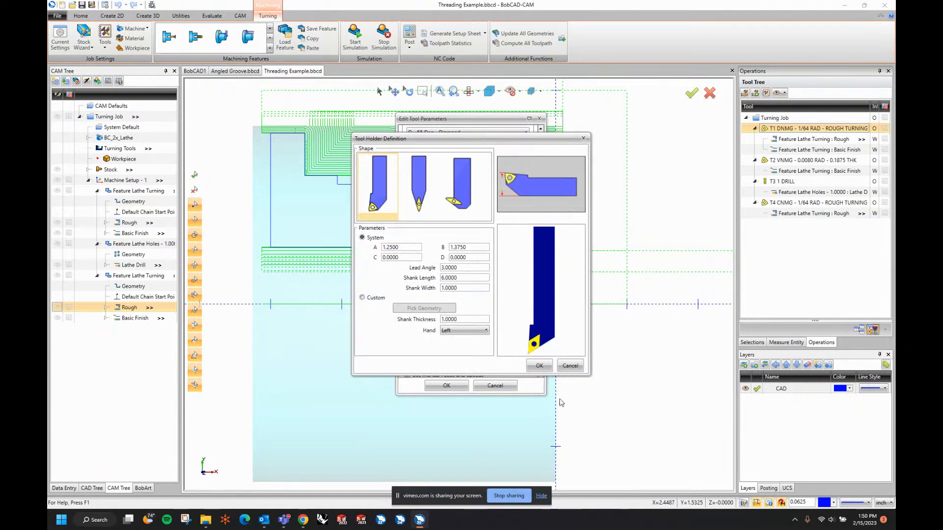
pyautogui.click(546, 368)
pyautogui.scroll(5, 453, 312)
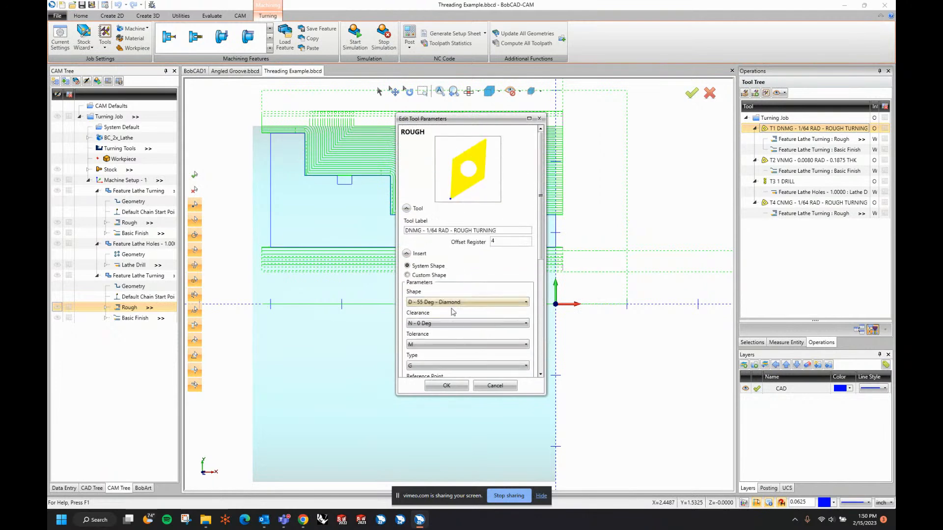
pyautogui.click(452, 303)
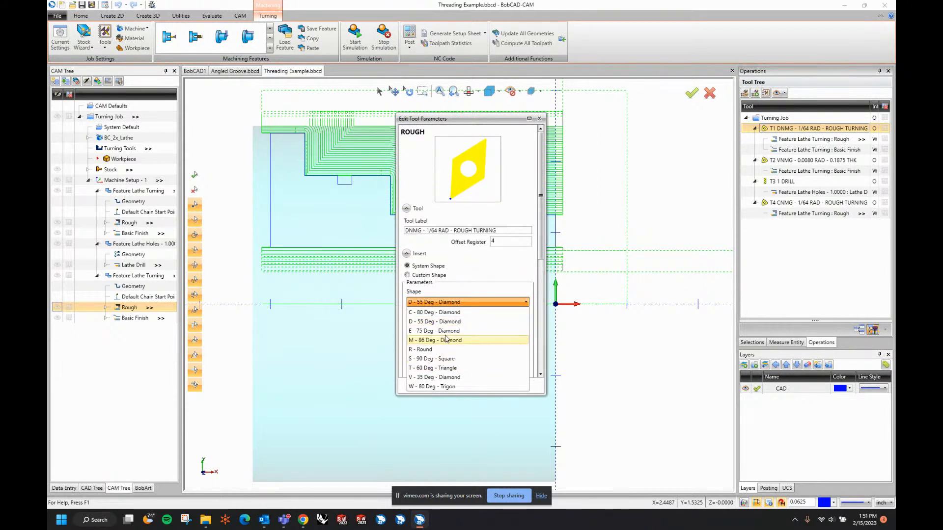
pyautogui.click(439, 312)
pyautogui.scroll(-3, 525, 277)
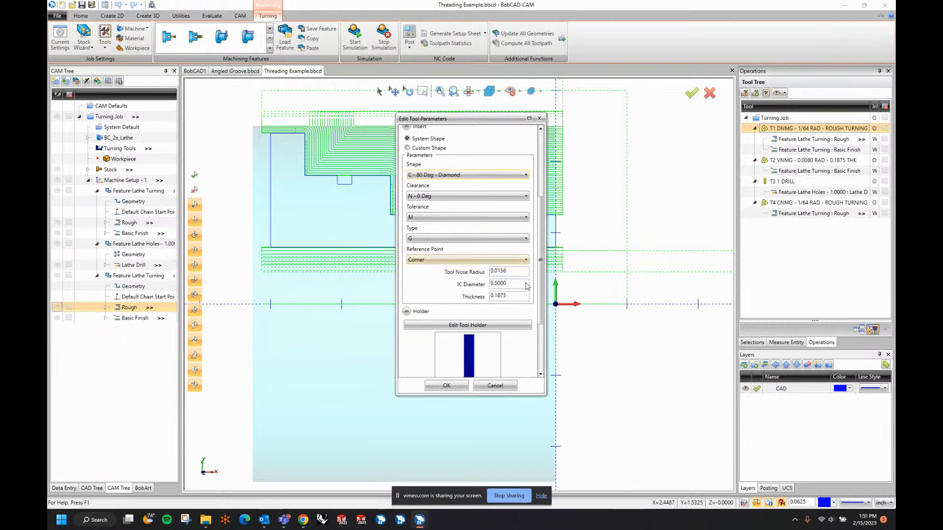
# - Set the T1 tool holder's B dimension to 0.75 and shank width to 0.375, and save the tool
pyautogui.scroll(-2, 526, 286)
pyautogui.click(487, 267)
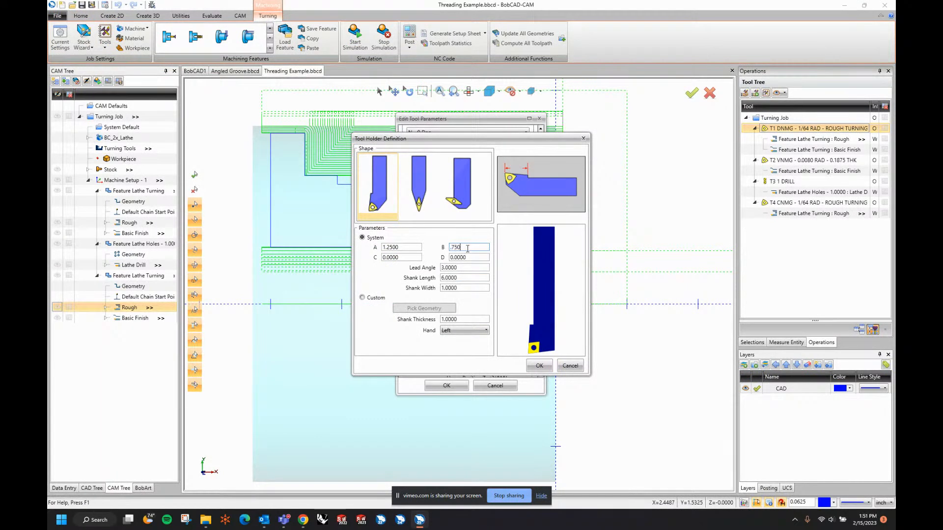
pyautogui.press('Tab')
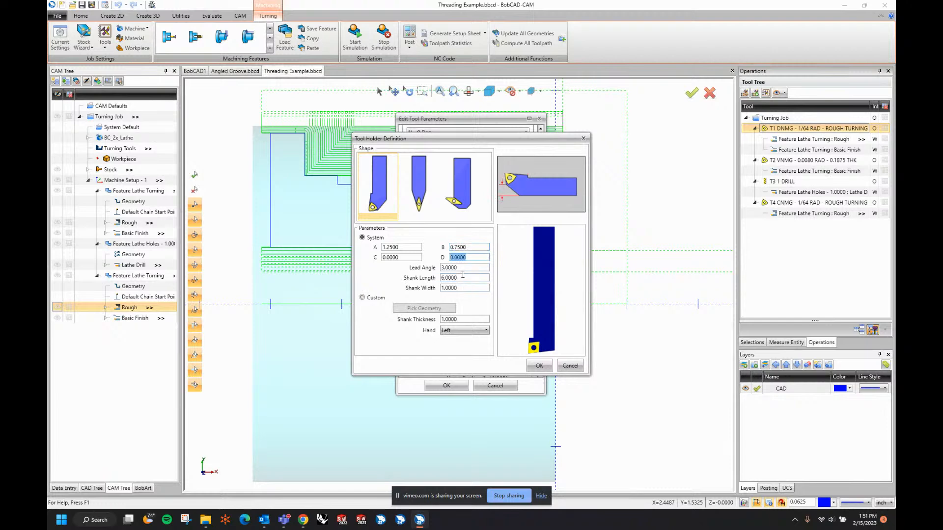
pyautogui.click(462, 288)
pyautogui.write('.375')
pyautogui.press('Tab')
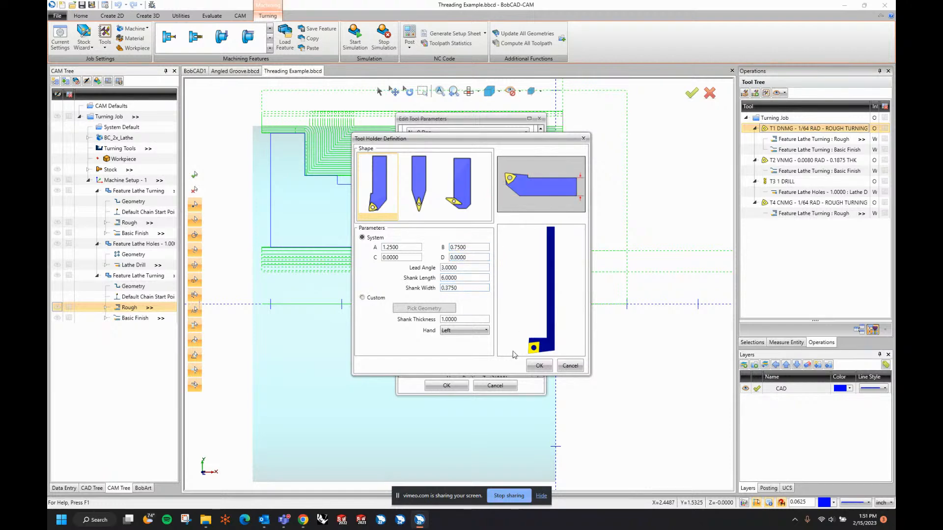
pyautogui.click(542, 368)
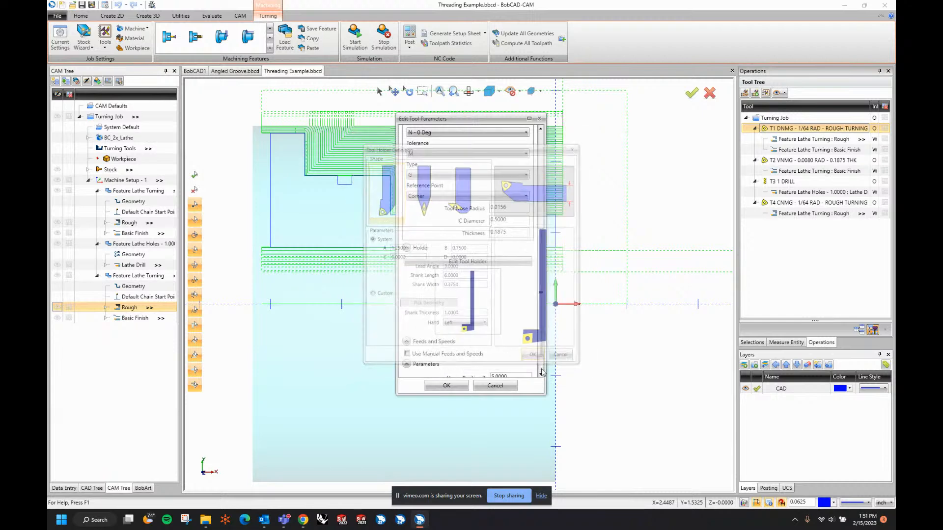
pyautogui.click(448, 385)
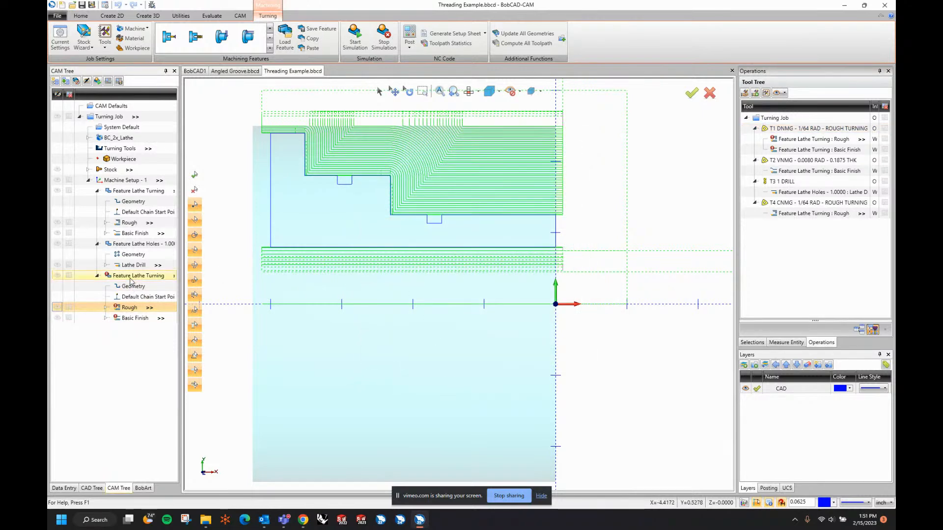
# - Recompute all toolpaths of the ID turning feature with the edited tool
pyautogui.rightClick(784, 130)
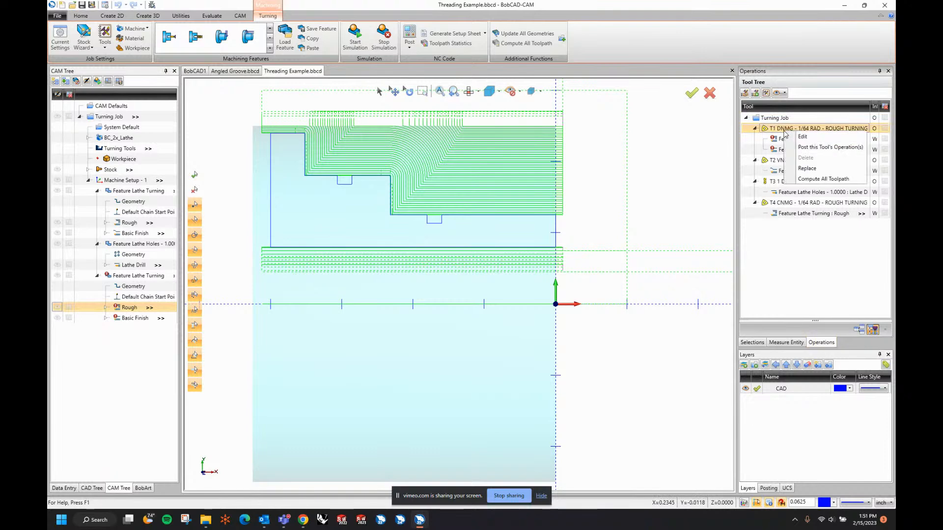
pyautogui.click(775, 147)
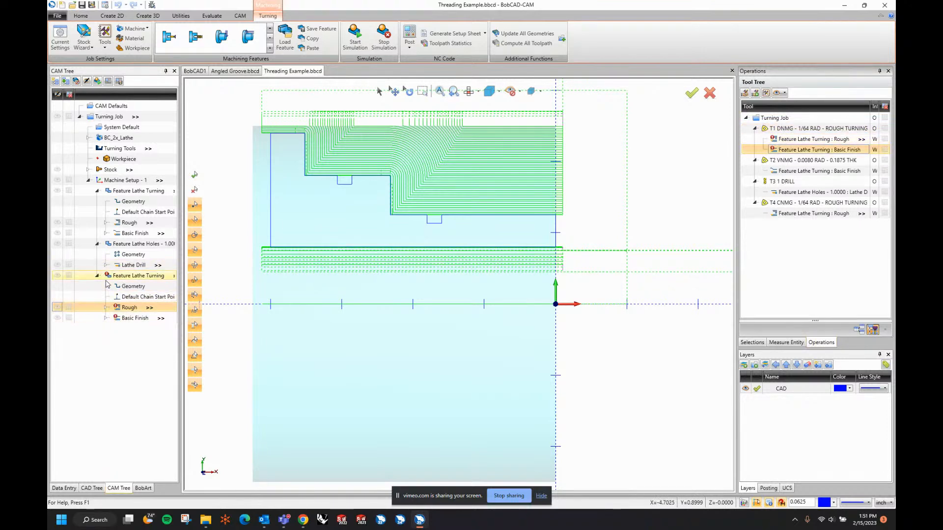
pyautogui.rightClick(787, 132)
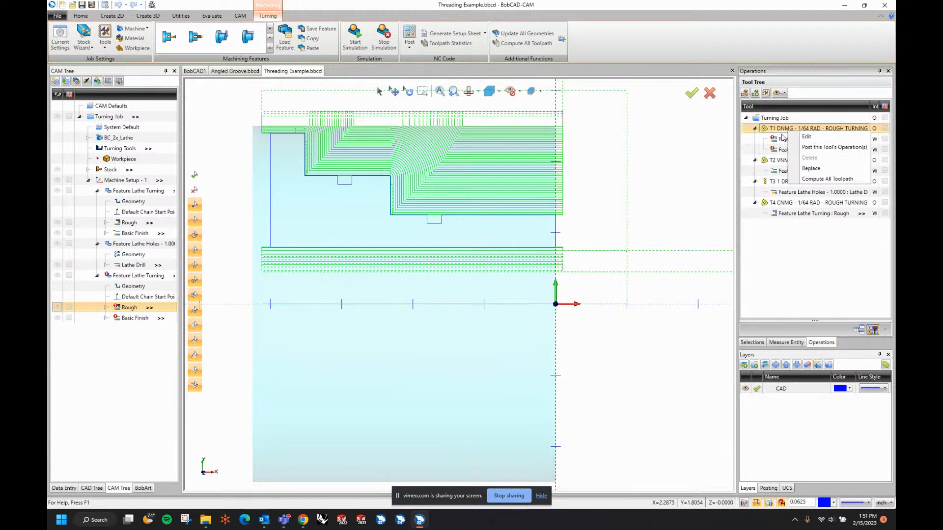
pyautogui.rightClick(782, 140)
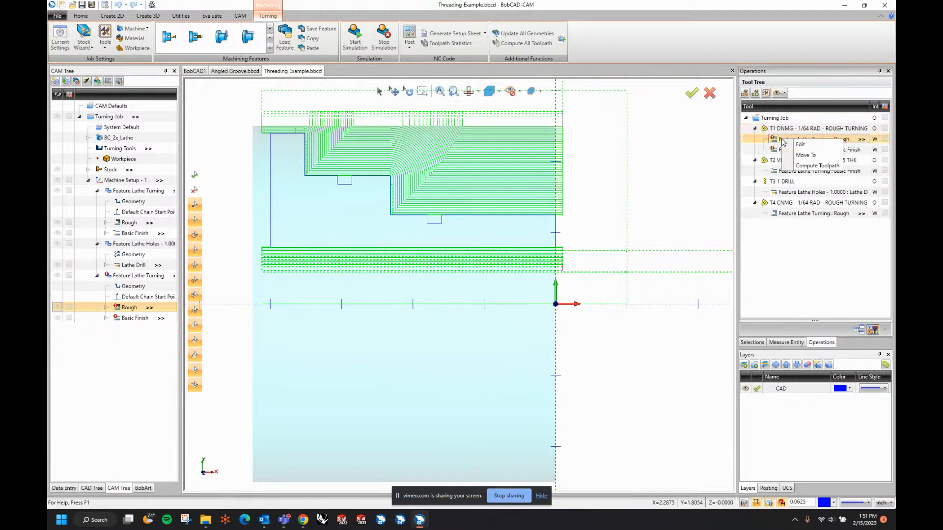
pyautogui.rightClick(157, 276)
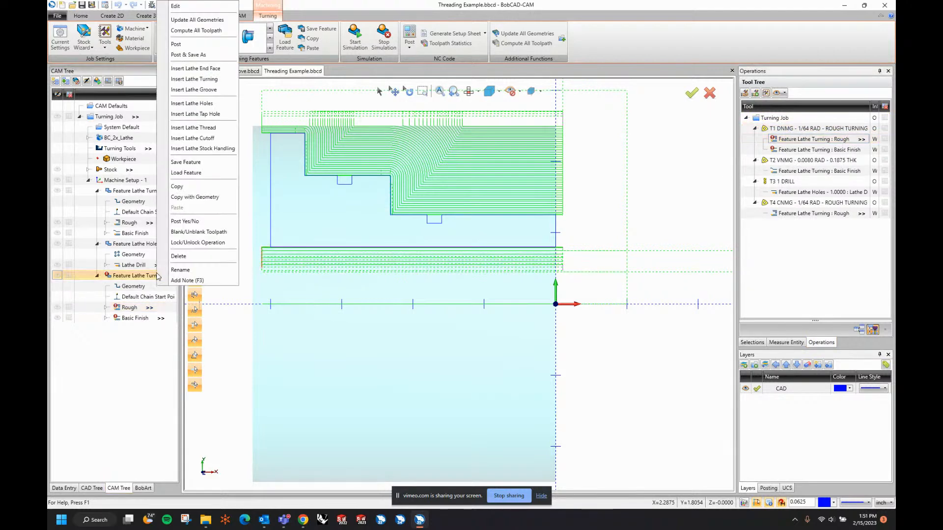
pyautogui.click(175, 31)
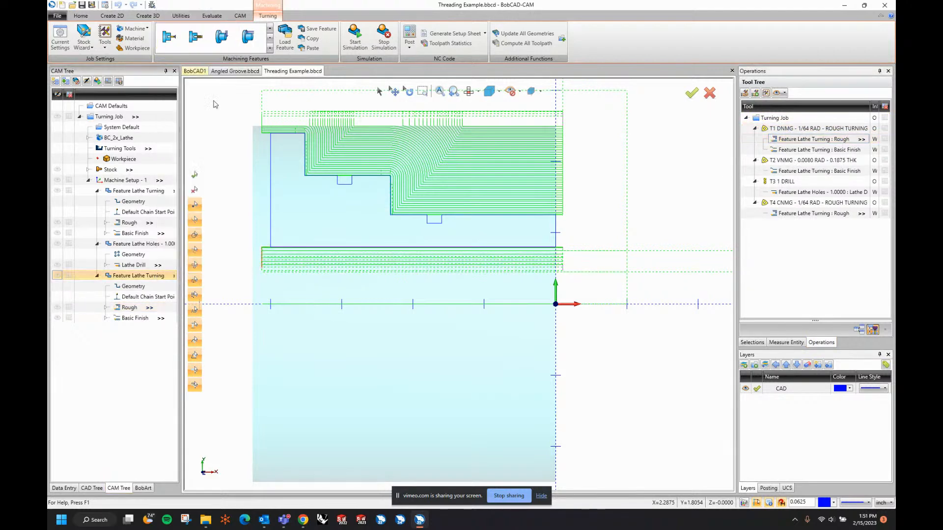
# - Simulate the turning job from the front and jump to the Lathe Drill operation in the move list
pyautogui.click(354, 42)
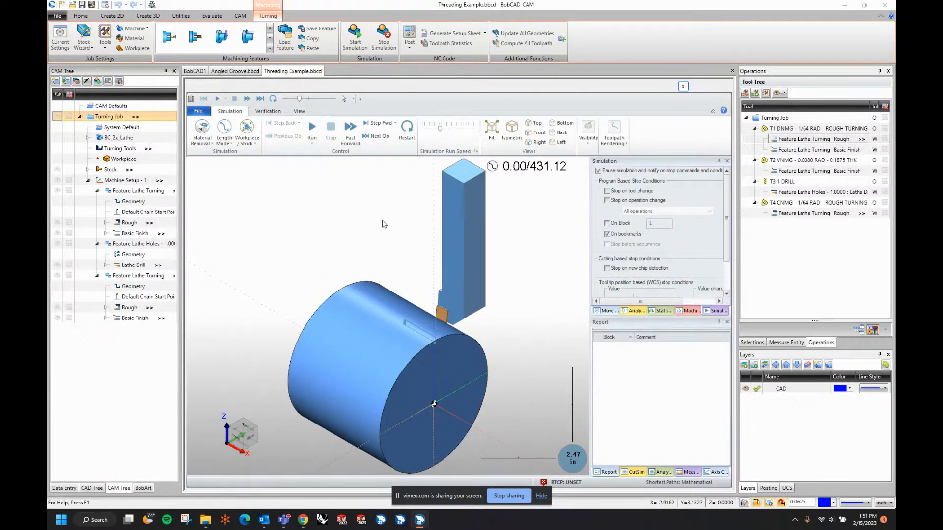
pyautogui.moveTo(381, 221); pyautogui.dragTo(430, 207, button='middle')
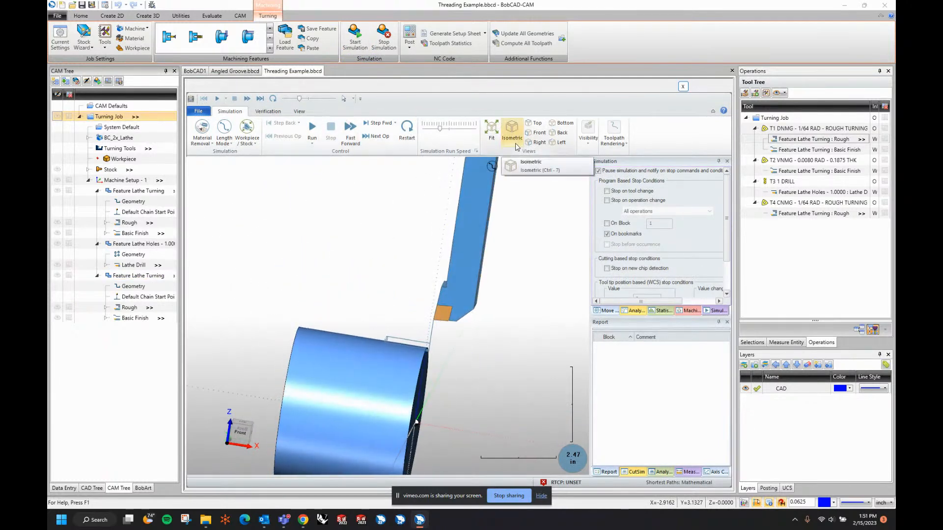
pyautogui.click(606, 310)
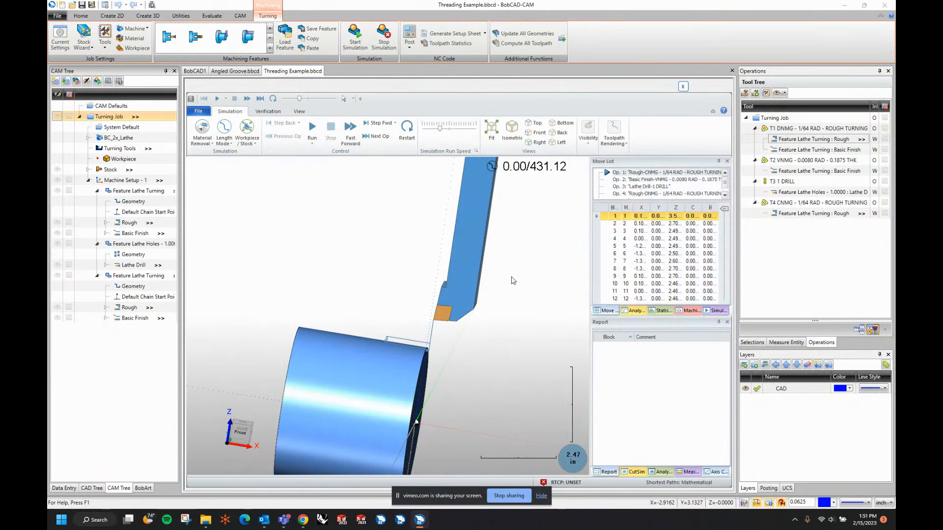
pyautogui.click(538, 132)
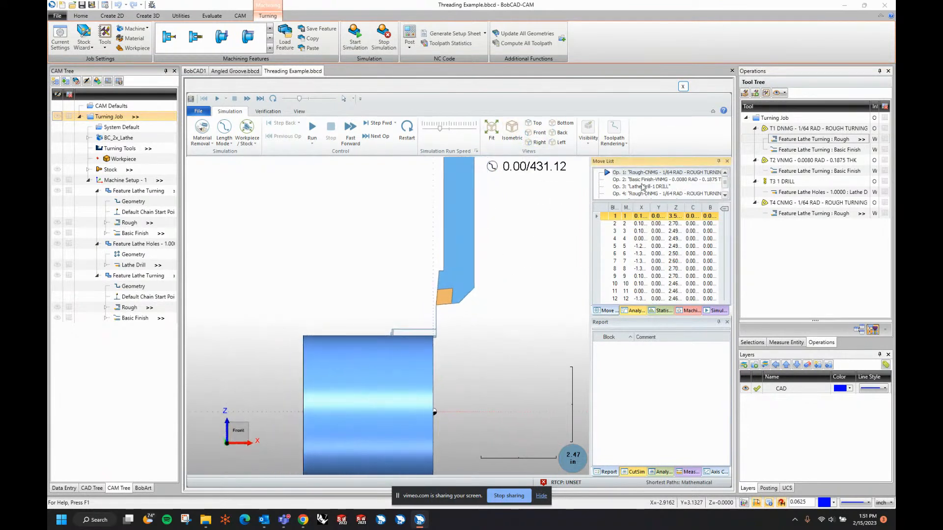
pyautogui.doubleClick(641, 187)
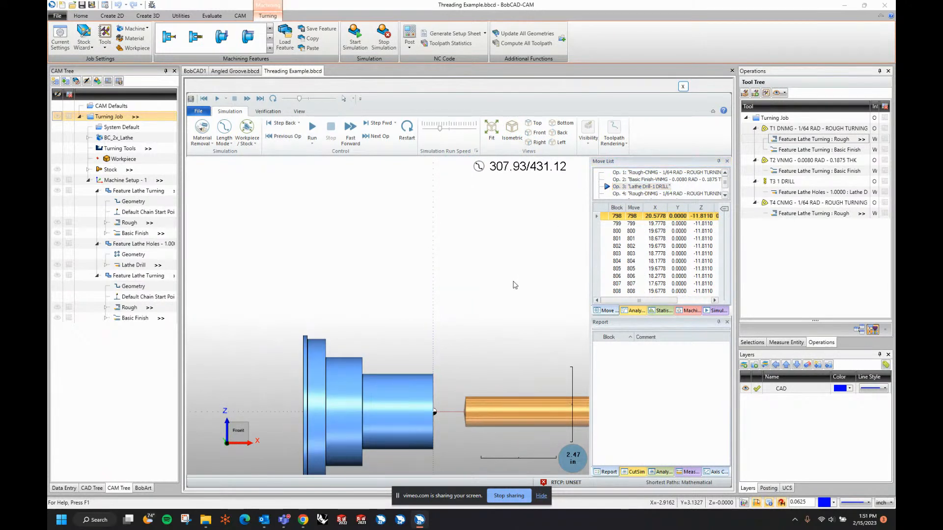
# - Make the simulated stock transparent and slow down the simulation run speed
pyautogui.scroll(4, 340, 271)
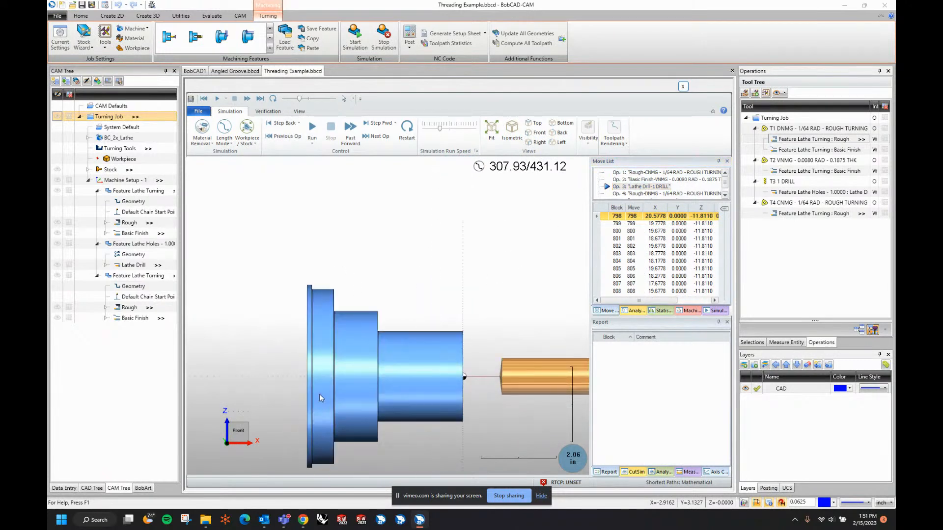
pyautogui.click(588, 143)
pyautogui.click(674, 182)
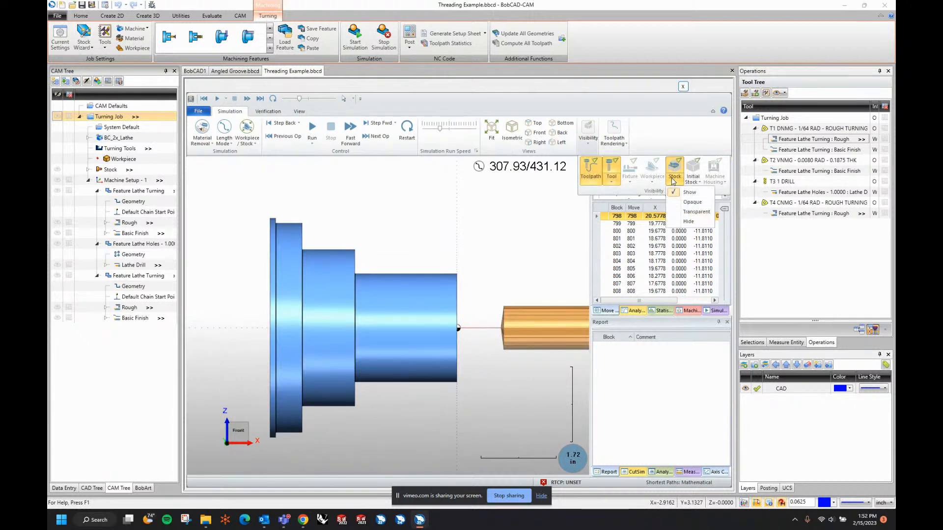
pyautogui.click(682, 212)
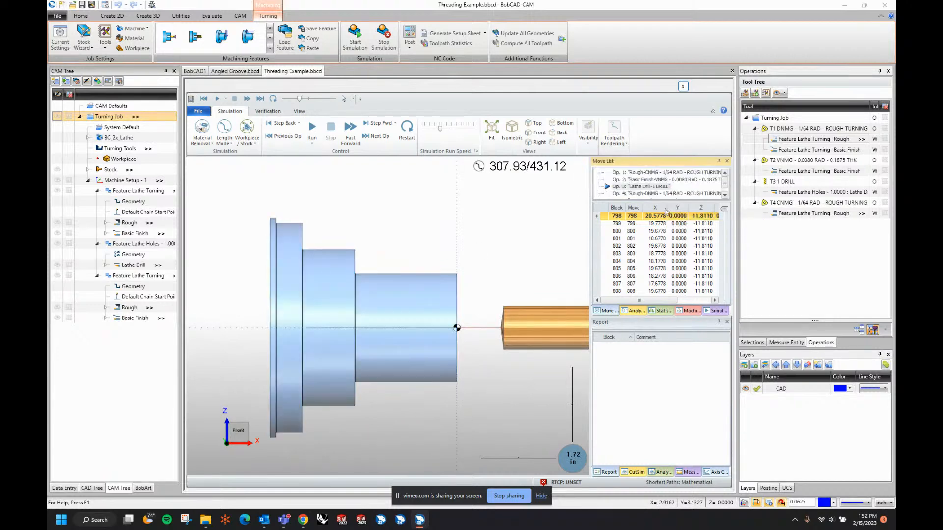
pyautogui.click(435, 130)
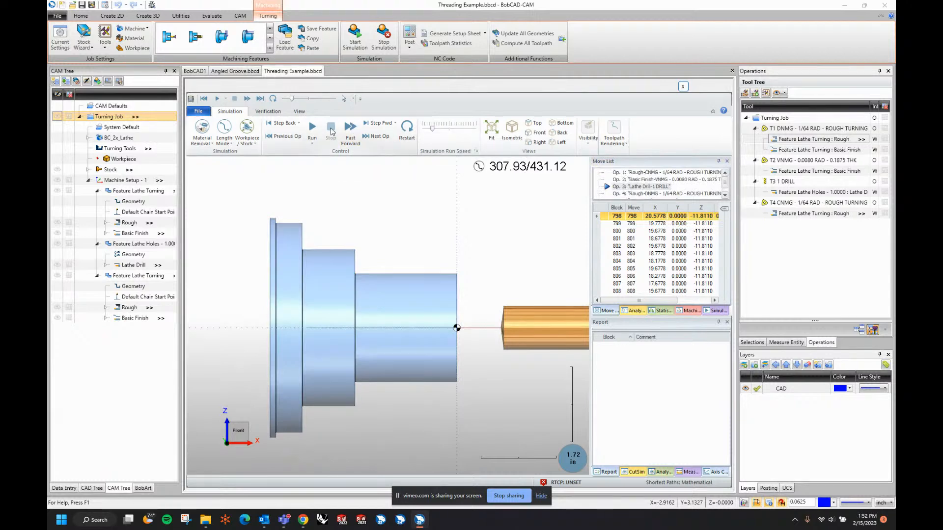
# - Run the simulation from the Lathe Drill operation into the ID roughing pass, and exit the simulation
pyautogui.click(311, 129)
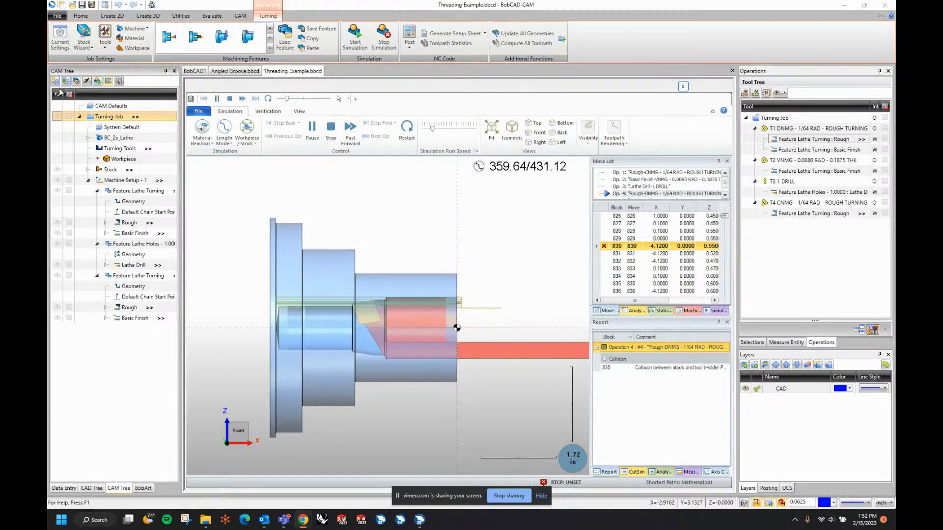
pyautogui.click(683, 87)
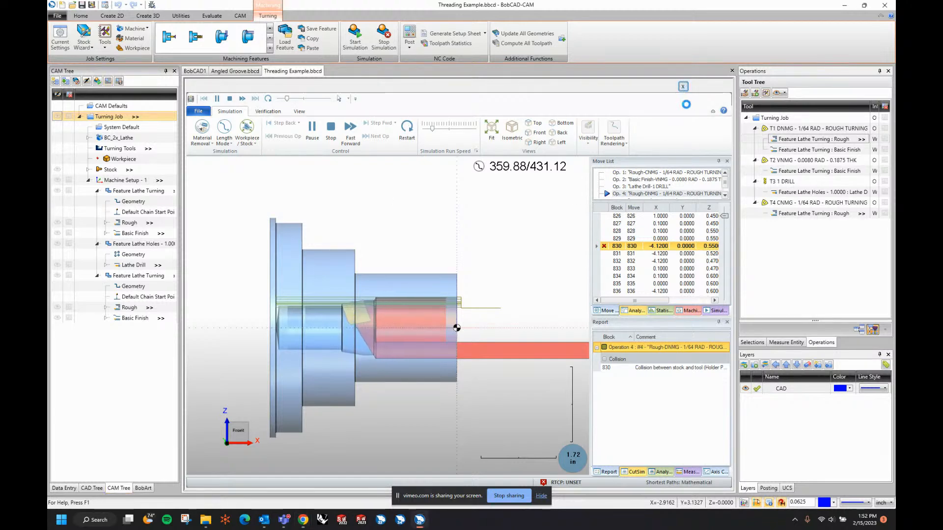
# - Replace tool T1 in all operations that use it with the library's CNMG - 1/64 RAD - FINISH TURNING tool
pyautogui.rightClick(803, 129)
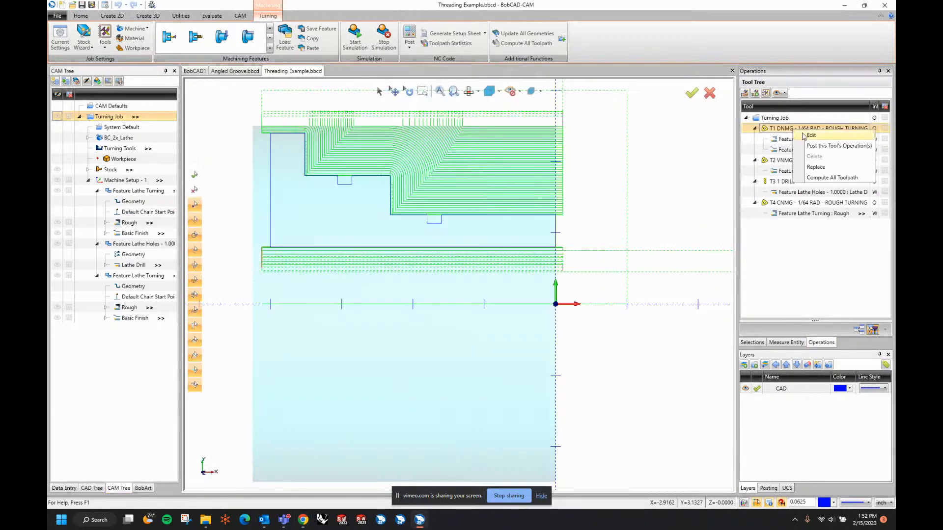
pyautogui.click(814, 166)
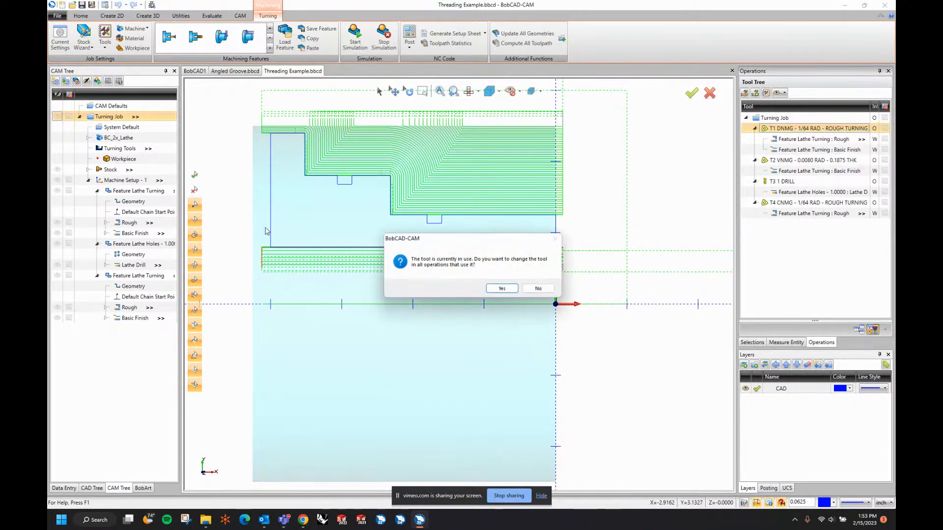
pyautogui.click(502, 289)
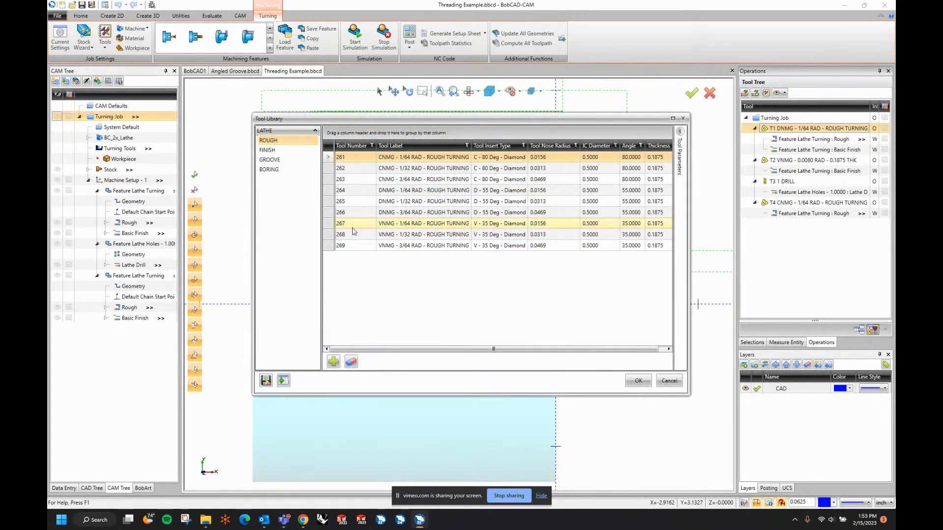
pyautogui.click(280, 150)
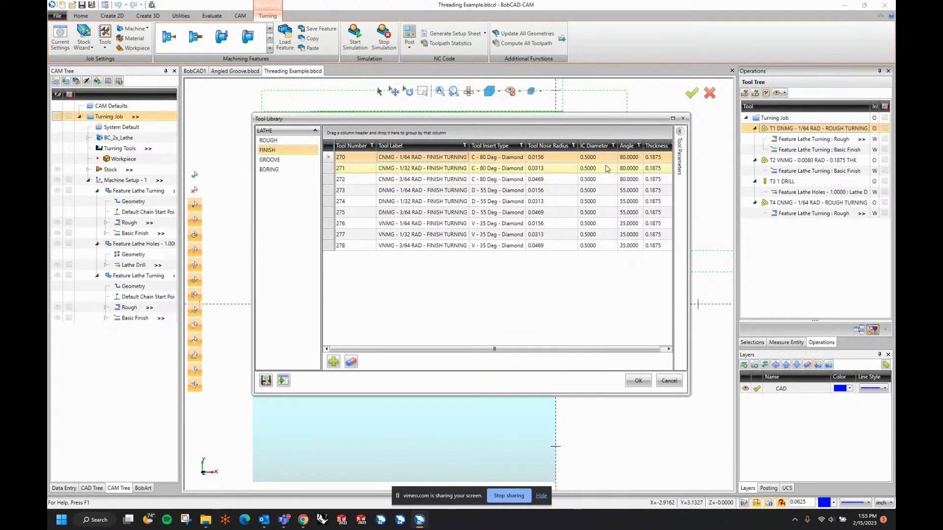
# - Set the finish turning tool holder's A and B dimensions to 0.75 and shank width to 0.5, and accept the tool
pyautogui.click(679, 131)
pyautogui.scroll(-5, 638, 220)
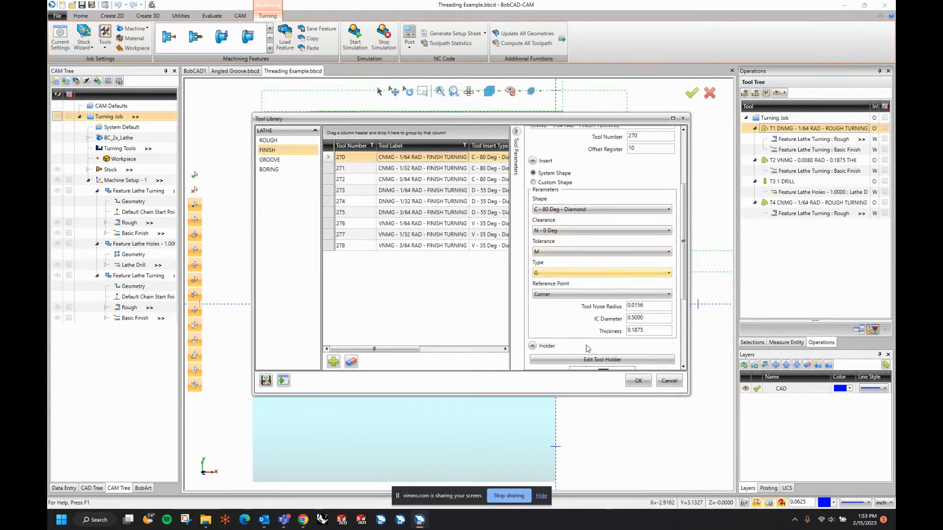
pyautogui.click(613, 232)
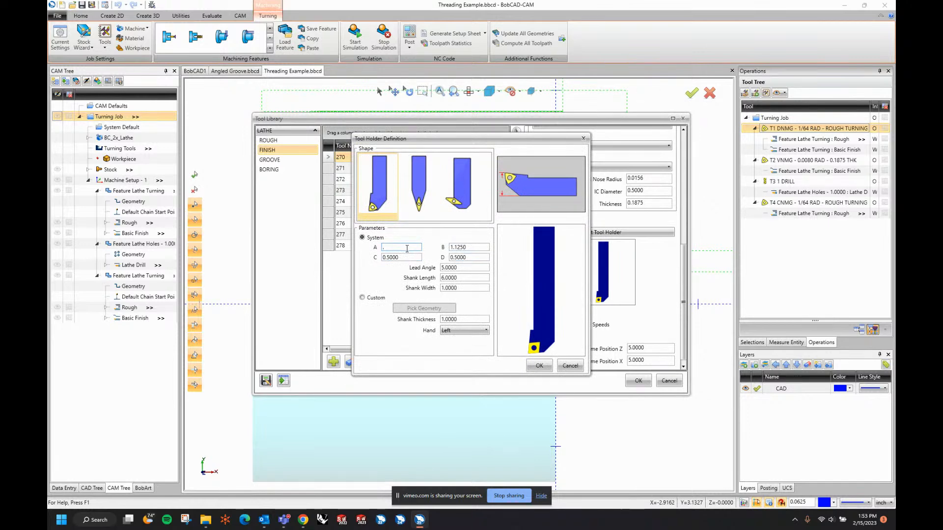
pyautogui.press('Tab')
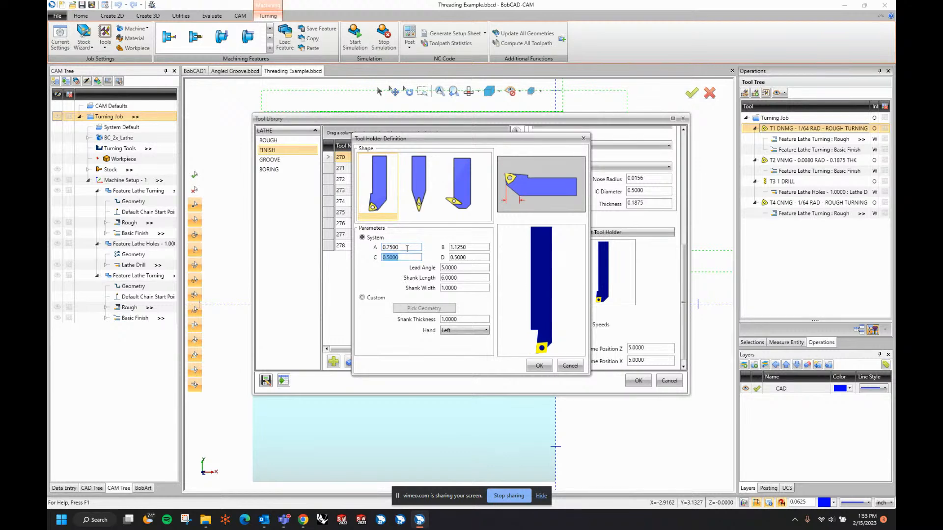
pyautogui.press('Tab')
pyautogui.write('.75')
pyautogui.press('Tab')
pyautogui.click(462, 287)
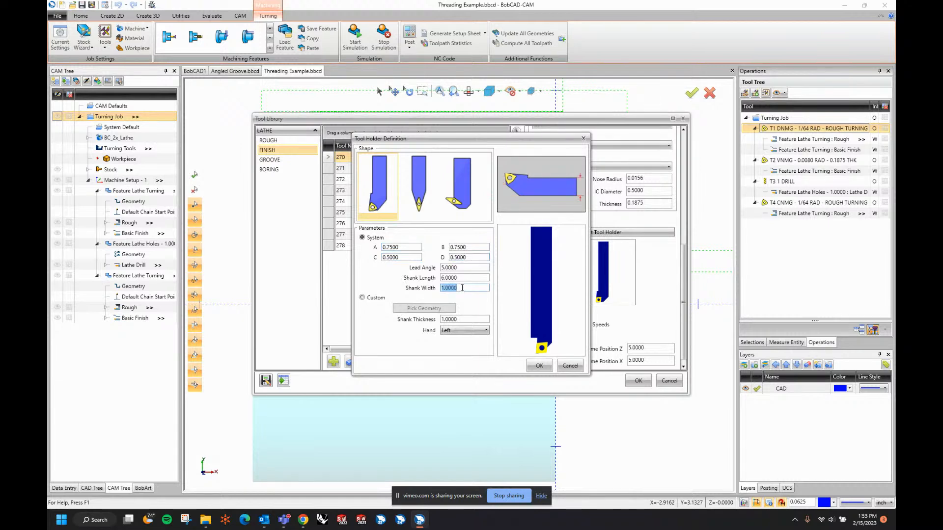
pyautogui.write('.375')
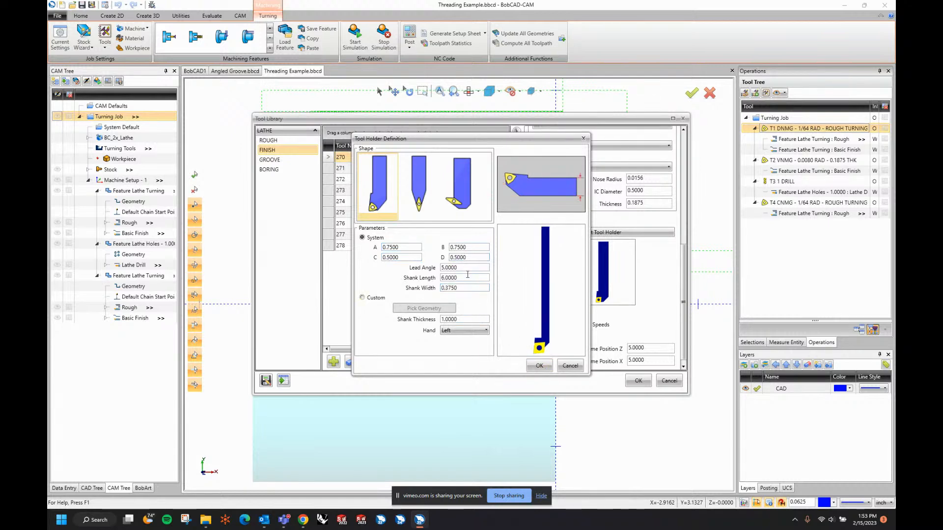
pyautogui.write('.5')
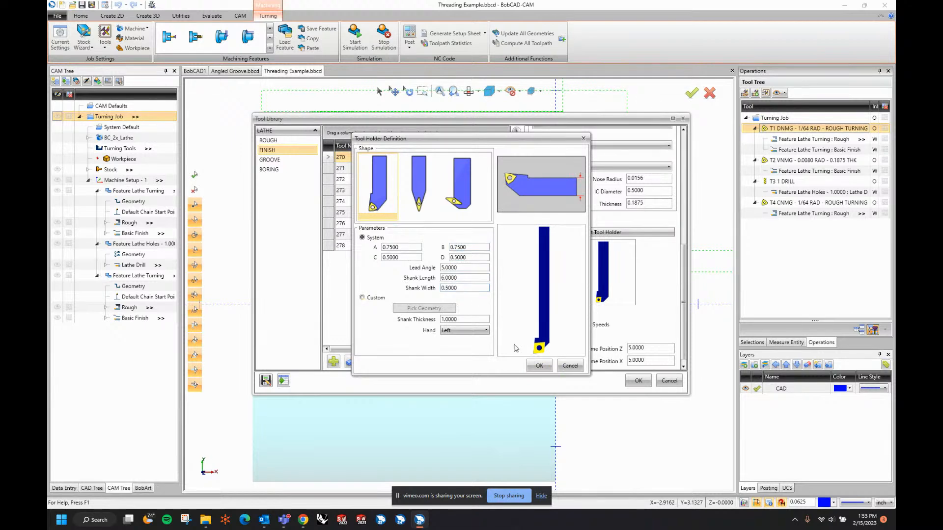
pyautogui.click(540, 365)
pyautogui.click(645, 381)
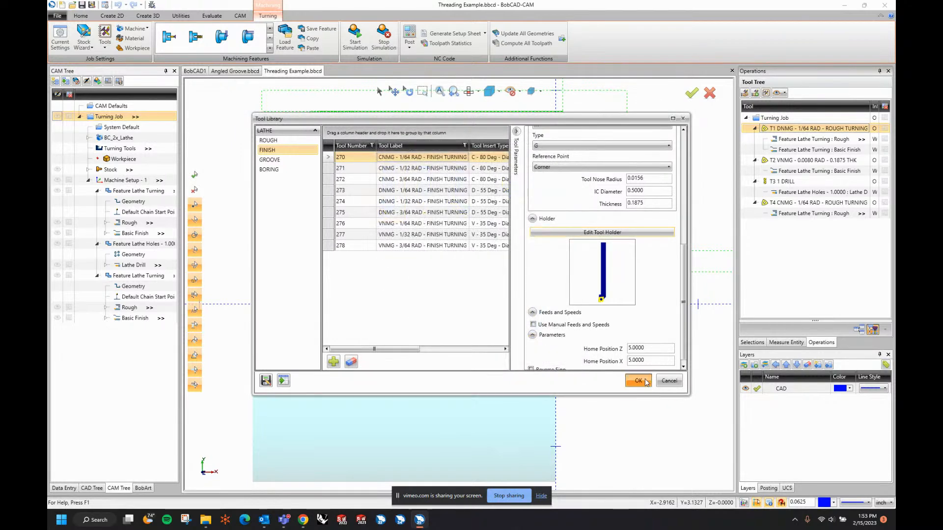
# - Recompute all toolpaths of tool T1 and inspect the ID roughing operation's tool in a new simulation
pyautogui.rightClick(785, 128)
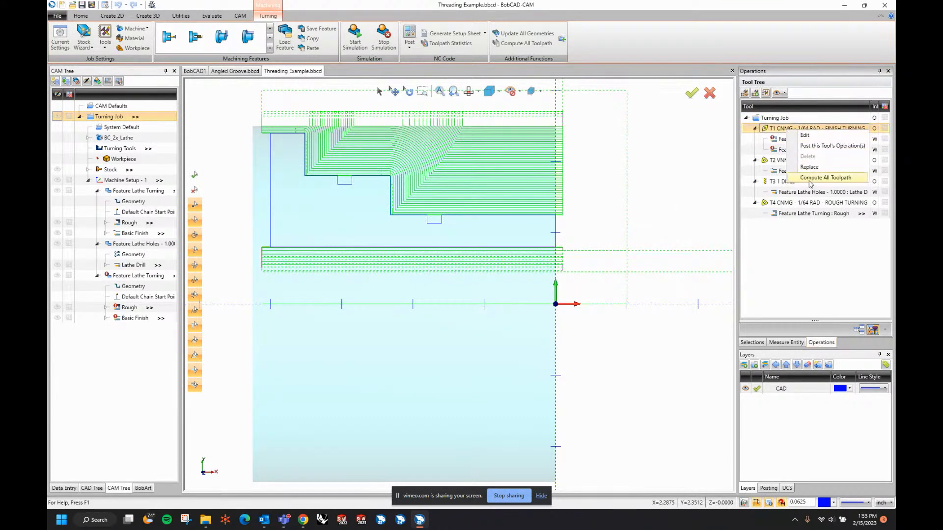
pyautogui.click(815, 178)
pyautogui.click(361, 29)
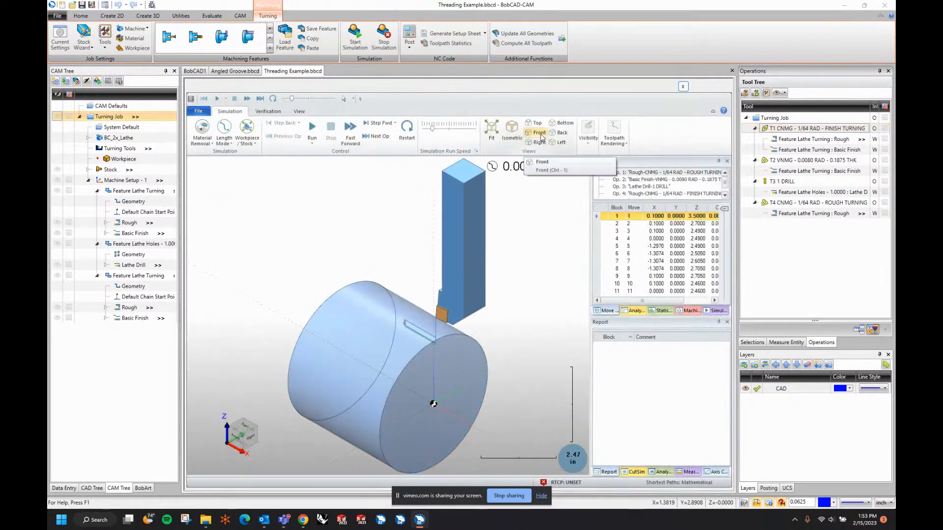
pyautogui.scroll(-1, 642, 197)
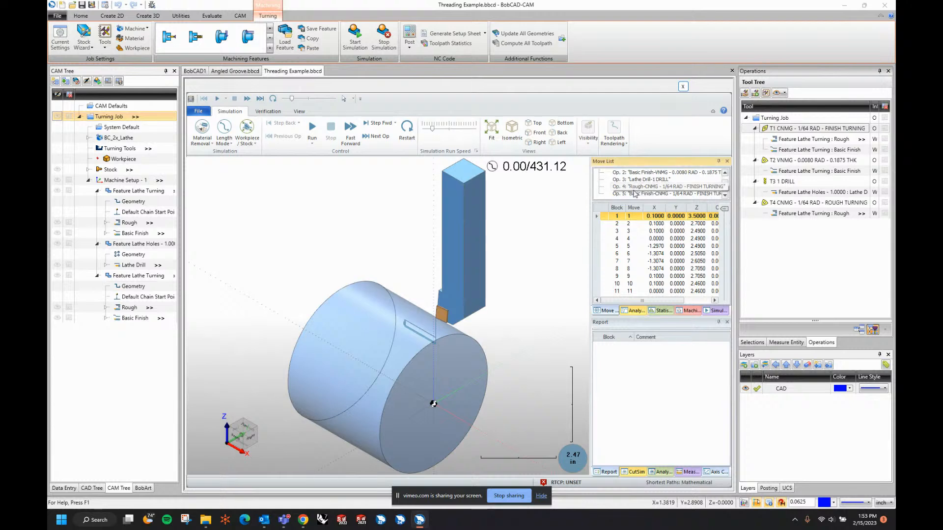
pyautogui.doubleClick(634, 188)
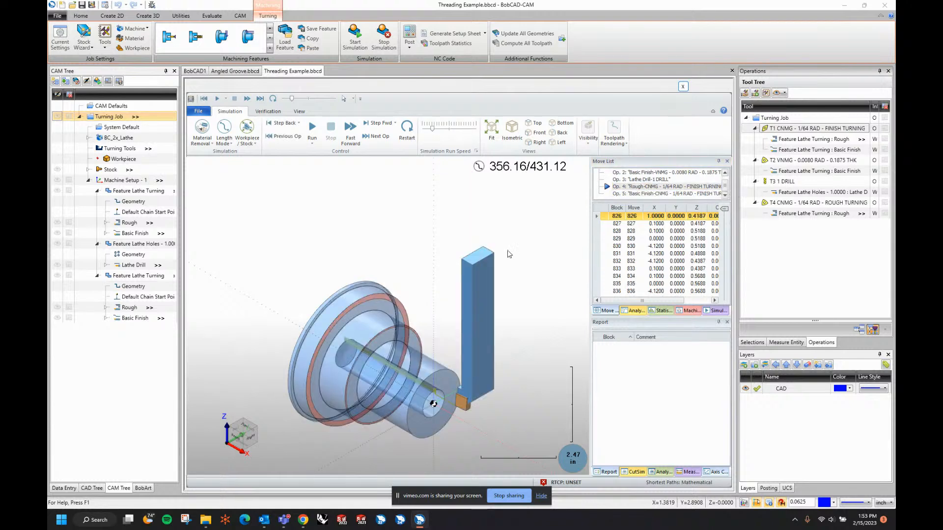
pyautogui.moveTo(489, 299); pyautogui.dragTo(467, 285, button='middle')
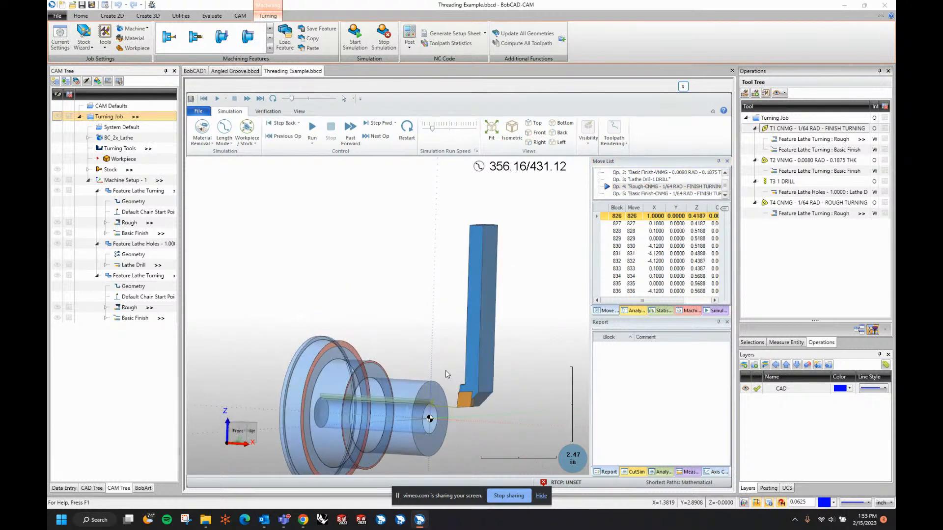
# - Review the T1 finish turning tool's insert and holder parameters
pyautogui.rightClick(772, 128)
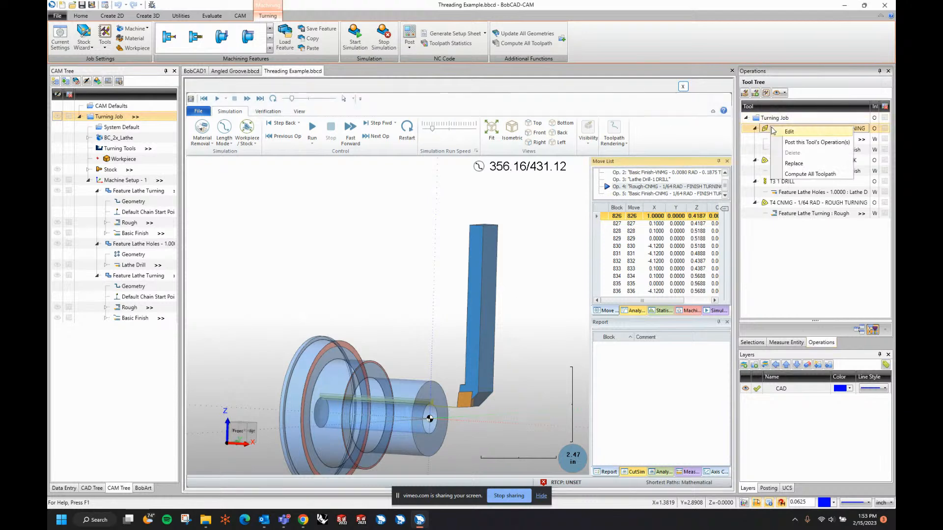
pyautogui.click(789, 133)
pyautogui.scroll(-5, 464, 235)
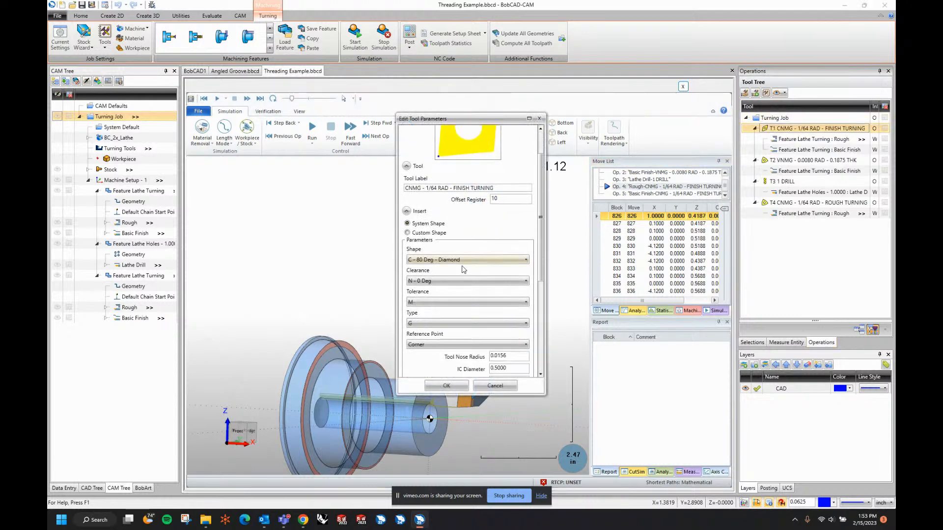
pyautogui.scroll(-3, 518, 192)
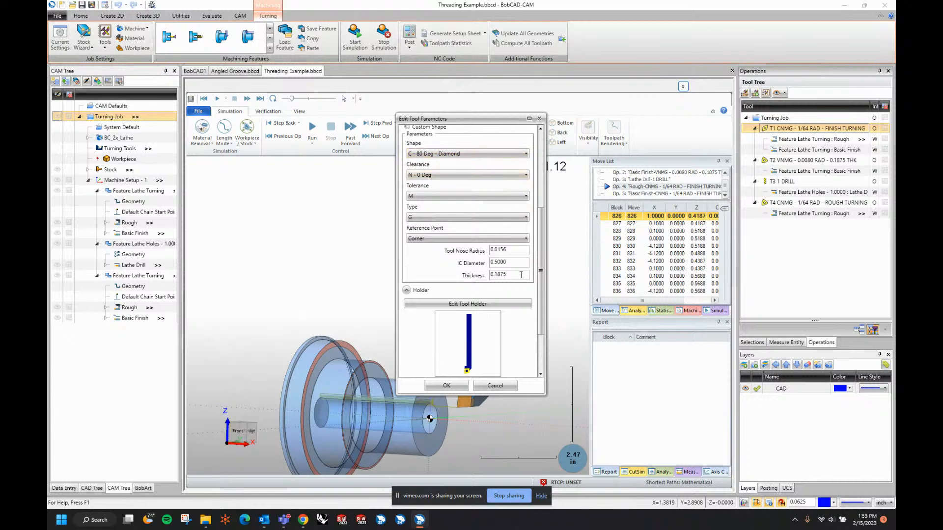
pyautogui.click(446, 385)
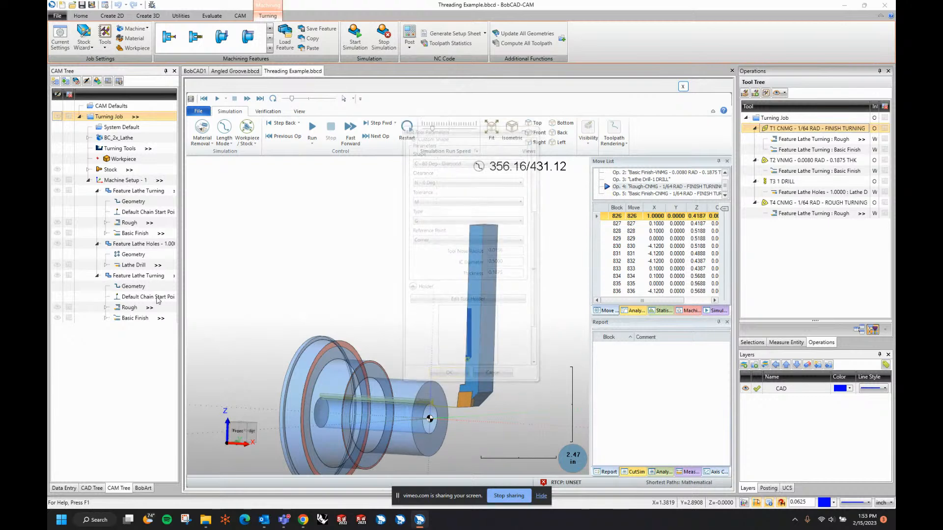
# - Assign the CNMG - 1/64 RAD - FINISH TURNING tool to the ID Rough operation with mounting orientation 8
pyautogui.rightClick(128, 310)
pyautogui.click(145, 318)
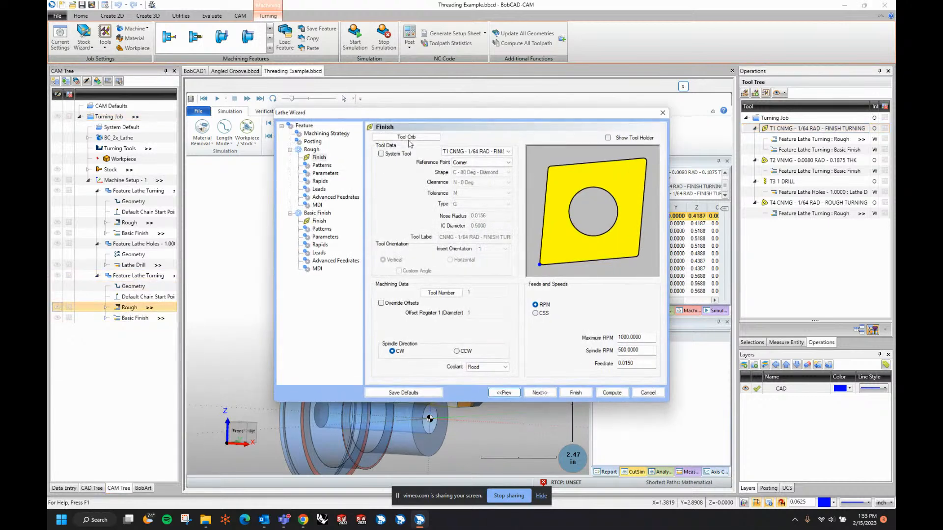
pyautogui.click(408, 139)
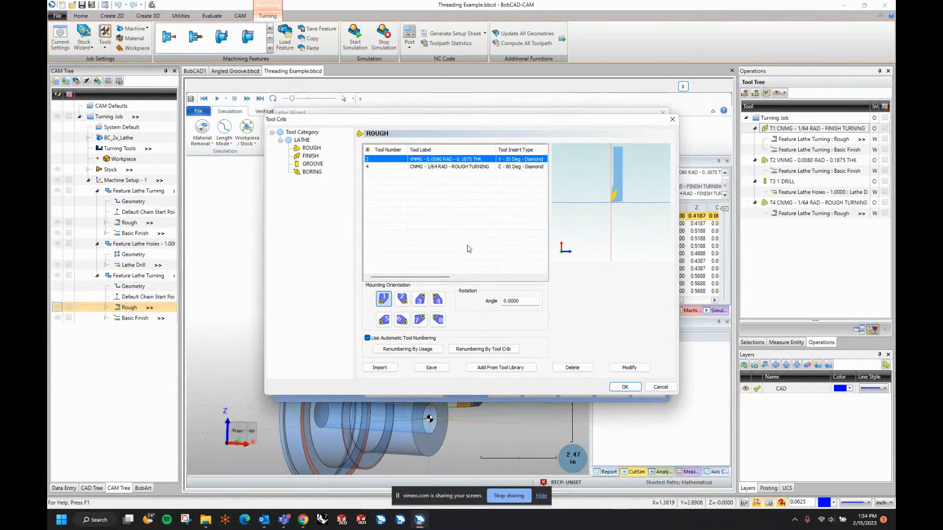
pyautogui.click(444, 167)
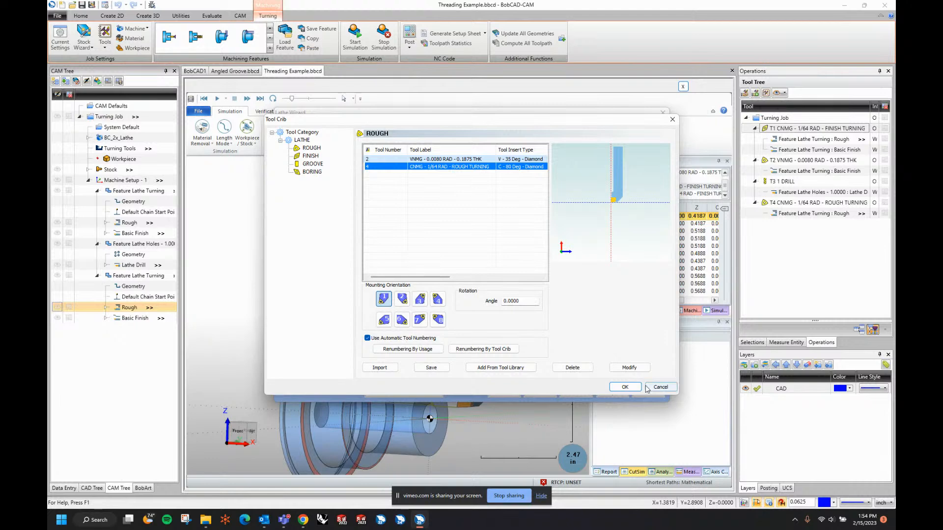
pyautogui.click(310, 156)
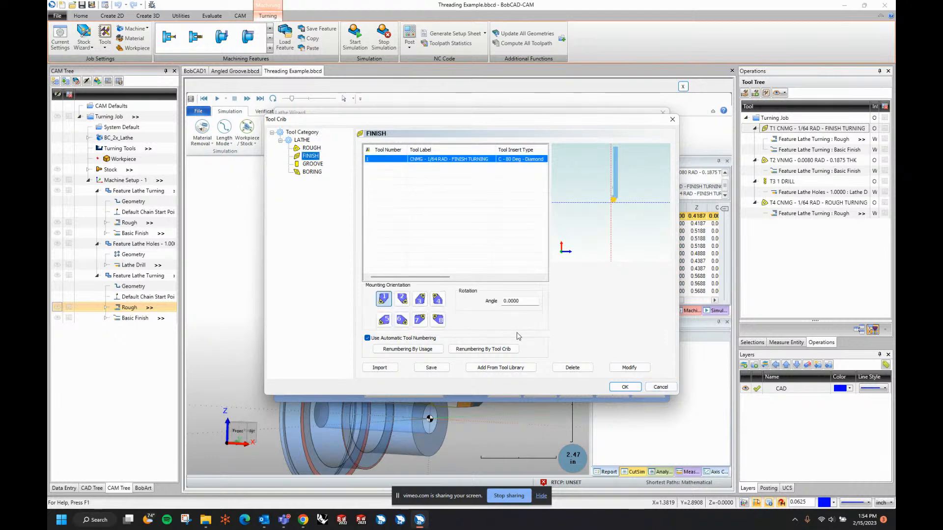
pyautogui.click(437, 320)
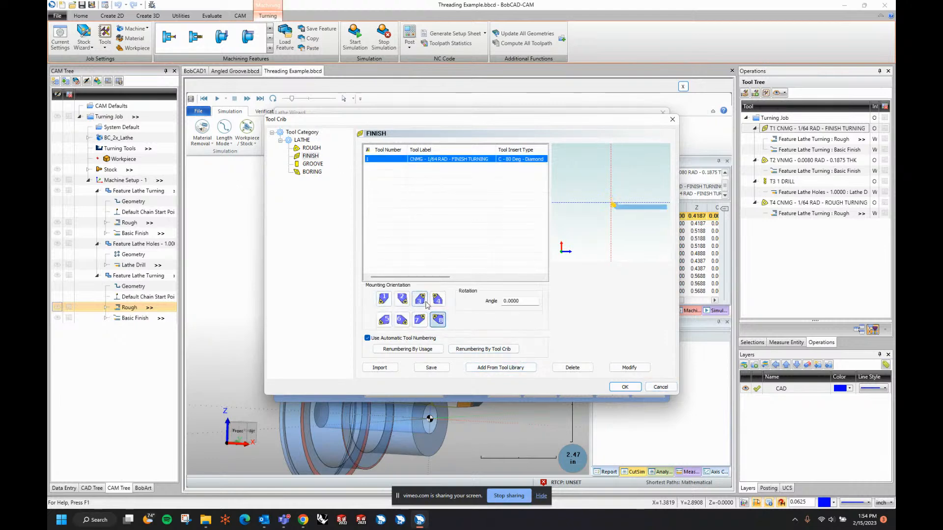
pyautogui.click(625, 387)
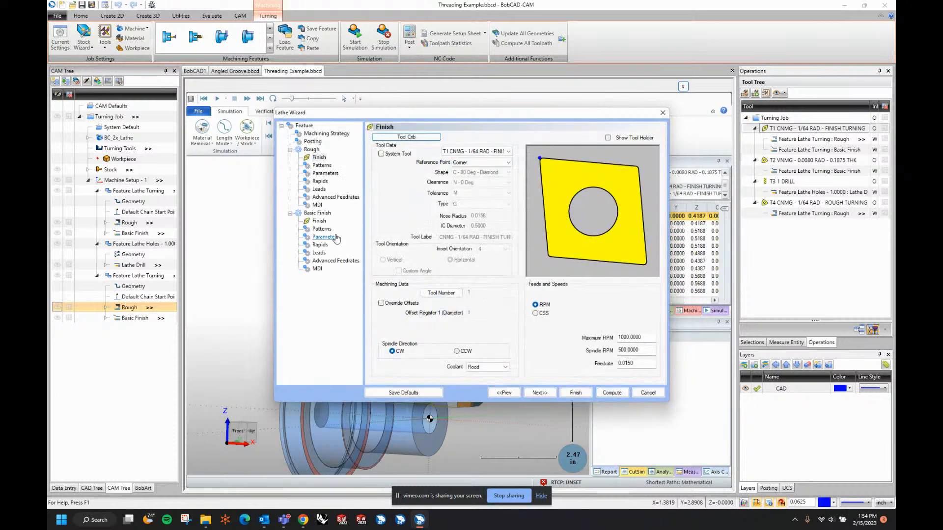
# - Assign the CNMG finish turning tool from the crib to the ID Basic Finish operation and compute the feature's toolpaths
pyautogui.click(319, 221)
pyautogui.click(407, 136)
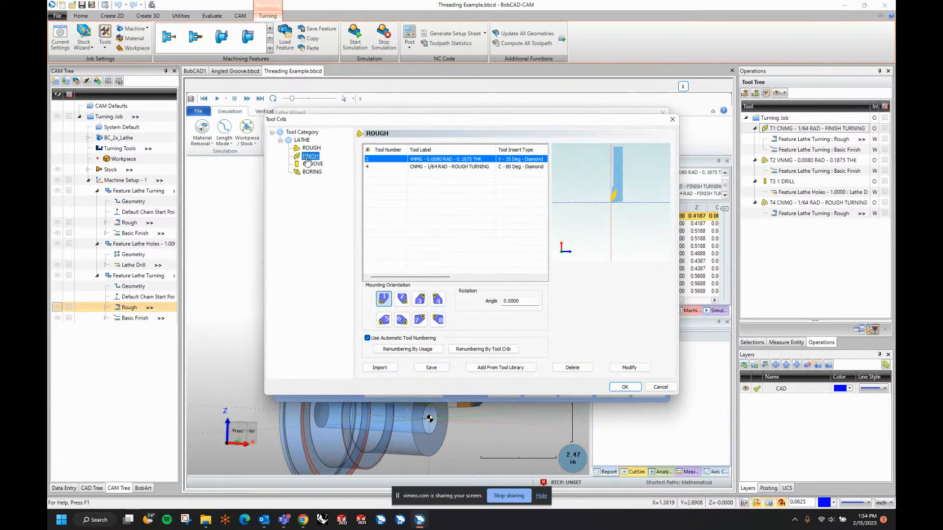
pyautogui.click(311, 155)
pyautogui.click(625, 387)
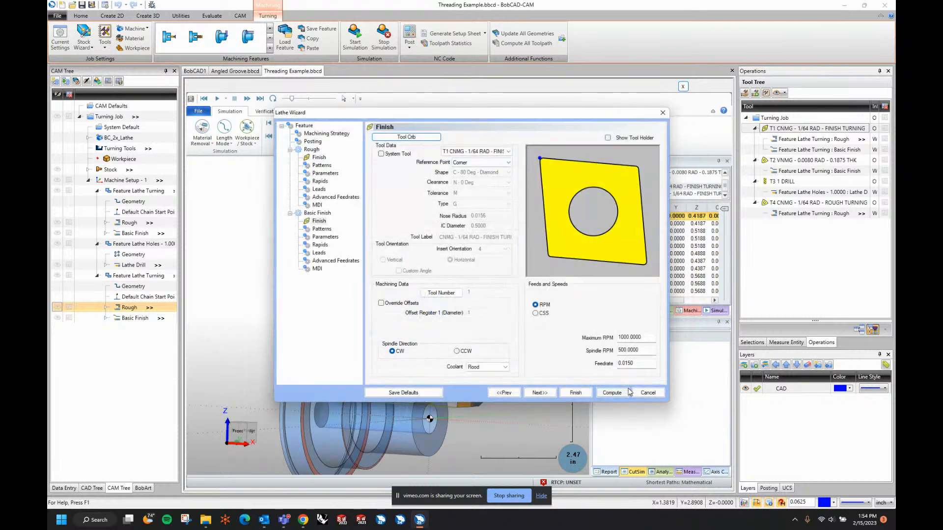
pyautogui.click(612, 393)
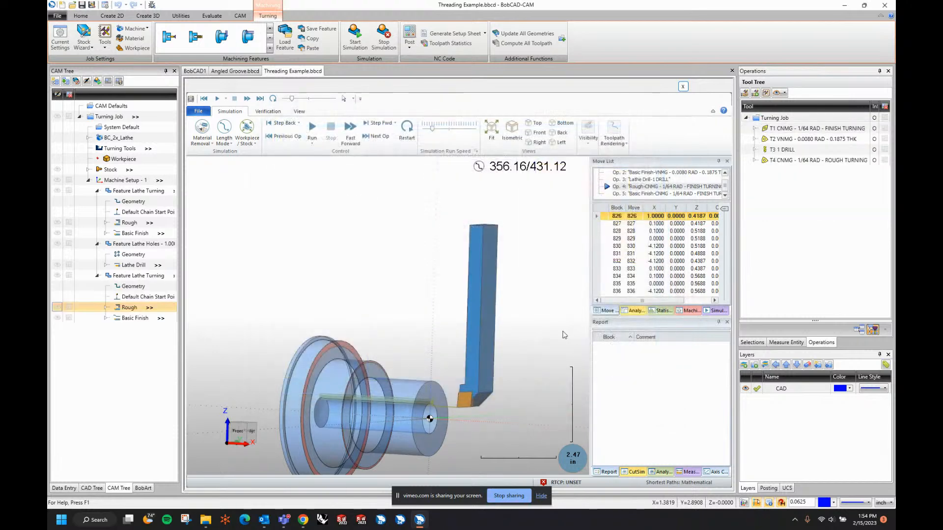
# - Simulate the job from the front, starting at the ID roughing operation and running through the ID finish pass
pyautogui.click(355, 37)
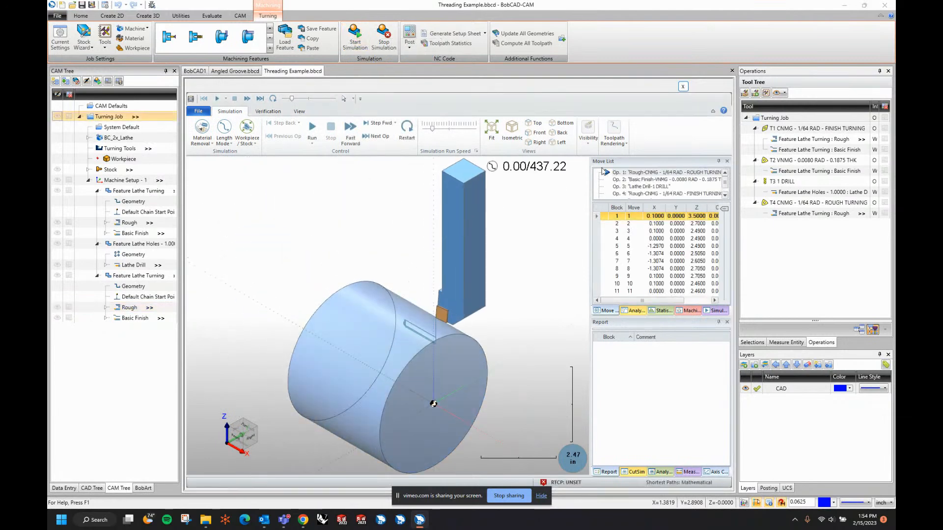
pyautogui.click(536, 135)
pyautogui.scroll(-1, 646, 187)
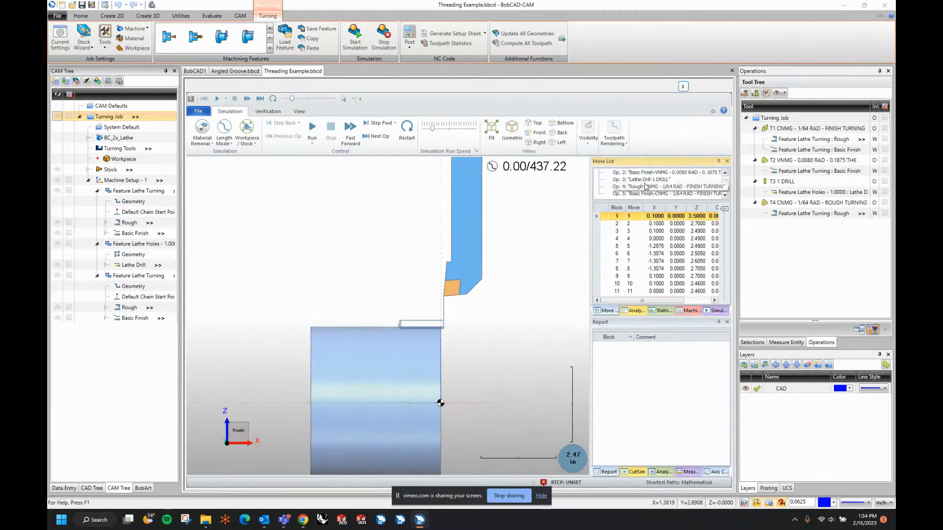
pyautogui.doubleClick(646, 187)
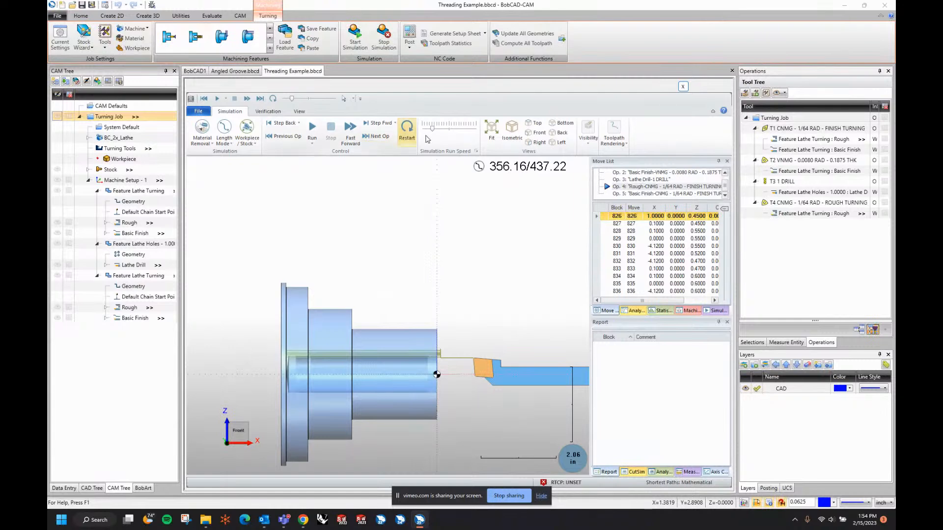
pyautogui.click(317, 140)
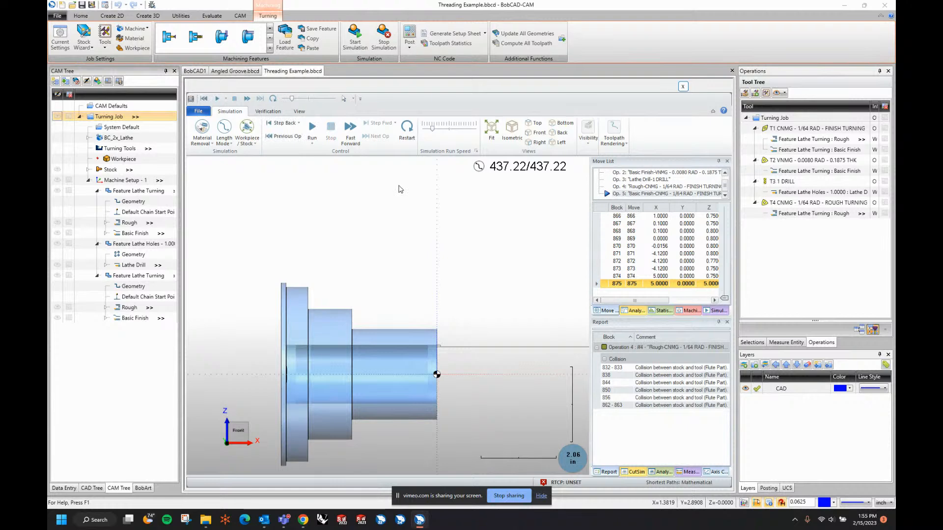
# - Set the ID turning feature's top of feature to From Stock, enable Trim To Stock for its Rough and Basic Finish operations, and compute it
pyautogui.click(683, 87)
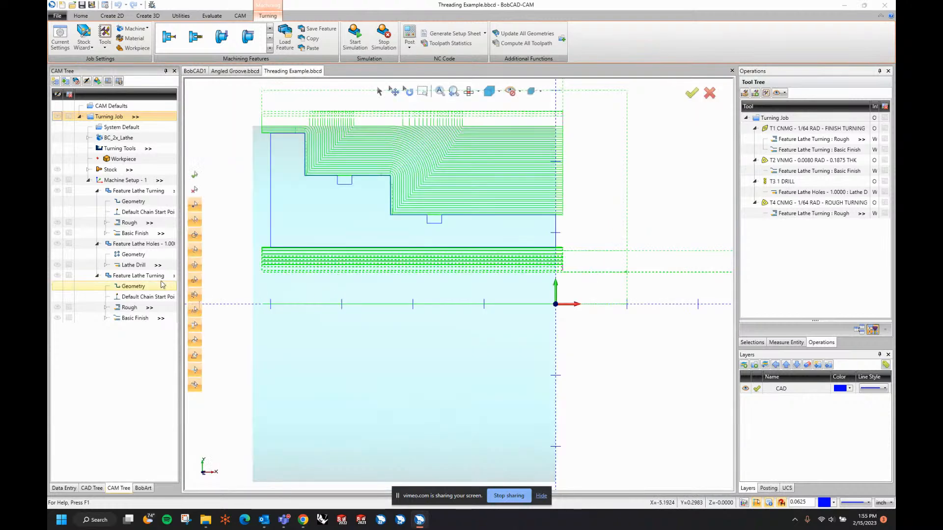
pyautogui.rightClick(148, 277)
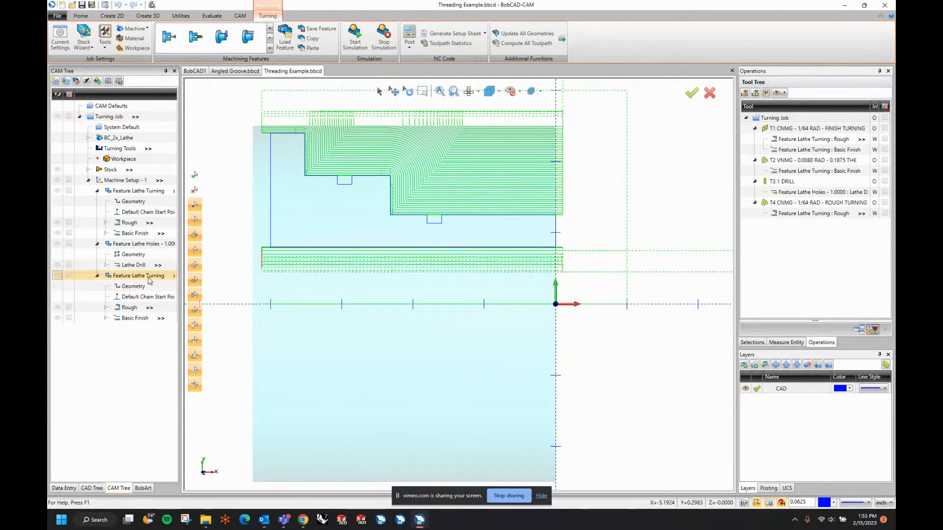
pyautogui.click(159, 9)
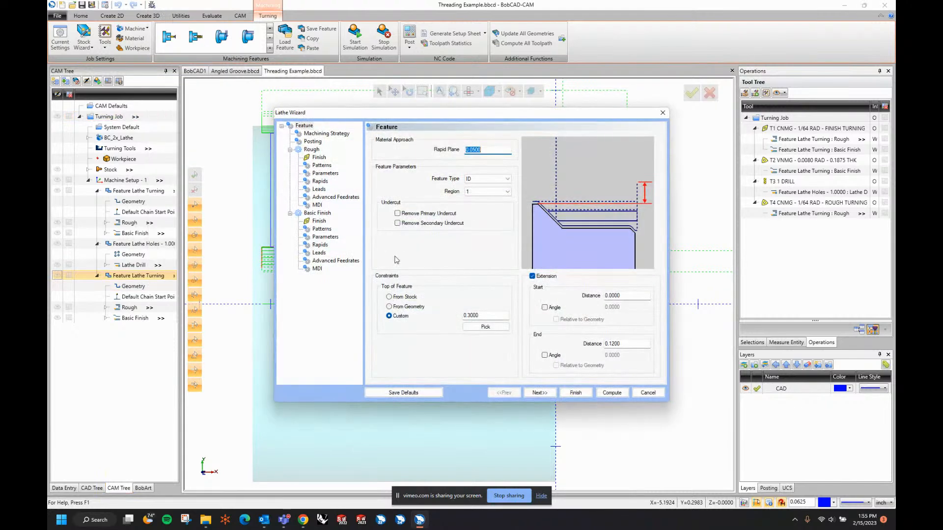
pyautogui.click(390, 297)
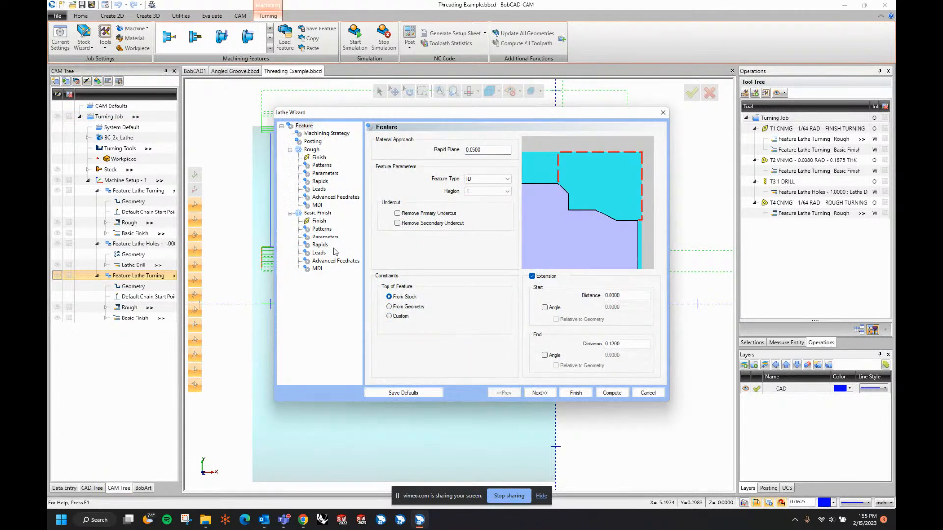
pyautogui.click(325, 173)
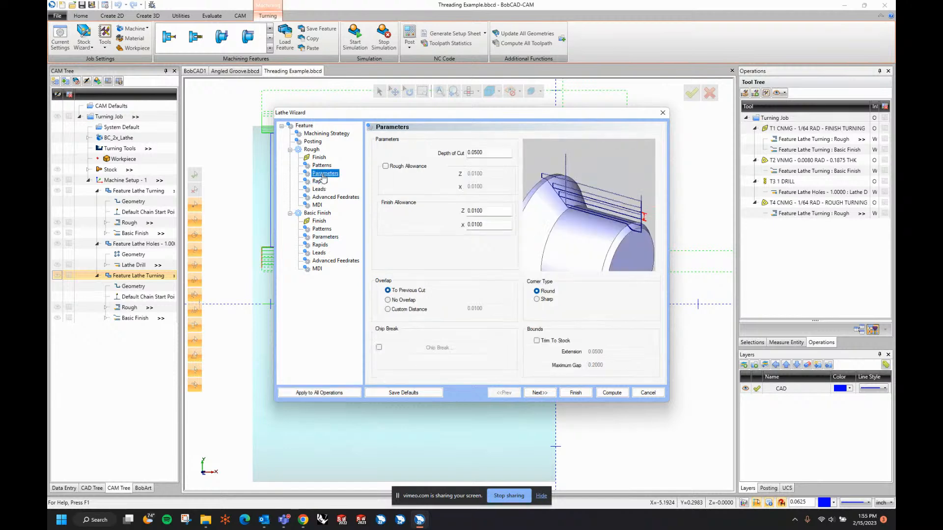
pyautogui.click(536, 340)
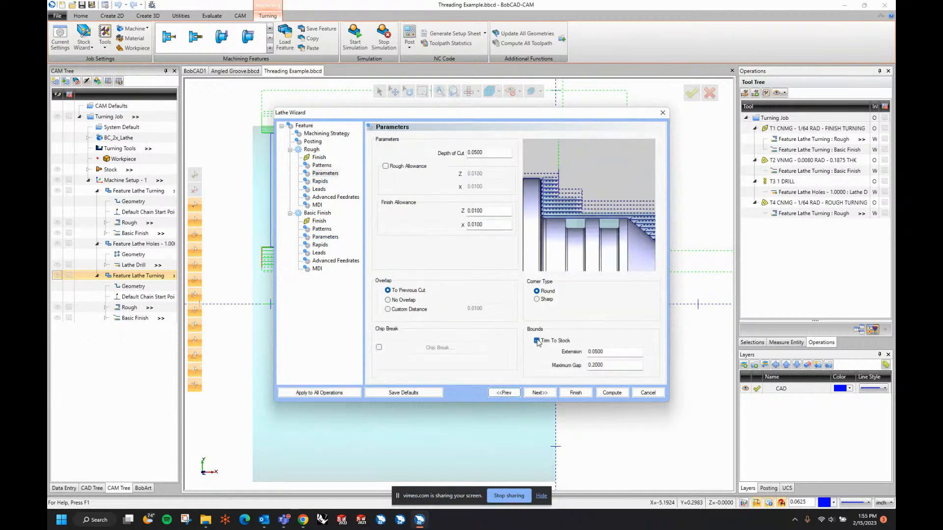
pyautogui.click(324, 238)
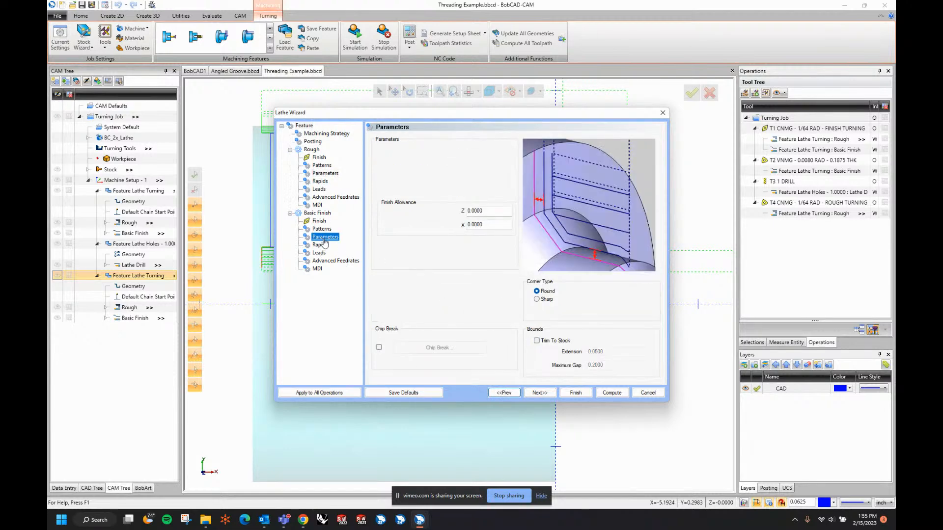
pyautogui.click(536, 340)
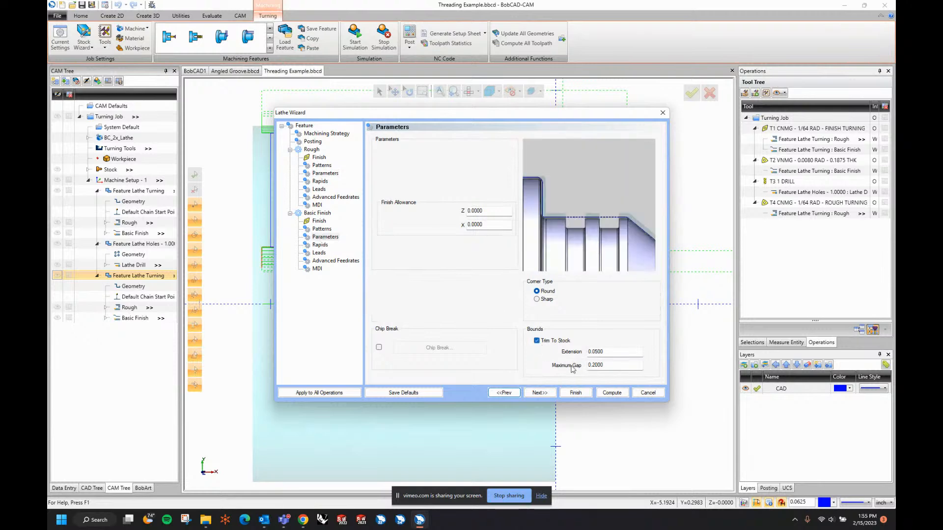
pyautogui.click(613, 394)
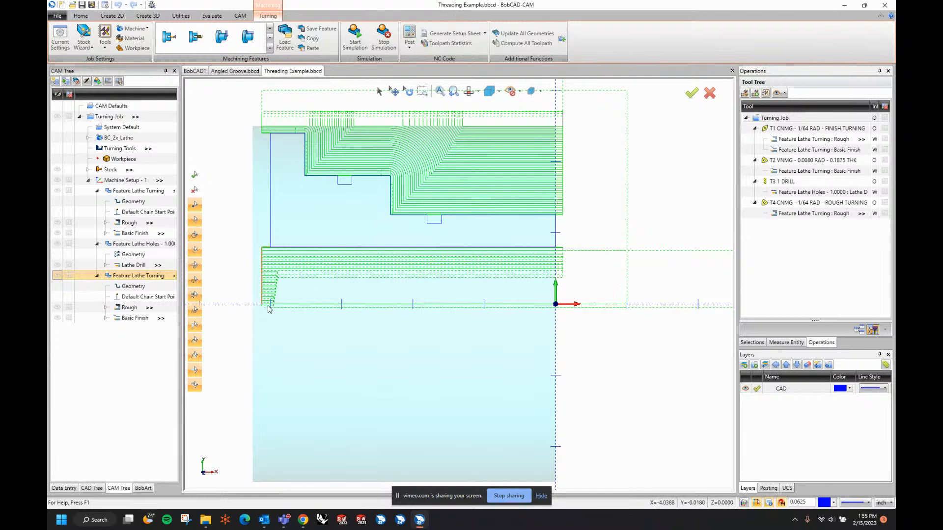
# - Review the drilling parameters of the 1-inch hole feature, including the effective and overall depths
pyautogui.rightClick(145, 245)
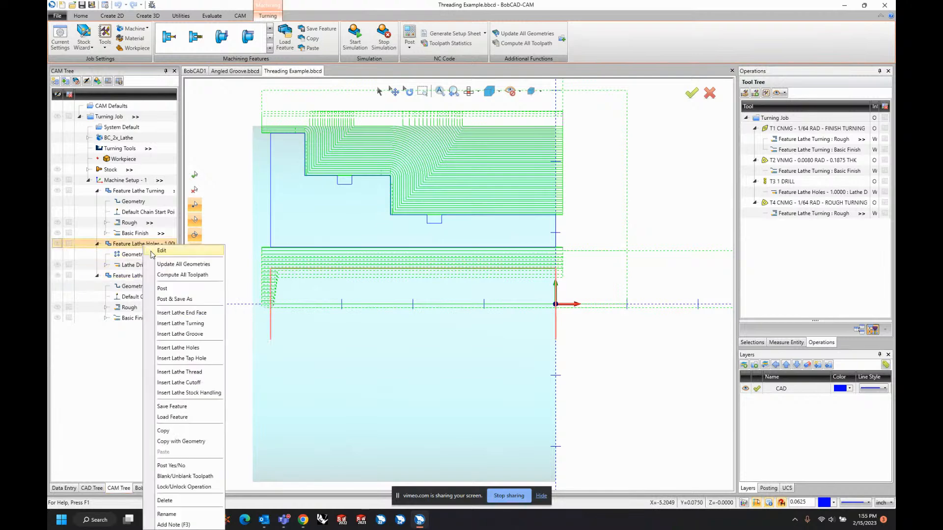
pyautogui.click(152, 251)
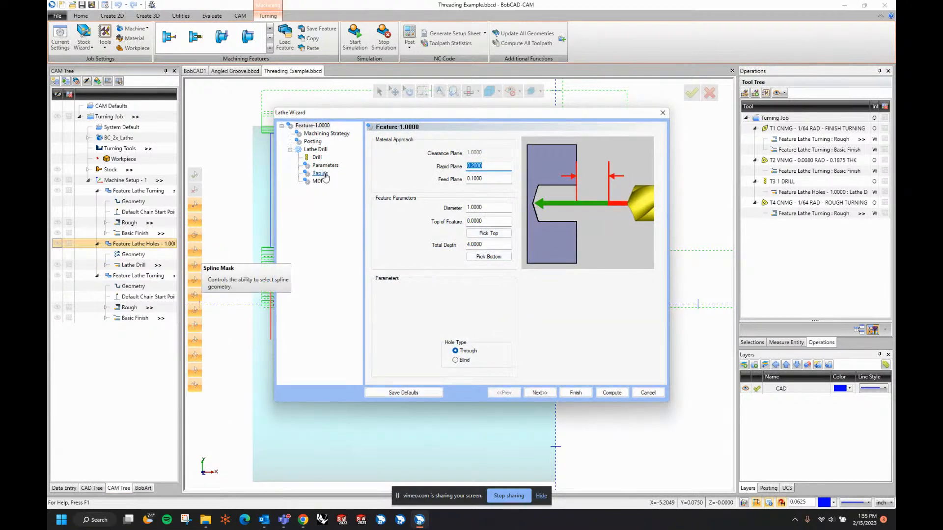
pyautogui.click(325, 166)
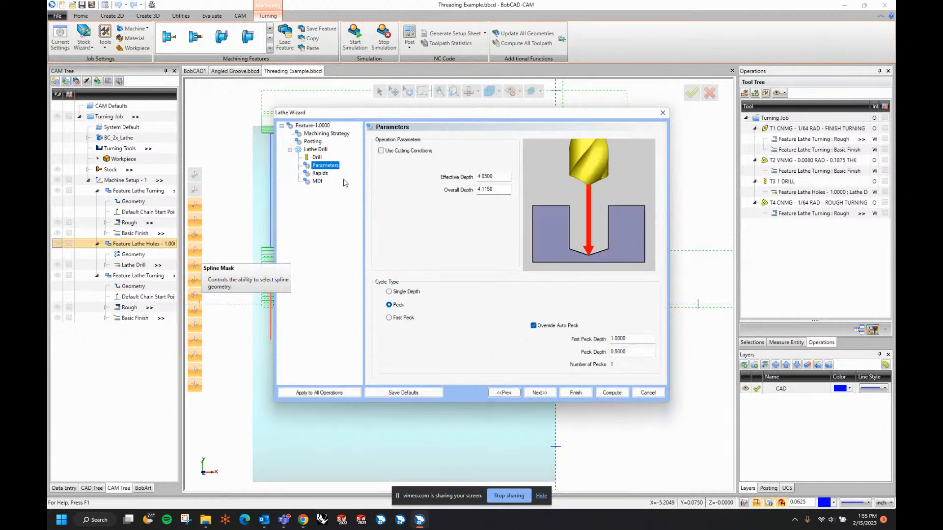
pyautogui.click(506, 189)
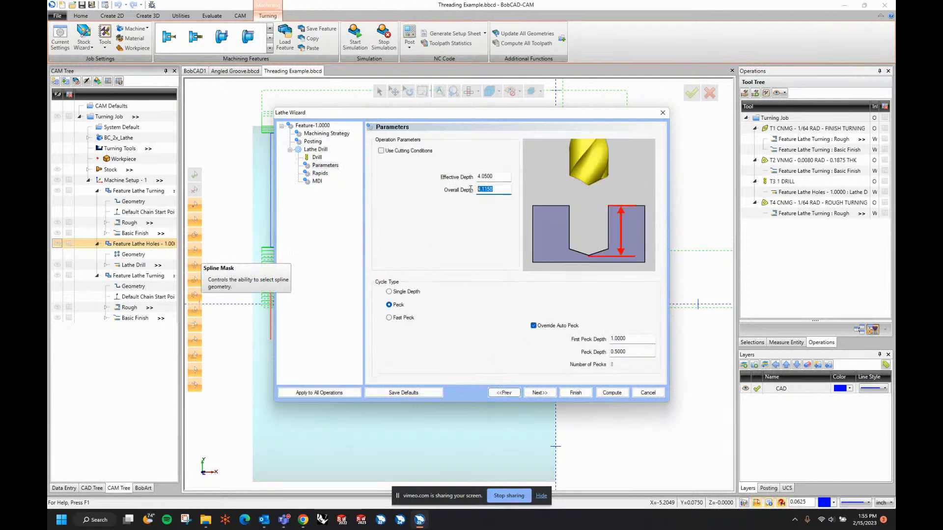
pyautogui.click(629, 395)
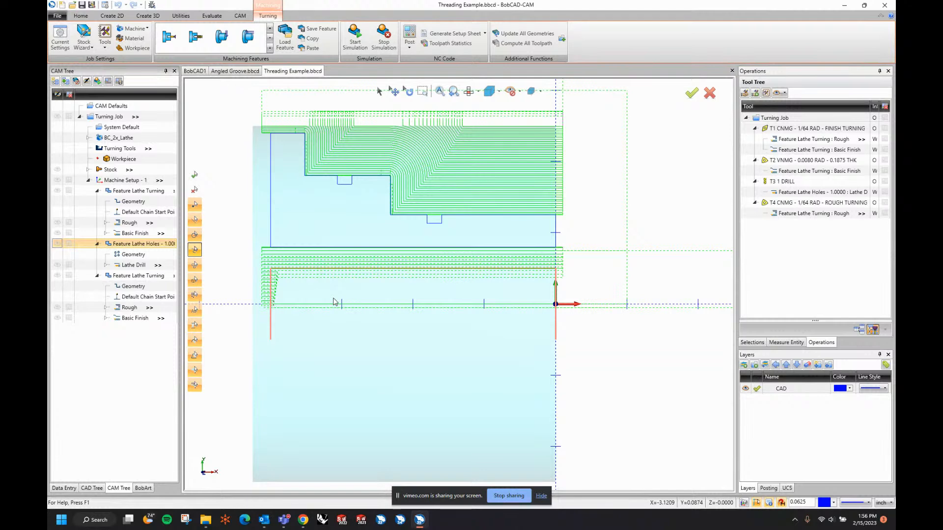
# - Set the ID turning feature's top of feature to Custom at 0.3000, check the Rough parameters, and recompute the toolpaths
pyautogui.rightClick(142, 276)
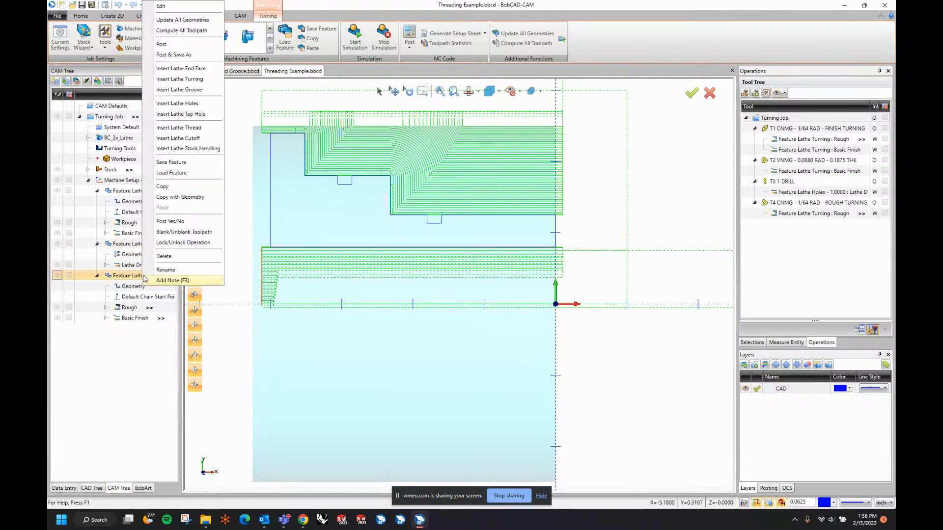
pyautogui.click(162, 6)
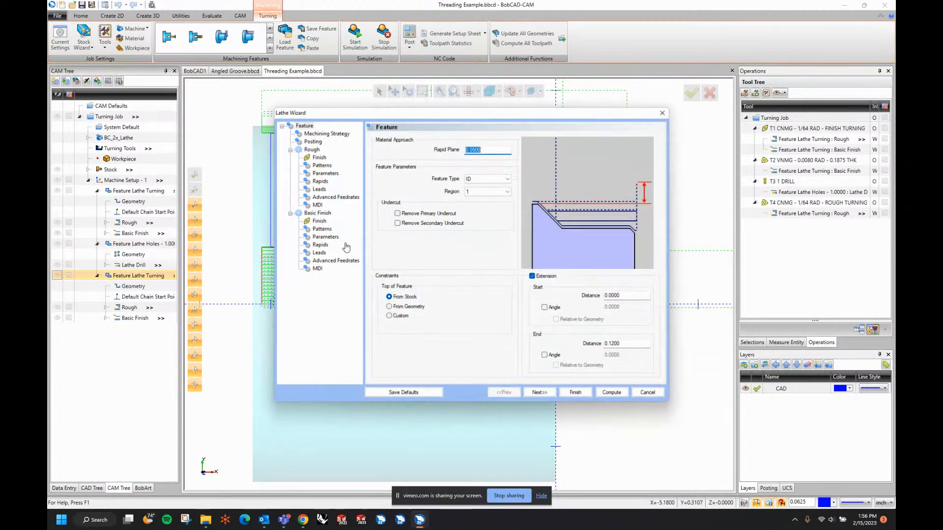
pyautogui.click(390, 316)
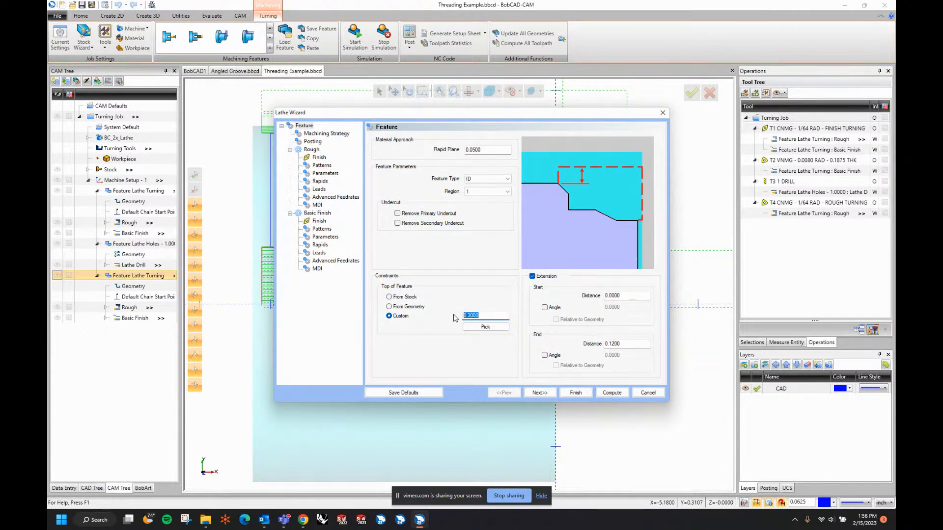
pyautogui.click(324, 173)
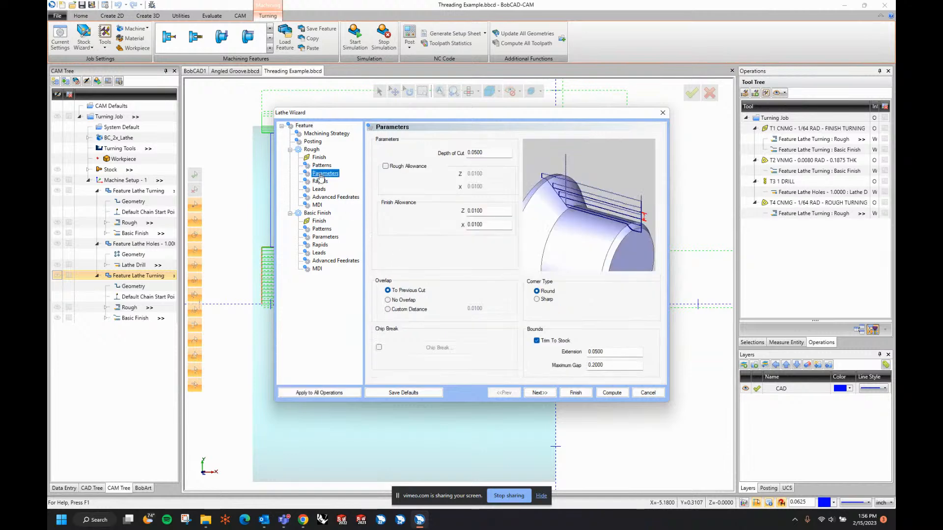
pyautogui.click(611, 393)
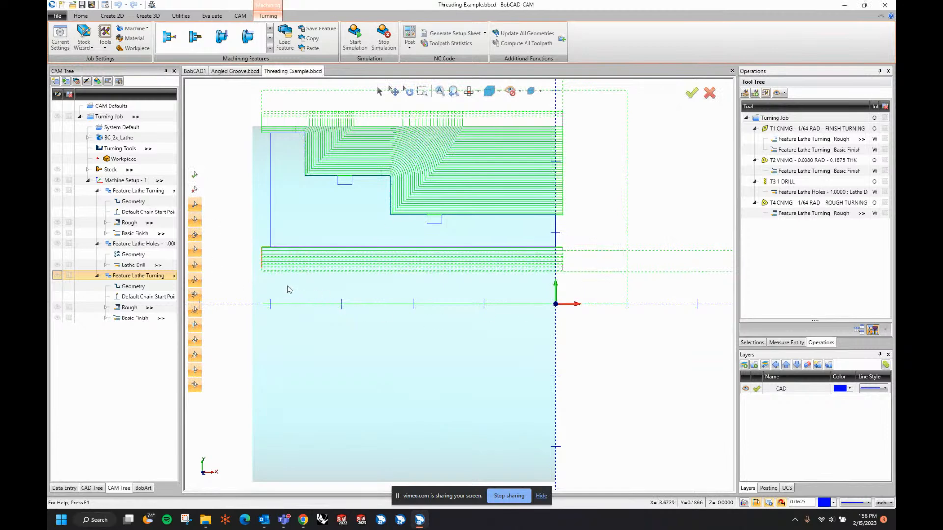
# - Add a Lathe Groove feature to Machine Setup - 1 and pick both outer groove profiles as its geometry
pyautogui.rightClick(109, 183)
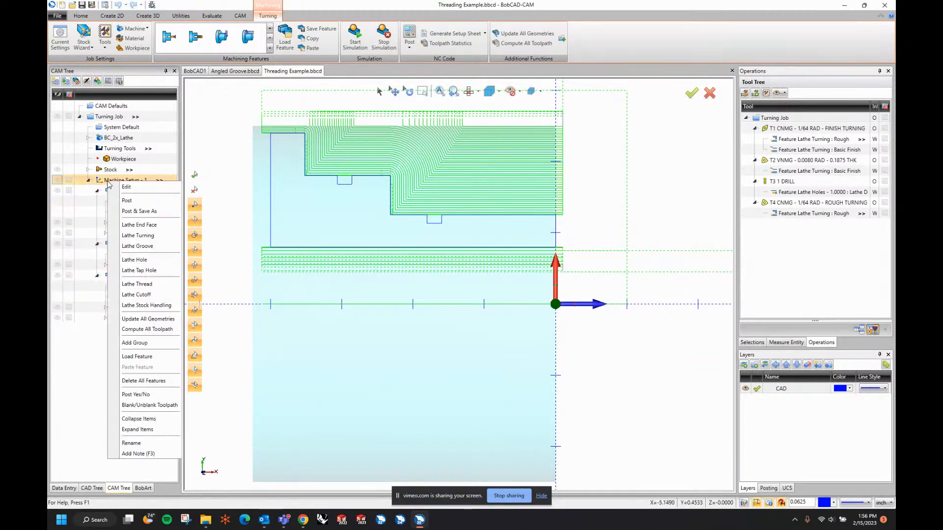
pyautogui.click(129, 246)
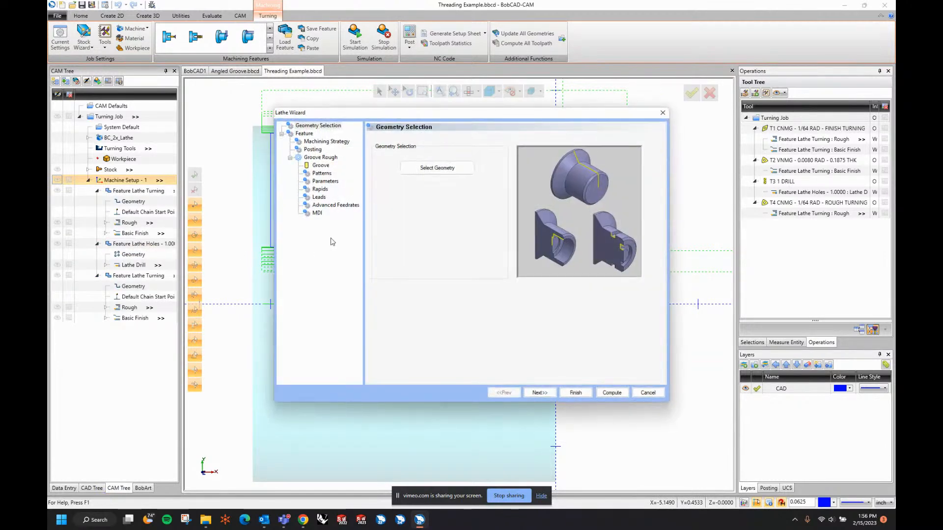
pyautogui.click(437, 168)
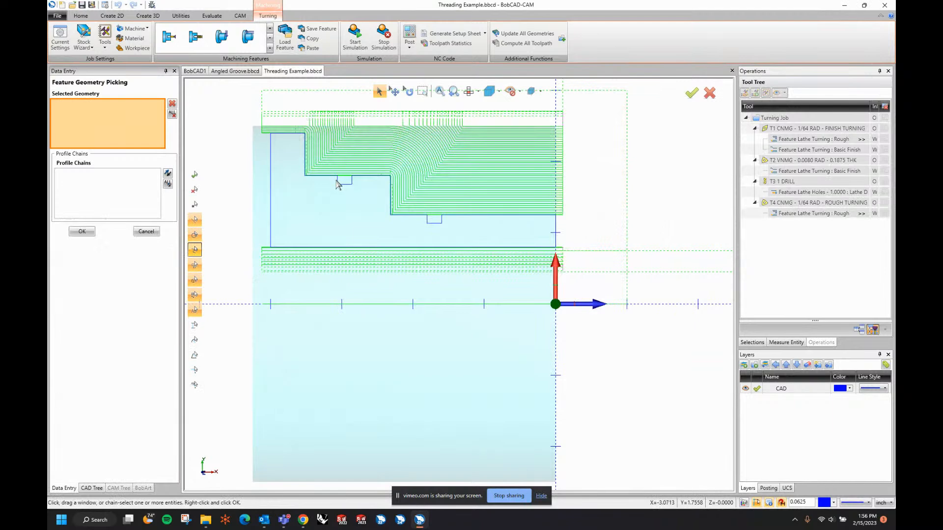
pyautogui.click(346, 184)
pyautogui.rightClick(351, 193)
pyautogui.click(358, 197)
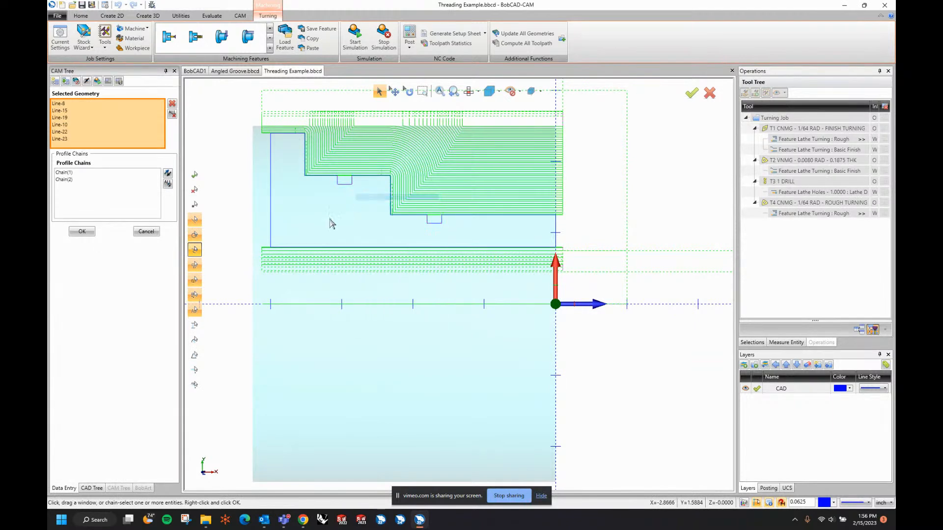
# - Set the groove feature's top of feature to From Geometry and its machining strategy to Groove Rough/Finish
pyautogui.click(539, 393)
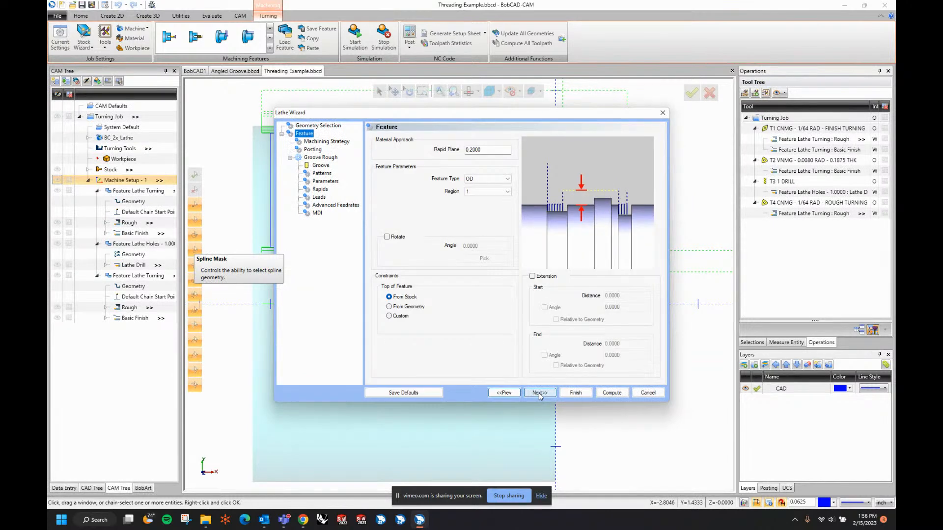
pyautogui.click(421, 307)
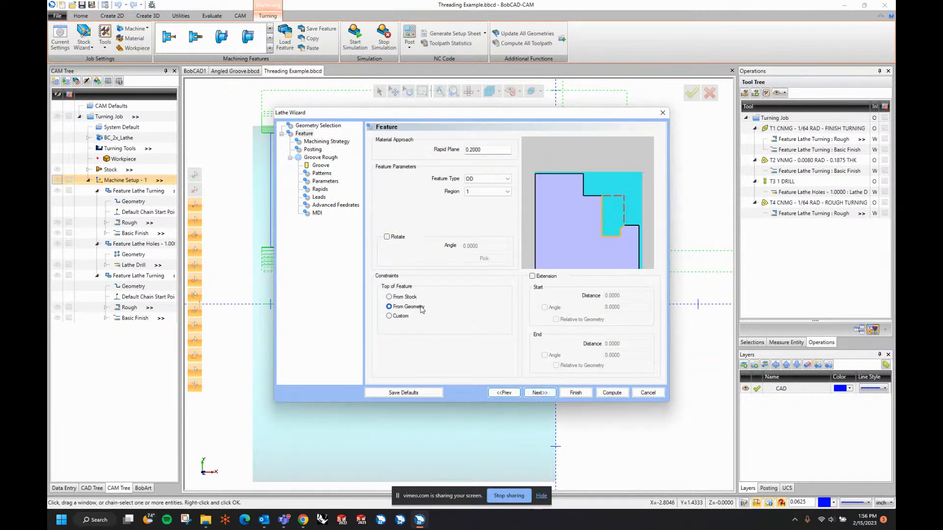
pyautogui.click(546, 393)
pyautogui.click(427, 162)
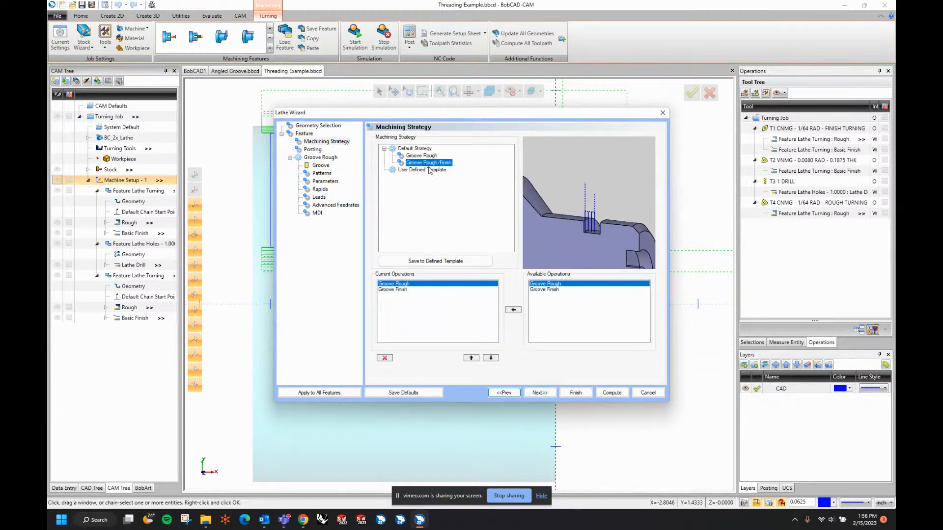
# - Set the groove feature's posting parameters to Canned Cycles
pyautogui.click(536, 394)
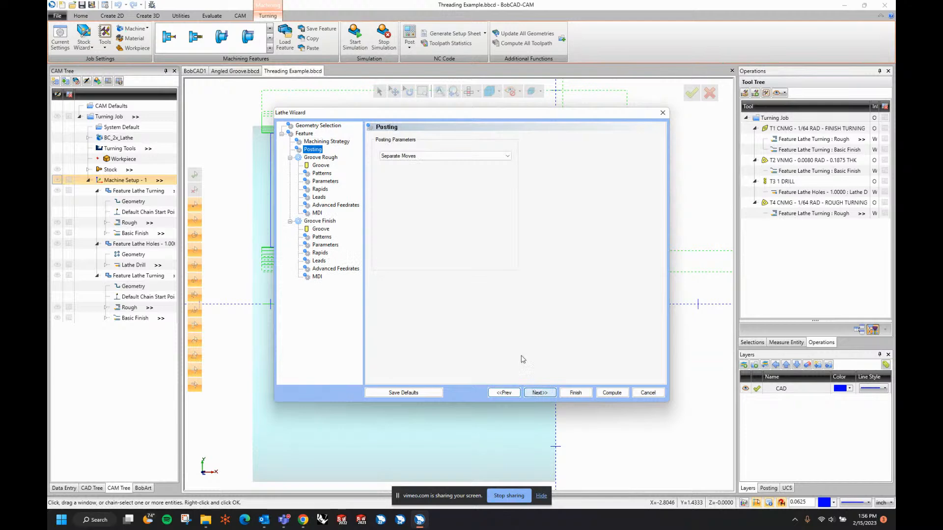
pyautogui.click(452, 155)
pyautogui.click(456, 173)
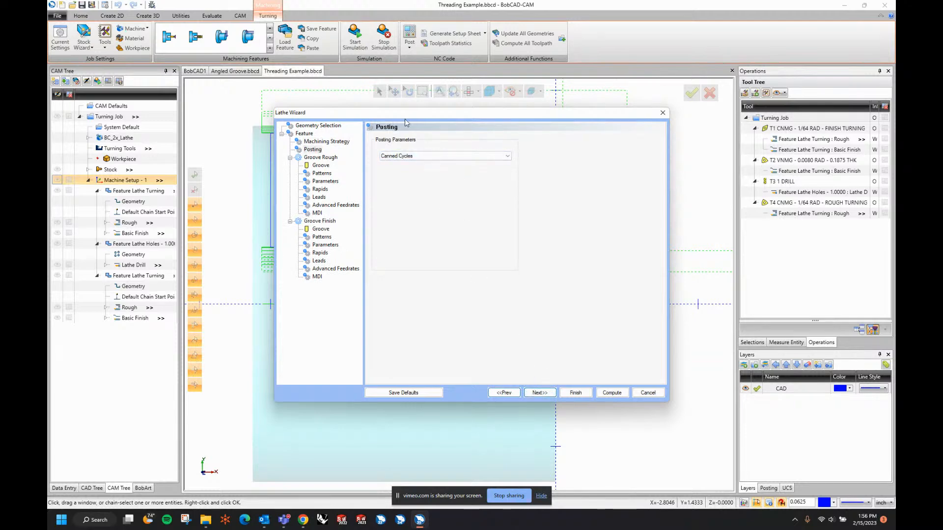
pyautogui.moveTo(452, 115)
pyautogui.mouseDown()
pyautogui.moveTo(575, 133)
pyautogui.moveTo(470, 117)
pyautogui.mouseUp()
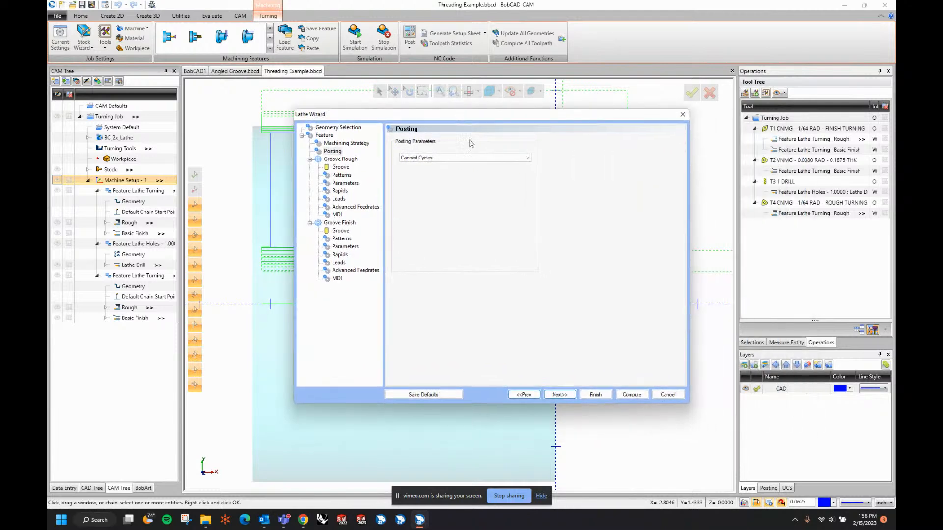
# - Set the Groove Rough tool's width to 0.118 and corner radius to 0.008, and accept the Standard pattern and sorting
pyautogui.click(560, 395)
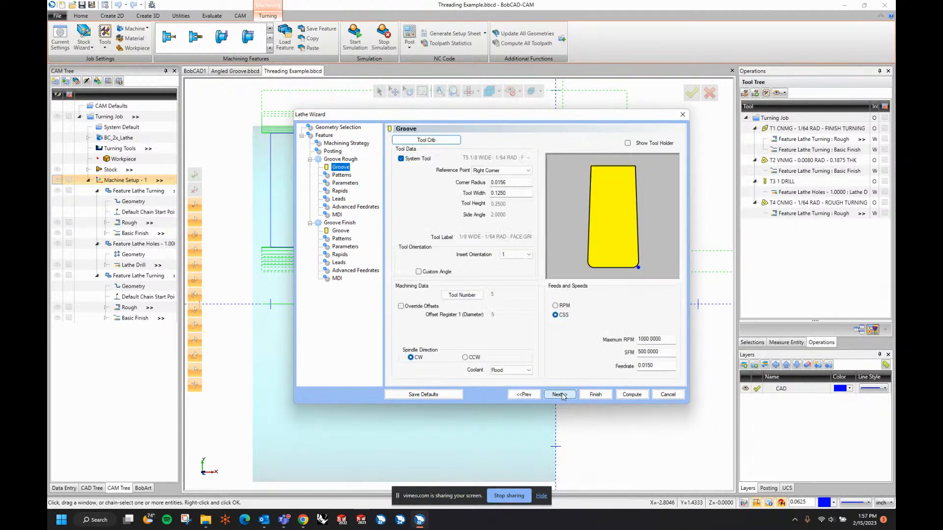
pyautogui.click(513, 191)
pyautogui.press('BackSpace')
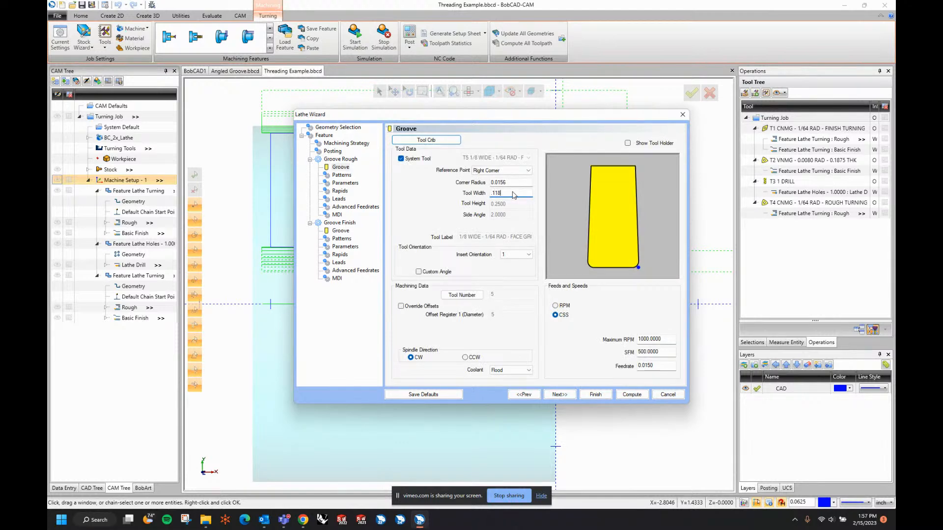
pyautogui.write('.118')
pyautogui.press('Tab')
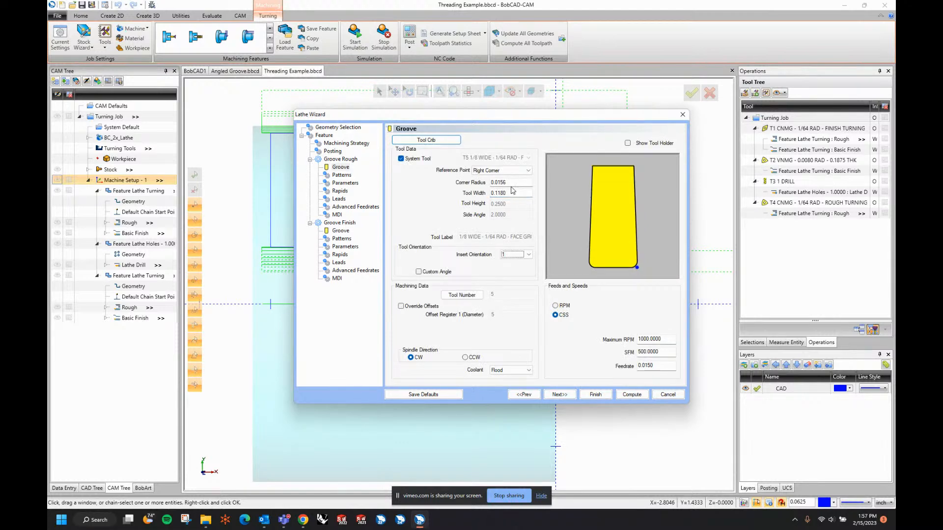
pyautogui.moveTo(498, 182); pyautogui.dragTo(505, 182)
pyautogui.write('08')
pyautogui.press('Tab')
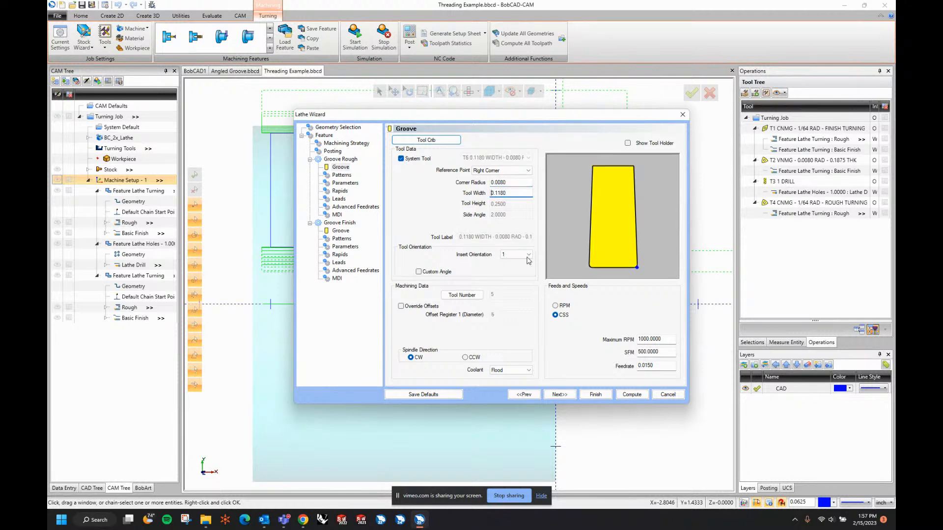
pyautogui.click(560, 394)
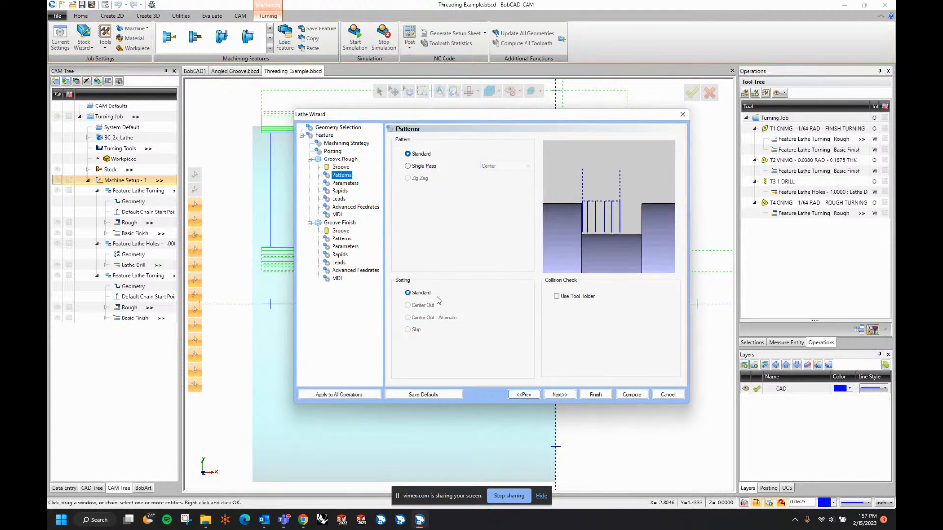
pyautogui.click(558, 394)
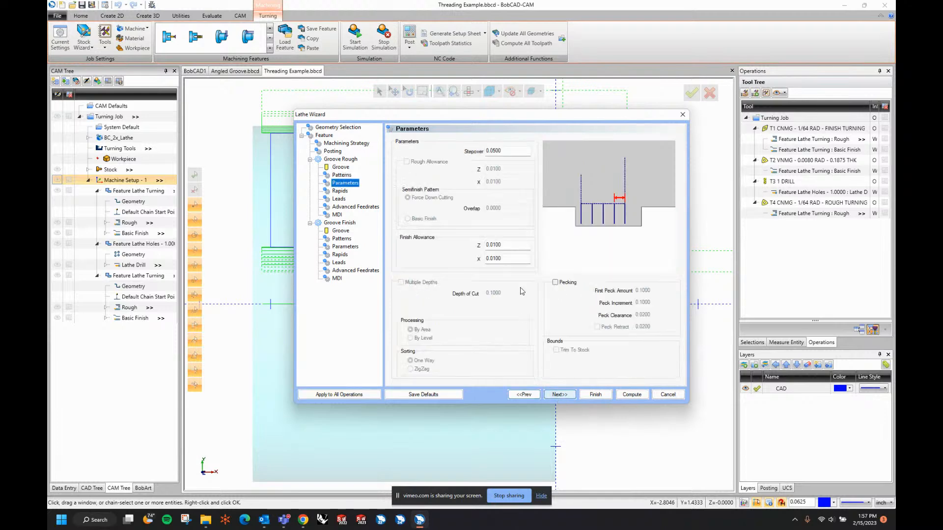
# - Set the Groove Rough stepover to 0.06 and its exit move to Rapid On Exit To Cycle Start X - Z
pyautogui.moveTo(505, 149); pyautogui.dragTo(486, 156)
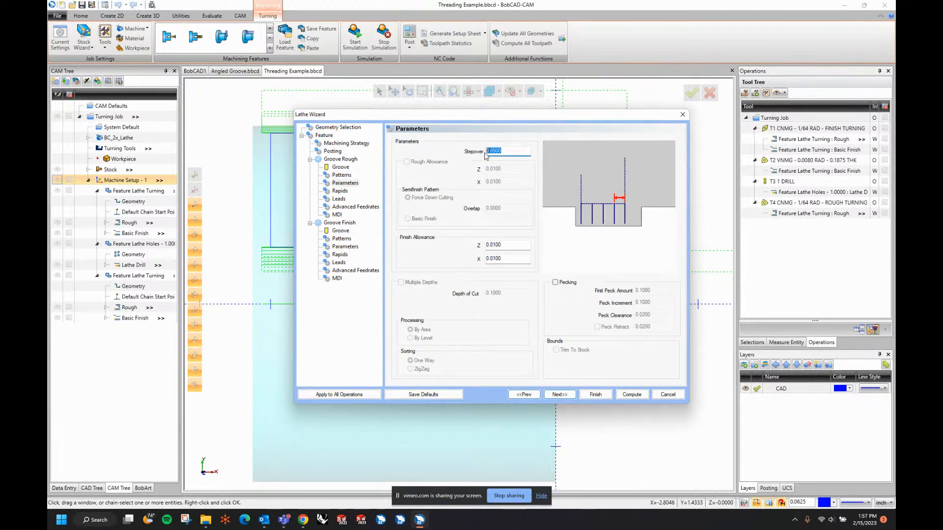
pyautogui.write('0.06')
pyautogui.press('Tab')
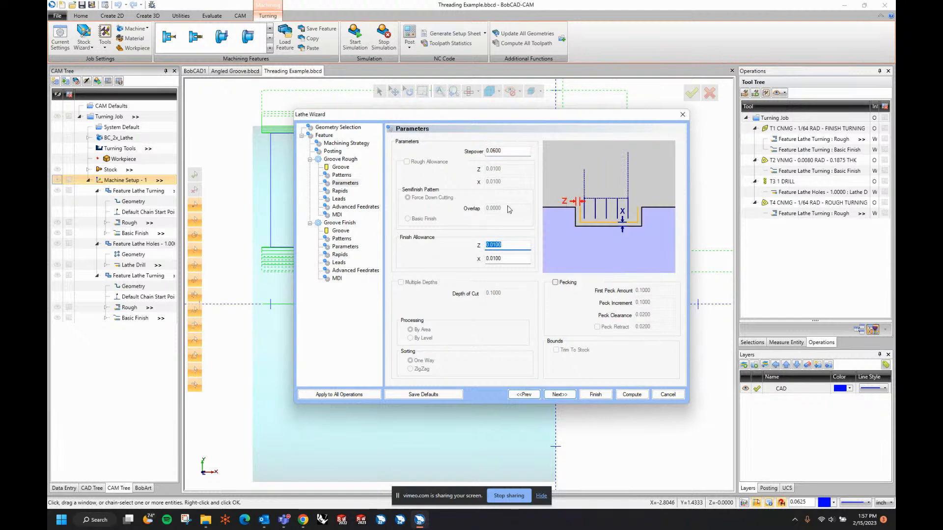
pyautogui.click(559, 395)
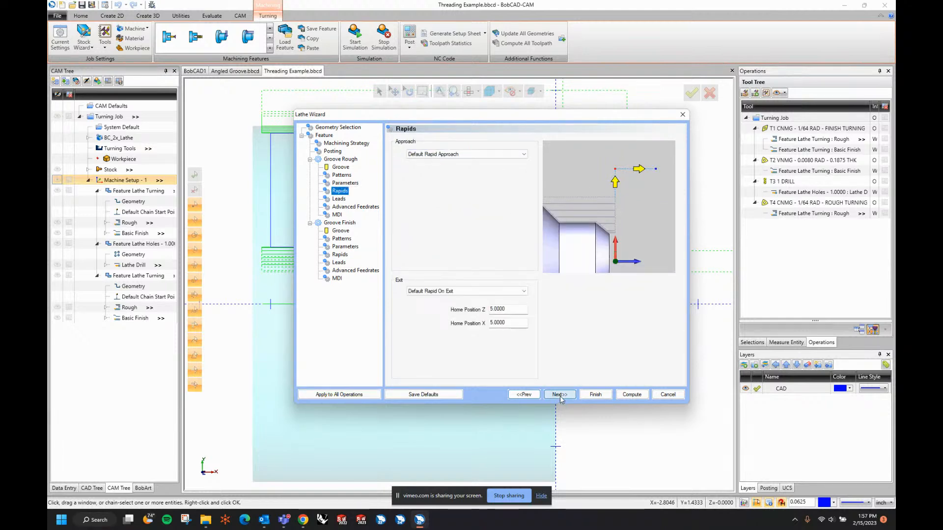
pyautogui.click(520, 291)
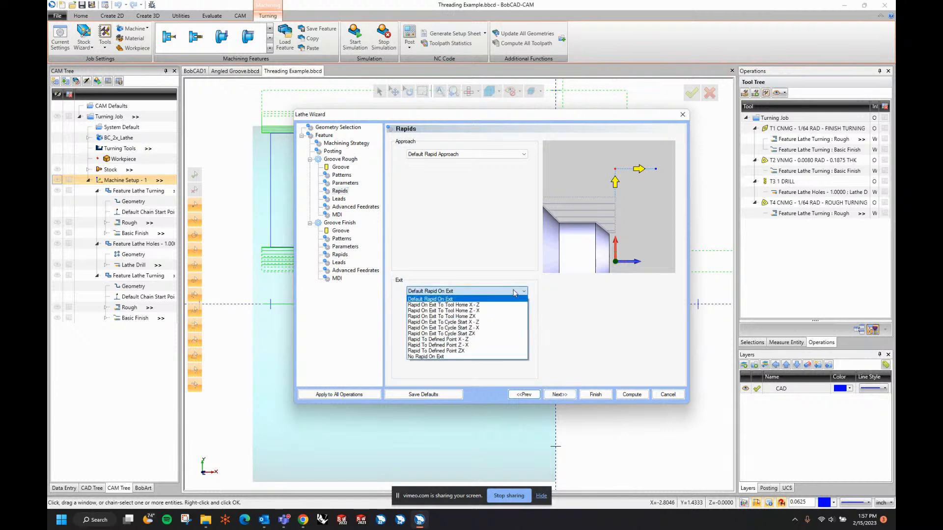
pyautogui.click(481, 322)
pyautogui.click(556, 395)
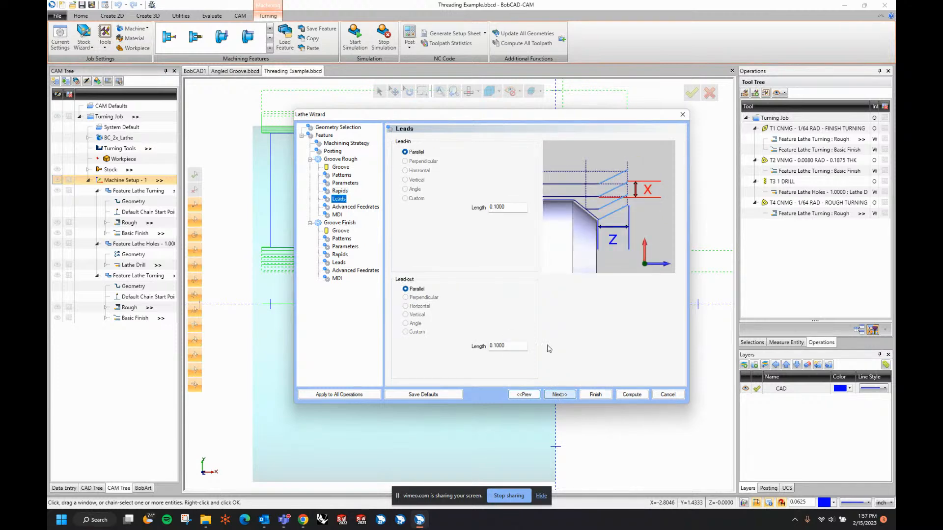
# - Set the Groove Rough lead-in and lead-out lengths to 0.05, keeping both leads Parallel
pyautogui.doubleClick(516, 208)
pyautogui.write('.0')
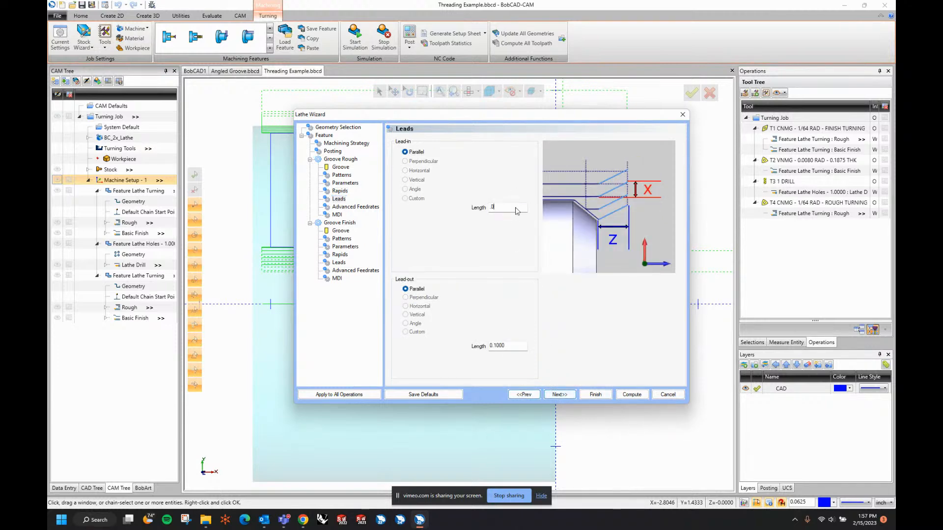
pyautogui.write('5')
pyautogui.press('Tab')
pyautogui.press('Tab')
pyautogui.write('.05')
pyautogui.press('Tab')
pyautogui.click(566, 395)
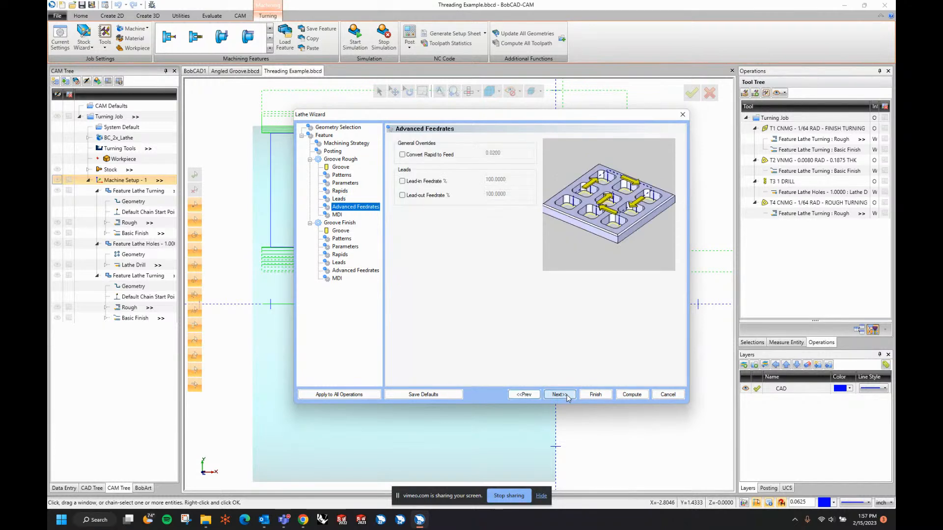
# - Assign the existing T5 0.1180-width groove tool to Groove Finish in place of its system tool
pyautogui.click(566, 395)
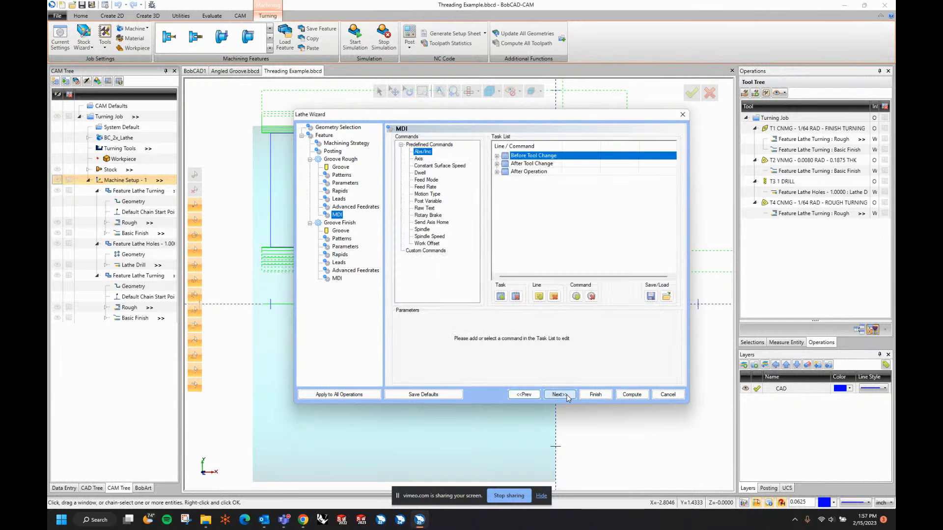
pyautogui.click(566, 396)
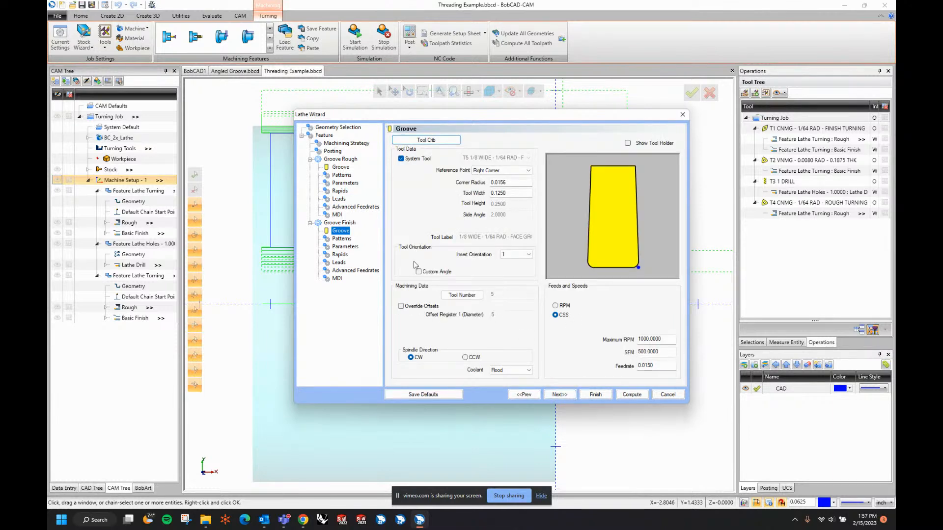
pyautogui.click(401, 158)
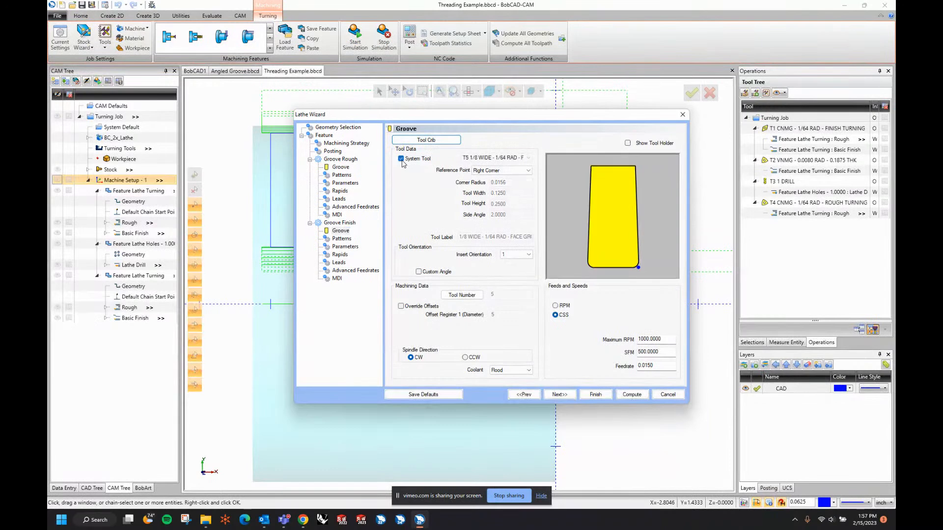
pyautogui.click(475, 158)
pyautogui.click(500, 171)
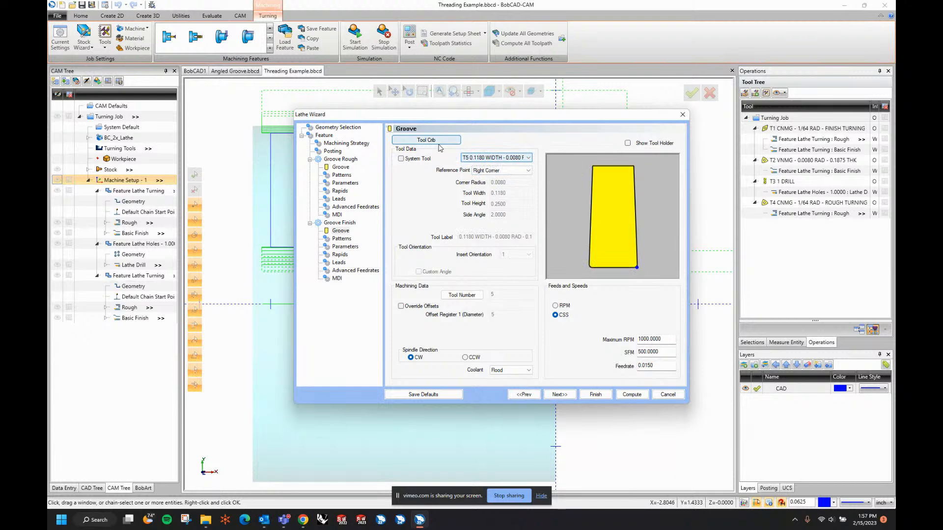
pyautogui.click(560, 395)
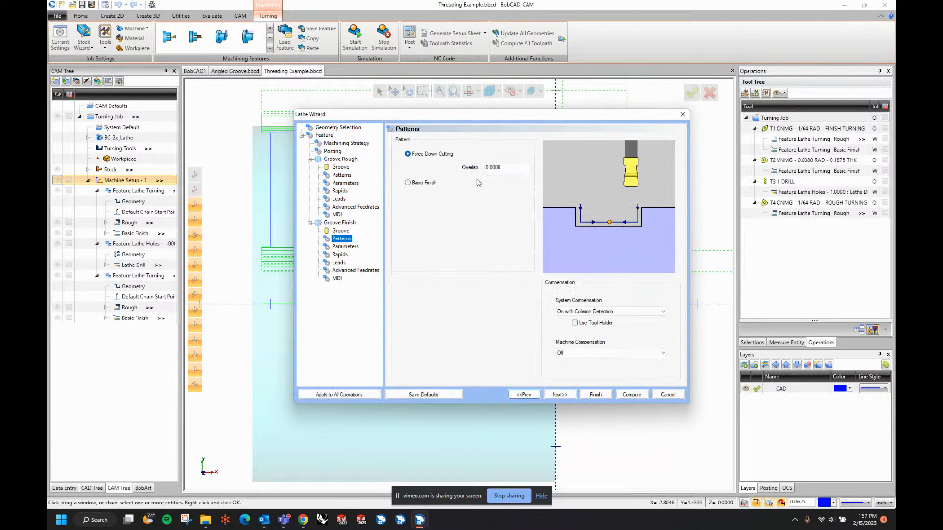
# - Set the Groove Finish lead-in and lead-out lengths to 0.05, keep its other defaults and compute the groove toolpath
pyautogui.click(554, 396)
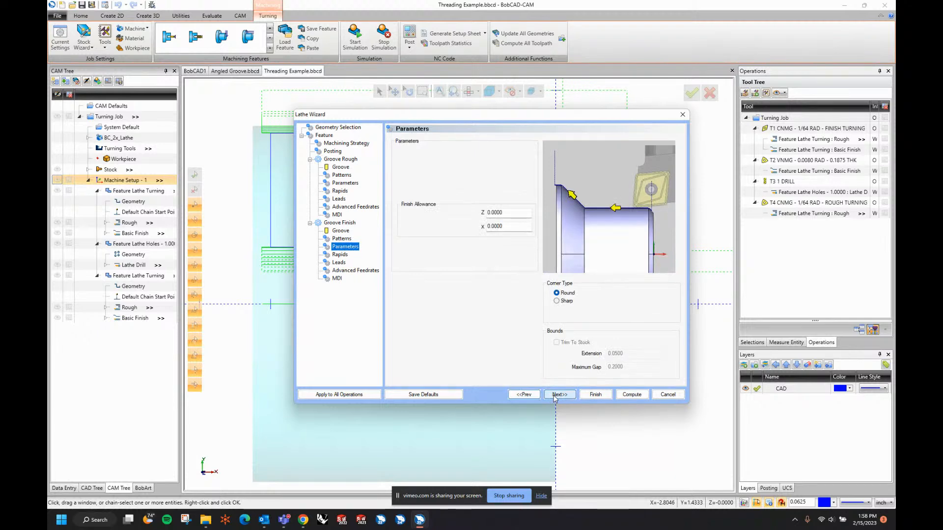
pyautogui.click(553, 395)
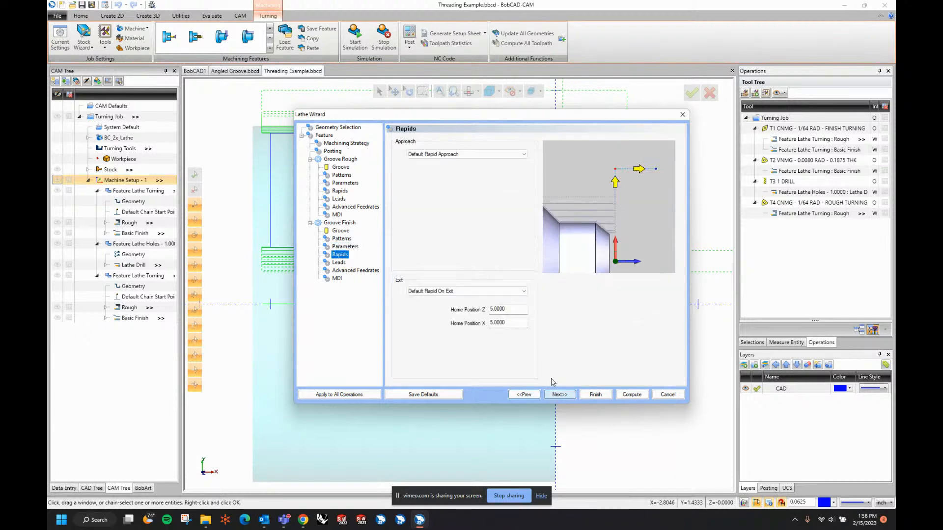
pyautogui.click(568, 399)
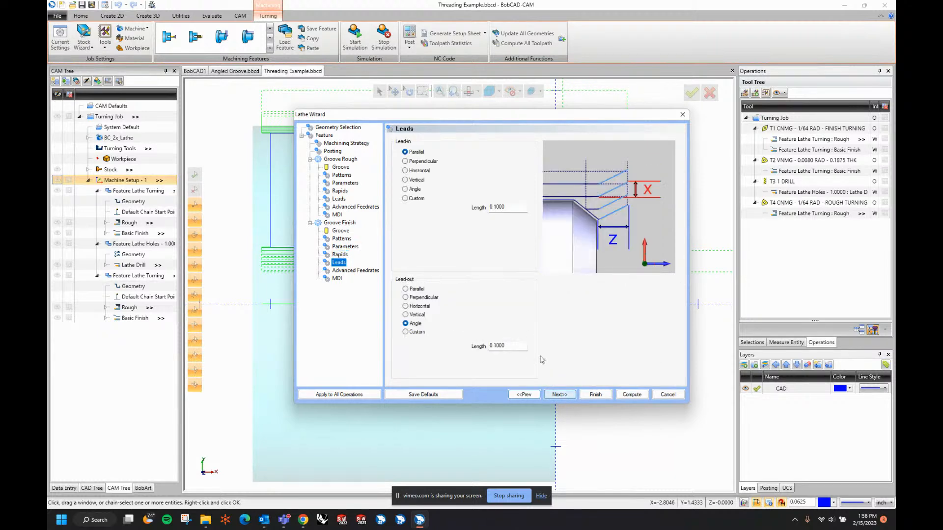
pyautogui.doubleClick(511, 206)
pyautogui.write('.')
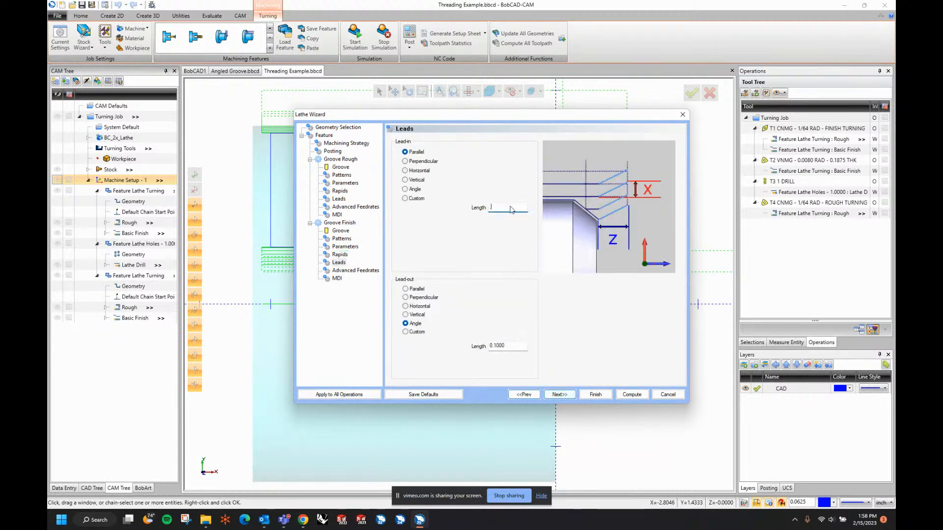
pyautogui.write('05')
pyautogui.press('Tab')
pyautogui.press('Tab')
pyautogui.write('.05')
pyautogui.press('Tab')
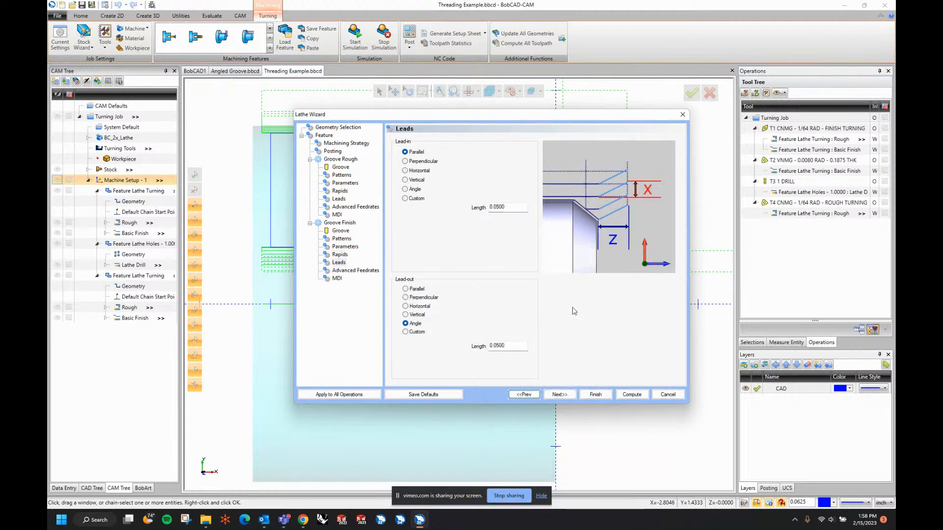
pyautogui.click(628, 396)
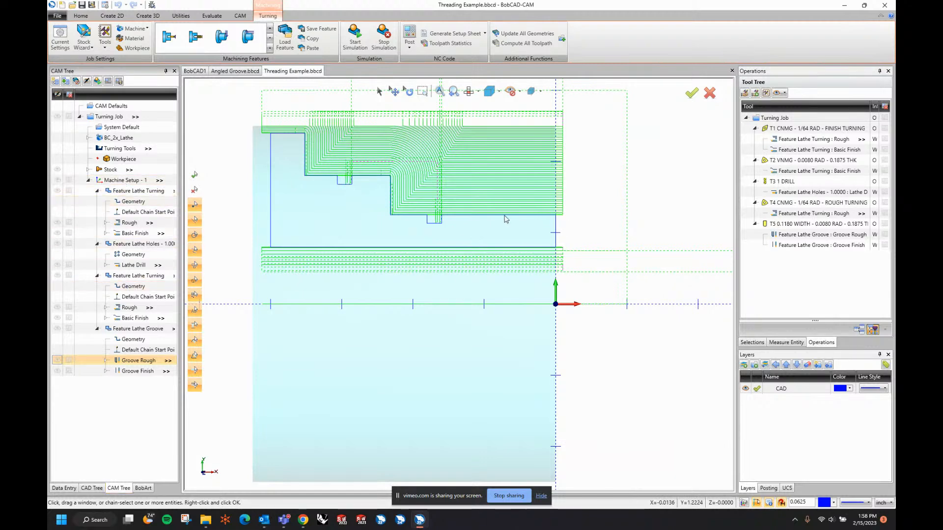
# - Add a Lathe Thread feature to Machine Setup - 1 using the smallest outer diameter's line at the part's front end as geometry
pyautogui.rightClick(126, 182)
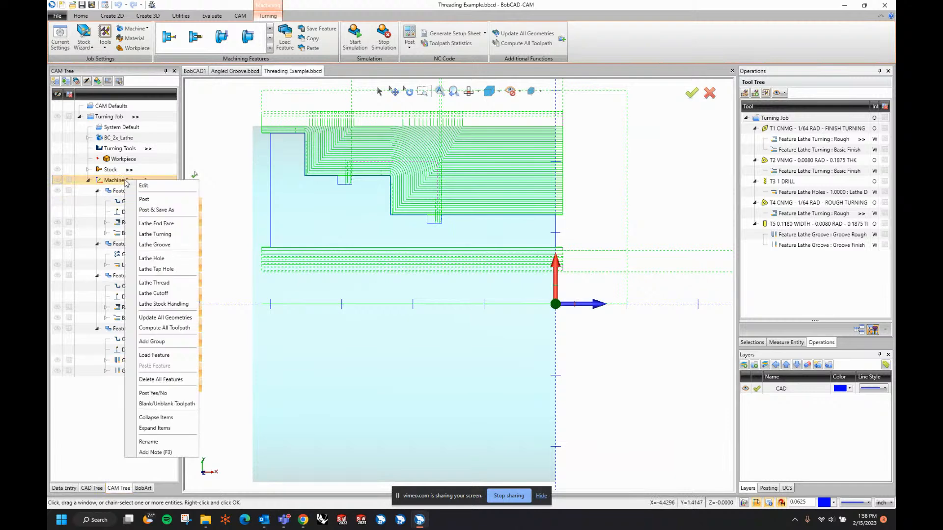
pyautogui.click(149, 284)
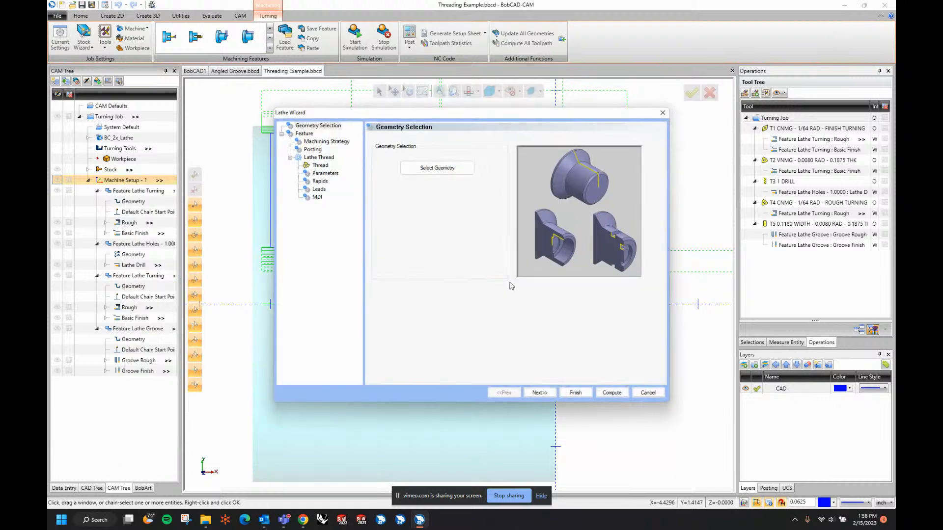
pyautogui.click(433, 170)
pyautogui.click(484, 214)
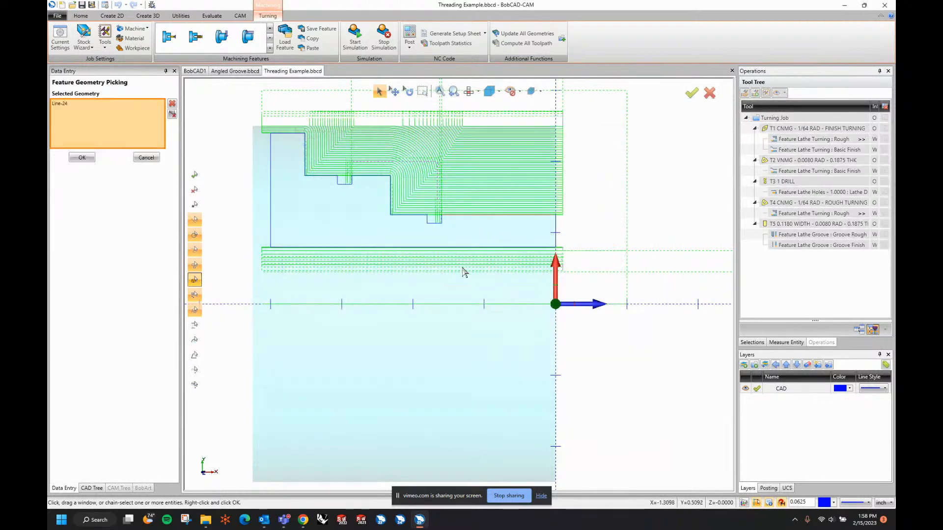
pyautogui.rightClick(501, 164)
pyautogui.click(506, 166)
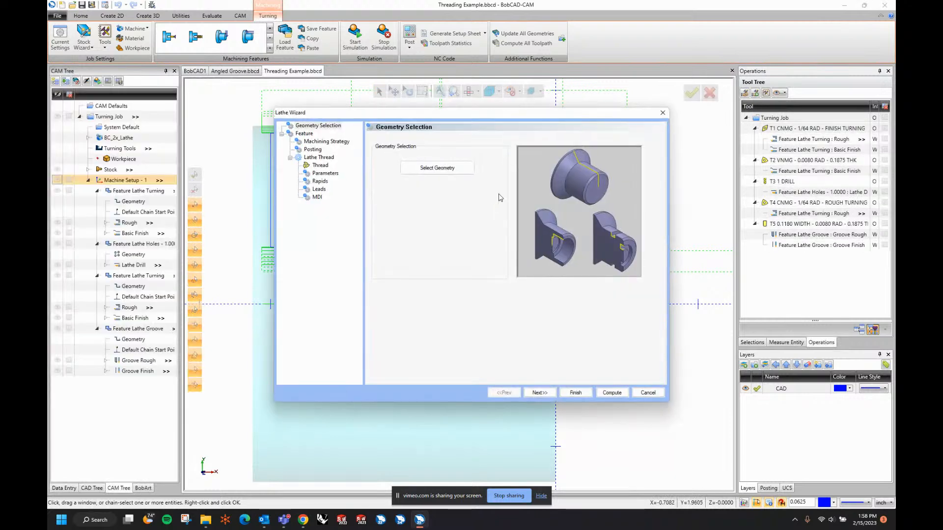
# - Keep the thread feature as OD with the Lathe Thread strategy and set its posting parameters to Canned Cycles
pyautogui.click(546, 393)
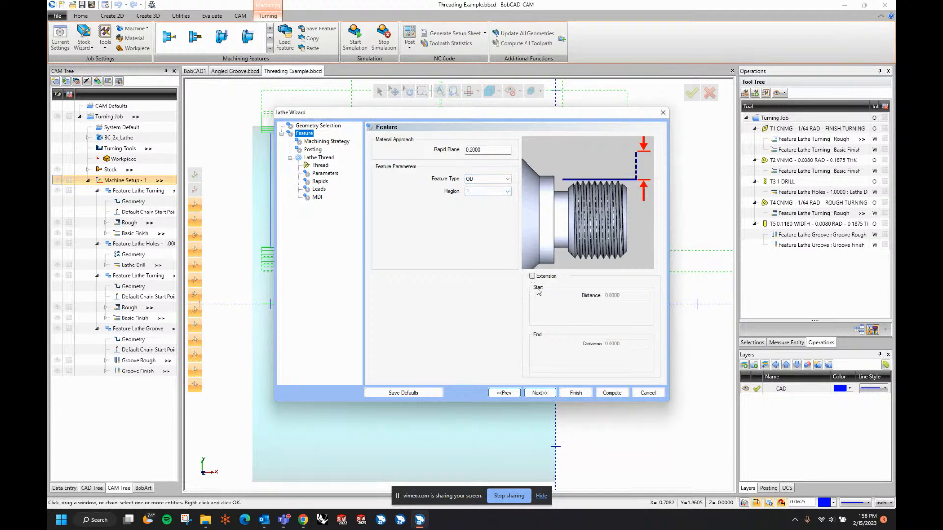
pyautogui.click(540, 392)
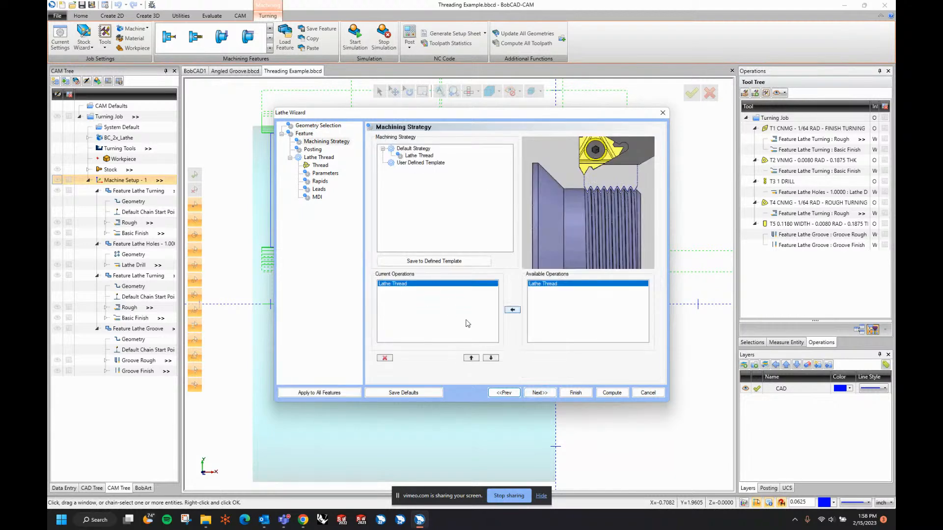
pyautogui.click(540, 393)
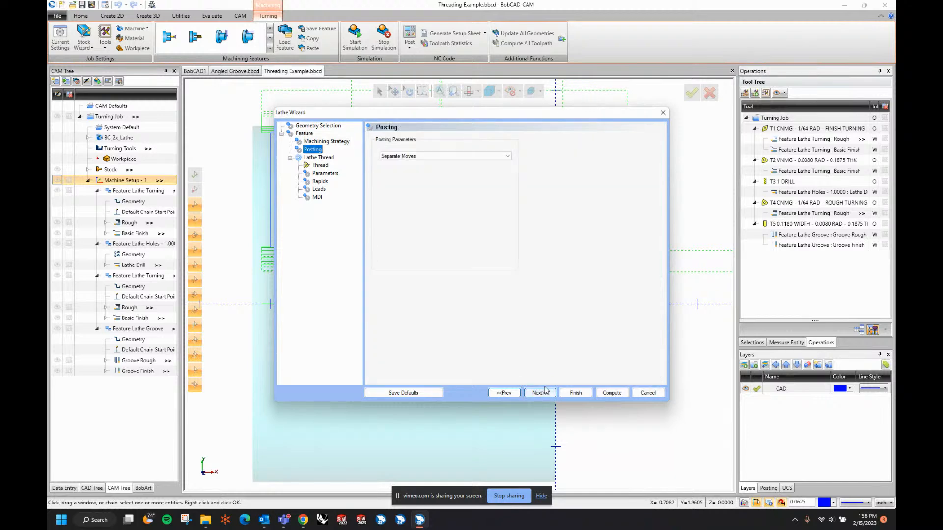
pyautogui.click(464, 157)
pyautogui.click(463, 169)
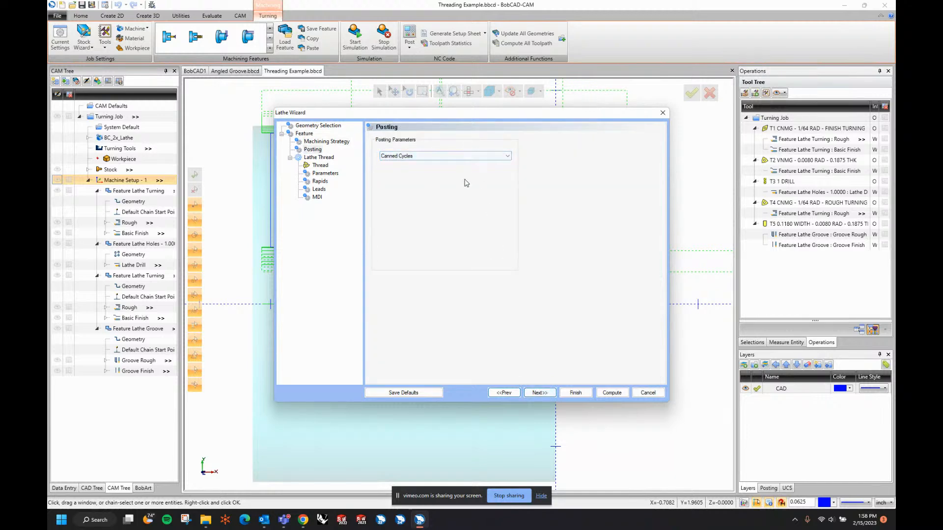
pyautogui.click(540, 393)
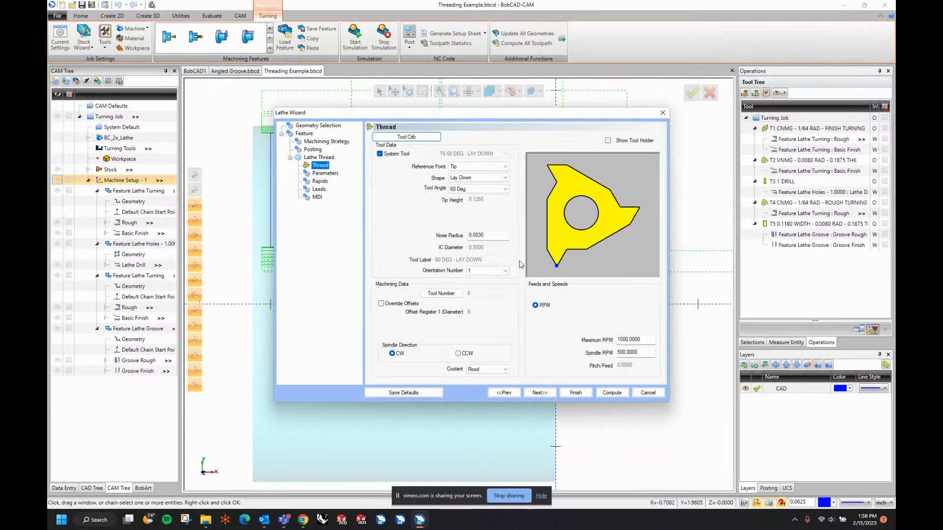
# - Set the threading tool's shape to Top Notch with a 60 Deg tool angle and show its tool holder
pyautogui.click(472, 178)
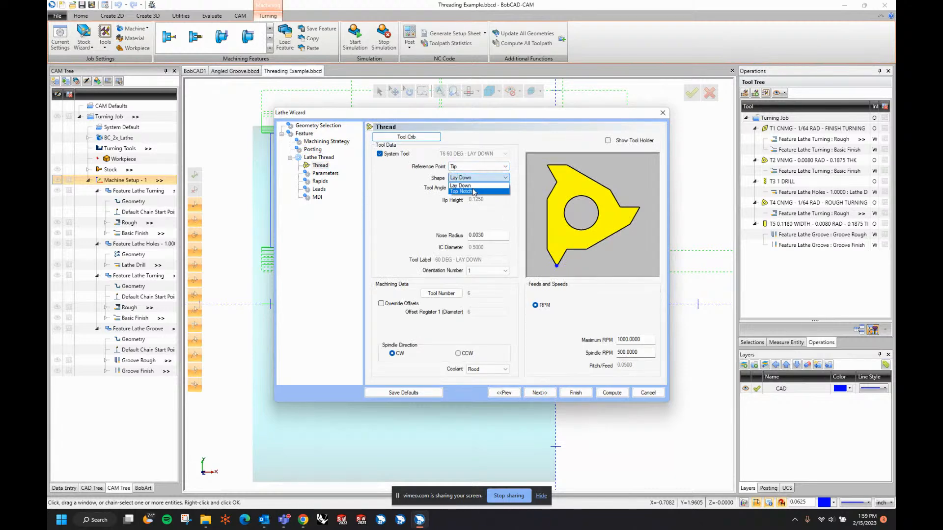
pyautogui.click(474, 192)
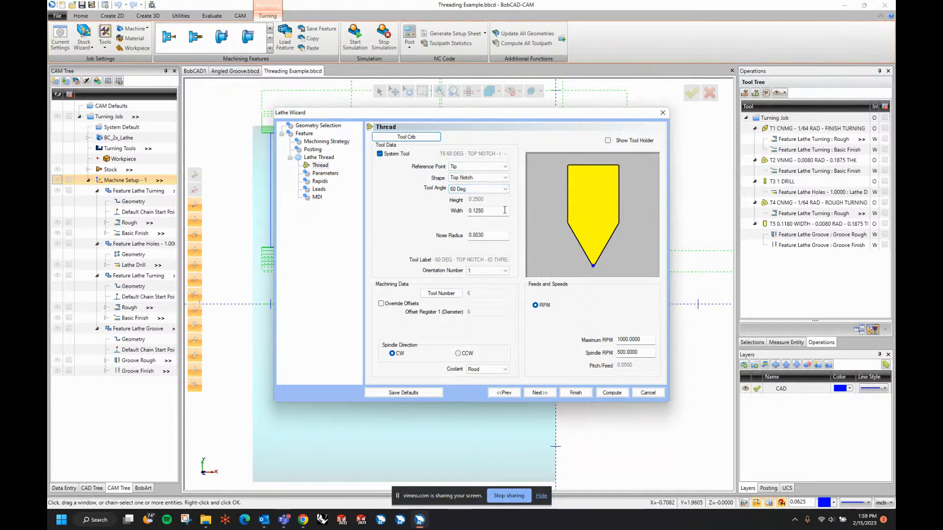
pyautogui.click(481, 189)
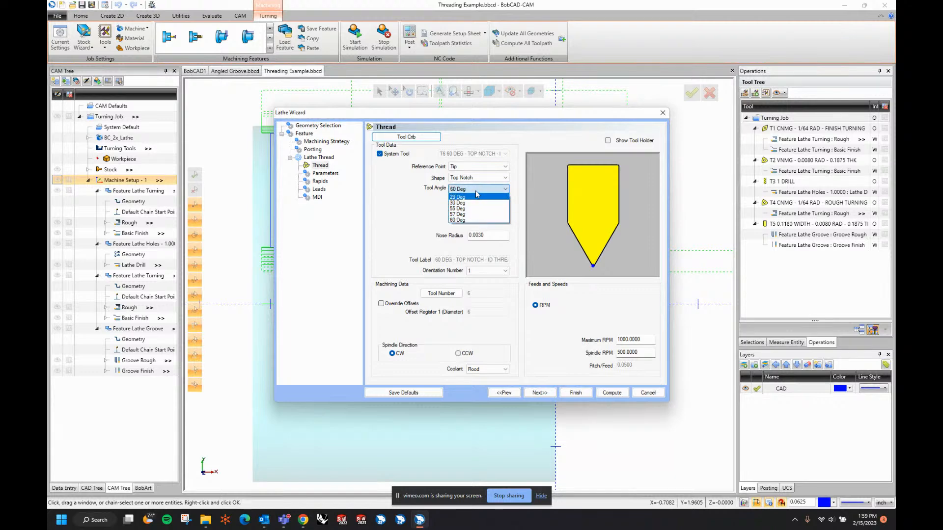
pyautogui.click(474, 220)
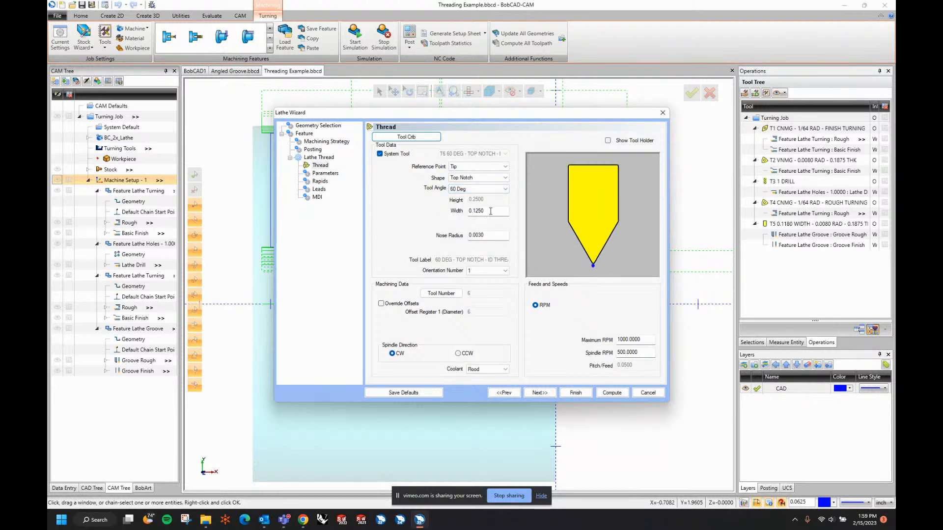
pyautogui.doubleClick(490, 211)
pyautogui.click(608, 141)
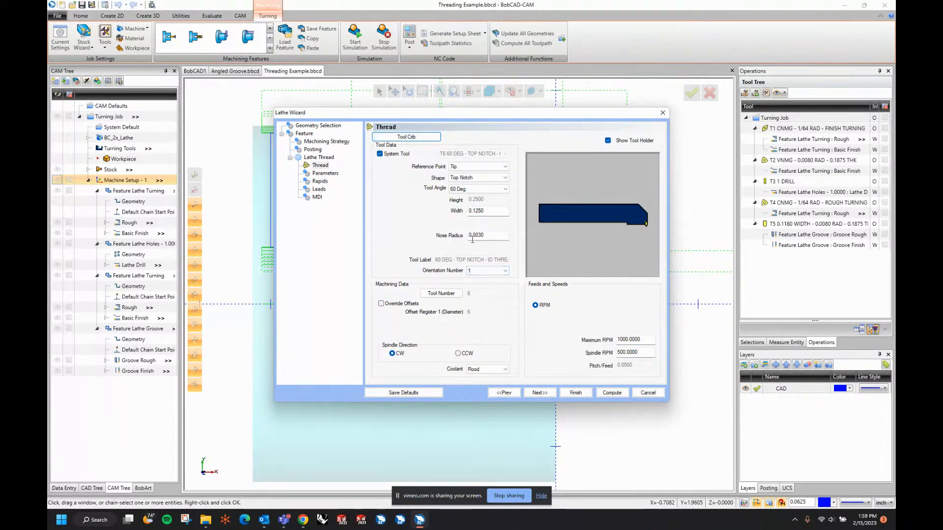
# - Add the 60 DEG - TOP NOTCH tool from the tool library for the thread operation and hide its tool holder
pyautogui.click(411, 137)
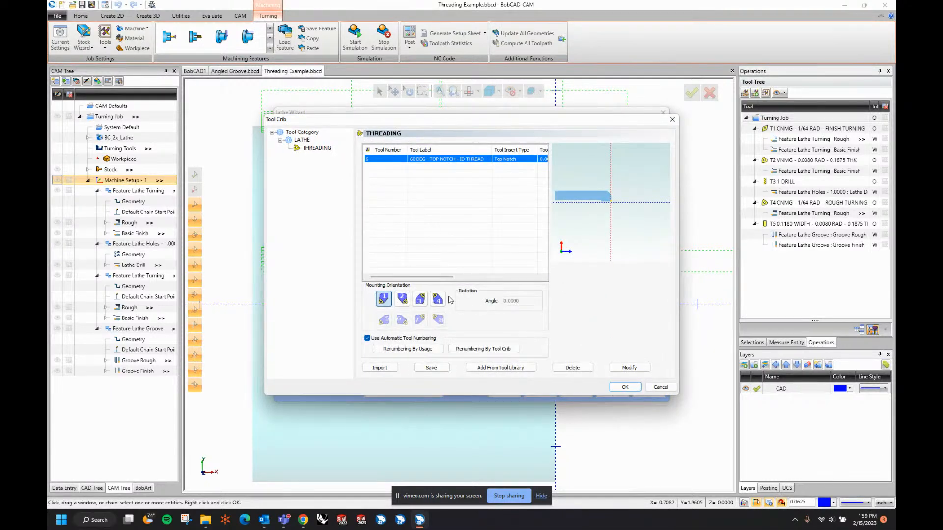
pyautogui.click(501, 367)
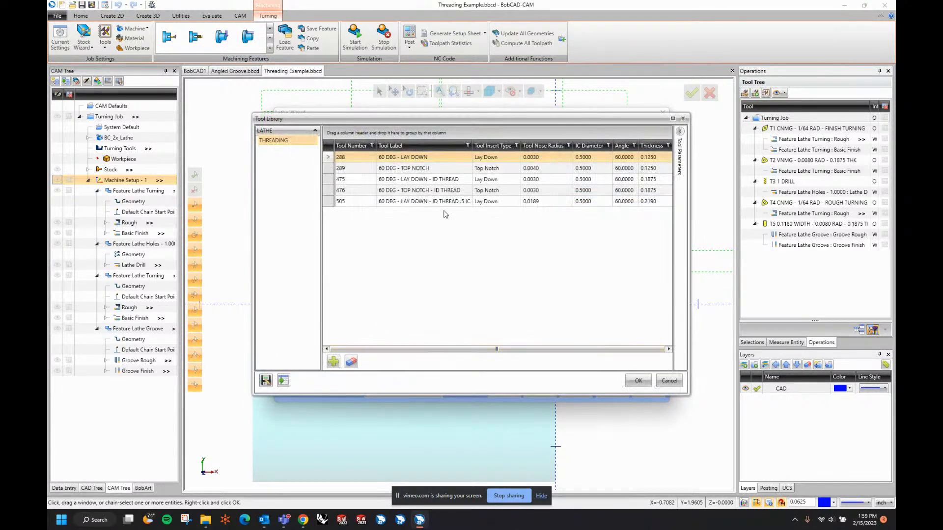
pyautogui.click(415, 168)
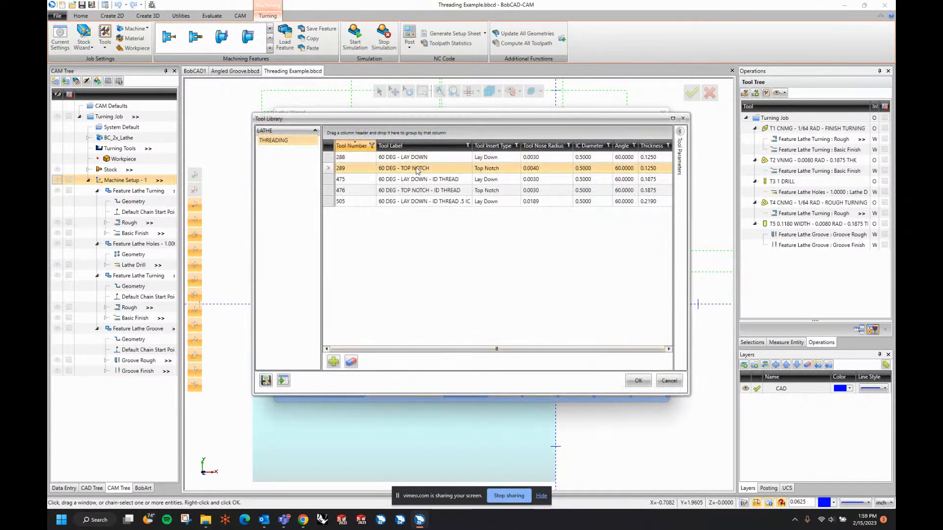
pyautogui.click(638, 381)
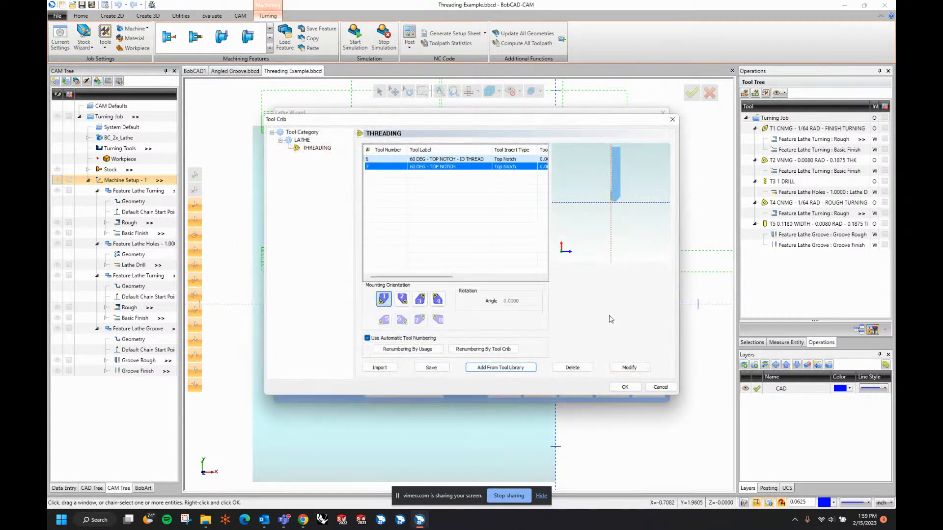
pyautogui.click(624, 386)
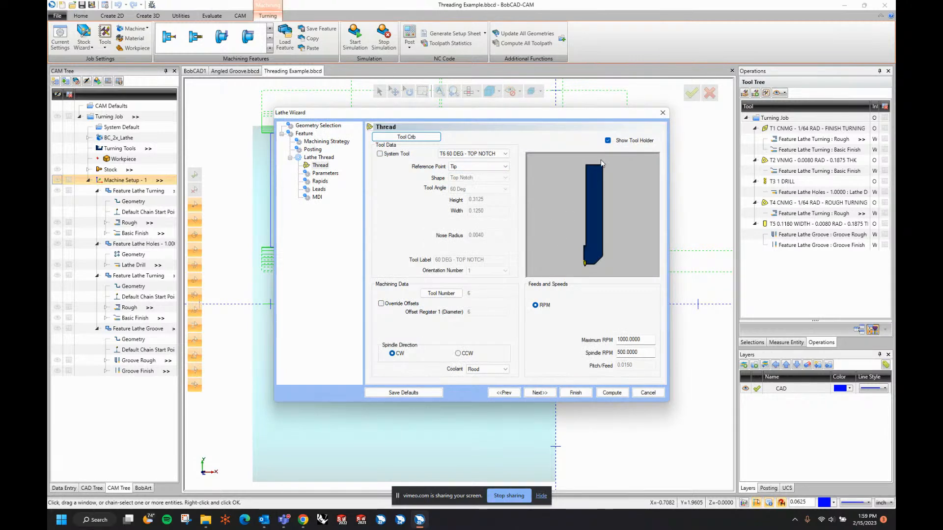
pyautogui.click(608, 140)
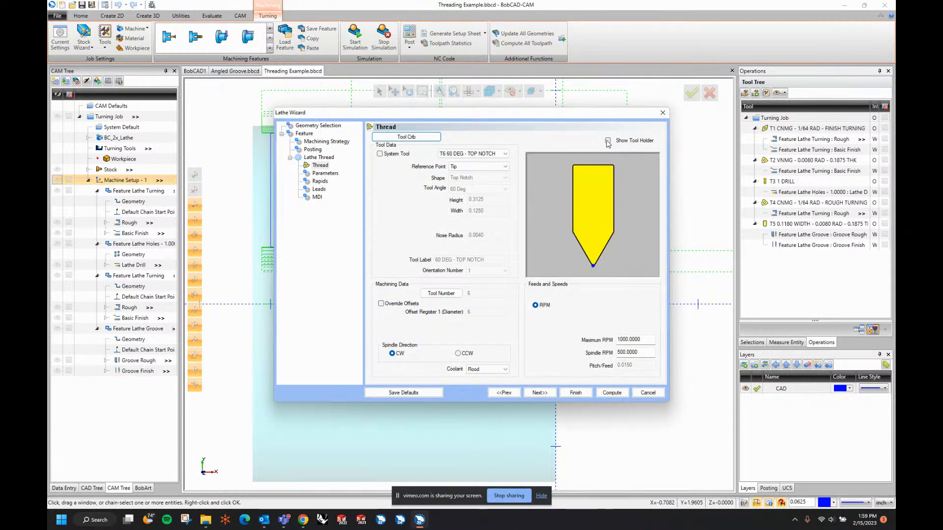
# - Set the thread parameters to 18 threads per unit
pyautogui.click(549, 393)
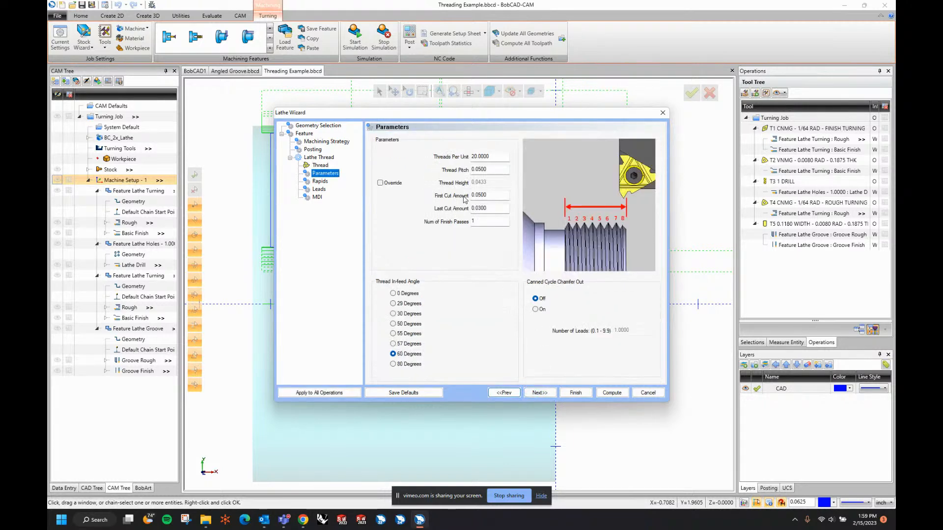
pyautogui.doubleClick(491, 157)
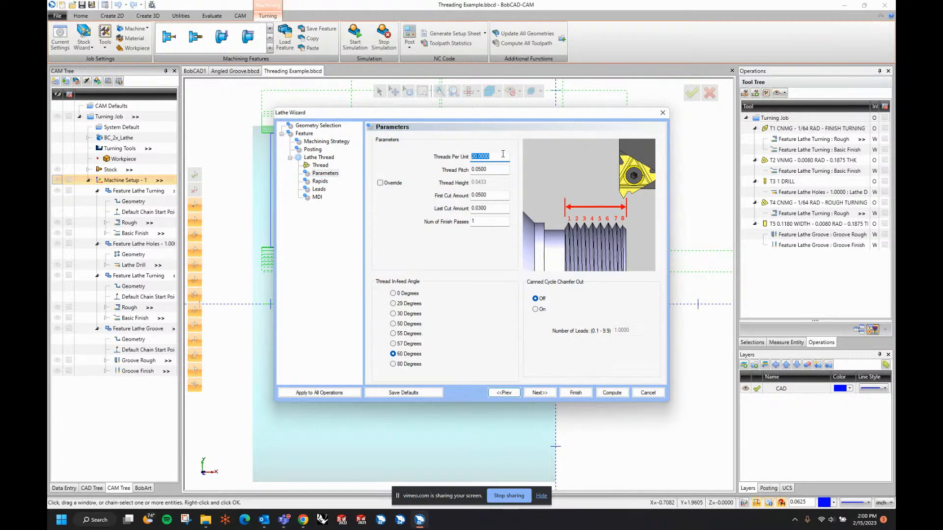
pyautogui.write('18')
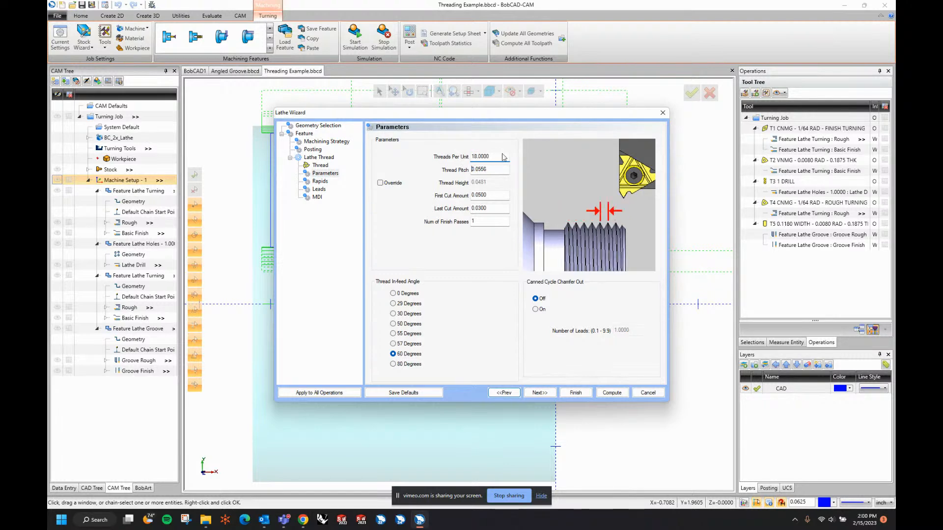
pyautogui.press('Tab')
pyautogui.moveTo(499, 168); pyautogui.dragTo(458, 170)
pyautogui.click(380, 183)
pyautogui.moveTo(470, 184); pyautogui.dragTo(490, 193)
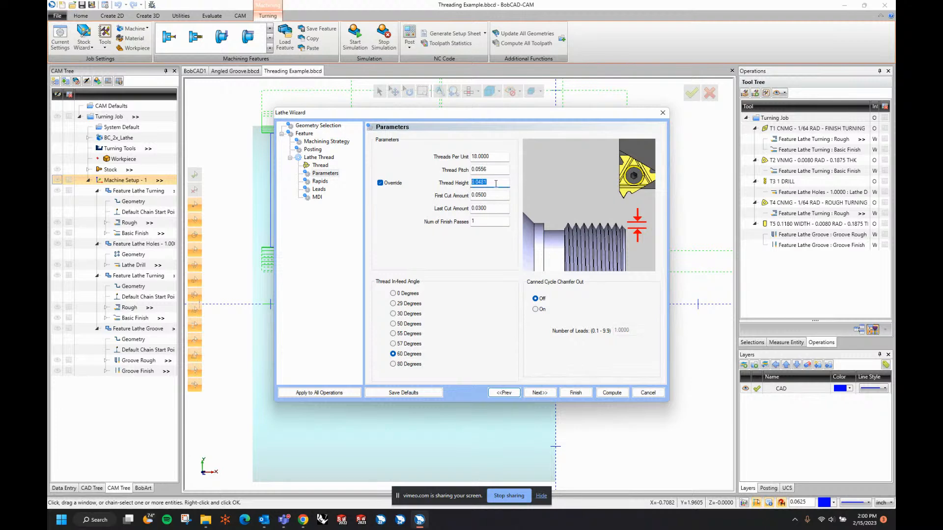
pyautogui.click(382, 185)
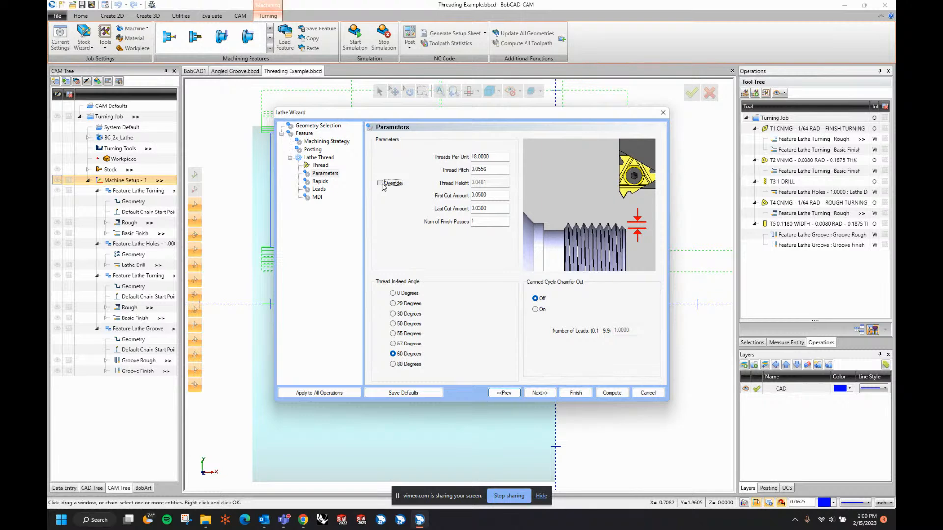
# - Keep one finish pass and the 60 Degrees thread in-feed angle
pyautogui.click(496, 221)
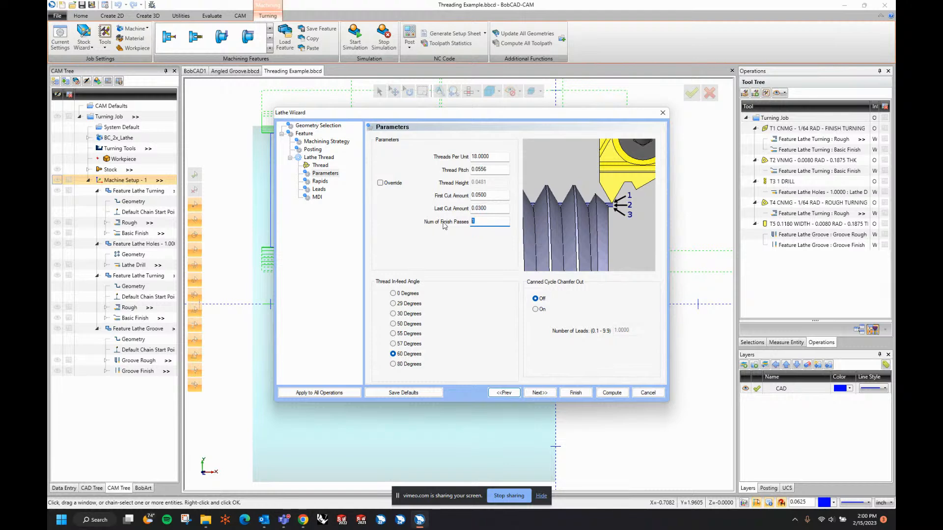
pyautogui.doubleClick(494, 221)
pyautogui.click(417, 354)
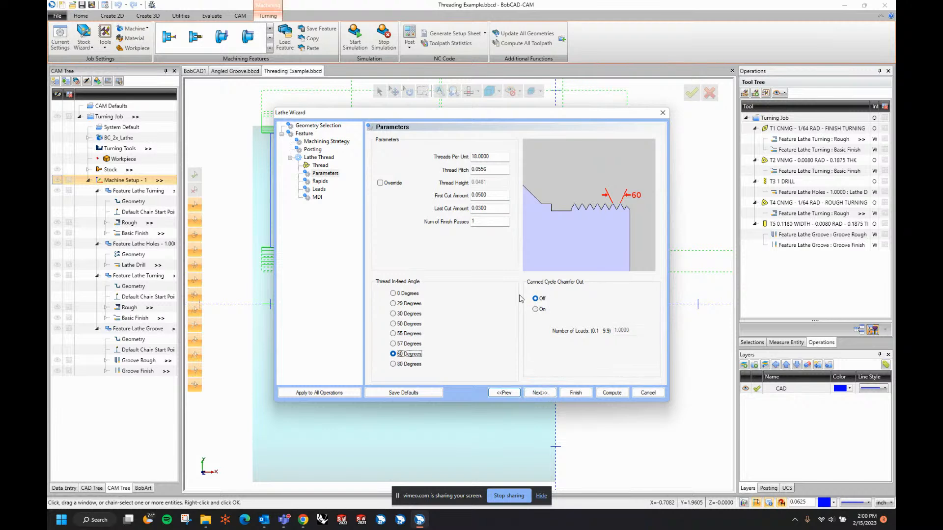
# - Review the thread operation's exit rapid options
pyautogui.click(539, 393)
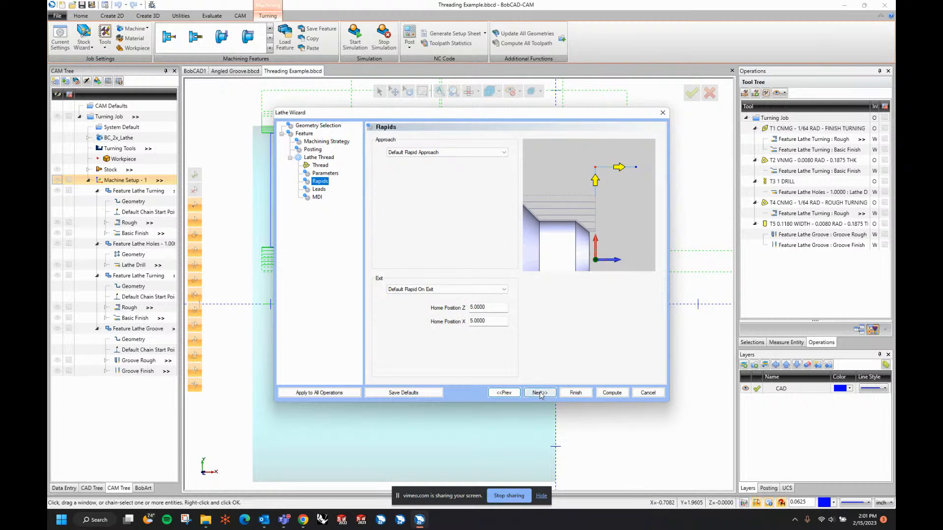
pyautogui.click(467, 289)
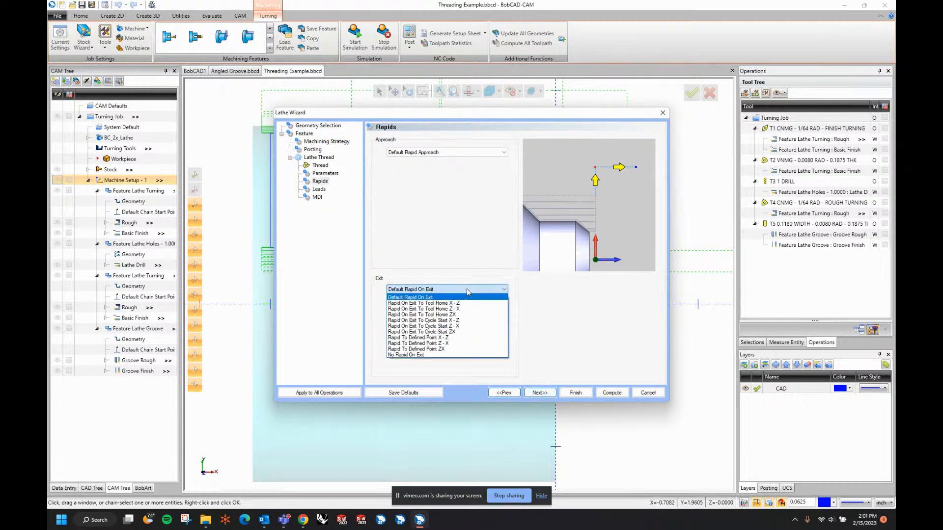
pyautogui.click(509, 354)
# - Set the thread's lead-in to 0.1 and its lead-out to 0.06
pyautogui.click(540, 392)
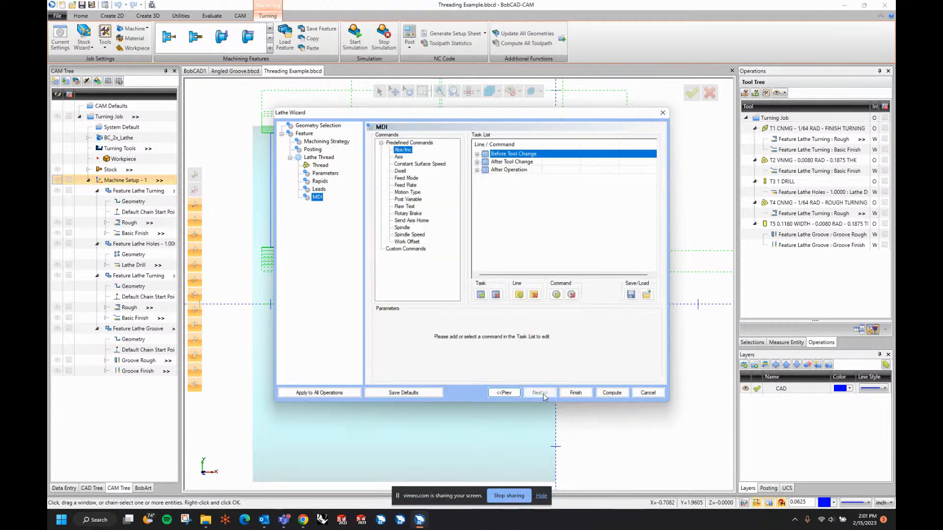
pyautogui.click(509, 394)
pyautogui.doubleClick(490, 161)
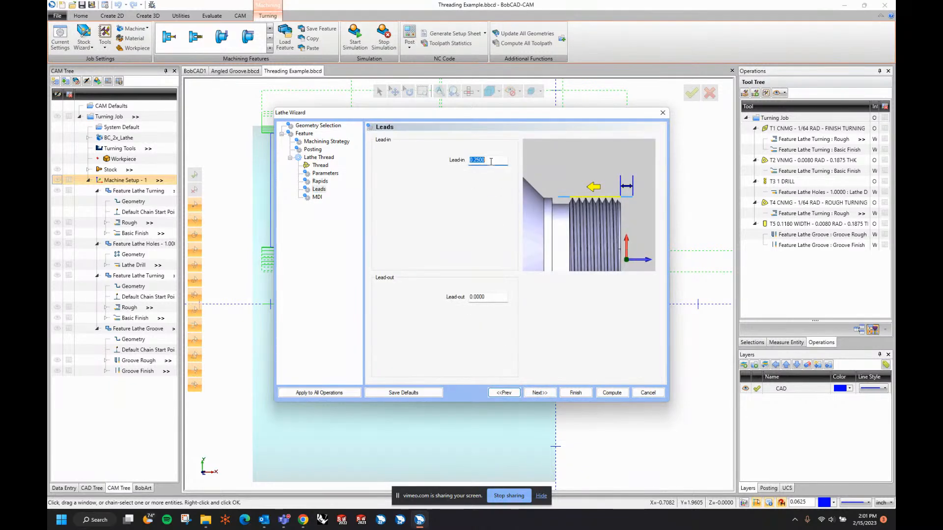
pyautogui.press('BackSpace')
pyautogui.write('.1')
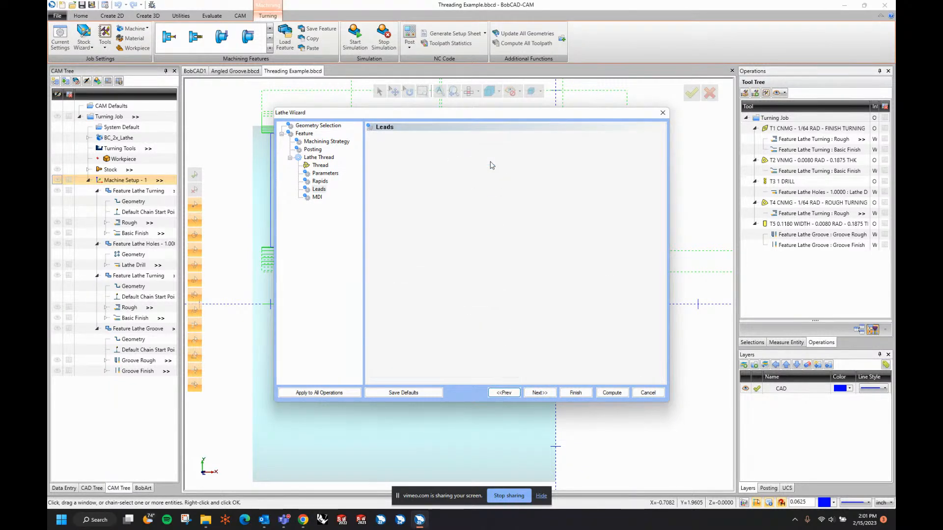
pyautogui.press('Tab')
pyautogui.press('BackSpace')
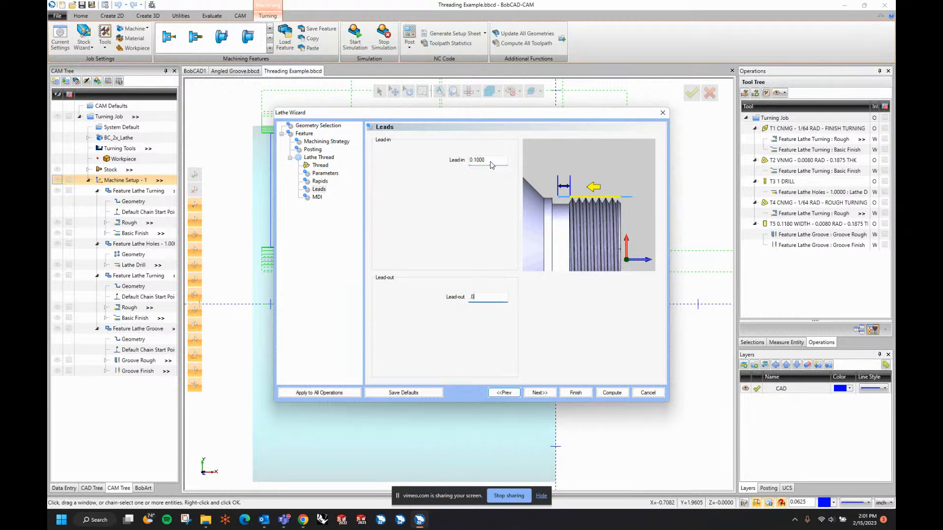
pyautogui.press('Tab')
# - Check the relief groove behind the thread on the part profile and compute the Lathe Thread toolpath
pyautogui.moveTo(445, 117); pyautogui.dragTo(755, 173)
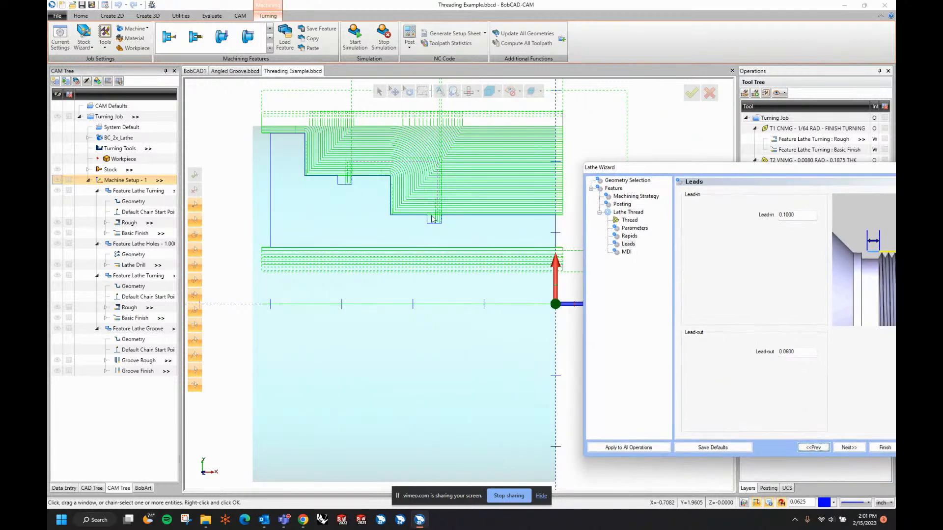
pyautogui.moveTo(679, 170); pyautogui.dragTo(382, 122)
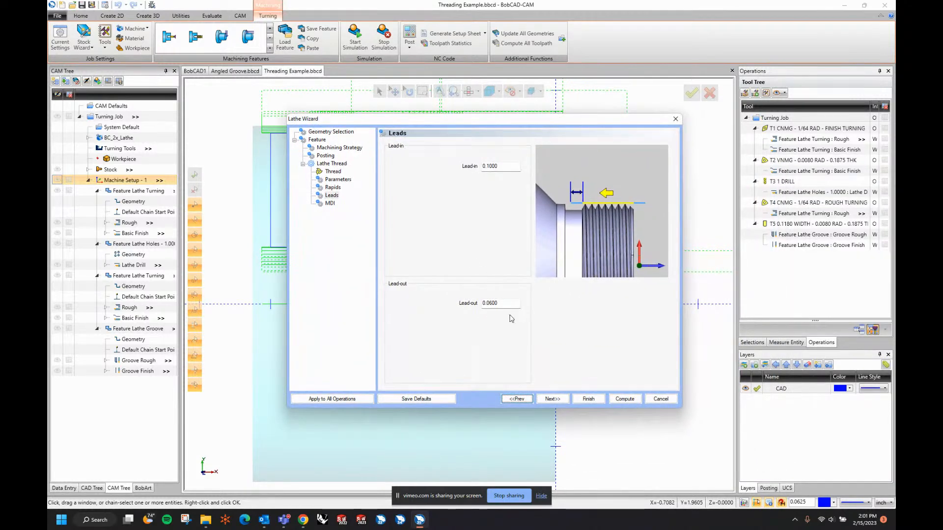
pyautogui.click(548, 399)
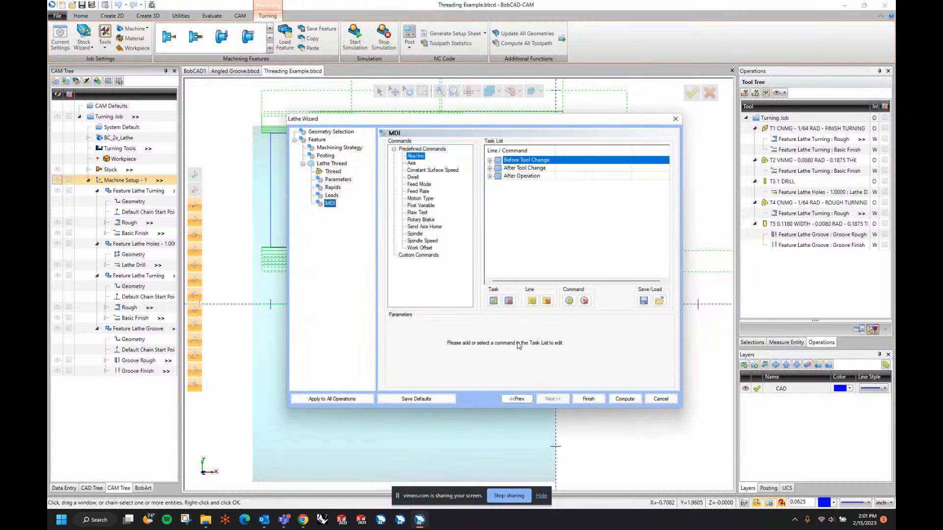
pyautogui.click(624, 399)
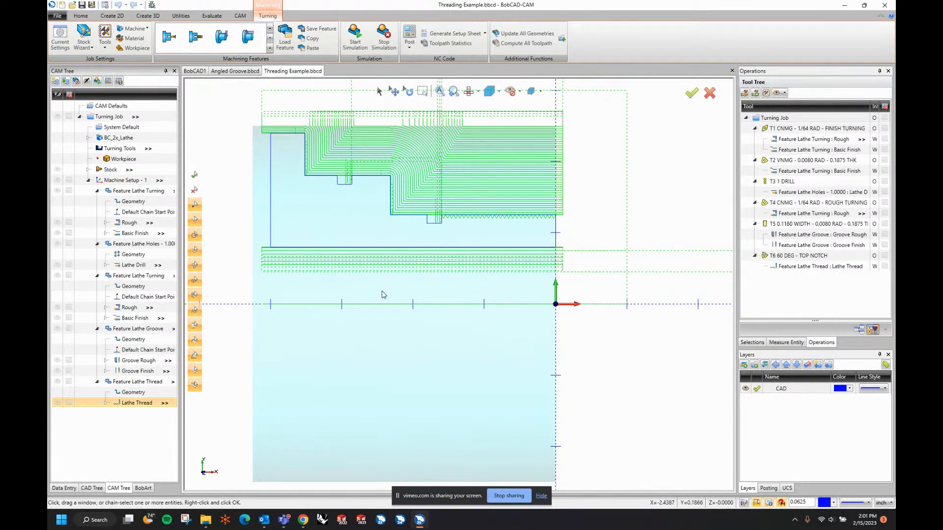
# - Simulate the lathe thread operation on the turned part from the front view and close the simulation
pyautogui.click(357, 43)
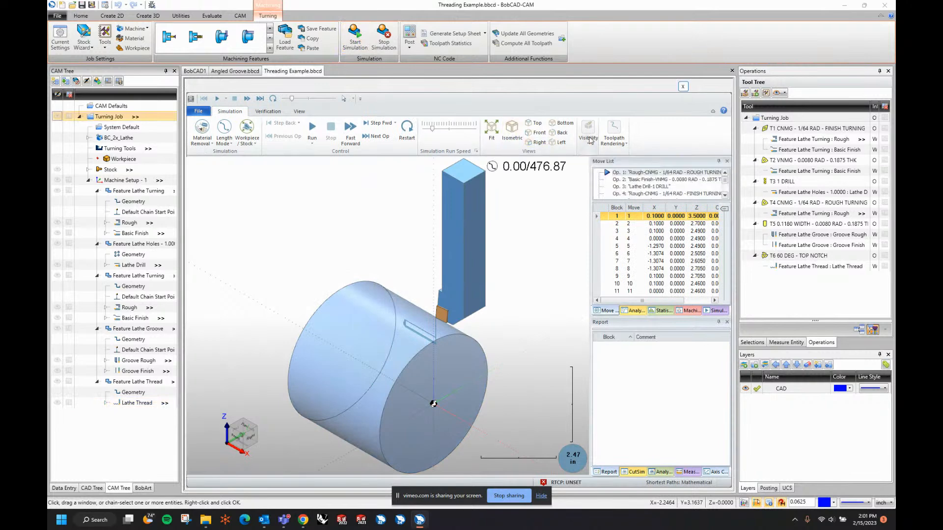
pyautogui.scroll(-2, 627, 183)
pyautogui.doubleClick(634, 193)
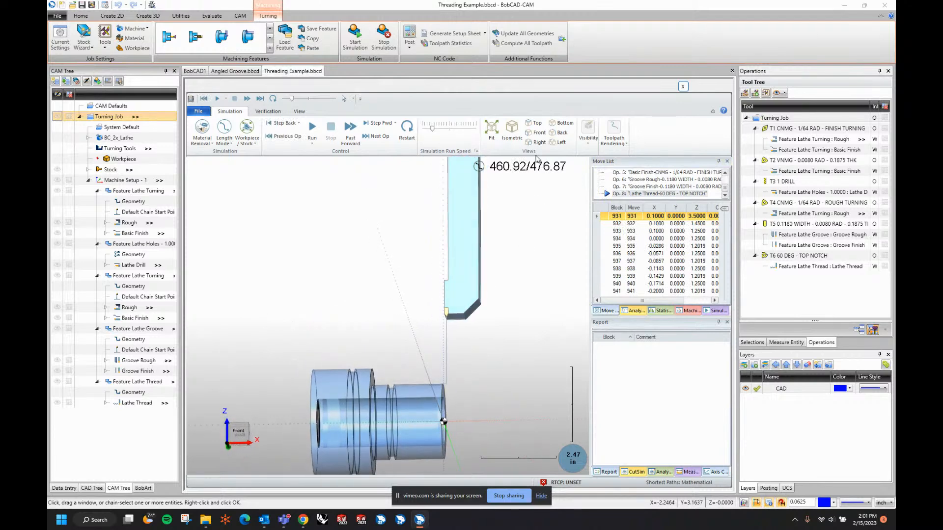
pyautogui.click(536, 134)
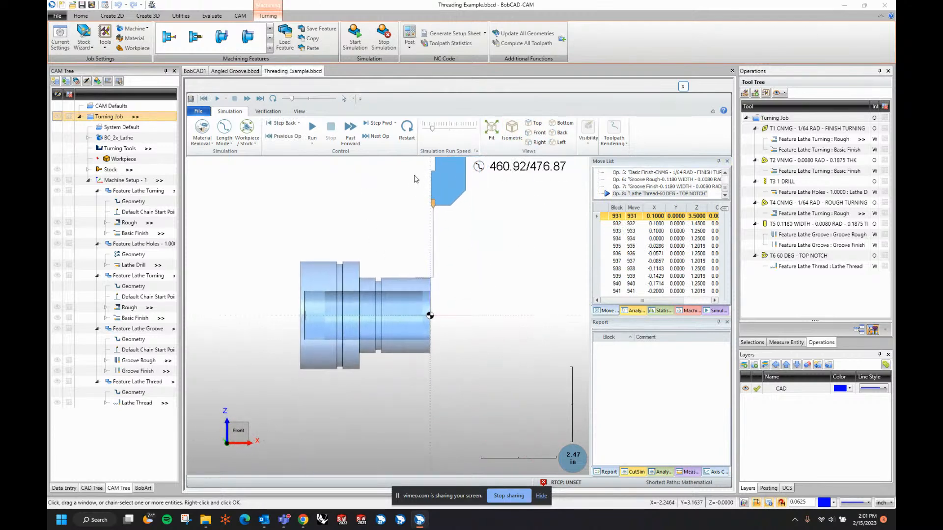
pyautogui.click(313, 129)
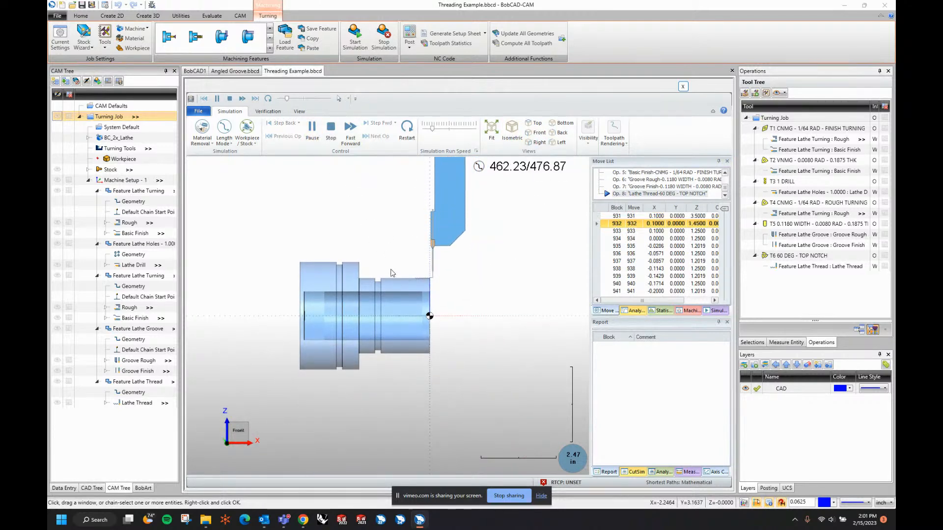
pyautogui.scroll(4, 396, 291)
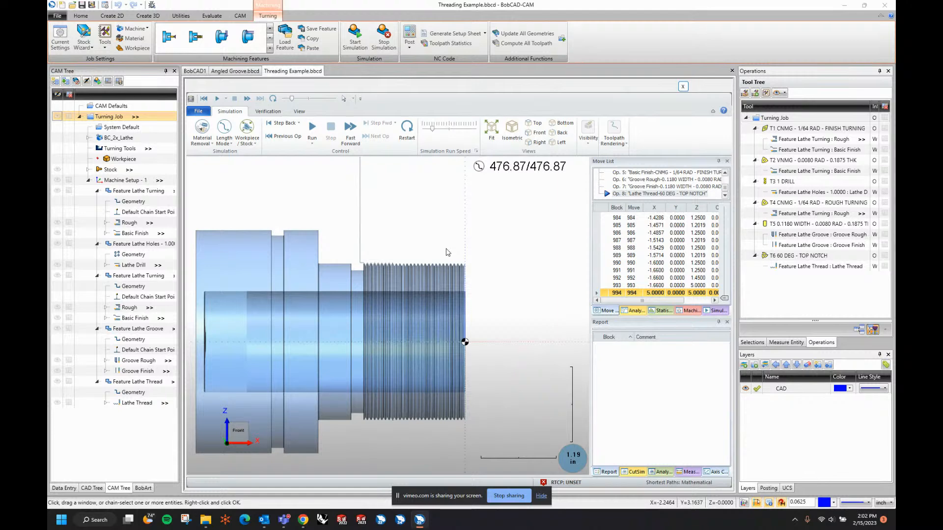
pyautogui.click(681, 86)
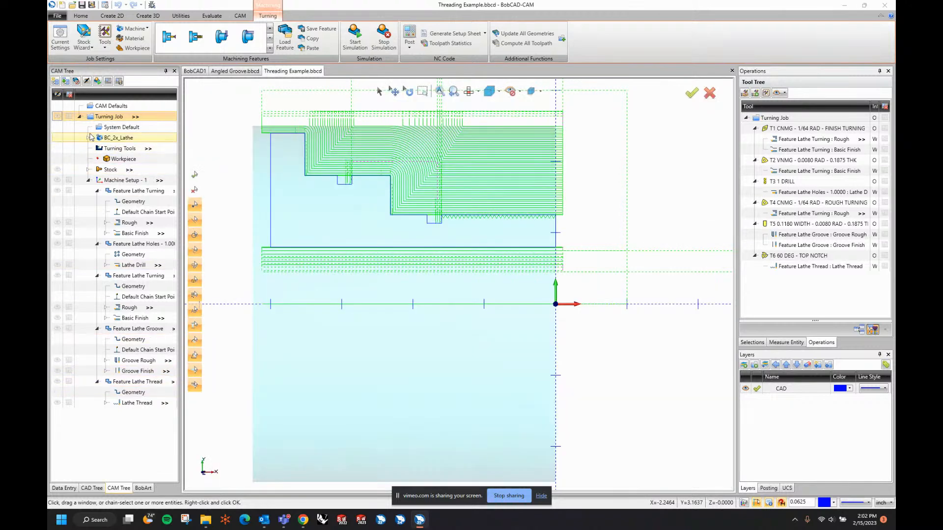
# - Post only the Lathe Thread operation with the BC_Single_Line post and check the D value in its G76 line
pyautogui.click(89, 138)
pyautogui.click(122, 148)
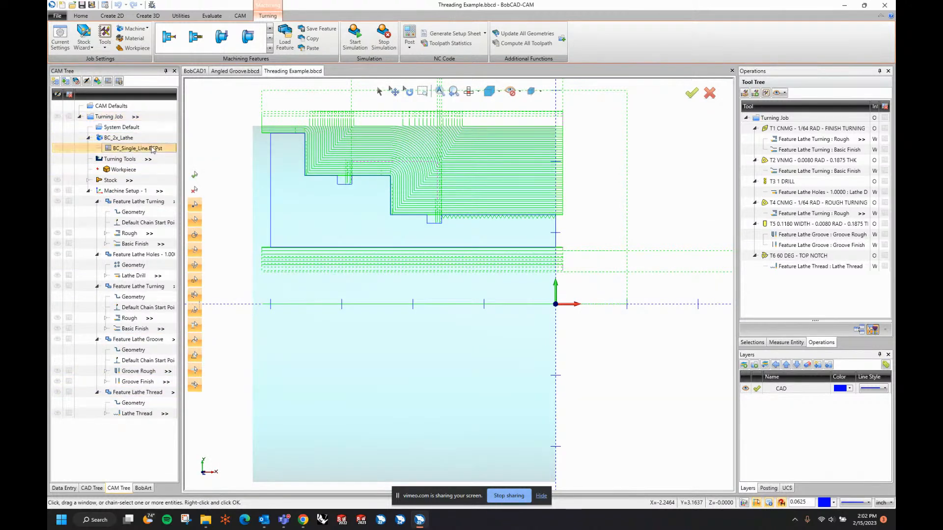
pyautogui.rightClick(139, 413)
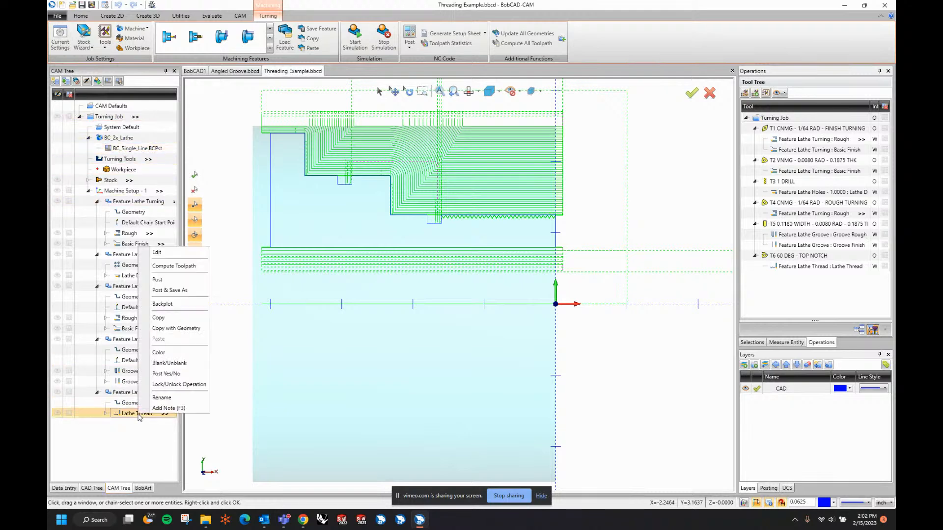
pyautogui.click(158, 279)
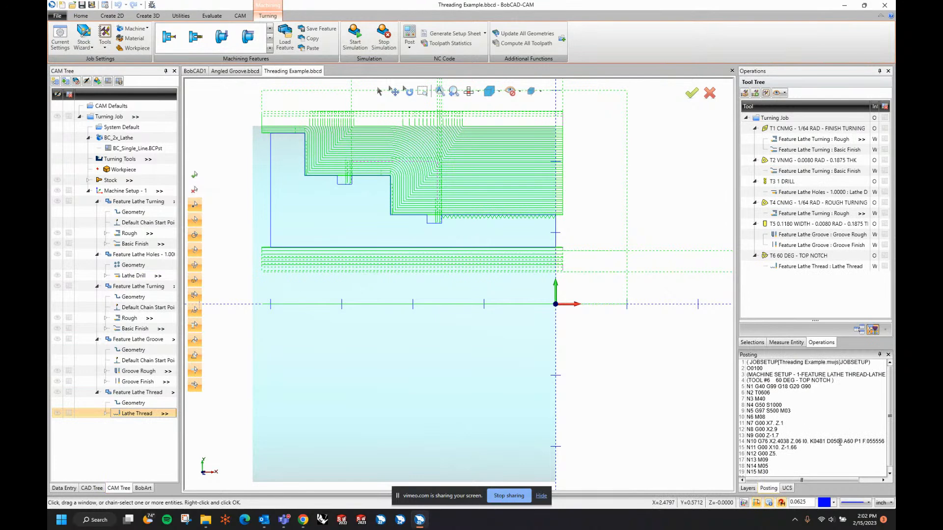
pyautogui.moveTo(841, 441); pyautogui.dragTo(827, 442)
pyautogui.click(831, 435)
# - Change the lathe's post processor to Haas_Lathe
pyautogui.click(137, 148)
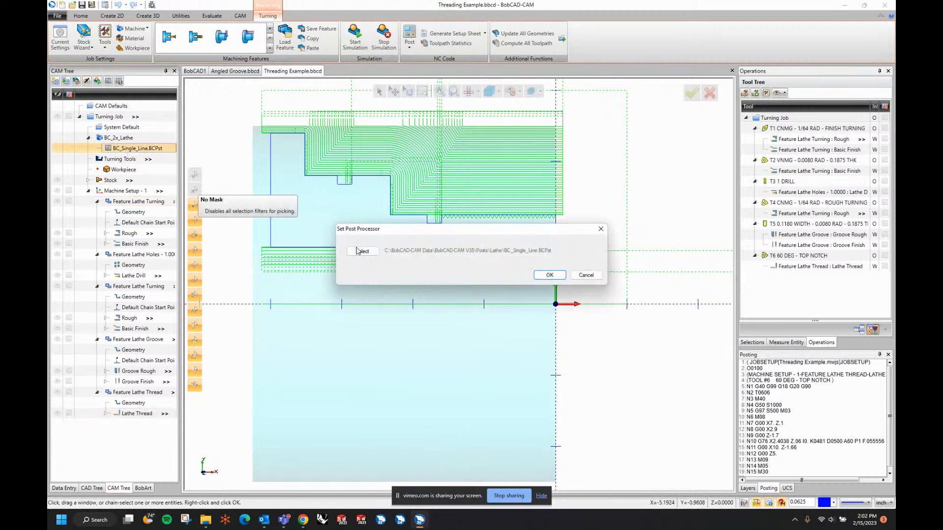
pyautogui.click(360, 251)
pyautogui.click(491, 401)
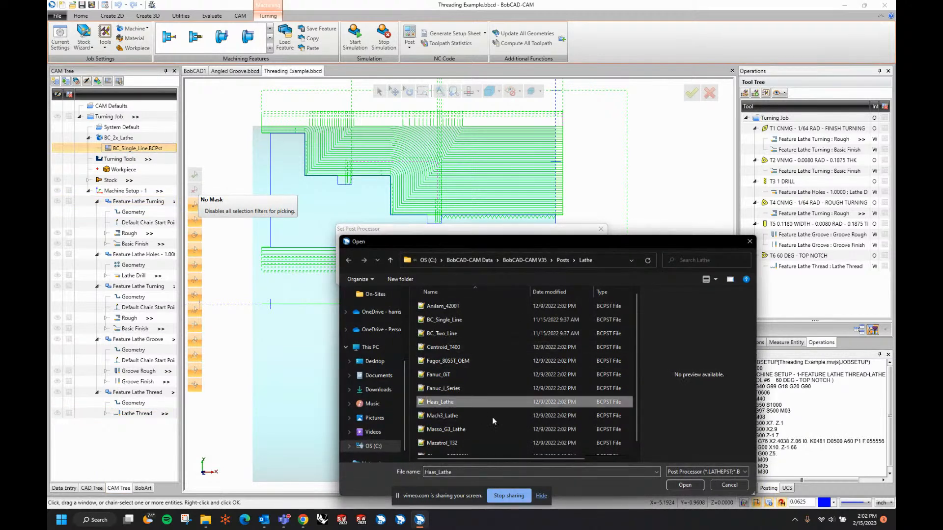
pyautogui.click(685, 485)
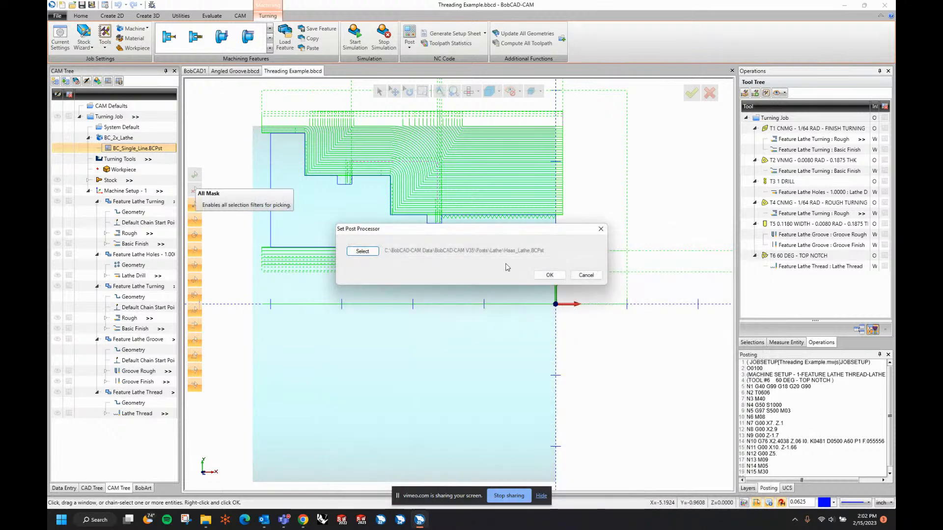
pyautogui.click(549, 275)
# - Post the whole turning job with the new post processor, followed by only the Lathe Thread operation
pyautogui.rightClick(118, 116)
pyautogui.click(128, 134)
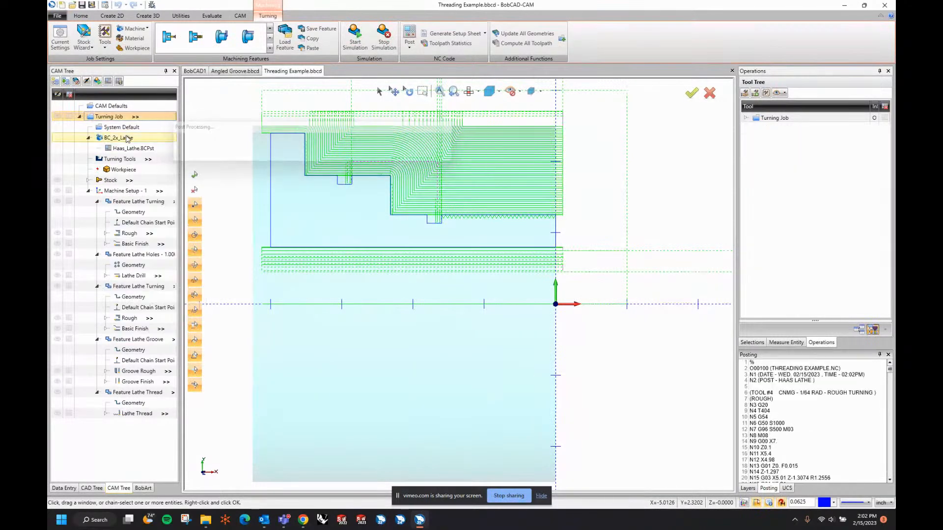
pyautogui.rightClick(138, 420)
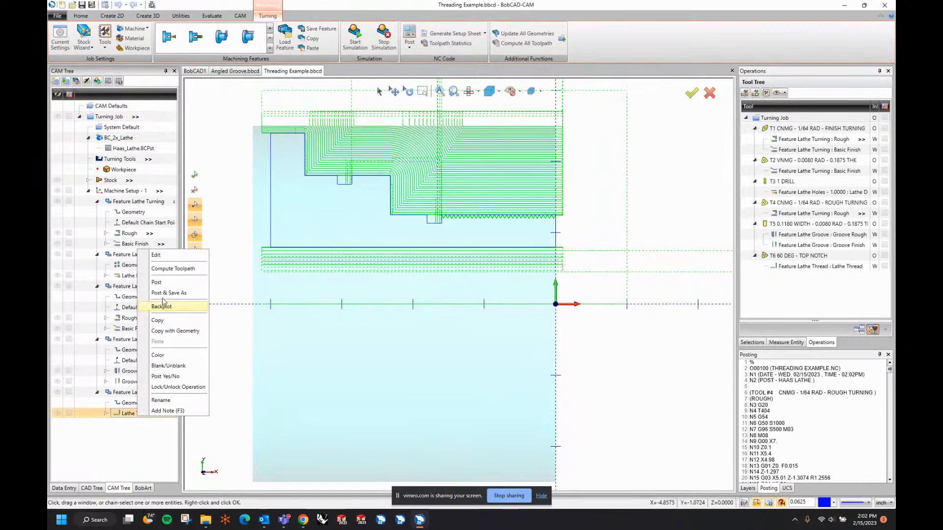
pyautogui.click(163, 283)
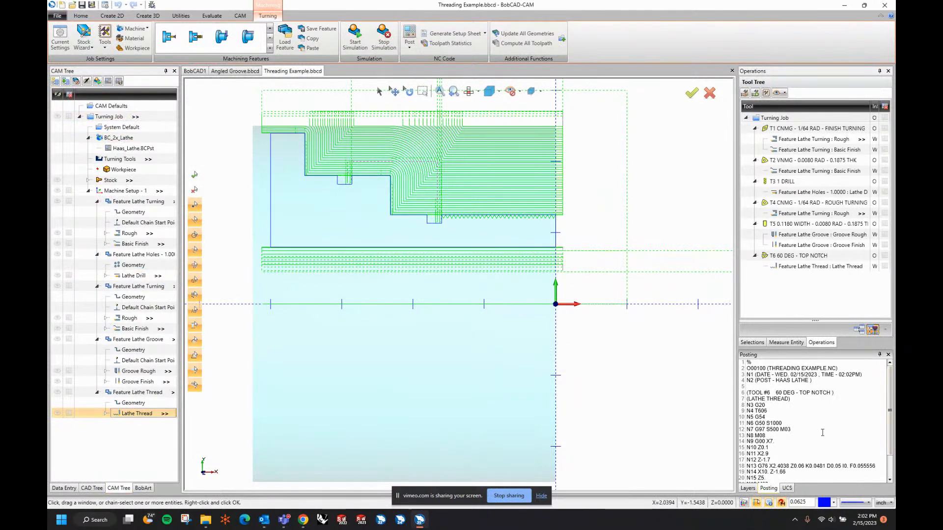
# - Examine the D and Z values in the G76 threading line and the Z value of the following retract move
pyautogui.scroll(-2, 838, 442)
pyautogui.moveTo(840, 438); pyautogui.dragTo(827, 438)
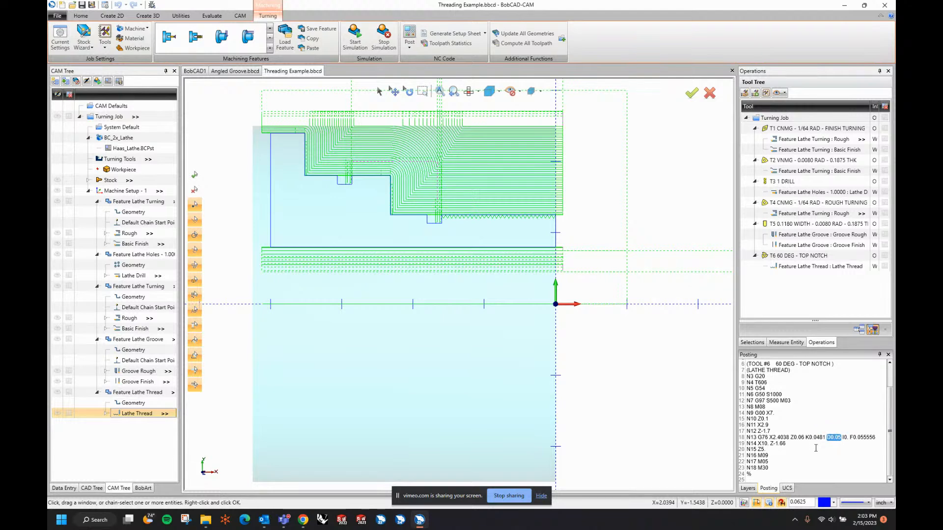
pyautogui.moveTo(805, 438); pyautogui.dragTo(794, 438)
pyautogui.click(804, 445)
pyautogui.doubleClick(777, 444)
# - Collapse all five machining features under Machine Setup - 1 in the CAM tree
pyautogui.click(146, 149)
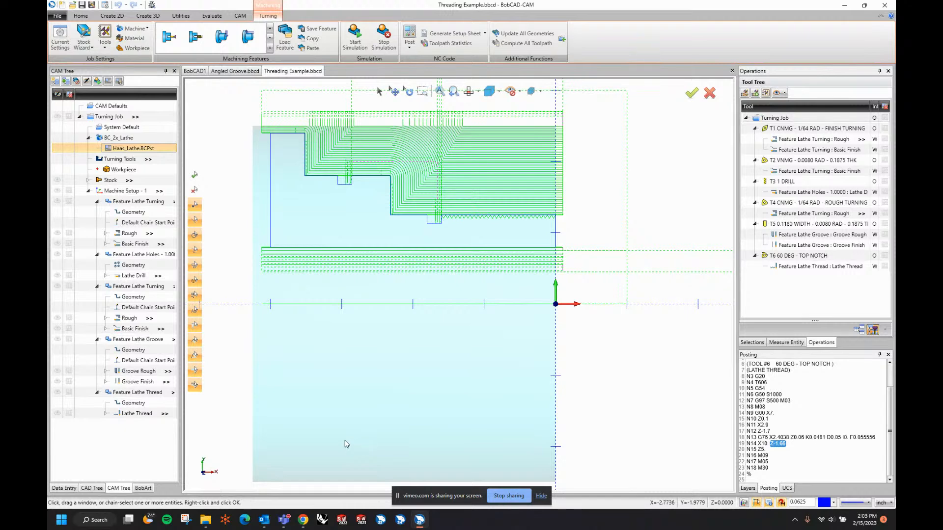
pyautogui.scroll(-2, 573, 329)
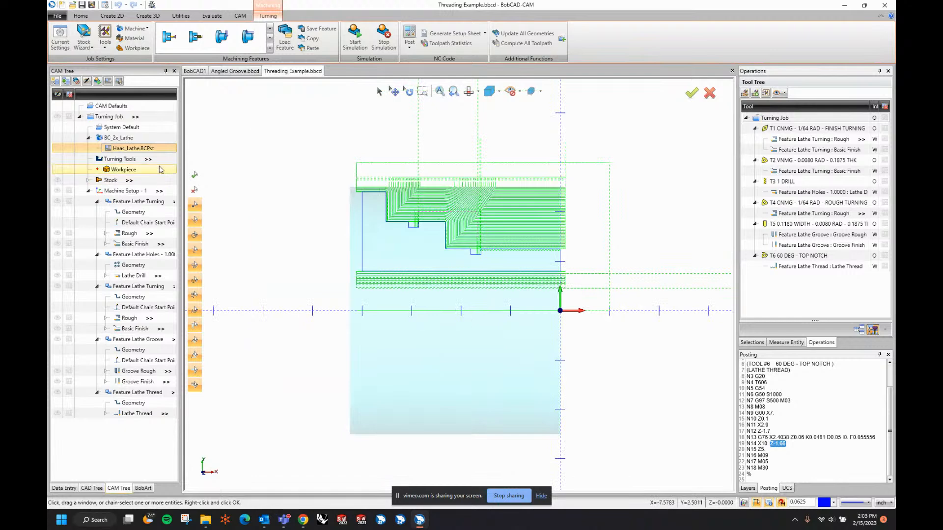
pyautogui.click(97, 392)
pyautogui.click(97, 339)
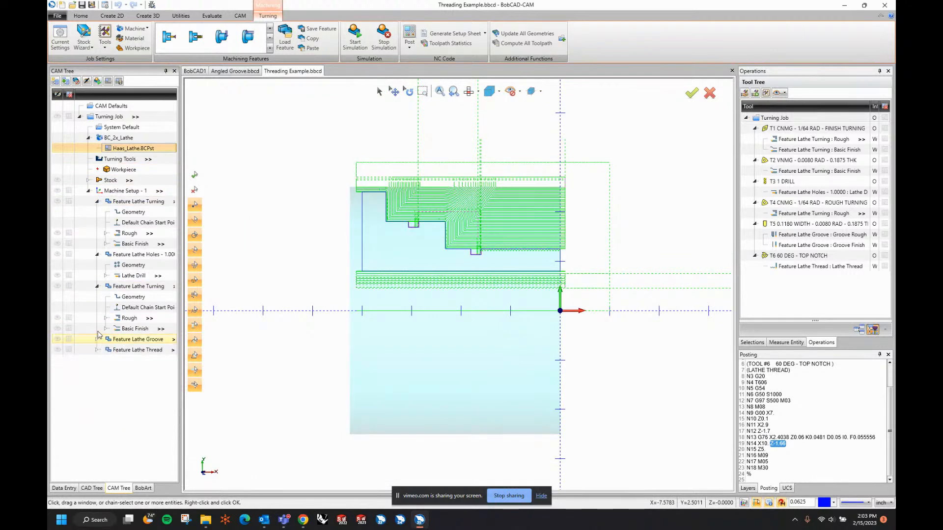
pyautogui.click(97, 286)
pyautogui.click(97, 254)
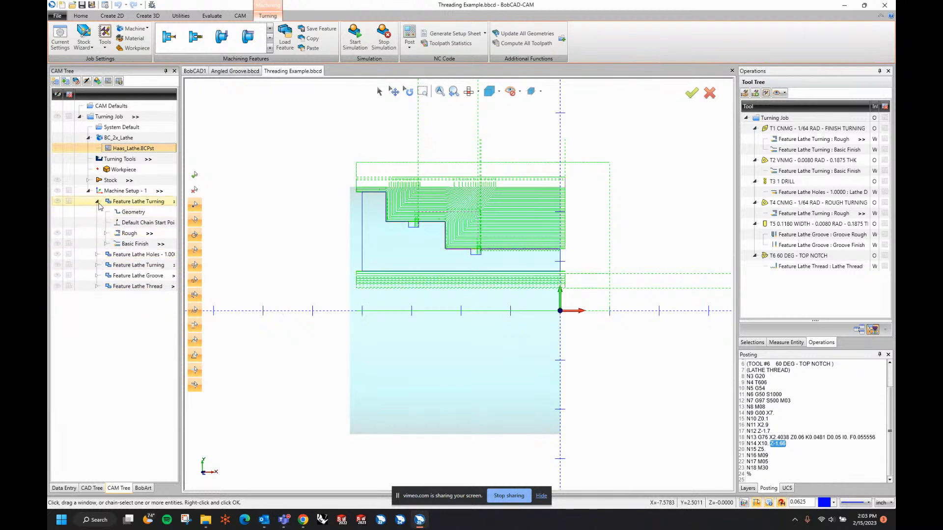
pyautogui.click(97, 202)
# - Add a Lathe Cutoff feature to Machine Setup - 1, positioned at the corner where the part's back face meets the bore
pyautogui.rightClick(127, 191)
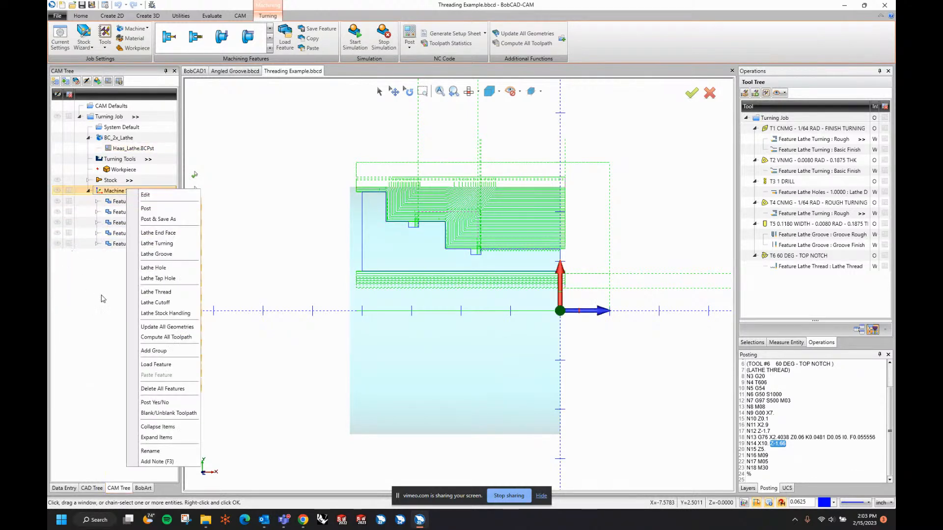
pyautogui.click(156, 302)
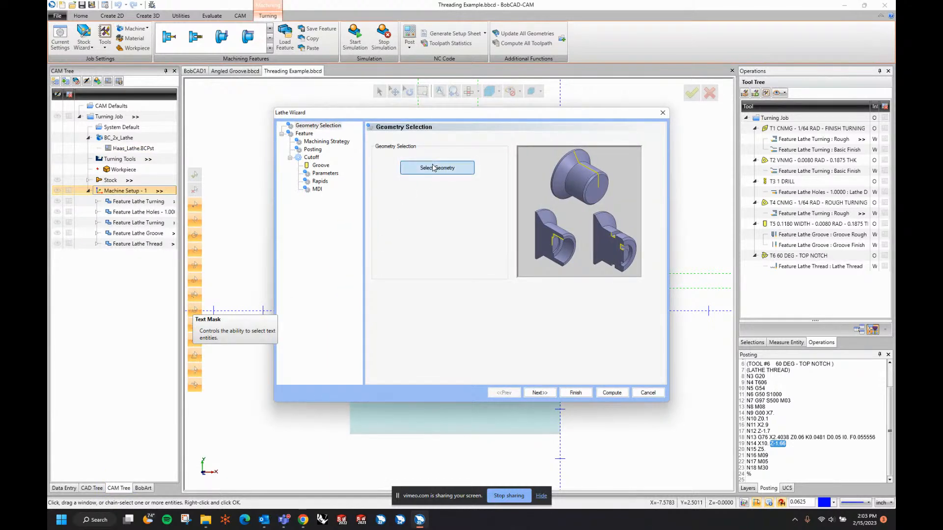
pyautogui.click(439, 168)
pyautogui.click(361, 271)
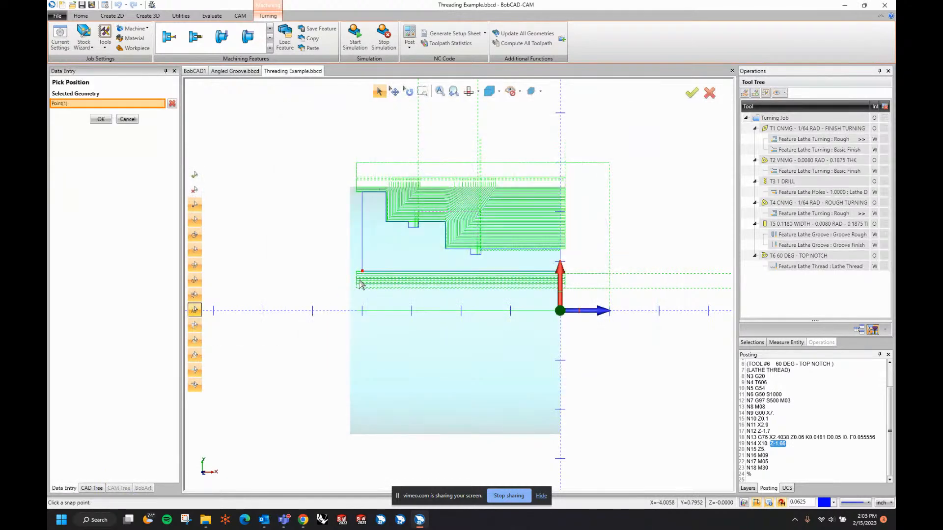
pyautogui.rightClick(290, 213)
pyautogui.click(297, 214)
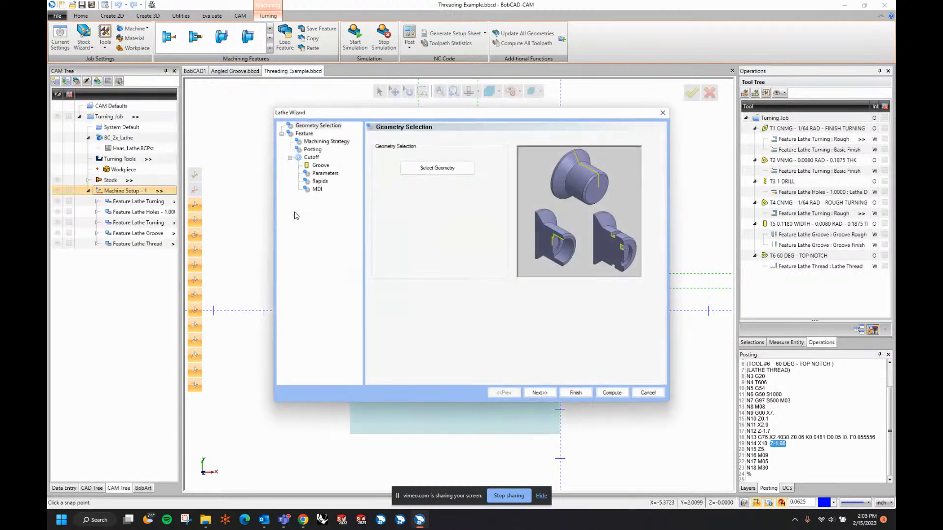
# - Set the cutoff feature's top to a custom value of 2.4000, picked from the part's largest outer diameter
pyautogui.click(545, 397)
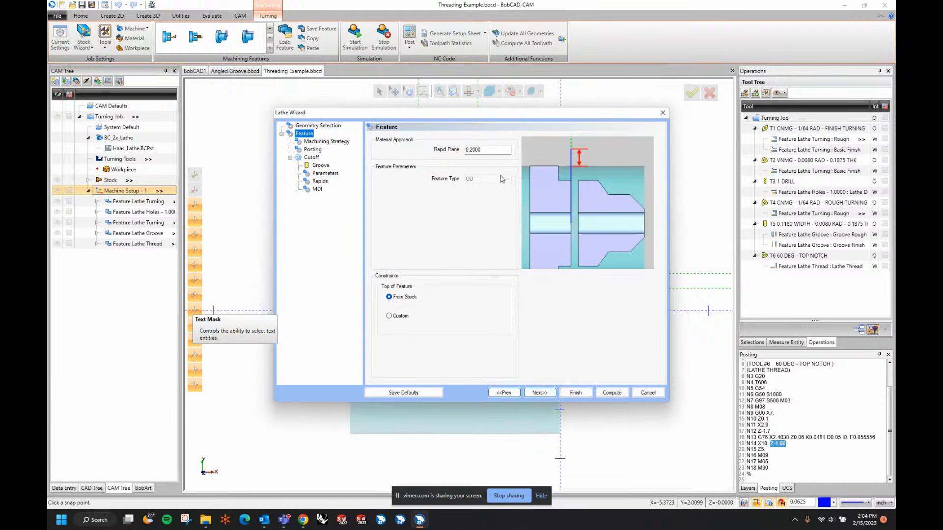
pyautogui.moveTo(495, 112); pyautogui.dragTo(639, 110)
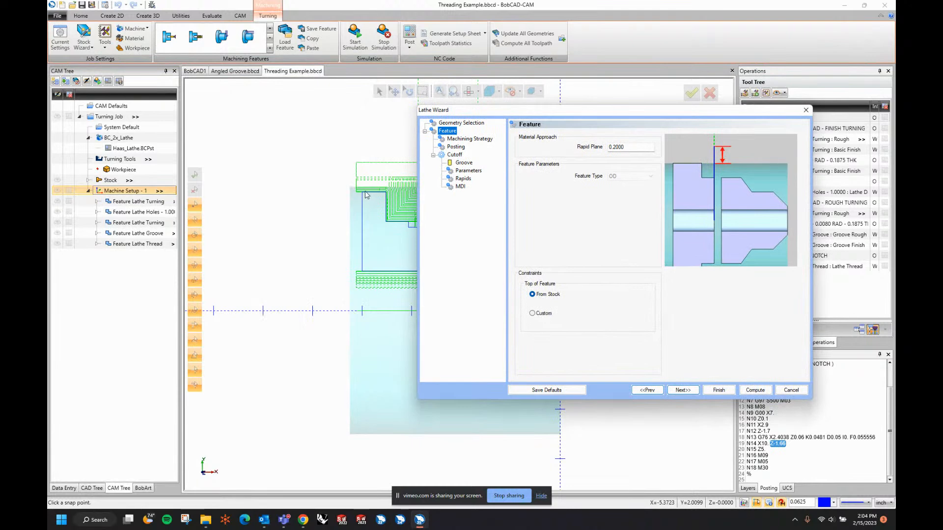
pyautogui.click(533, 313)
pyautogui.click(532, 295)
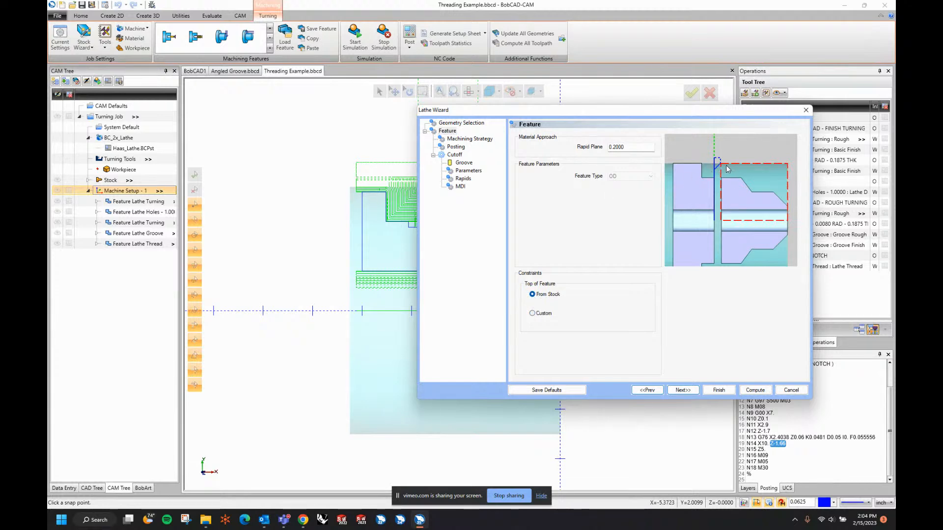
pyautogui.click(541, 317)
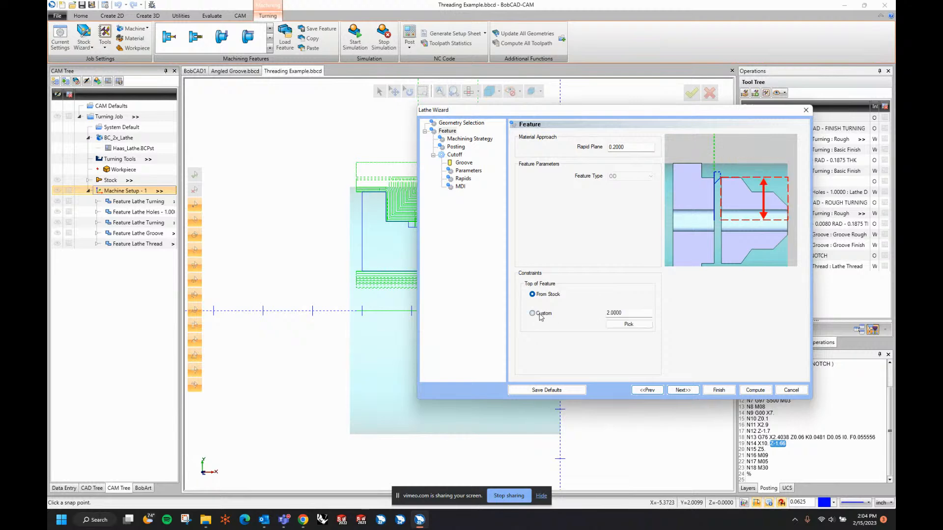
pyautogui.click(629, 324)
pyautogui.click(374, 192)
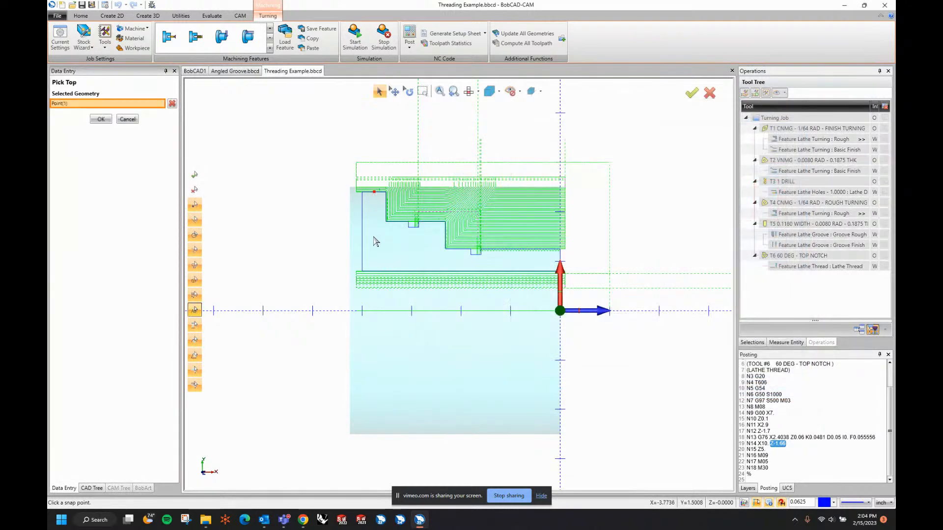
pyautogui.rightClick(290, 237)
pyautogui.click(301, 243)
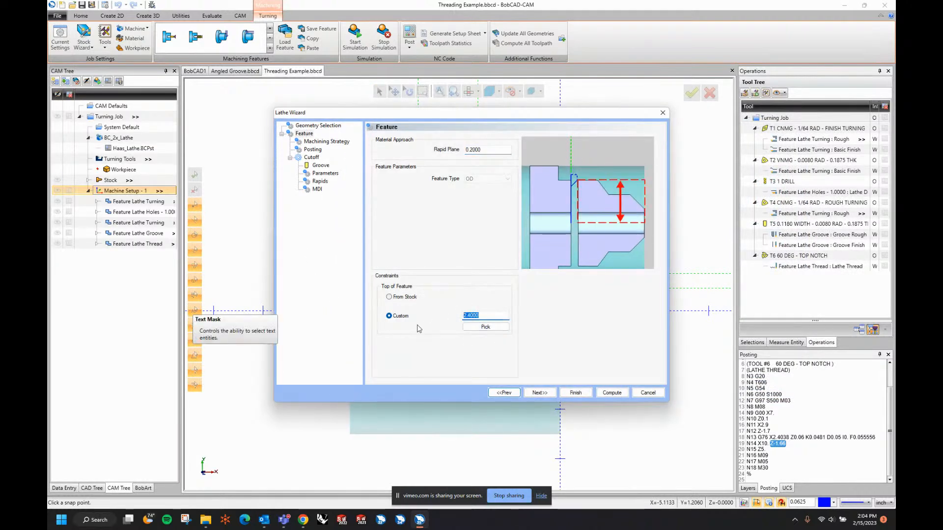
# - Keep the default Cutoff strategy and Separate Moves posting, and open the tool library for the crib's cutoff category
pyautogui.click(535, 393)
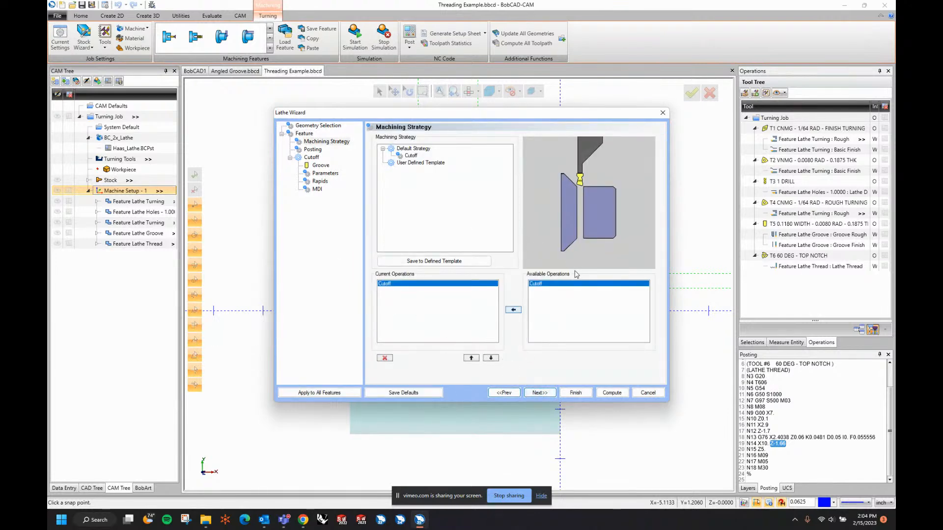
pyautogui.click(540, 396)
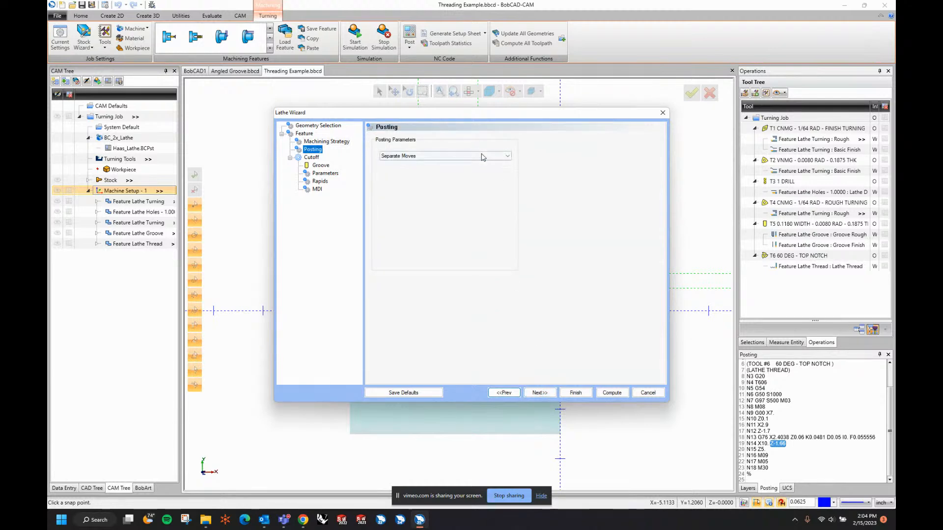
pyautogui.click(540, 393)
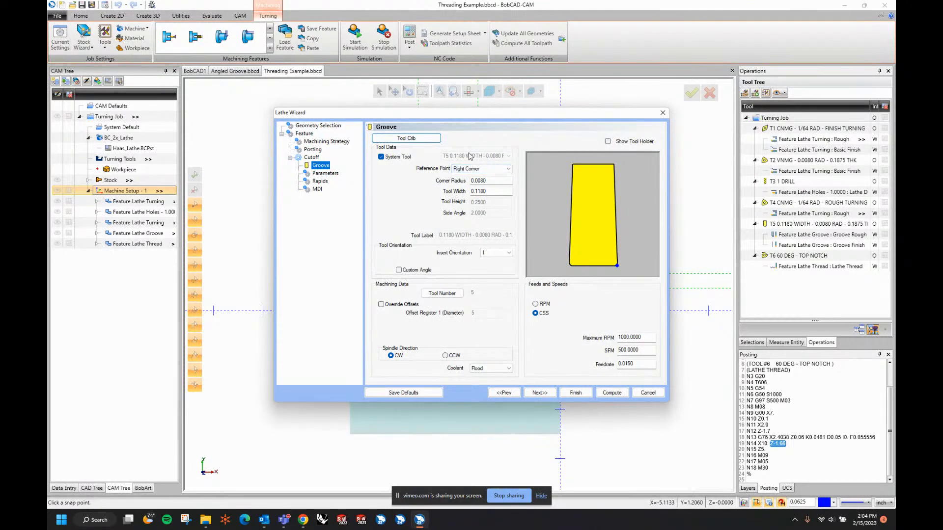
pyautogui.click(432, 141)
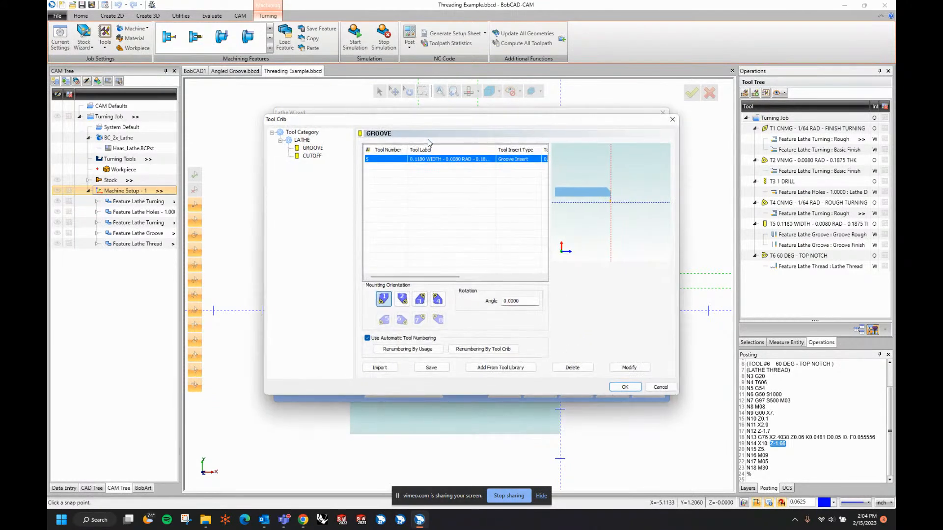
pyautogui.click(312, 156)
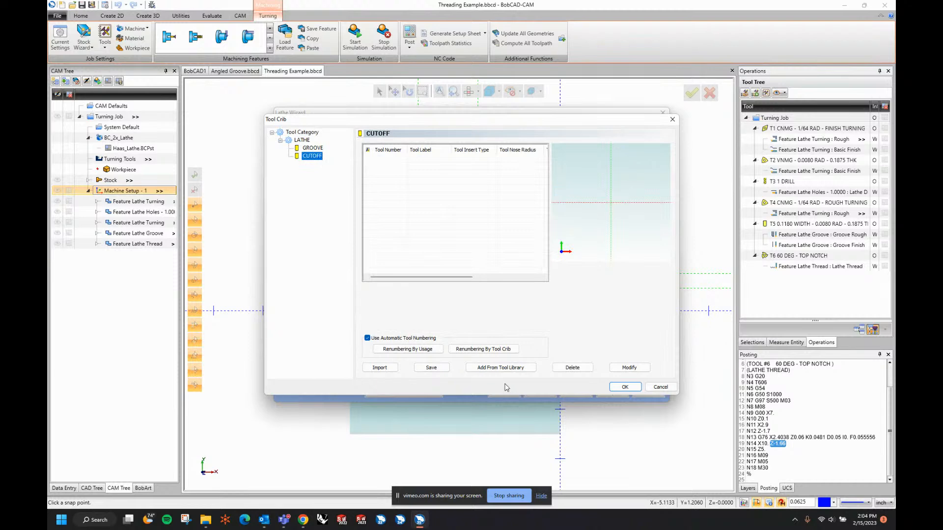
pyautogui.click(500, 367)
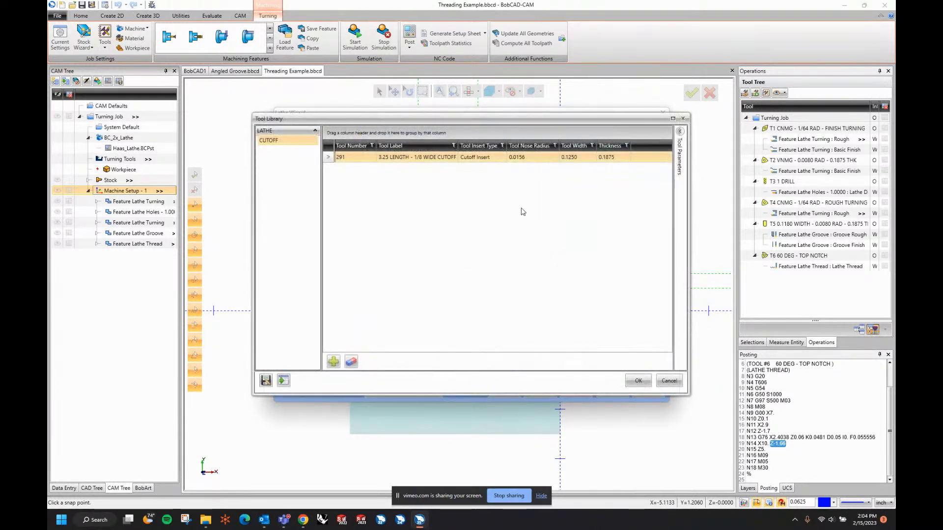
# - Edit the holder of the 3.25 LENGTH - 1/8 WIDE CUTOFF tool, setting its A dimension to 3.0000
pyautogui.click(680, 132)
pyautogui.scroll(-10, 602, 290)
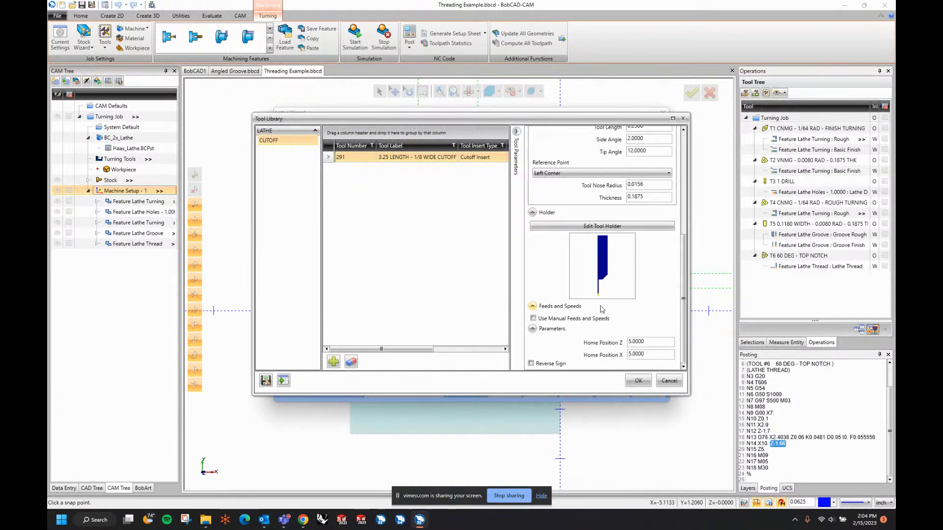
pyautogui.click(602, 226)
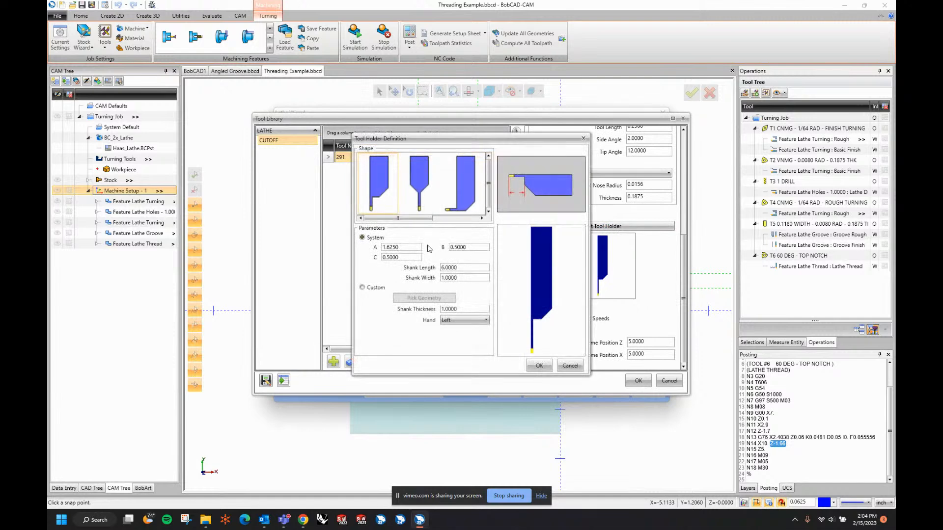
pyautogui.moveTo(414, 248); pyautogui.dragTo(362, 252)
pyautogui.write('2')
pyautogui.press('Tab')
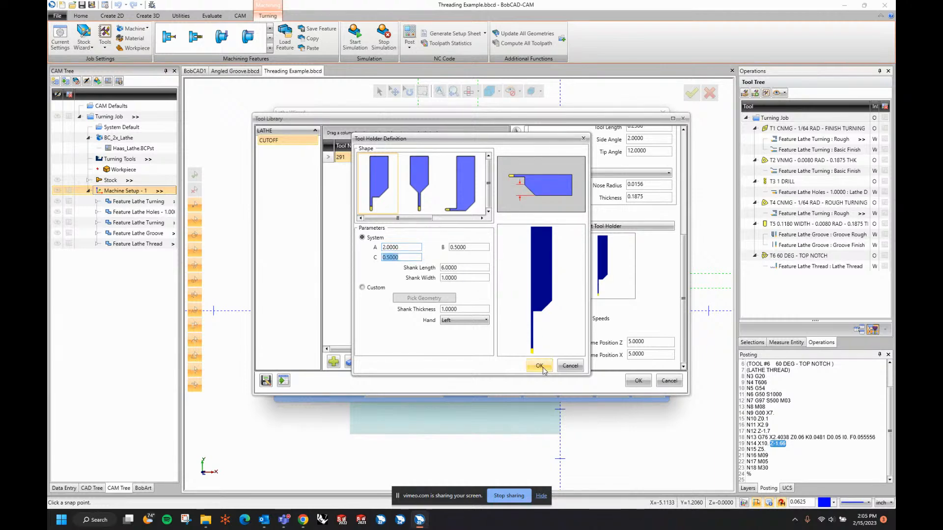
pyautogui.doubleClick(413, 246)
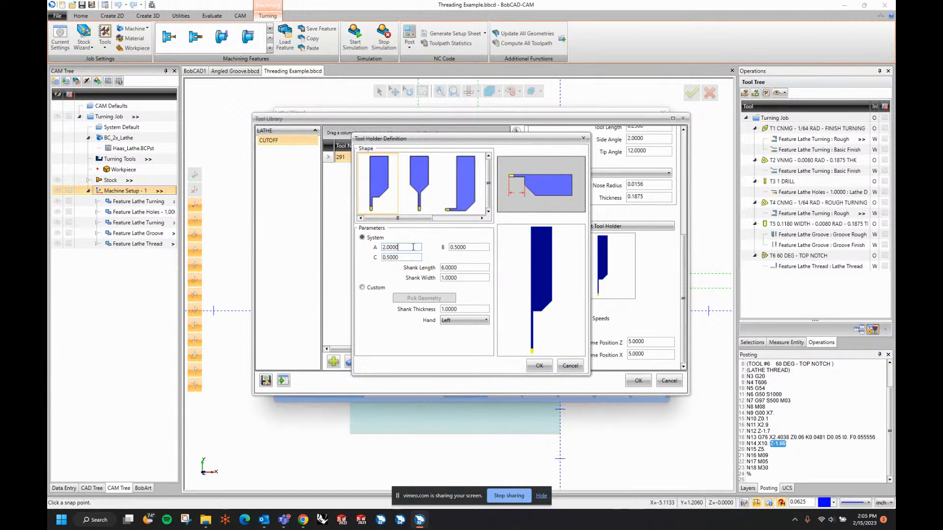
pyautogui.write('3')
pyautogui.press('Tab')
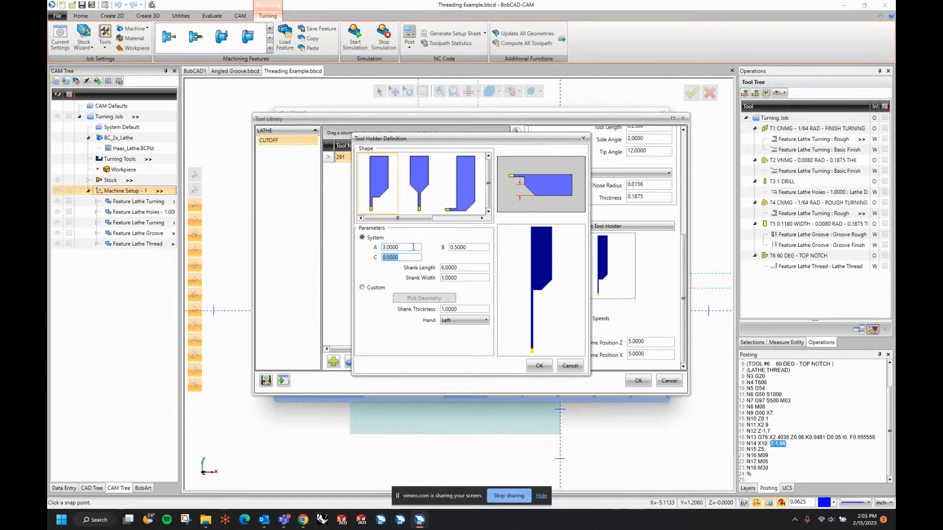
pyautogui.click(540, 365)
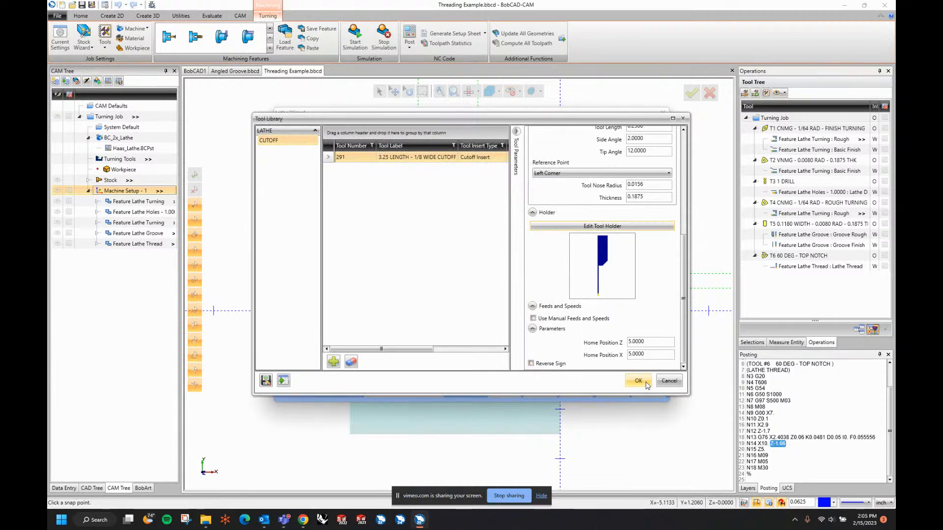
# - Add the 3.25 LENGTH - 1/8 WIDE CUTOFF tool to the crib for the cutoff operation and keep its speed in RPM mode
pyautogui.click(638, 381)
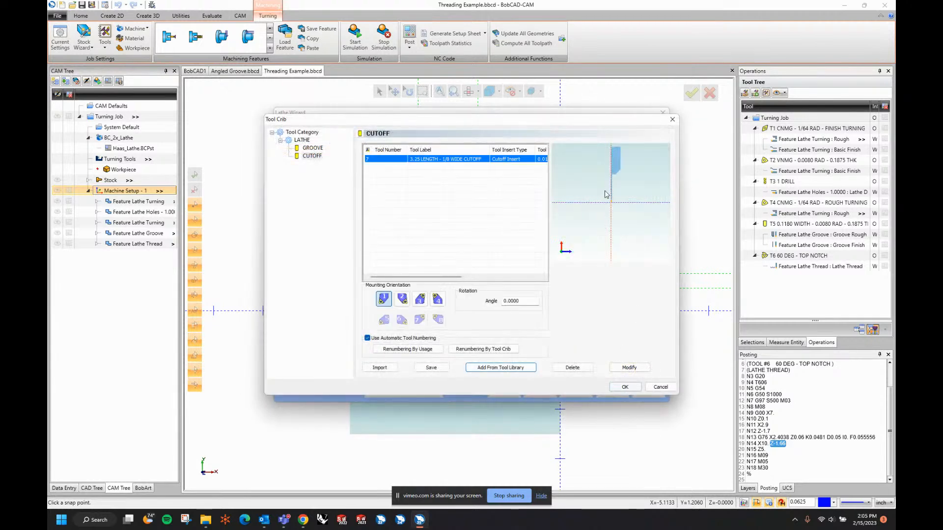
pyautogui.click(624, 387)
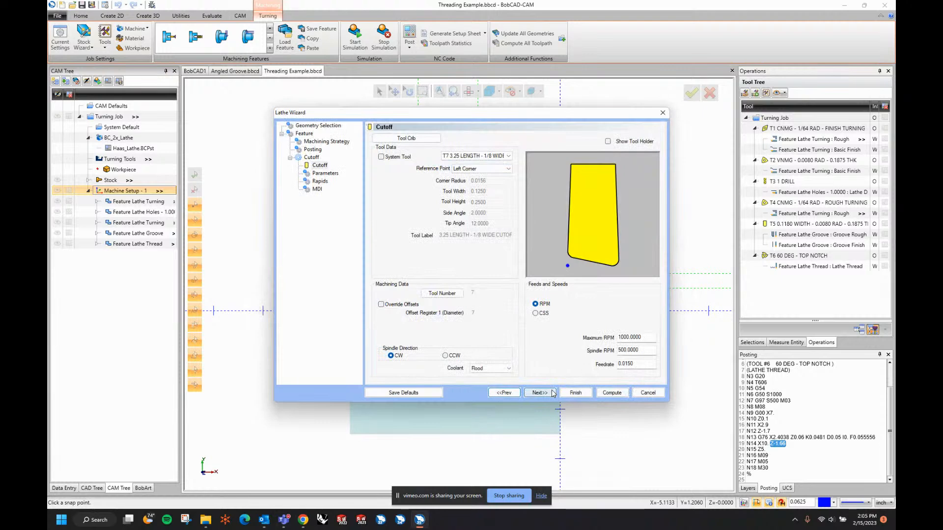
pyautogui.click(536, 313)
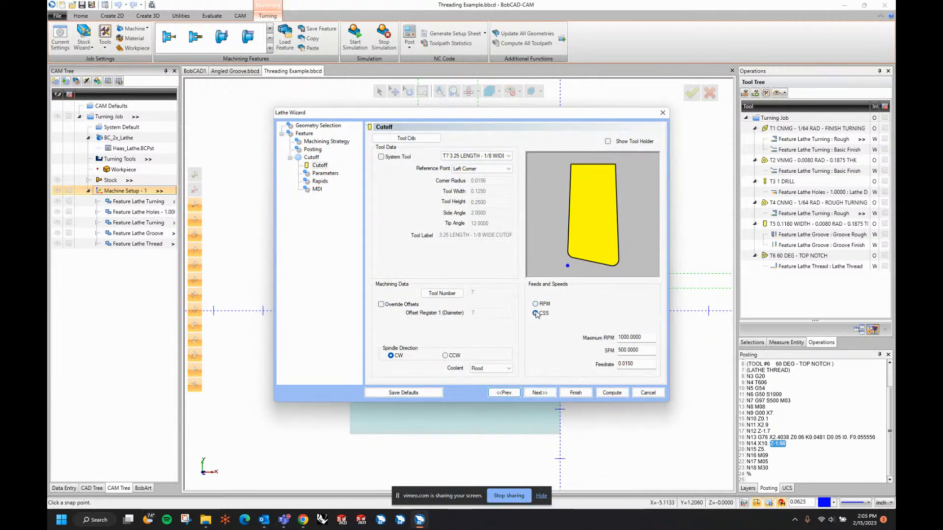
pyautogui.click(541, 305)
pyautogui.click(545, 305)
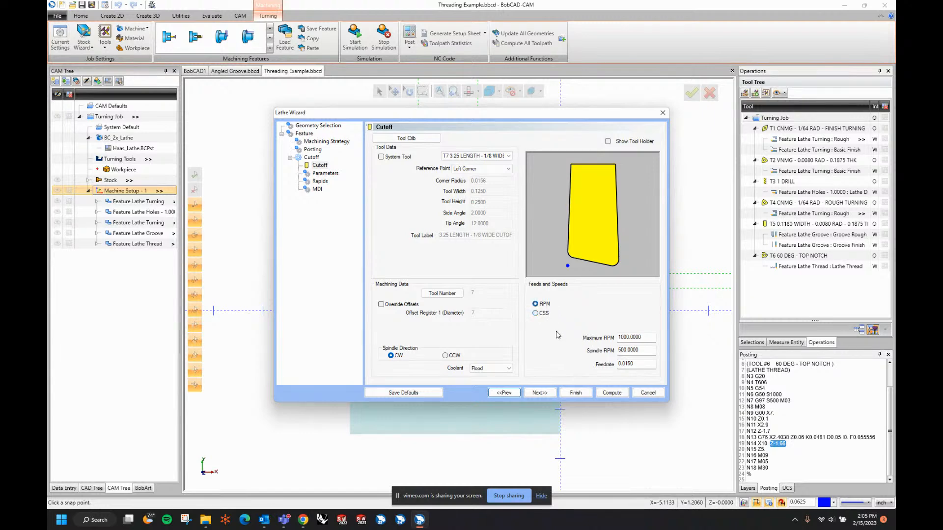
# - Set the cutoff operation's Cutoff X to 0.6000
pyautogui.click(539, 393)
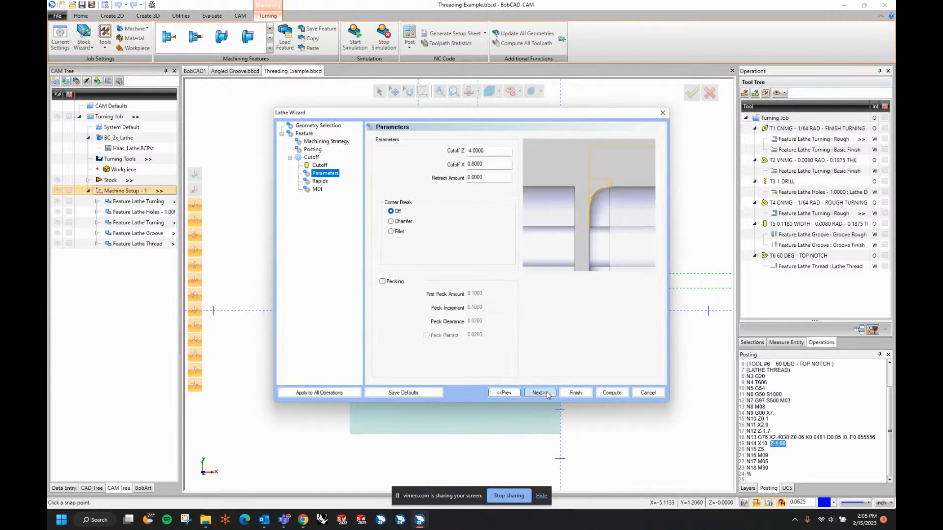
pyautogui.doubleClick(493, 150)
pyautogui.moveTo(431, 114); pyautogui.dragTo(584, 119)
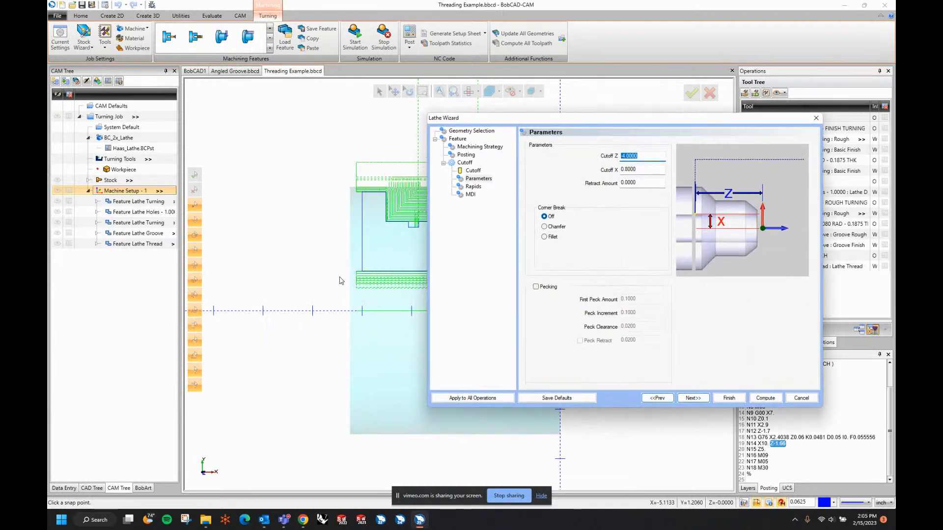
pyautogui.click(658, 398)
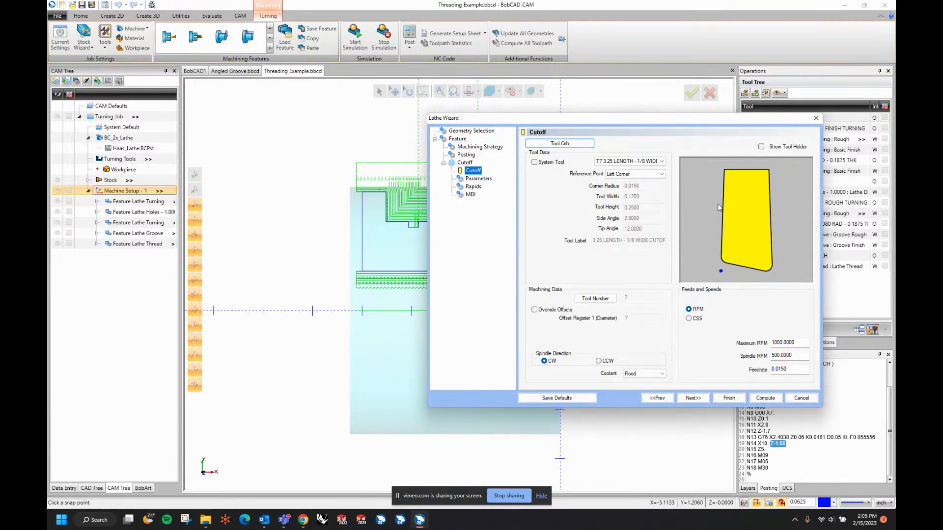
pyautogui.moveTo(673, 122); pyautogui.dragTo(643, 112)
pyautogui.click(662, 387)
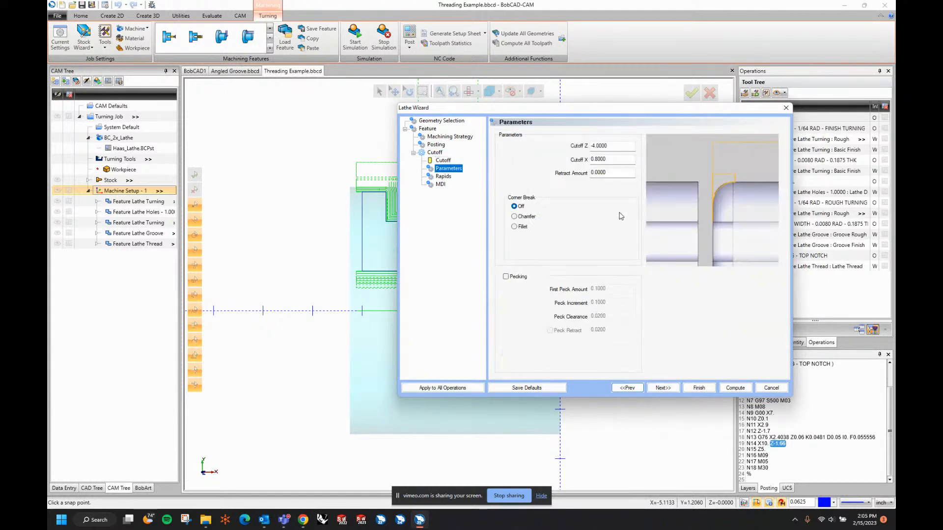
pyautogui.click(615, 160)
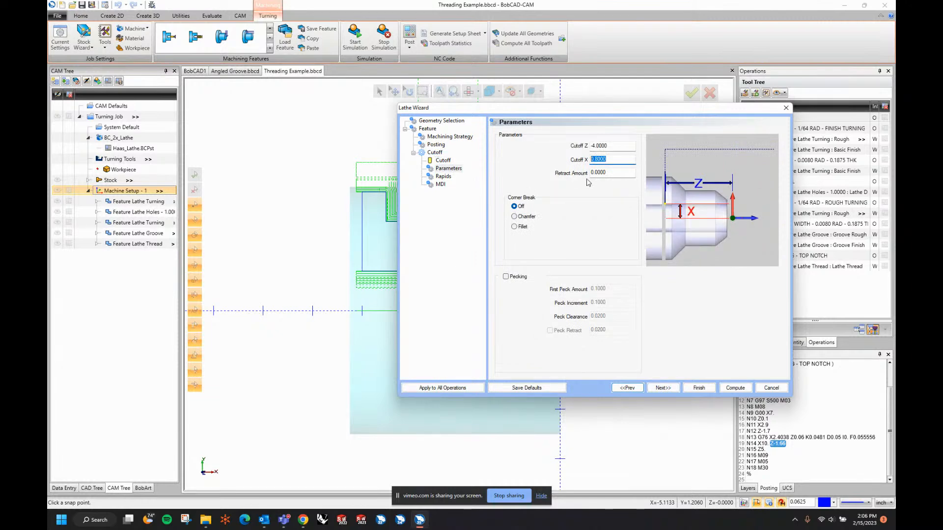
pyautogui.press('BackSpace')
pyautogui.write('.6')
pyautogui.press('Tab')
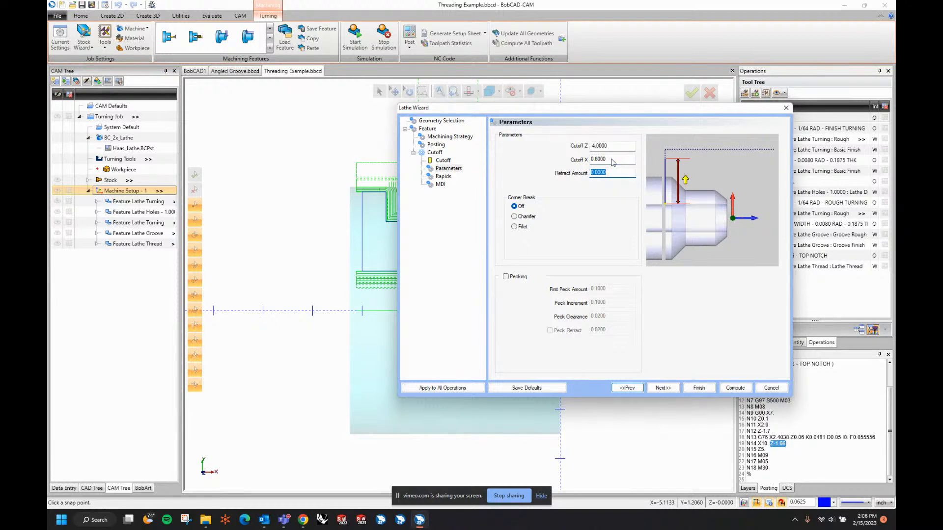
# - Add a chamfer corner break to the cutoff operation with a chamfer length of 0.0620
pyautogui.click(530, 218)
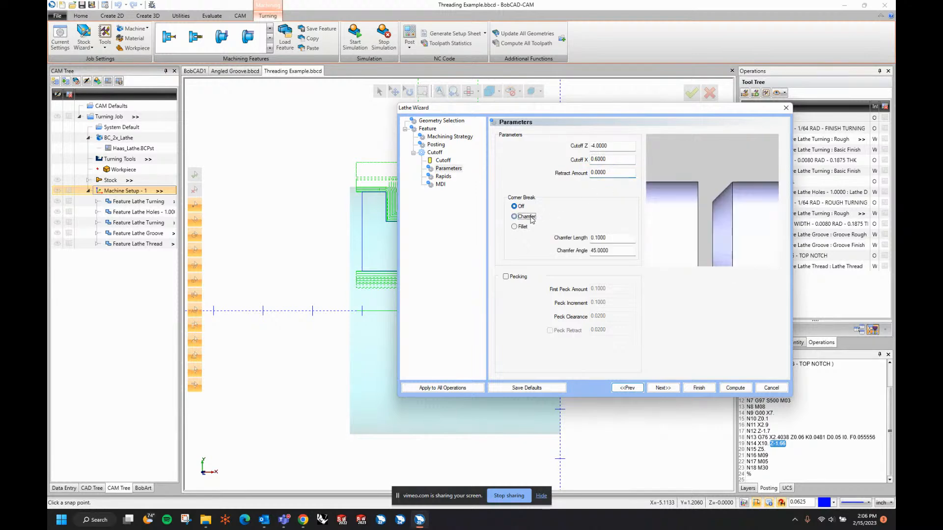
pyautogui.click(606, 240)
pyautogui.press('BackSpace')
pyautogui.write('.06')
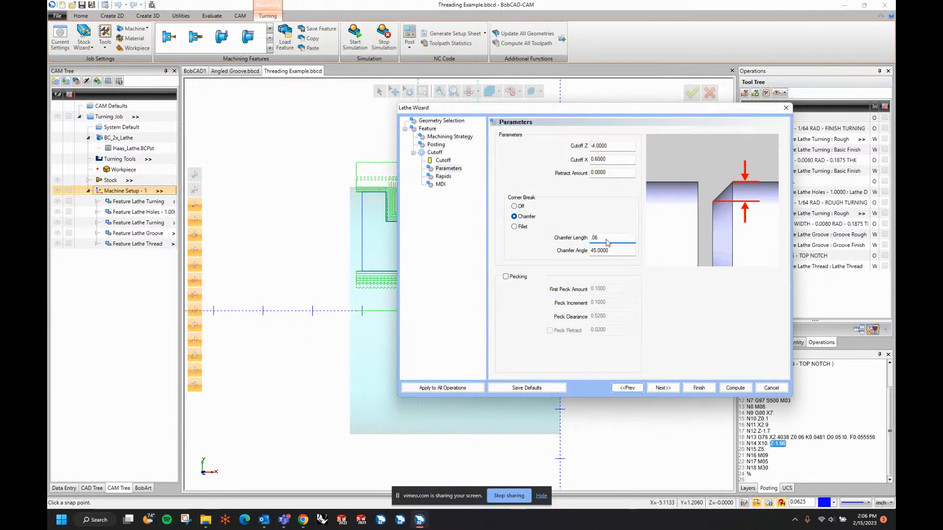
pyautogui.write('2')
pyautogui.press('Tab')
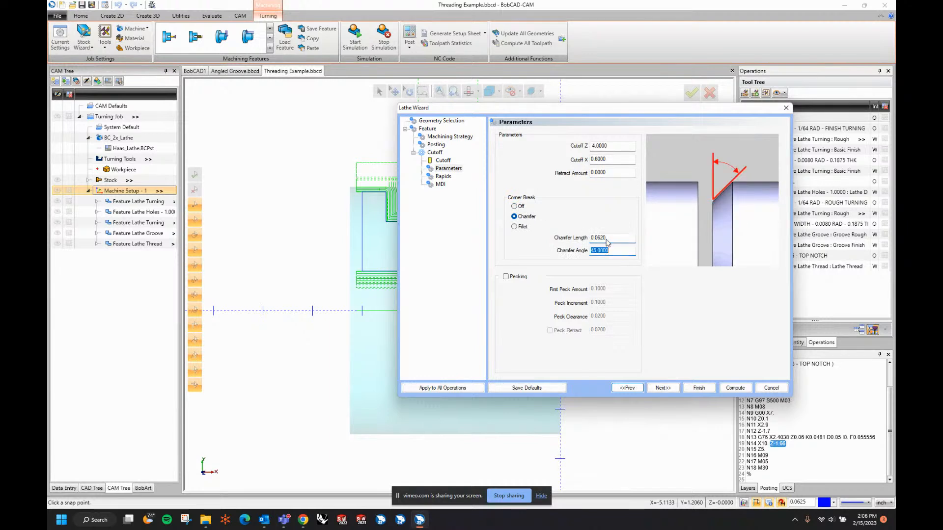
# - Keep the default rapids and MDI settings and compute the cutoff toolpath
pyautogui.click(661, 388)
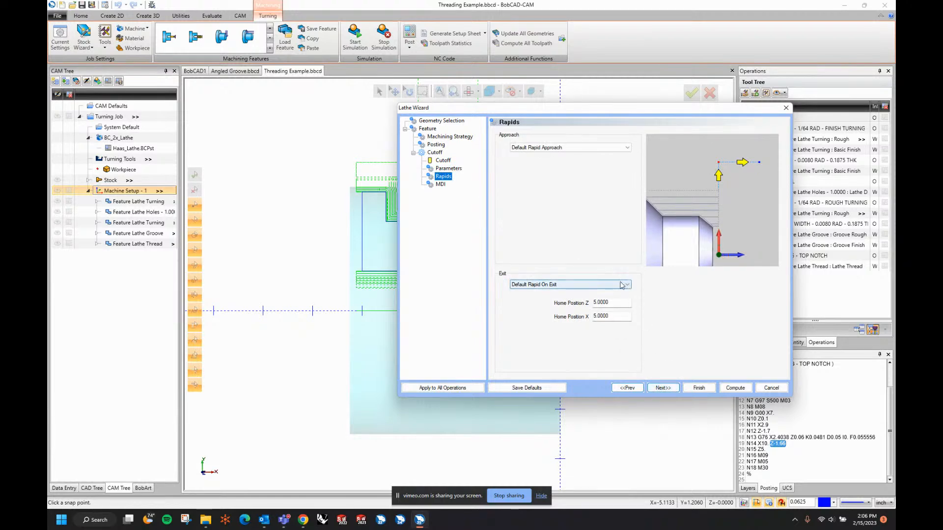
pyautogui.click(663, 388)
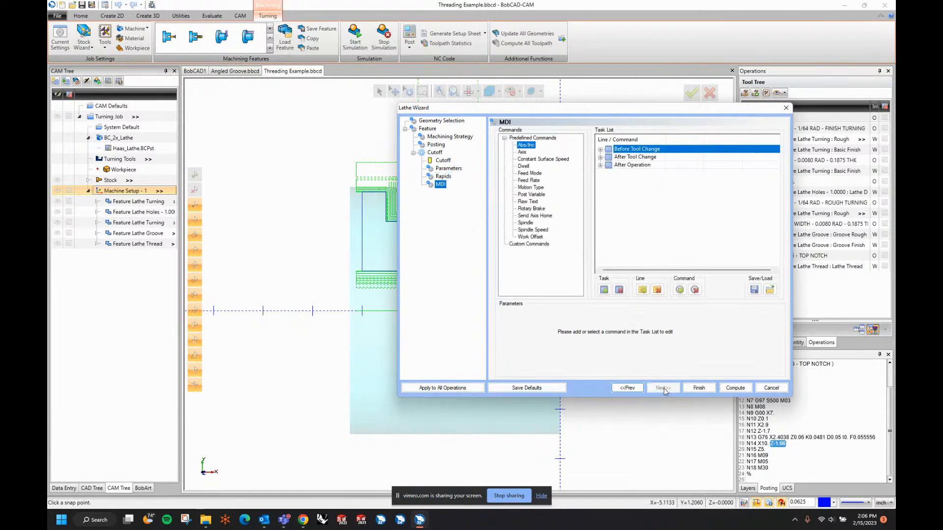
pyautogui.click(732, 389)
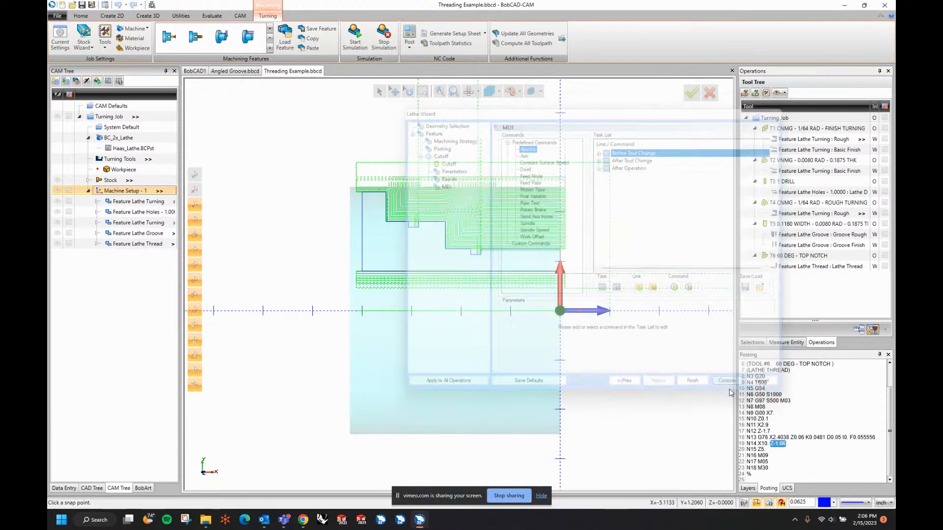
# - Hide all toolpaths of Machine Setup - 1 and highlight the Cutoff operation's toolpath at the part's back face
pyautogui.click(57, 191)
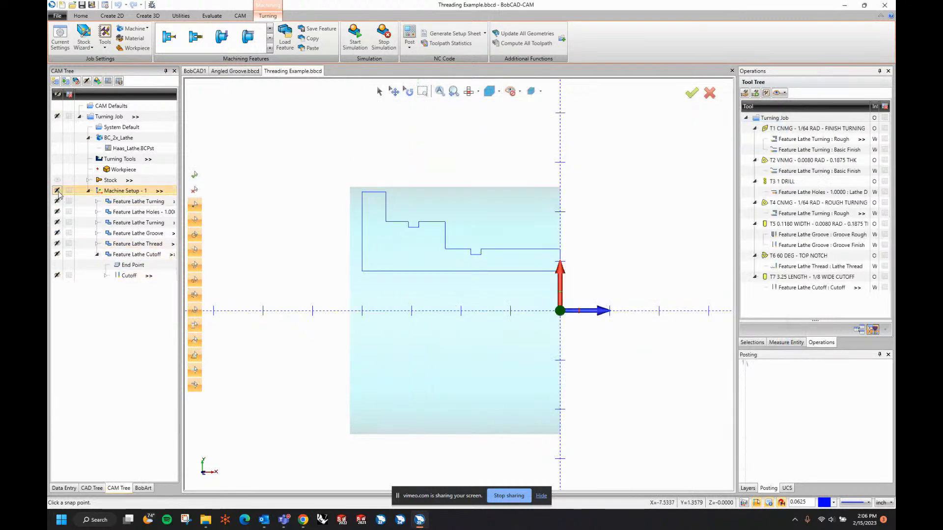
pyautogui.click(126, 276)
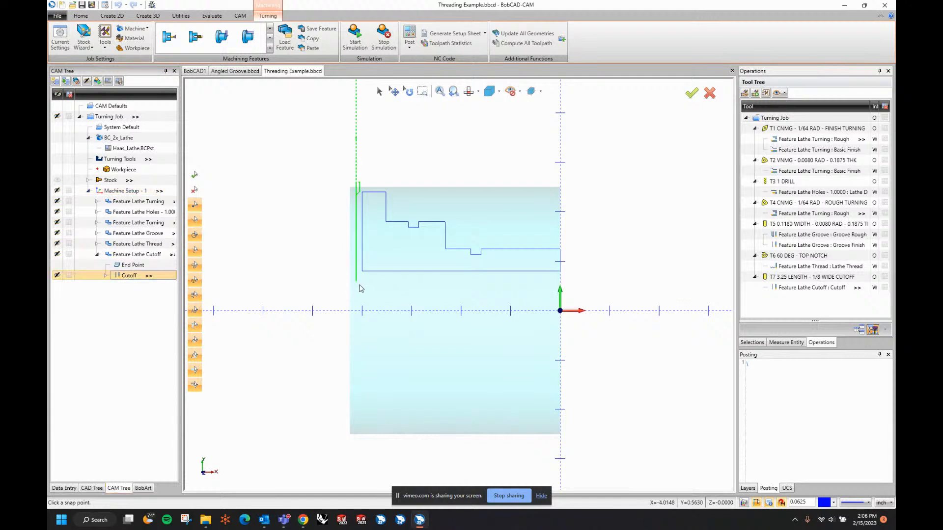
pyautogui.scroll(6, 359, 199)
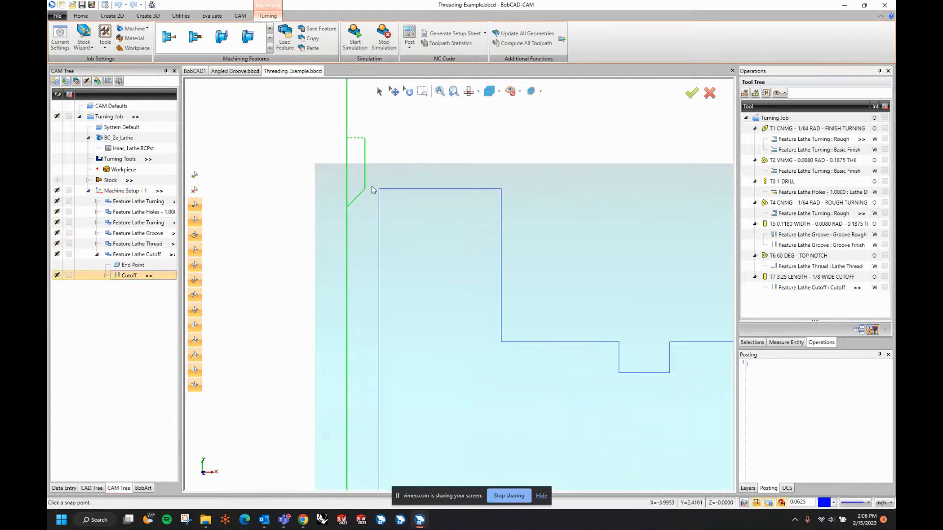
# - Backplot the Cutoff operation move by move through the chamfer and full-depth cut, then close the backplot
pyautogui.rightClick(135, 276)
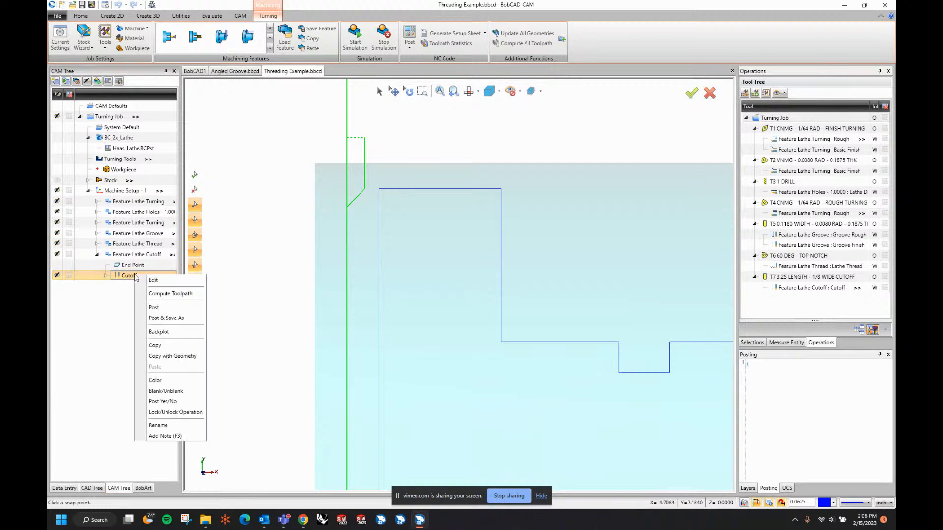
pyautogui.click(156, 333)
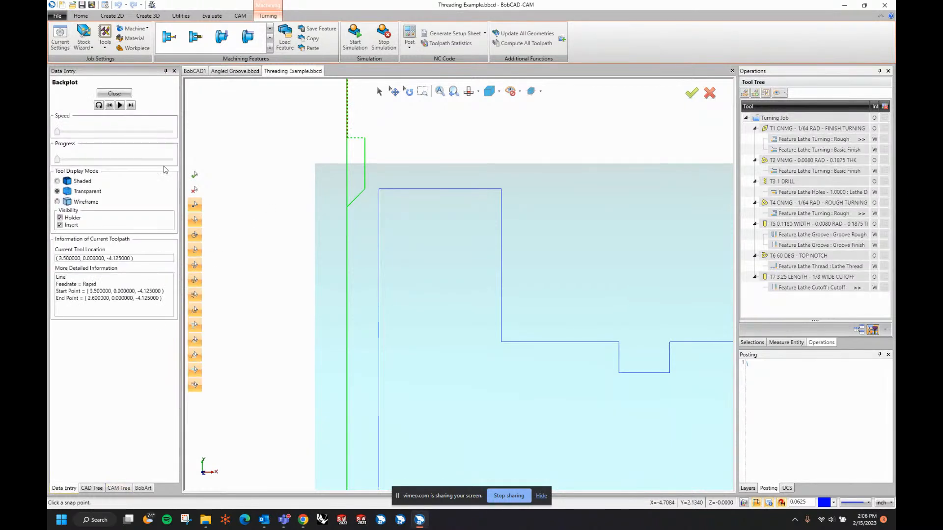
pyautogui.click(131, 105)
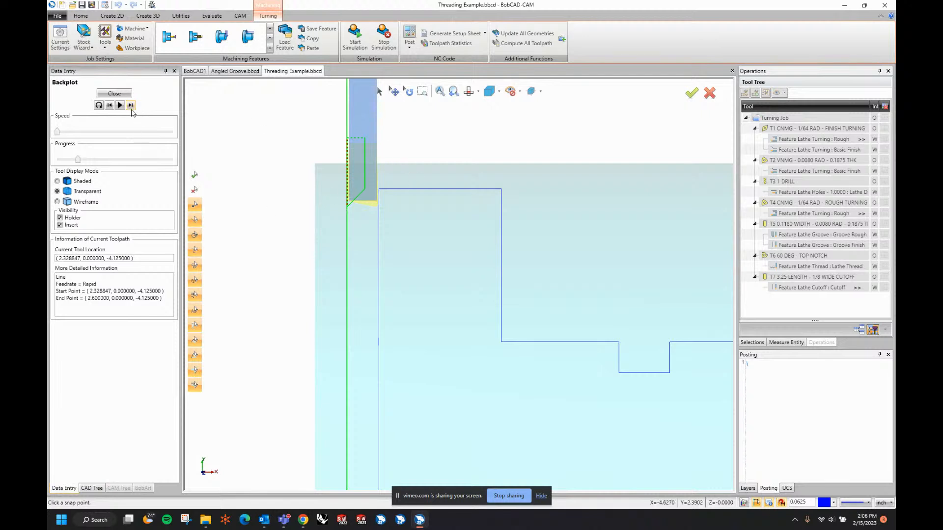
pyautogui.click(131, 106)
pyautogui.click(131, 106)
pyautogui.click(131, 106)
pyautogui.click(131, 106)
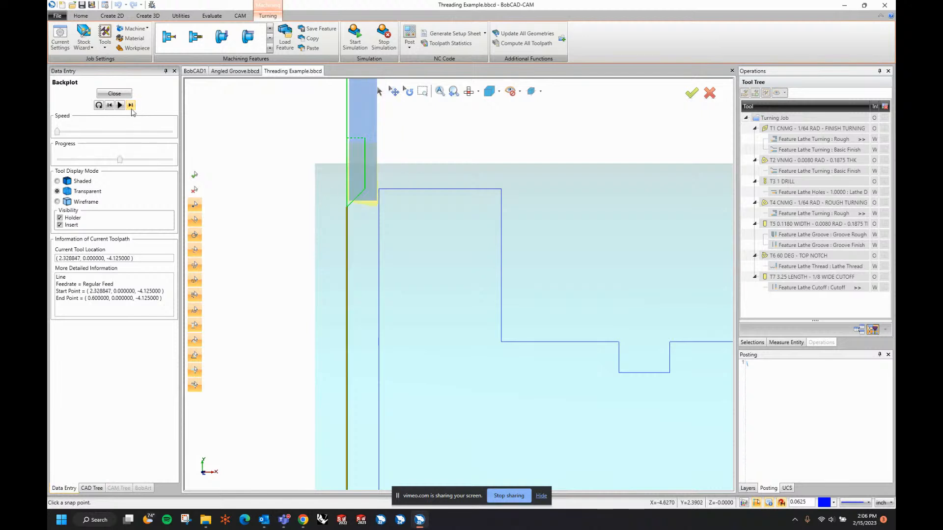
pyautogui.click(131, 105)
pyautogui.scroll(-2, 364, 172)
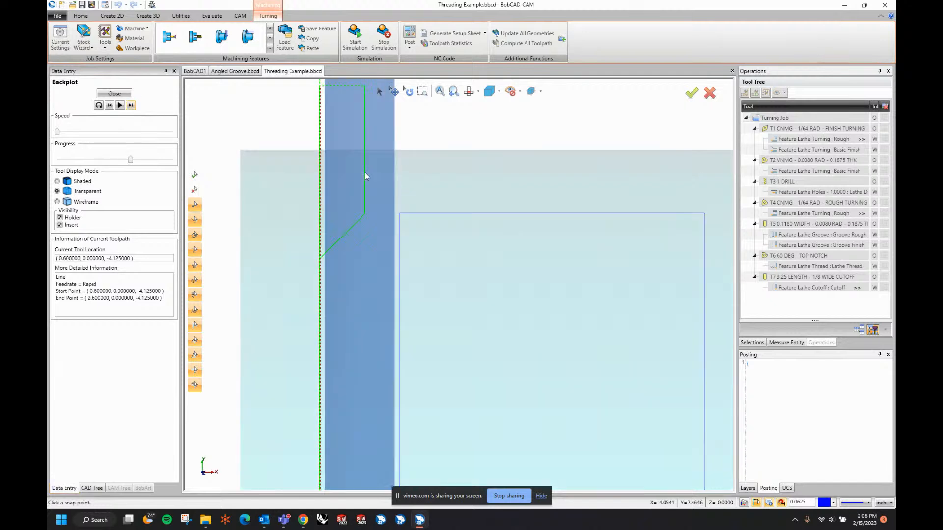
pyautogui.click(130, 105)
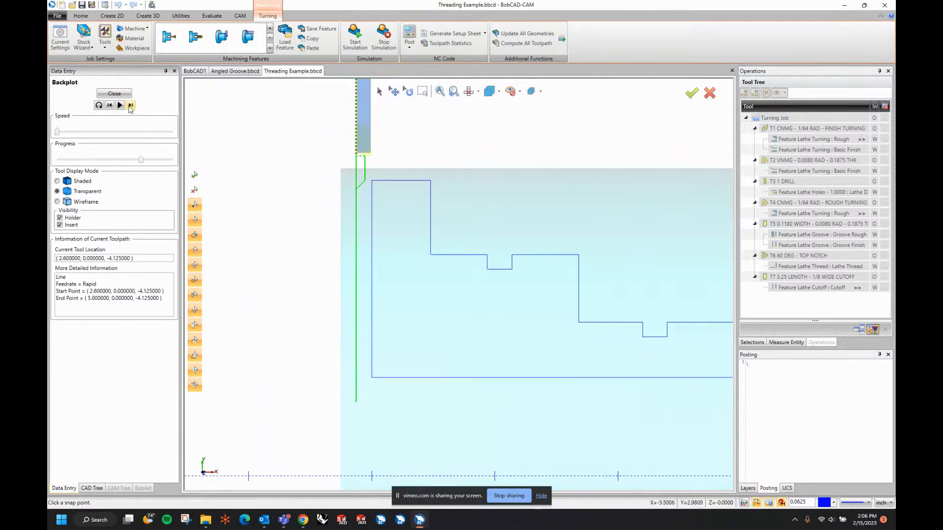
pyautogui.click(125, 94)
pyautogui.scroll(-3, 295, 290)
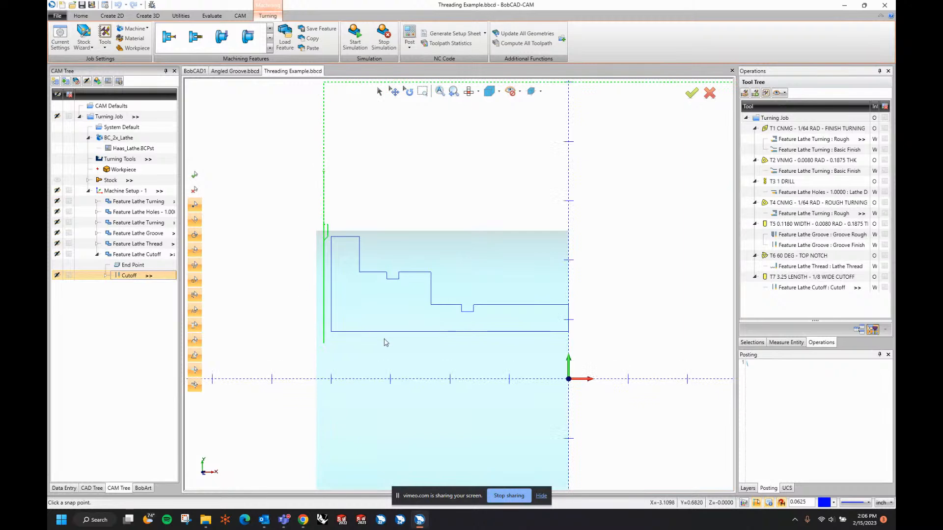
# - Save the complete turning job as a job template named Turning Job
pyautogui.click(97, 255)
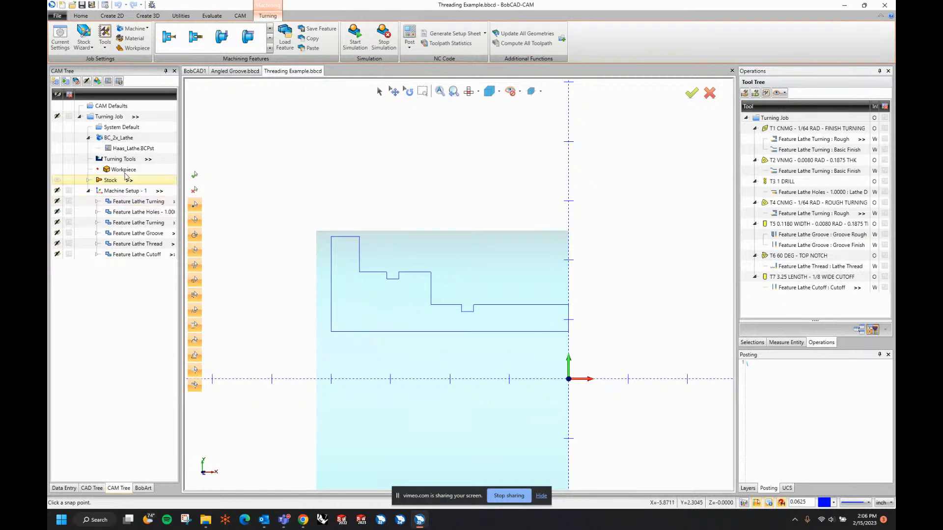
pyautogui.rightClick(109, 116)
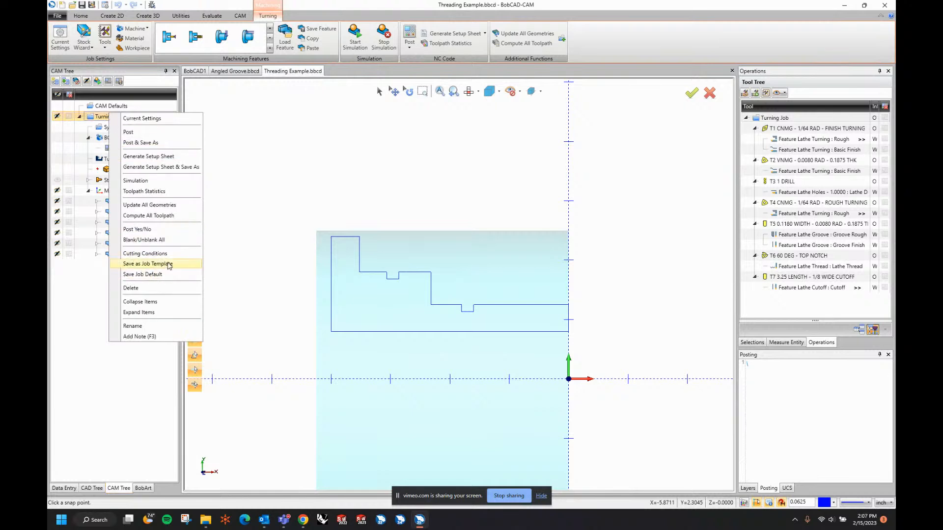
pyautogui.click(180, 267)
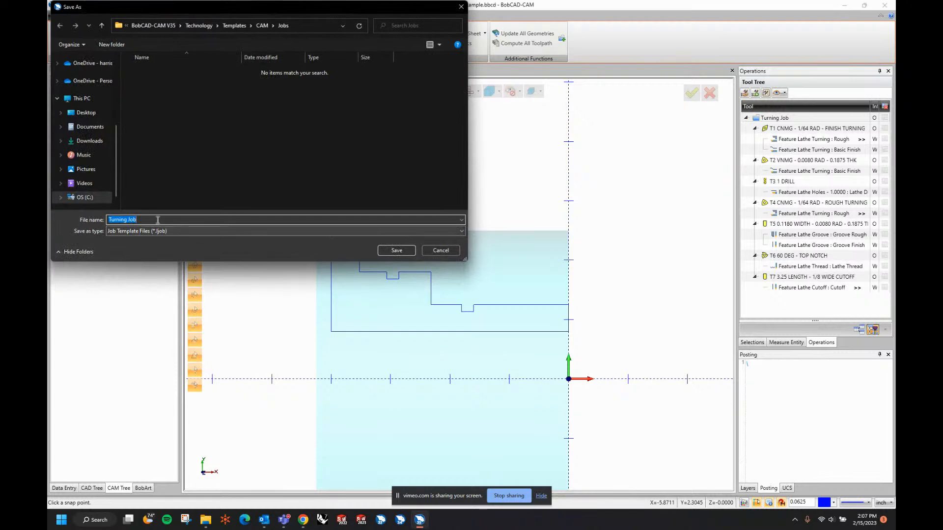
pyautogui.click(390, 252)
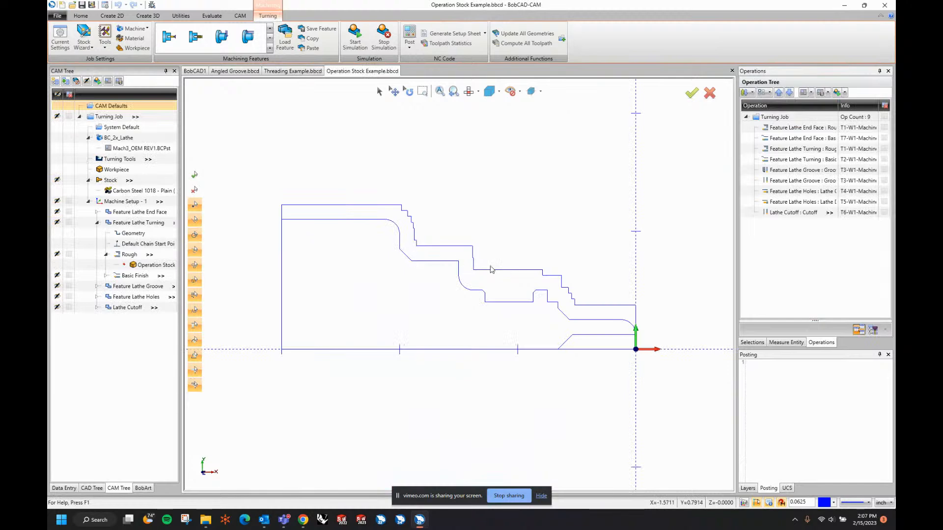
# - Delete the existing Turning Job from the Operation Stock Example file
pyautogui.click(97, 224)
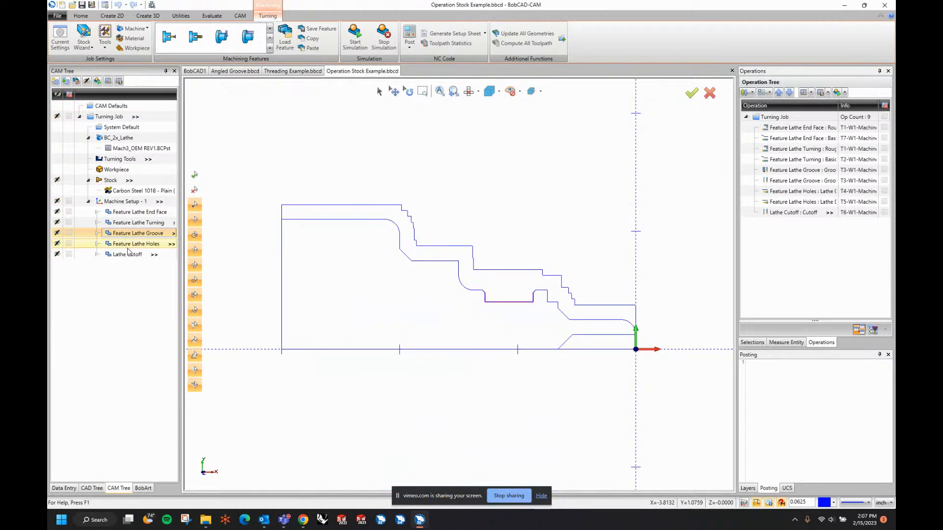
pyautogui.rightClick(130, 214)
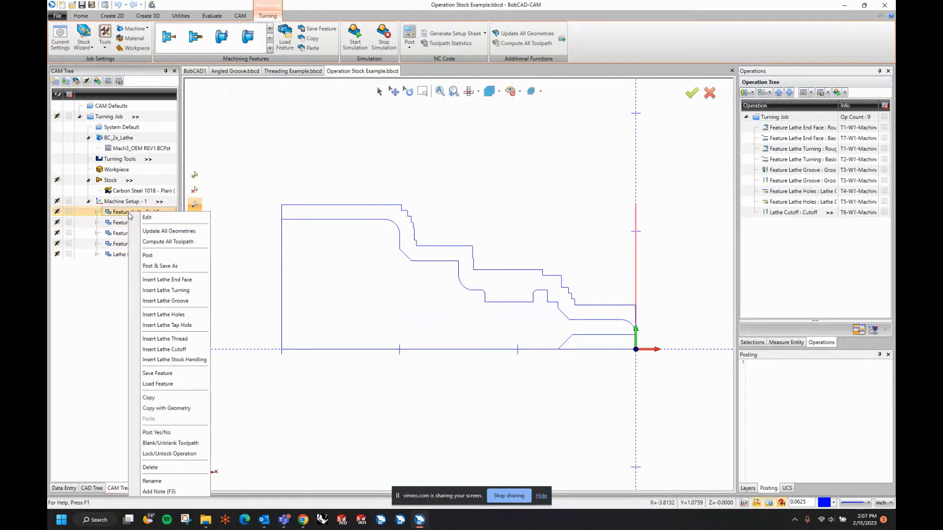
pyautogui.rightClick(109, 117)
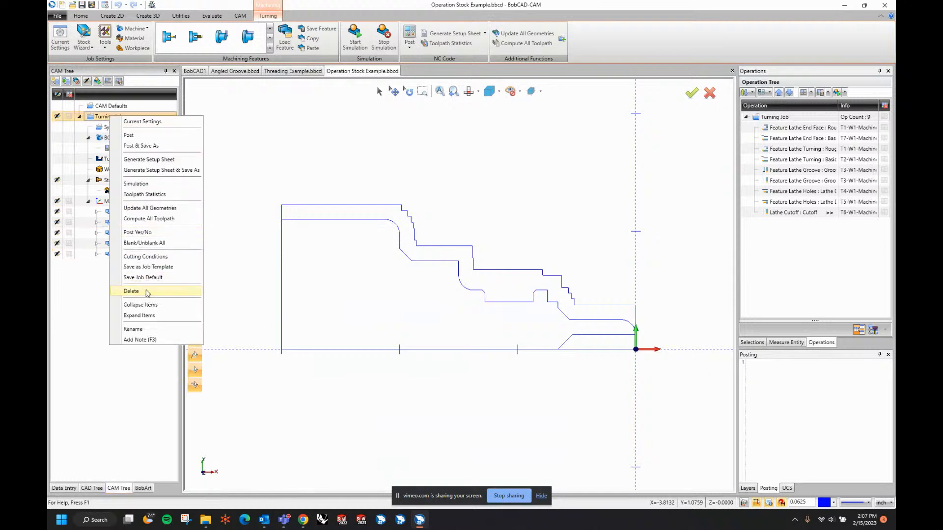
pyautogui.click(148, 292)
pyautogui.click(488, 274)
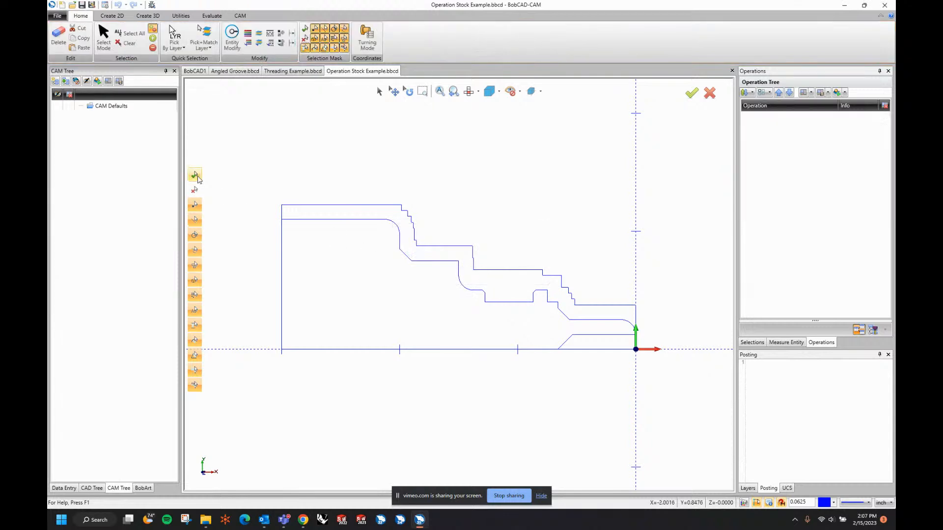
# - Create a turning job from the Turning Job template and continue through the stock wizard without selecting workpiece geometry
pyautogui.rightClick(116, 107)
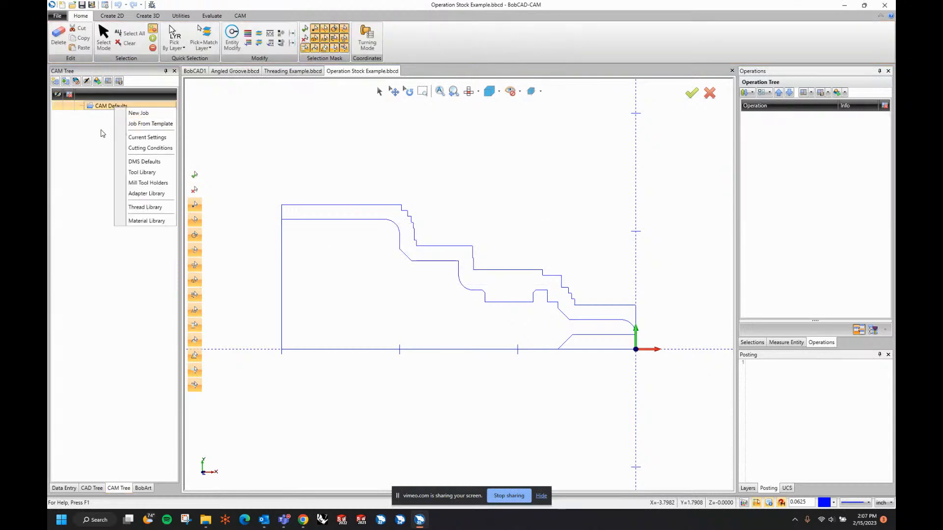
pyautogui.press('Escape')
pyautogui.click(247, 19)
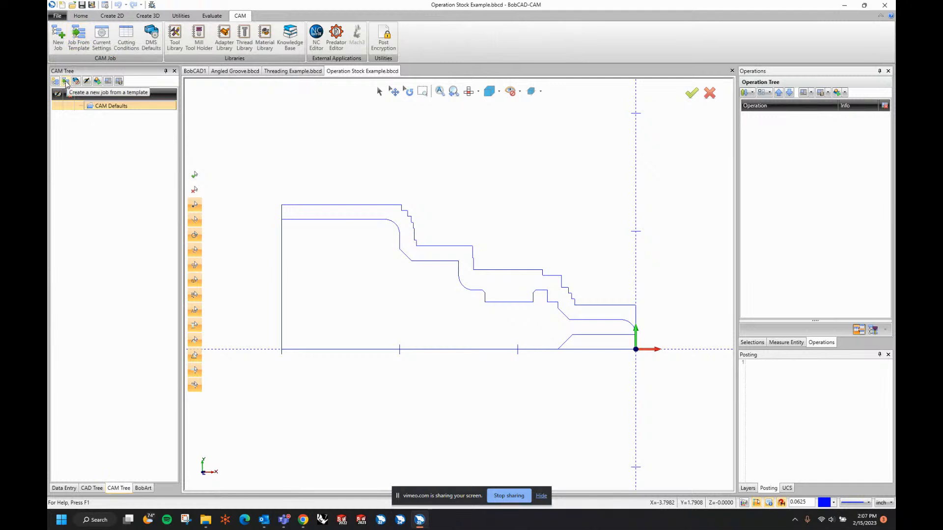
pyautogui.rightClick(109, 107)
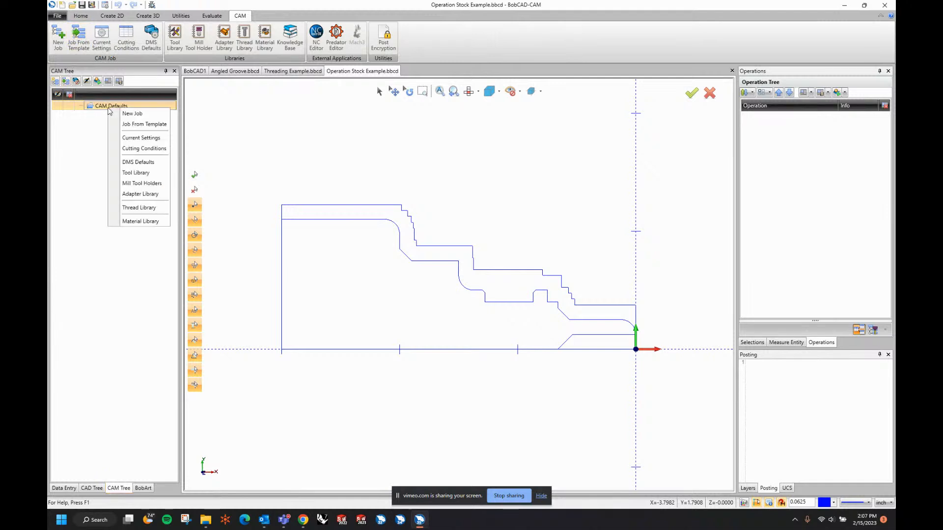
pyautogui.click(140, 124)
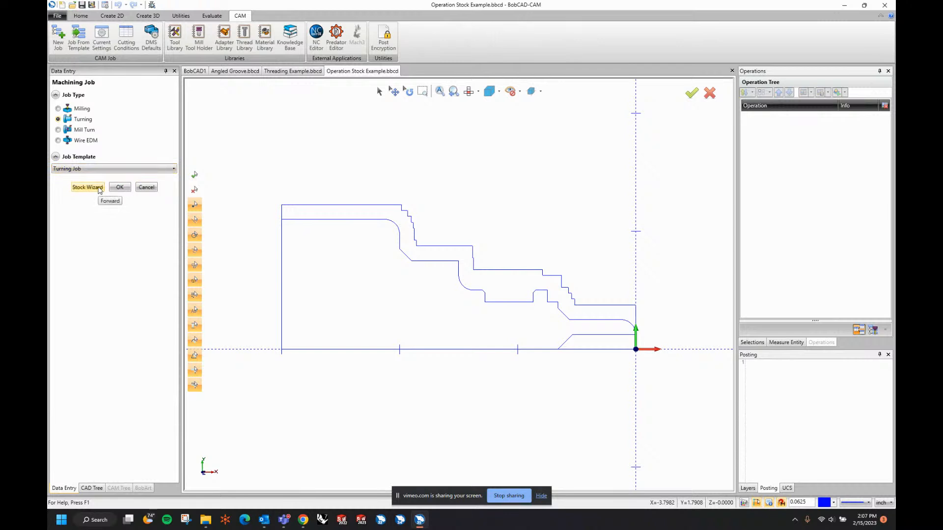
pyautogui.click(89, 187)
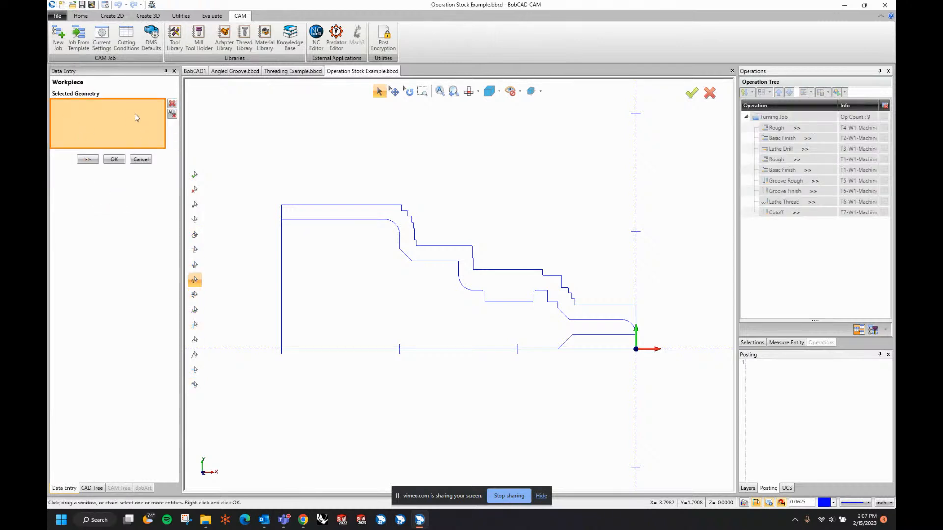
pyautogui.click(87, 160)
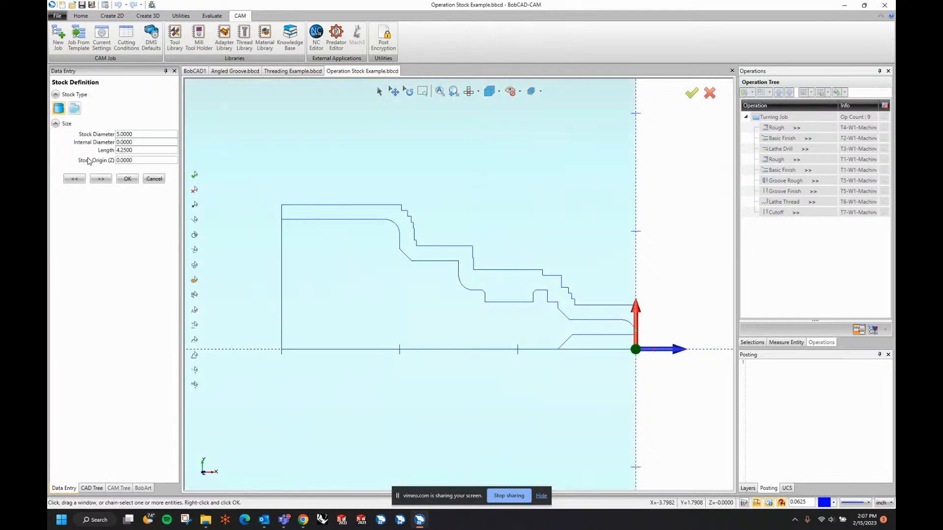
# - Define revolved stock calculated from the outer stepped profile chain, and finish the wizard with the default machine setup clearances
pyautogui.scroll(-3, 405, 194)
pyautogui.scroll(-1, 404, 194)
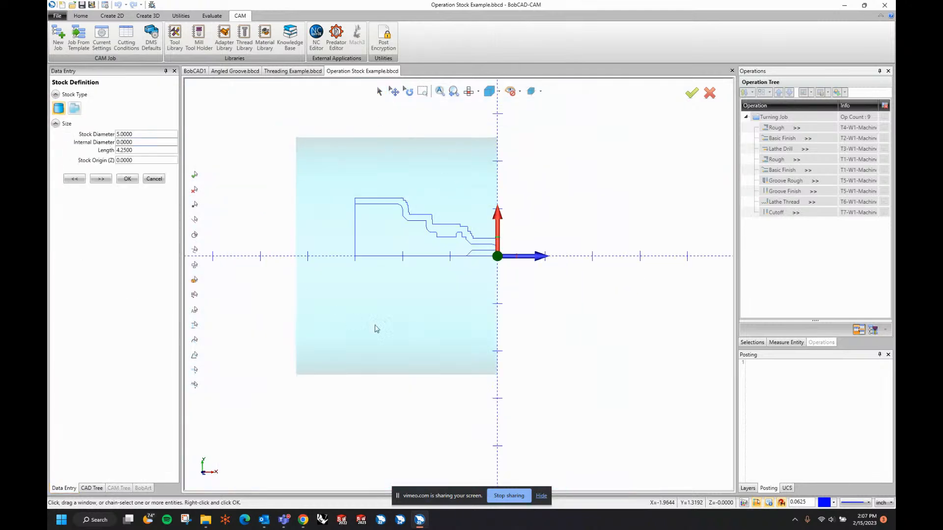
pyautogui.click(75, 108)
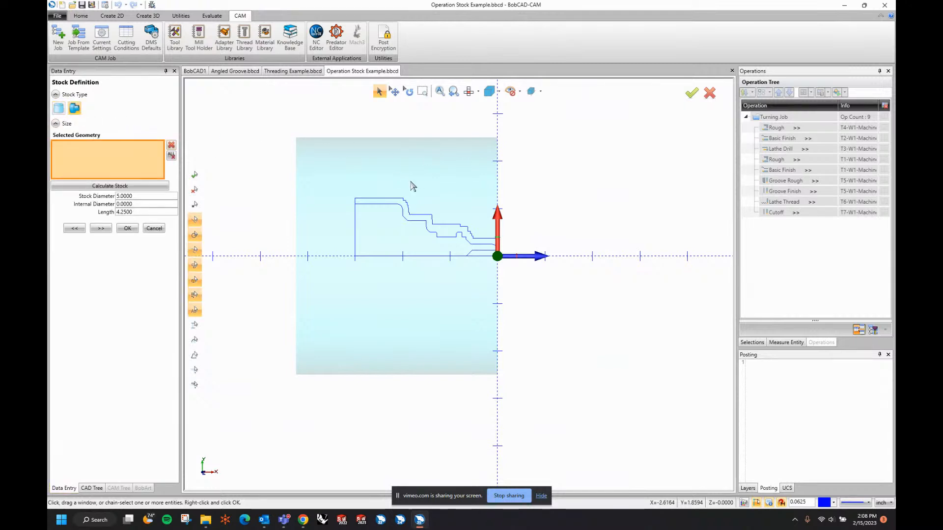
pyautogui.click(372, 199)
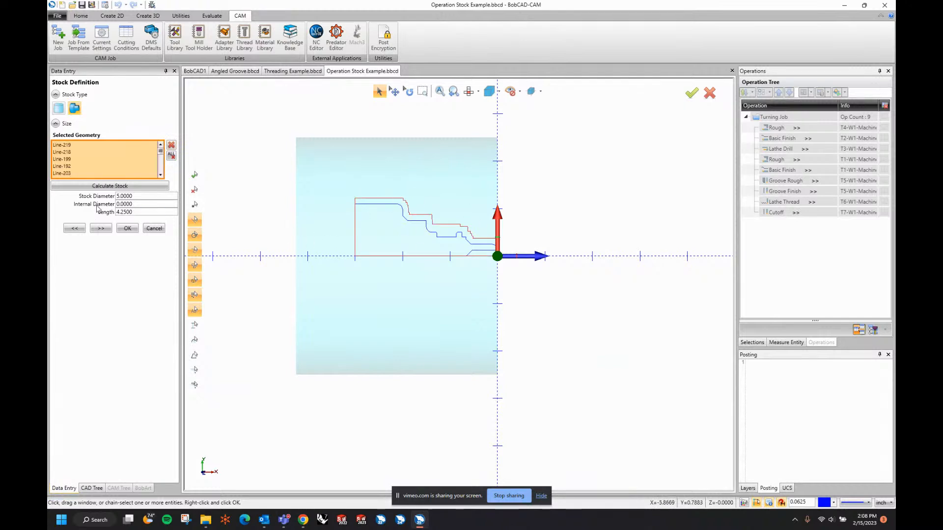
pyautogui.click(103, 187)
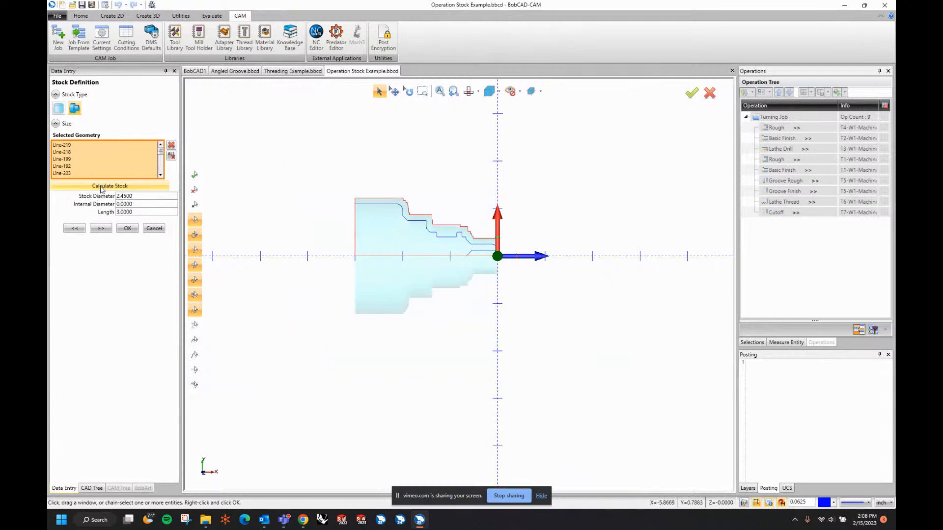
pyautogui.moveTo(527, 289)
pyautogui.mouseDown(button='middle')
pyautogui.moveTo(461, 287)
pyautogui.moveTo(515, 287)
pyautogui.mouseUp(button='middle')
pyautogui.press('Home')
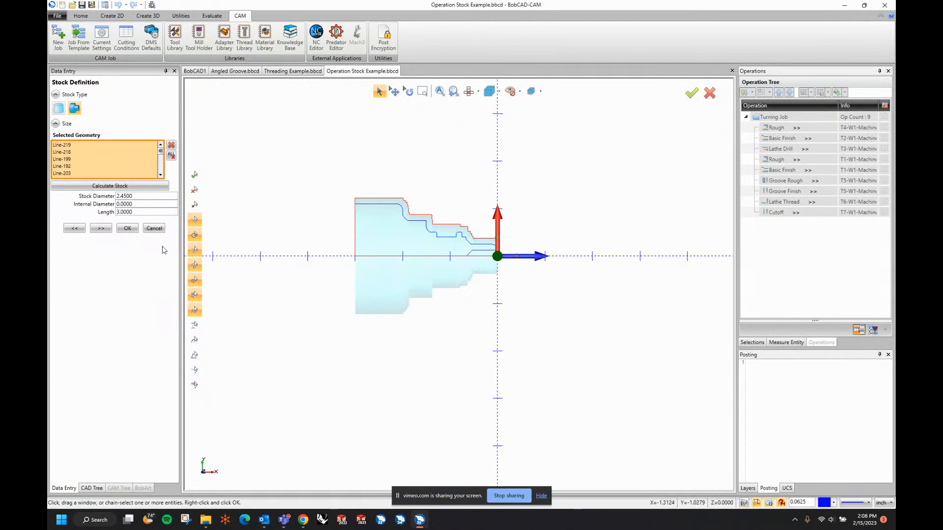
pyautogui.click(100, 229)
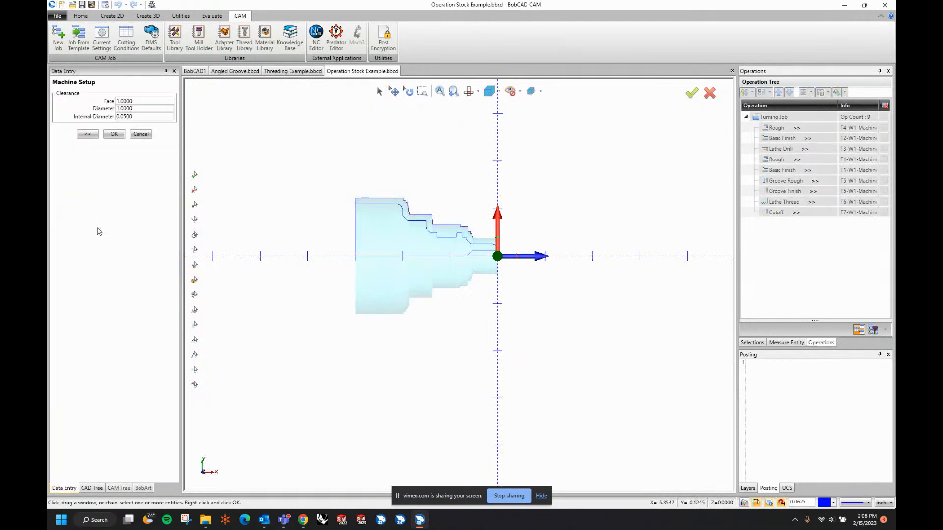
pyautogui.click(114, 134)
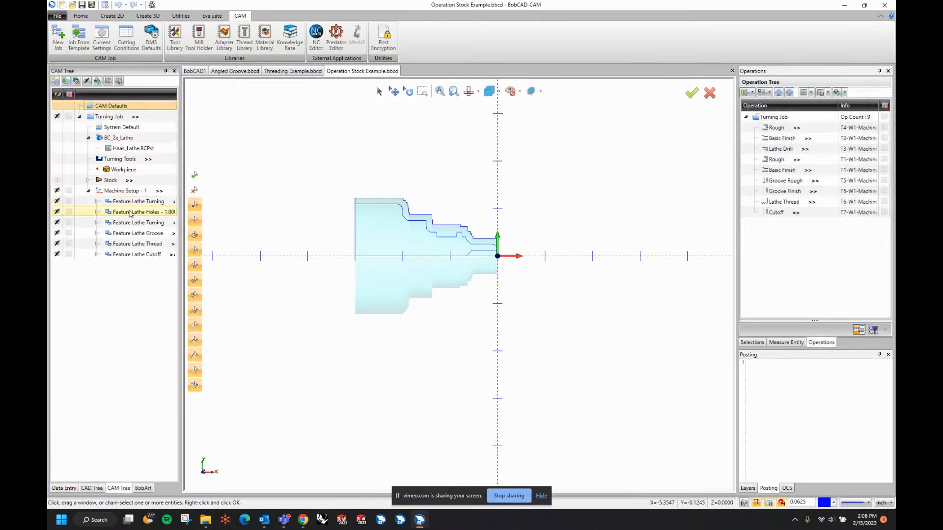
# - Review the turning, holes, groove, thread and cutoff features loaded from the template under Machine Setup - 1
pyautogui.click(135, 201)
pyautogui.click(132, 214)
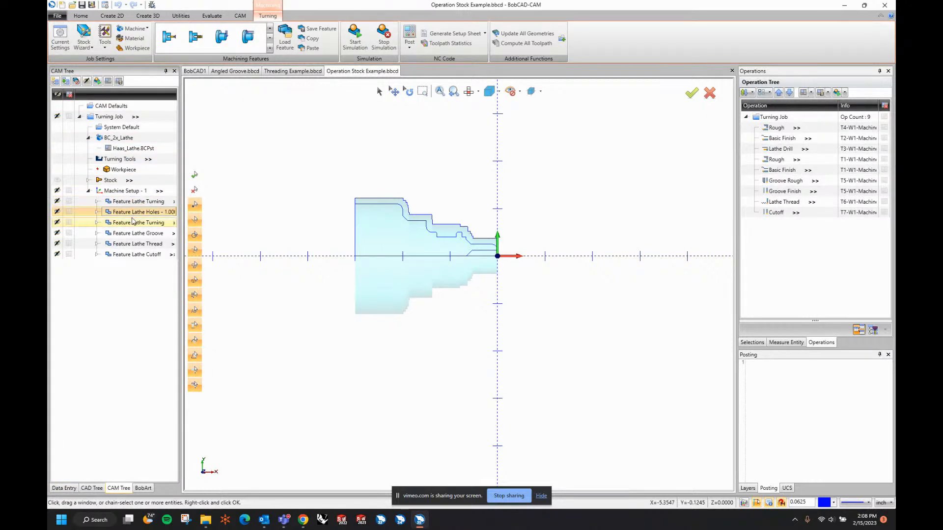
pyautogui.click(133, 224)
pyautogui.click(134, 235)
pyautogui.click(133, 246)
pyautogui.click(131, 255)
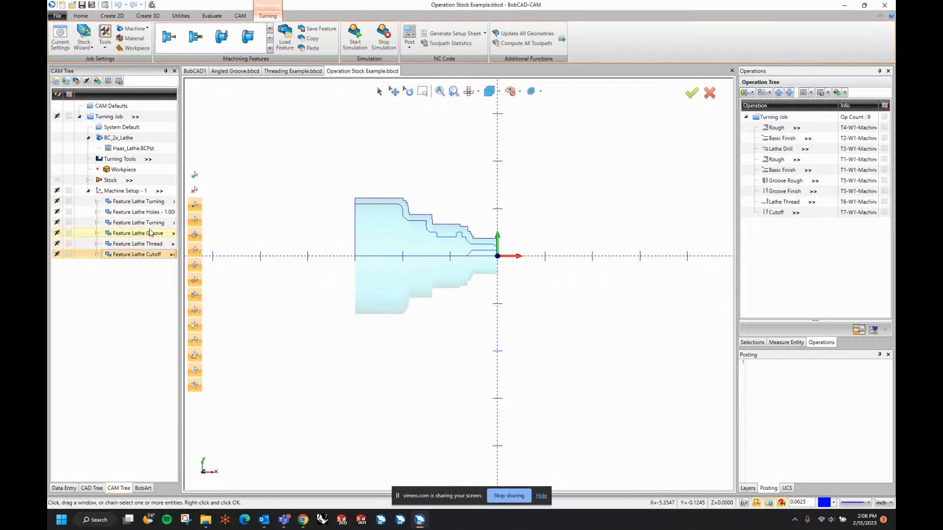
# - Assign the five-line chamfered groove profile on the part's outer contour as the Lathe Groove feature's geometry
pyautogui.click(149, 237)
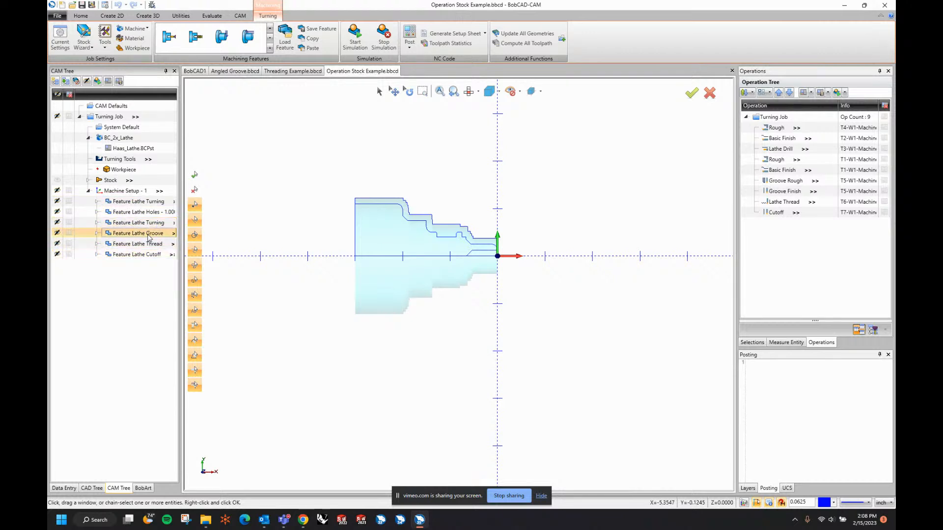
pyautogui.click(97, 234)
pyautogui.rightClick(130, 243)
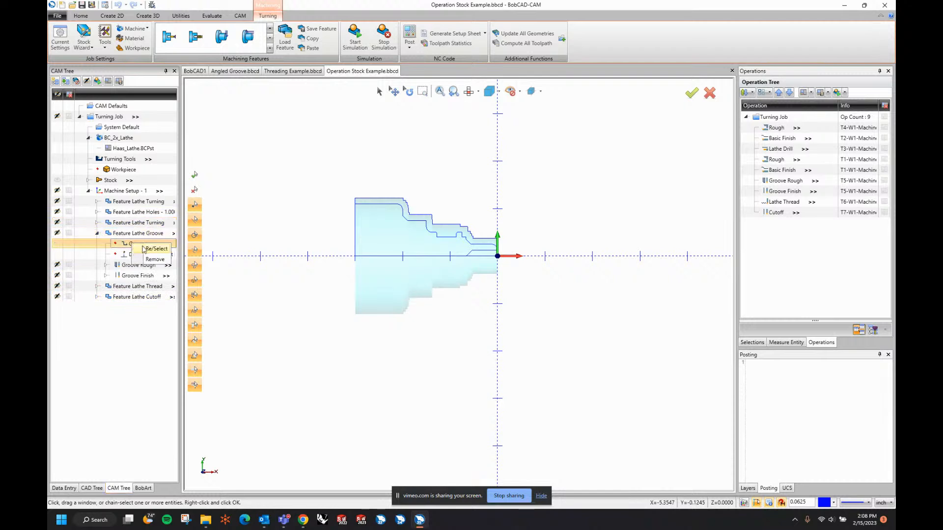
pyautogui.click(145, 249)
pyautogui.scroll(3, 457, 241)
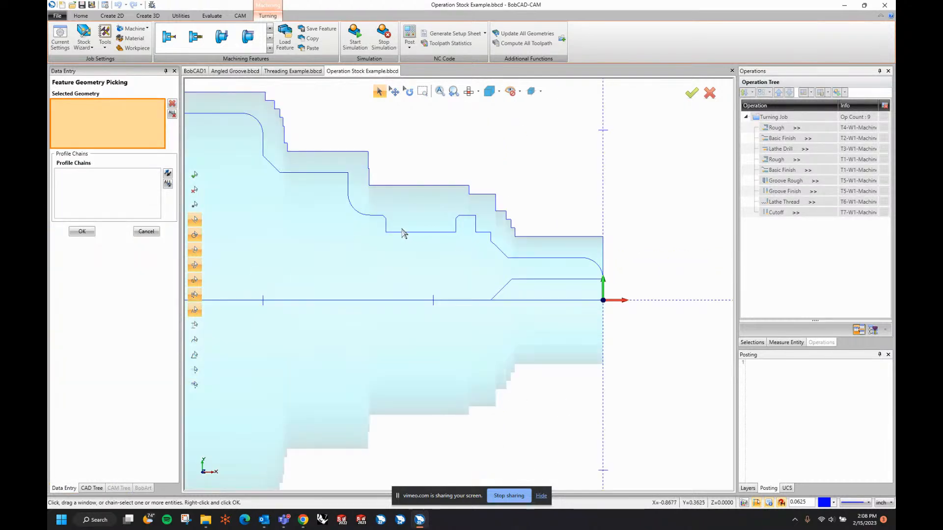
pyautogui.moveTo(386, 218); pyautogui.dragTo(461, 252)
pyautogui.scroll(3, 457, 217)
pyautogui.rightClick(401, 205)
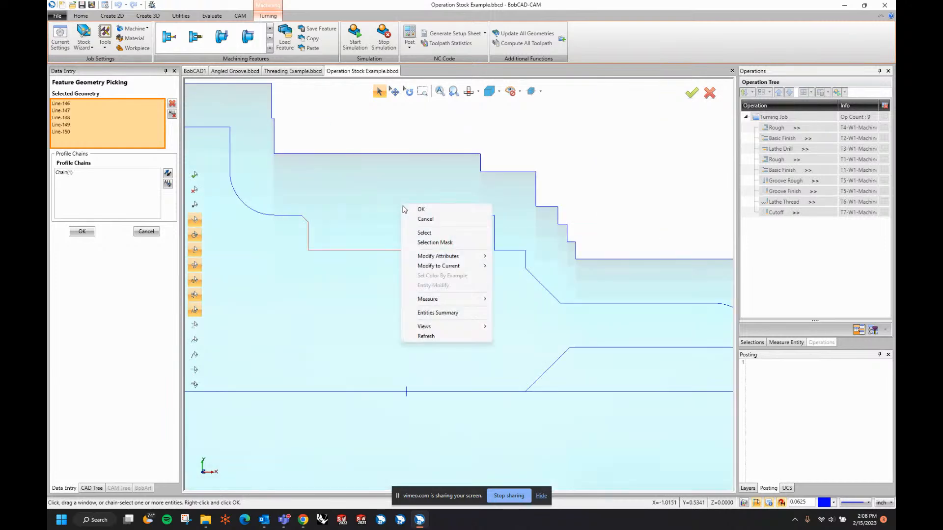
pyautogui.click(405, 210)
# - Compute the Lathe Groove feature's toolpath with its existing template settings and display the Groove Finish toolpath
pyautogui.rightClick(151, 232)
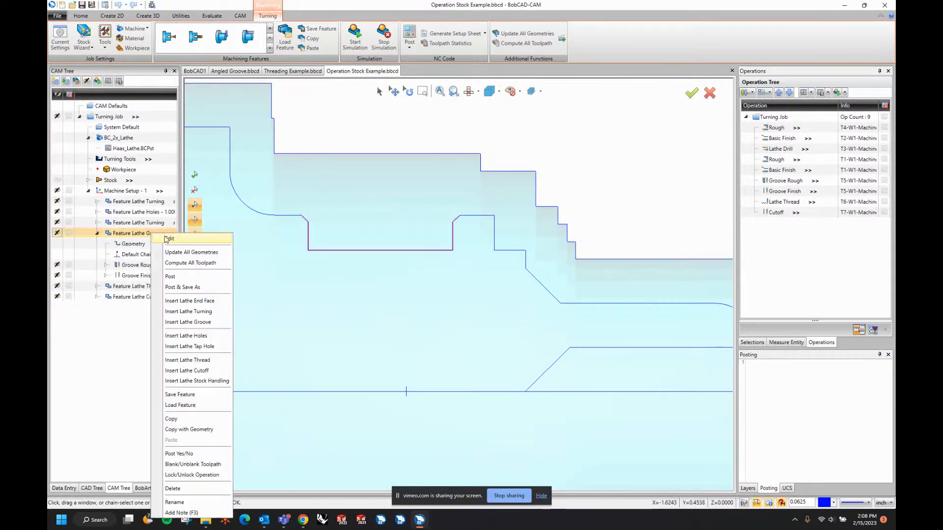
pyautogui.click(160, 238)
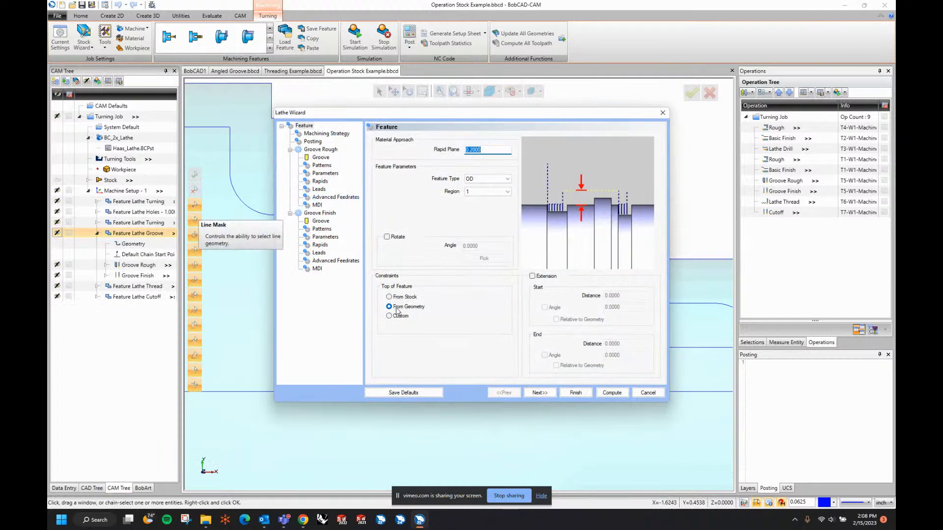
pyautogui.click(540, 393)
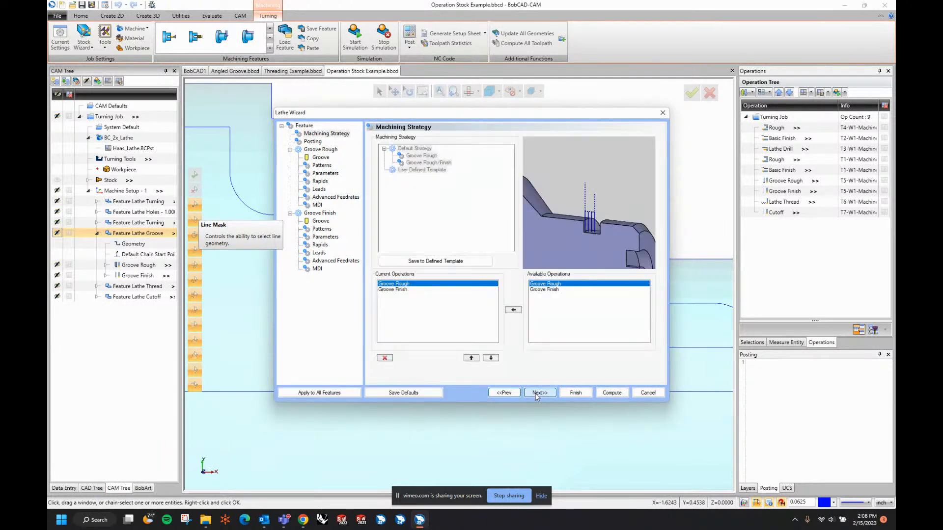
pyautogui.click(539, 393)
pyautogui.click(421, 156)
pyautogui.click(422, 167)
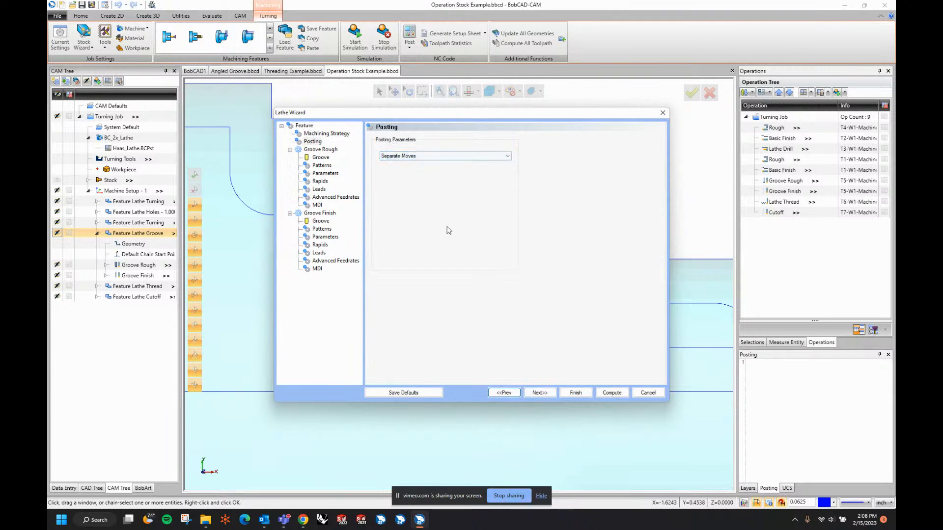
pyautogui.click(610, 393)
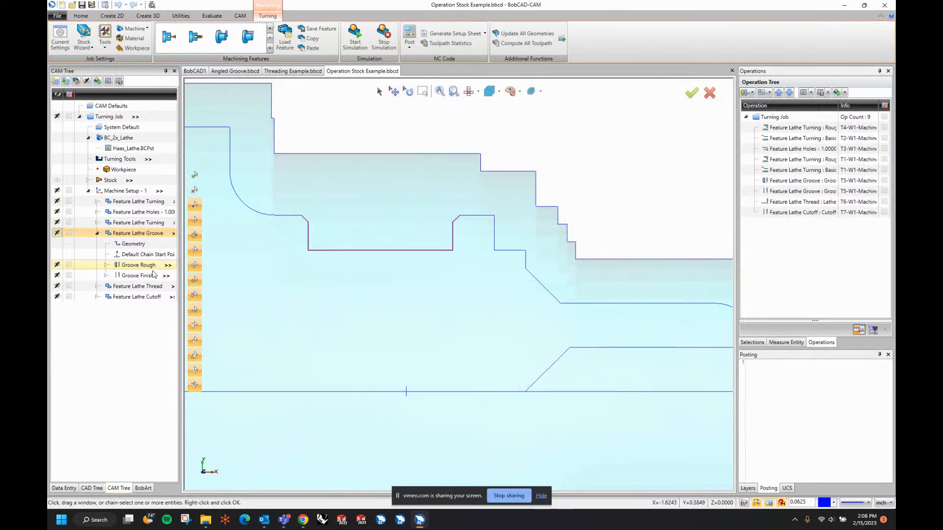
pyautogui.click(144, 276)
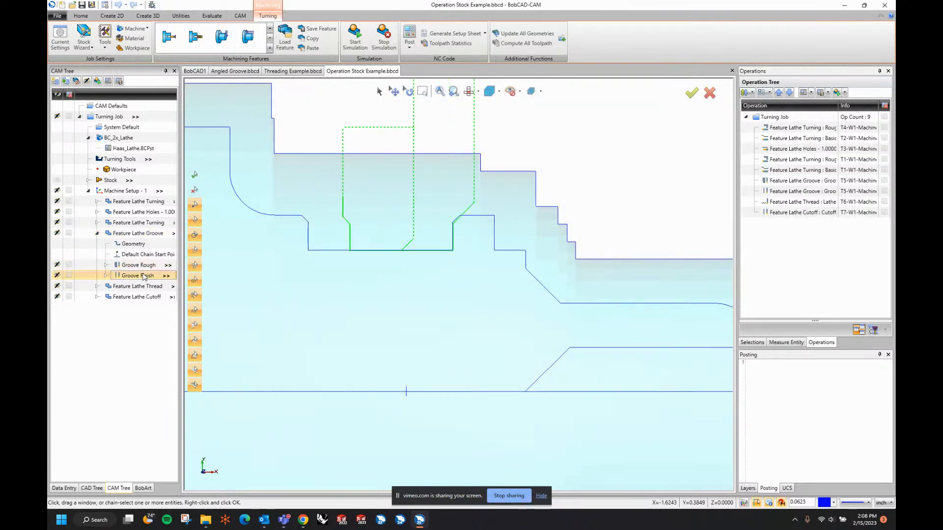
pyautogui.click(97, 233)
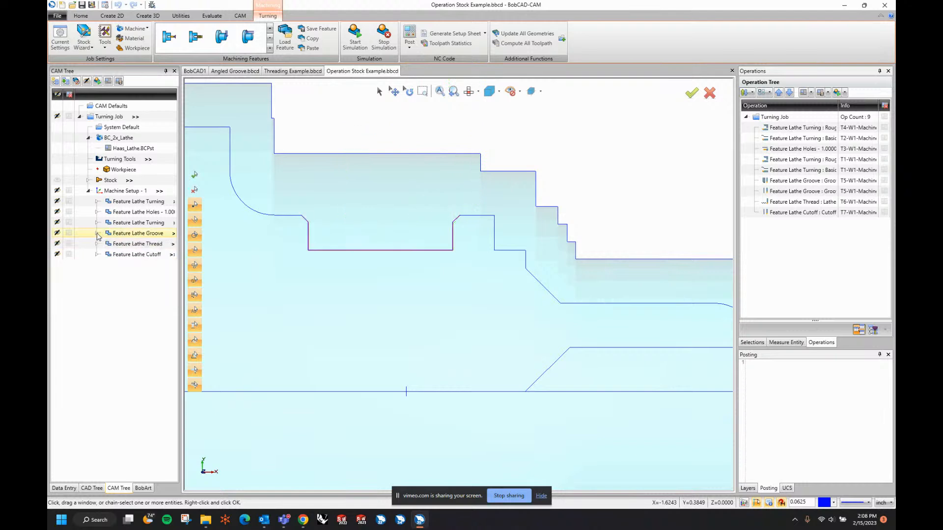
# - Assign the outer profile chain from the rounded nose arc to the largest-diameter line as the first Lathe Turning feature's geometry
pyautogui.click(109, 203)
pyautogui.click(97, 201)
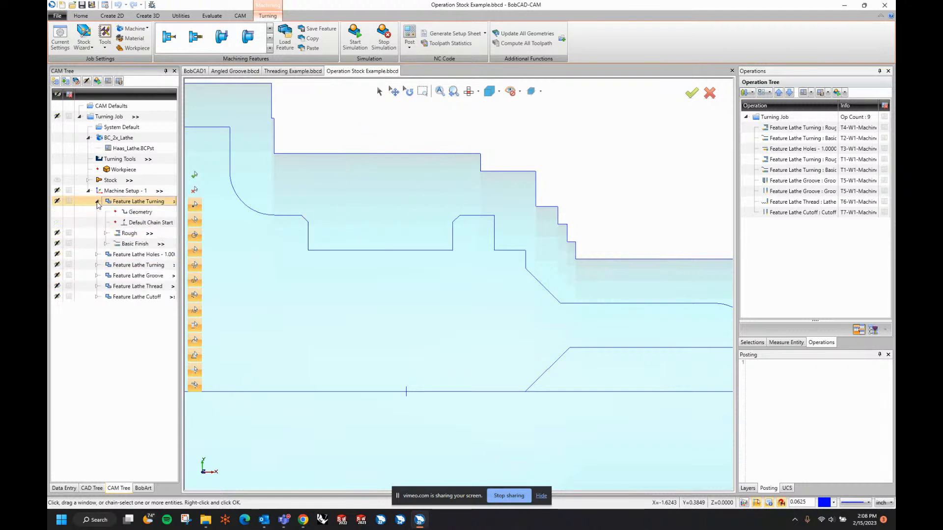
pyautogui.click(130, 212)
pyautogui.rightClick(131, 212)
pyautogui.click(151, 218)
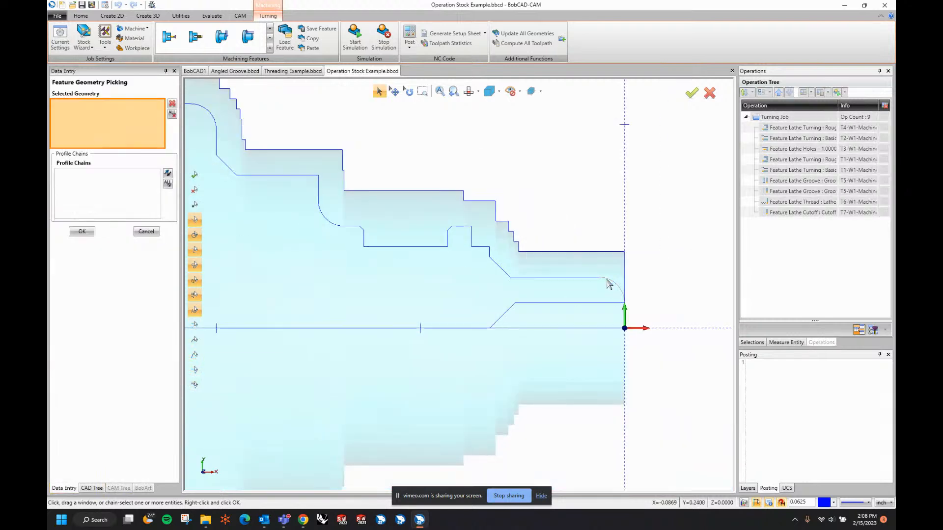
pyautogui.click(610, 281)
pyautogui.scroll(-2, 646, 292)
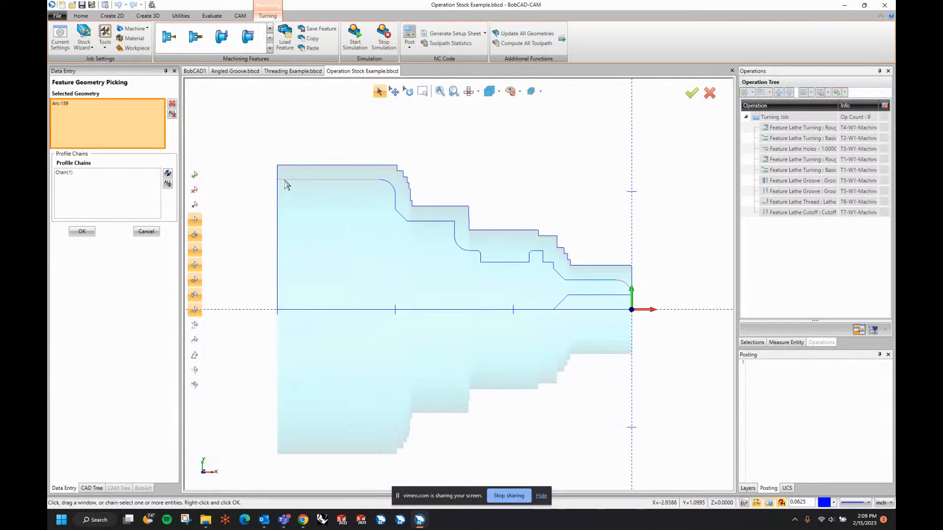
pyautogui.click(286, 185)
pyautogui.click(92, 233)
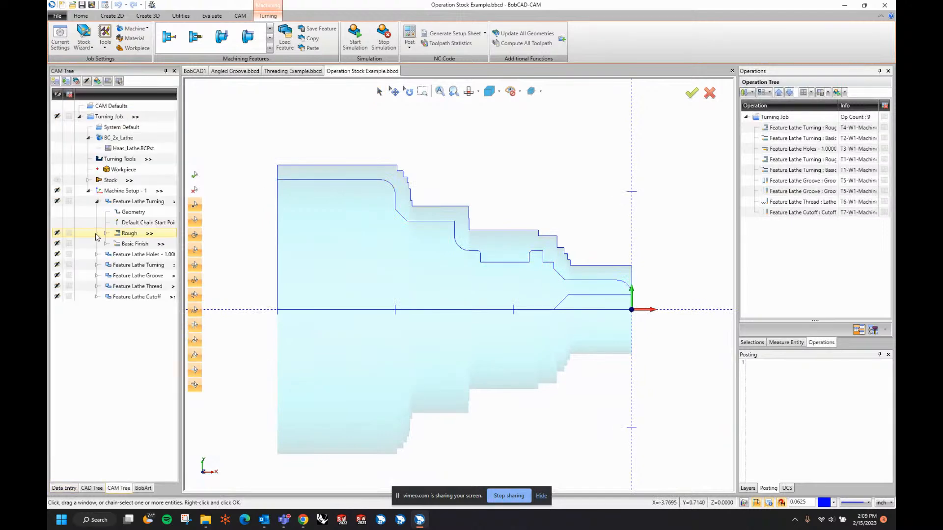
# - Compute the first Lathe Turning feature's toolpath with its existing template settings and display the Rough toolpath
pyautogui.rightClick(139, 206)
pyautogui.click(140, 208)
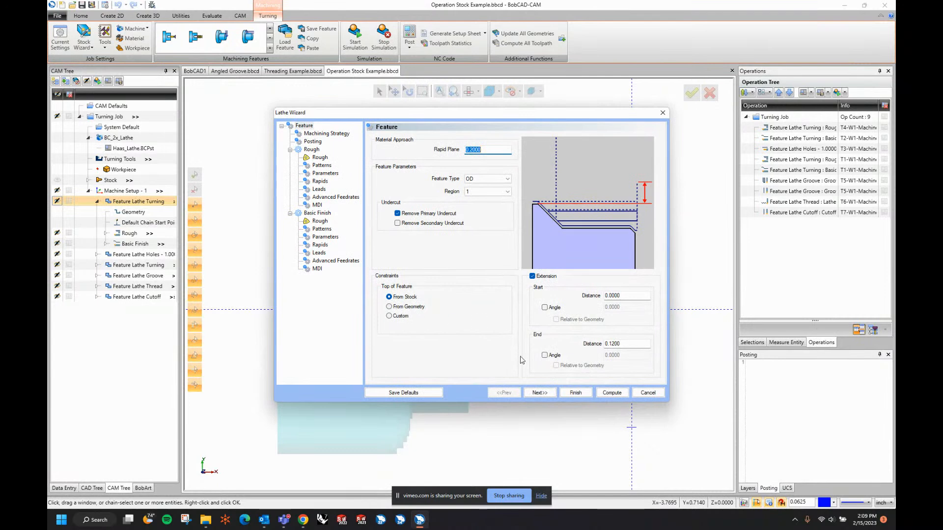
pyautogui.click(611, 392)
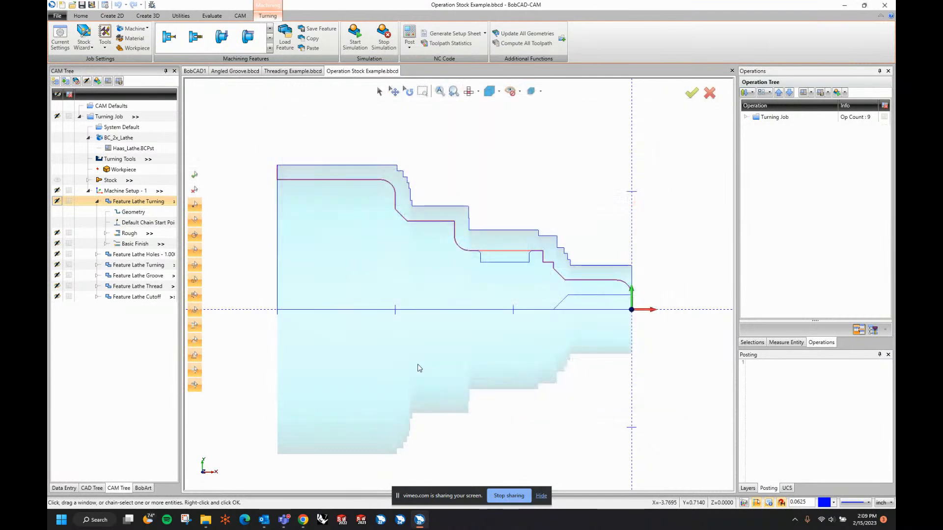
pyautogui.click(131, 234)
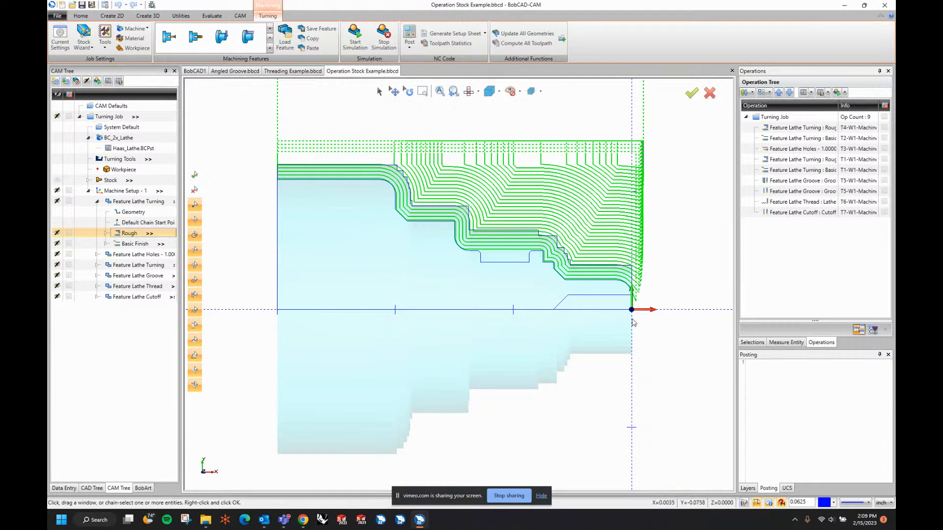
# - Enable Trim to Stock in the turning Rough parameters, recompute the feature and display the Rough toolpath
pyautogui.click(137, 201)
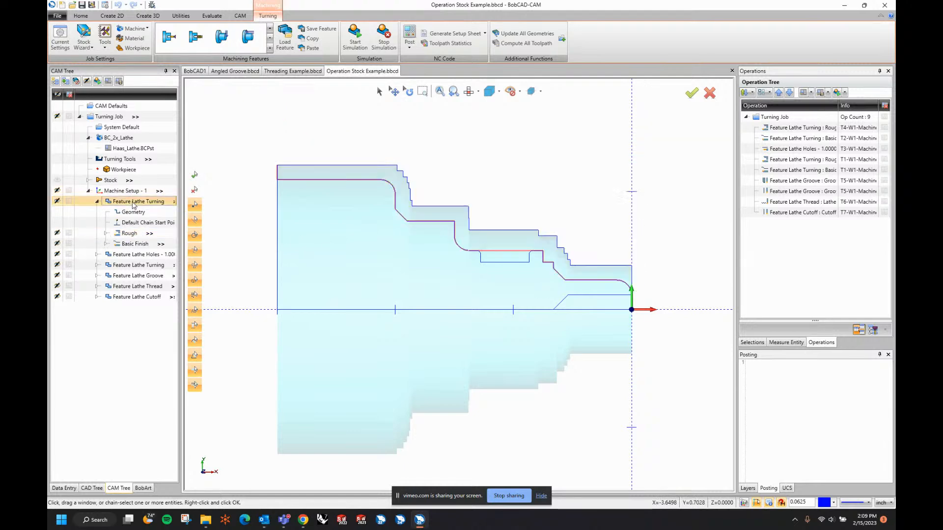
pyautogui.rightClick(131, 202)
pyautogui.click(150, 209)
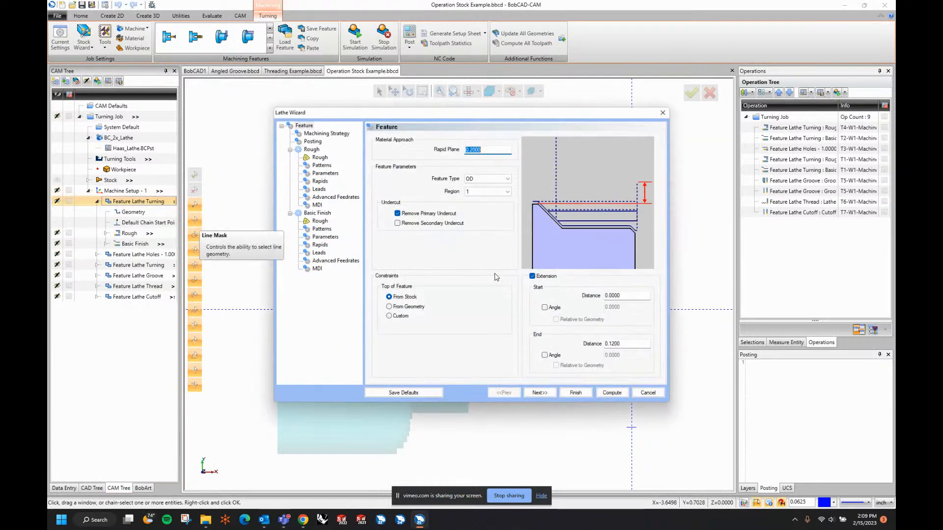
pyautogui.click(538, 393)
pyautogui.click(537, 341)
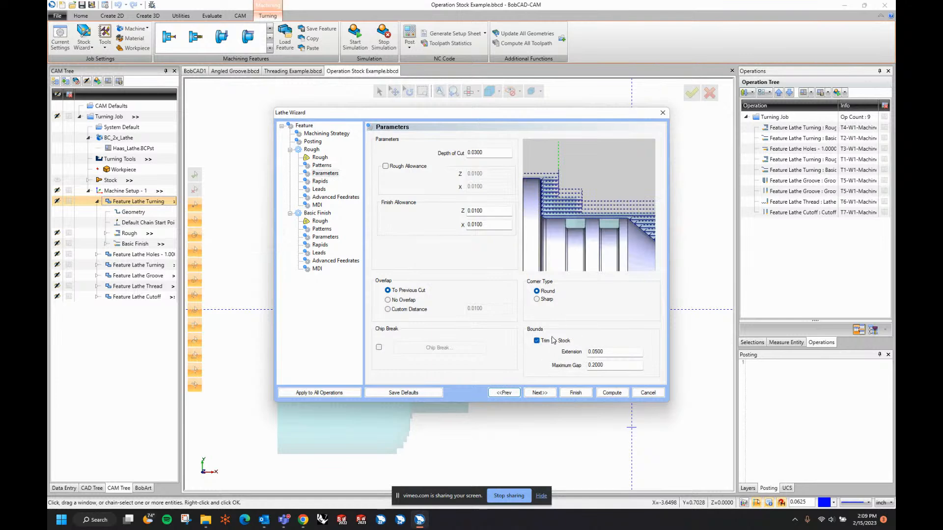
pyautogui.click(620, 395)
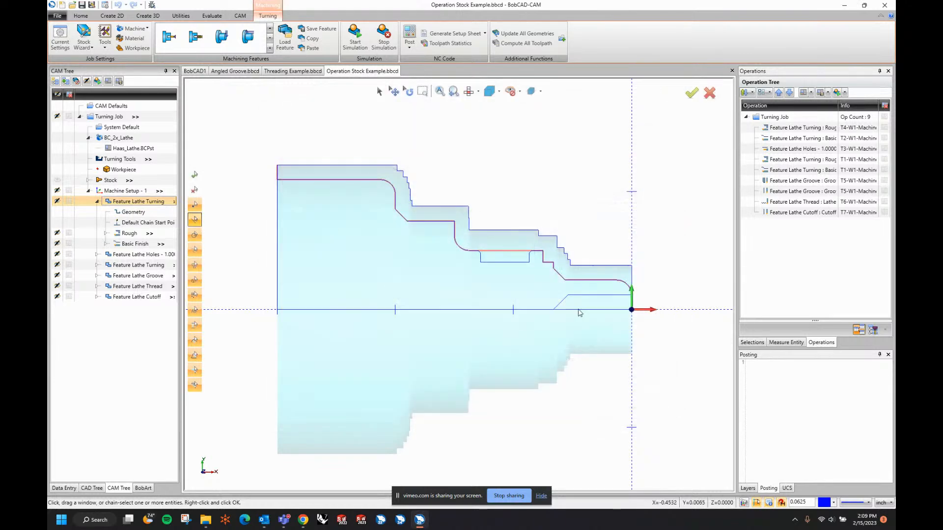
pyautogui.click(127, 233)
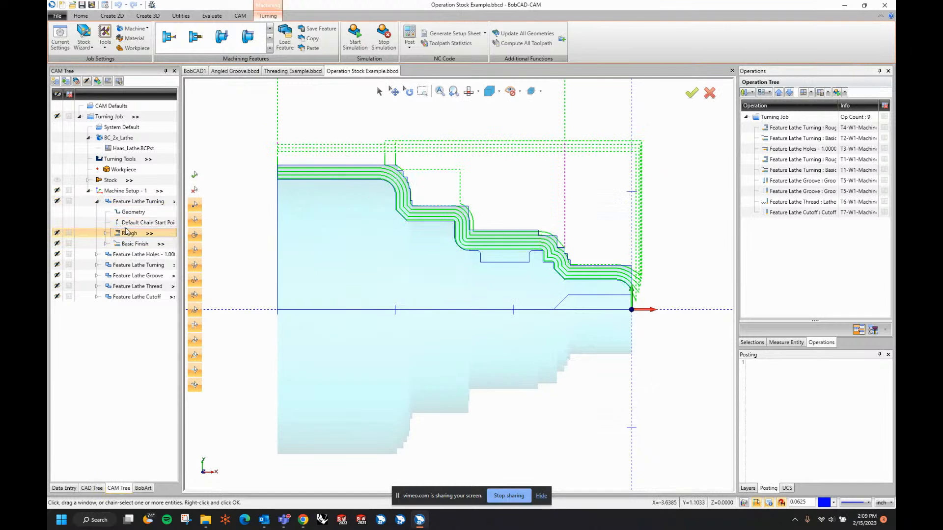
# - Change the turning Rough operation's pattern to Standard and recompute its toolpath
pyautogui.rightClick(129, 203)
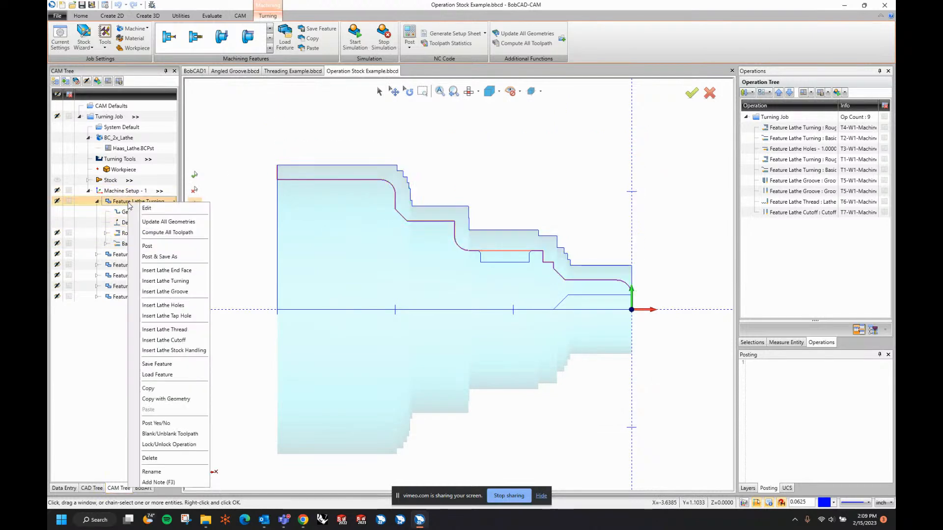
pyautogui.click(123, 232)
pyautogui.doubleClick(123, 233)
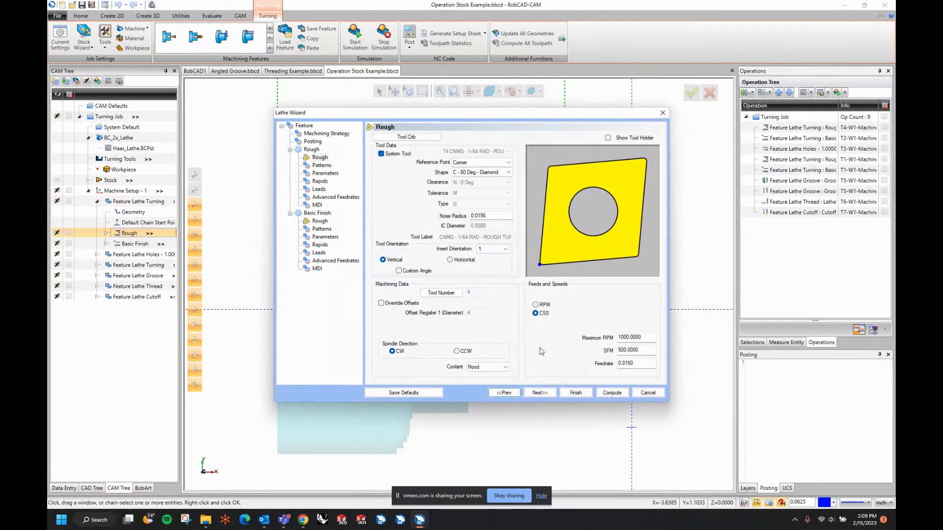
pyautogui.click(553, 394)
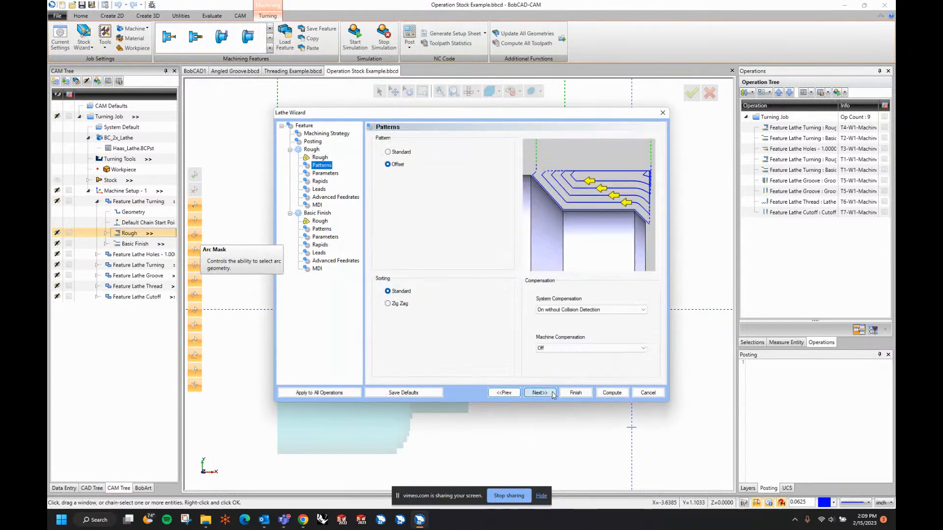
pyautogui.click(397, 153)
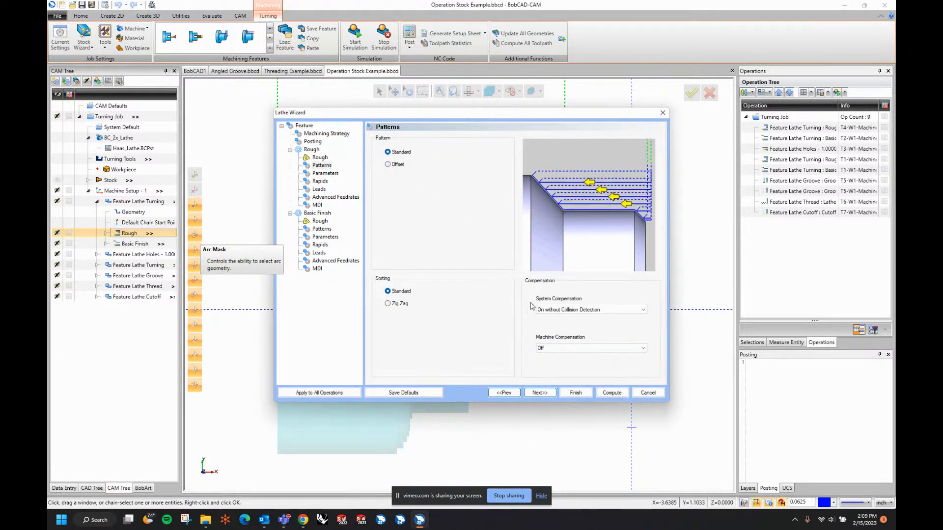
pyautogui.click(614, 393)
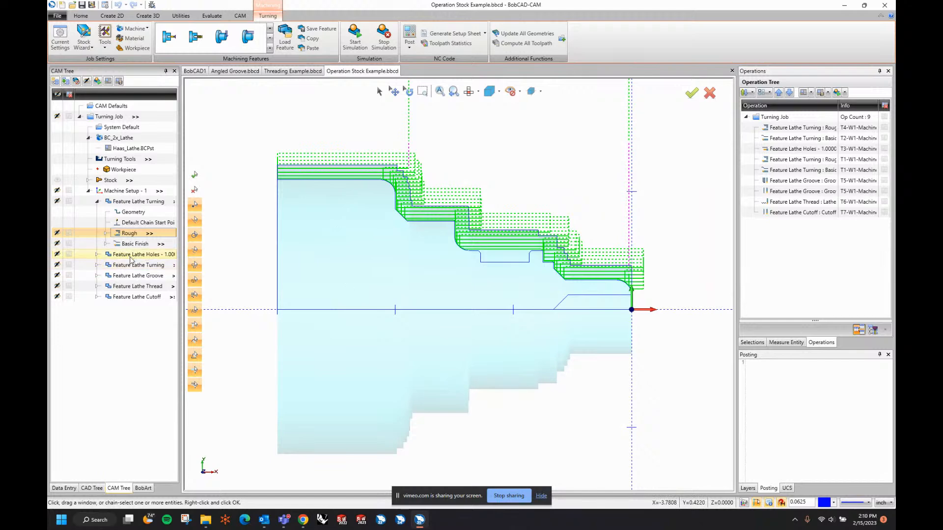
# - Delete the Lathe Holes feature from Machine Setup - 1 and confirm the deletion
pyautogui.click(131, 255)
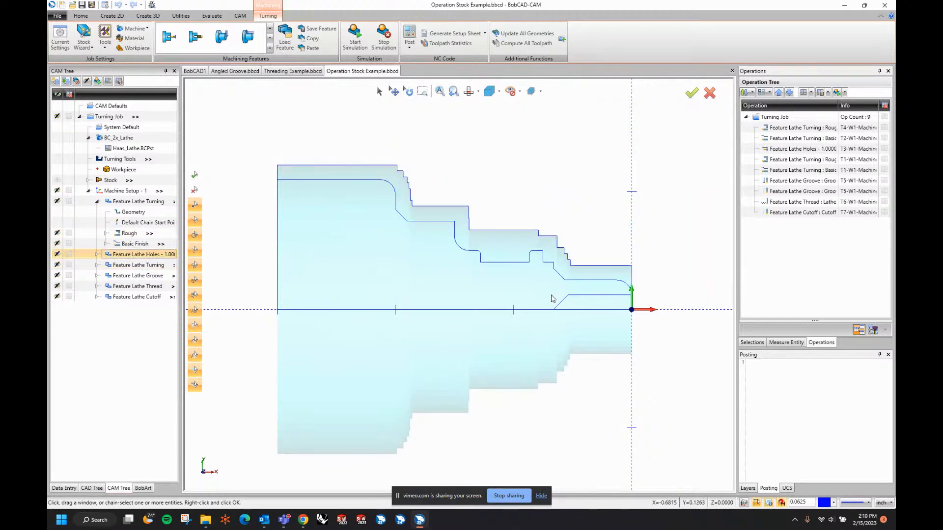
pyautogui.rightClick(154, 259)
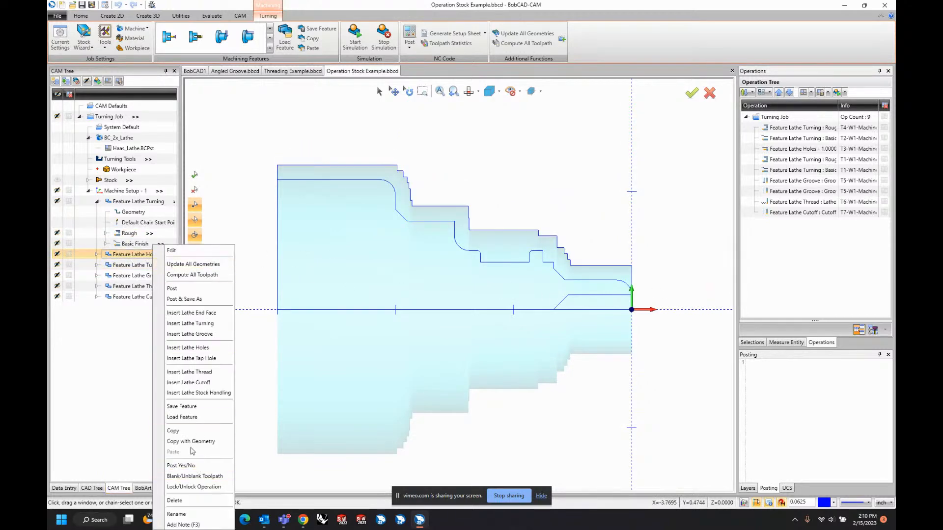
pyautogui.click(175, 501)
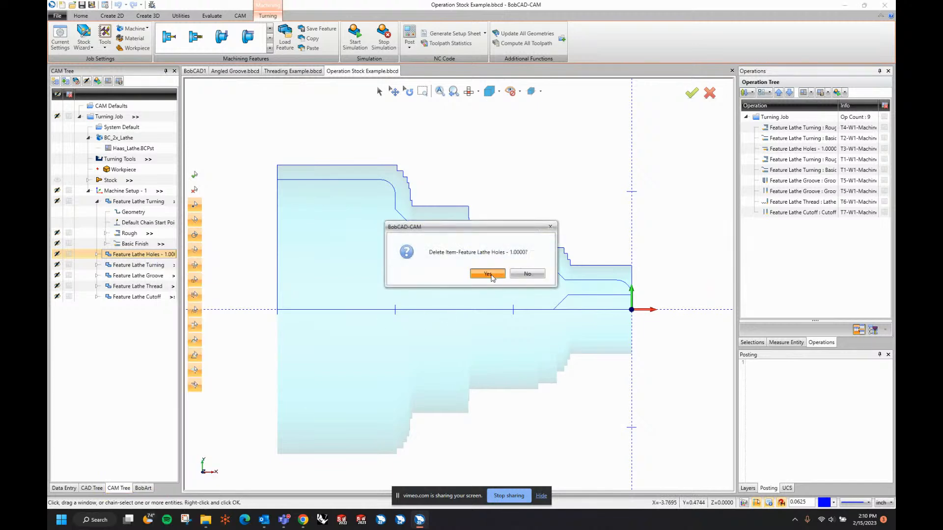
pyautogui.click(489, 275)
# - Delete the second Lathe Turning feature, which has no geometry assigned, from Machine Setup - 1
pyautogui.click(97, 255)
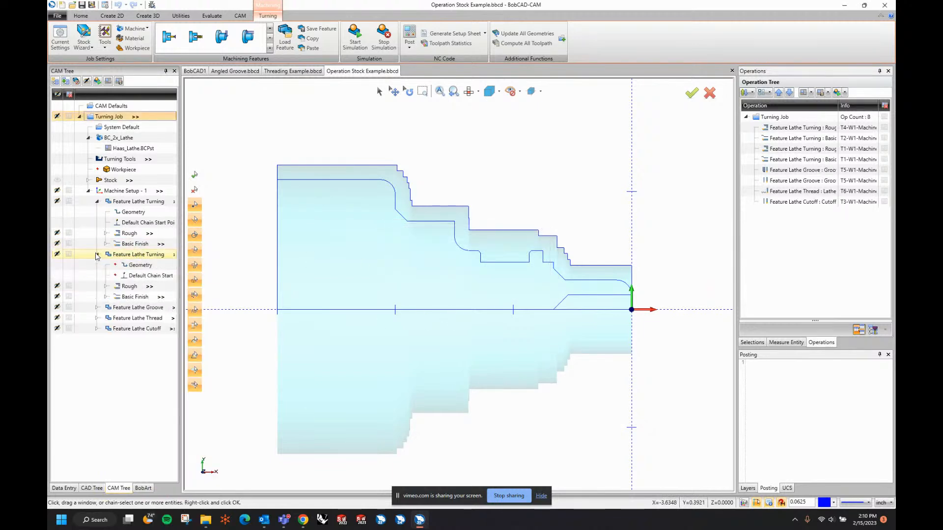
pyautogui.click(124, 256)
pyautogui.click(130, 289)
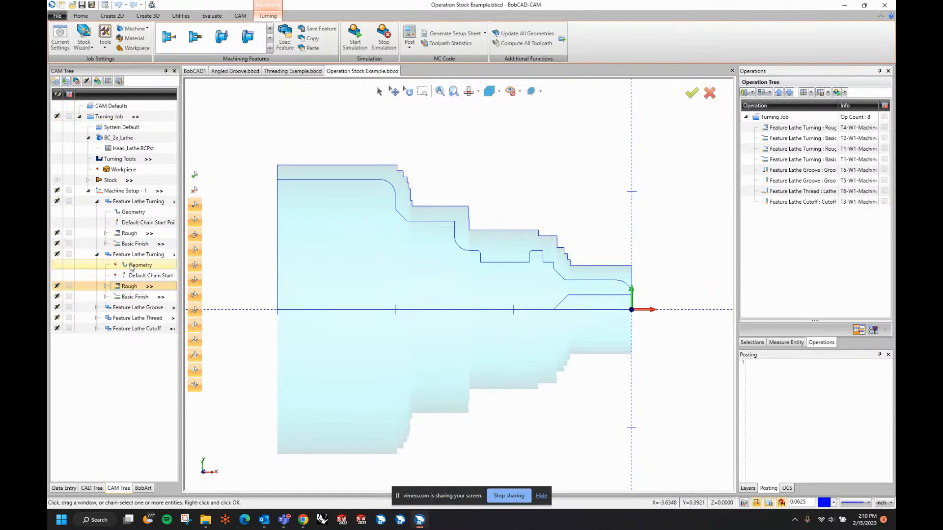
pyautogui.rightClick(125, 255)
pyautogui.click(158, 475)
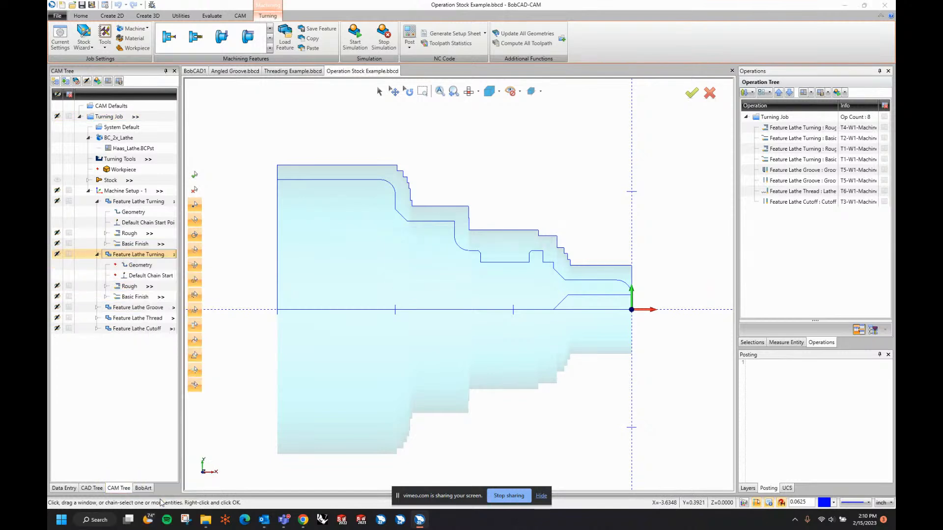
pyautogui.click(488, 276)
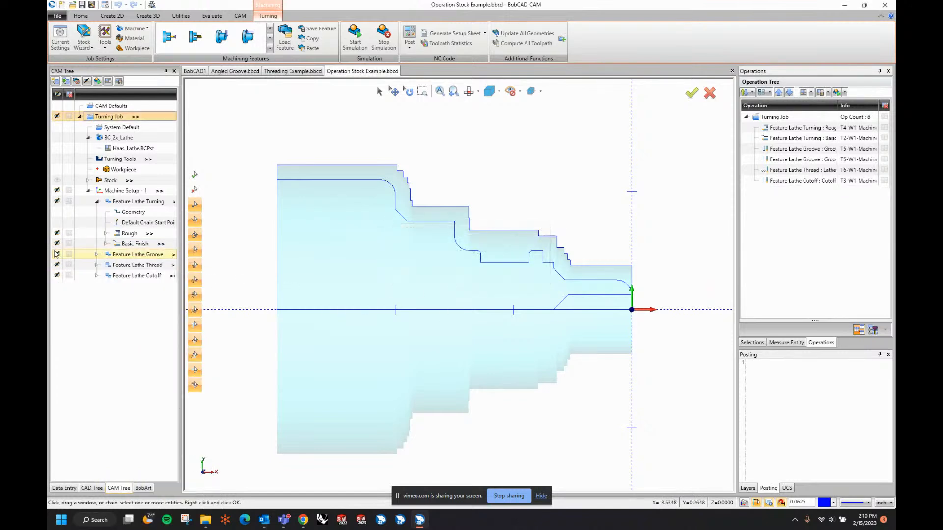
# - Check the groove and thread features' geometry, and delete the unassigned Lathe Thread feature
pyautogui.click(131, 254)
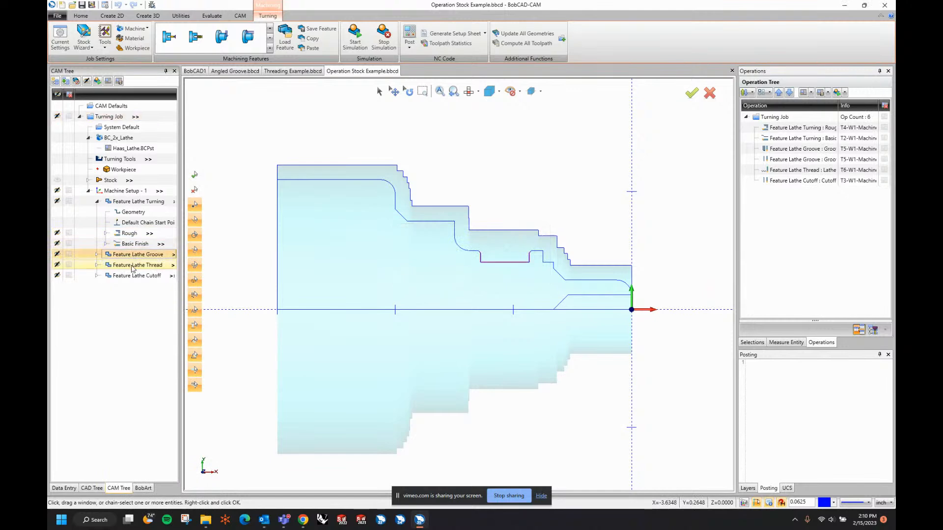
pyautogui.click(131, 266)
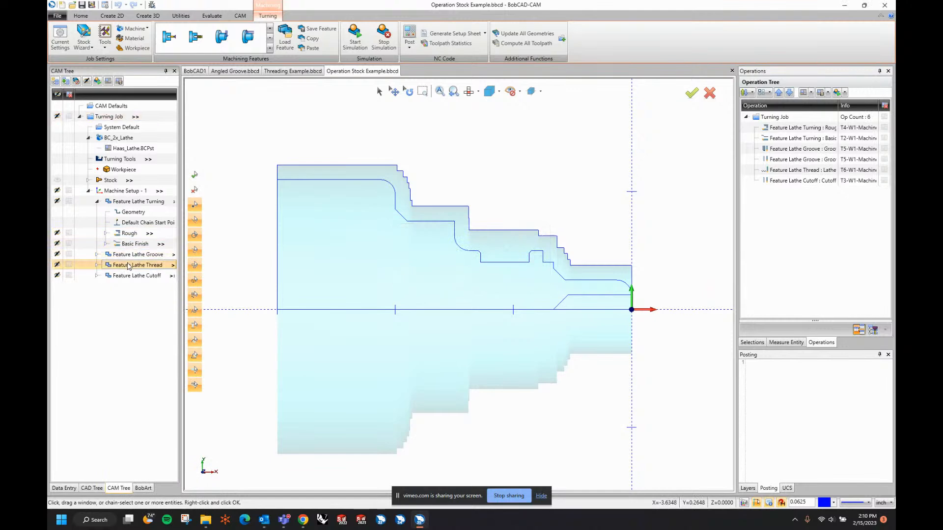
pyautogui.click(96, 266)
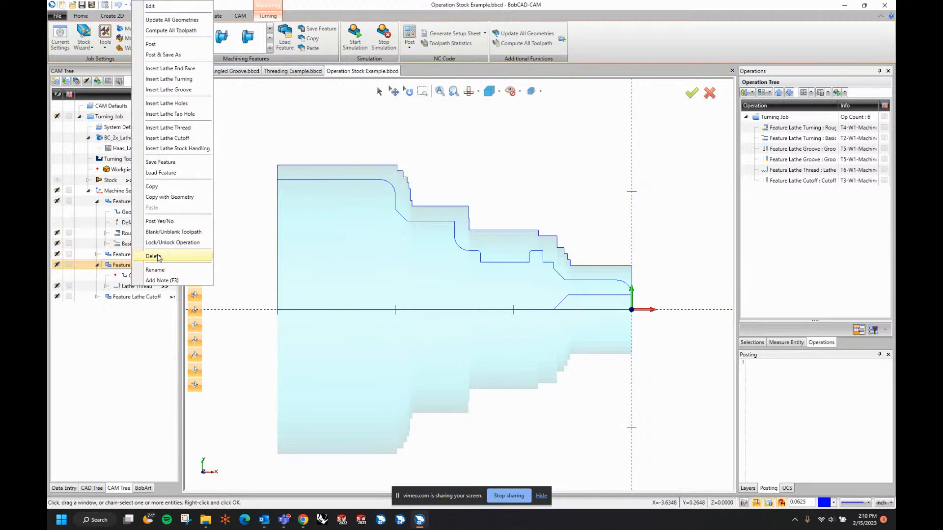
pyautogui.click(153, 256)
pyautogui.click(482, 273)
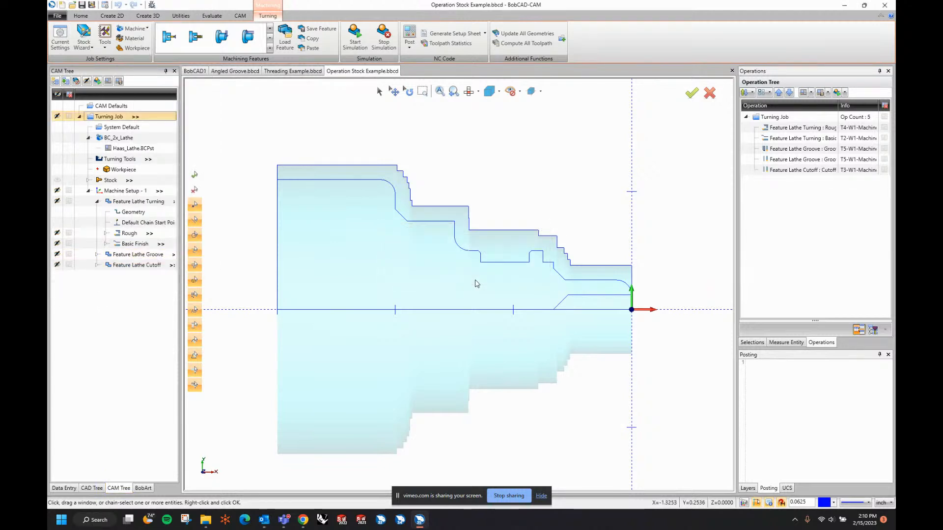
# - Reassign the Lathe Cutoff feature's end point to the part's back face on the centerline and compute the Cutoff toolpath
pyautogui.click(138, 266)
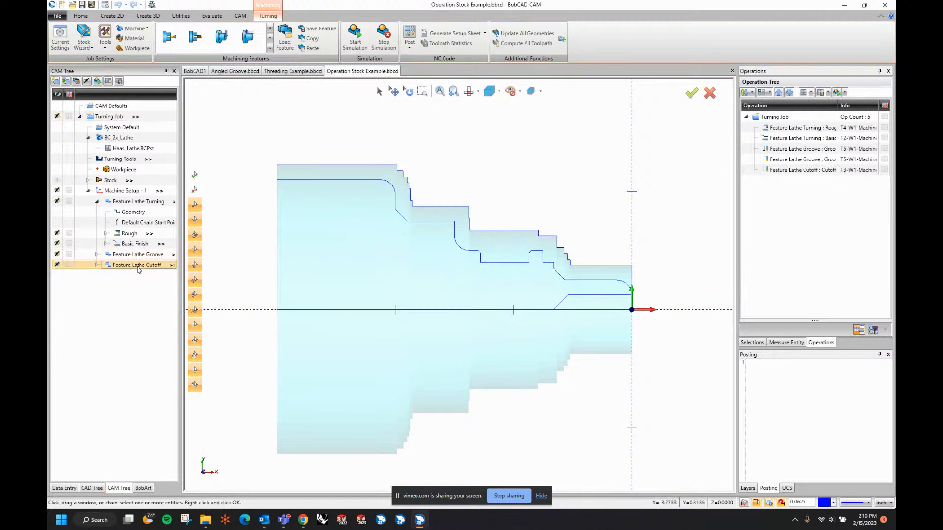
pyautogui.doubleClick(135, 268)
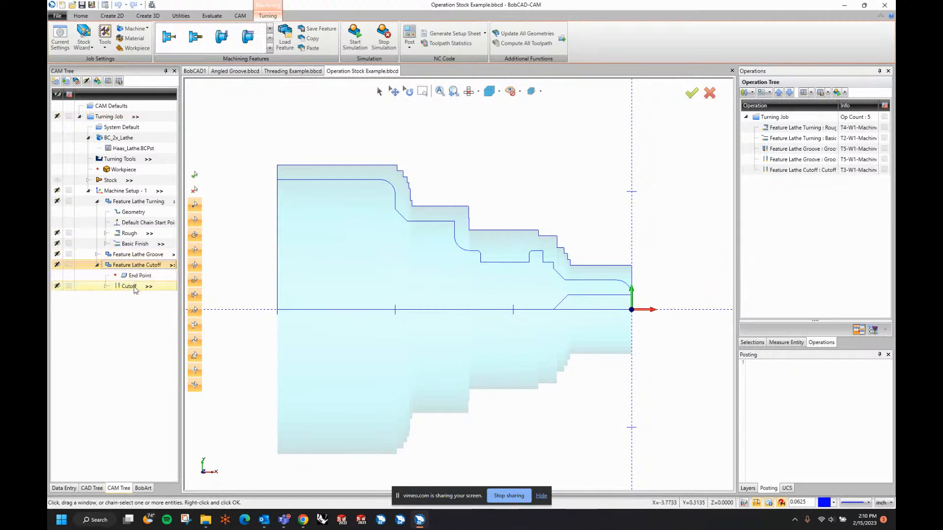
pyautogui.rightClick(135, 277)
pyautogui.click(158, 283)
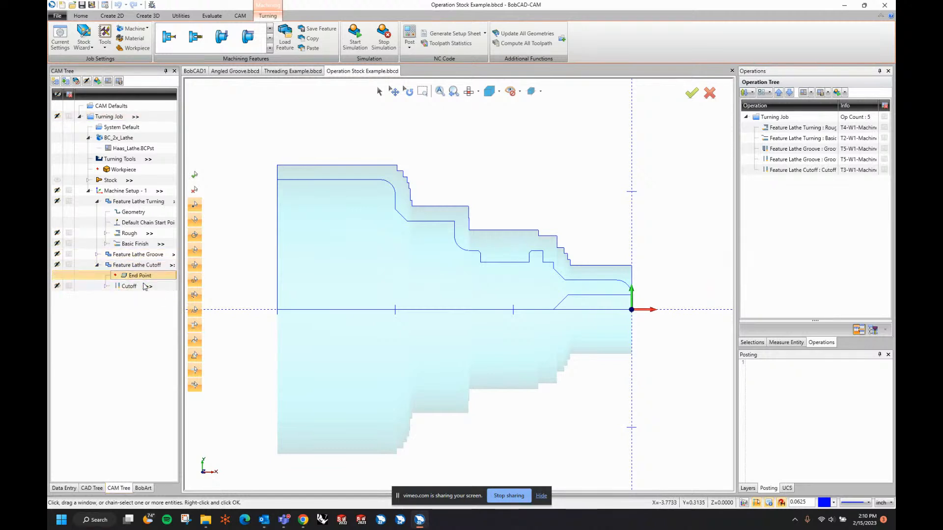
pyautogui.click(278, 309)
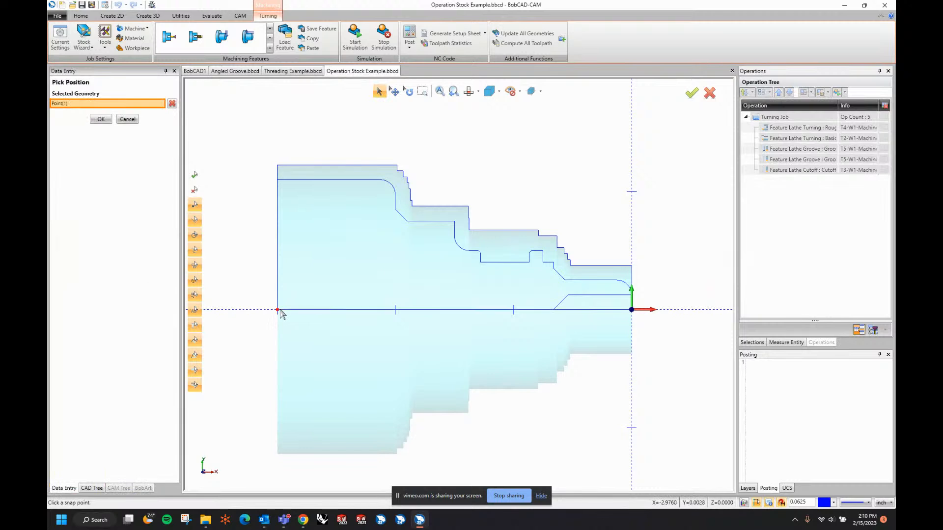
pyautogui.click(100, 119)
pyautogui.rightClick(132, 286)
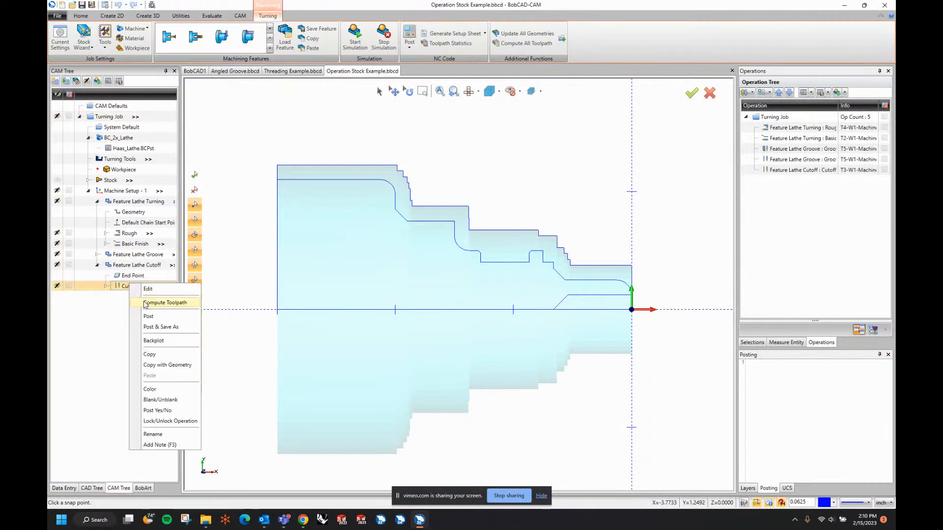
pyautogui.click(145, 297)
pyautogui.scroll(-3, 260, 310)
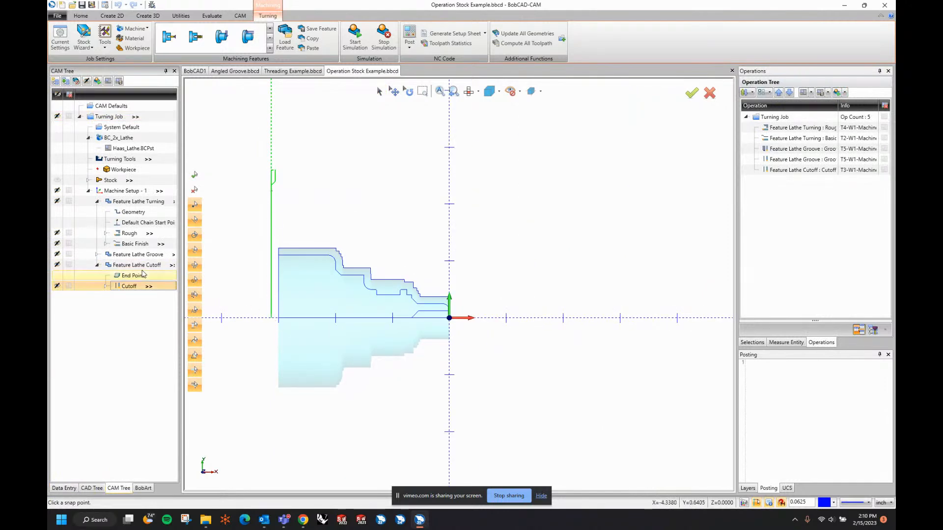
# - Pick the top of the Cutoff feature from the part's largest outer diameter, giving 1.1000, and recompute the toolpath
pyautogui.rightClick(139, 288)
pyautogui.click(149, 294)
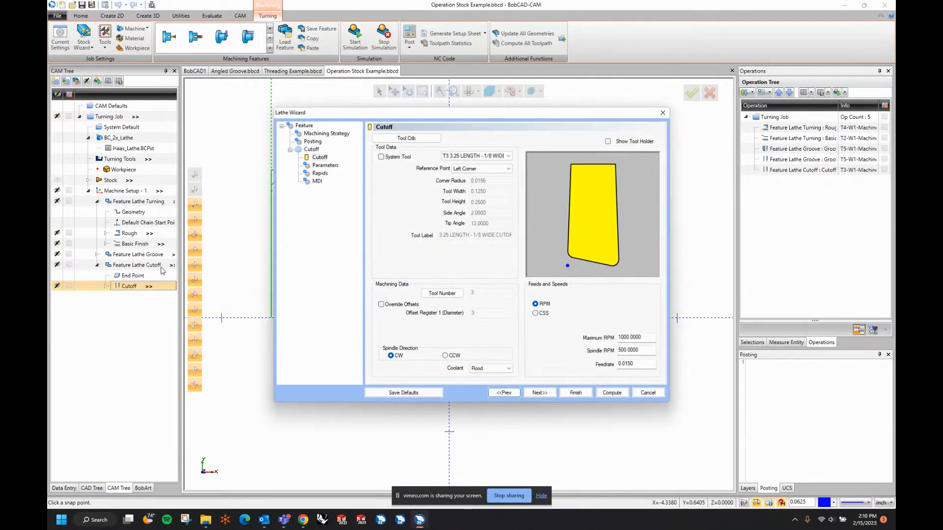
pyautogui.click(304, 127)
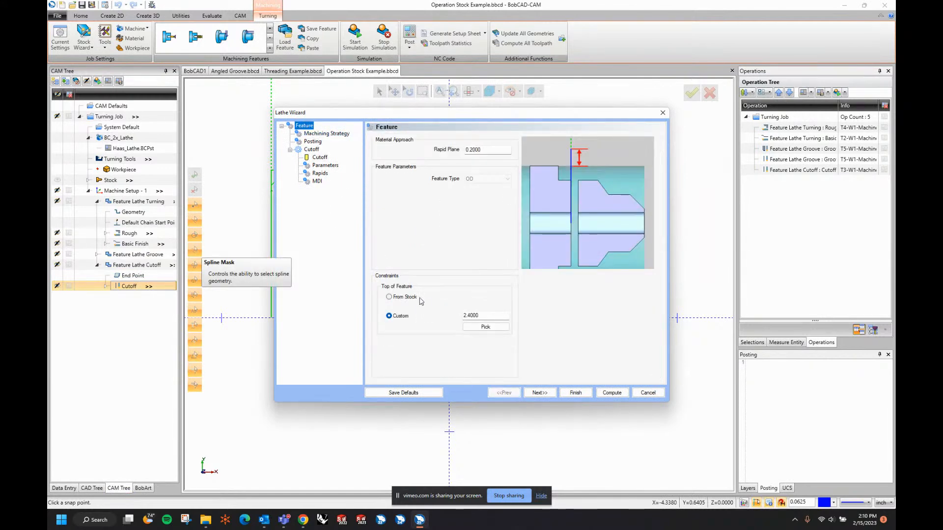
pyautogui.click(485, 327)
pyautogui.click(294, 261)
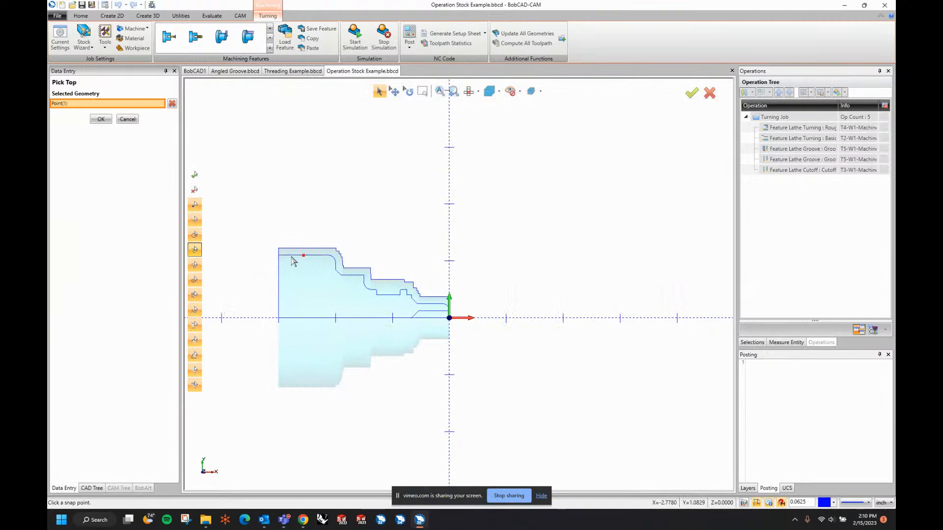
pyautogui.rightClick(316, 211)
pyautogui.click(323, 217)
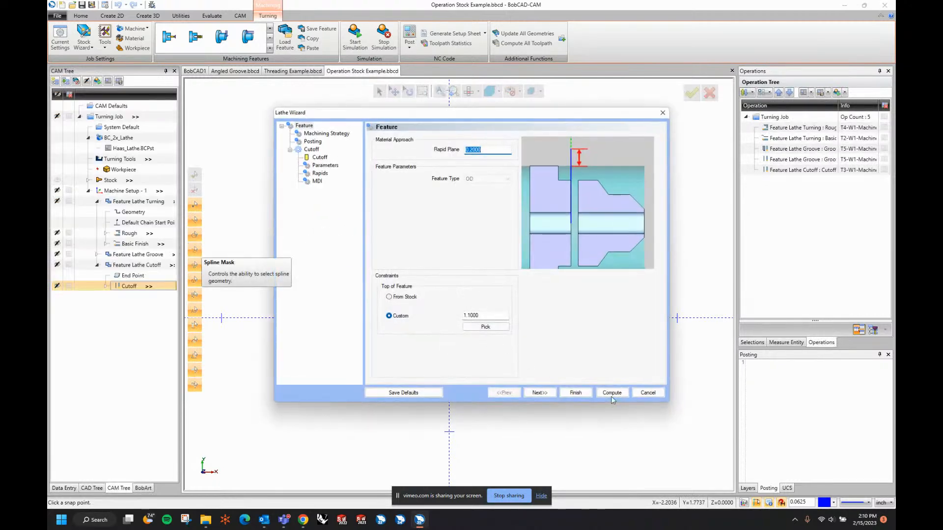
pyautogui.click(611, 394)
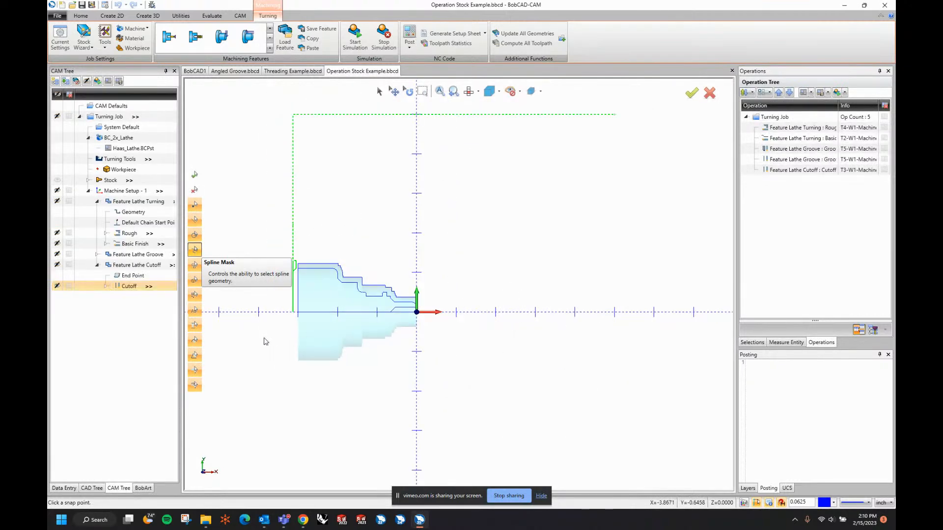
pyautogui.scroll(2, 265, 341)
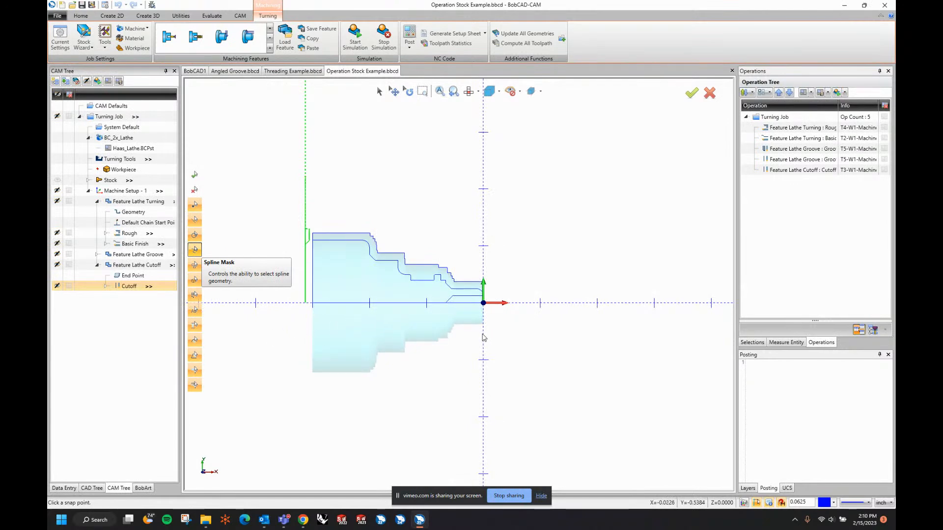
# - Simulate the whole turning job from the front with the stock shown solid, at a slightly faster run speed
pyautogui.click(355, 37)
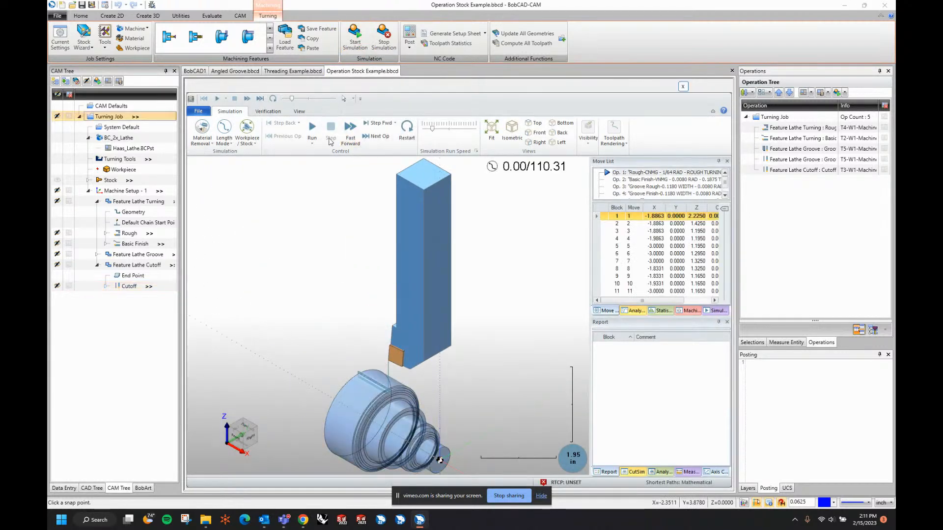
pyautogui.click(588, 134)
pyautogui.click(674, 182)
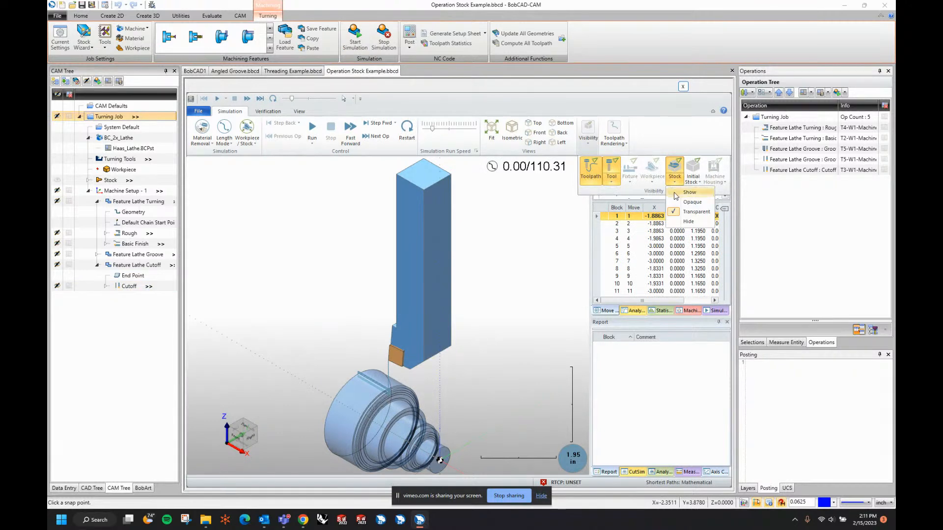
pyautogui.click(680, 197)
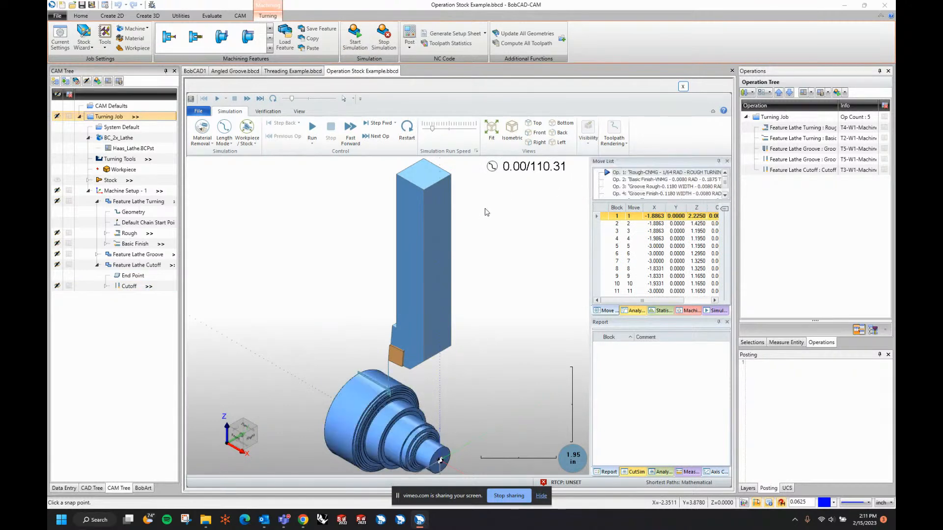
pyautogui.scroll(-3, 417, 220)
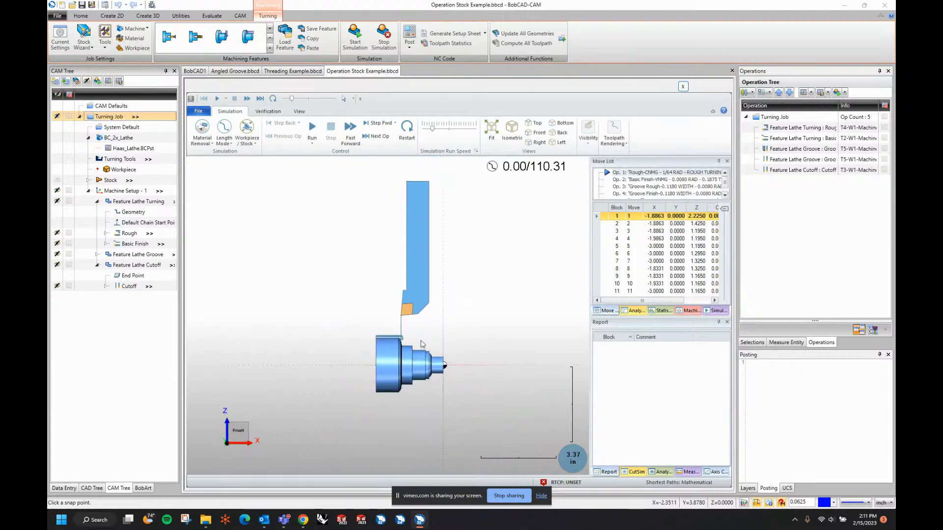
pyautogui.scroll(4, 421, 343)
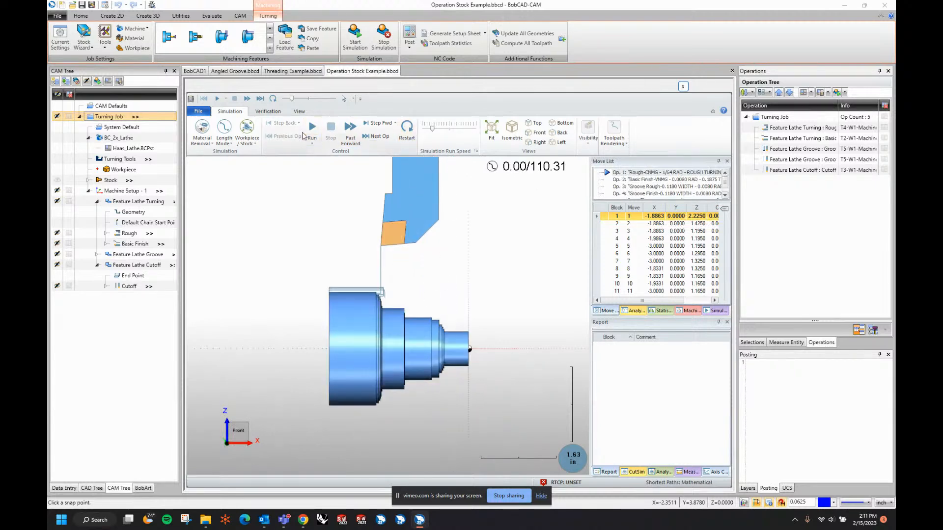
pyautogui.click(307, 133)
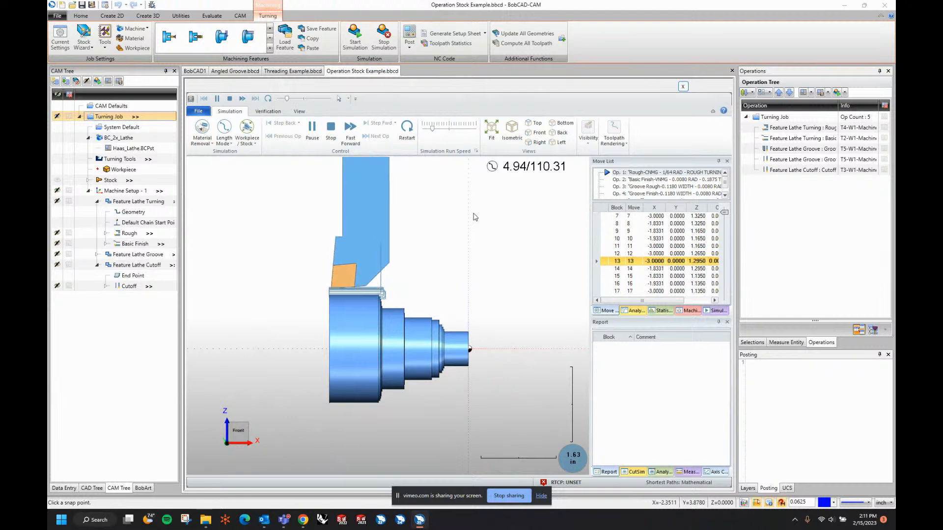
pyautogui.moveTo(433, 129); pyautogui.dragTo(439, 130)
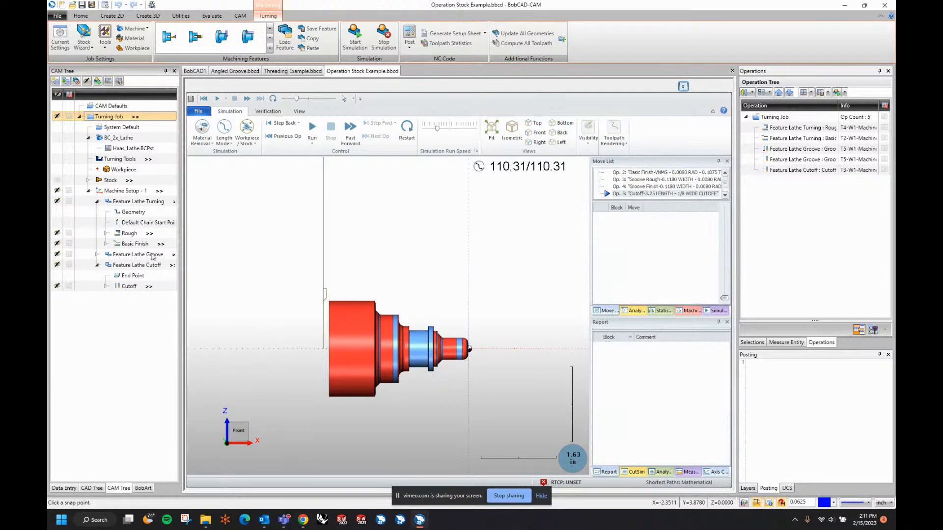
# - Set the turning Rough operation's finish allowance to 0.0050 in both Z and X
pyautogui.rightClick(130, 235)
pyautogui.click(201, 240)
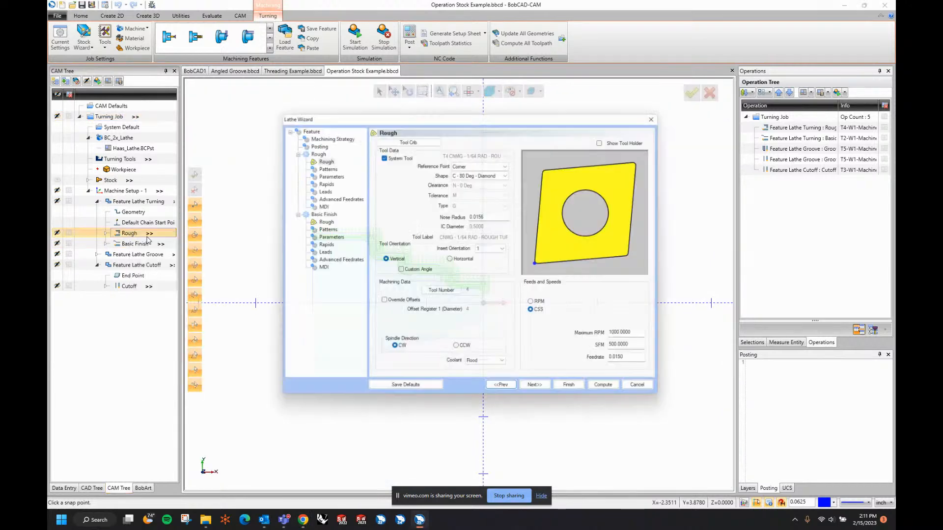
pyautogui.click(543, 392)
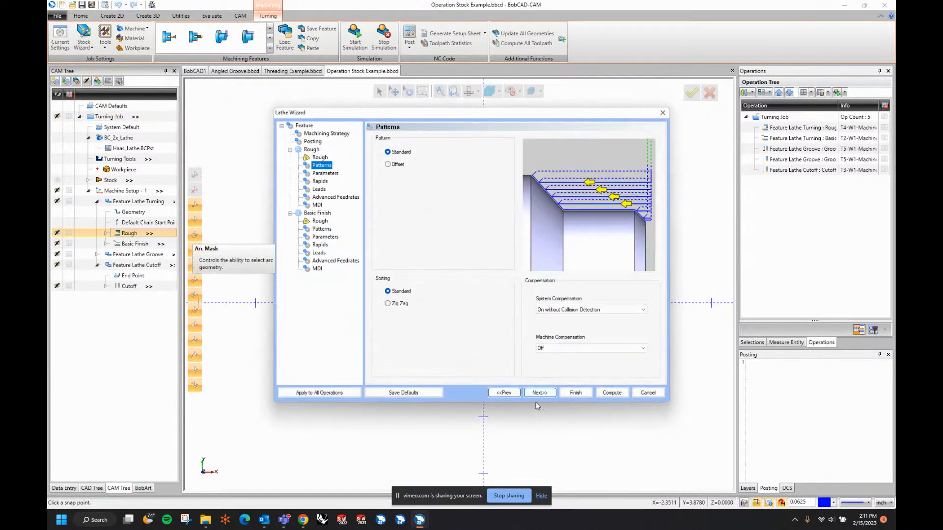
pyautogui.click(540, 393)
pyautogui.moveTo(492, 155); pyautogui.dragTo(474, 154)
pyautogui.moveTo(474, 211); pyautogui.dragTo(523, 215)
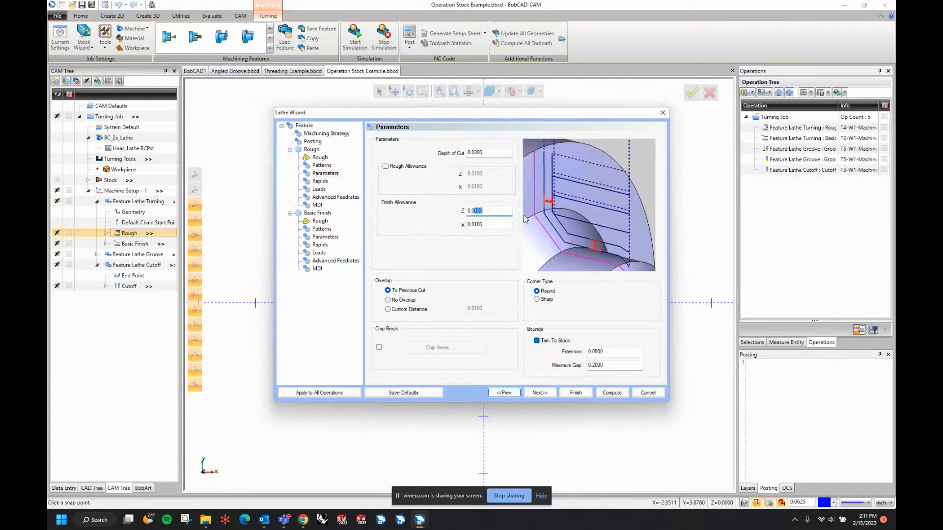
pyautogui.write('050')
pyautogui.press('Tab')
pyautogui.write('0.0050')
pyautogui.press('Tab')
# - Check the template choices for saving only the Rough operation's parameters as defaults, and leave the wizard without saving
pyautogui.click(417, 393)
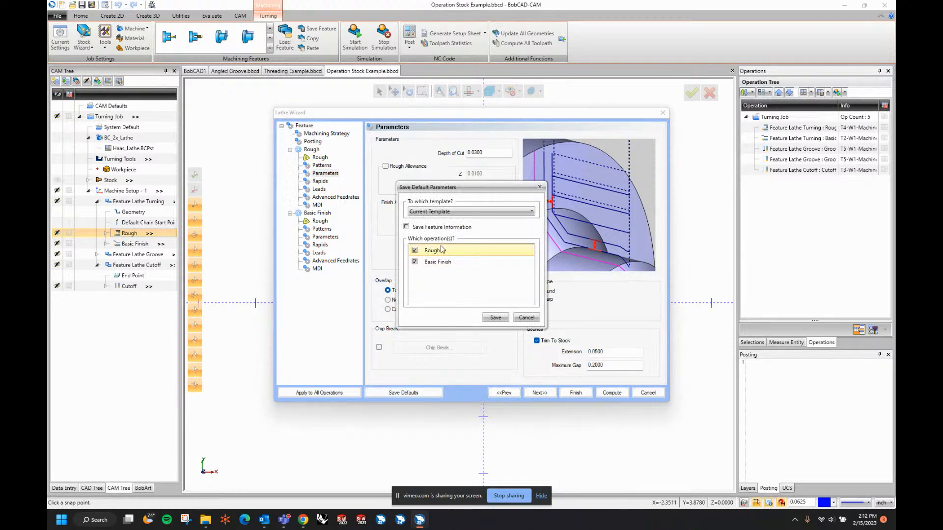
pyautogui.click(414, 262)
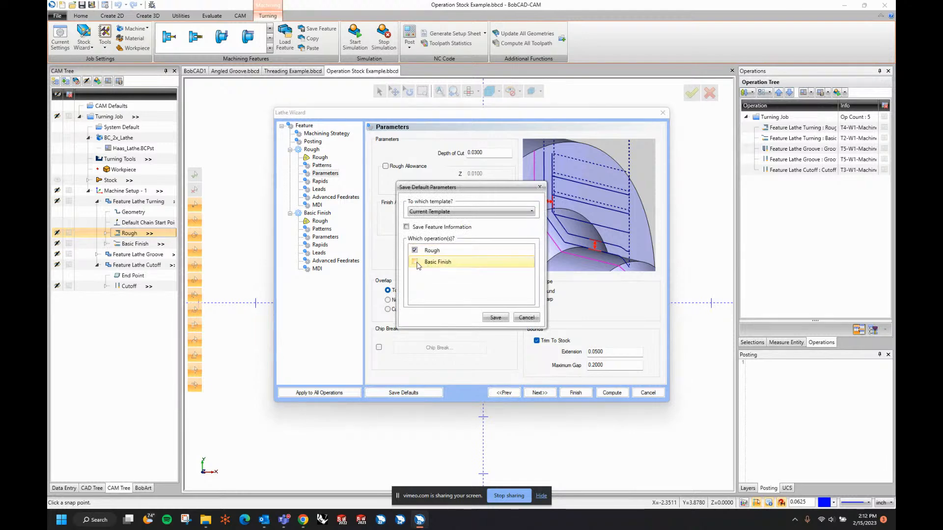
pyautogui.click(434, 214)
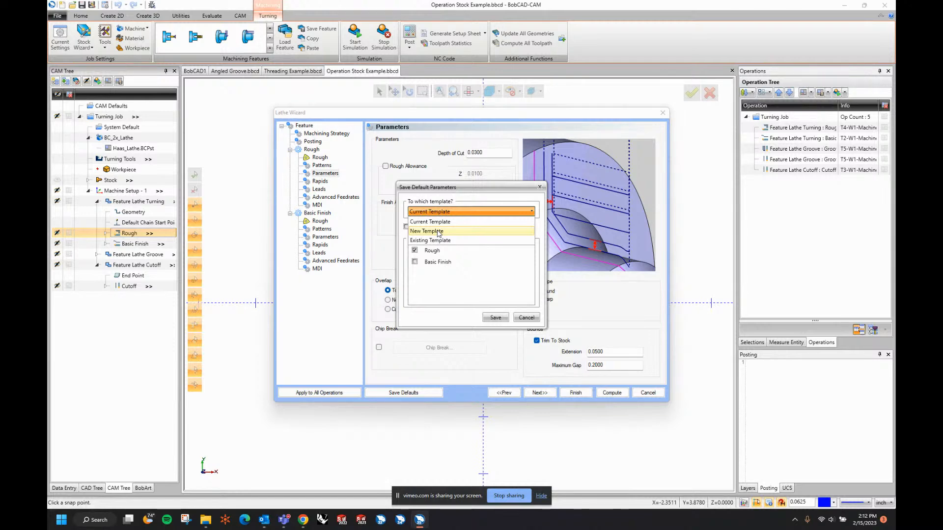
pyautogui.click(445, 272)
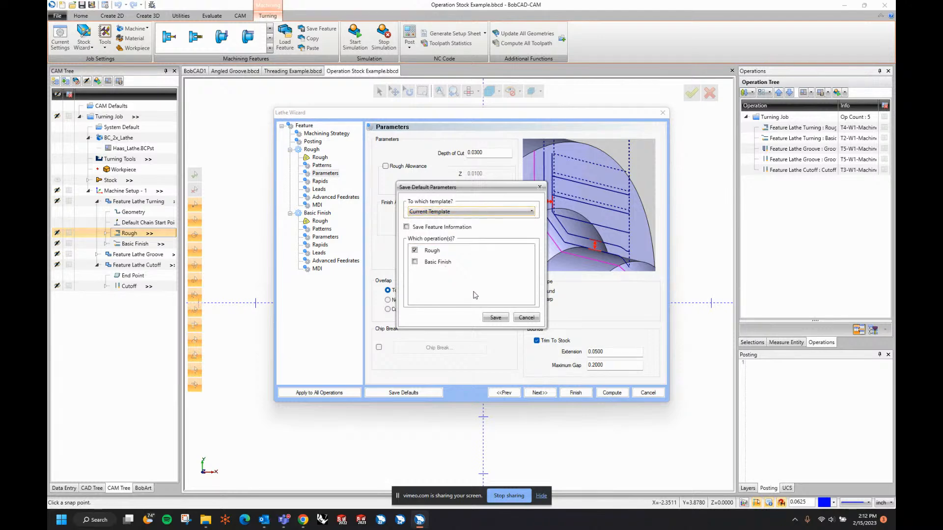
pyautogui.click(523, 318)
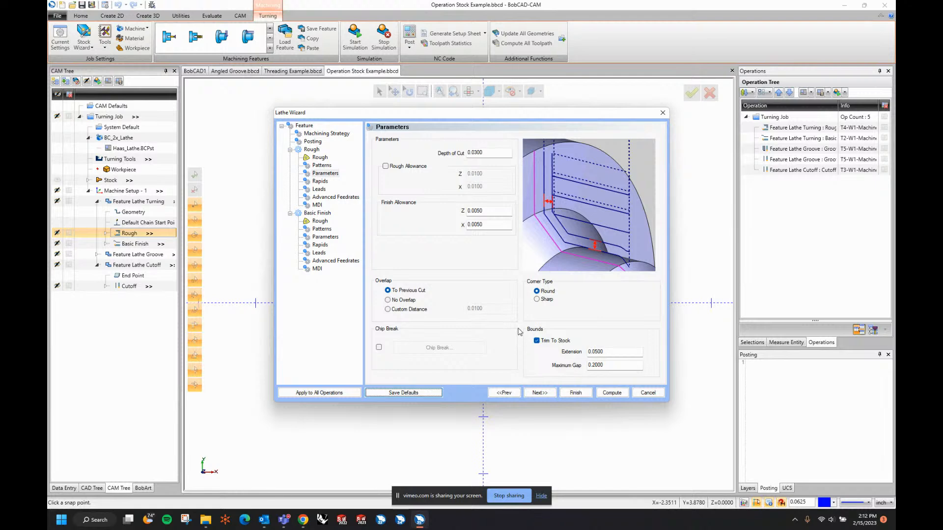
pyautogui.click(647, 392)
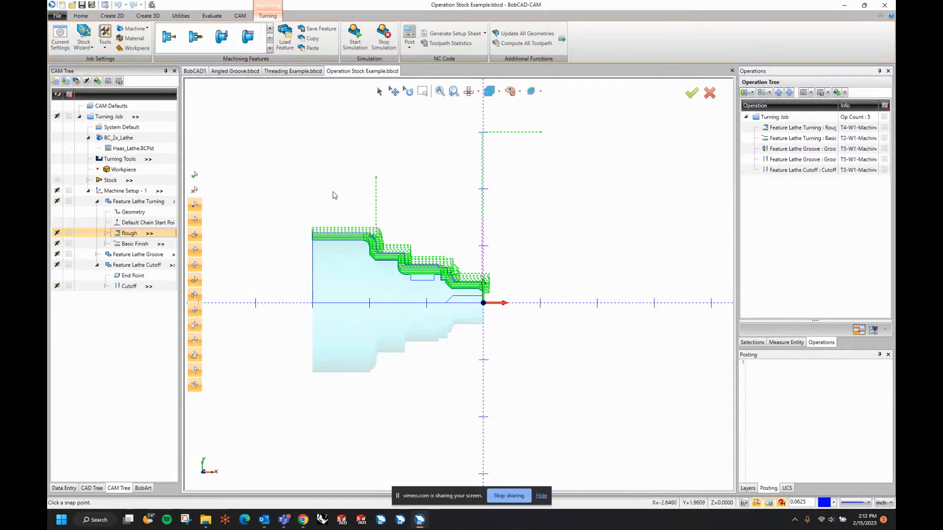
# - Examine the system CAM settings and the document default CAM tolerances, machining order and tool numbering without changing them
pyautogui.click(104, 5)
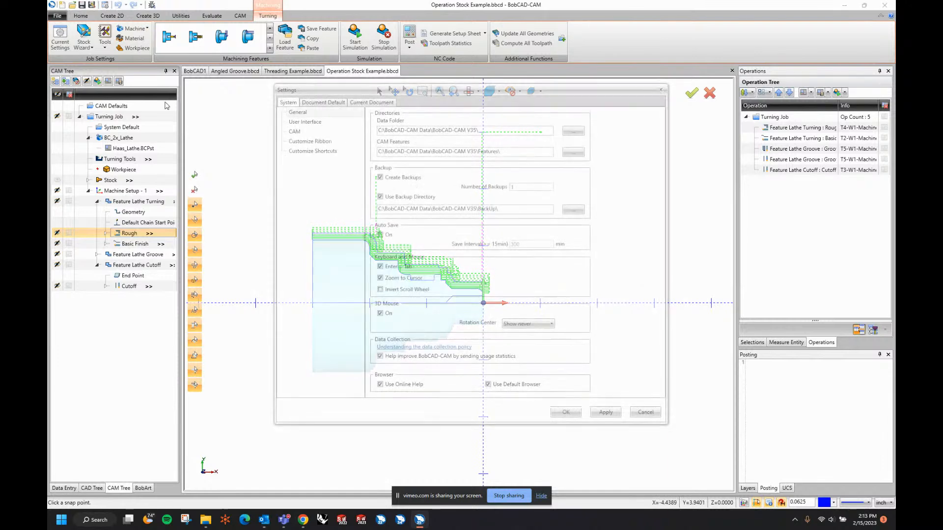
pyautogui.click(296, 132)
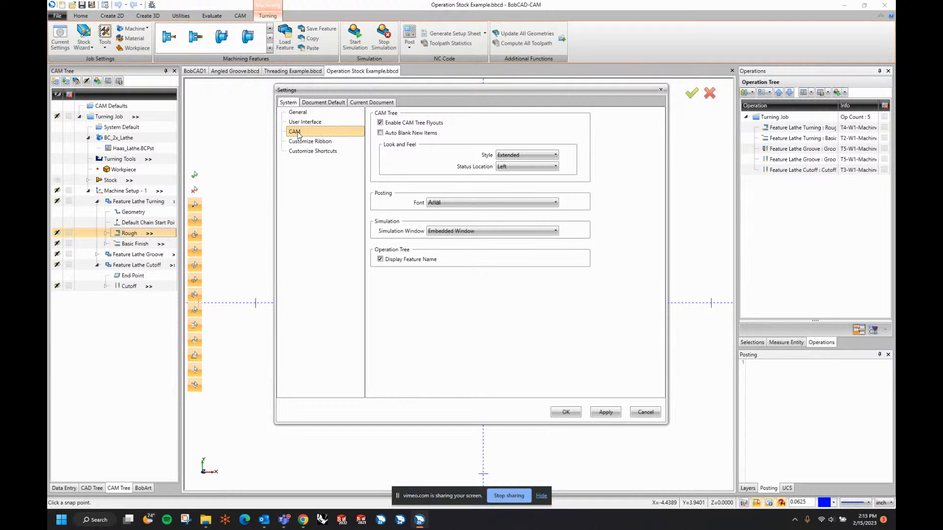
pyautogui.click(323, 102)
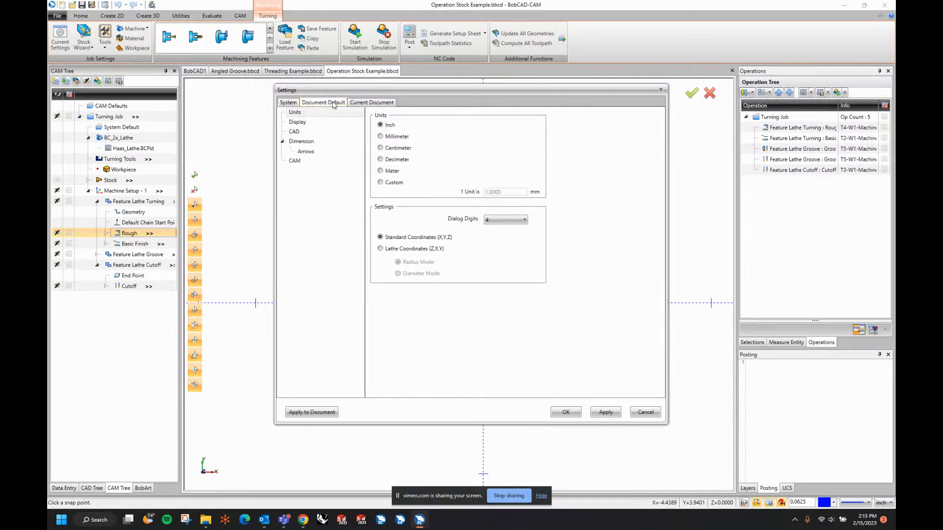
pyautogui.click(305, 161)
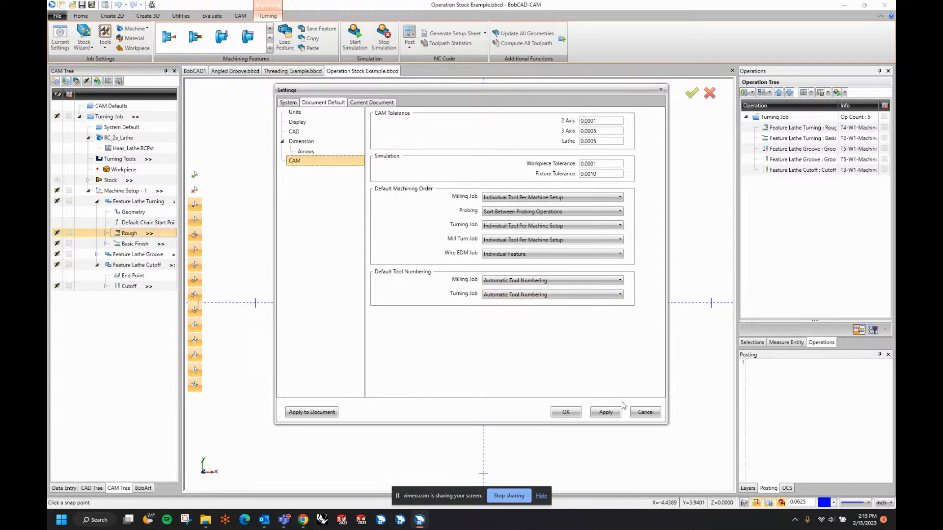
pyautogui.click(645, 412)
# - Widen the CAM Tree pane to make room for the full feature names
pyautogui.scroll(-2, 496, 241)
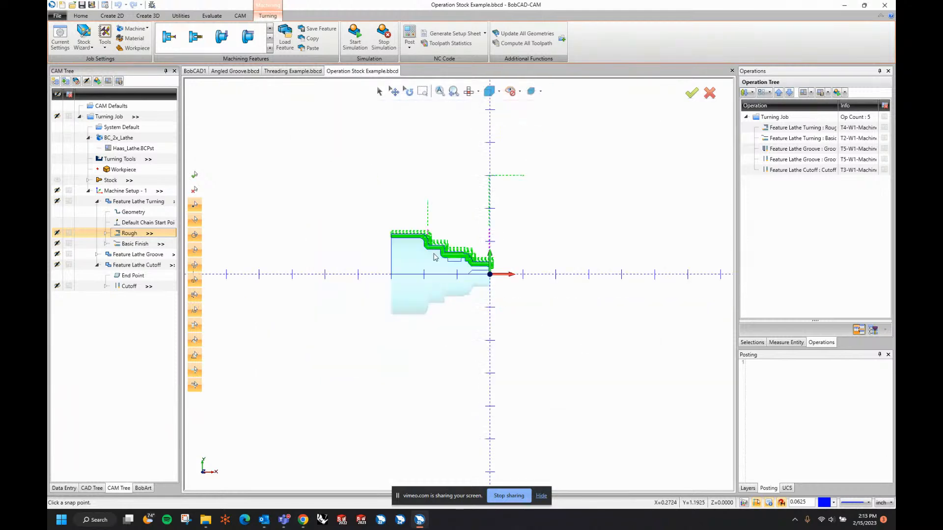
pyautogui.scroll(4, 436, 258)
pyautogui.scroll(-2, 406, 256)
pyautogui.scroll(2, 450, 239)
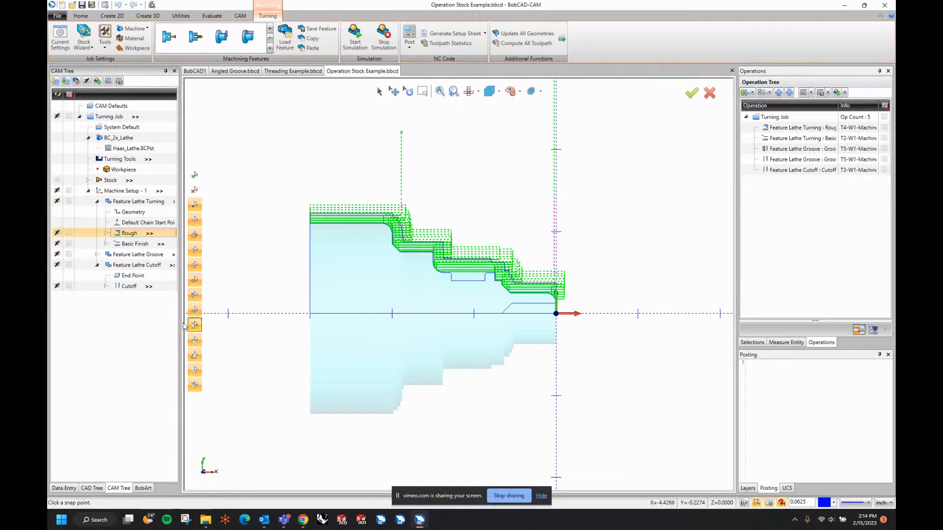
pyautogui.moveTo(179, 323); pyautogui.dragTo(220, 323)
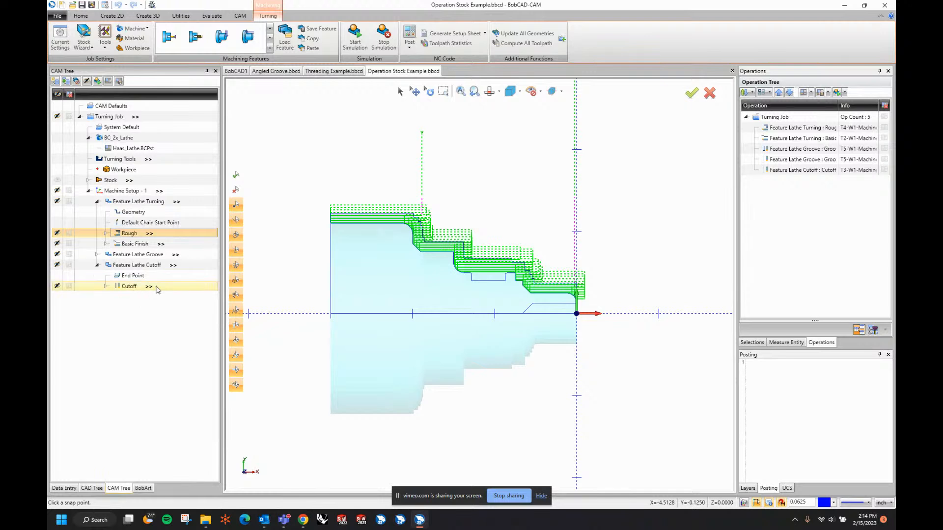
# - Review the quick data of the Cutoff operation, Cutoff feature, Machine Setup, Stock and Turning Tools, and show the job's Tool Tree
pyautogui.click(149, 287)
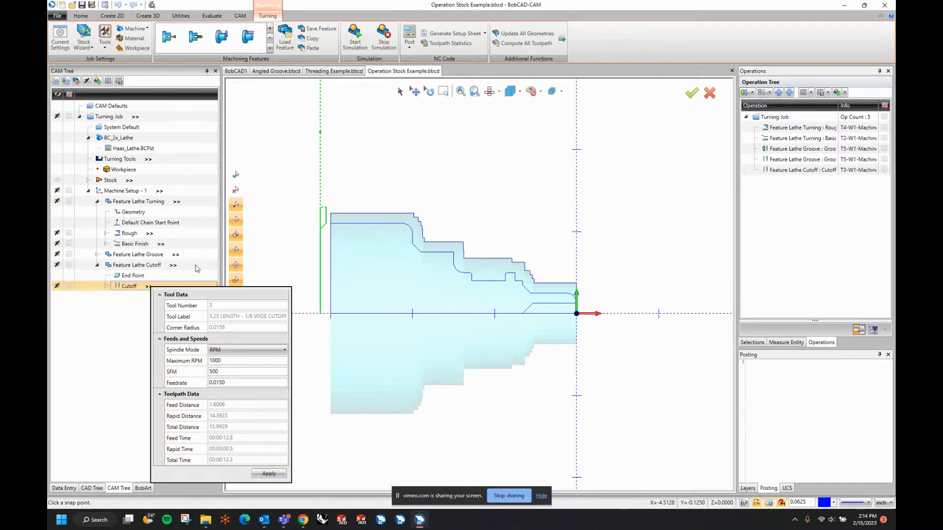
pyautogui.click(173, 266)
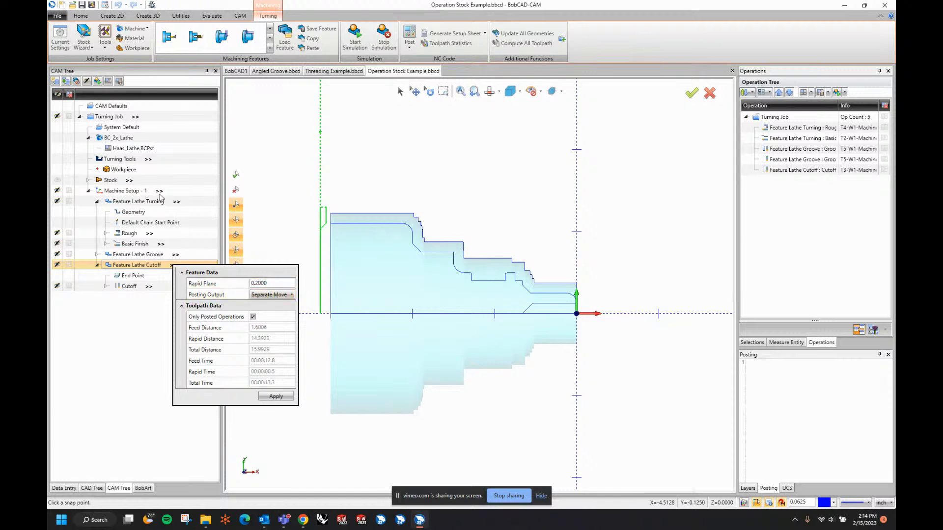
pyautogui.click(160, 193)
pyautogui.click(159, 192)
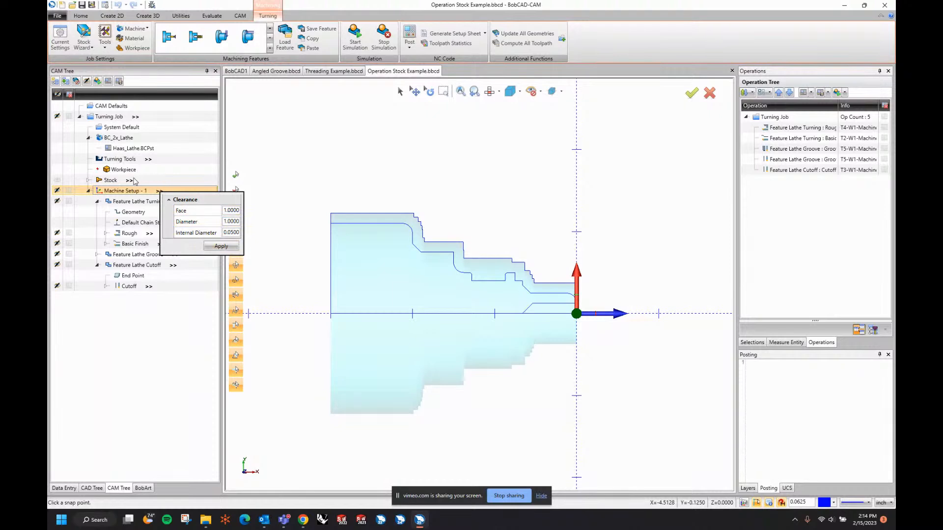
pyautogui.click(130, 181)
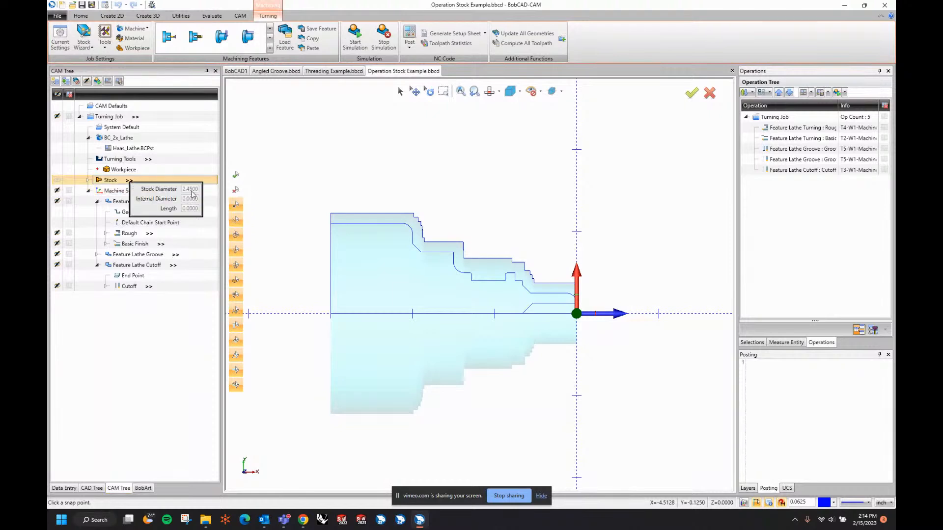
pyautogui.click(150, 160)
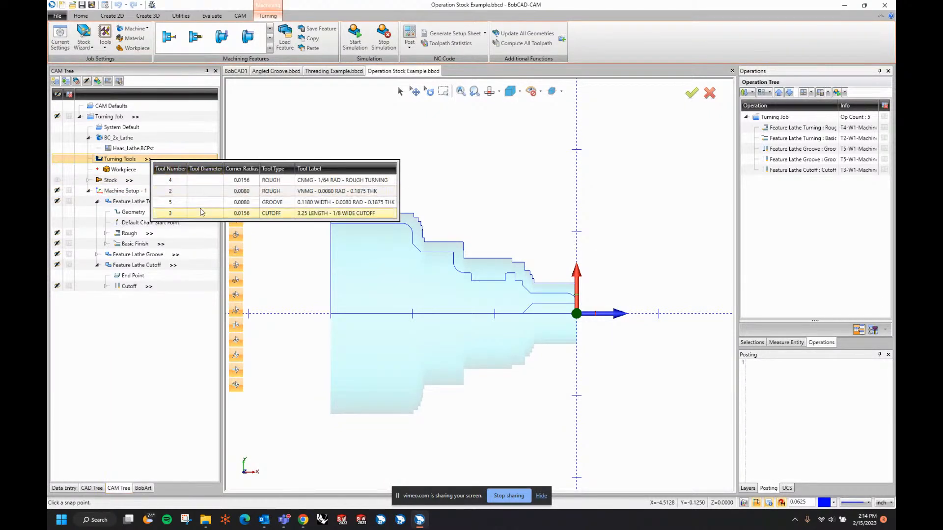
pyautogui.click(872, 330)
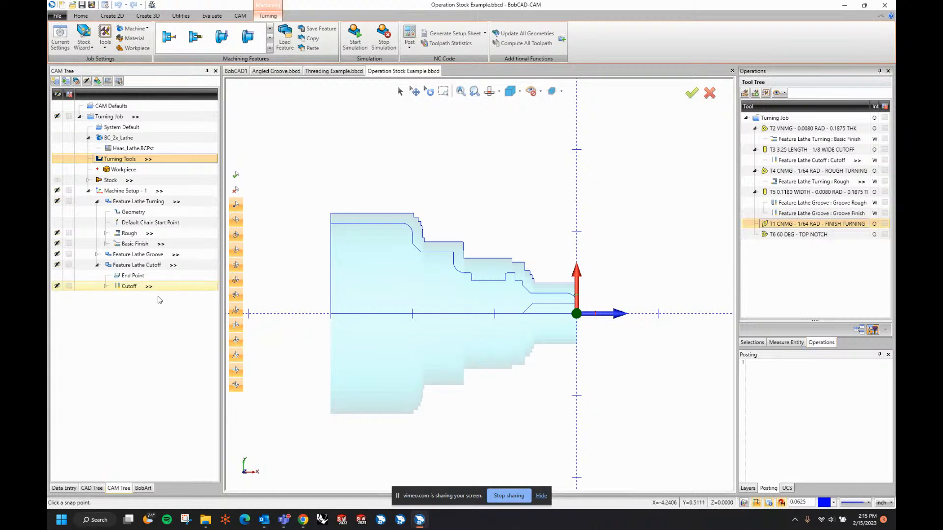
# - Set the Turning Job's program number to 1234 through its quick data and apply it
pyautogui.click(136, 117)
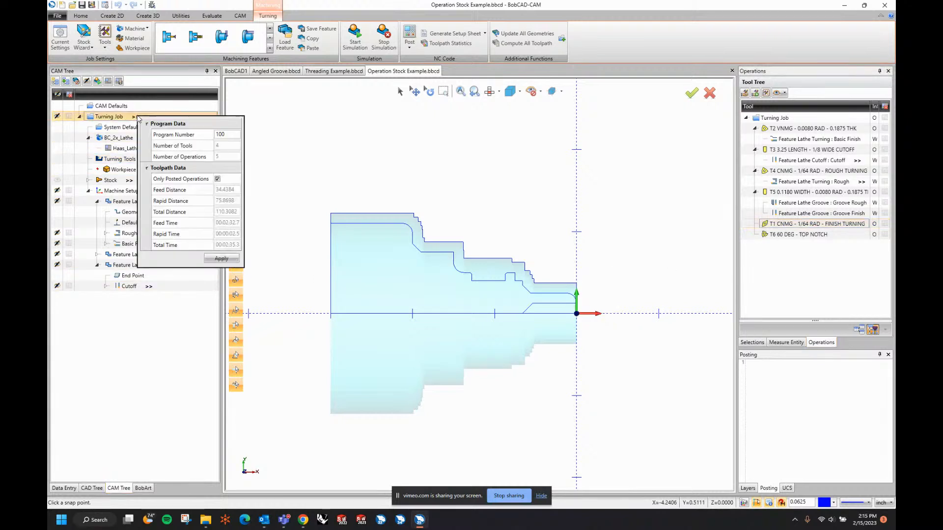
pyautogui.click(224, 134)
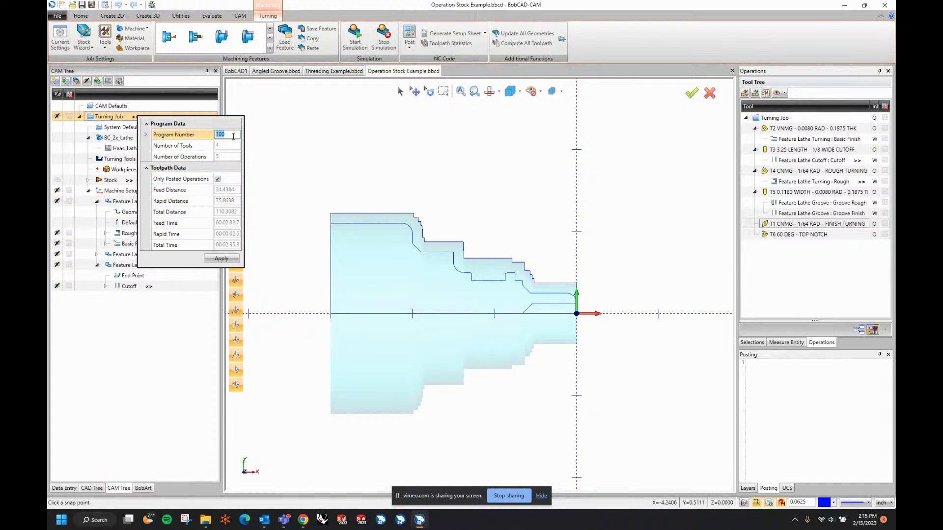
pyautogui.write('1234')
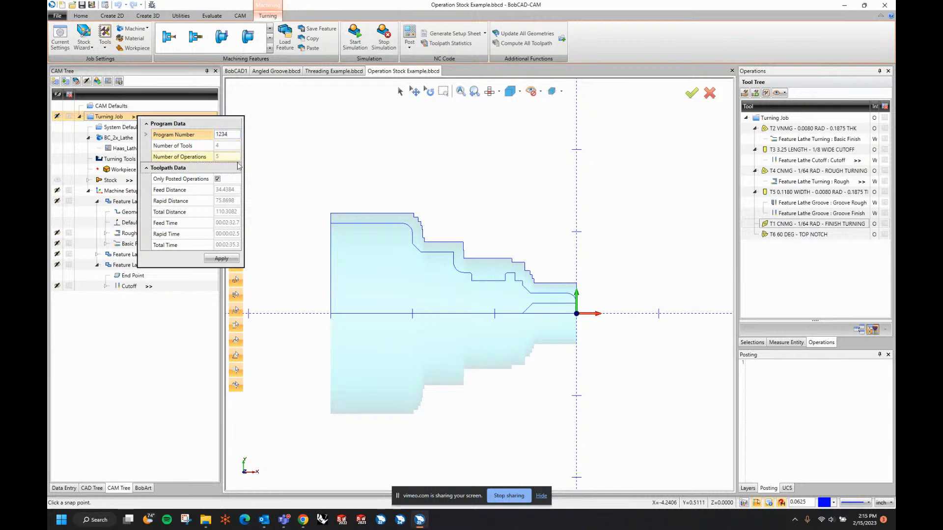
pyautogui.click(227, 261)
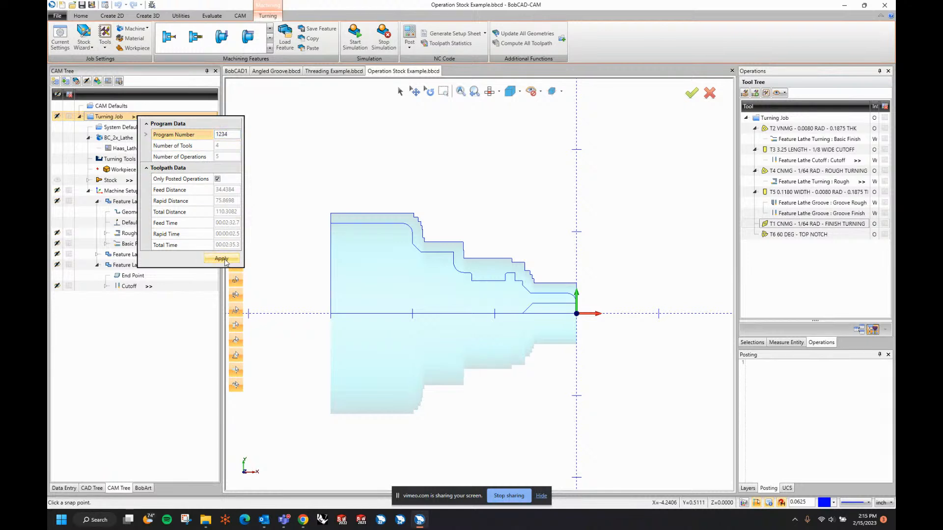
pyautogui.click(314, 221)
# - Post the Turning Job's NC code and highlight the program number in the posted output
pyautogui.rightClick(118, 116)
pyautogui.click(138, 135)
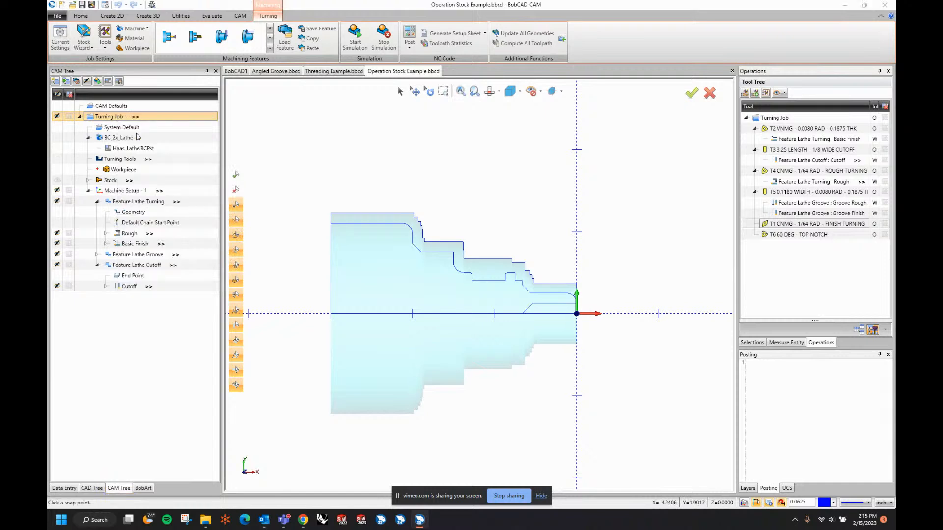
pyautogui.moveTo(769, 368); pyautogui.dragTo(754, 368)
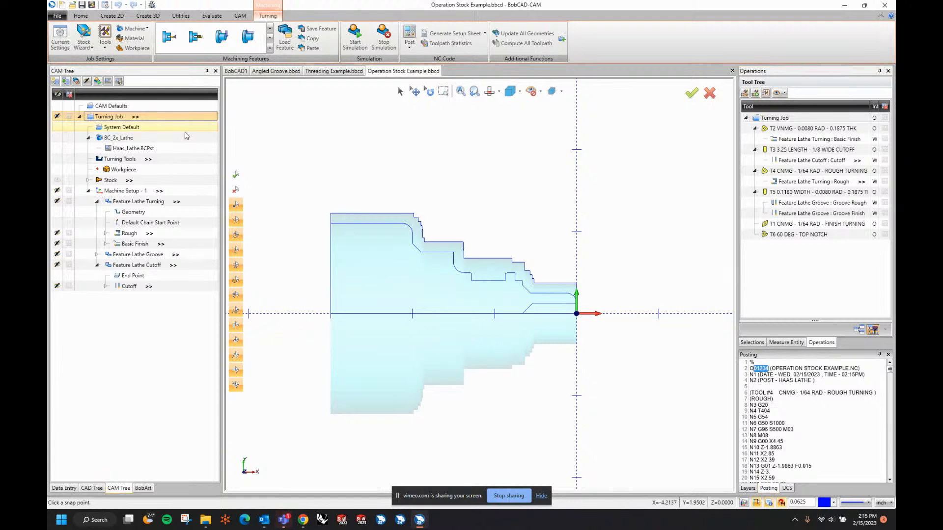
# - Switch to the BobCAD1 document and delete the horizontal line above the origin
pyautogui.click(235, 71)
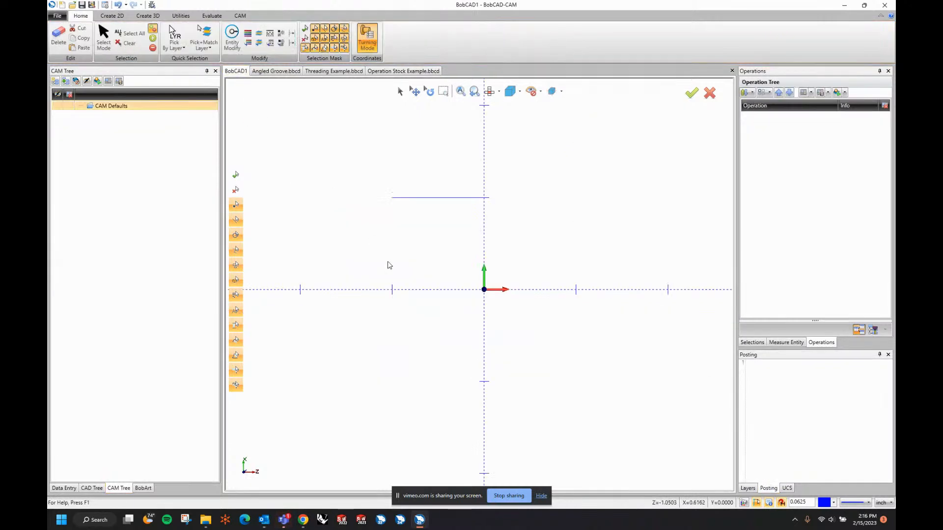
pyautogui.click(400, 91)
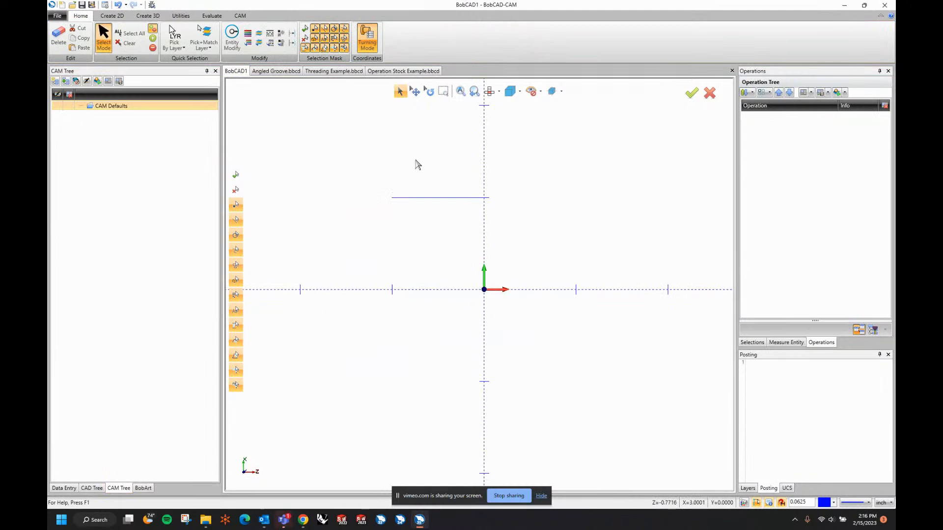
pyautogui.press('Delete')
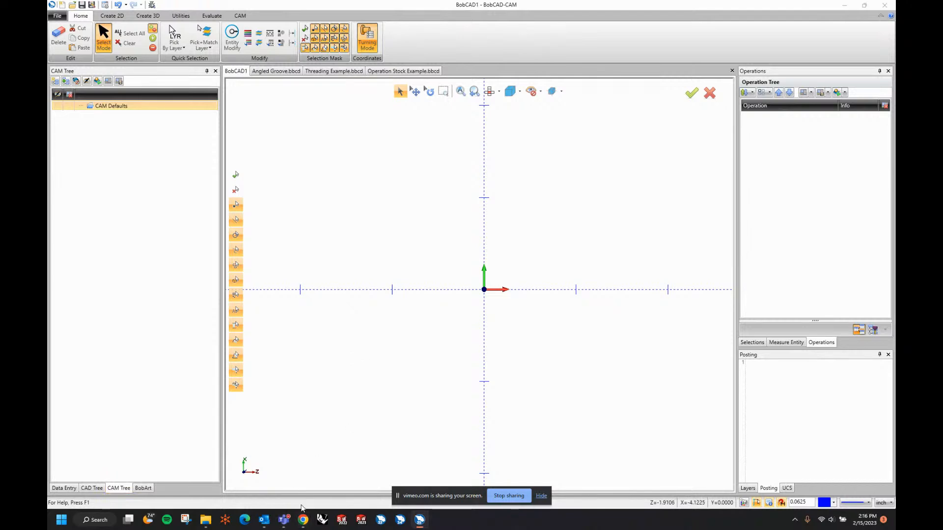
# - Switch to Chrome to look over the Kennametal NOVO page's description and features, and return to BobCAD-CAM
pyautogui.rightClick(303, 519)
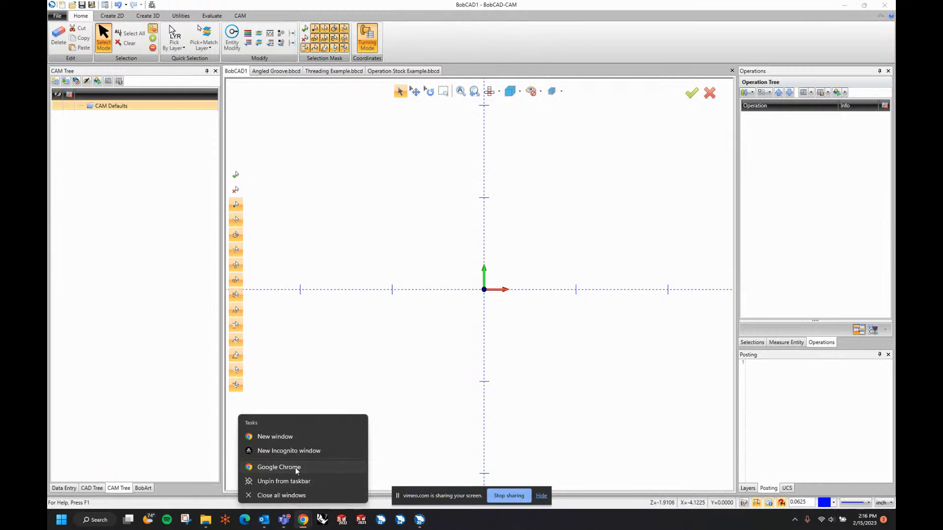
pyautogui.click(296, 468)
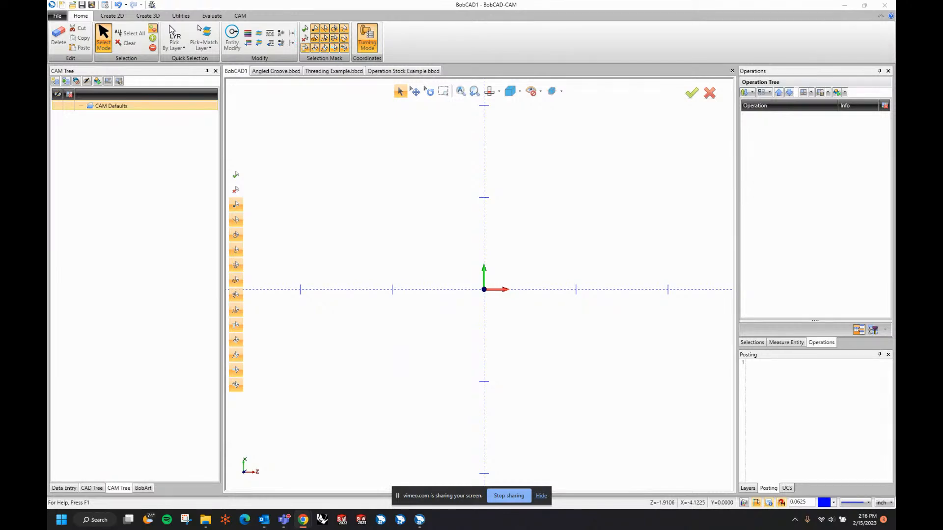
pyautogui.scroll(-2, 455, 351)
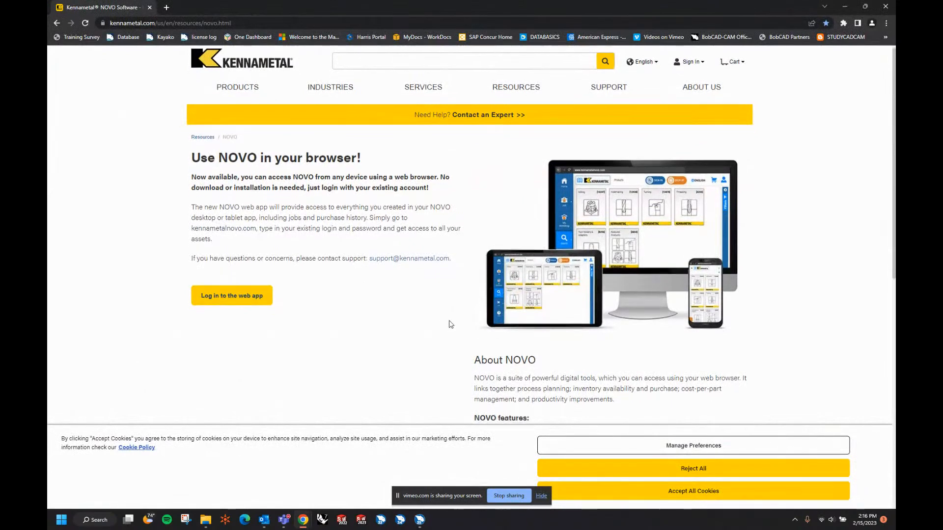
pyautogui.scroll(-1, 460, 299)
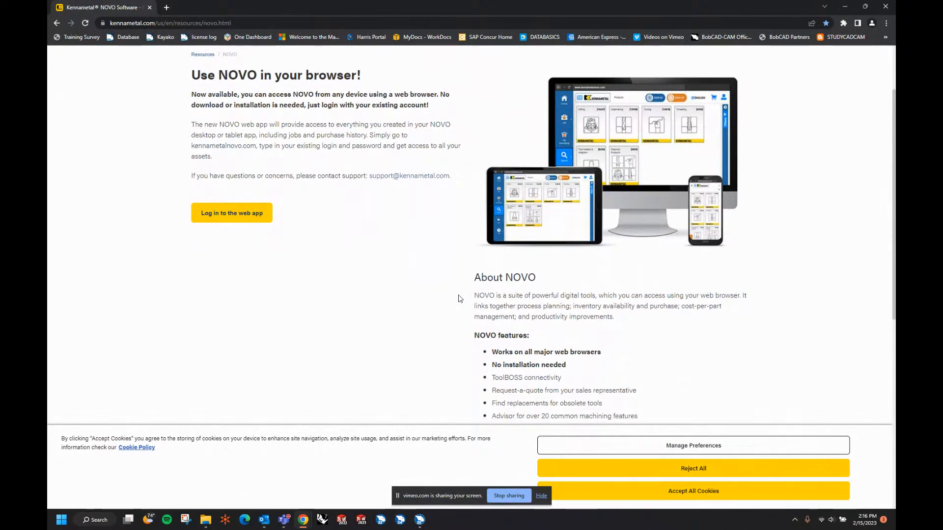
pyautogui.click(843, 7)
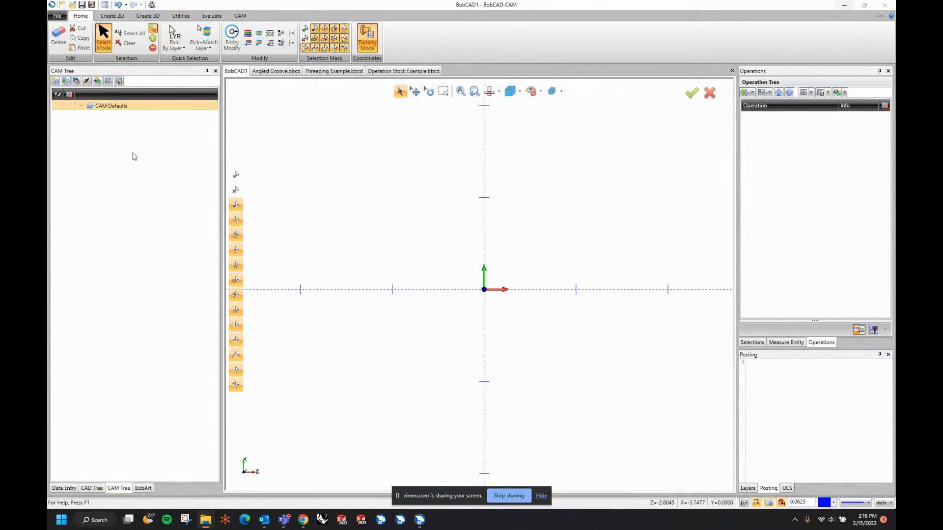
# - Start importing tools into the Tool Library with the file type set to MachiningCloud (*.ZIP)
pyautogui.click(241, 15)
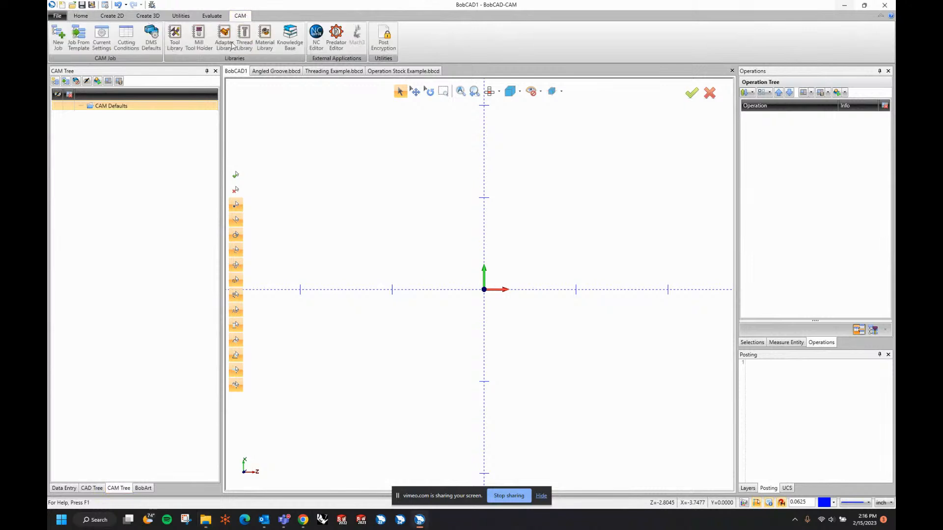
pyautogui.click(174, 38)
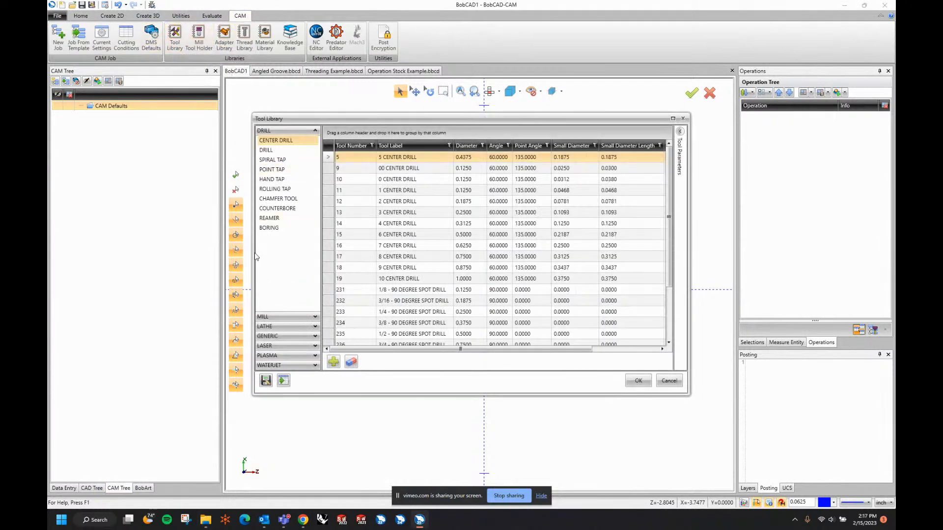
pyautogui.click(283, 381)
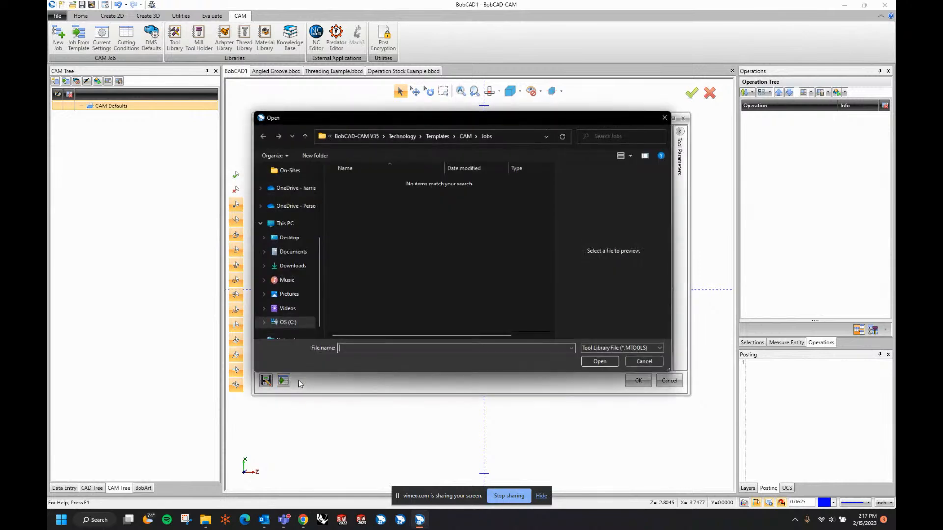
pyautogui.click(657, 349)
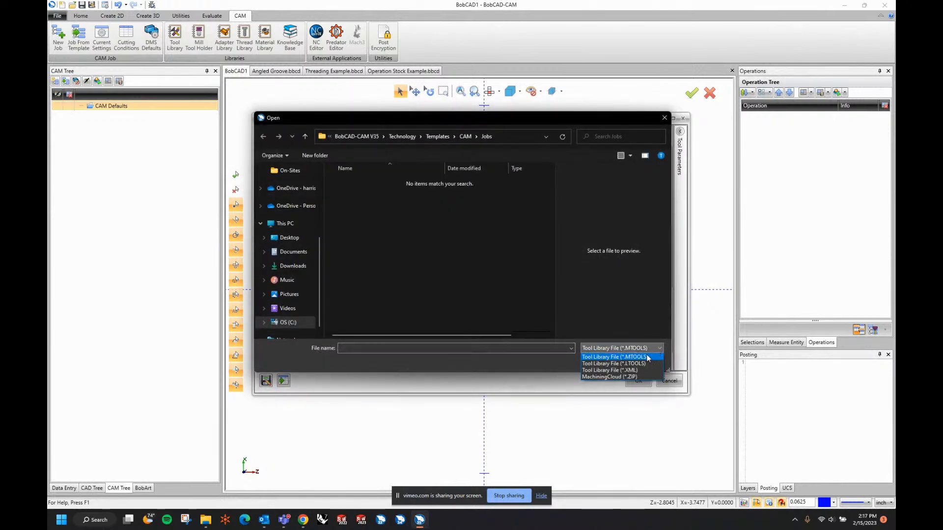
pyautogui.click(622, 378)
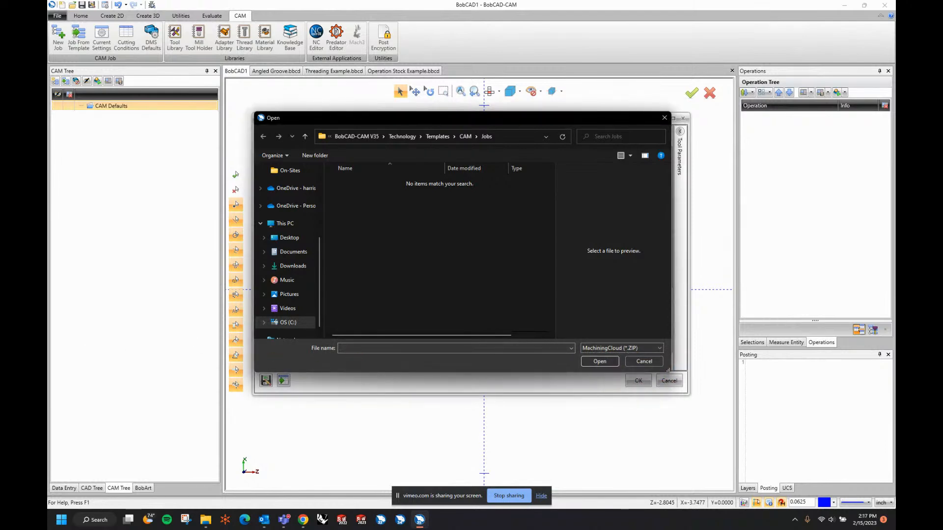
# - Open the Simple Turning Tools Job archive from Documents > Back up > Documents > Lathe All day for import
pyautogui.click(205, 520)
pyautogui.click(293, 252)
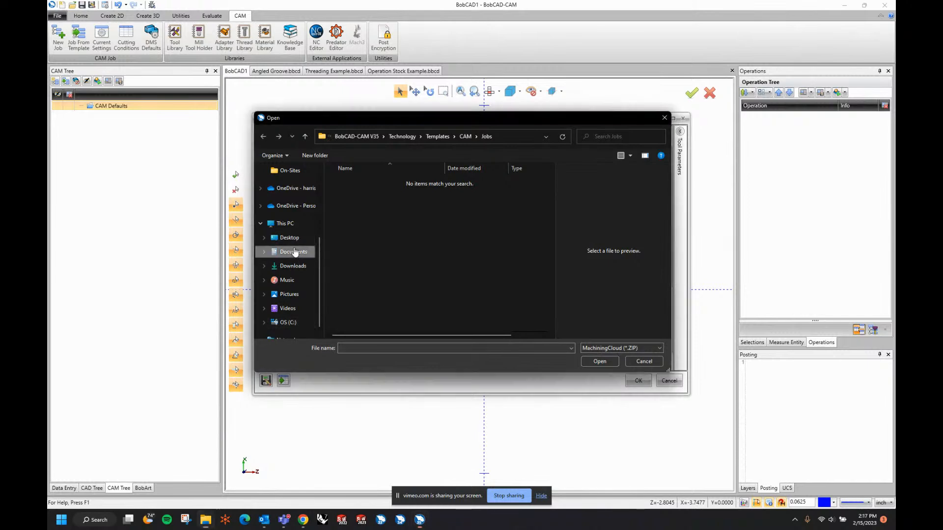
pyautogui.scroll(-1, 388, 206)
pyautogui.scroll(1, 375, 206)
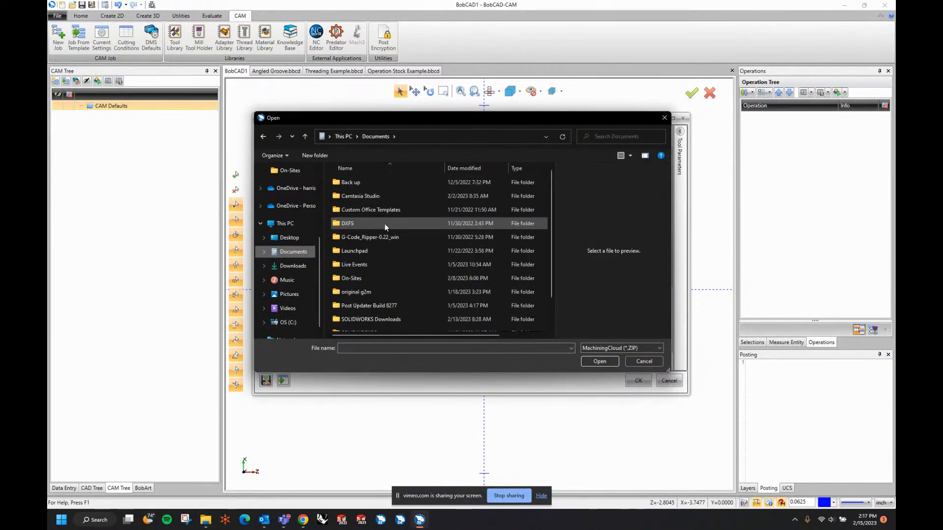
pyautogui.doubleClick(365, 181)
pyautogui.doubleClick(370, 196)
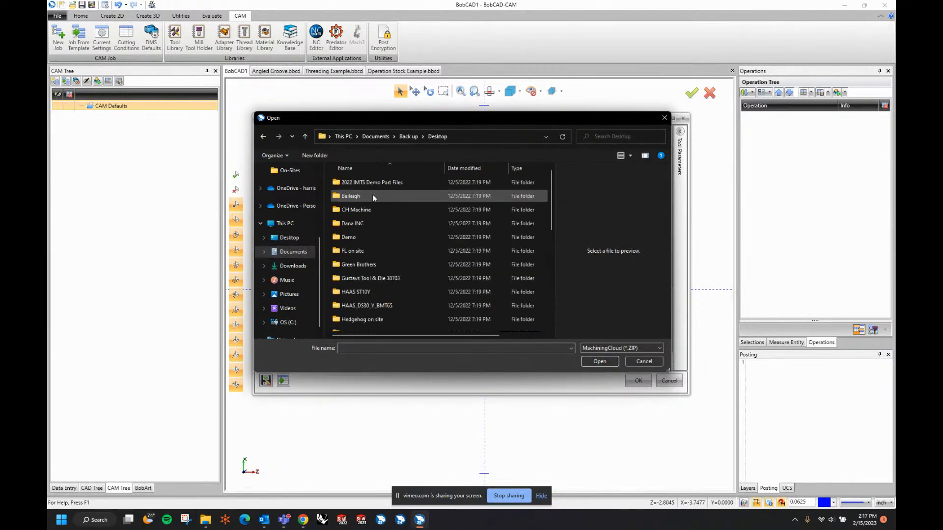
pyautogui.hotkey('alt', 'Left')
pyautogui.doubleClick(371, 209)
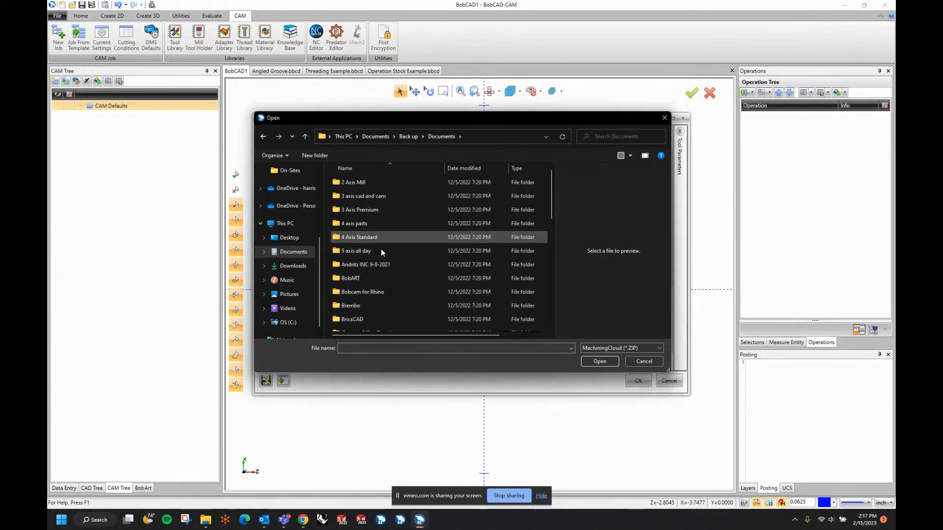
pyautogui.scroll(-1, 387, 273)
pyautogui.scroll(-3, 385, 267)
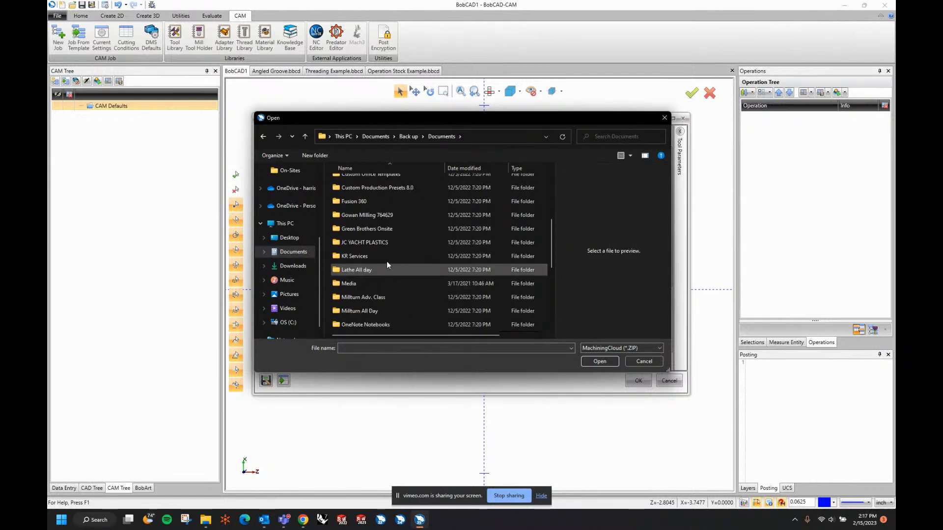
pyautogui.doubleClick(376, 270)
pyautogui.click(372, 196)
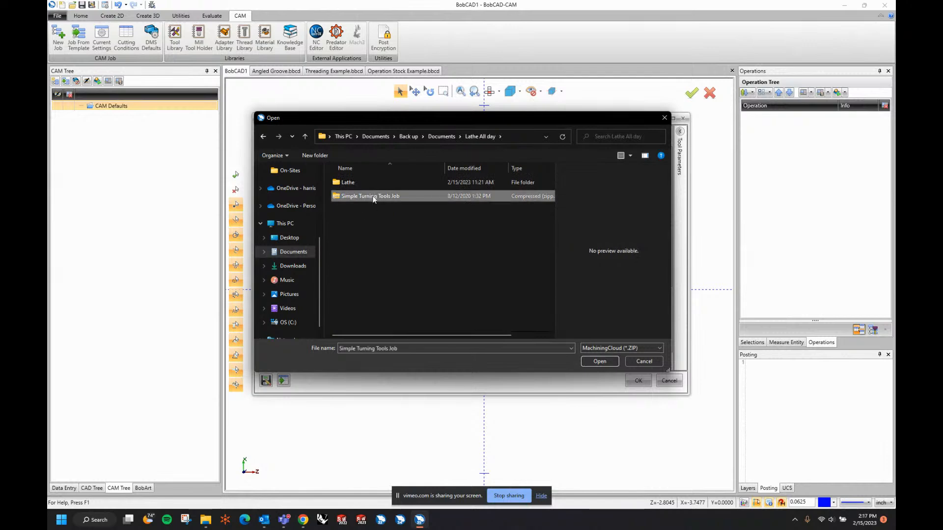
pyautogui.click(599, 361)
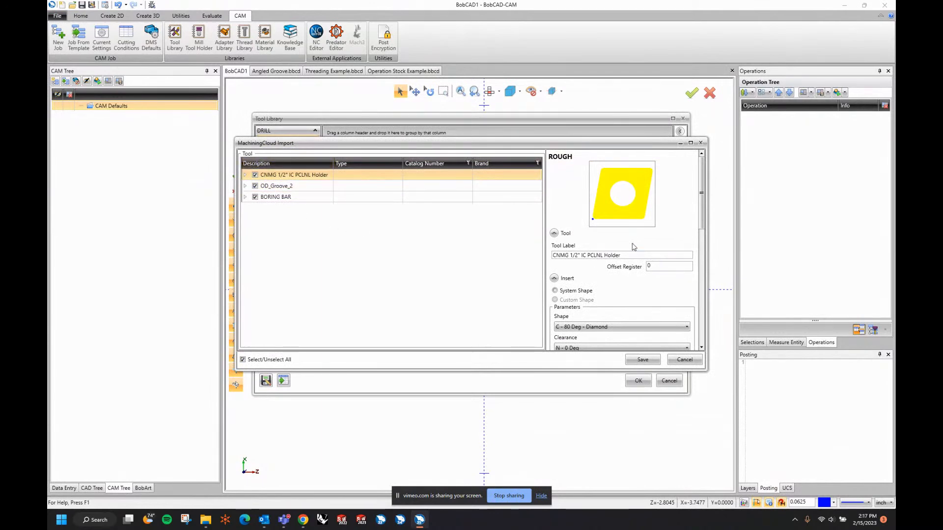
# - Review the components, insert type options, and feeds and speeds of the CNMG 1/2" IC PCLNL Holder and OD_Groove_2 import entries
pyautogui.click(246, 176)
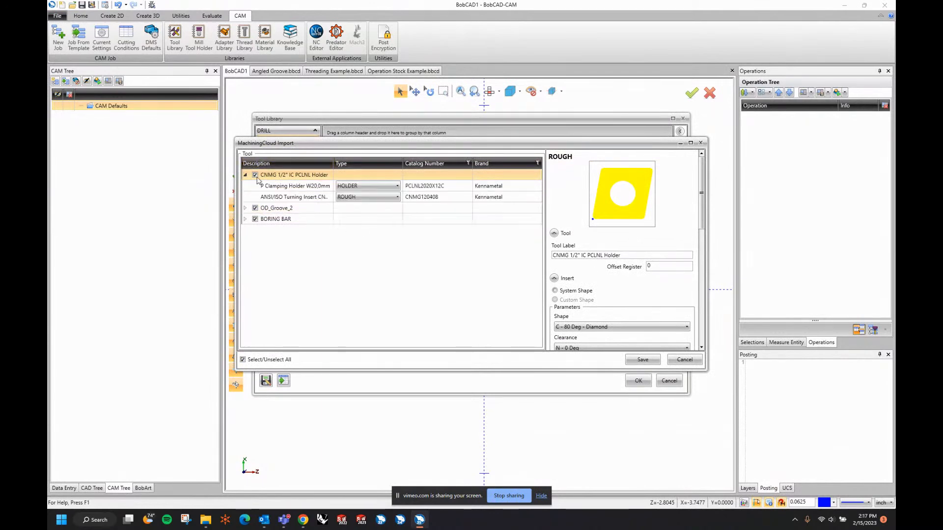
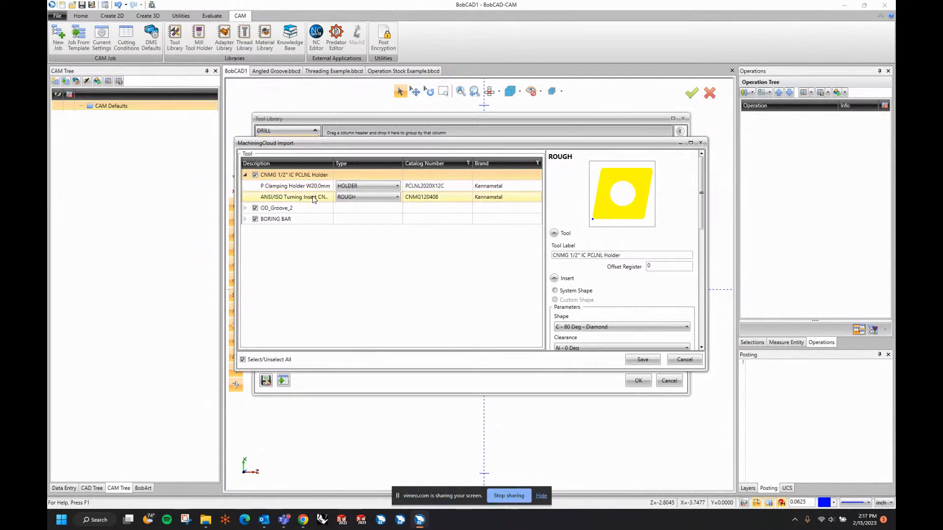
pyautogui.click(359, 197)
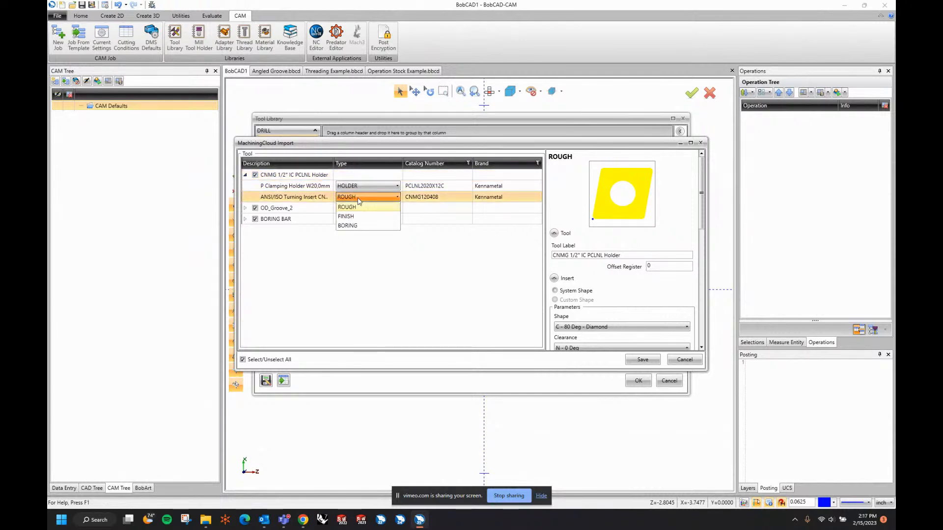
pyautogui.click(358, 198)
pyautogui.scroll(-10, 627, 284)
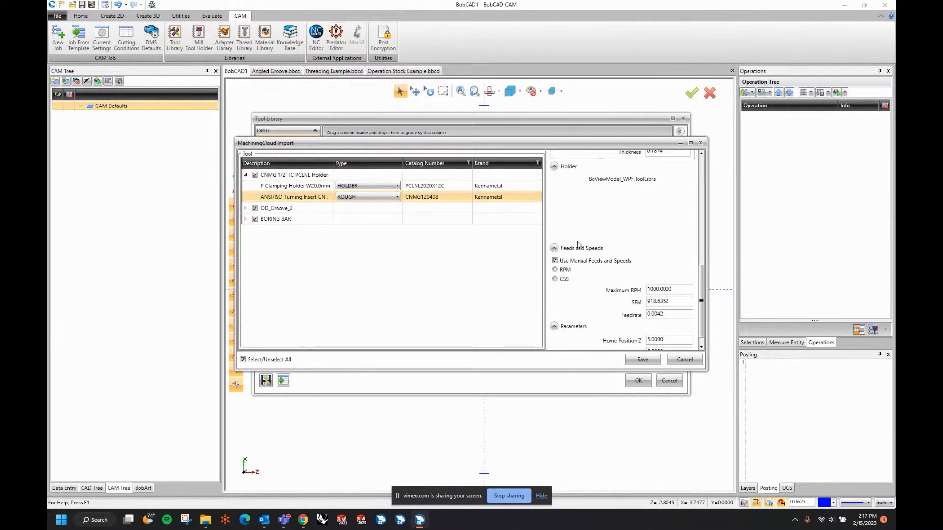
pyautogui.scroll(-1, 633, 244)
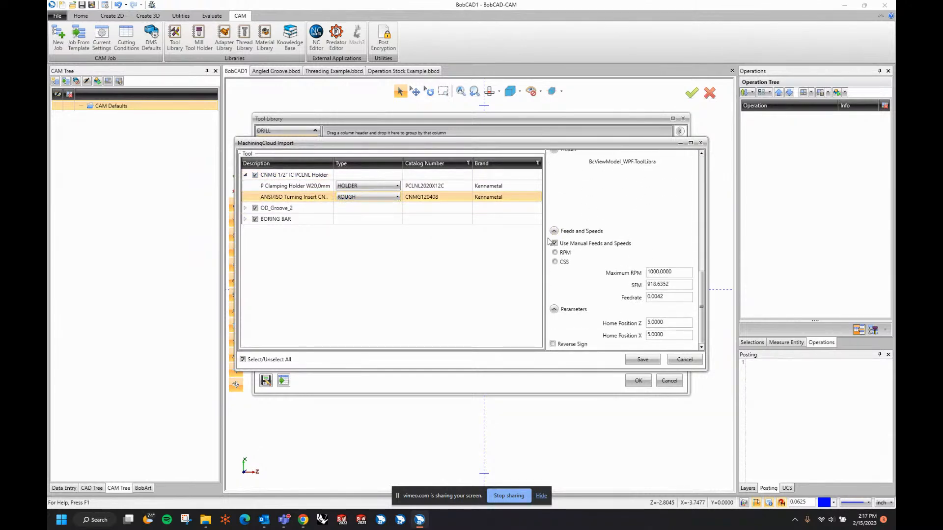
pyautogui.click(295, 208)
pyautogui.scroll(-5, 651, 269)
pyautogui.scroll(-3, 633, 270)
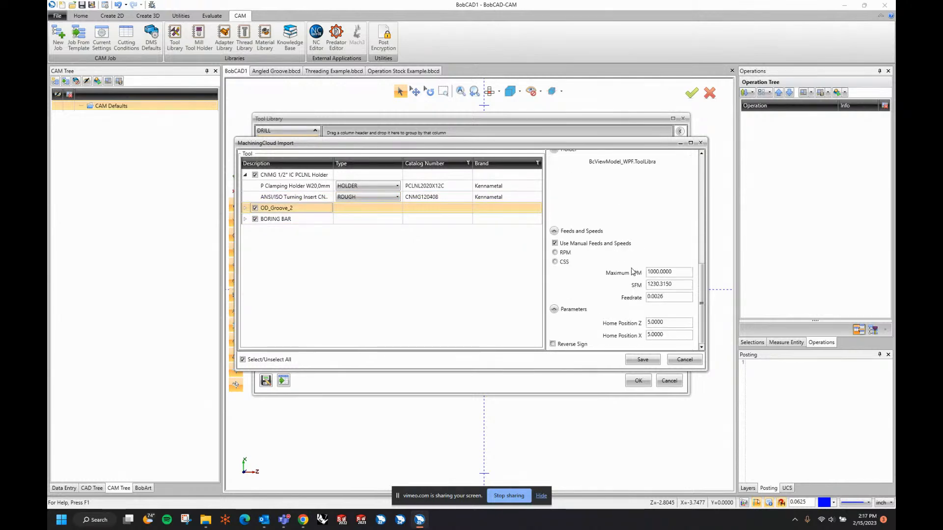
pyautogui.scroll(10, 633, 270)
pyautogui.click(422, 188)
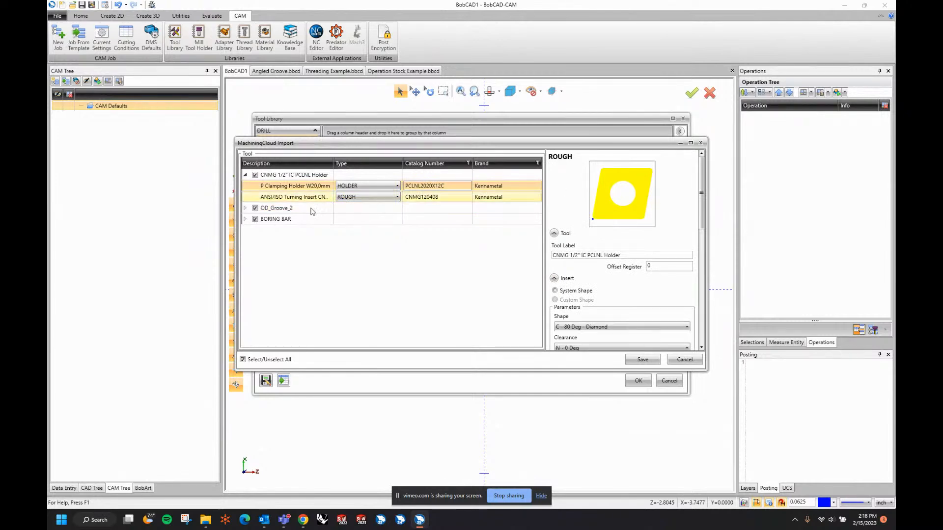
# - Set the type of OD_Groove_2's Evolution Grooving Insert to GROOVE
pyautogui.click(245, 208)
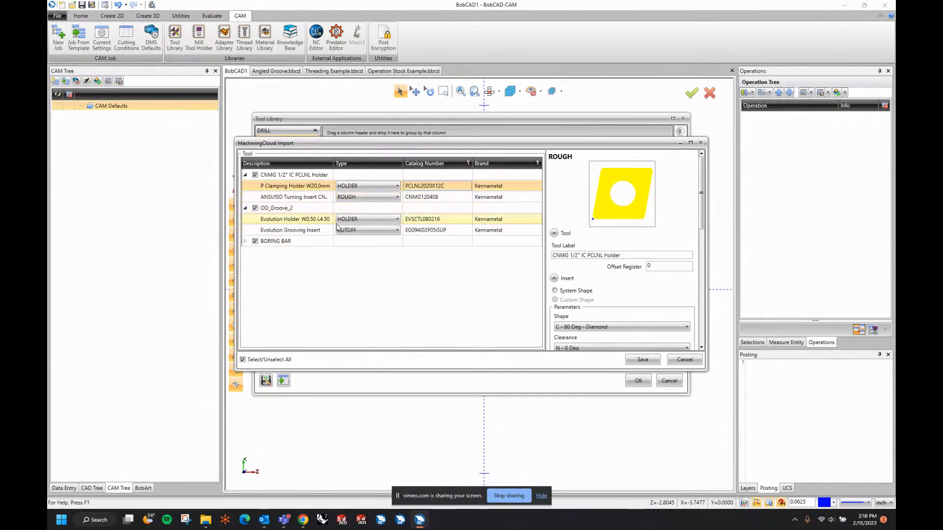
pyautogui.click(275, 208)
pyautogui.click(337, 231)
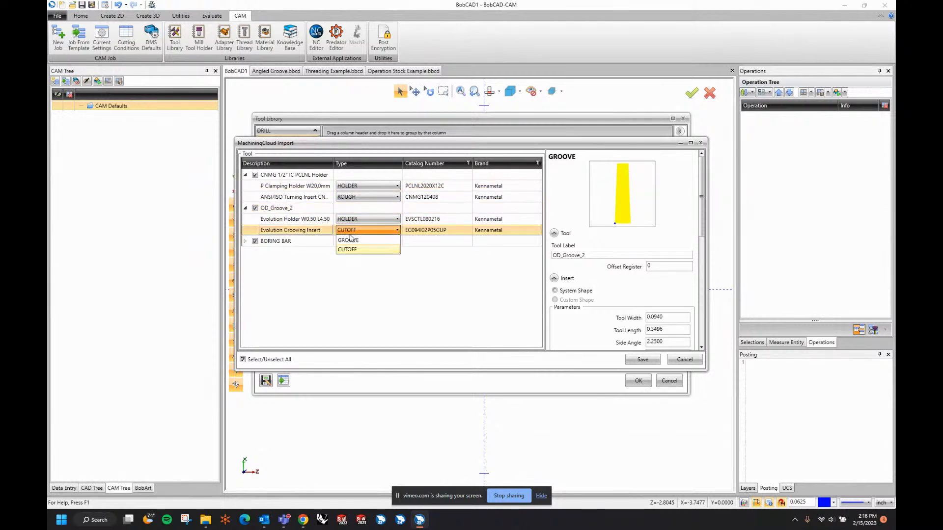
pyautogui.click(352, 243)
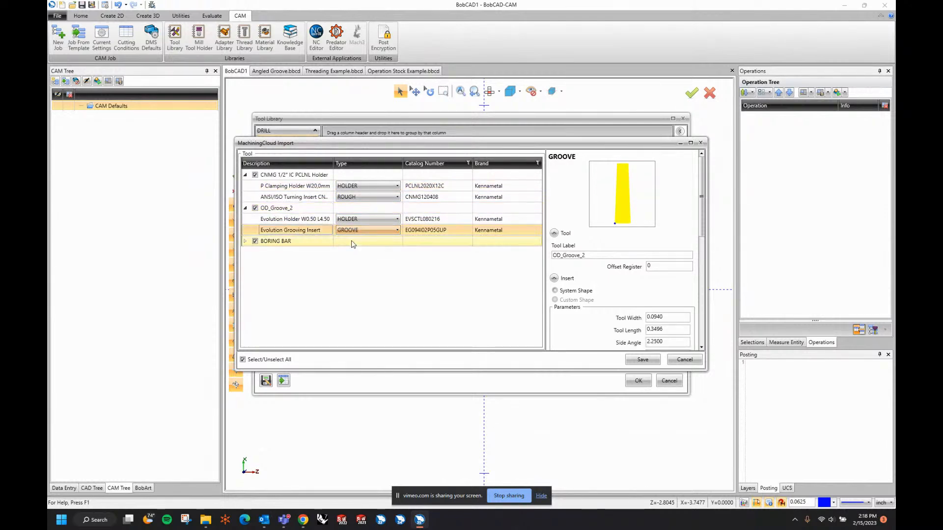
# - Set the BORING BAR's turning insert type to BORING and save the checked tools into the Tool Library
pyautogui.click(245, 241)
pyautogui.click(319, 252)
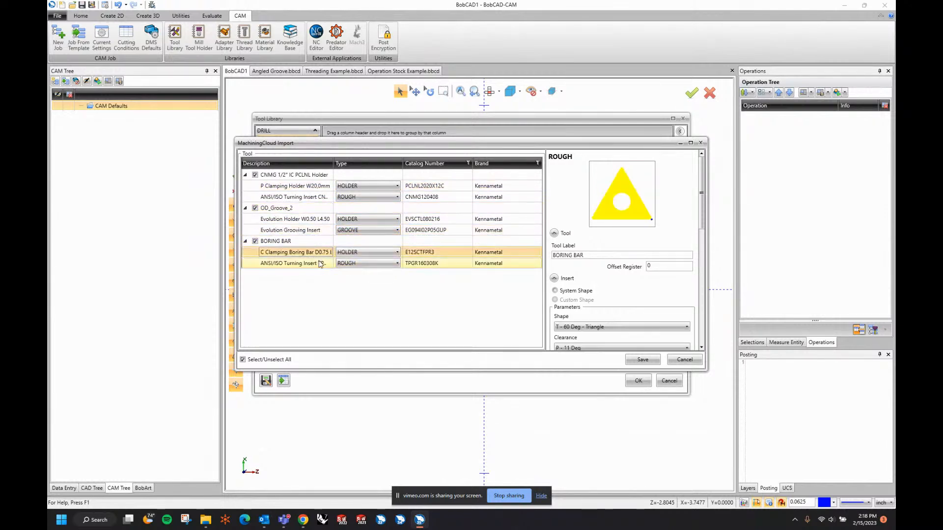
pyautogui.click(355, 268)
pyautogui.click(357, 295)
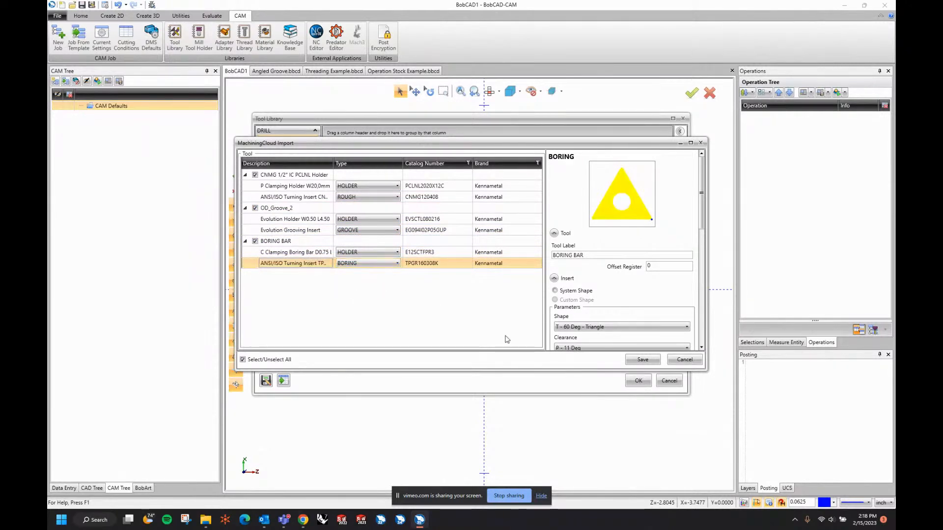
pyautogui.click(644, 360)
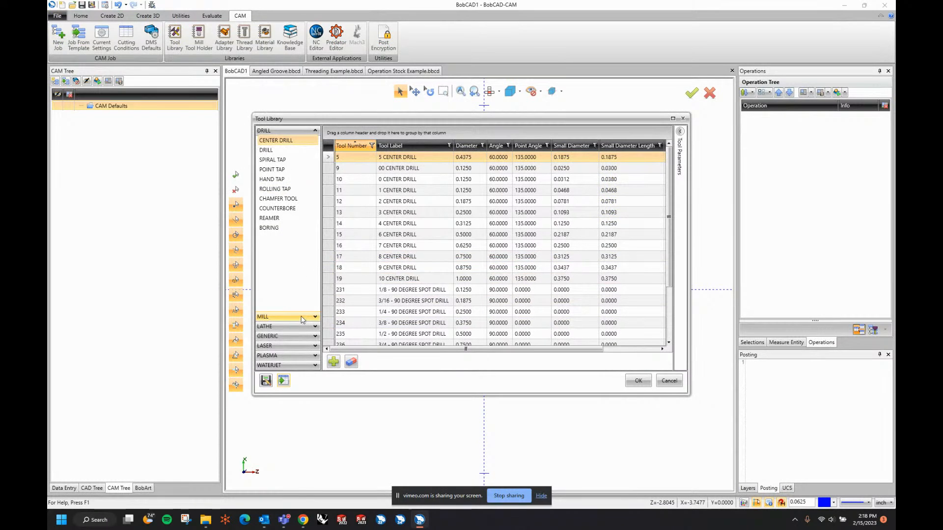
# - Inspect the imported BORING BAR's parameters and holder definition among the lathe boring tools, then close the Tool Library
pyautogui.click(301, 327)
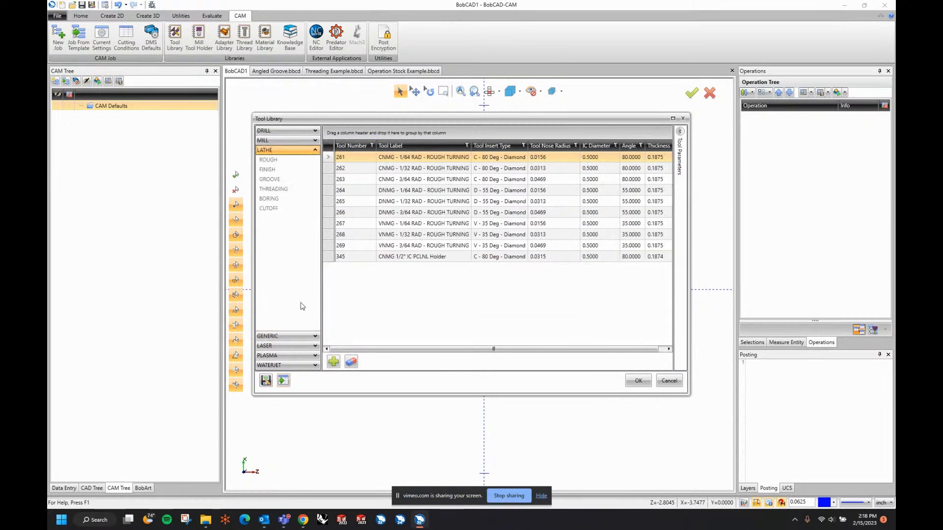
pyautogui.click(274, 199)
pyautogui.click(433, 191)
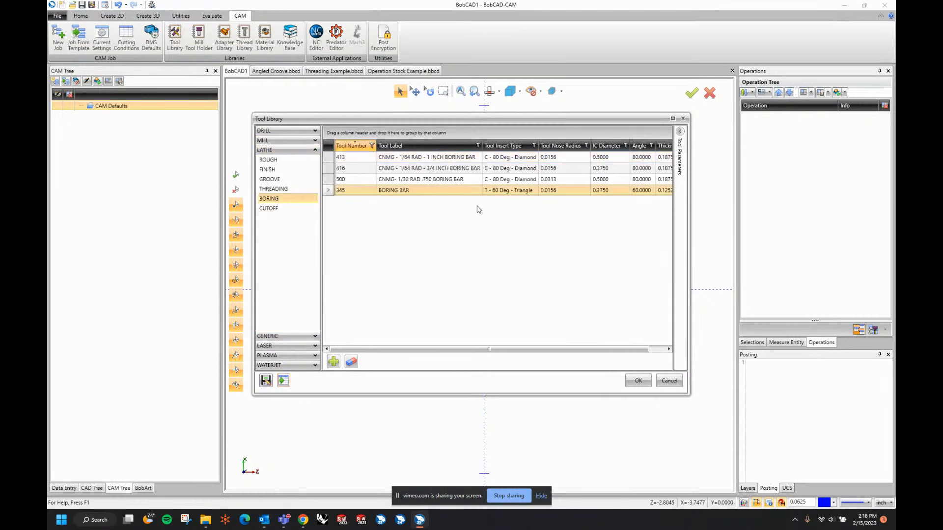
pyautogui.click(680, 132)
pyautogui.scroll(-5, 592, 278)
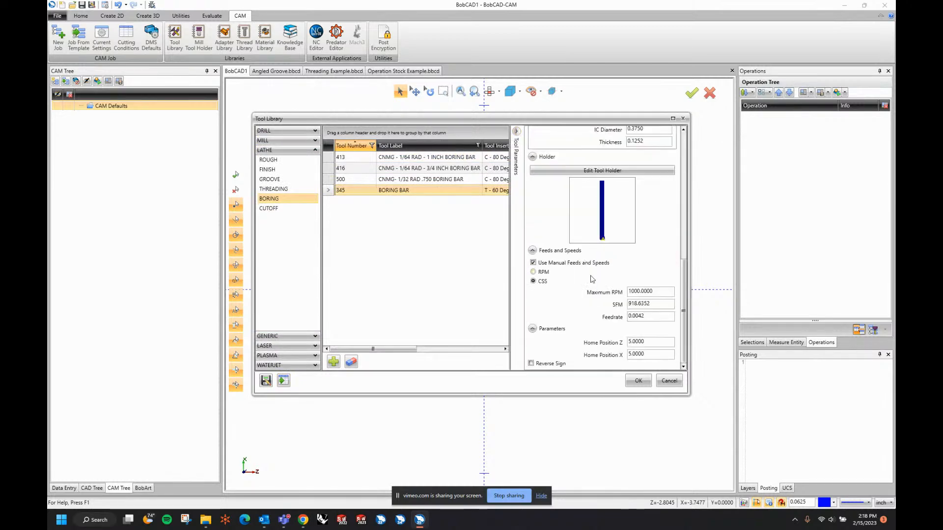
pyautogui.click(602, 171)
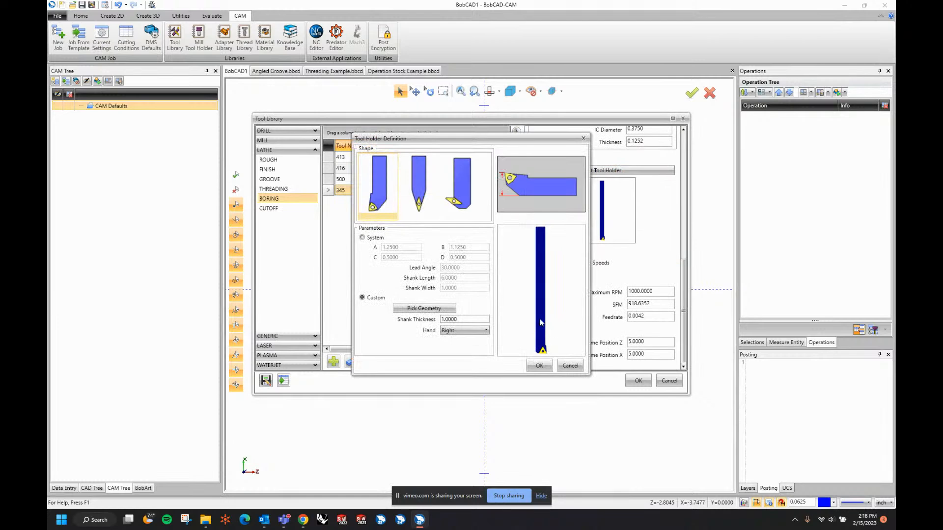
pyautogui.click(539, 366)
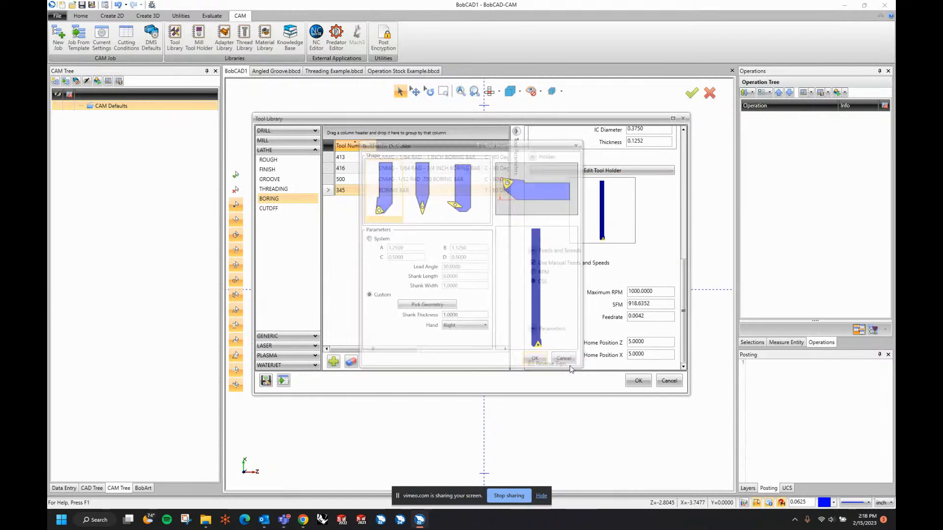
pyautogui.click(637, 380)
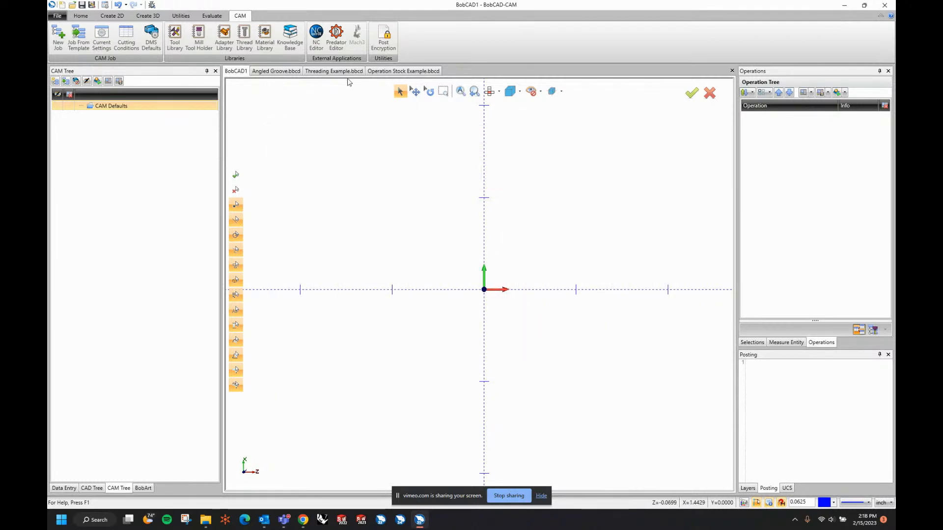
# - Switch to the Threading Example document and view the Rough toolpath of the Feature Lathe Turning below the 1.0000 holes feature
pyautogui.click(279, 71)
pyautogui.click(334, 71)
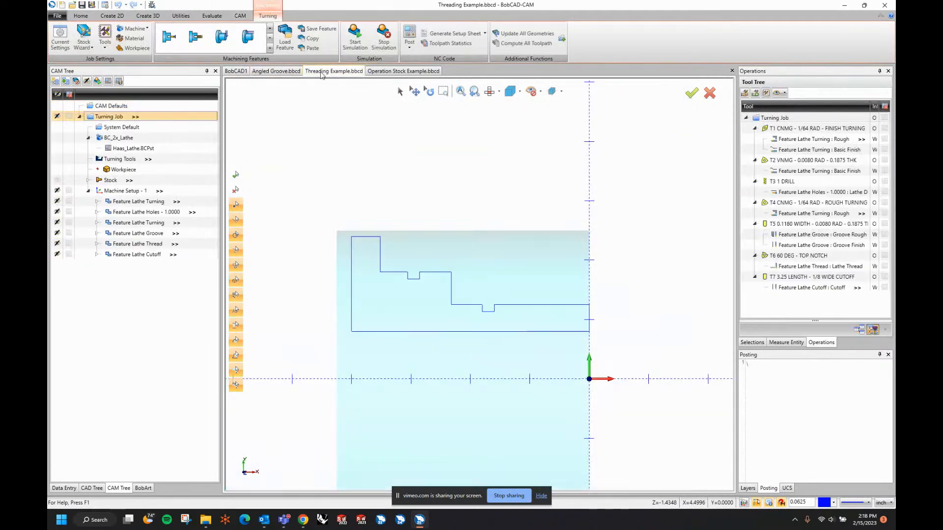
pyautogui.click(131, 223)
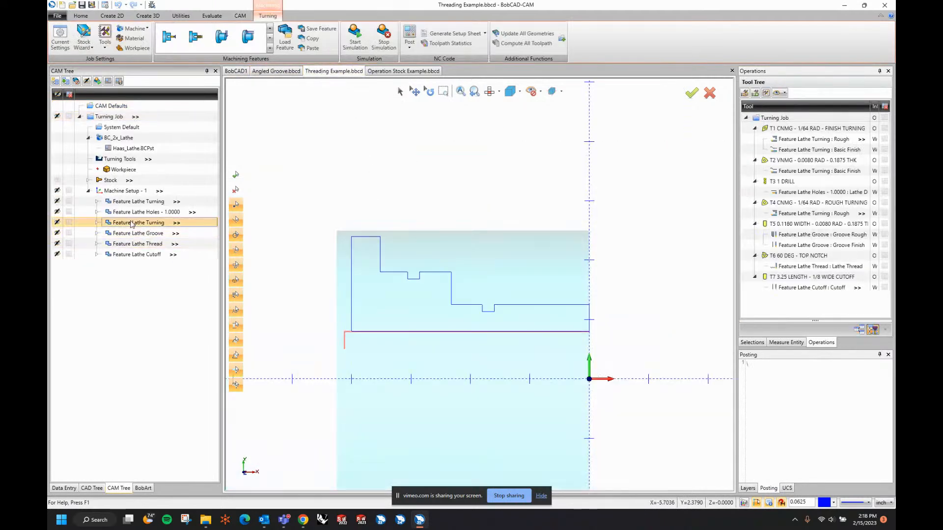
pyautogui.click(97, 223)
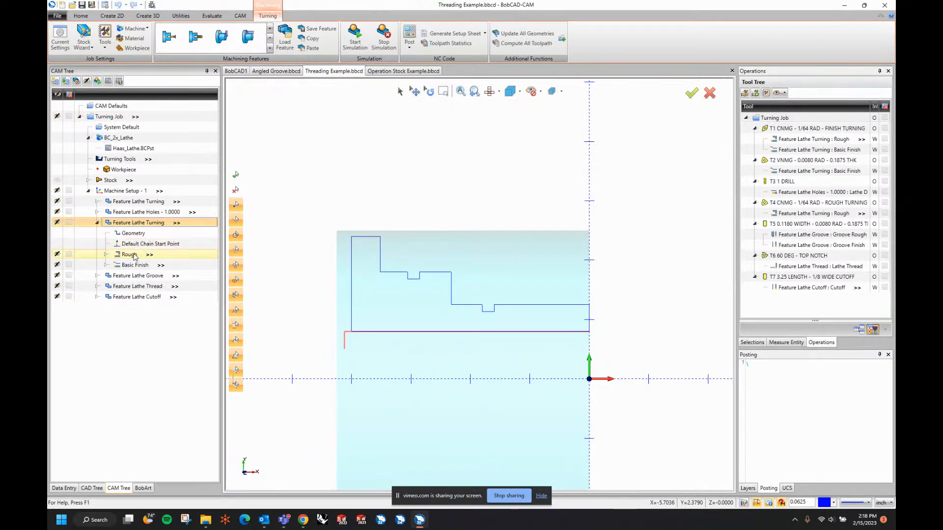
pyautogui.click(130, 255)
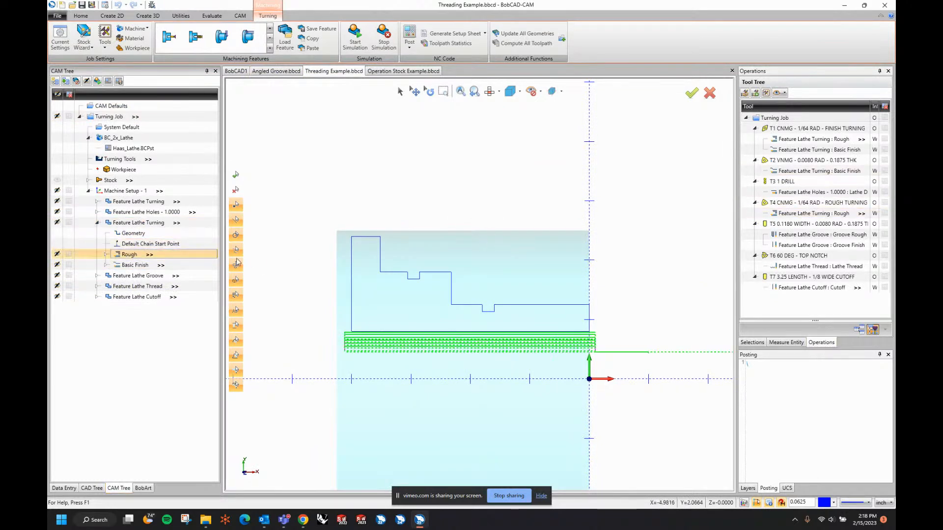
pyautogui.click(97, 223)
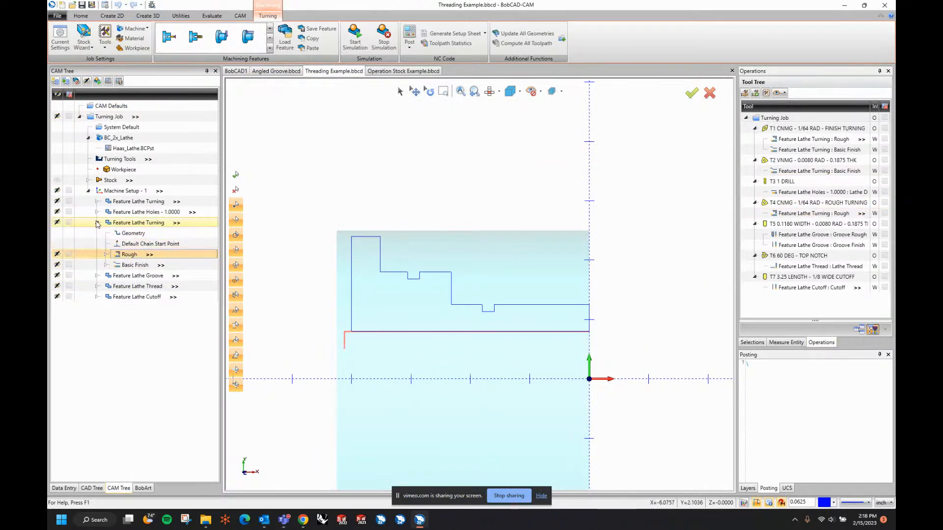
# - Check in the Tool Tree which turning operations use tools T1 and T2
pyautogui.click(791, 130)
pyautogui.click(791, 161)
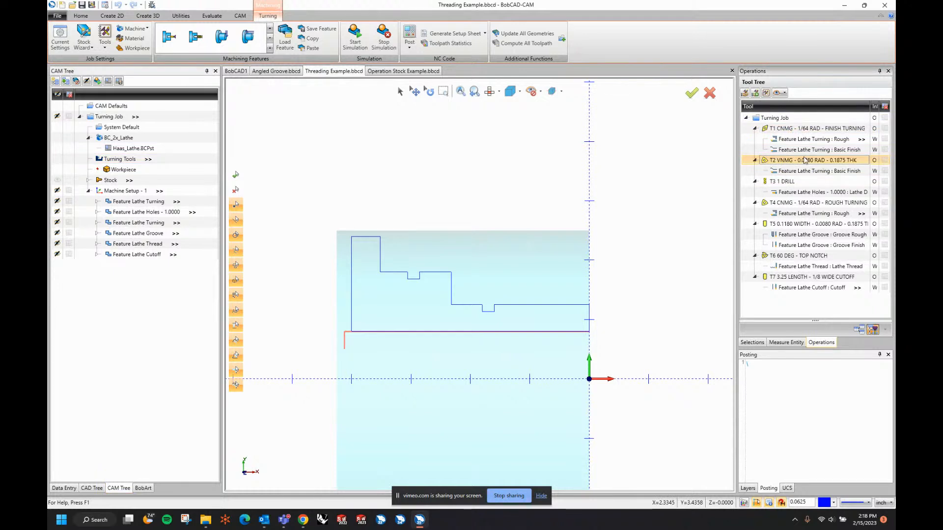
pyautogui.click(792, 129)
pyautogui.click(792, 161)
pyautogui.click(793, 172)
pyautogui.click(801, 150)
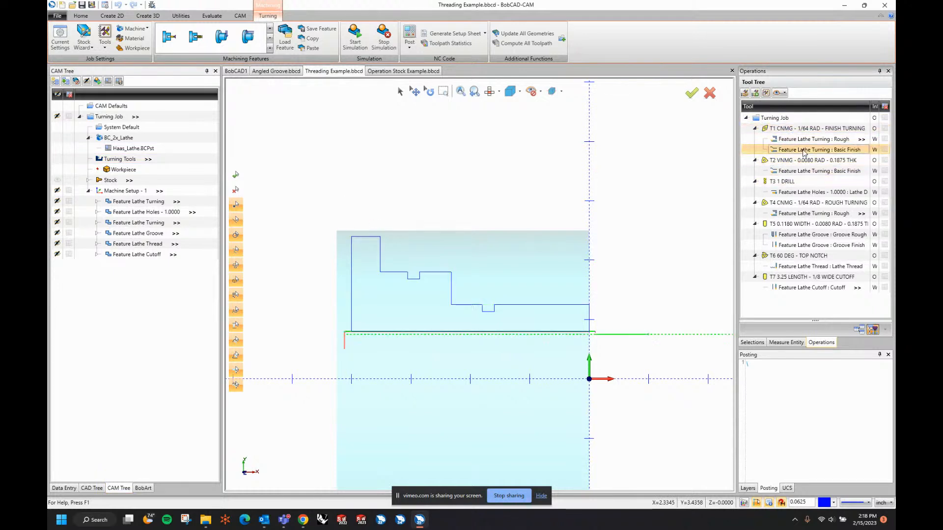
pyautogui.click(803, 140)
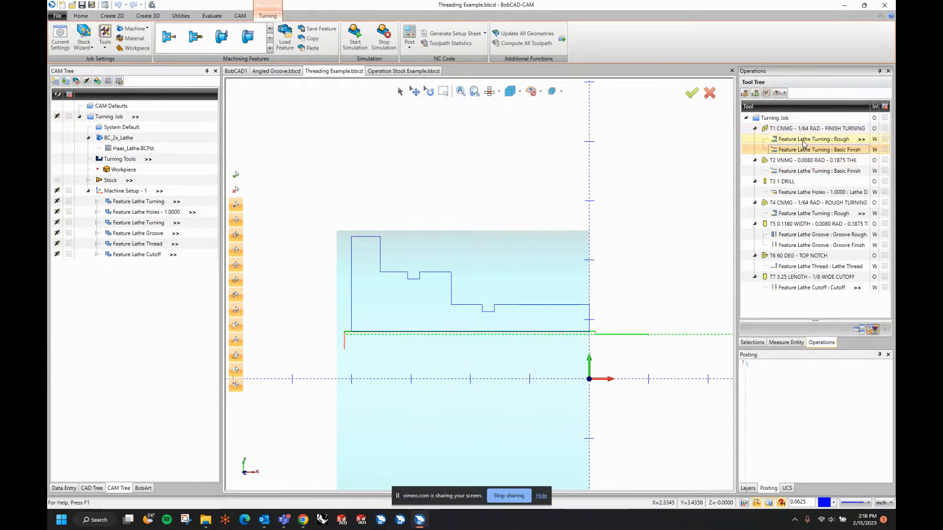
# - Replace tool T1 CNMG - 1/64 RAD - FINISH TURNING with the imported BORING BAR in all operations that use it
pyautogui.click(802, 128)
pyautogui.rightClick(801, 129)
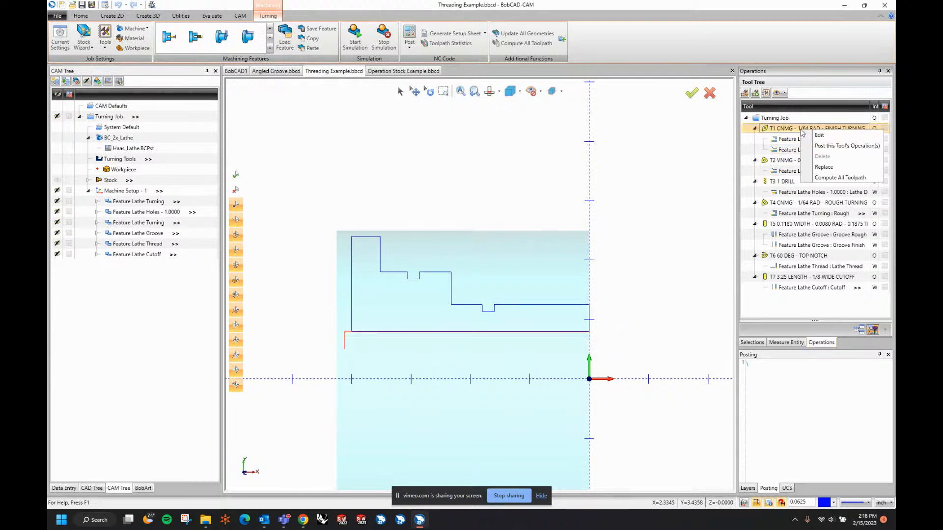
pyautogui.click(823, 167)
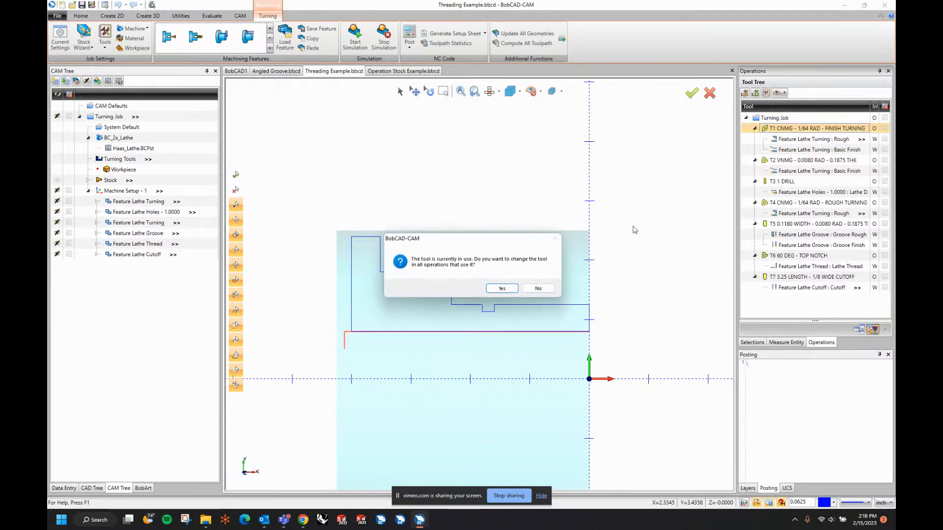
pyautogui.click(502, 289)
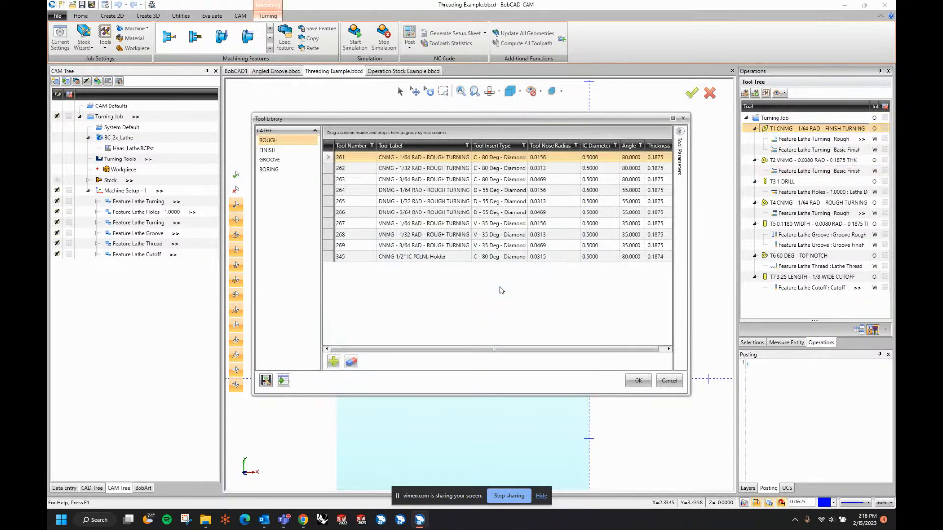
pyautogui.click(274, 170)
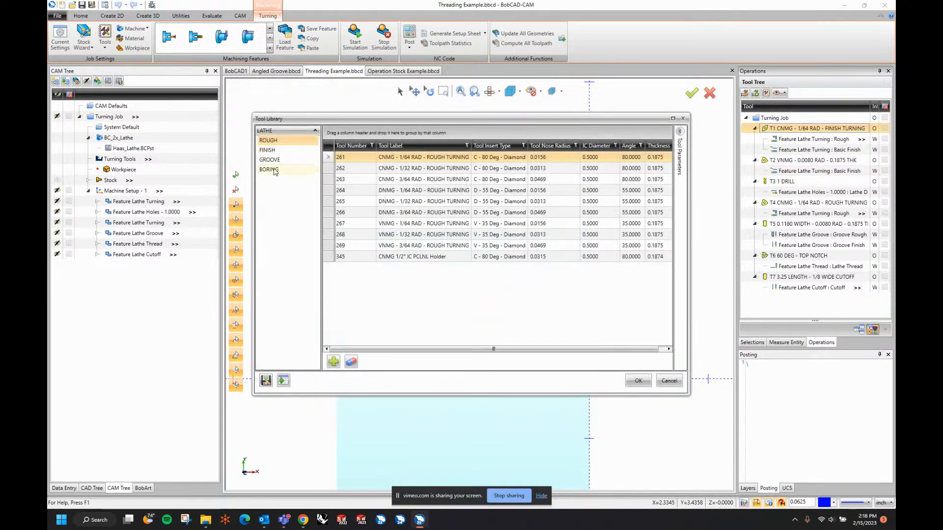
pyautogui.click(403, 191)
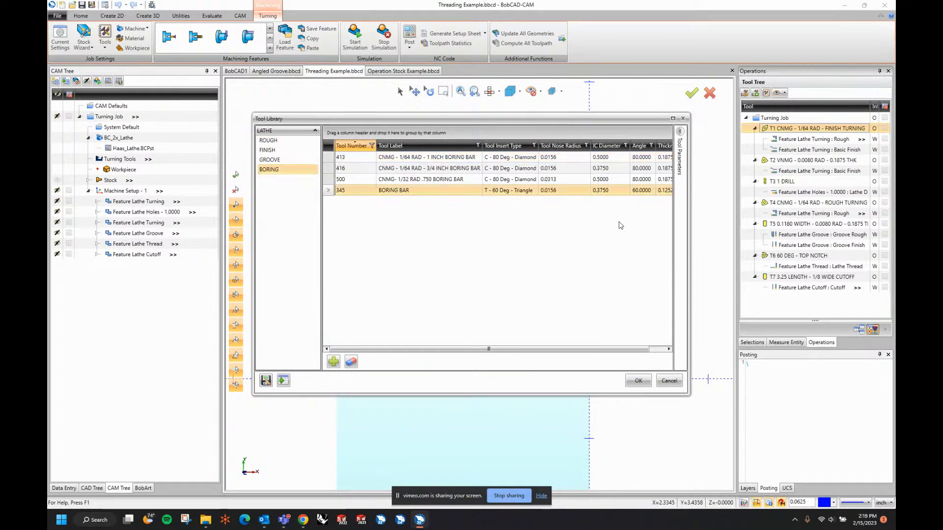
pyautogui.click(680, 131)
pyautogui.scroll(-5, 610, 266)
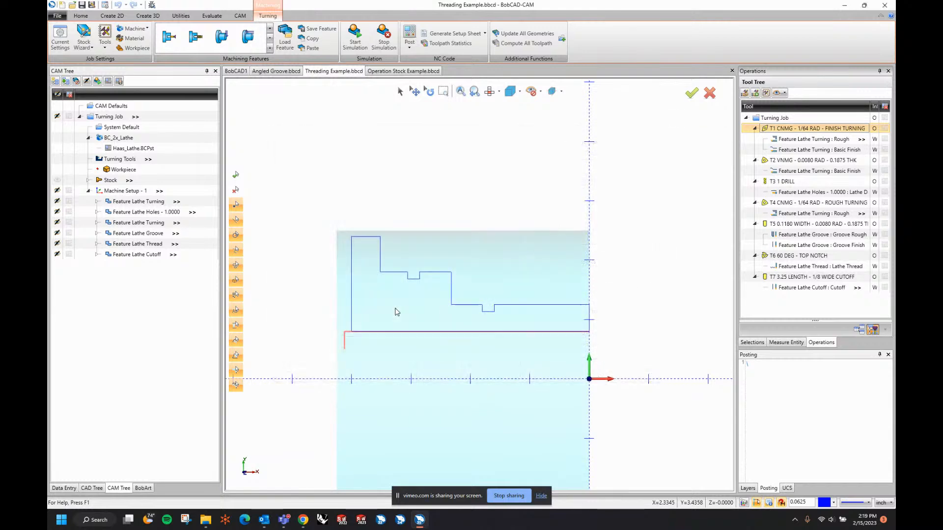
# - Edit the Feature Lathe Turning below the holes feature and show the tool holder for its rough boring tool
pyautogui.rightClick(153, 225)
pyautogui.click(162, 232)
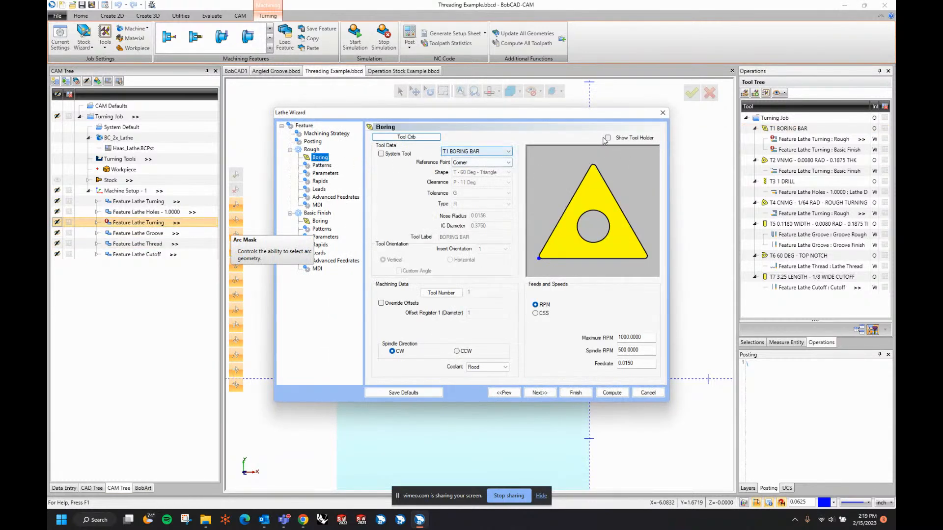
pyautogui.click(608, 138)
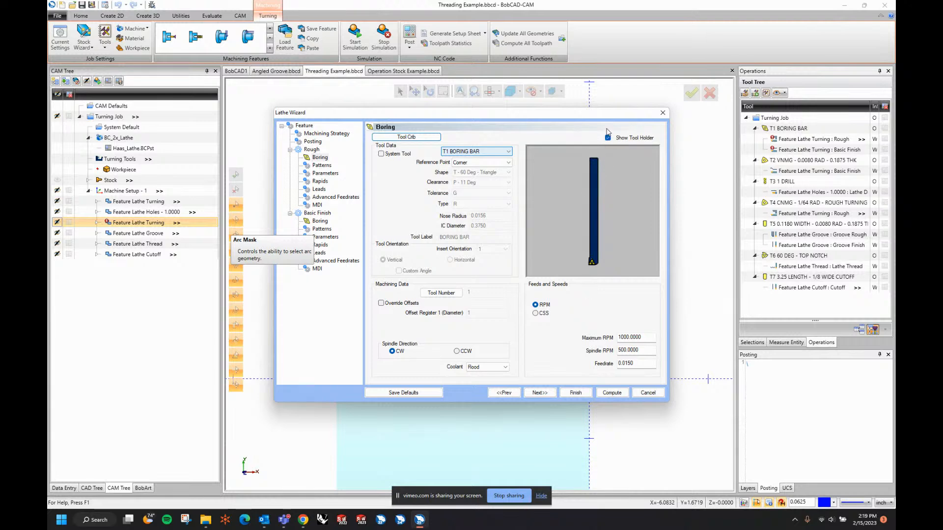
# - In the Tool Crib, set the BORING BAR's mounting orientation to 8 and inspect the resulting tool position in 3D
pyautogui.click(607, 138)
pyautogui.click(406, 137)
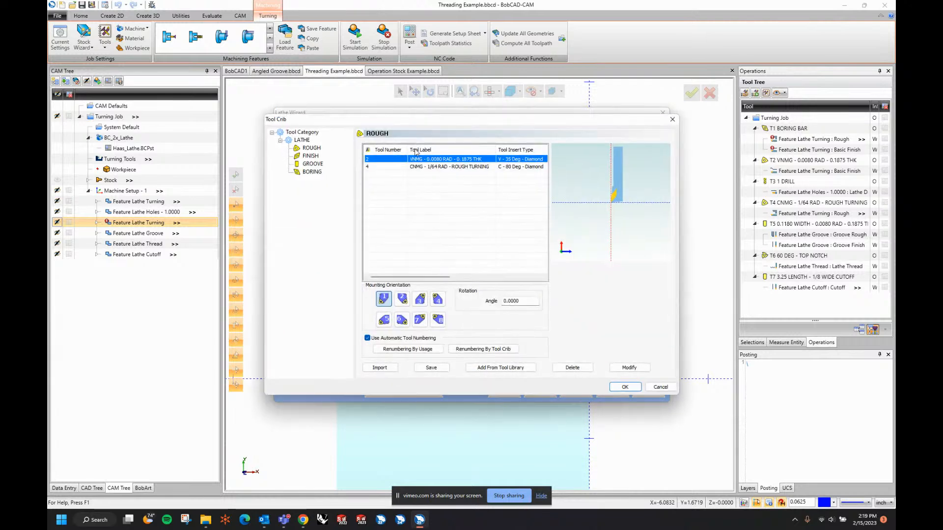
pyautogui.click(439, 320)
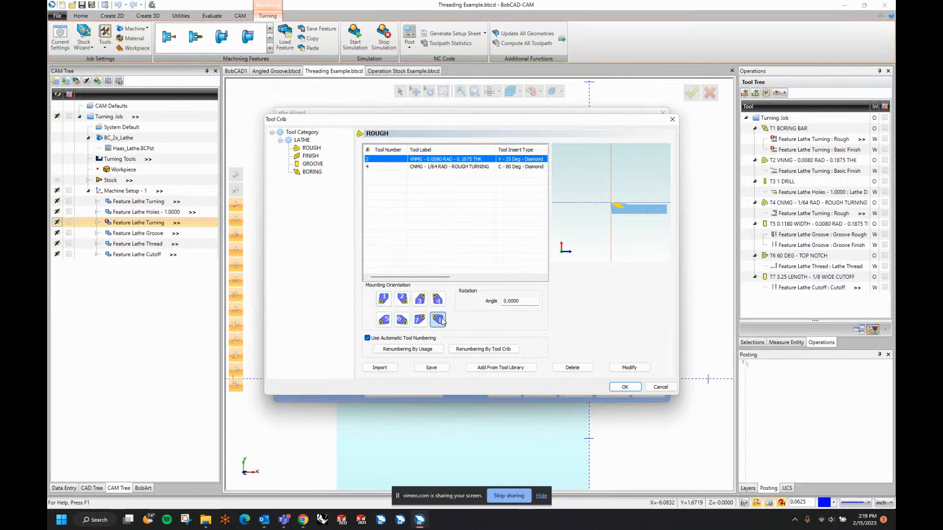
pyautogui.click(311, 171)
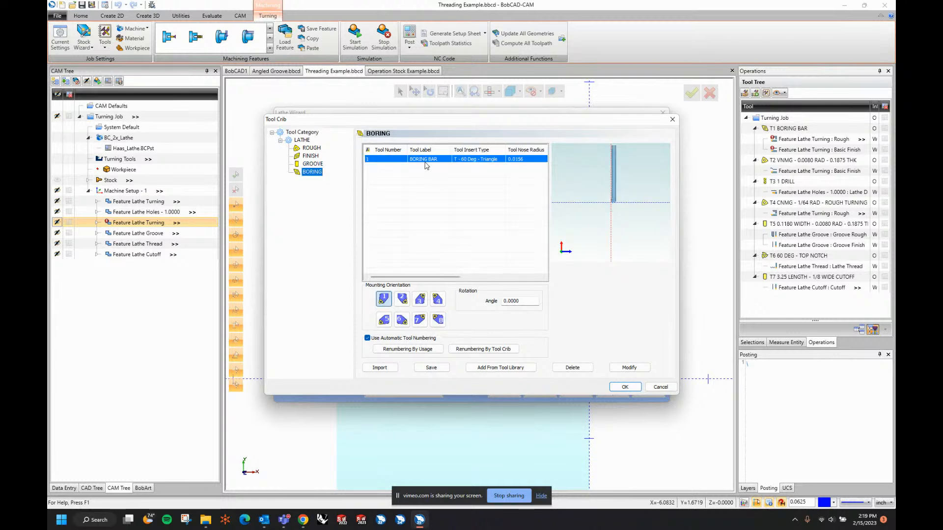
pyautogui.click(439, 320)
pyautogui.moveTo(564, 215); pyautogui.dragTo(620, 238, button='middle')
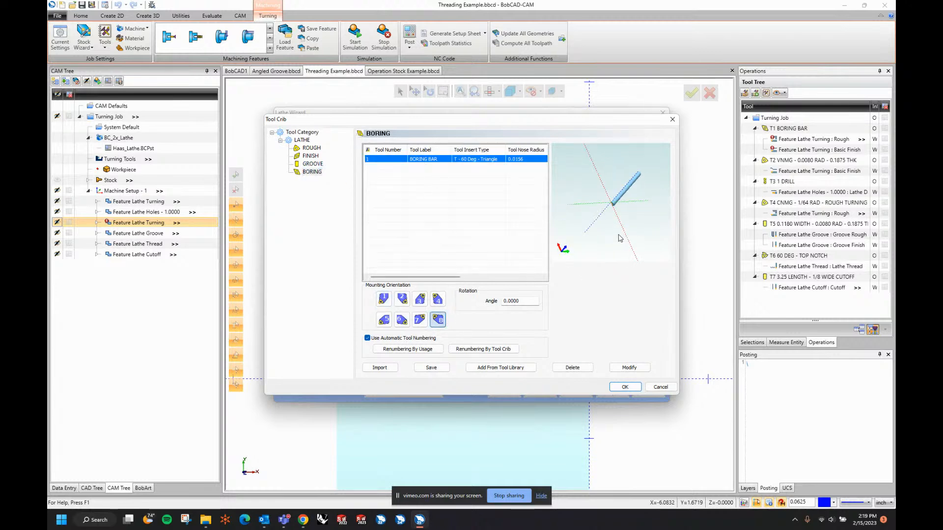
pyautogui.scroll(5, 612, 199)
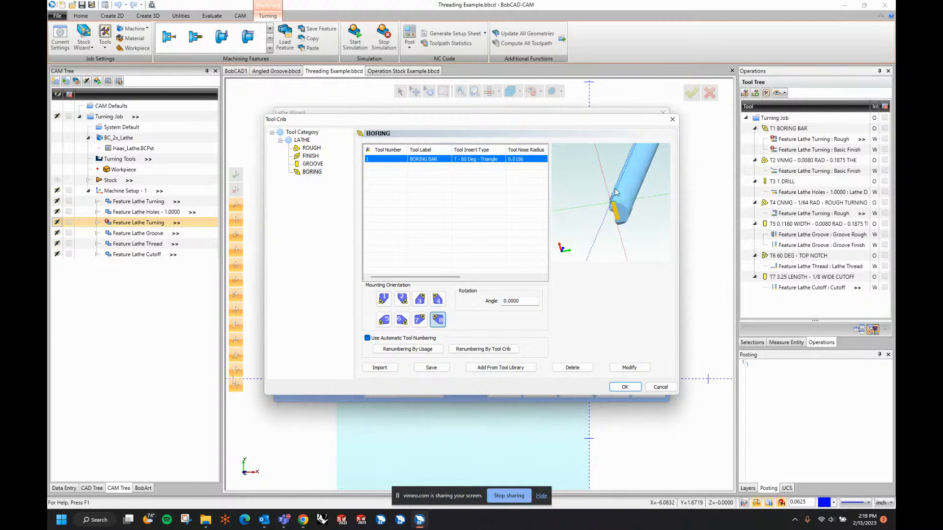
pyautogui.moveTo(612, 199)
pyautogui.mouseDown(button='middle')
pyautogui.moveTo(633, 191)
pyautogui.moveTo(572, 181)
pyautogui.moveTo(609, 201)
pyautogui.mouseUp(button='middle')
pyautogui.click(625, 387)
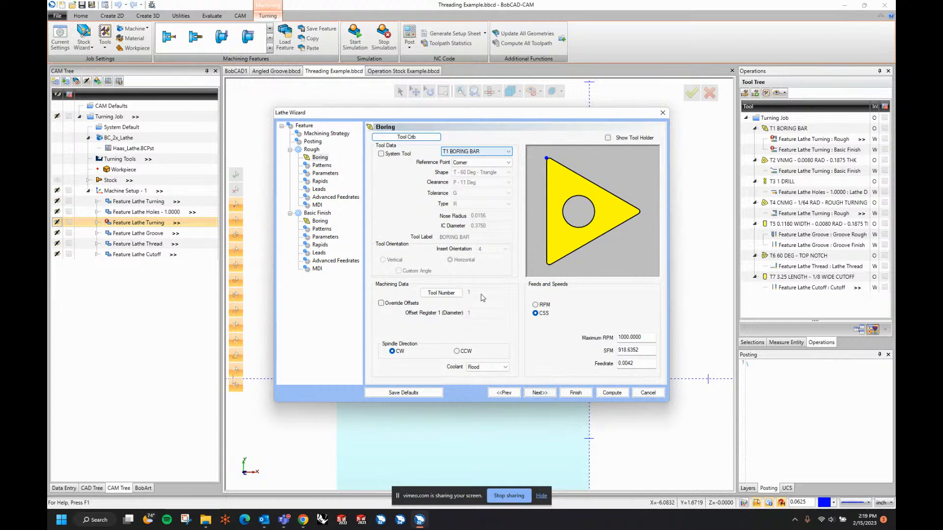
# - Check the Basic Finish boring tool, leave its holder hidden, and compute the Feature Lathe Turning toolpaths
pyautogui.click(319, 221)
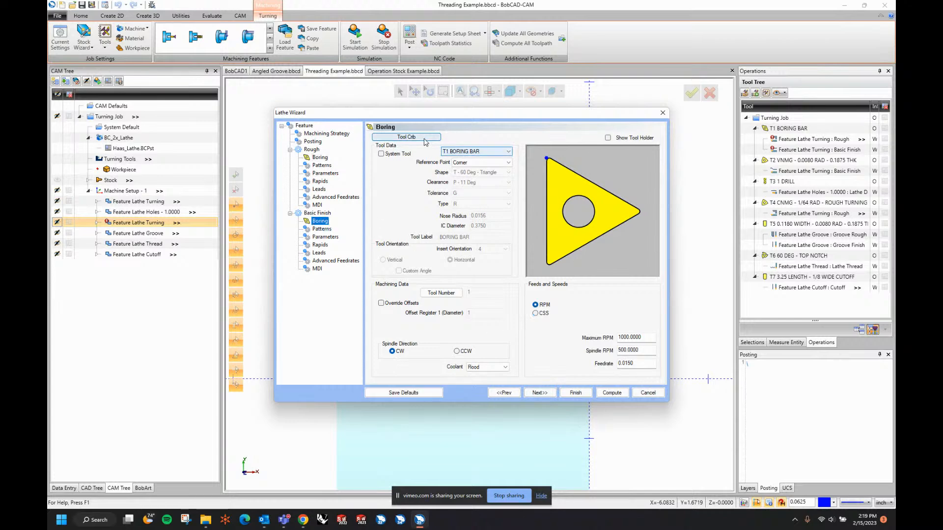
pyautogui.click(607, 138)
pyautogui.click(608, 138)
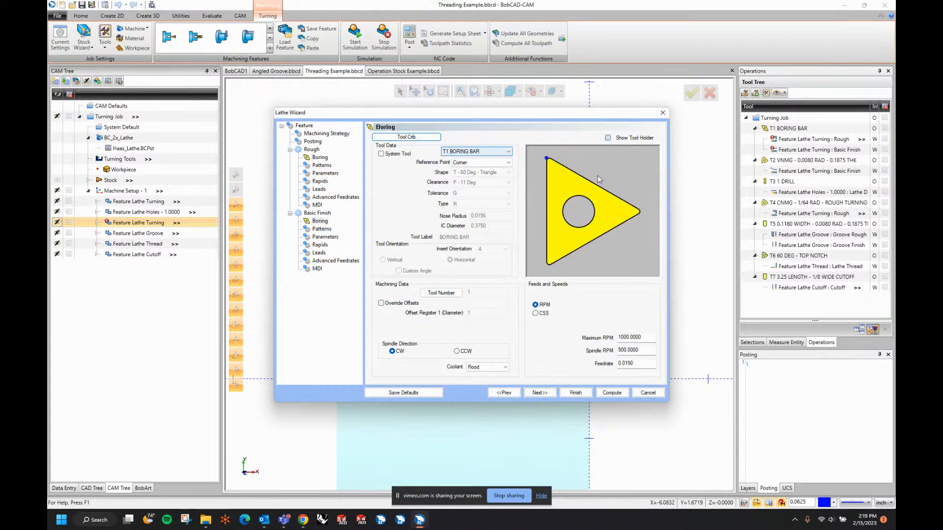
pyautogui.click(612, 393)
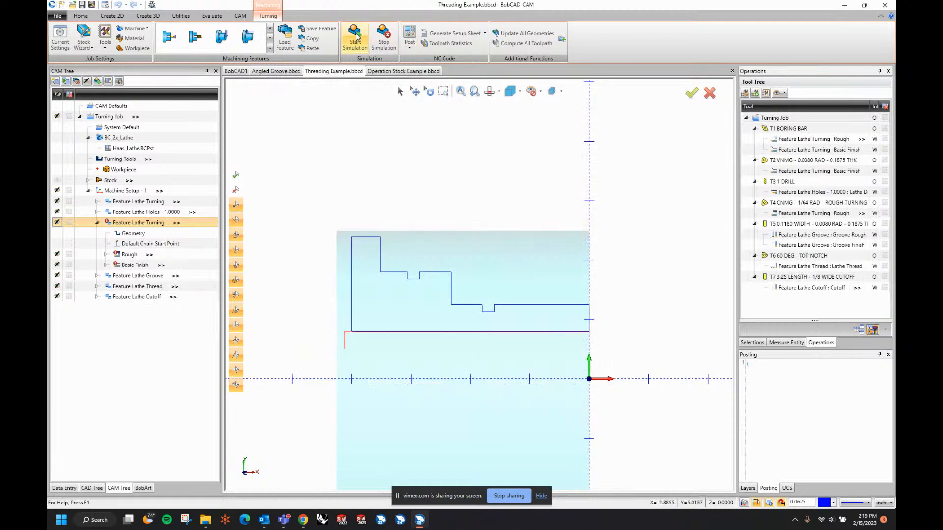
# - Start the machining simulation and jump to the Rough-BORING BAR operation in the move list
pyautogui.click(356, 37)
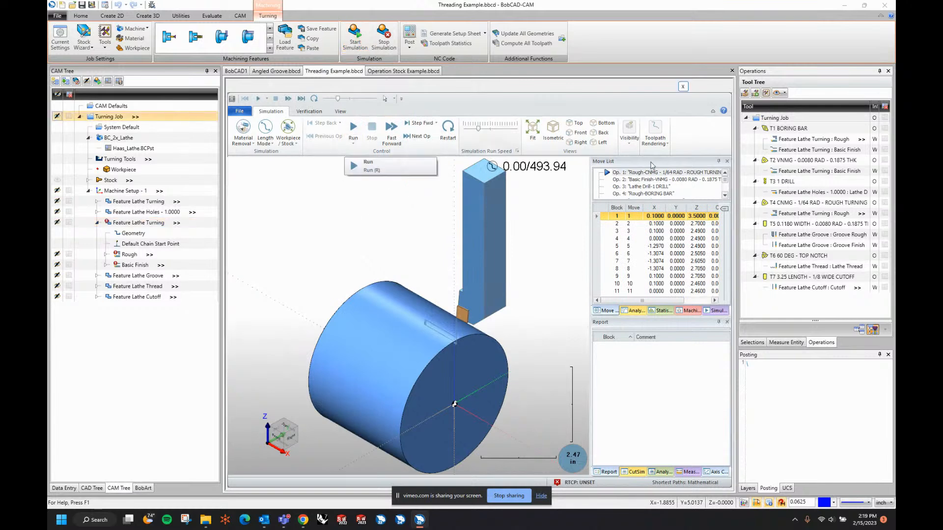
pyautogui.scroll(-2, 663, 189)
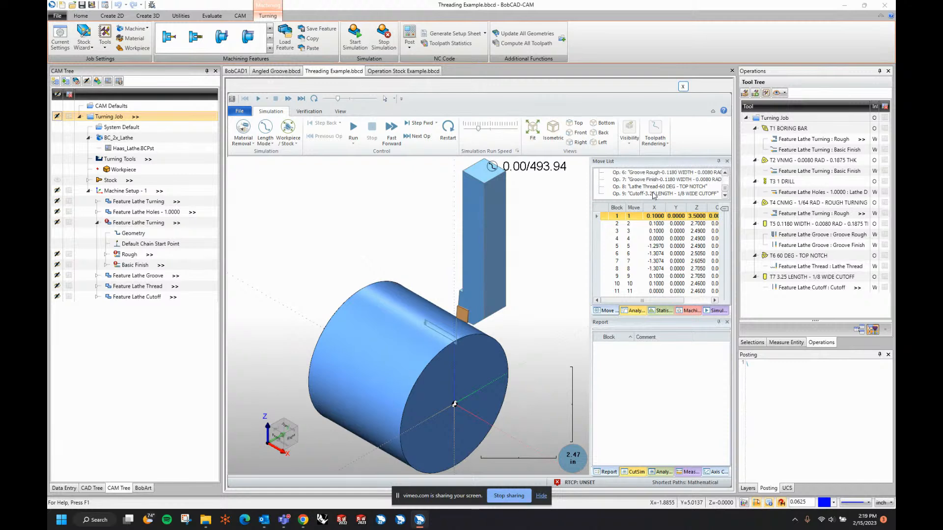
pyautogui.scroll(1, 652, 187)
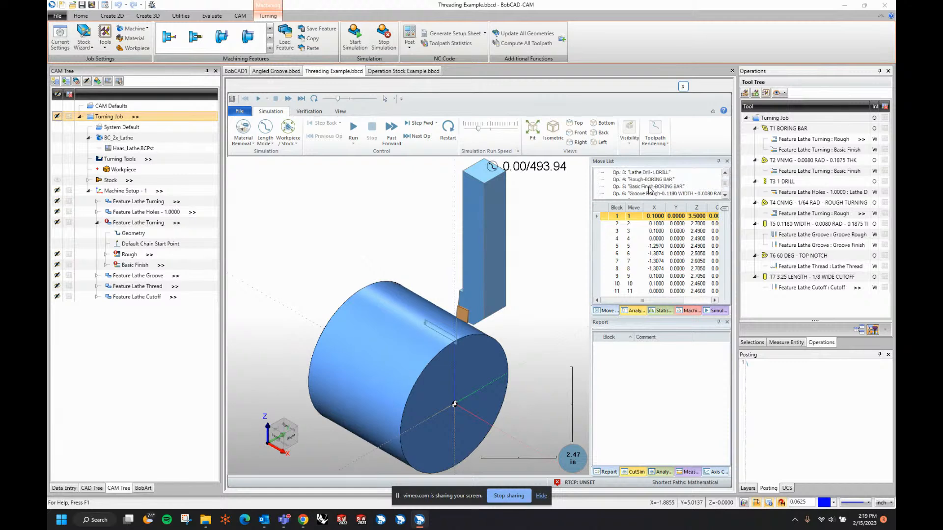
pyautogui.doubleClick(648, 187)
pyautogui.doubleClick(648, 180)
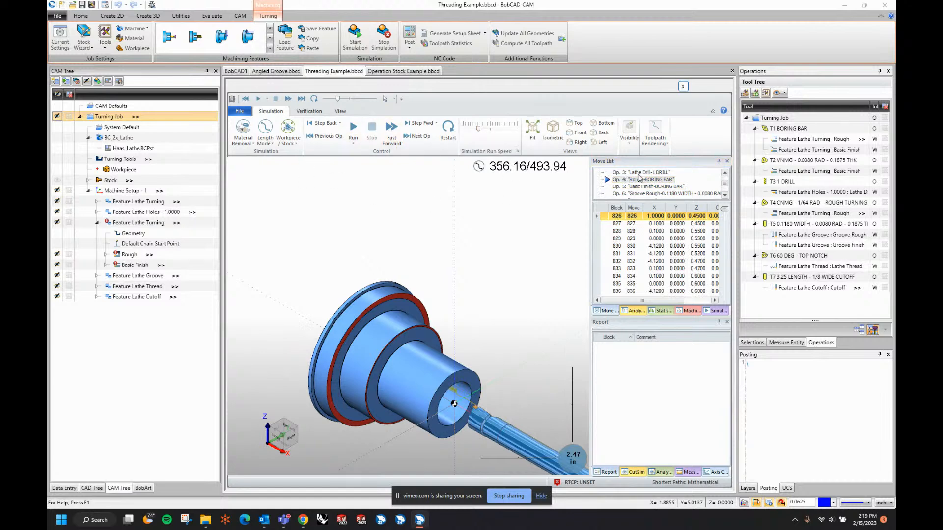
# - Restart the simulation and run it from operation 3, Lathe Drill, with the drilled bore brought into close view
pyautogui.click(449, 134)
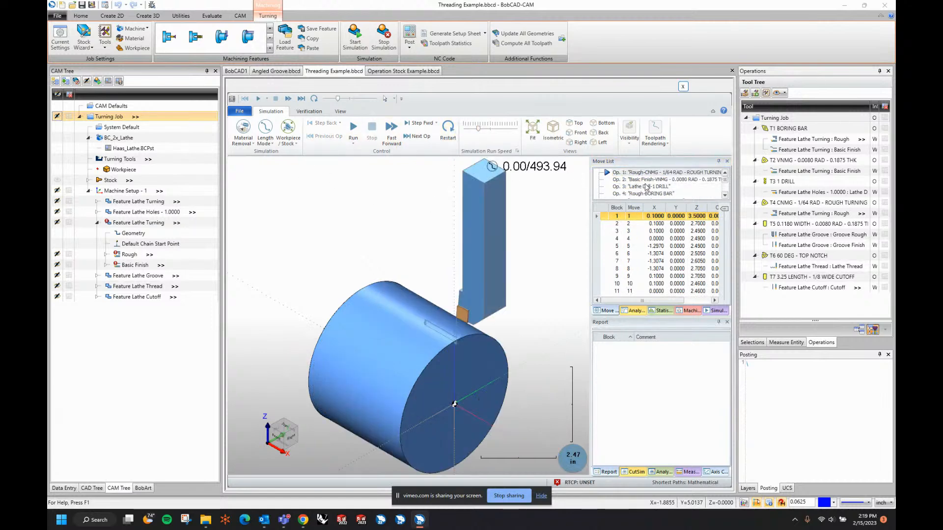
pyautogui.doubleClick(647, 187)
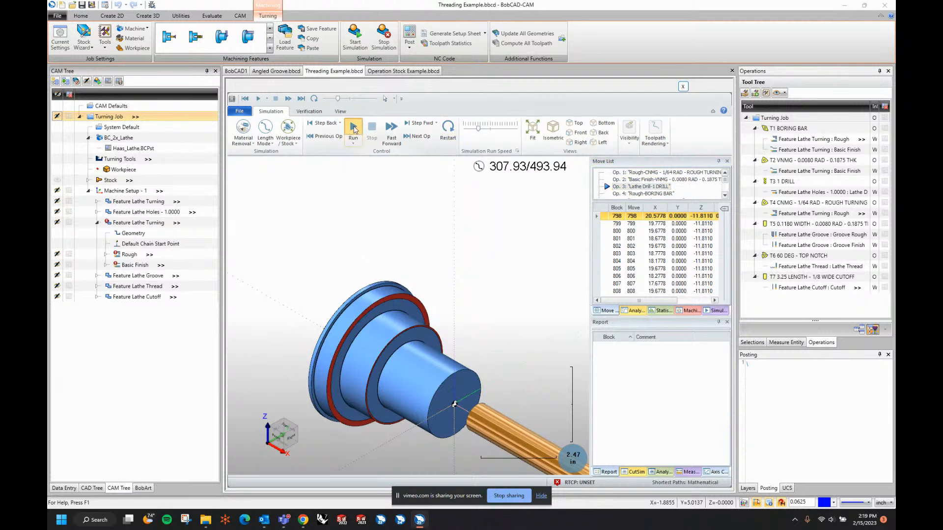
pyautogui.click(353, 129)
pyautogui.scroll(-3, 431, 280)
pyautogui.scroll(2, 430, 280)
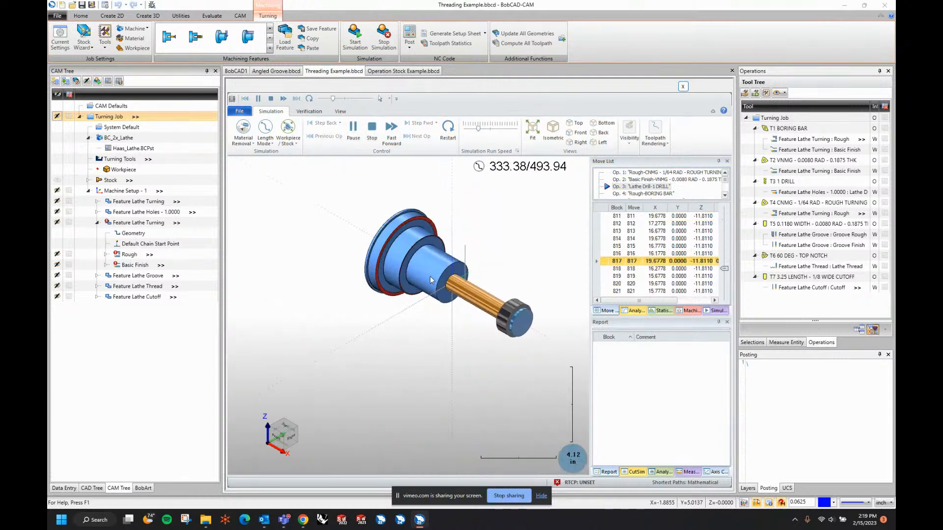
pyautogui.scroll(4, 430, 280)
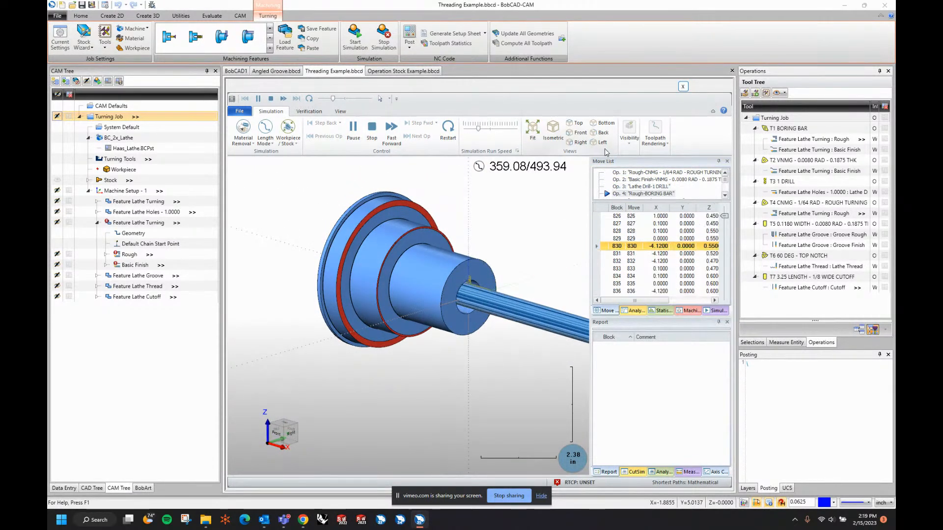
# - Make the simulated stock transparent, watch the boring bar cut inside the part, and close the simulation
pyautogui.click(628, 133)
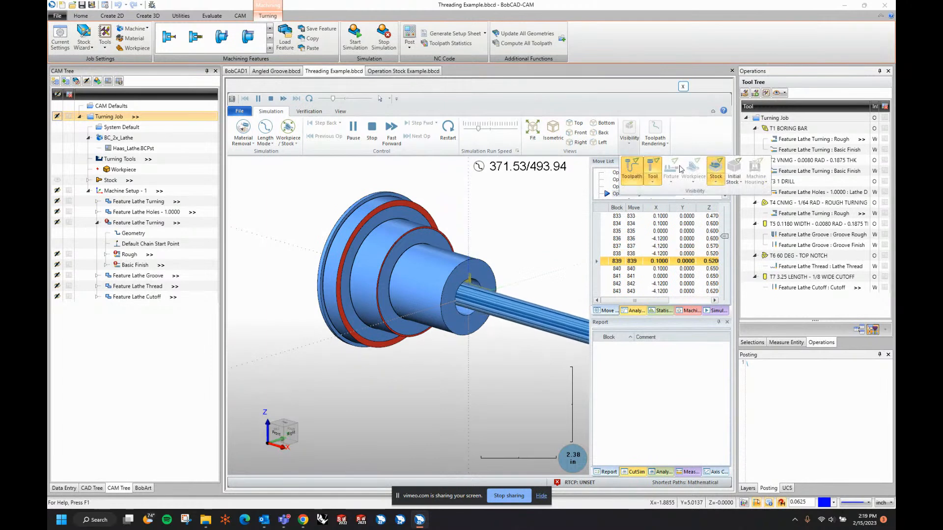
pyautogui.click(714, 183)
pyautogui.click(726, 211)
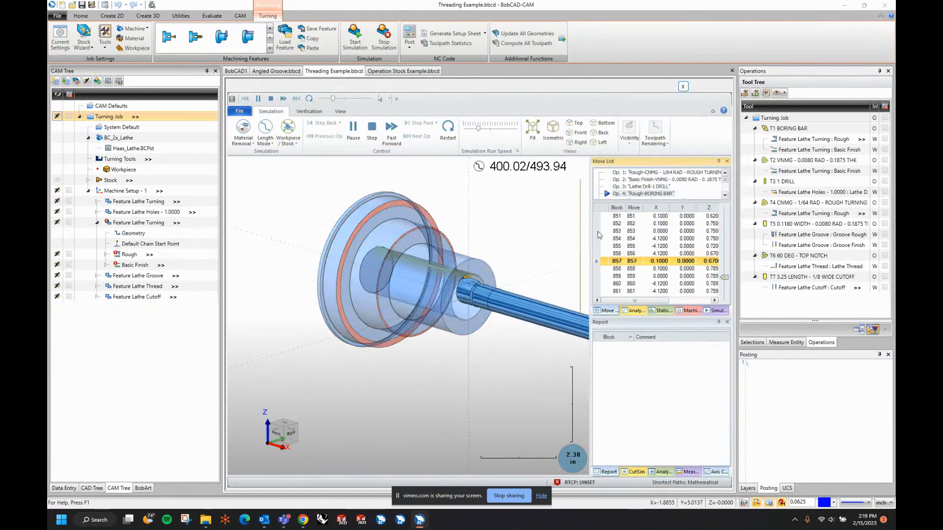
pyautogui.moveTo(502, 237); pyautogui.dragTo(545, 244, button='middle')
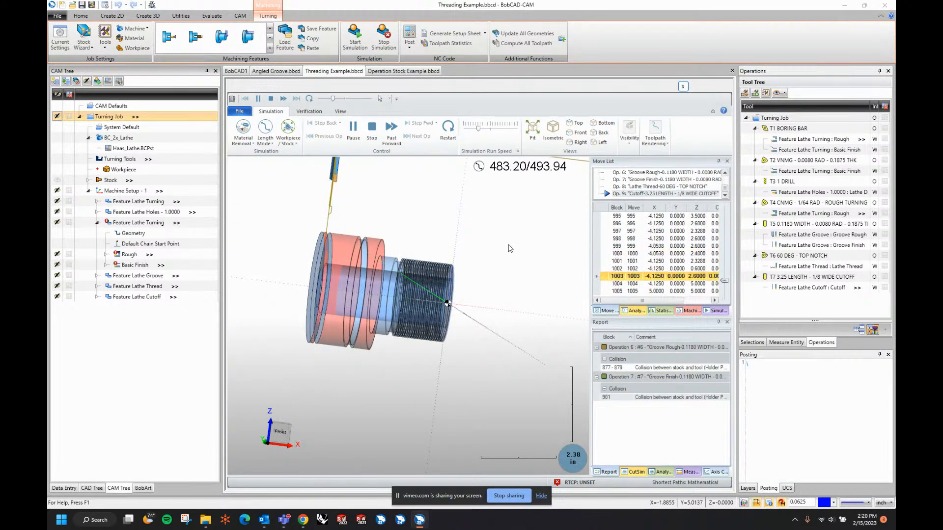
pyautogui.click(681, 87)
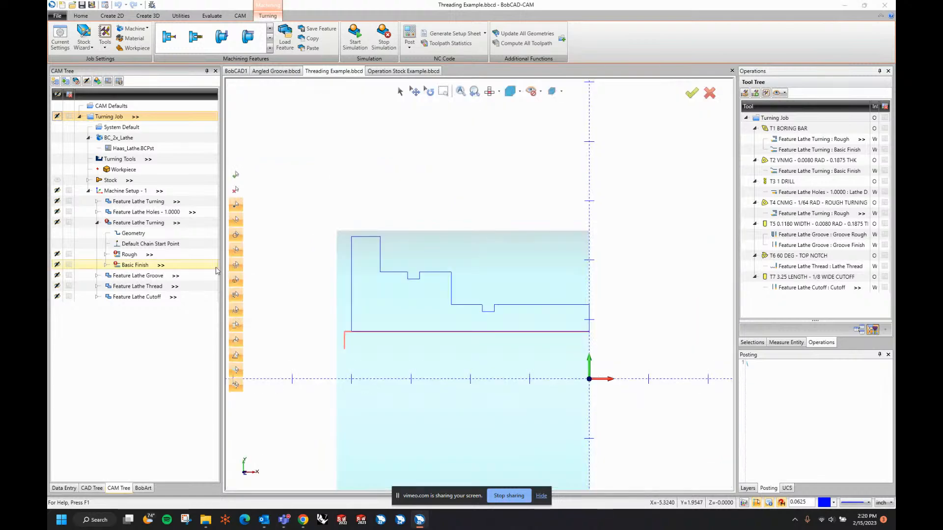
# - Reopen the Feature Lathe Turning below the 1.0000 holes feature and recompute its toolpaths
pyautogui.rightClick(131, 225)
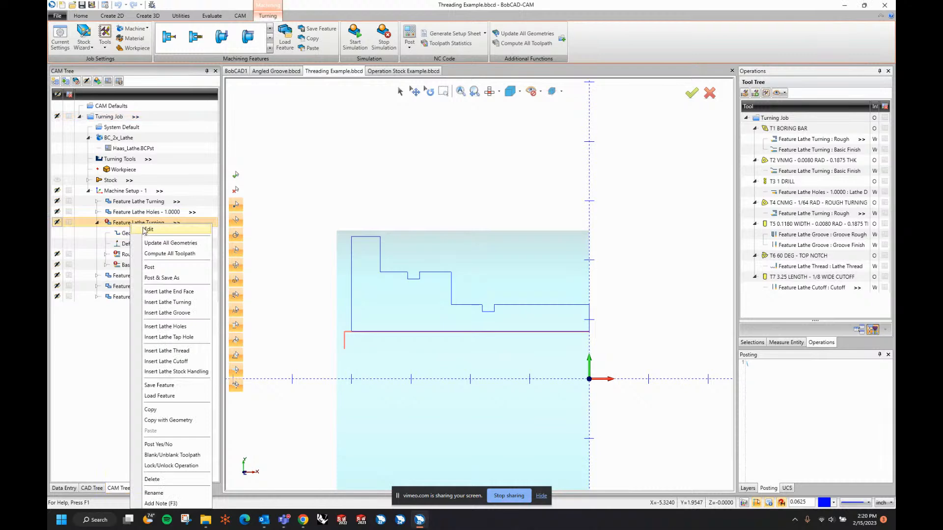
pyautogui.click(147, 229)
pyautogui.click(608, 390)
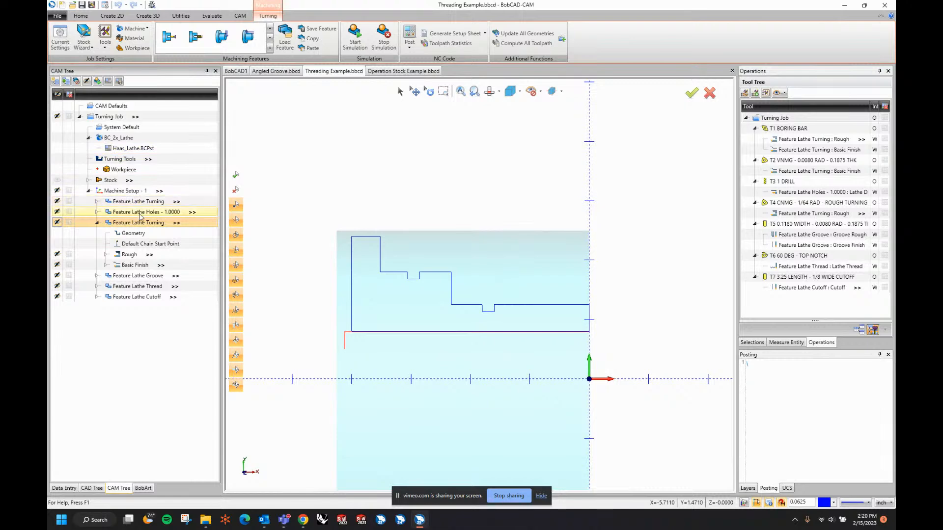
# - From the first Feature Lathe Turning's rough tool settings, add library tool 345 CNMG 1/2" IC PCLNL Holder to the Tool Crib
pyautogui.rightClick(134, 202)
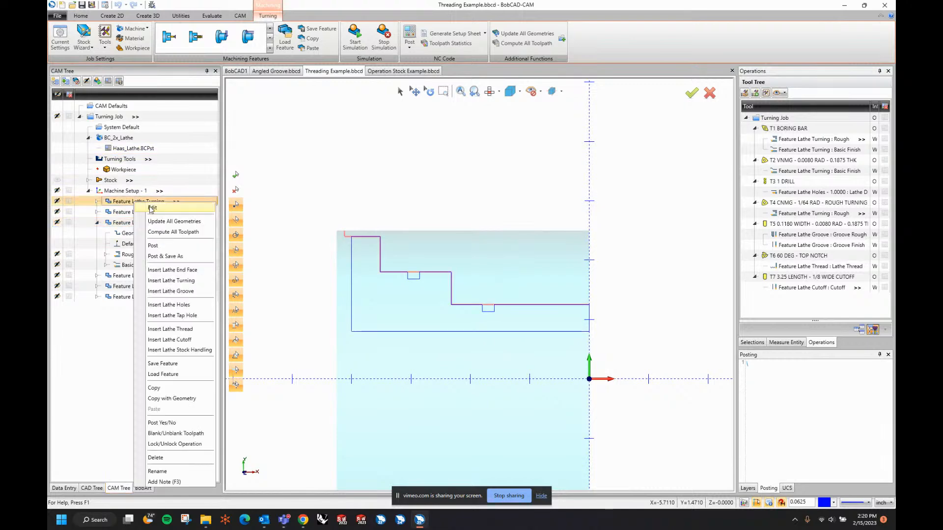
pyautogui.click(150, 208)
pyautogui.click(320, 157)
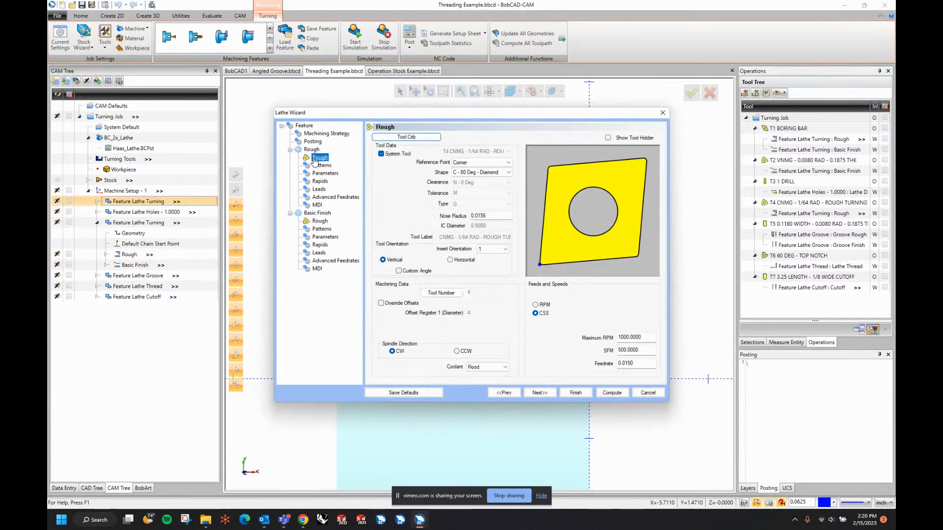
pyautogui.click(381, 139)
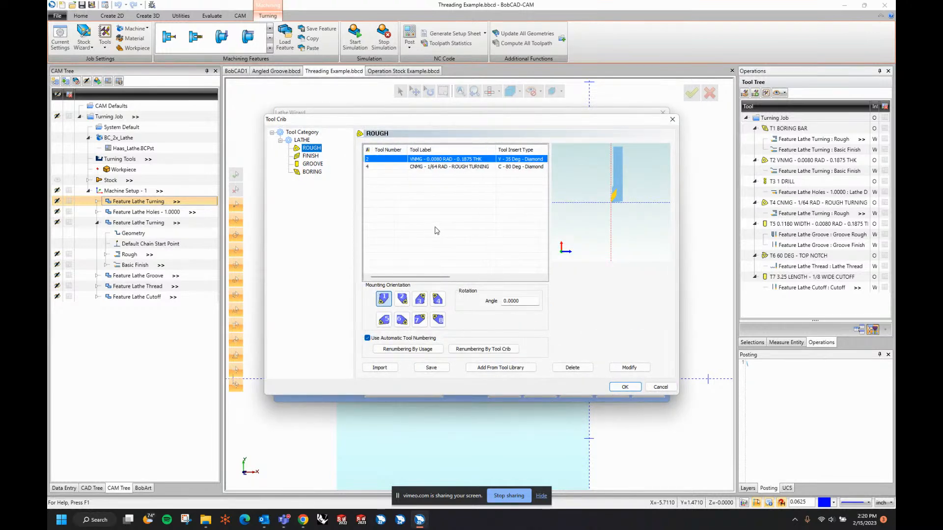
pyautogui.click(504, 368)
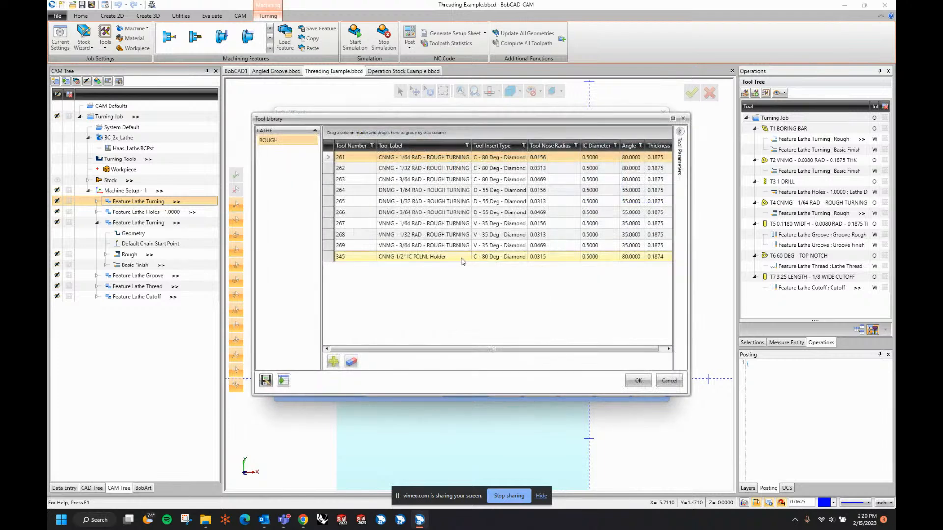
pyautogui.click(462, 257)
pyautogui.click(638, 381)
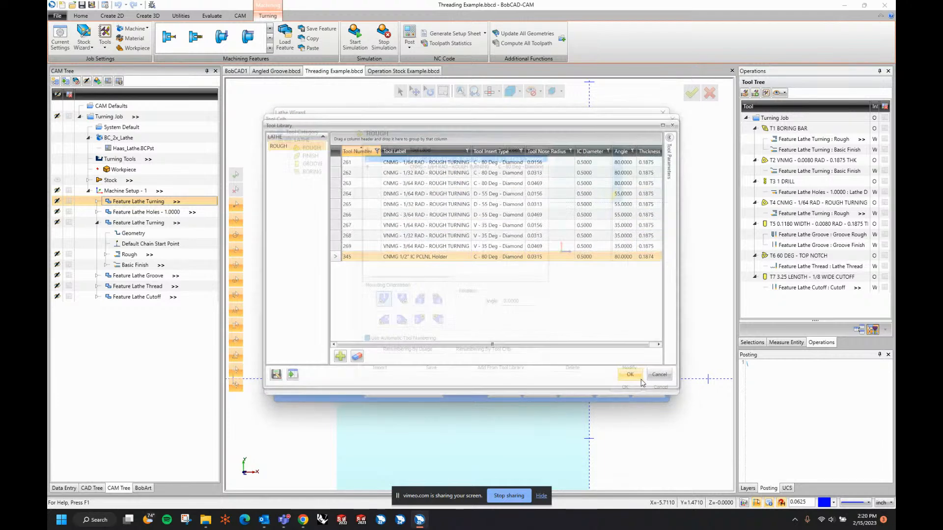
pyautogui.moveTo(641, 185); pyautogui.dragTo(600, 194)
pyautogui.click(625, 387)
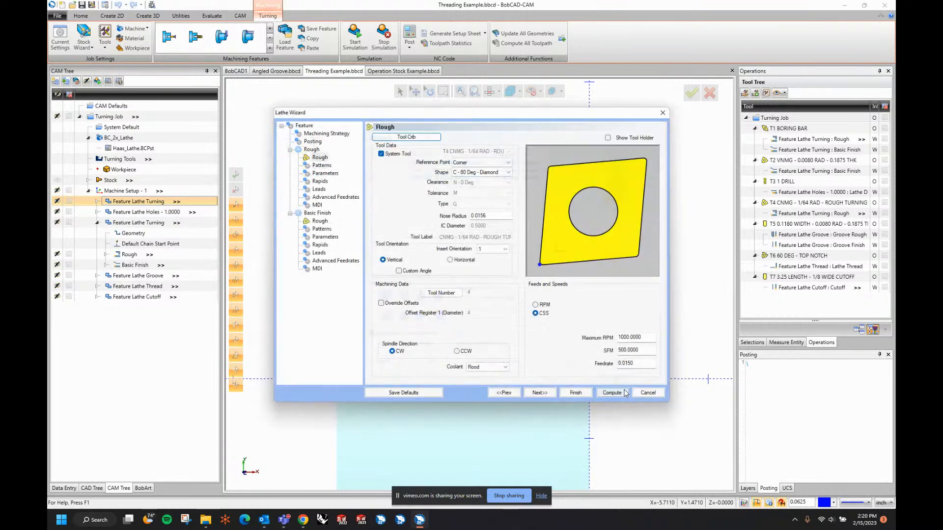
# - Show the tool holder and assign the CNMG 1/2" IC PCLNL Holder tool to the Rough operation
pyautogui.click(607, 138)
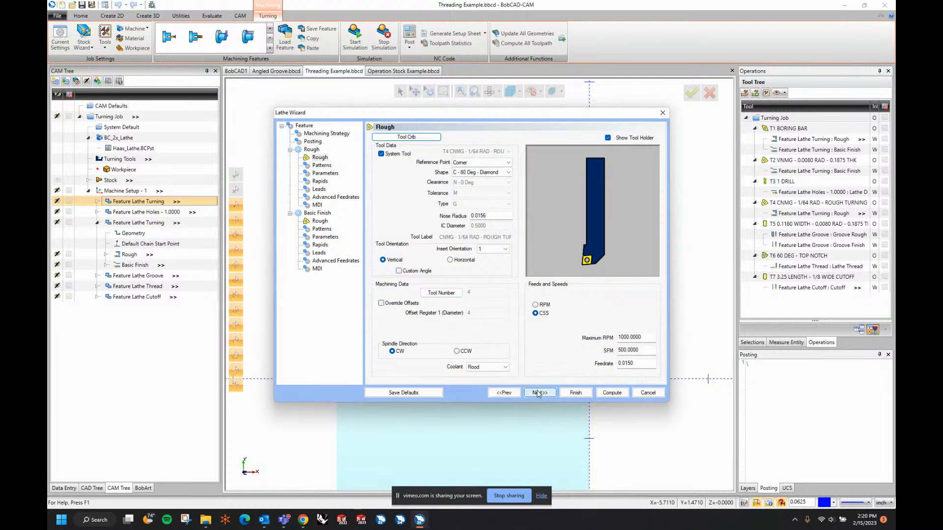
pyautogui.click(404, 137)
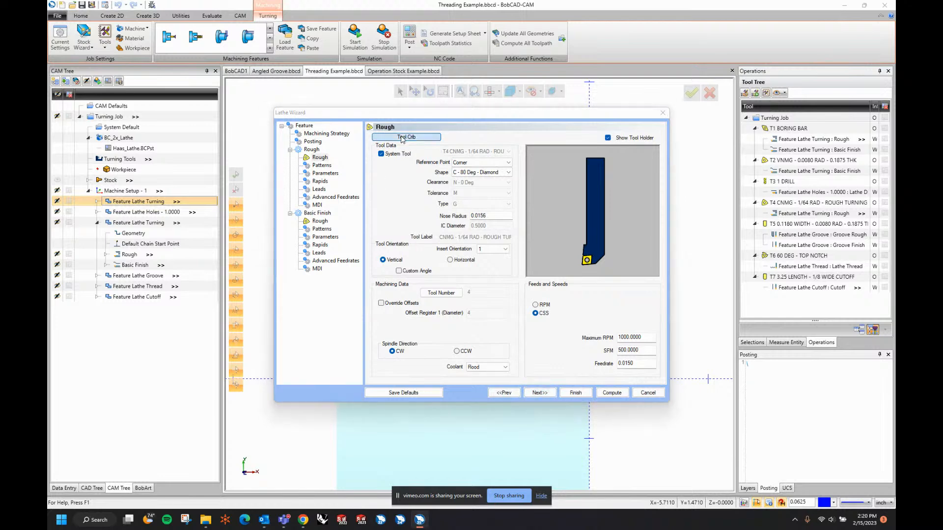
pyautogui.click(431, 174)
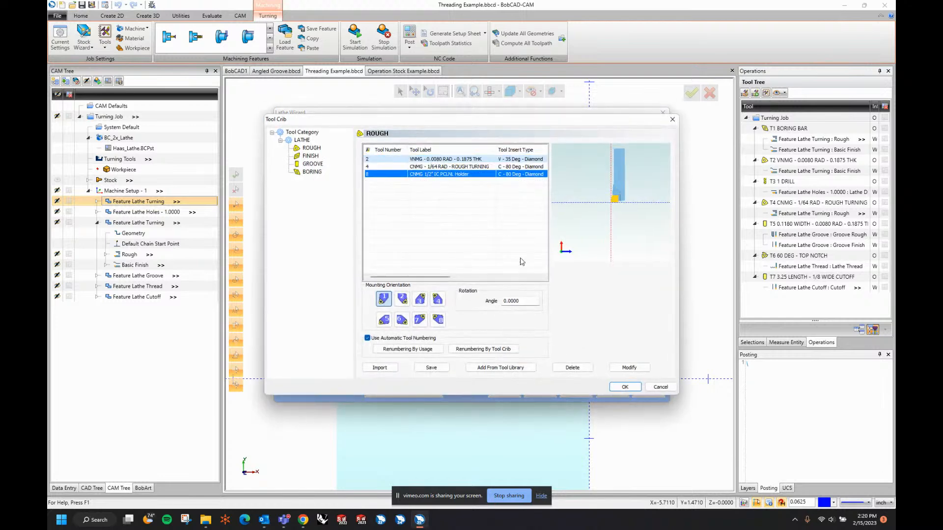
pyautogui.click(625, 387)
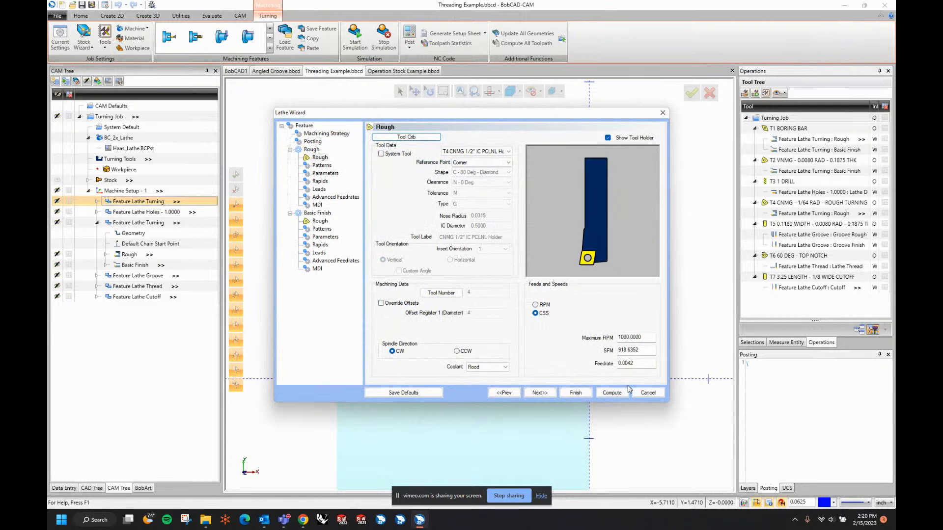
# - Assign the CNMG 1/2" IC PCLNL Holder from the Tool Crib to the first Feature Lathe Turning's Basic Finish and compute the toolpaths
pyautogui.click(540, 393)
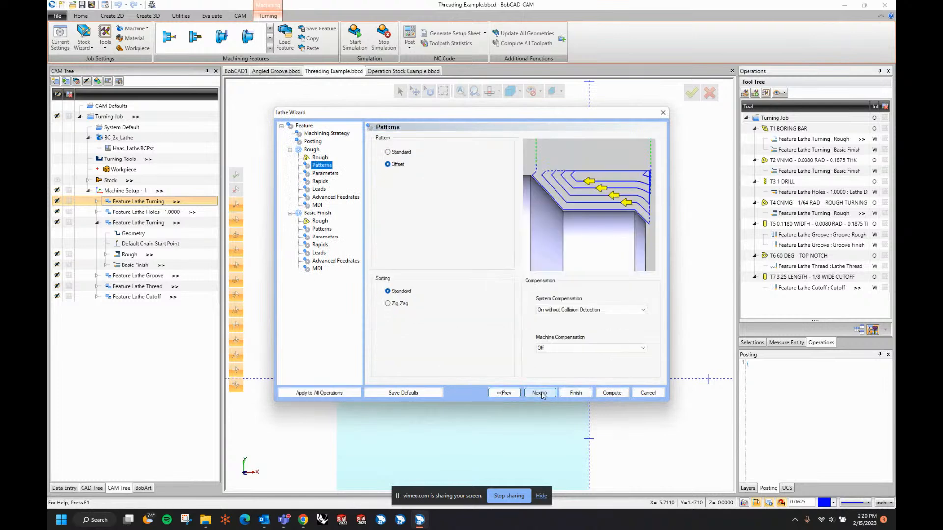
pyautogui.click(320, 222)
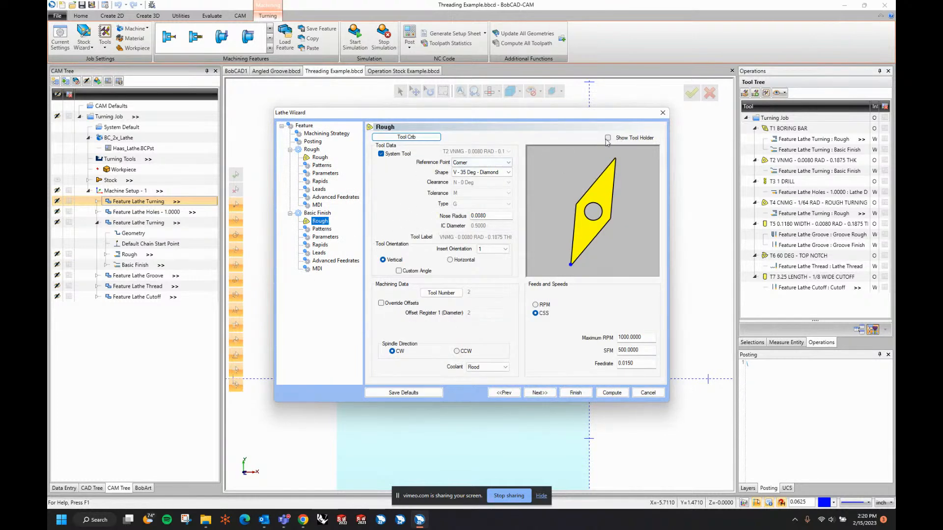
pyautogui.click(406, 137)
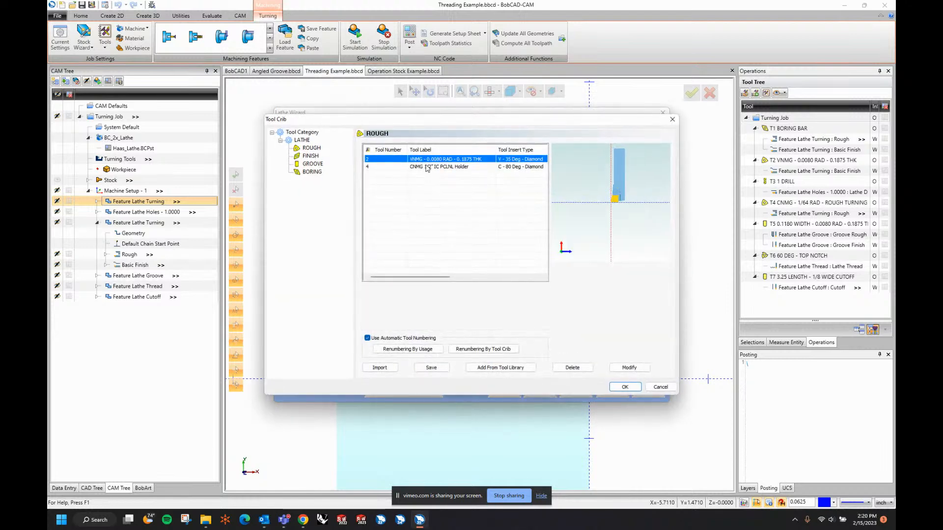
pyautogui.click(426, 167)
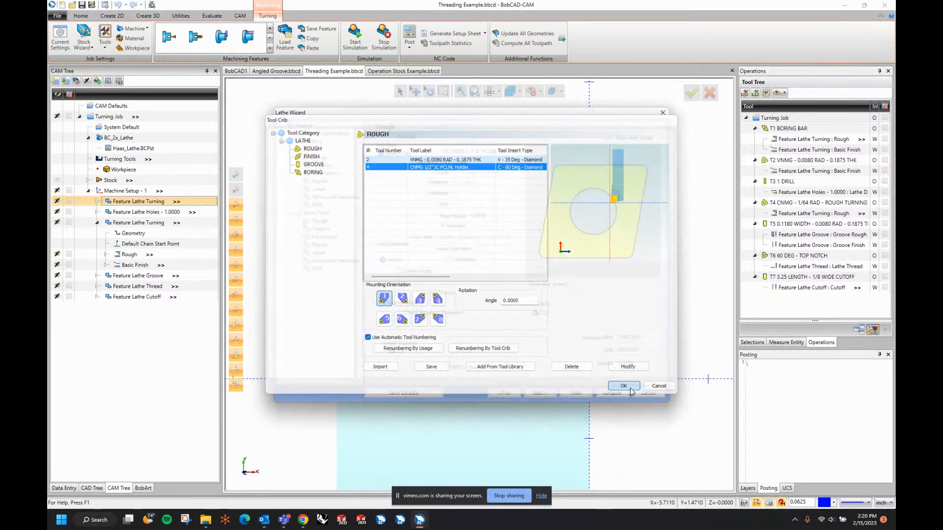
pyautogui.click(631, 389)
pyautogui.click(621, 394)
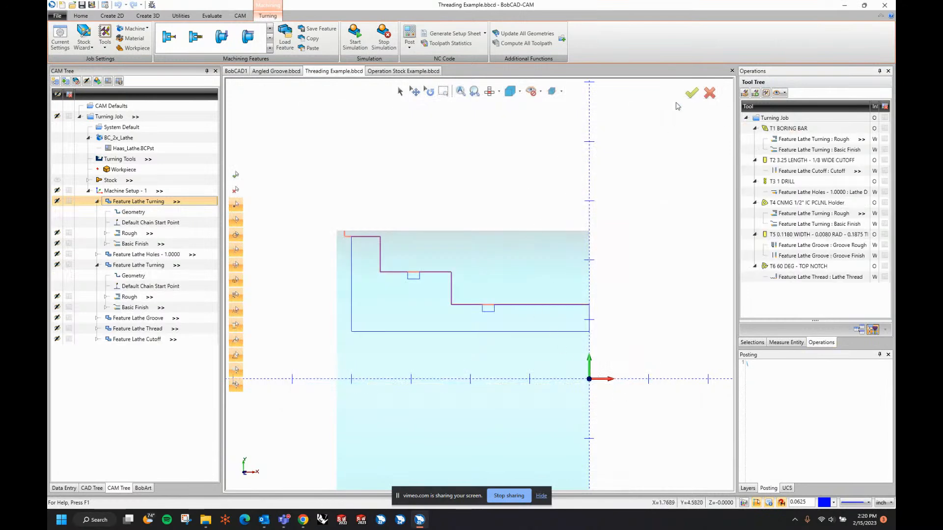
# - Start the job simulation, jump to the Rough-BORING BAR operation, and run it to watch the bar cut inside the part
pyautogui.click(355, 40)
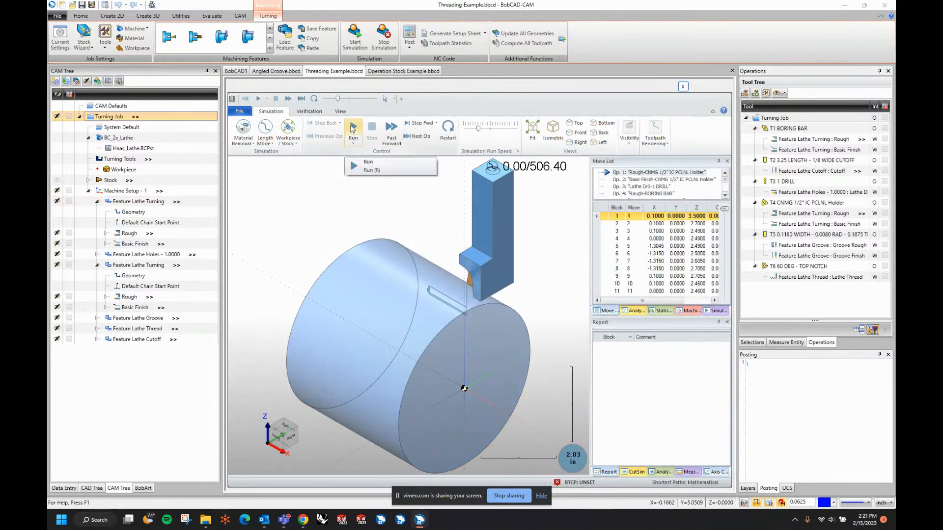
pyautogui.click(629, 134)
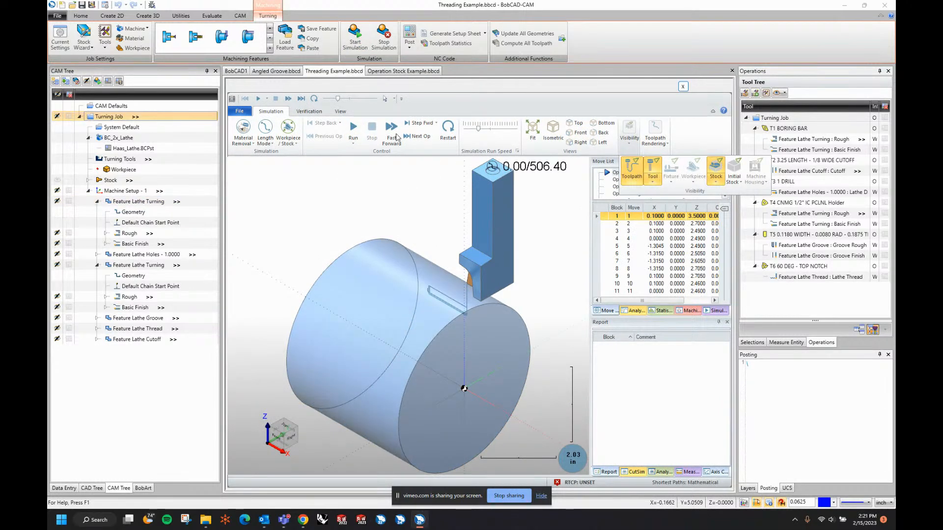
pyautogui.click(605, 188)
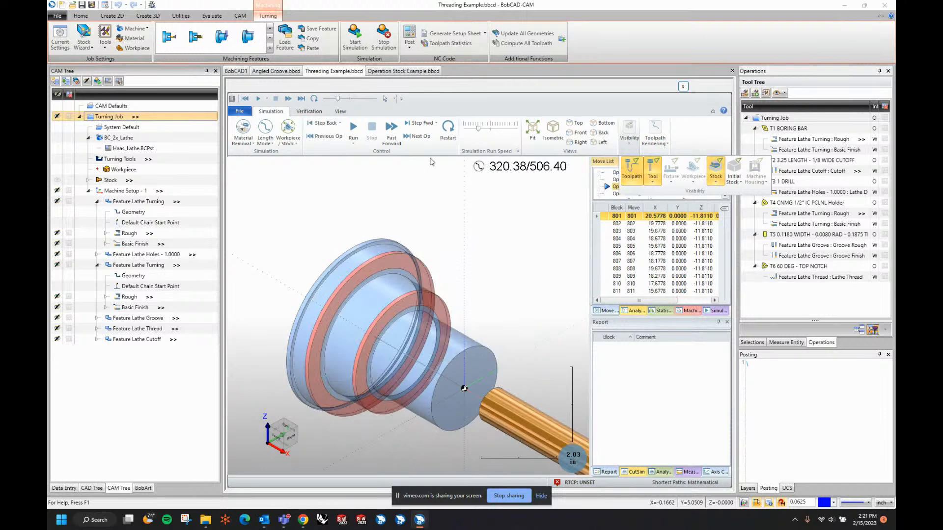
pyautogui.click(612, 197)
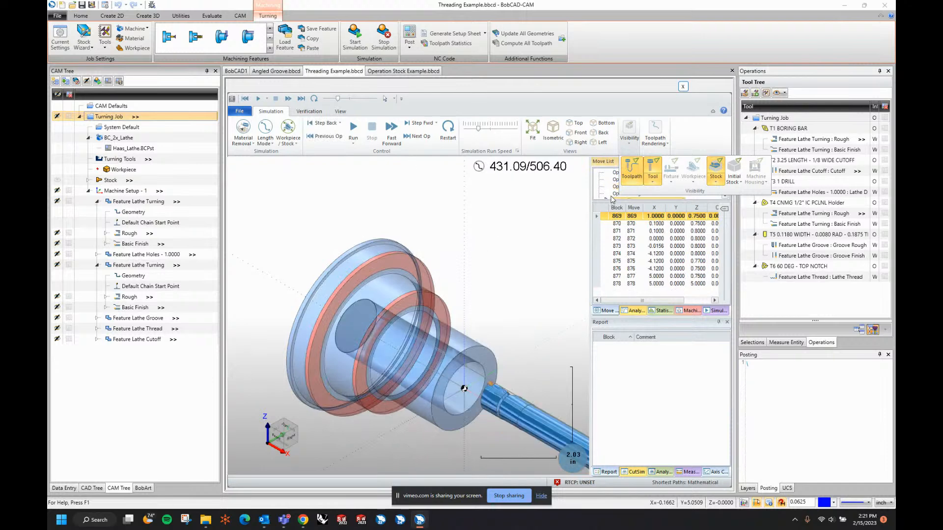
pyautogui.click(449, 131)
pyautogui.click(629, 195)
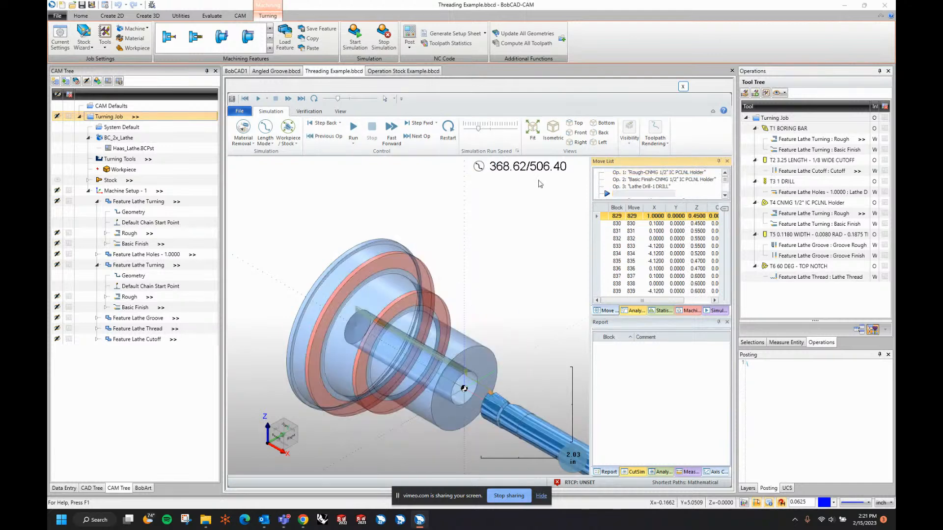
pyautogui.click(353, 128)
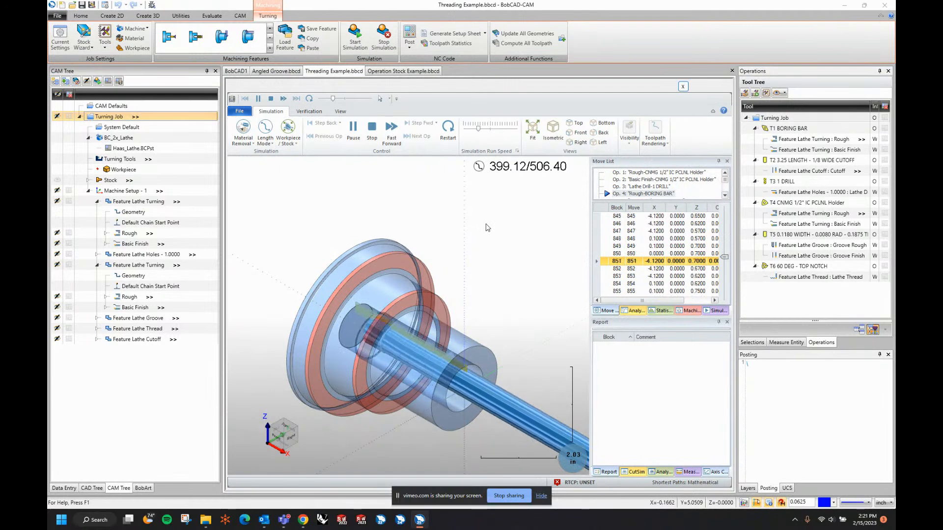
# - Return the simulation to the first roughing operation, reset the stock, replay the cut from the front, and close the simulation
pyautogui.click(655, 173)
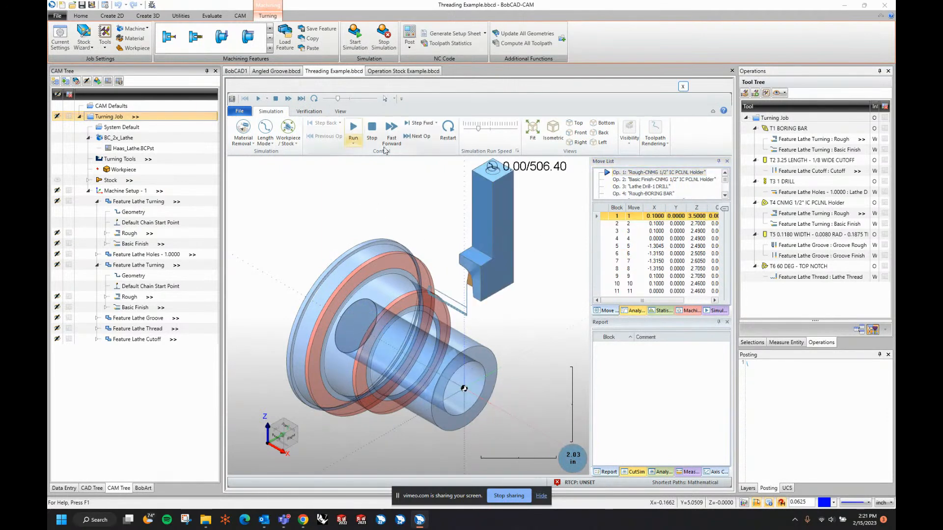
pyautogui.click(372, 127)
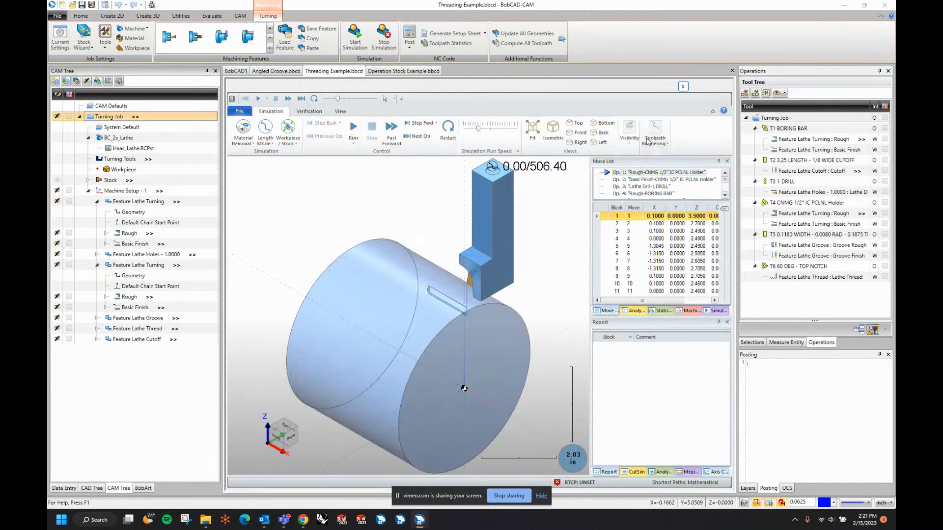
pyautogui.click(580, 133)
pyautogui.click(352, 128)
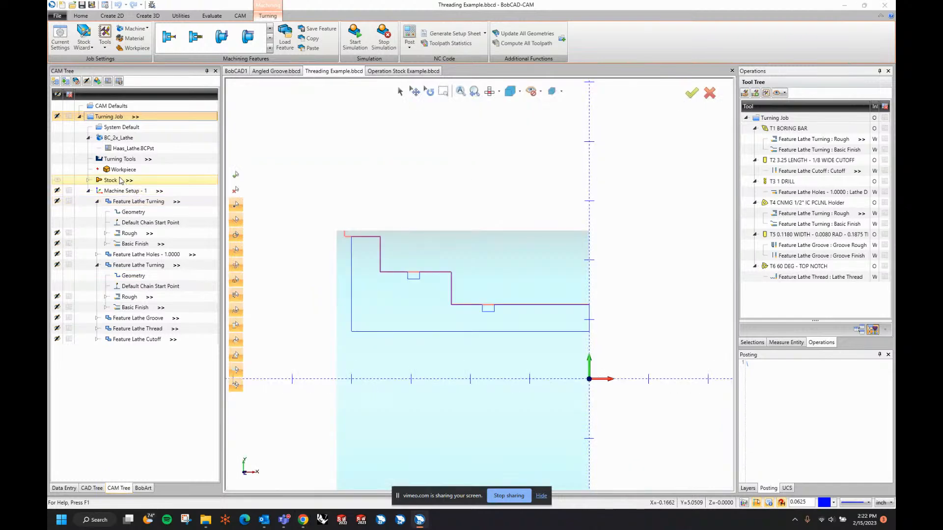
# - Open the Tool Library from Turning Tools and select OD_Groove_2 among the lathe groove tools
pyautogui.rightClick(122, 162)
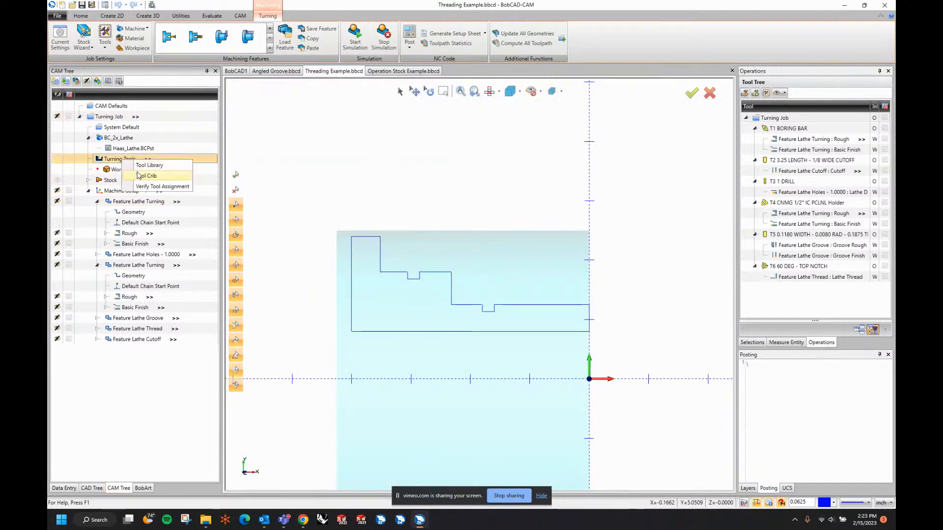
pyautogui.click(148, 165)
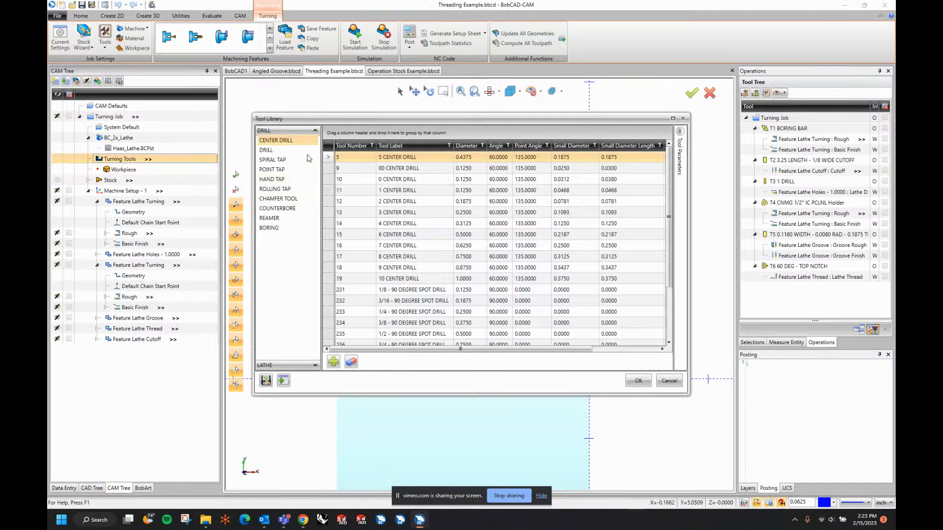
pyautogui.click(315, 131)
pyautogui.click(304, 141)
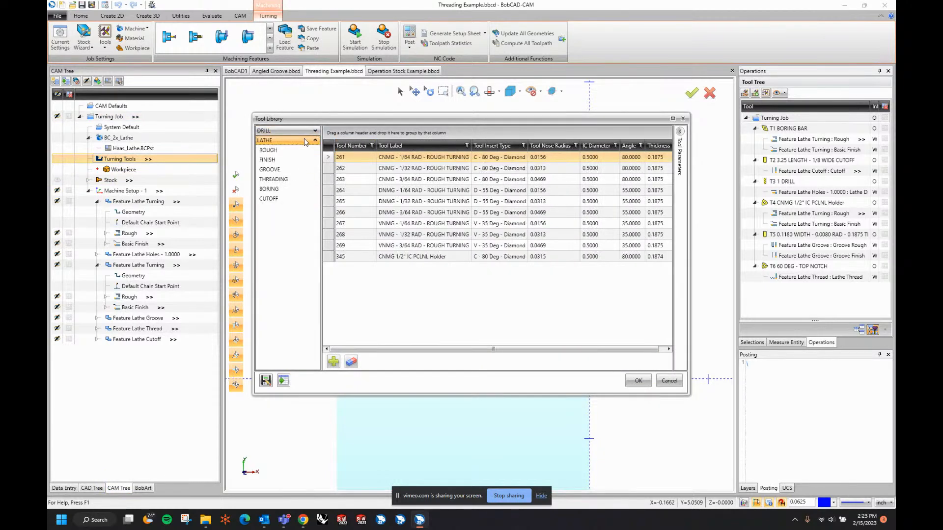
pyautogui.click(269, 170)
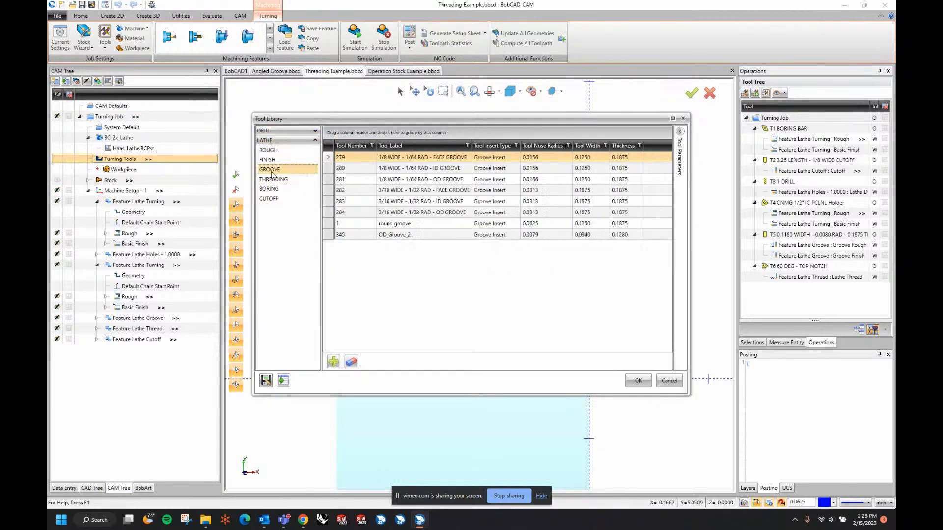
pyautogui.click(411, 235)
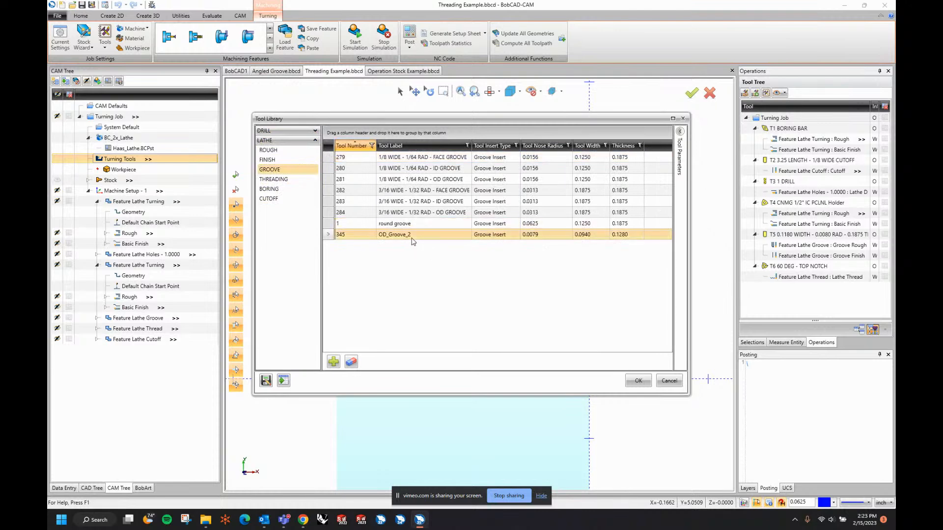
# - Expand OD_Groove_2's tool parameters and review its custom tool holder definition
pyautogui.click(680, 131)
pyautogui.scroll(-5, 600, 248)
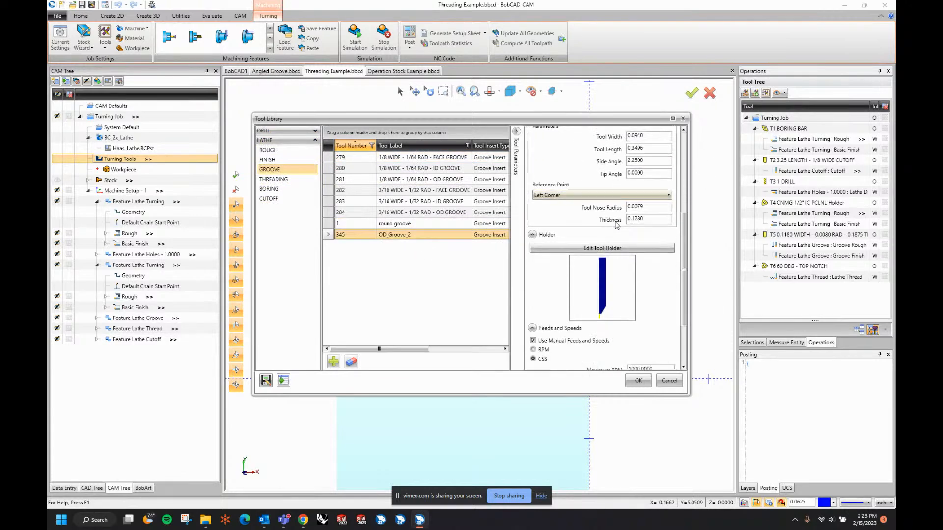
pyautogui.click(613, 185)
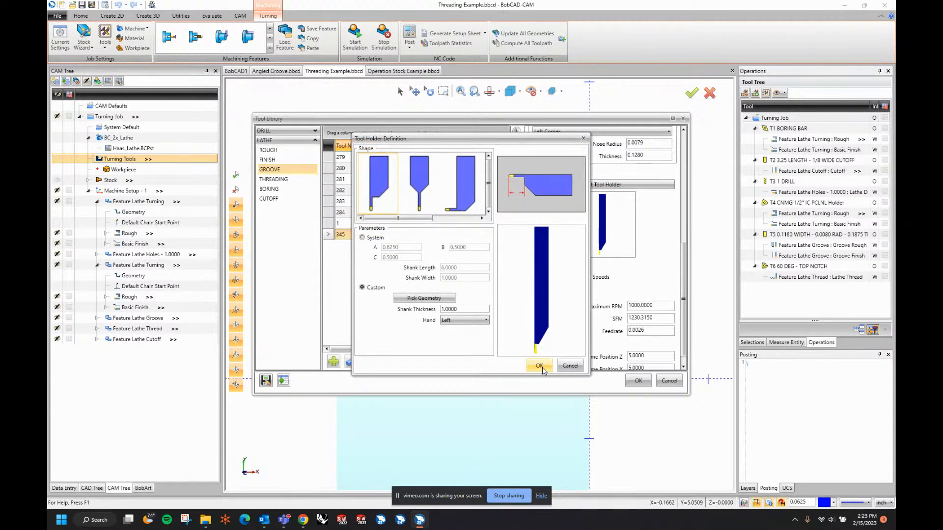
pyautogui.click(541, 367)
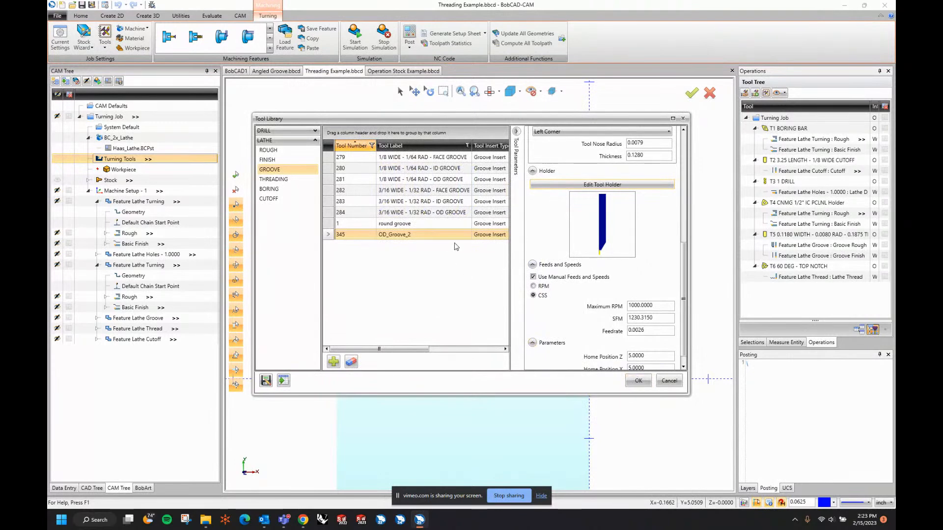
# - Compare OD_Groove_2's insert with the round groove tool, review its holder, feeds and speeds, and close the Tool Library
pyautogui.scroll(5, 567, 344)
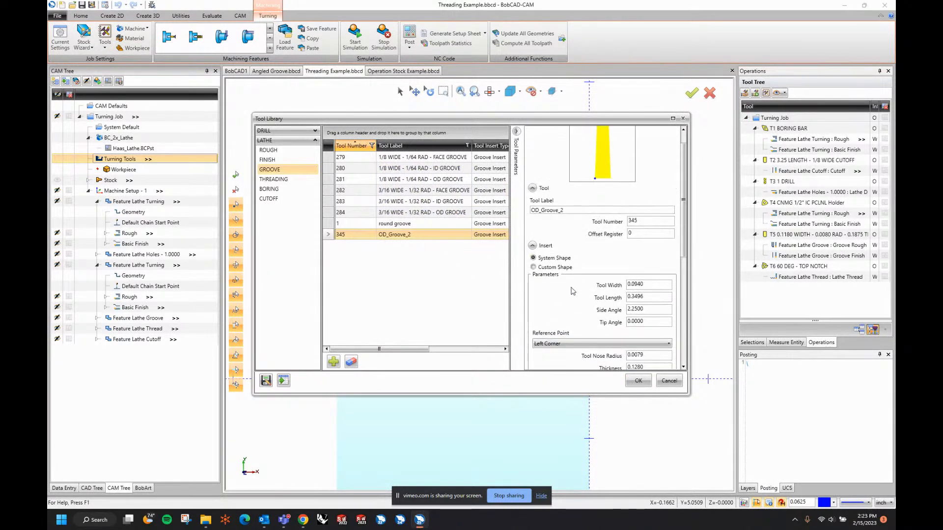
pyautogui.click(430, 225)
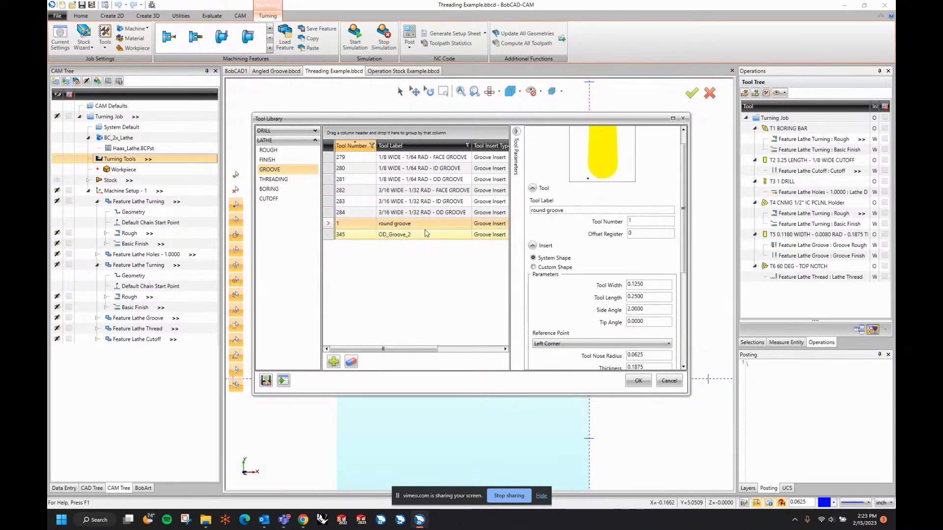
pyautogui.click(426, 235)
pyautogui.scroll(-4, 608, 283)
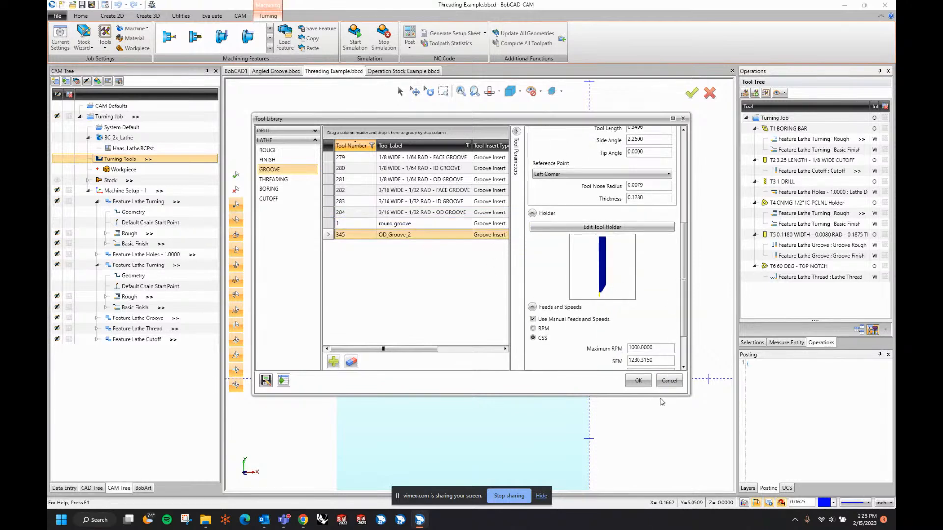
pyautogui.scroll(-2, 603, 322)
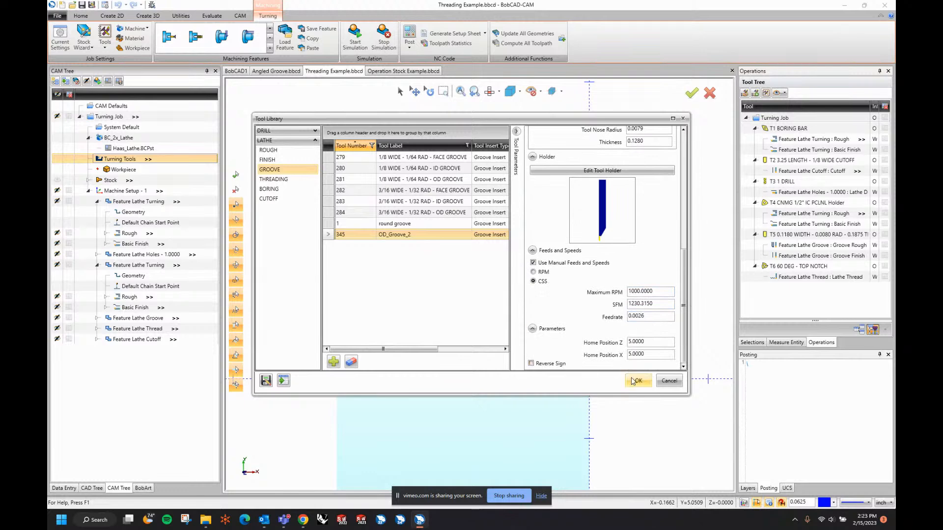
pyautogui.press('Escape')
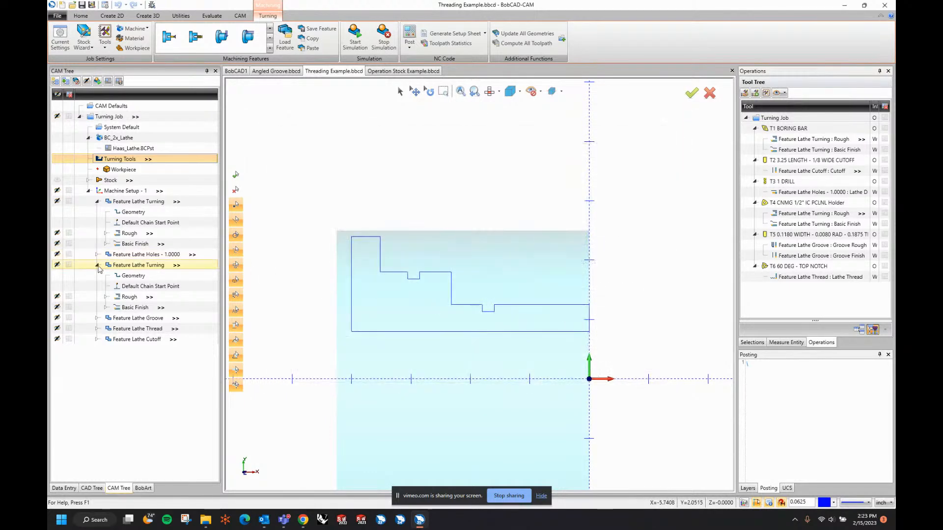
# - Collapse the lower Feature Lathe Turning and switch to the Custom Tools Example.bbcd drawing to view the tool tip
pyautogui.click(98, 267)
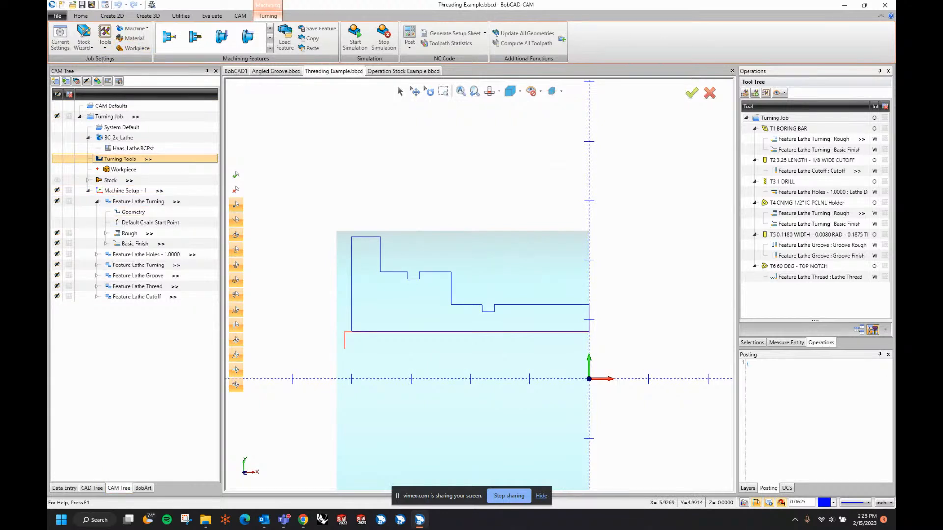
pyautogui.hotkey('alt', 'Tab')
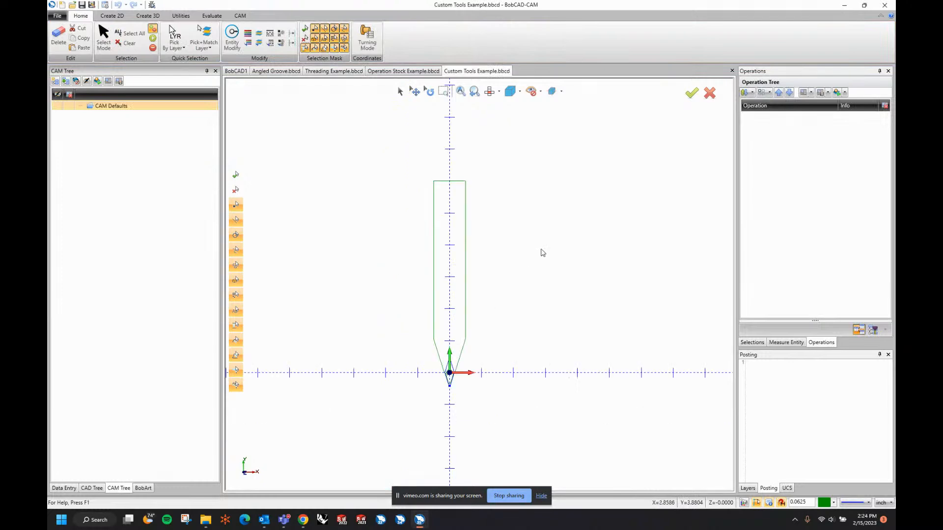
pyautogui.scroll(2, 420, 362)
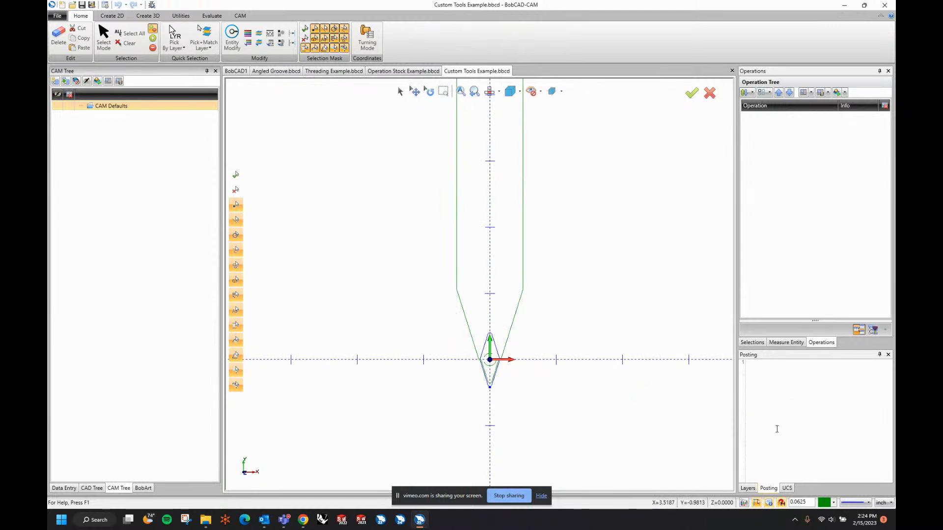
# - Make CAD the active layer, and hide then reshow the Holder layer to inspect the insert outline and its tip point
pyautogui.click(747, 488)
pyautogui.click(745, 389)
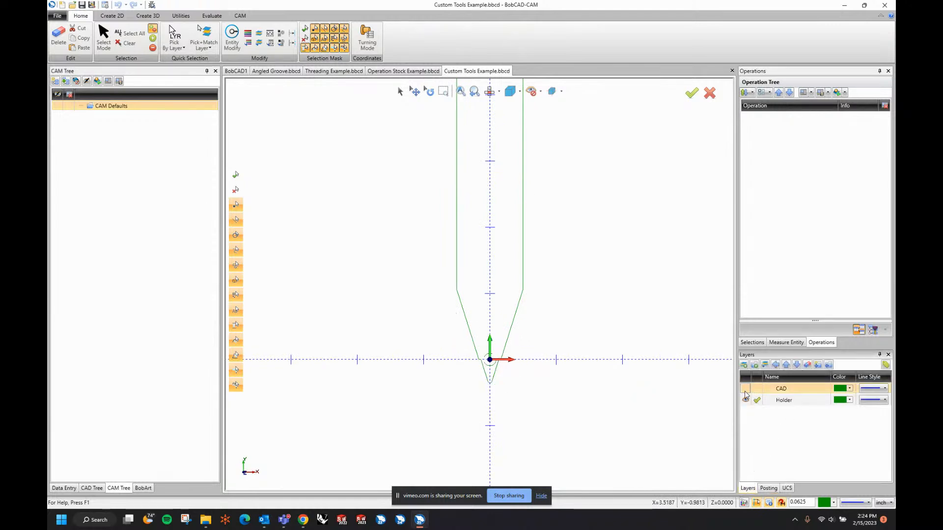
pyautogui.click(745, 389)
pyautogui.click(756, 389)
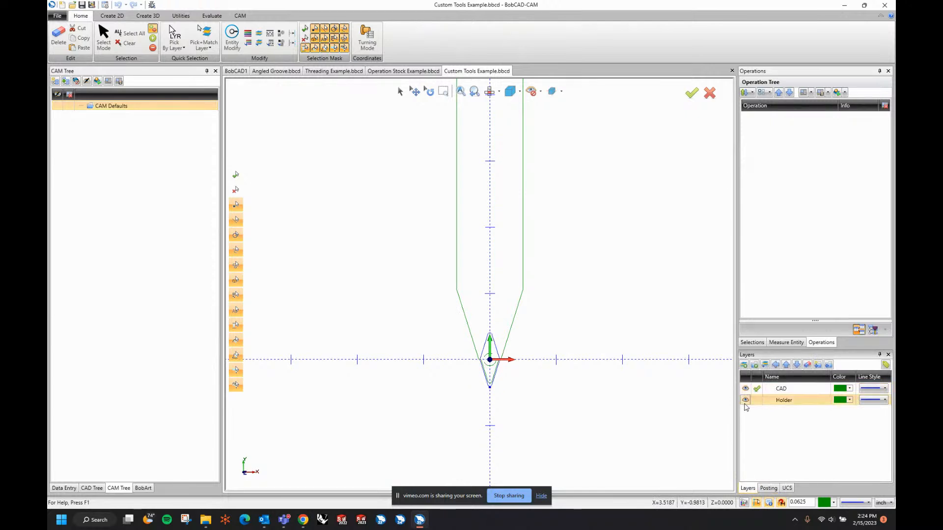
pyautogui.click(745, 400)
pyautogui.scroll(-3, 522, 360)
pyautogui.scroll(5, 512, 355)
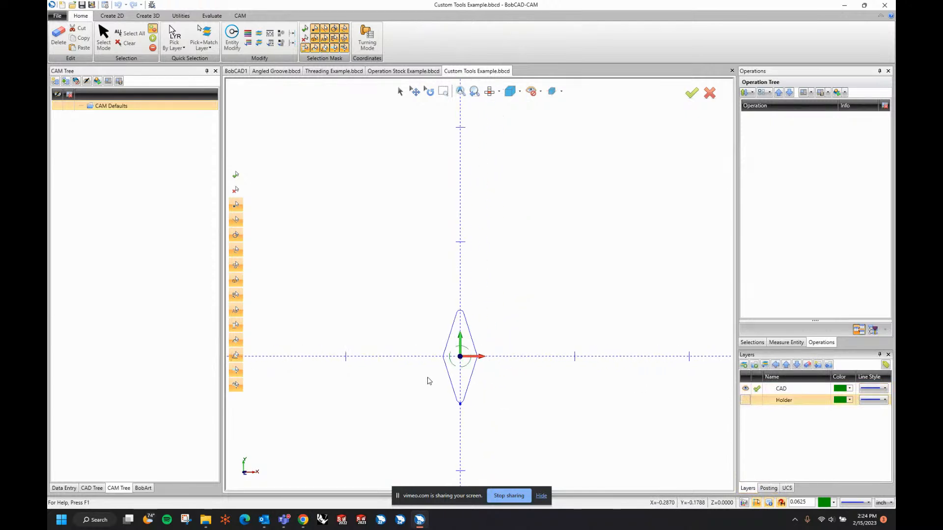
pyautogui.scroll(-1, 535, 376)
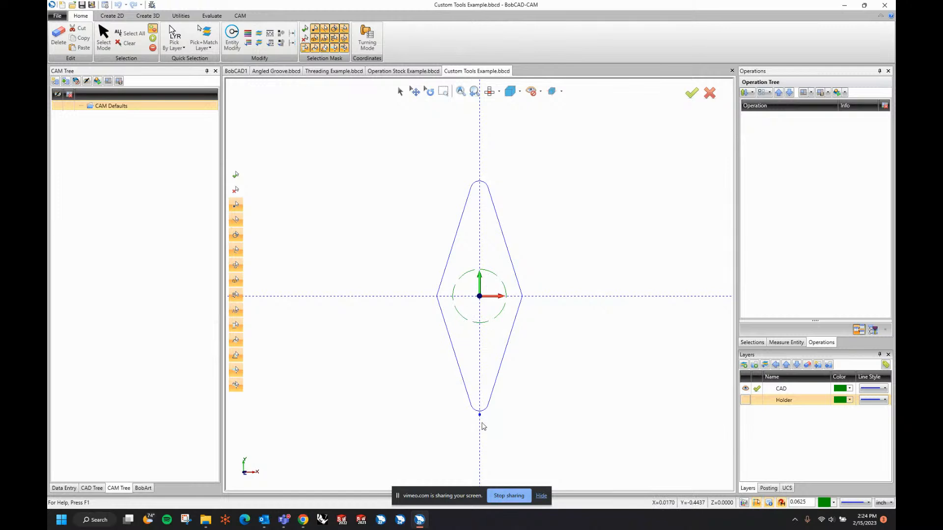
pyautogui.click(745, 400)
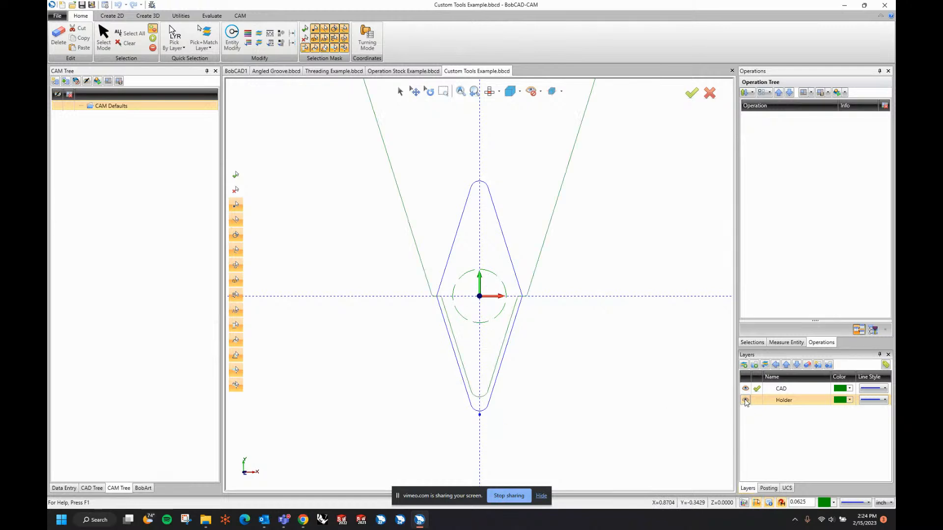
# - Make Holder the active layer and hide the CAD layer to inspect the full holder outline
pyautogui.click(757, 400)
pyautogui.click(745, 389)
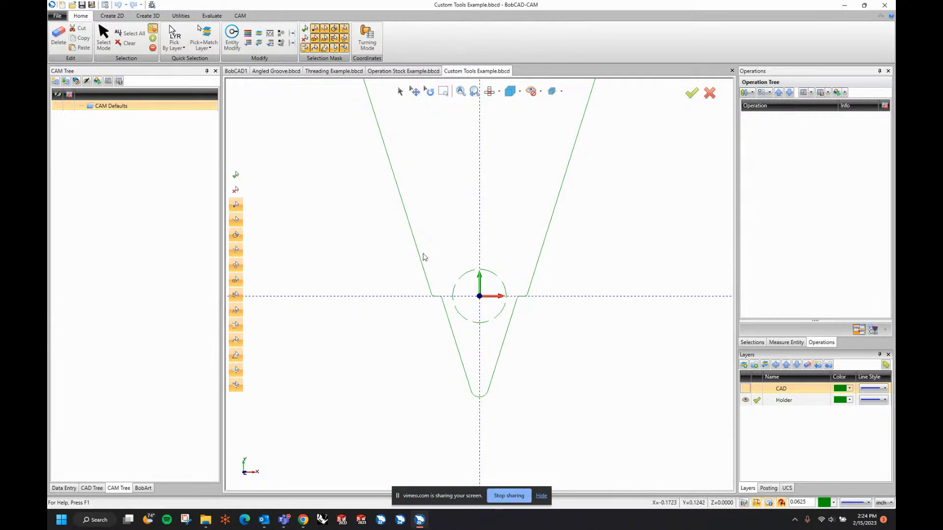
pyautogui.scroll(-4, 466, 324)
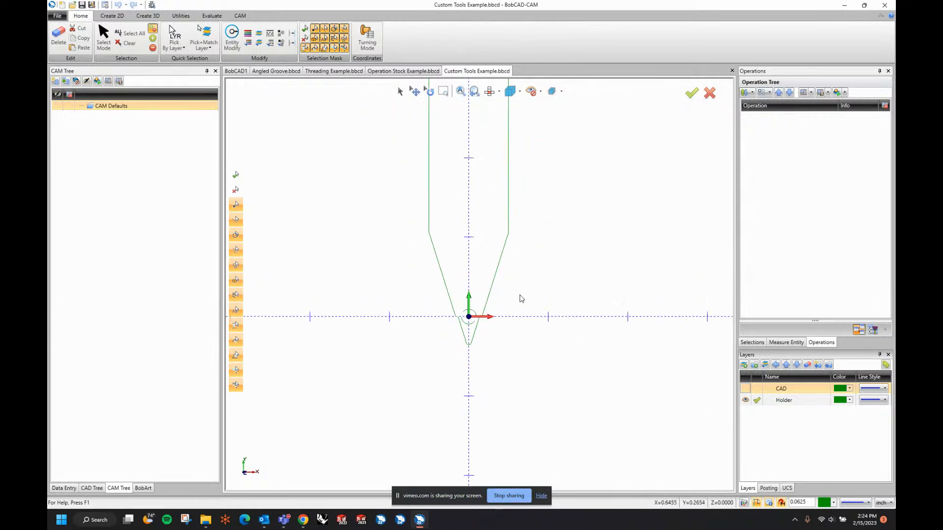
# - Open the Tool Library and add a new tool to the lathe finish tools
pyautogui.click(239, 16)
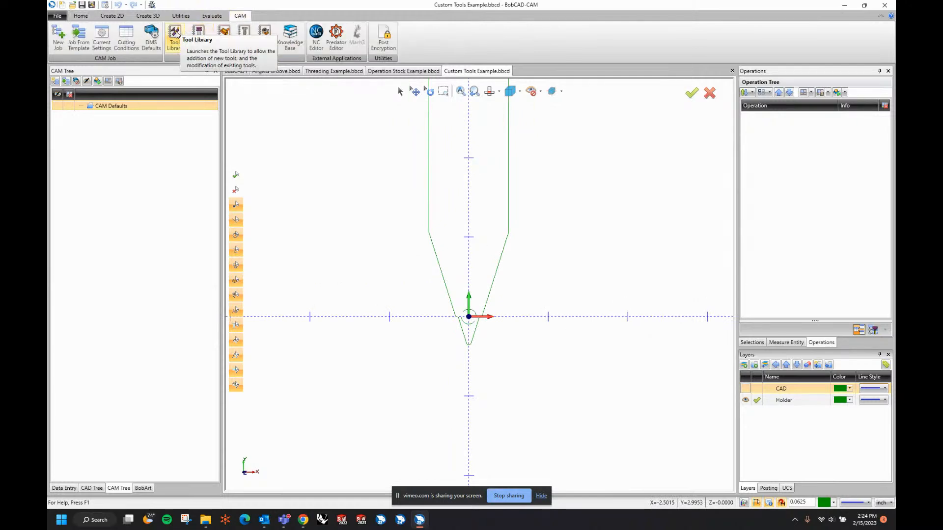
pyautogui.click(177, 33)
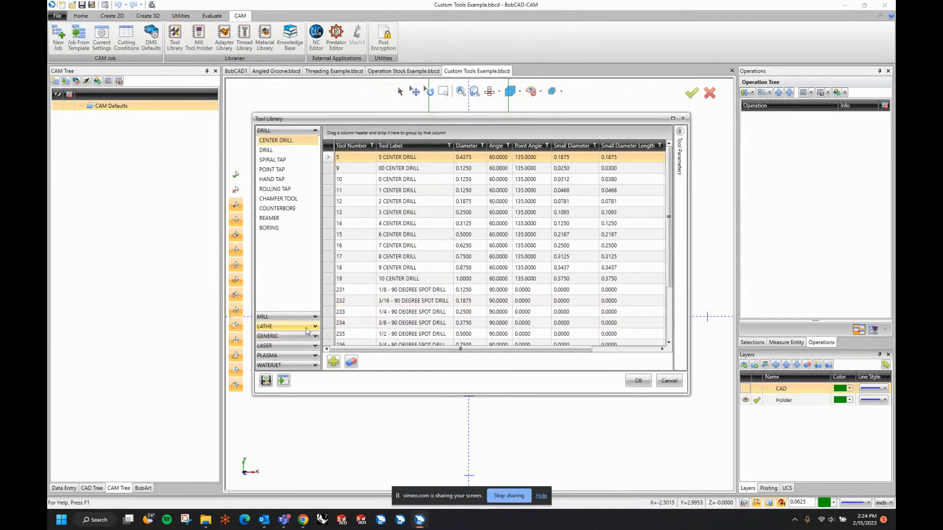
pyautogui.click(308, 326)
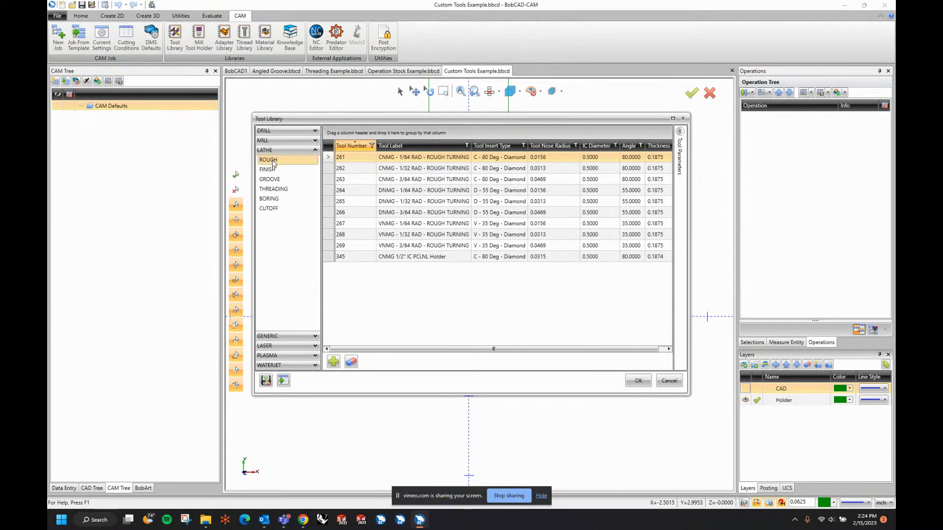
pyautogui.click(270, 170)
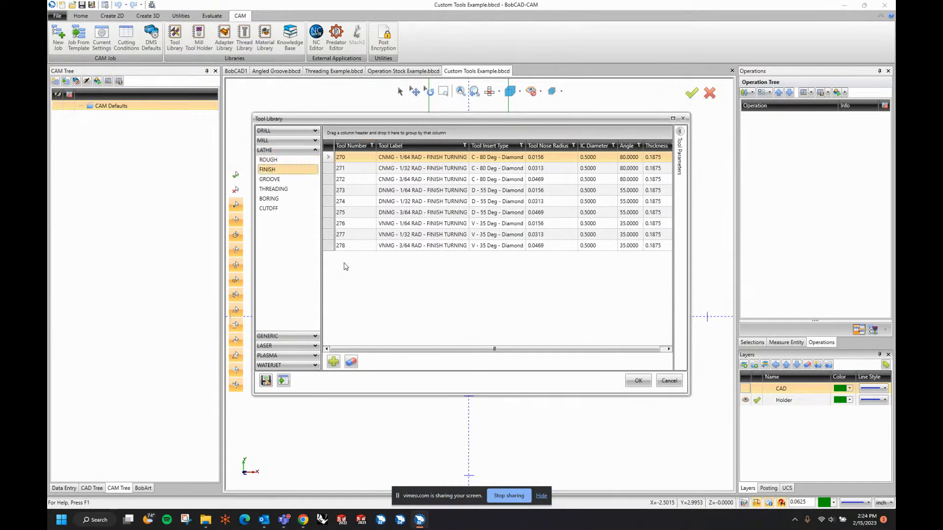
pyautogui.click(334, 362)
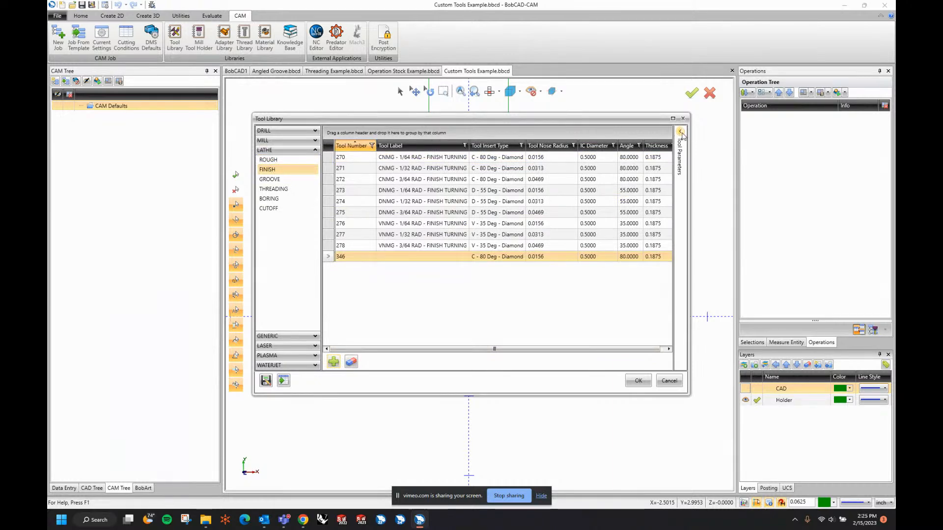
# - Label the added finish tool "new tool" and set its insert to a custom shape
pyautogui.click(680, 132)
pyautogui.click(583, 229)
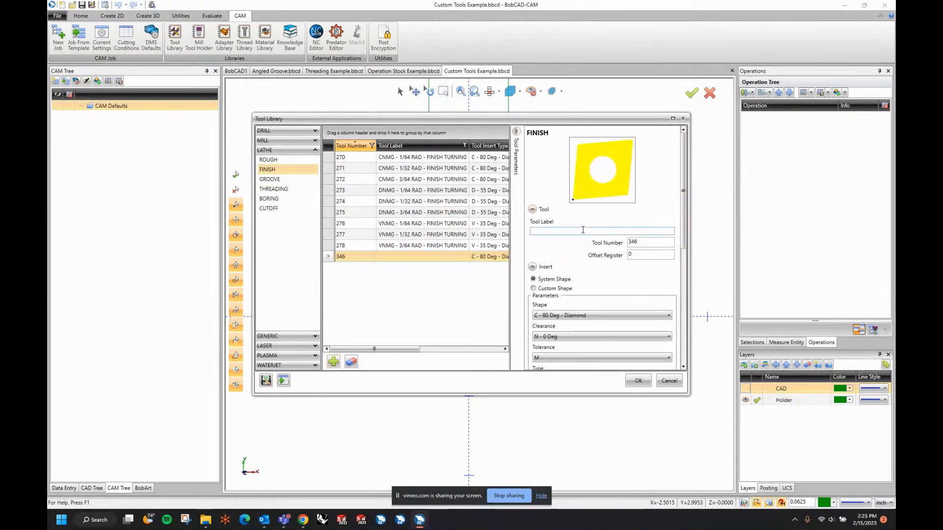
pyautogui.write('new tool')
pyautogui.press('Tab')
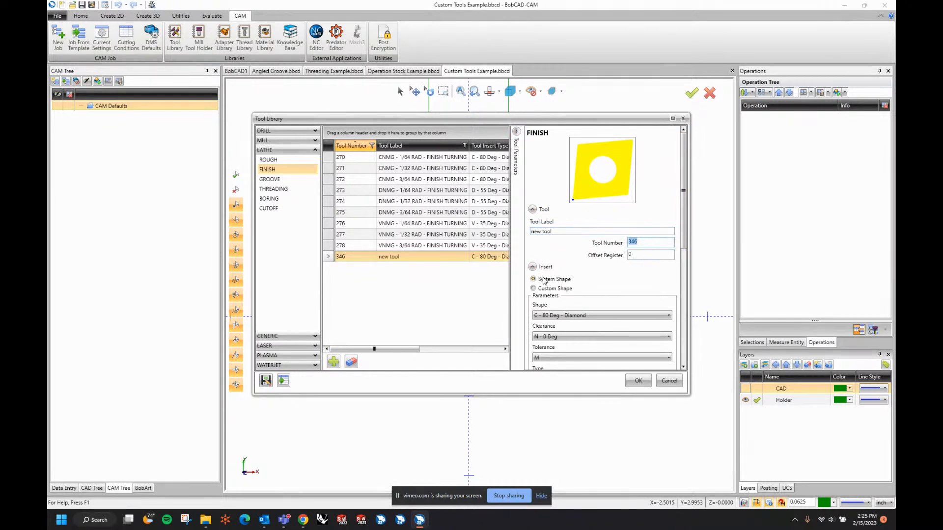
pyautogui.click(549, 289)
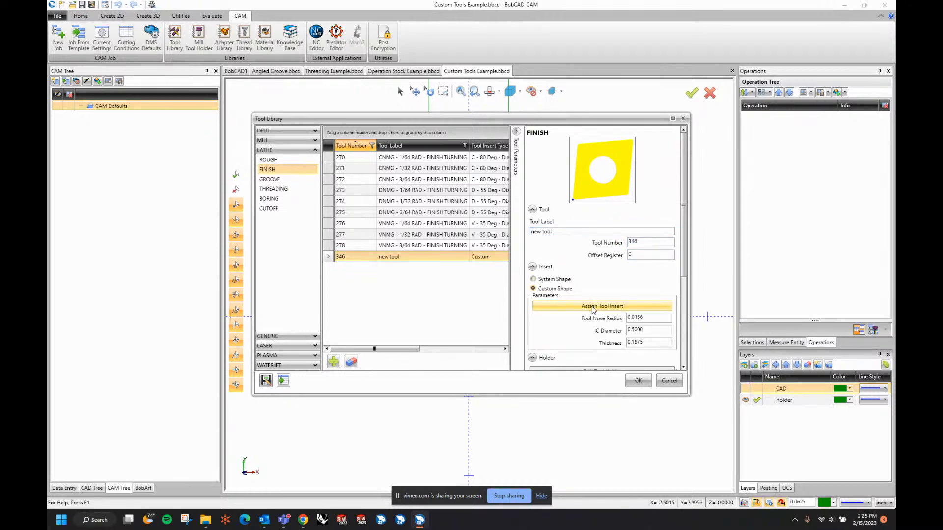
# - Assign the diamond outline as the tool insert with its match circle and tip reference point, with CAD active and Holder hidden
pyautogui.click(593, 308)
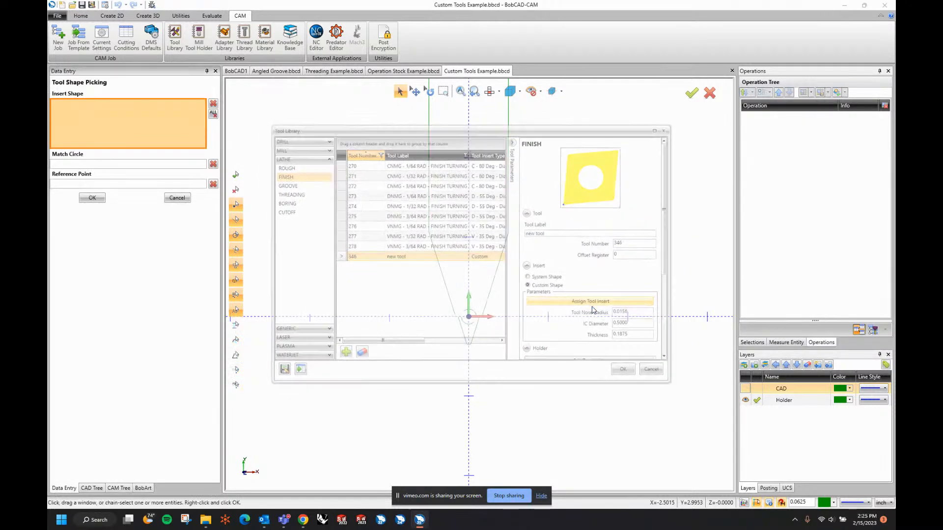
pyautogui.click(756, 389)
pyautogui.click(744, 399)
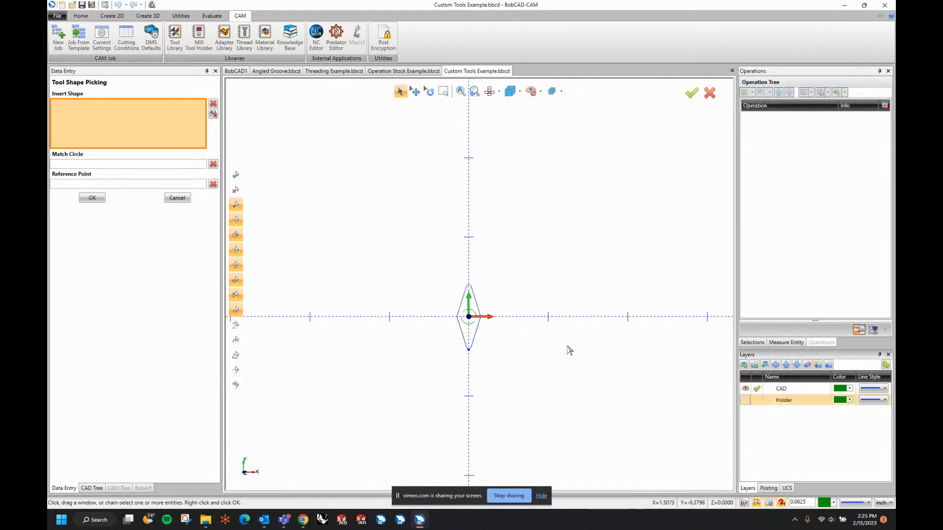
pyautogui.moveTo(400, 252); pyautogui.dragTo(550, 405)
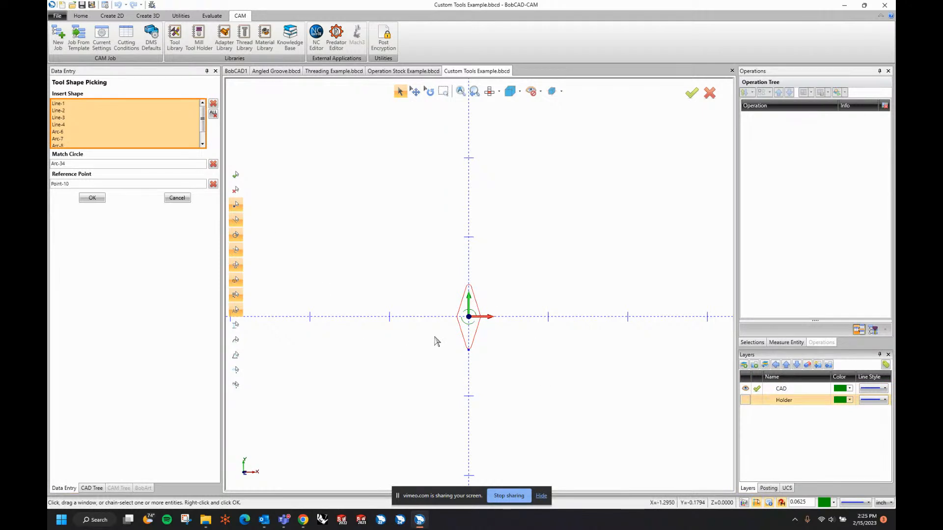
pyautogui.scroll(2, 499, 338)
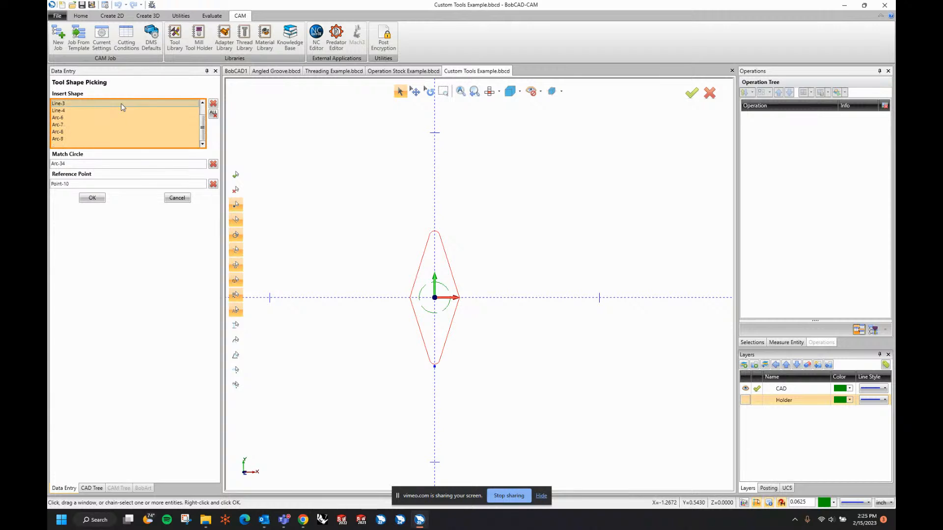
pyautogui.click(101, 165)
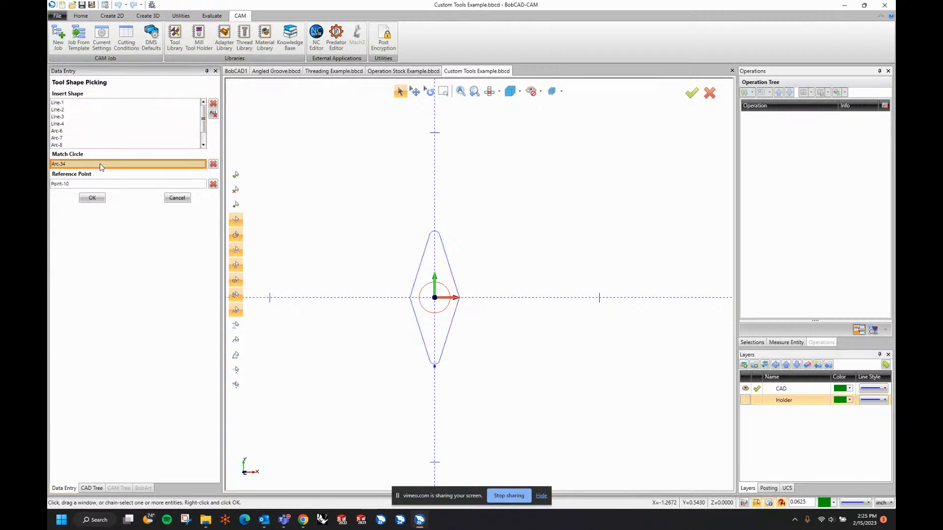
pyautogui.click(105, 184)
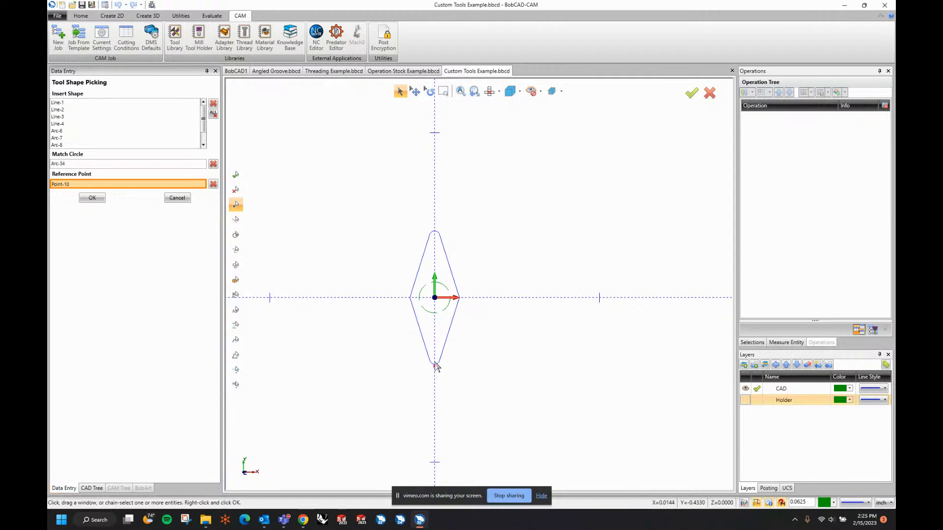
pyautogui.click(102, 198)
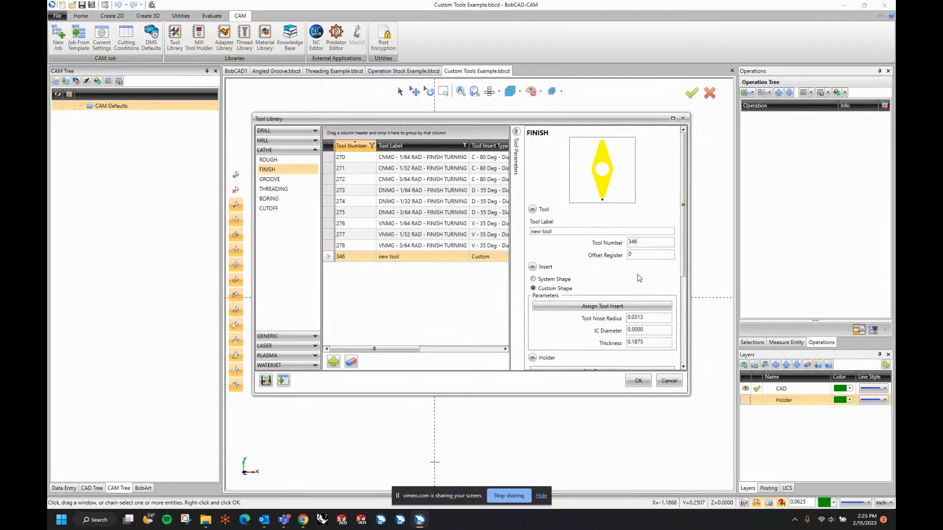
# - Set the new tool's holder to custom and start picking its geometry, with the Holder layer shown and active and CAD hidden
pyautogui.scroll(-4, 663, 315)
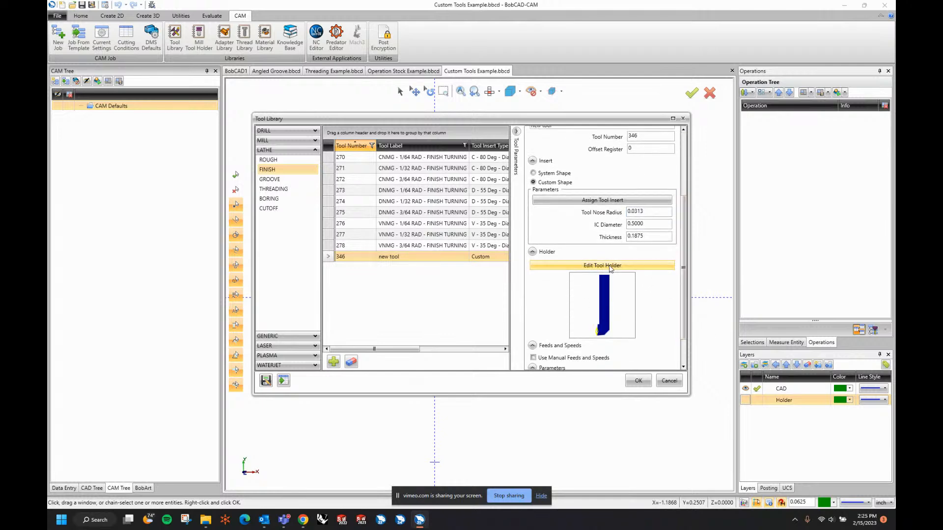
pyautogui.click(610, 267)
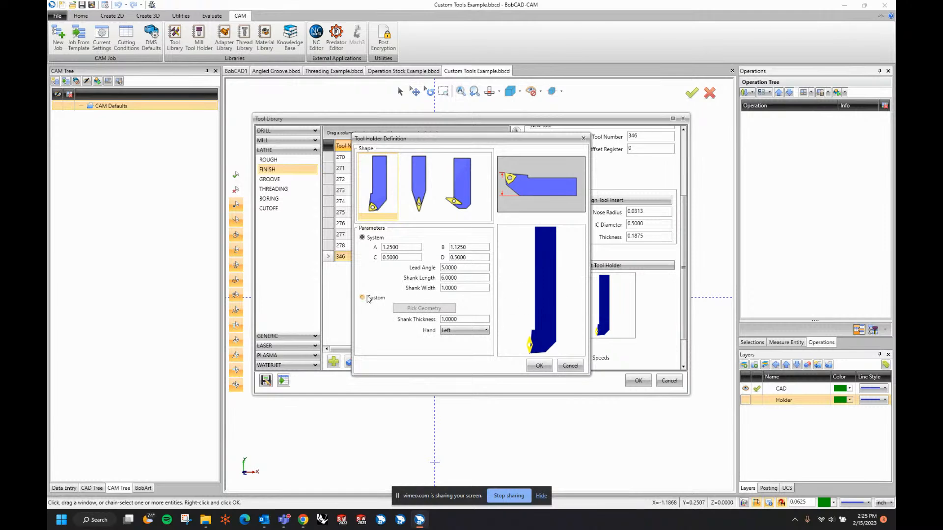
pyautogui.click(368, 298)
pyautogui.click(424, 308)
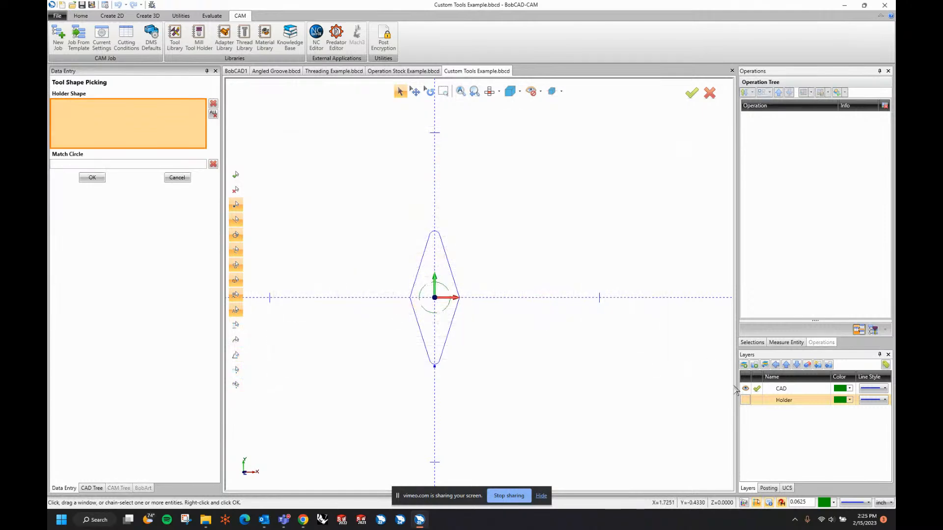
pyautogui.click(745, 399)
pyautogui.click(756, 399)
pyautogui.click(745, 388)
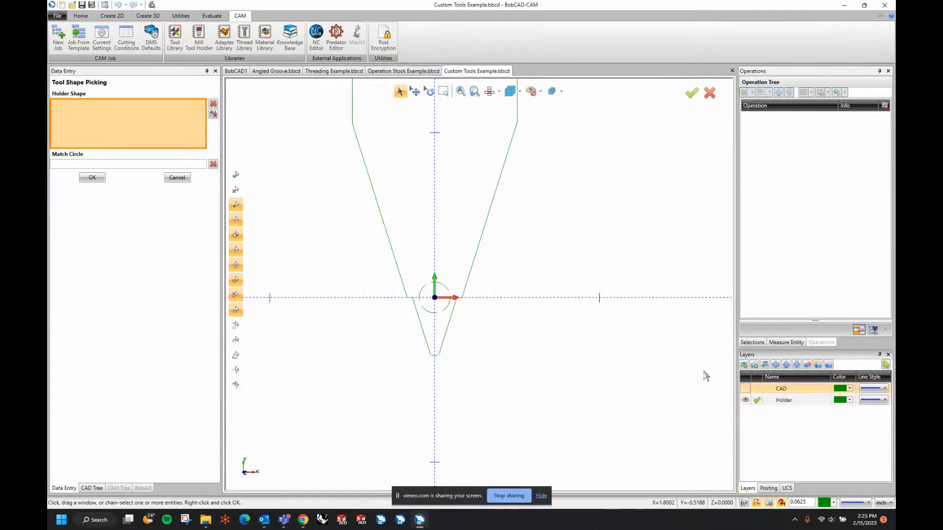
# - Select the complete holder outline, check its match circle at the origin, and accept the custom holder shape
pyautogui.scroll(-5, 557, 364)
pyautogui.moveTo(508, 221); pyautogui.dragTo(605, 423)
pyautogui.scroll(-3, 127, 112)
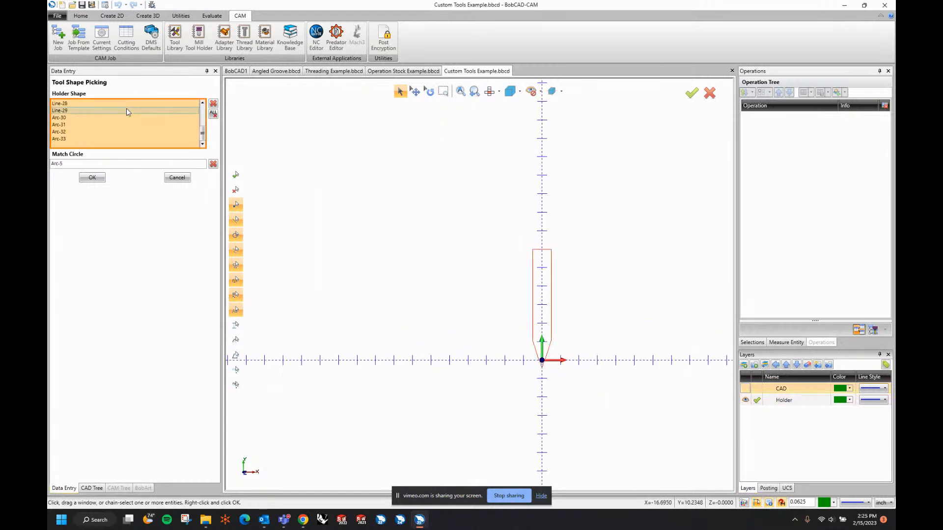
pyautogui.click(113, 164)
pyautogui.scroll(4, 552, 374)
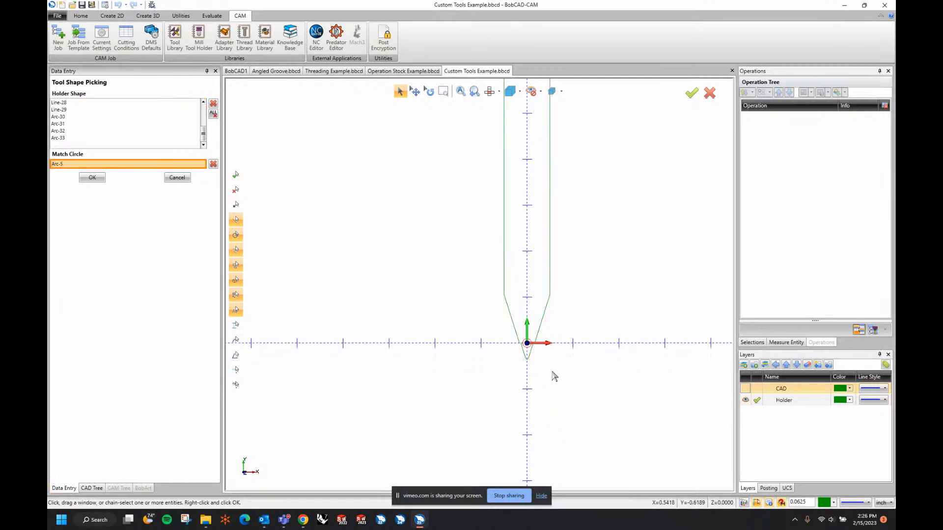
pyautogui.scroll(3, 553, 366)
pyautogui.click(92, 177)
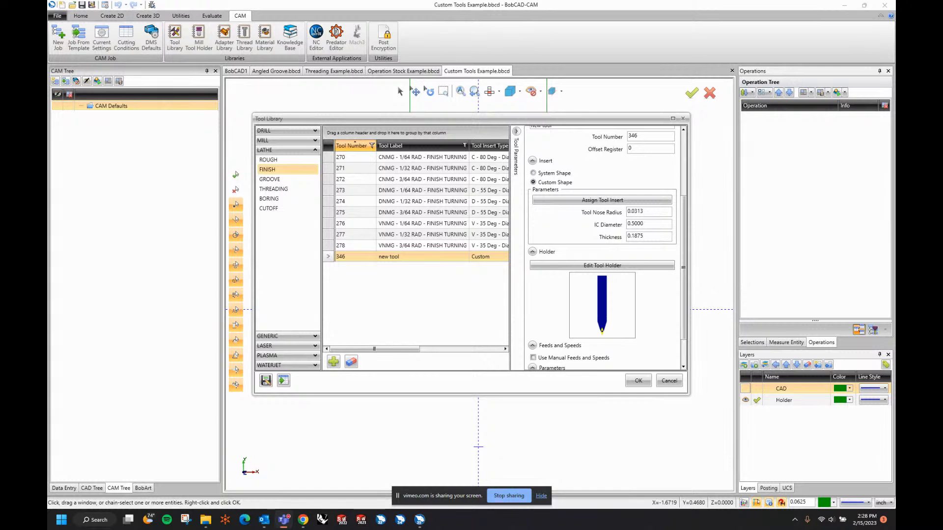
# - Switch to Google Chrome and open the BobCAD support Training Events page in a maximized window
pyautogui.click(541, 496)
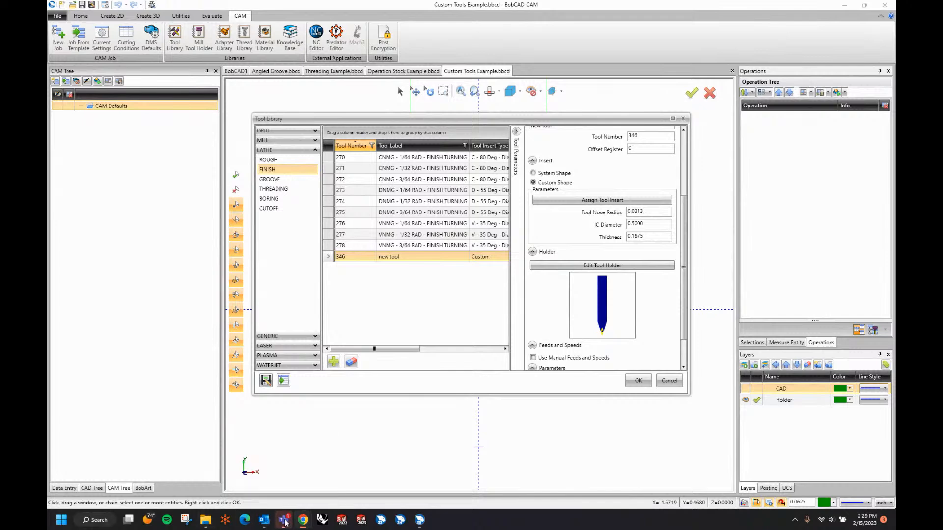
pyautogui.rightClick(301, 520)
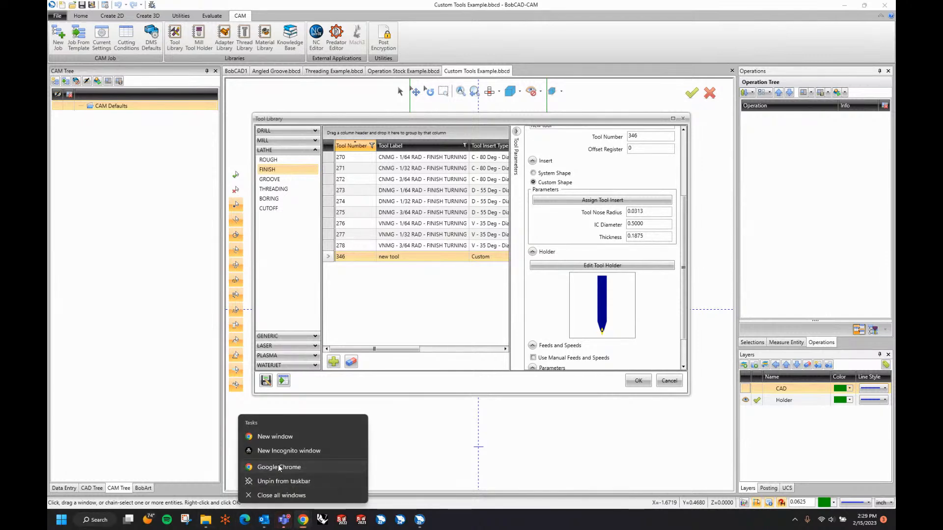
pyautogui.click(278, 467)
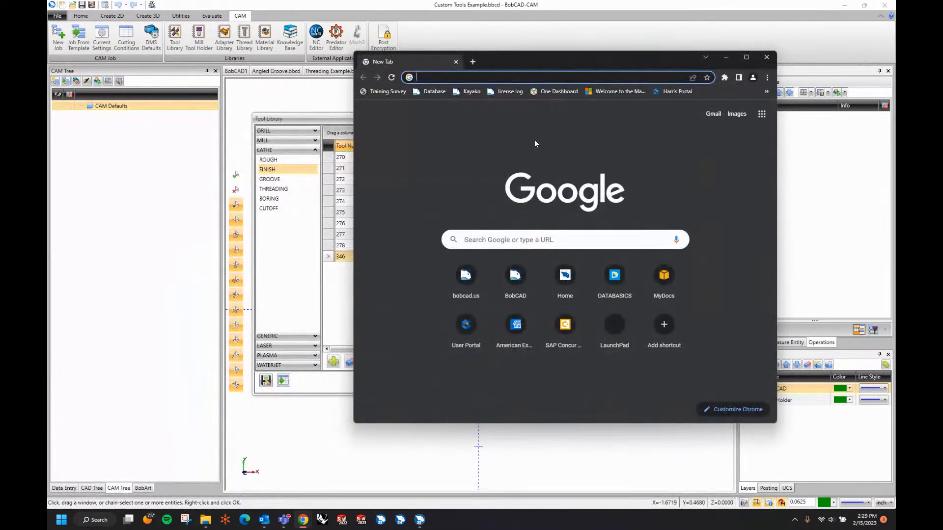
pyautogui.click(522, 232)
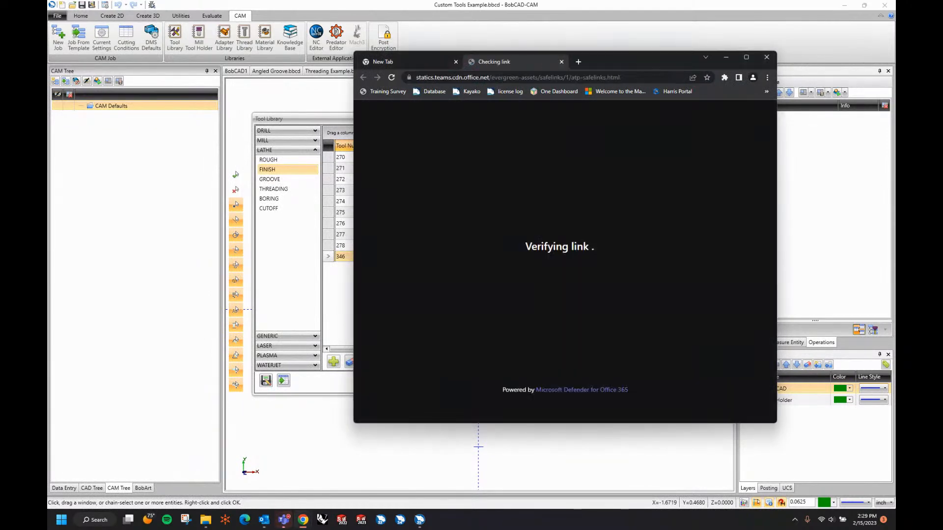
pyautogui.click(456, 62)
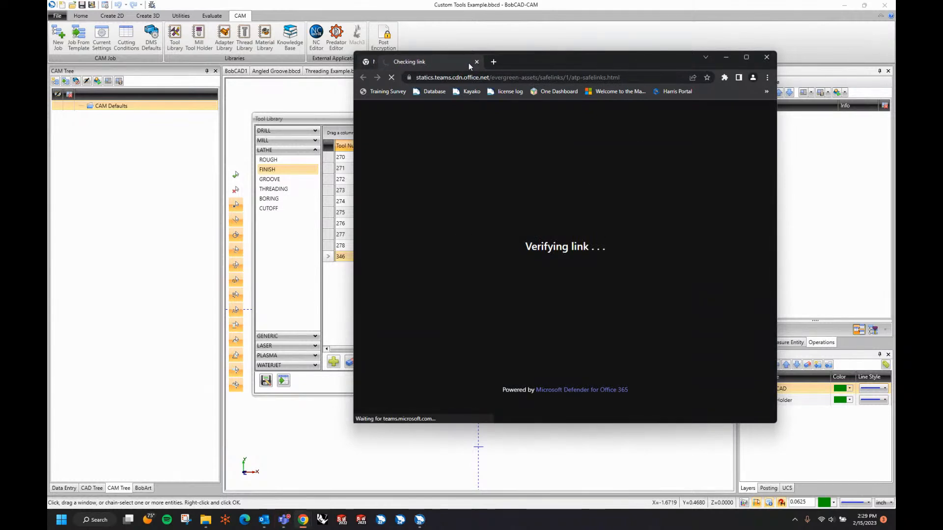
pyautogui.click(746, 58)
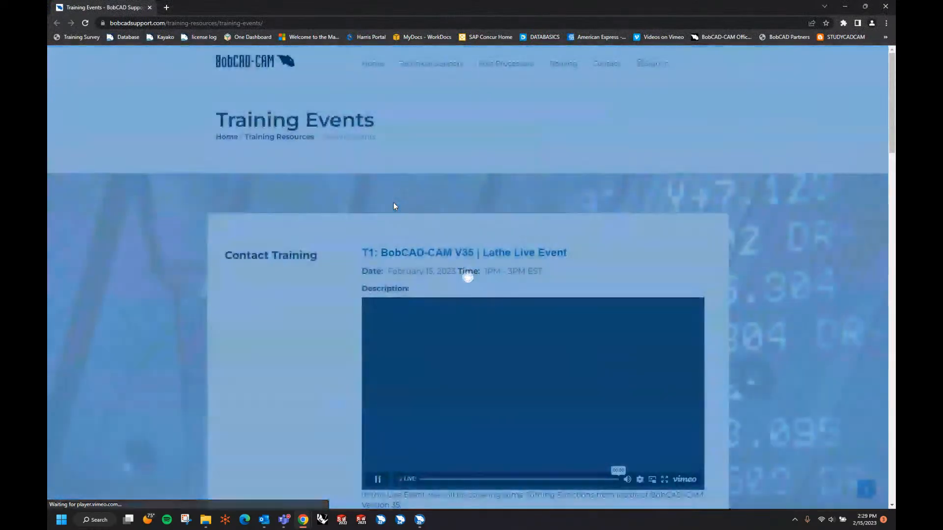
# - Review the live event listings and dates on the Training Events page, and return to the page's beginning
pyautogui.scroll(-2, 358, 218)
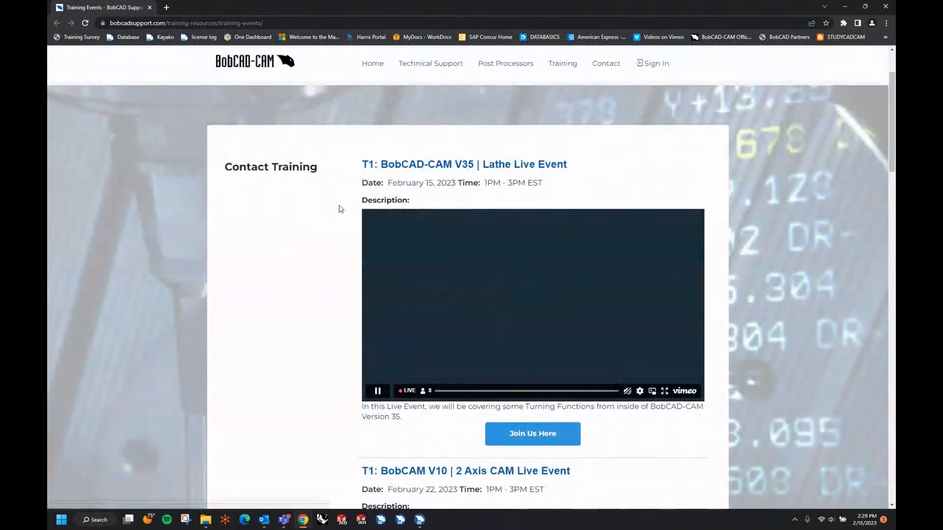
pyautogui.scroll(-3, 322, 311)
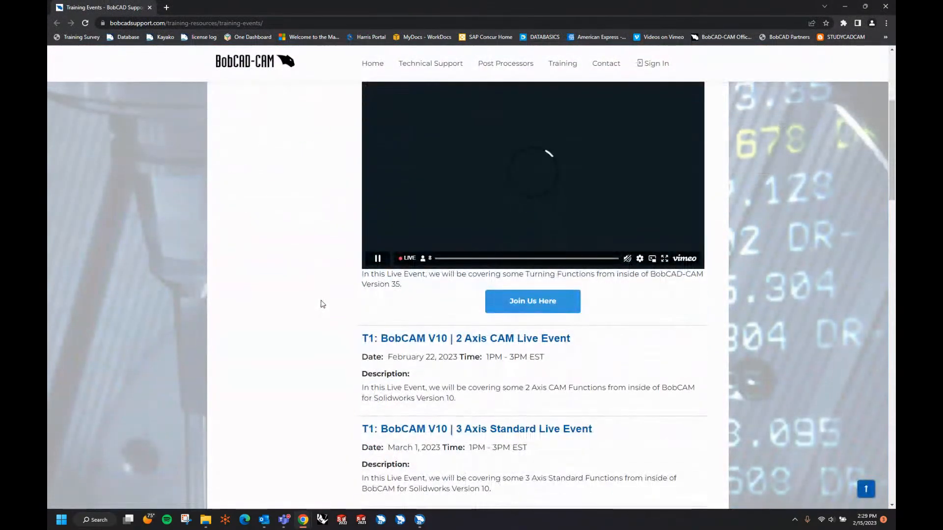
pyautogui.scroll(-6, 322, 302)
pyautogui.scroll(11, 323, 303)
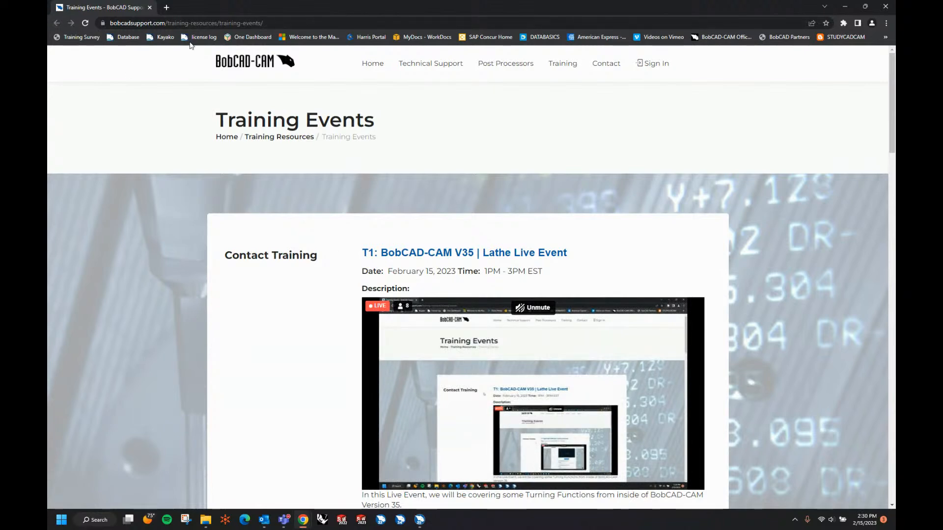
pyautogui.moveTo(571, 64)
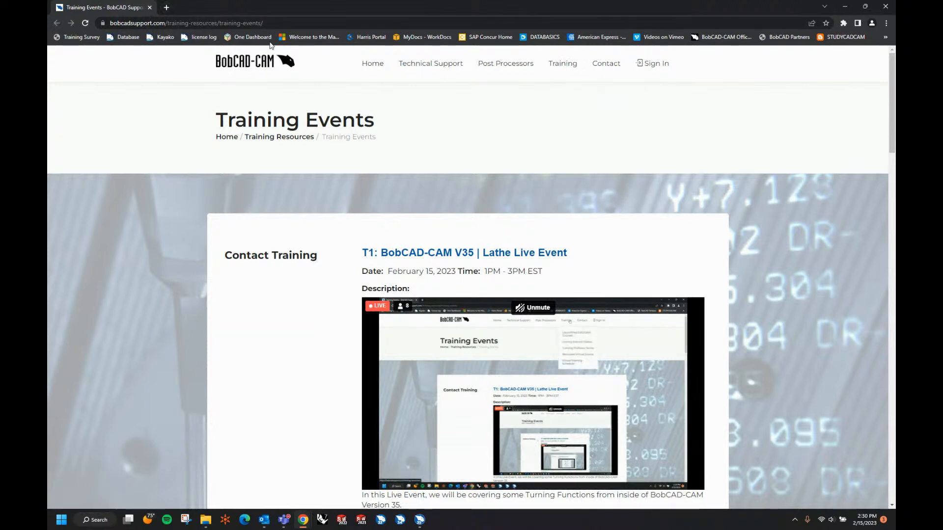
# - Go to the YouTube home page in the current browser tab
pyautogui.click(296, 22)
pyautogui.write('youtube')
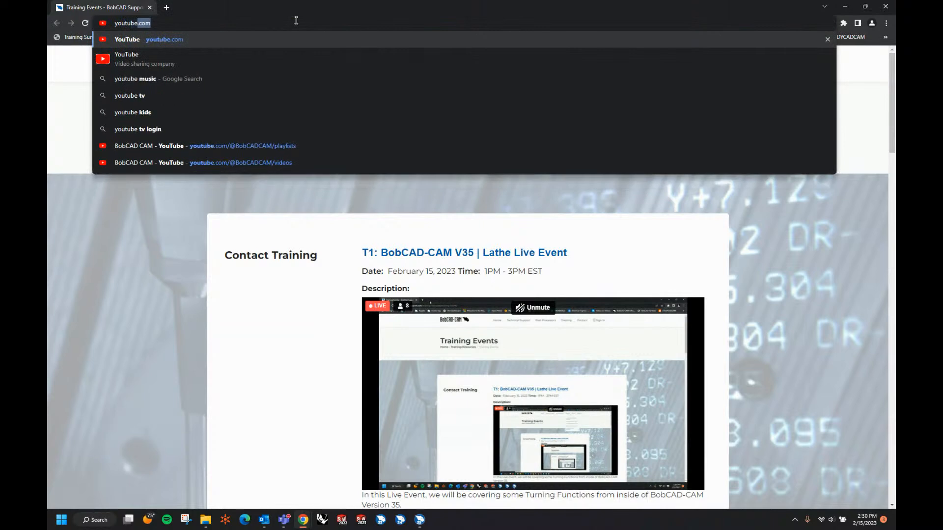
pyautogui.press('Return')
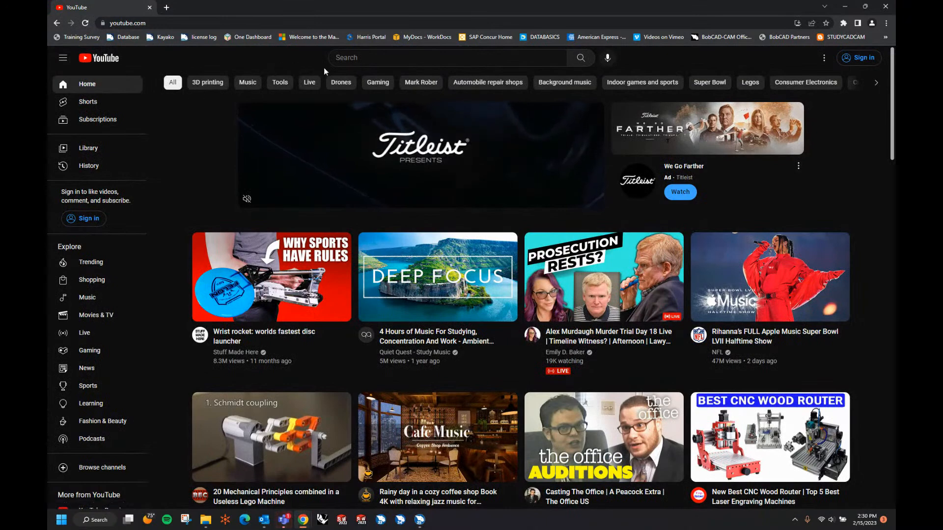
# - Search YouTube for bobcad and open the BobCAD CAM channel from the results
pyautogui.click(363, 57)
pyautogui.write('bobcad')
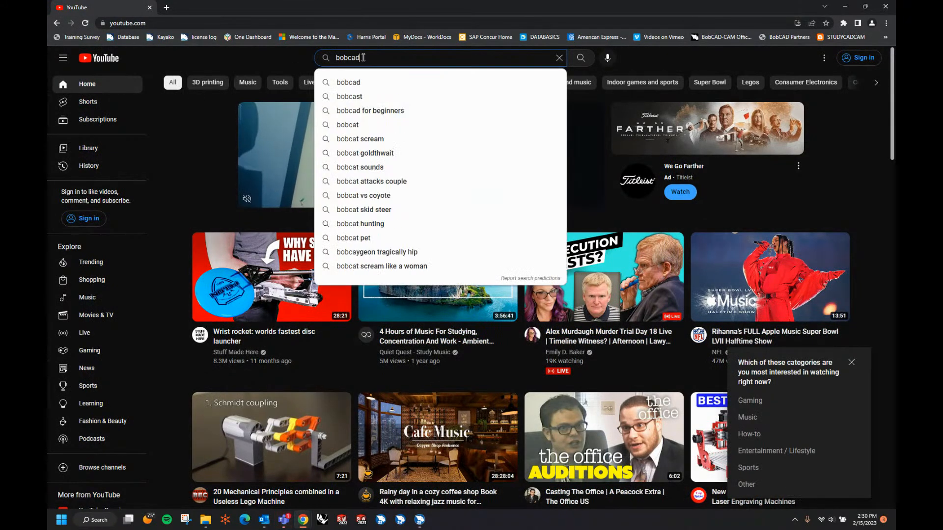
pyautogui.press('Return')
pyautogui.press('Return')
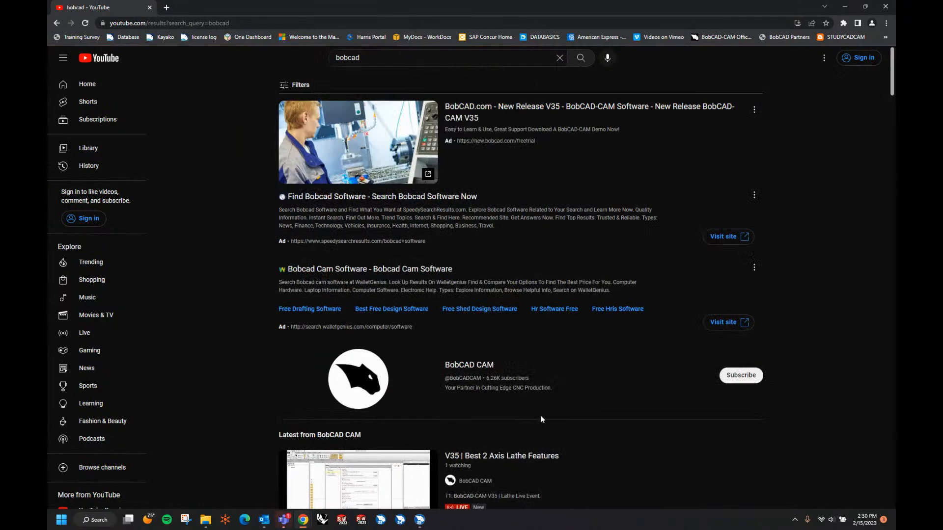
pyautogui.click(483, 364)
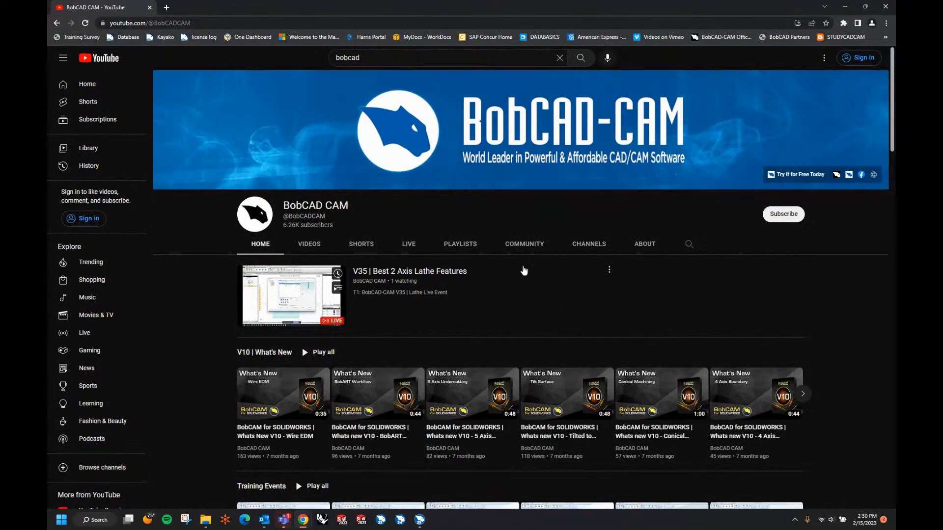
# - Open the full BobCAD-CAM Training Events playlist on the channel and look through its recorded videos
pyautogui.click(451, 246)
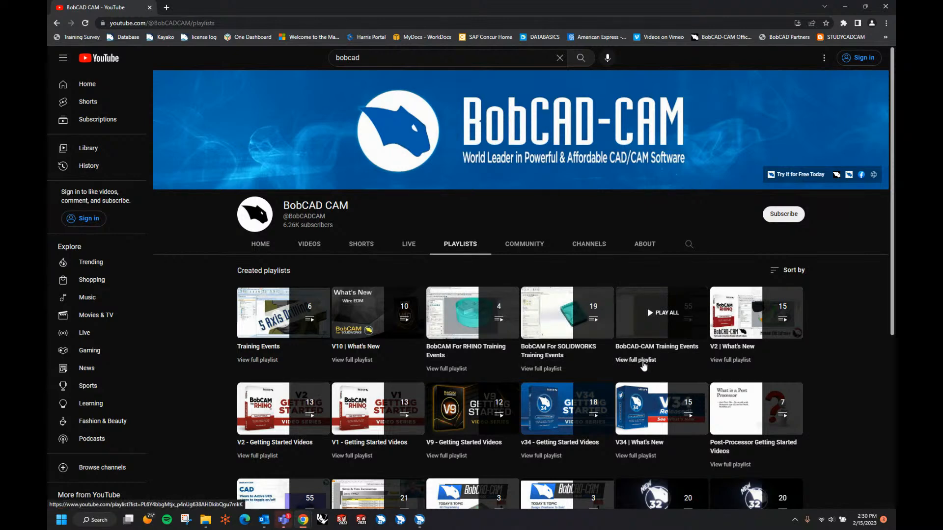
pyautogui.click(648, 364)
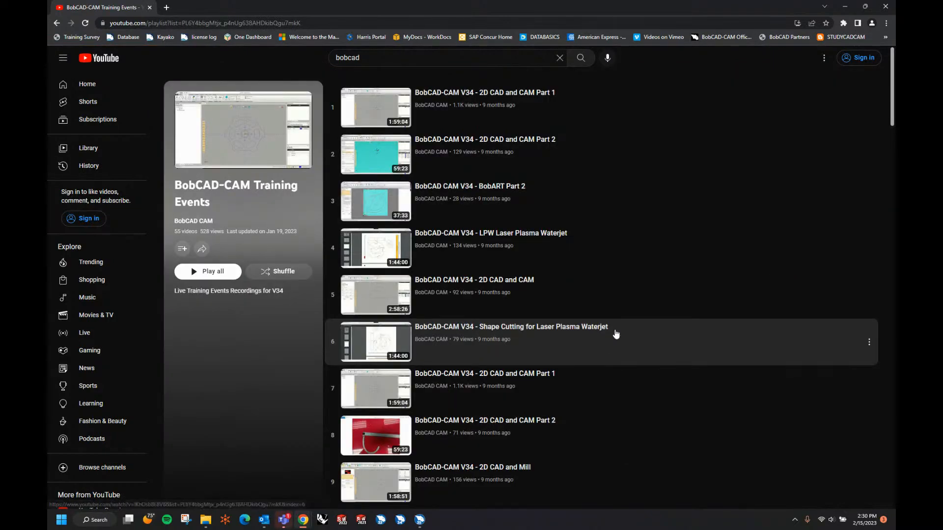
pyautogui.scroll(-5, 645, 278)
pyautogui.scroll(-20, 644, 278)
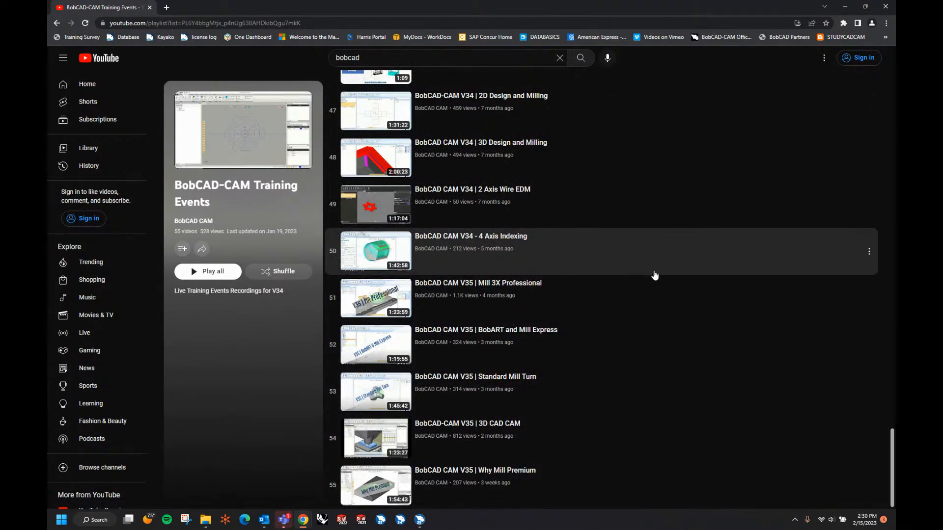
pyautogui.scroll(10, 655, 275)
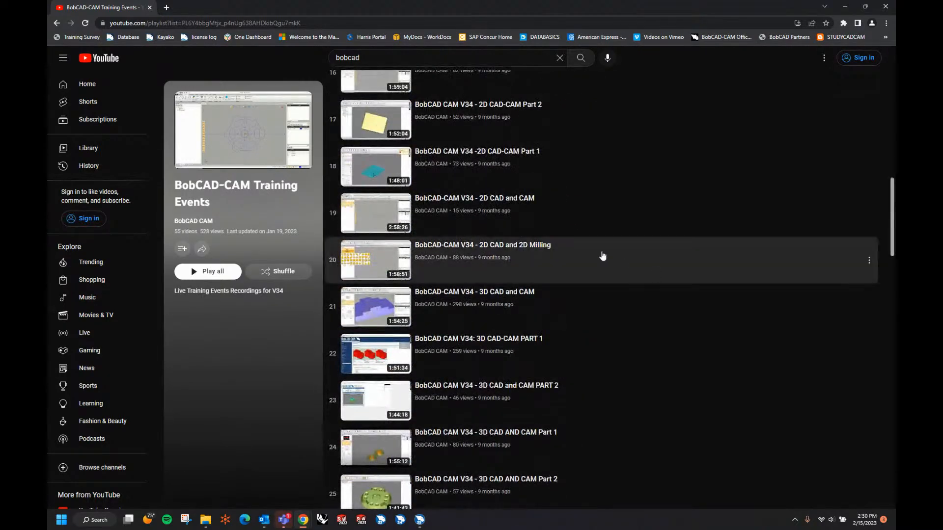
# - Close the browser, return to BobCAD-CAM, and cancel out of the Tool Library
pyautogui.hotkey('alt', 'Left')
pyautogui.click(886, 5)
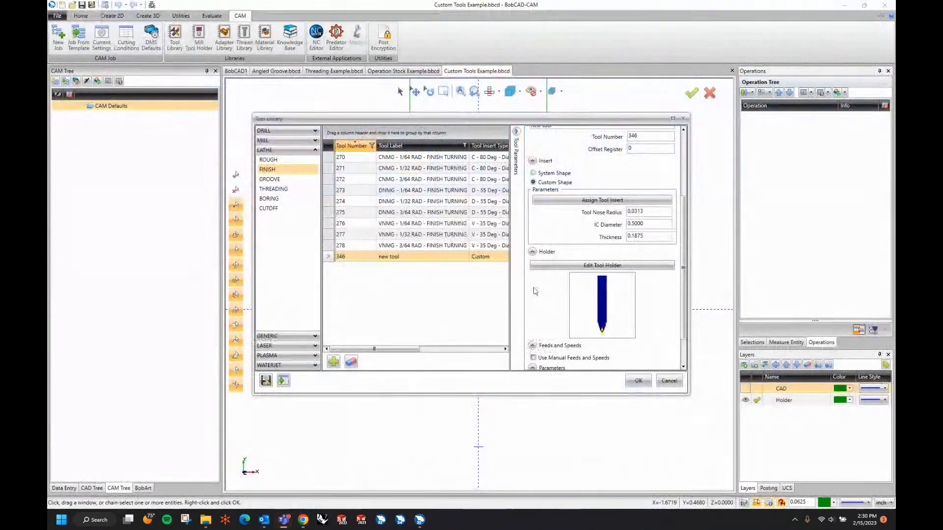
pyautogui.click(670, 382)
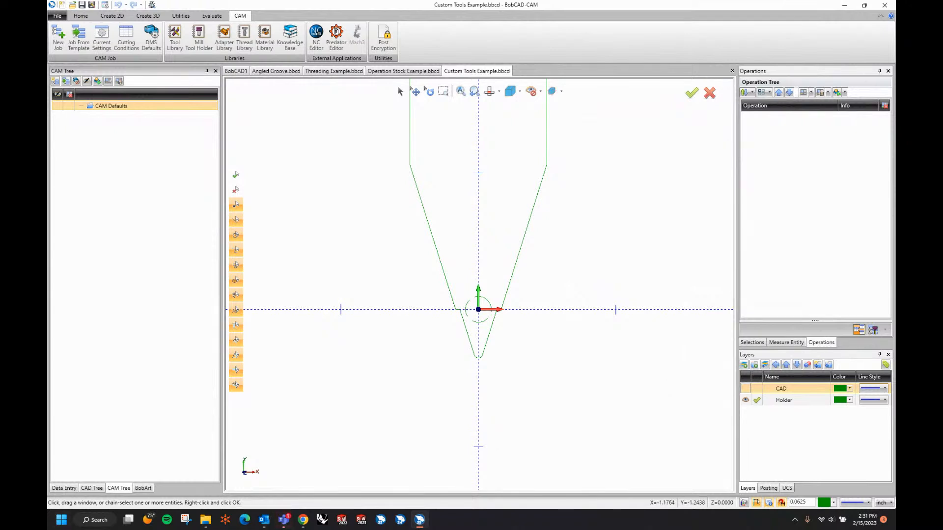
# - Switch to Google Chrome, open the bookmarked BobCAD-CAM Official User Forum, and add a new blank tab
pyautogui.click(284, 520)
pyautogui.moveTo(48, 156); pyautogui.dragTo(483, 1)
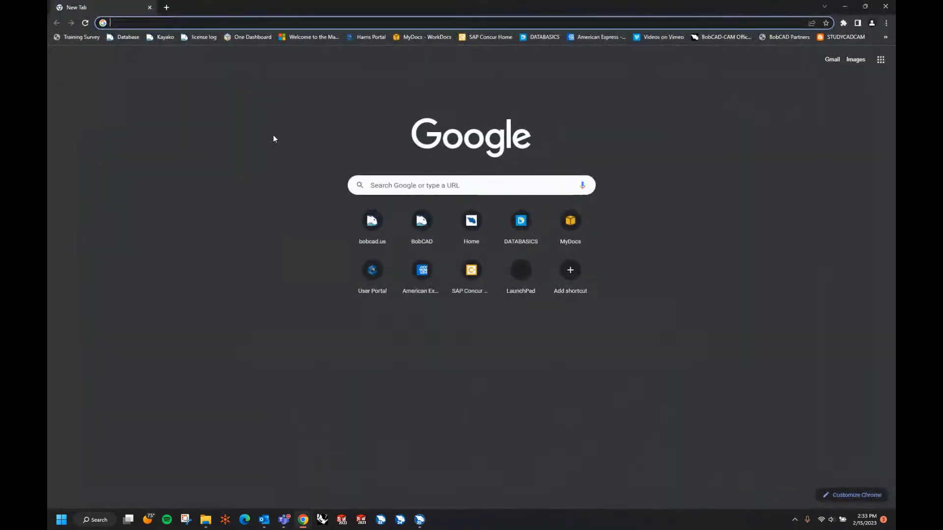
pyautogui.click(735, 40)
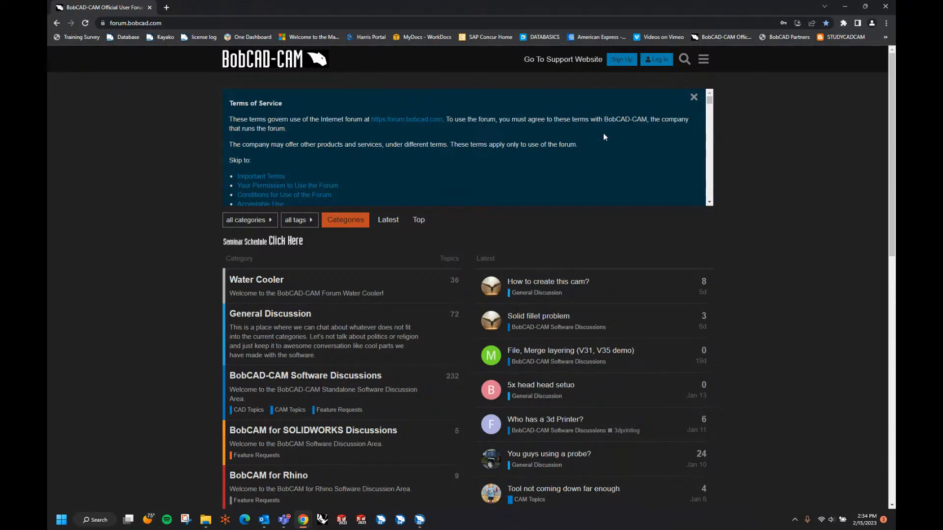
pyautogui.click(166, 8)
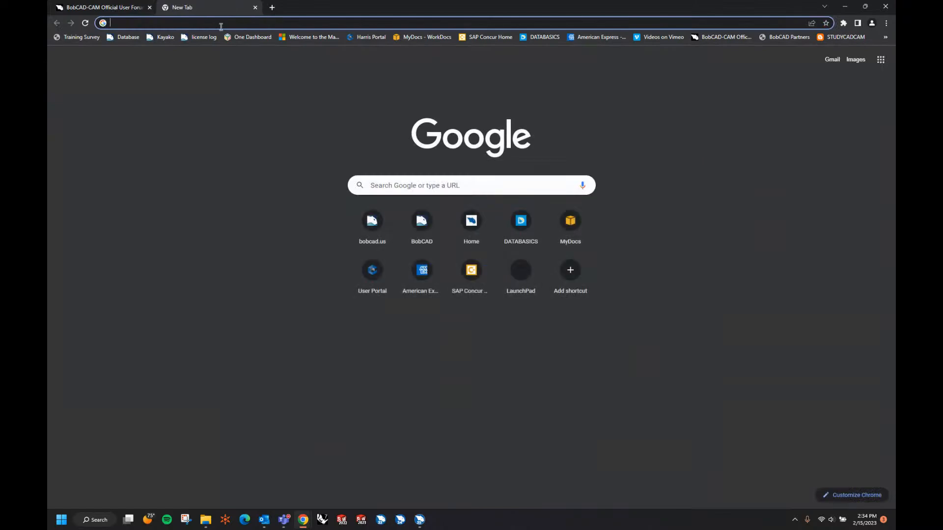
pyautogui.write('su[p')
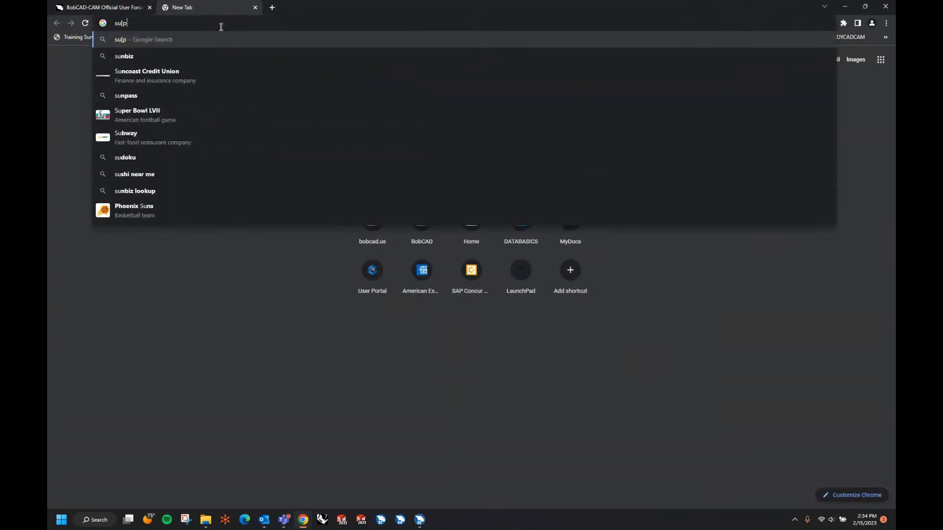
pyautogui.press('BackSpace')
pyautogui.press('BackSpace')
pyautogui.write('pport')
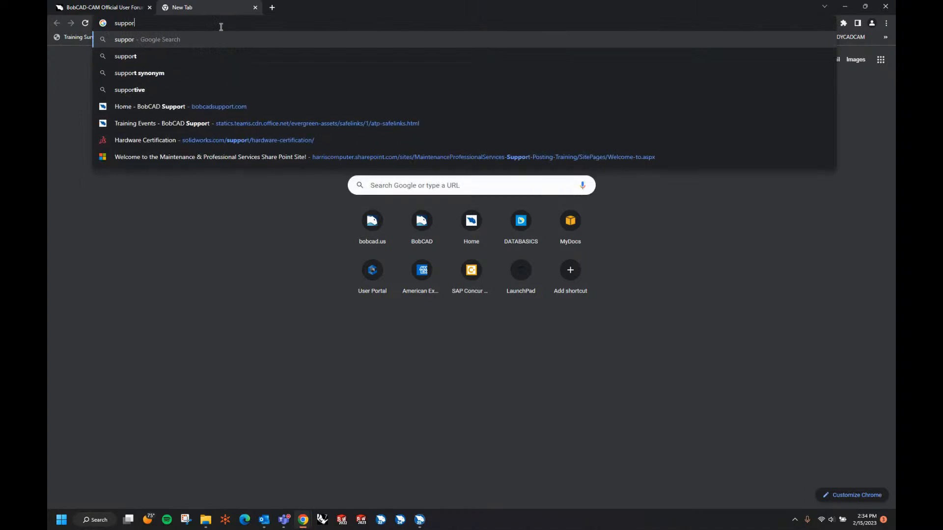
pyautogui.press('BackSpace')
pyautogui.press('BackSpace')
pyautogui.press('BackSpace')
pyautogui.press('BackSpace')
pyautogui.press('BackSpace')
pyautogui.press('BackSpace')
pyautogui.press('BackSpace')
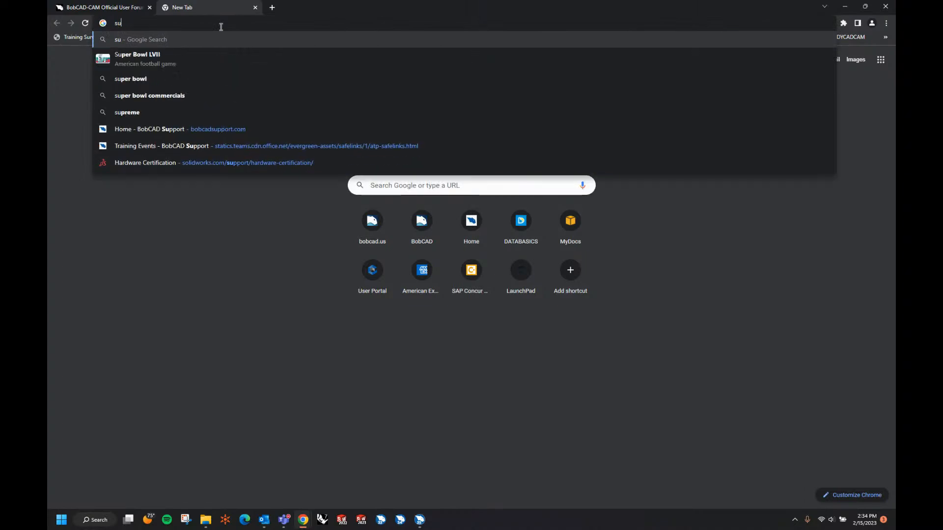
# - Load the BobCAD Support home page at bobcadsupport.com in the new tab
pyautogui.write('bobcads')
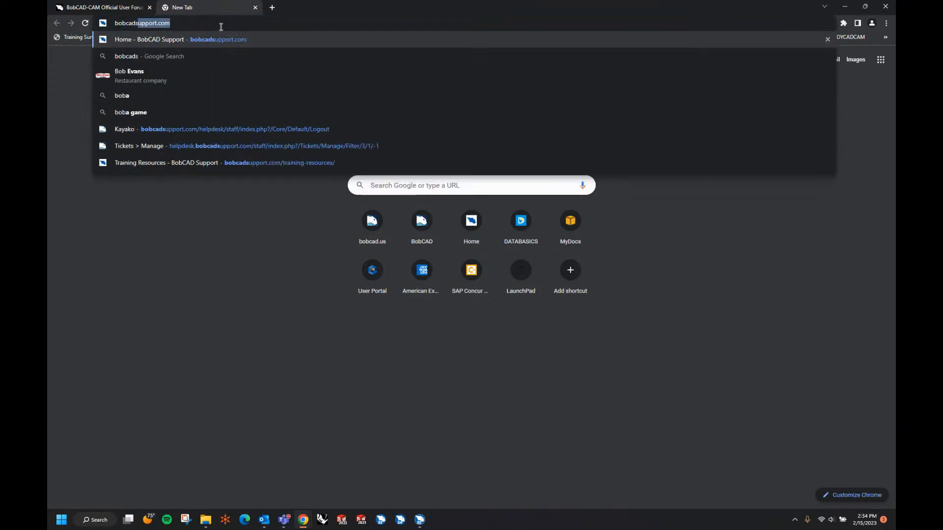
pyautogui.write('upport.com')
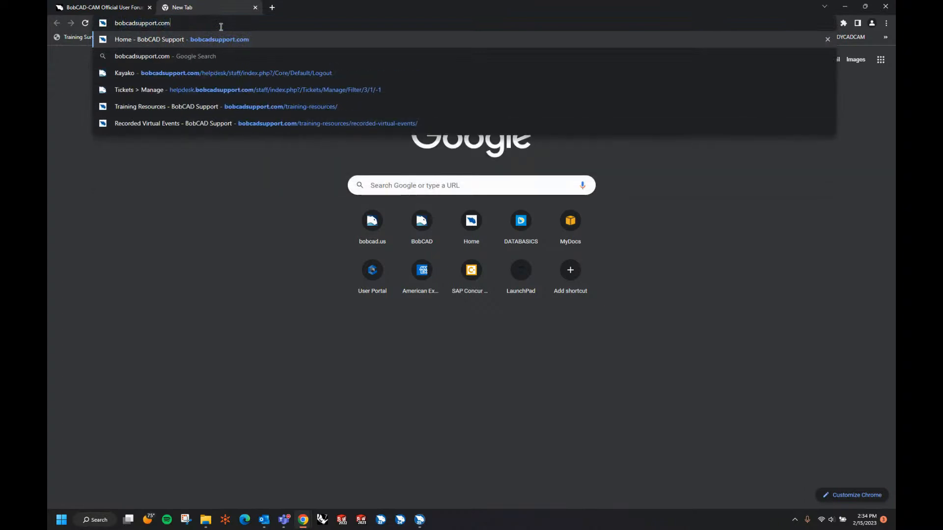
pyautogui.press('Return')
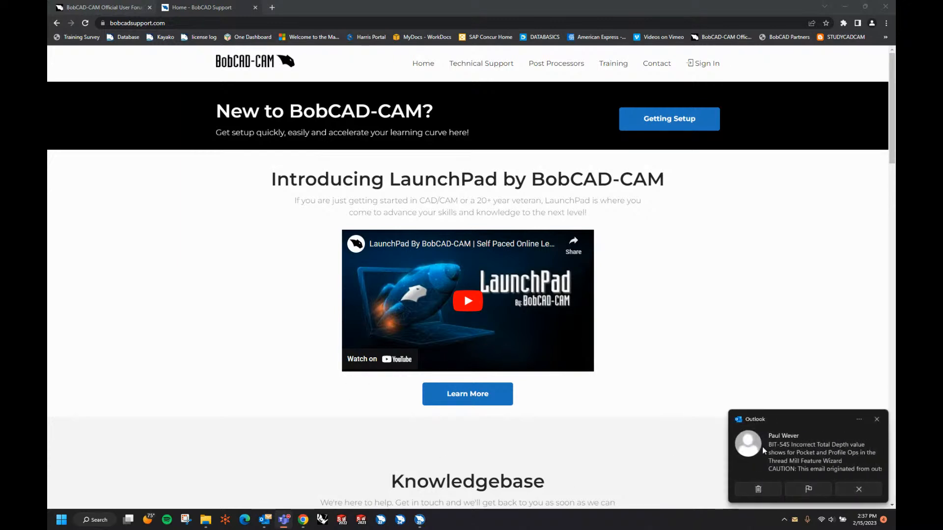
# - Dismiss the Outlook e-mail notifications that cover part of the BobCAD Support page
pyautogui.click(876, 419)
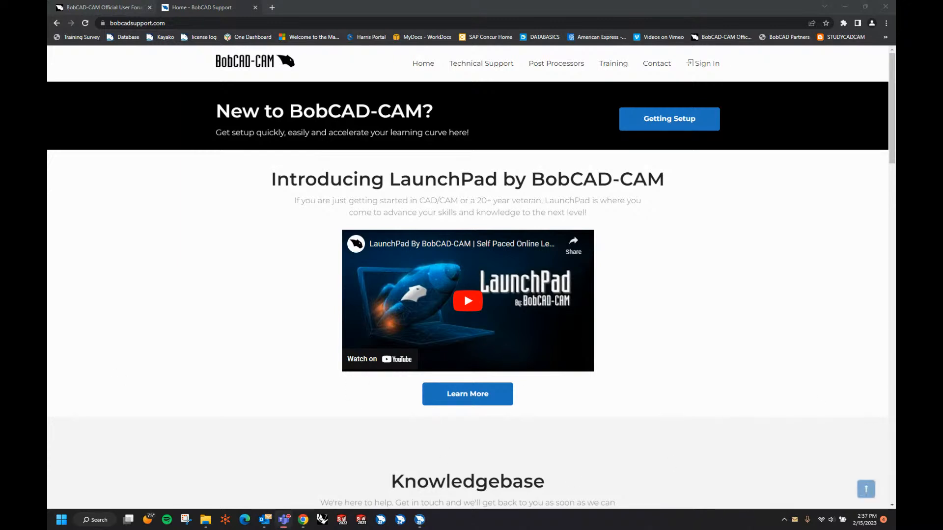
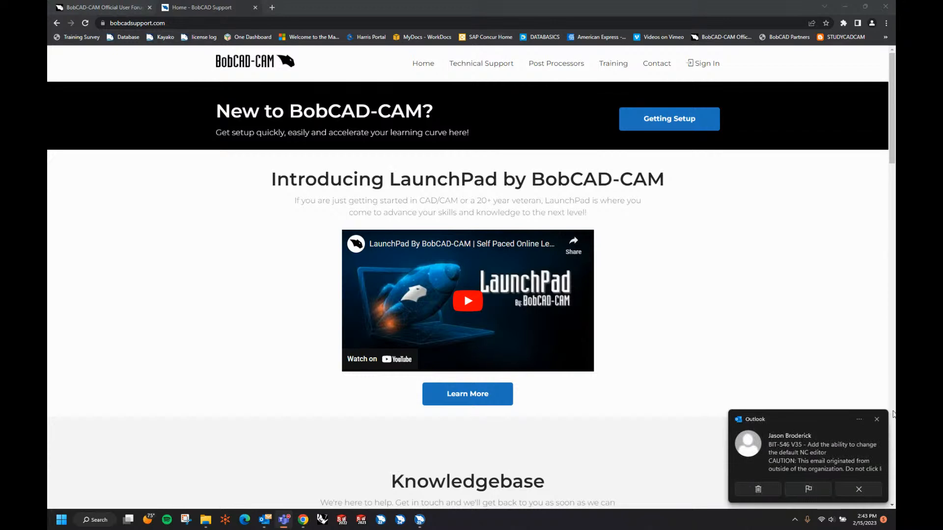
pyautogui.click(876, 418)
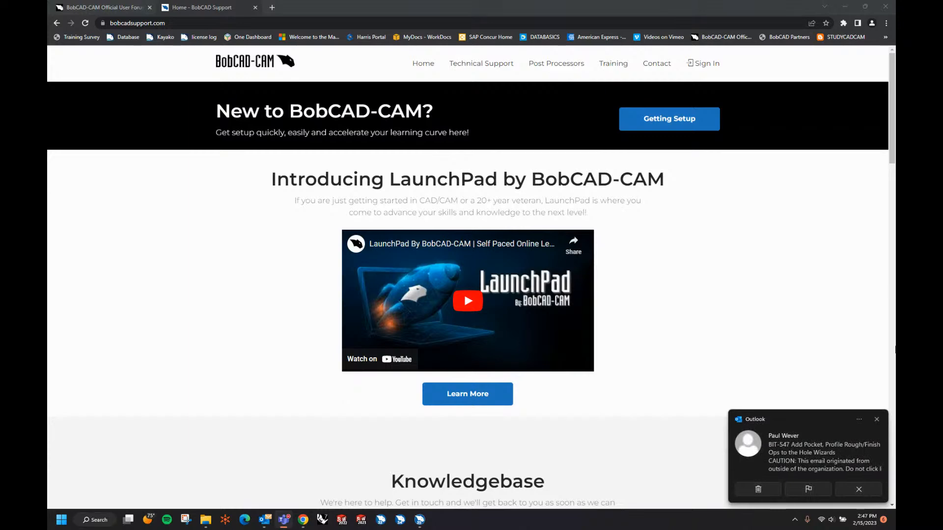
pyautogui.click(876, 419)
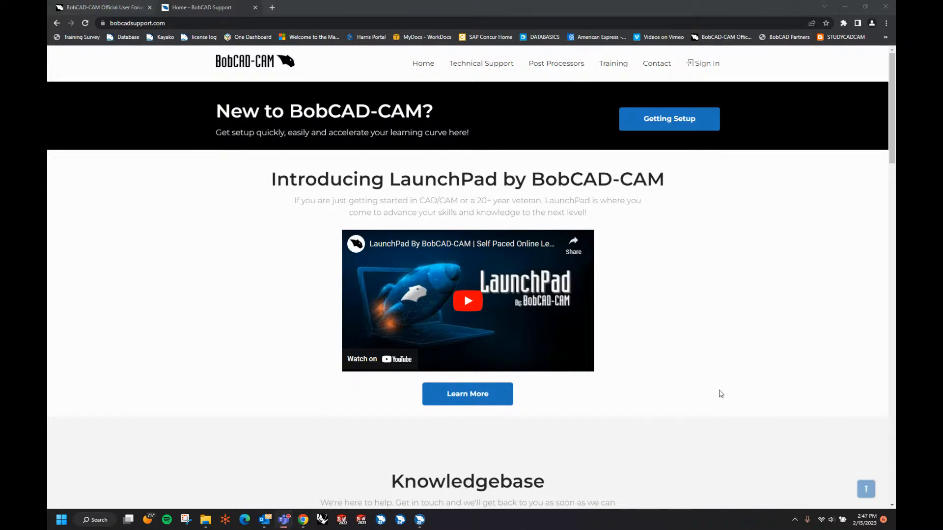